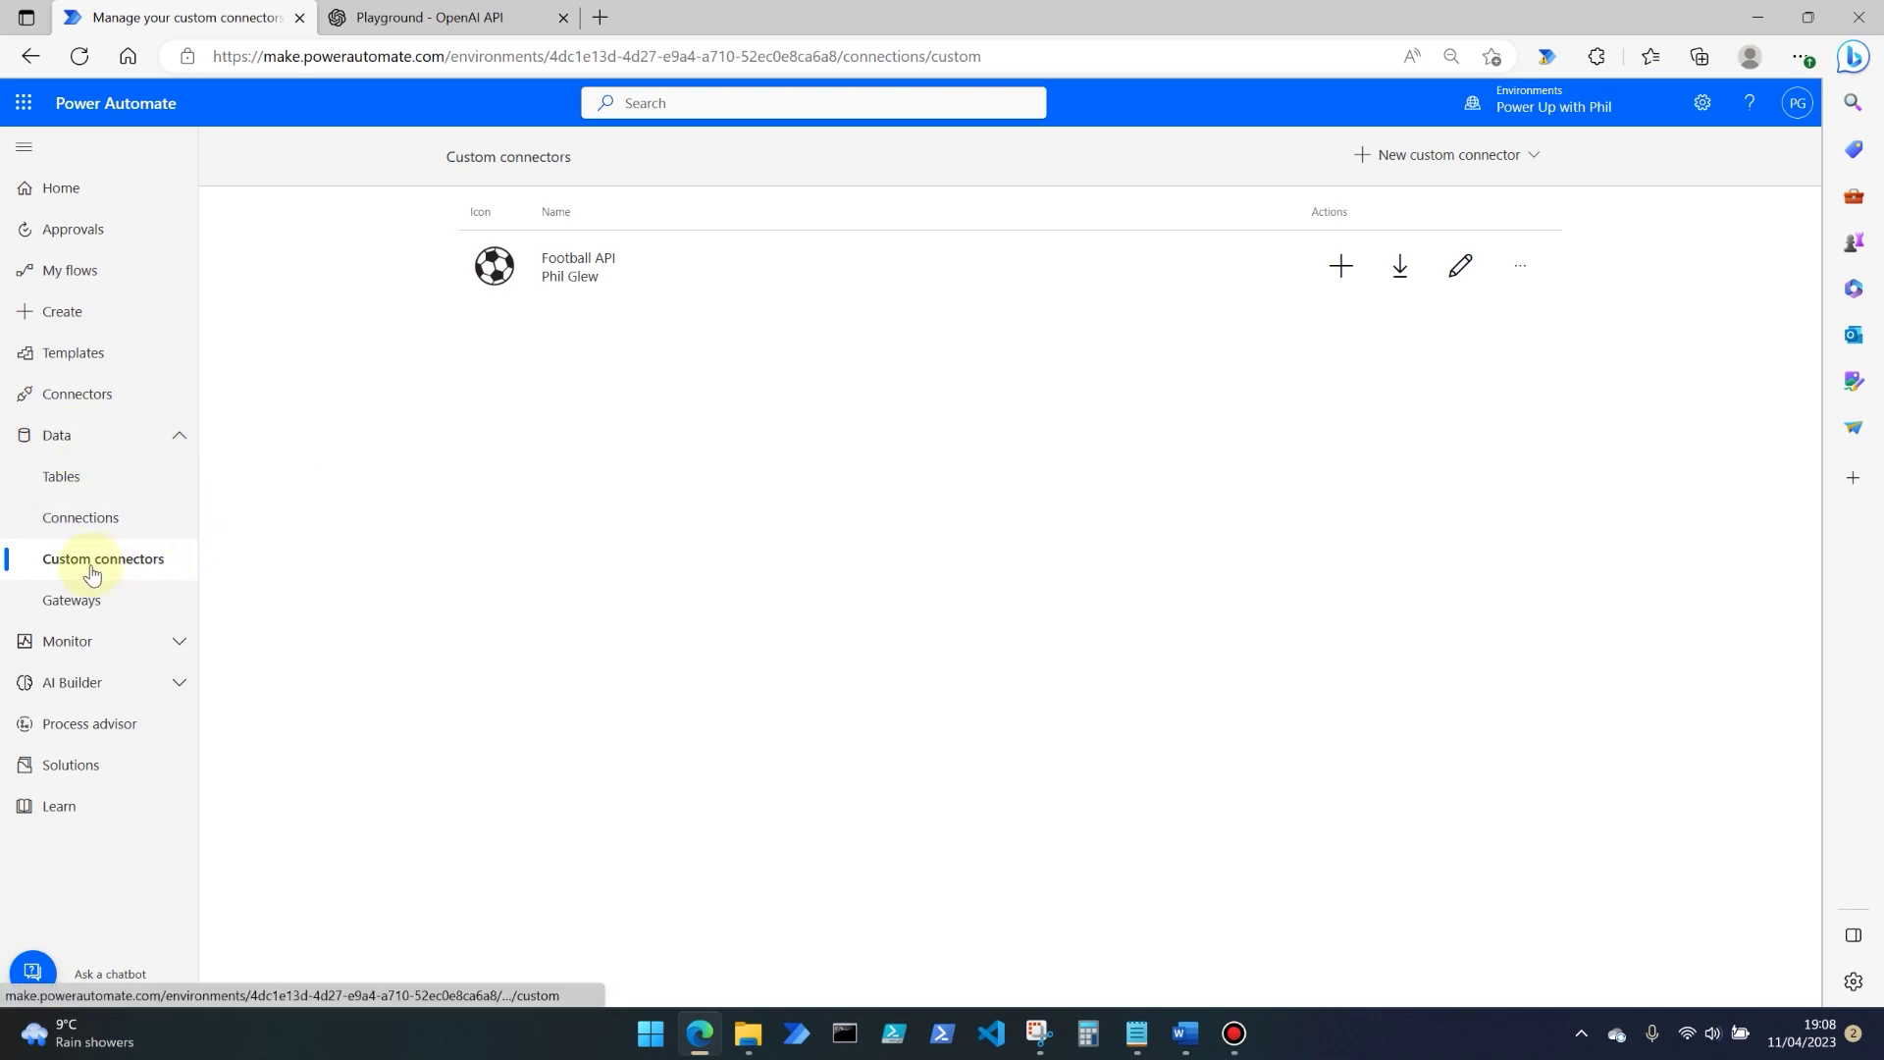
Step: Create a blank custom connector from scratch and name it ChatGPT
left_click(1469, 171)
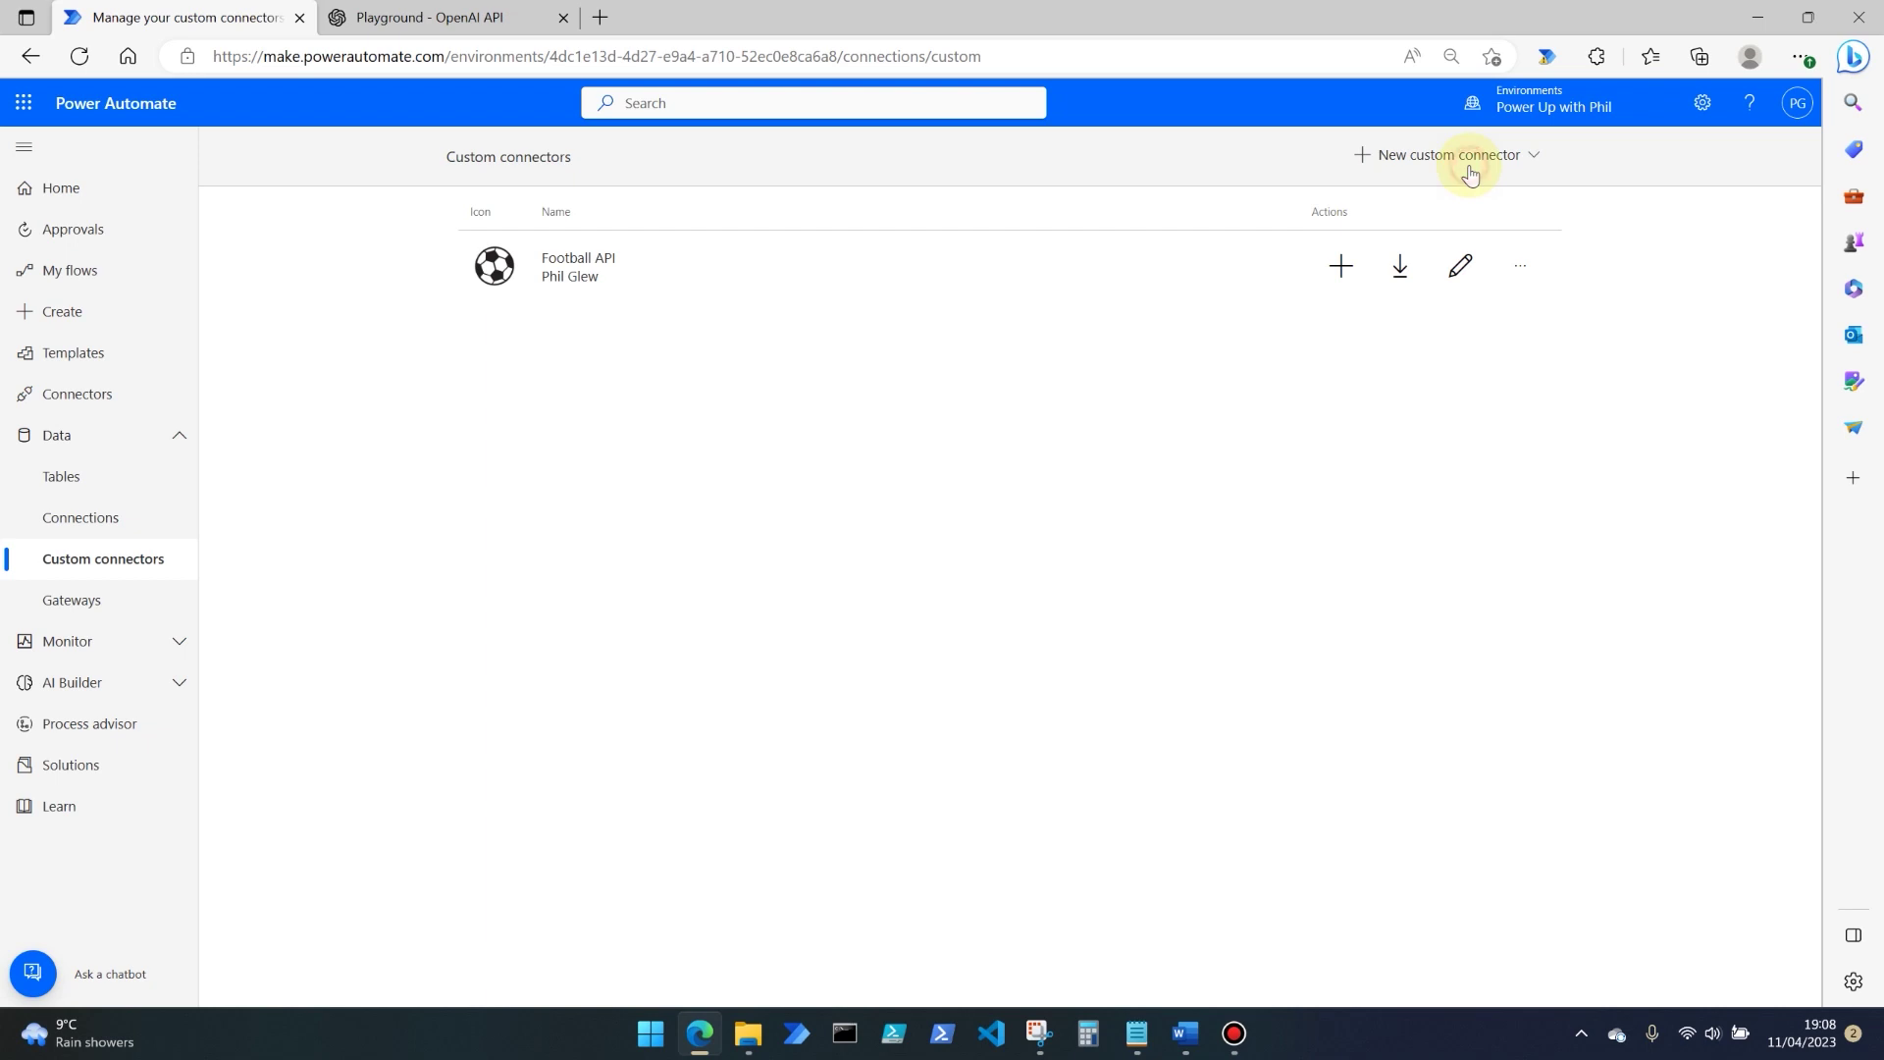
left_click(1465, 170)
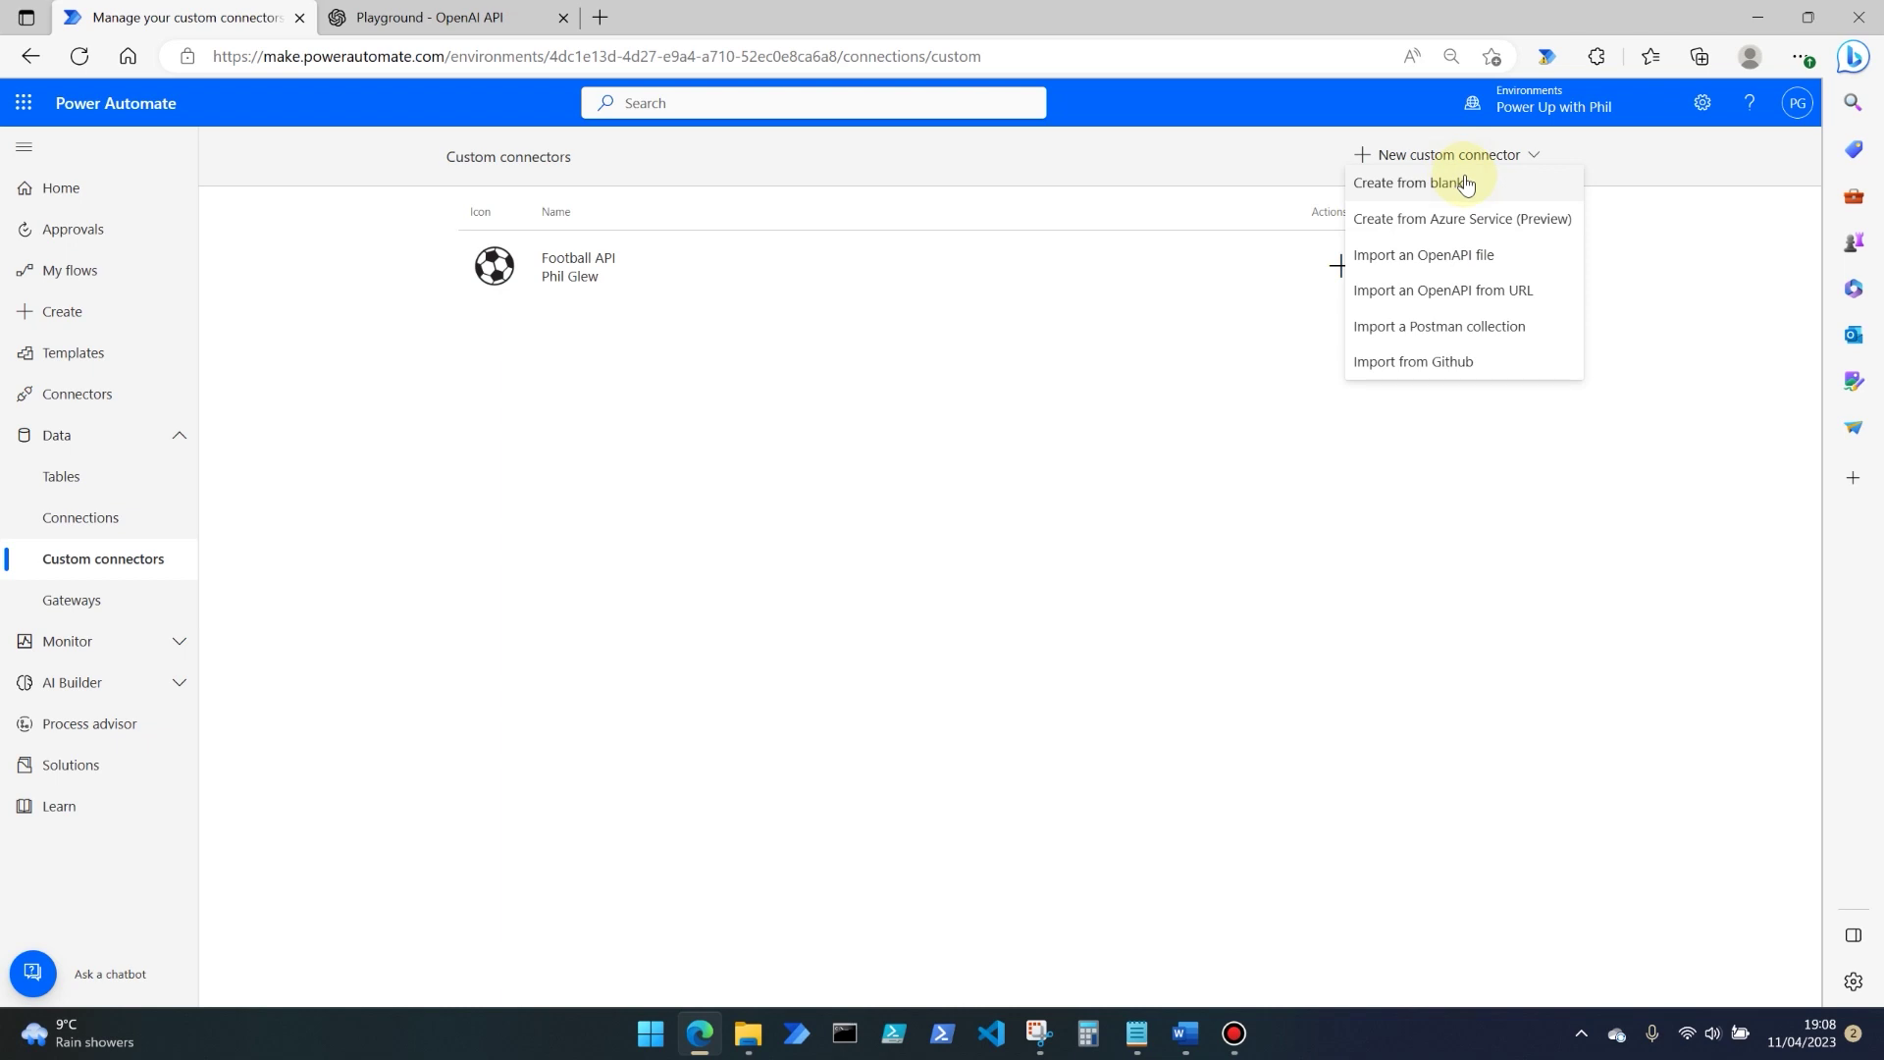
left_click(1466, 184)
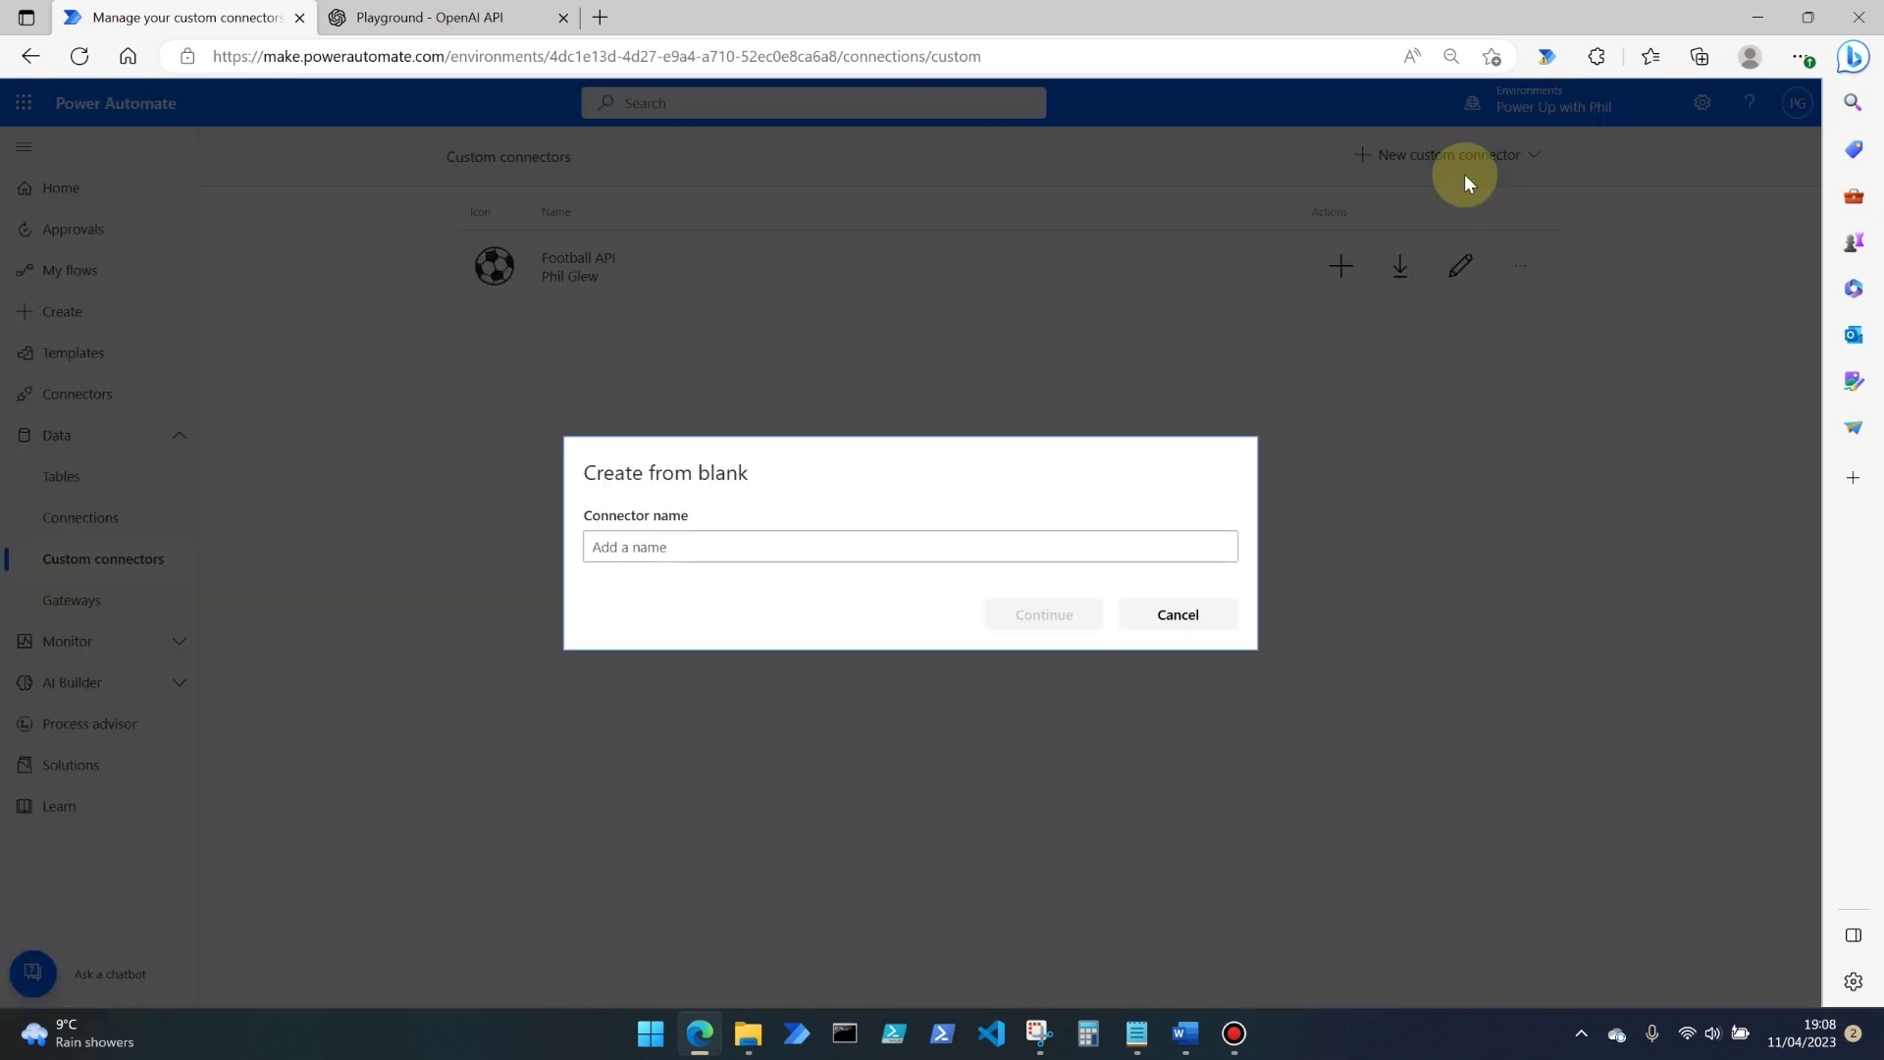
left_click(778, 547)
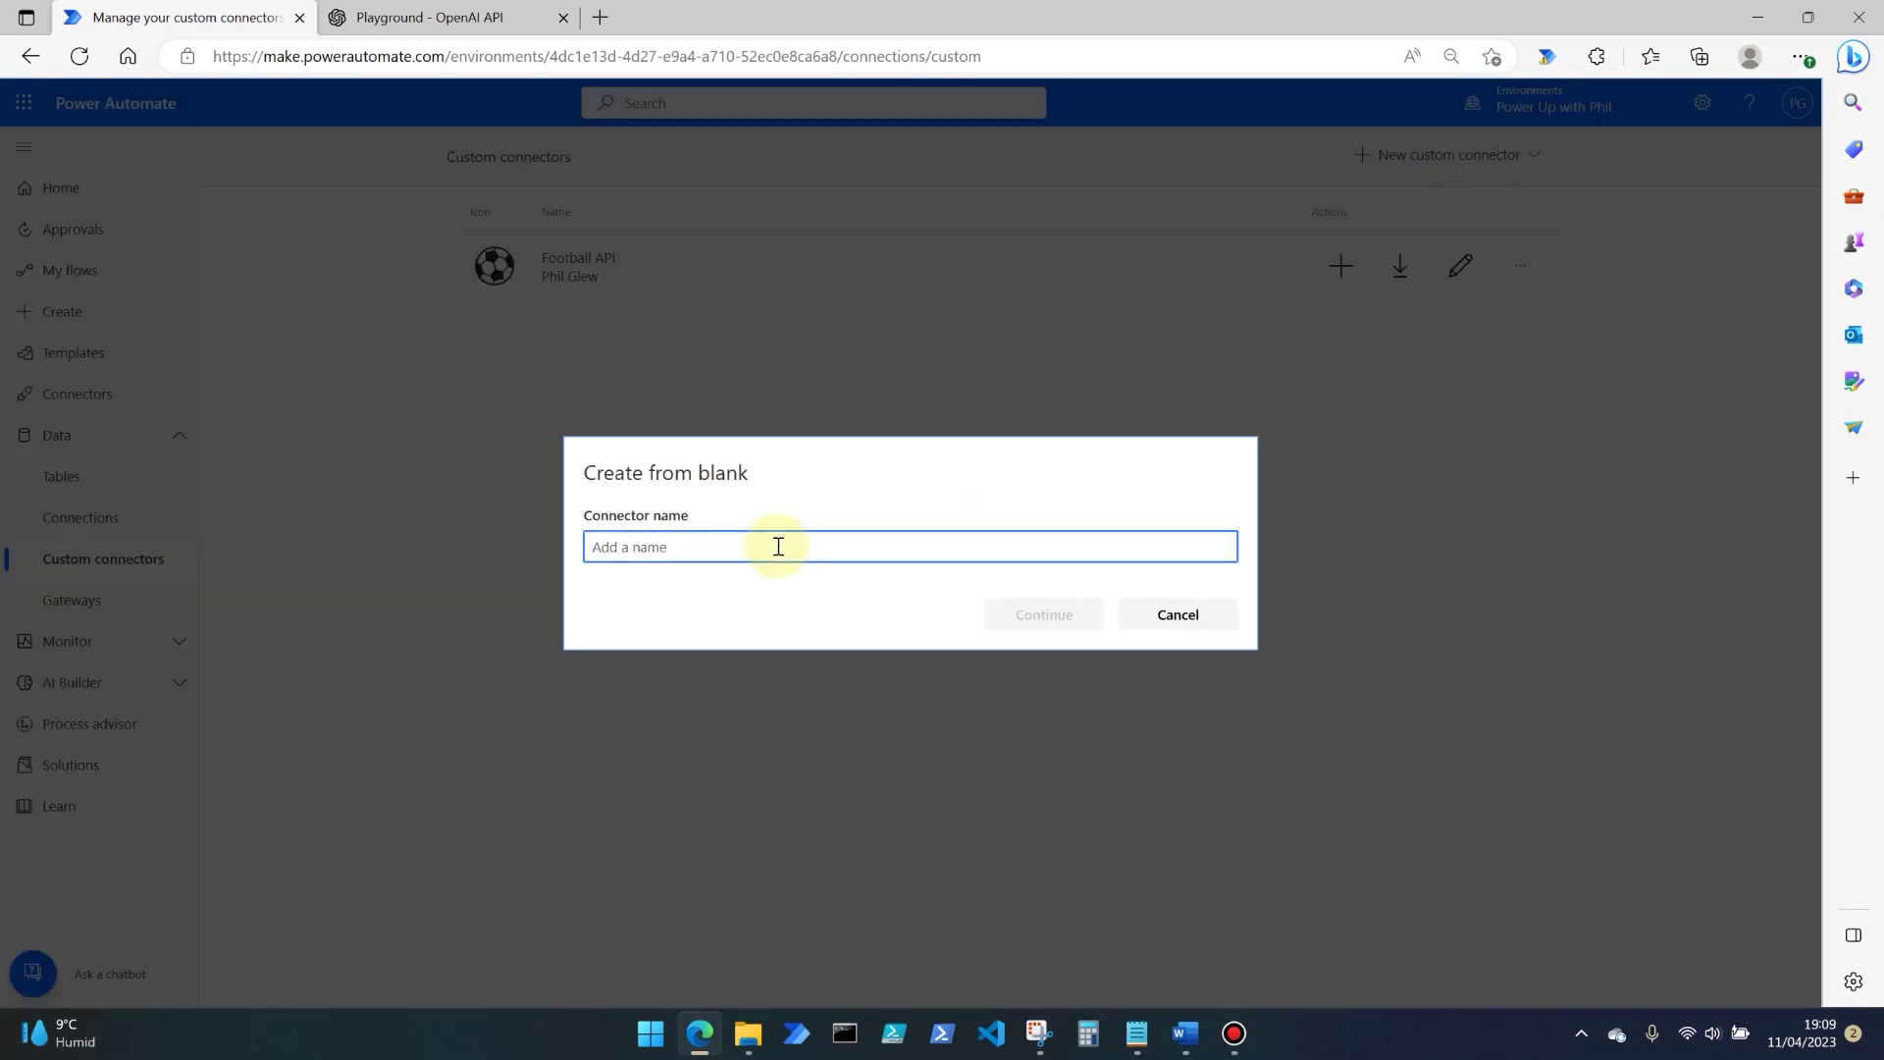
type("ChatGPT")
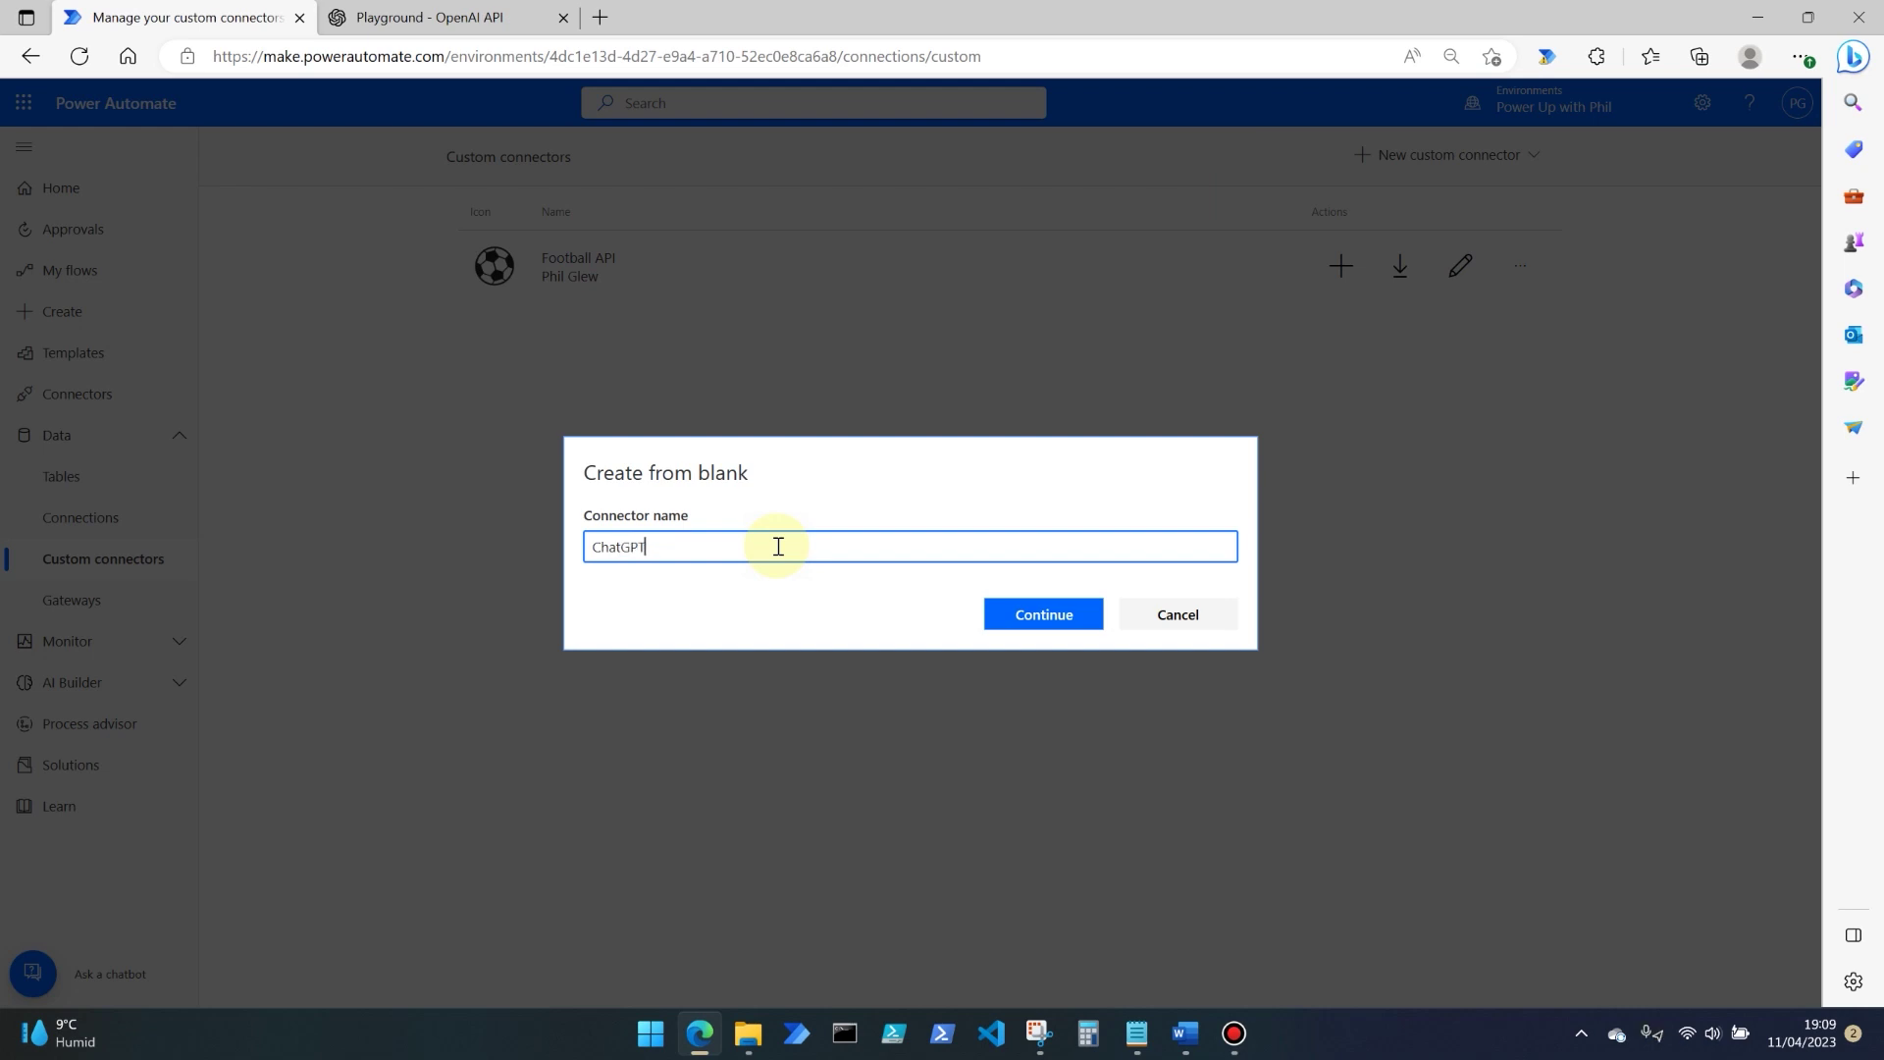
left_click(1035, 620)
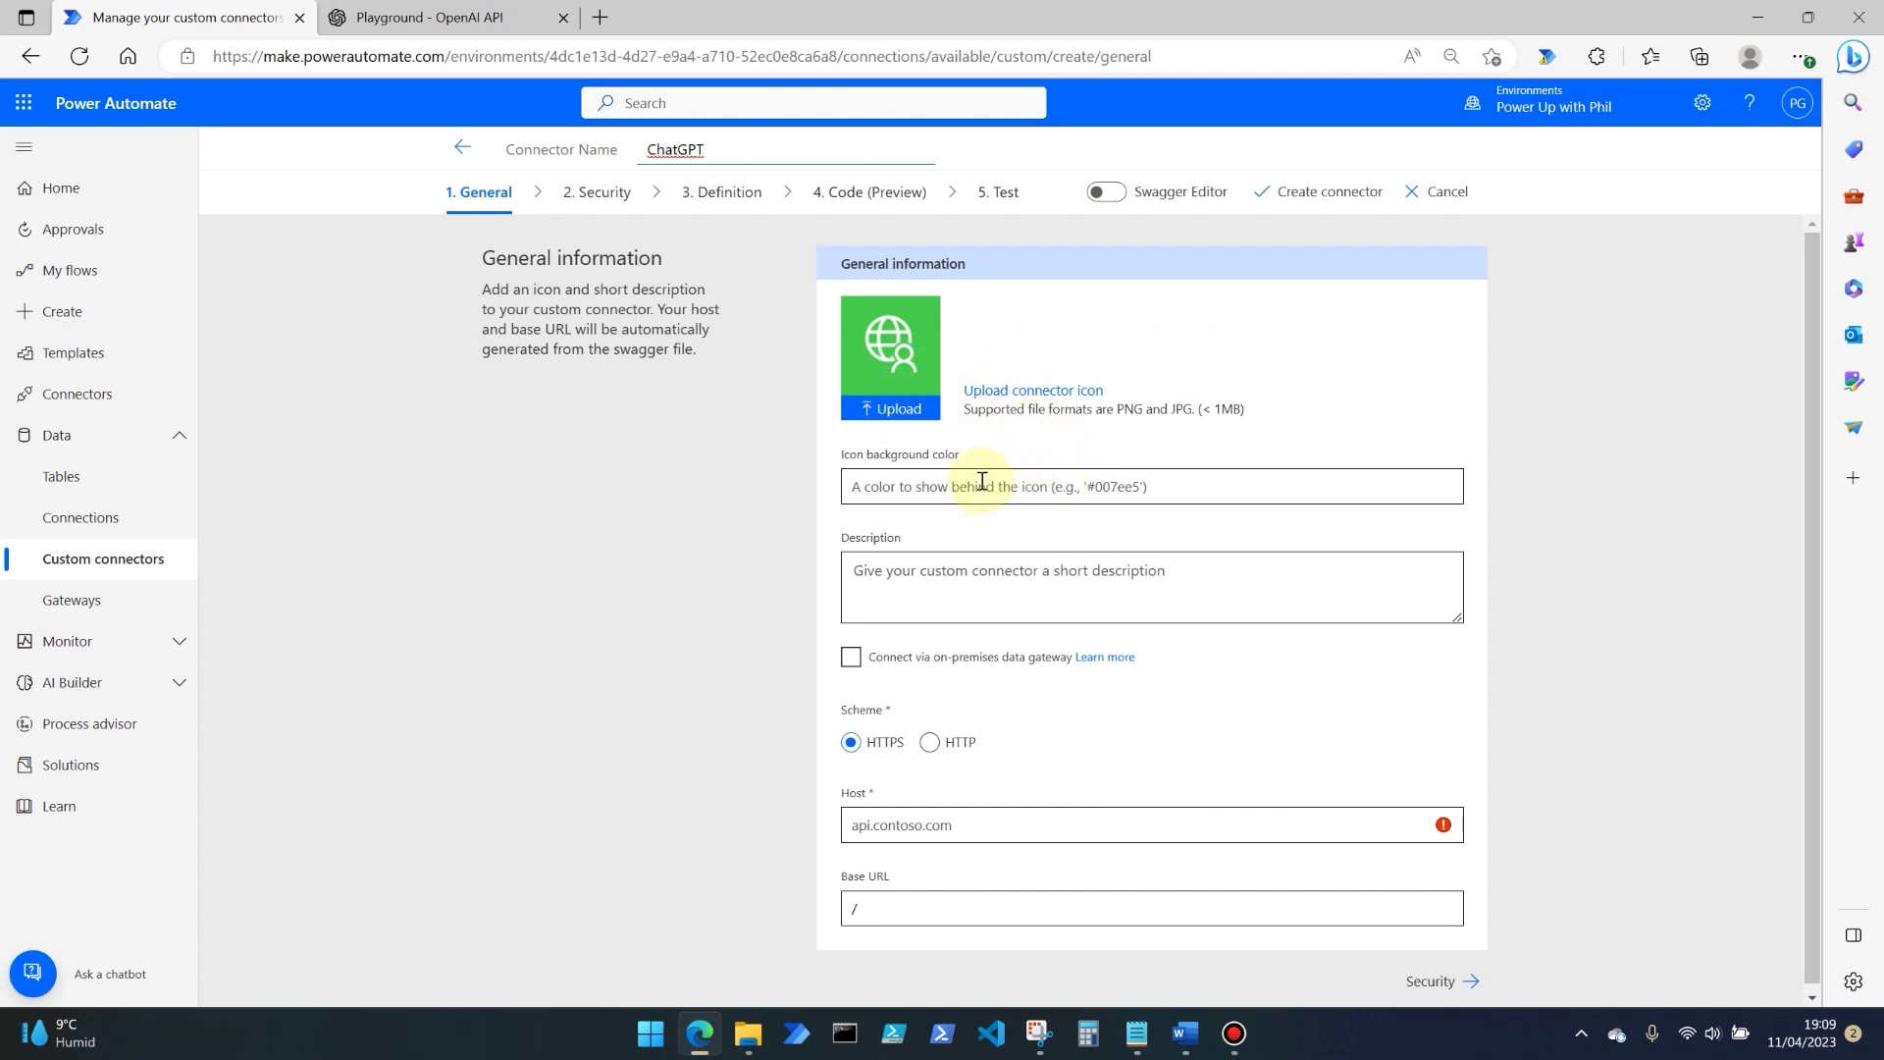
Step: Add the description 'Use the ChatGPT API to answer questions', keep HTTPS, and set host api.openai.com
left_click(985, 569)
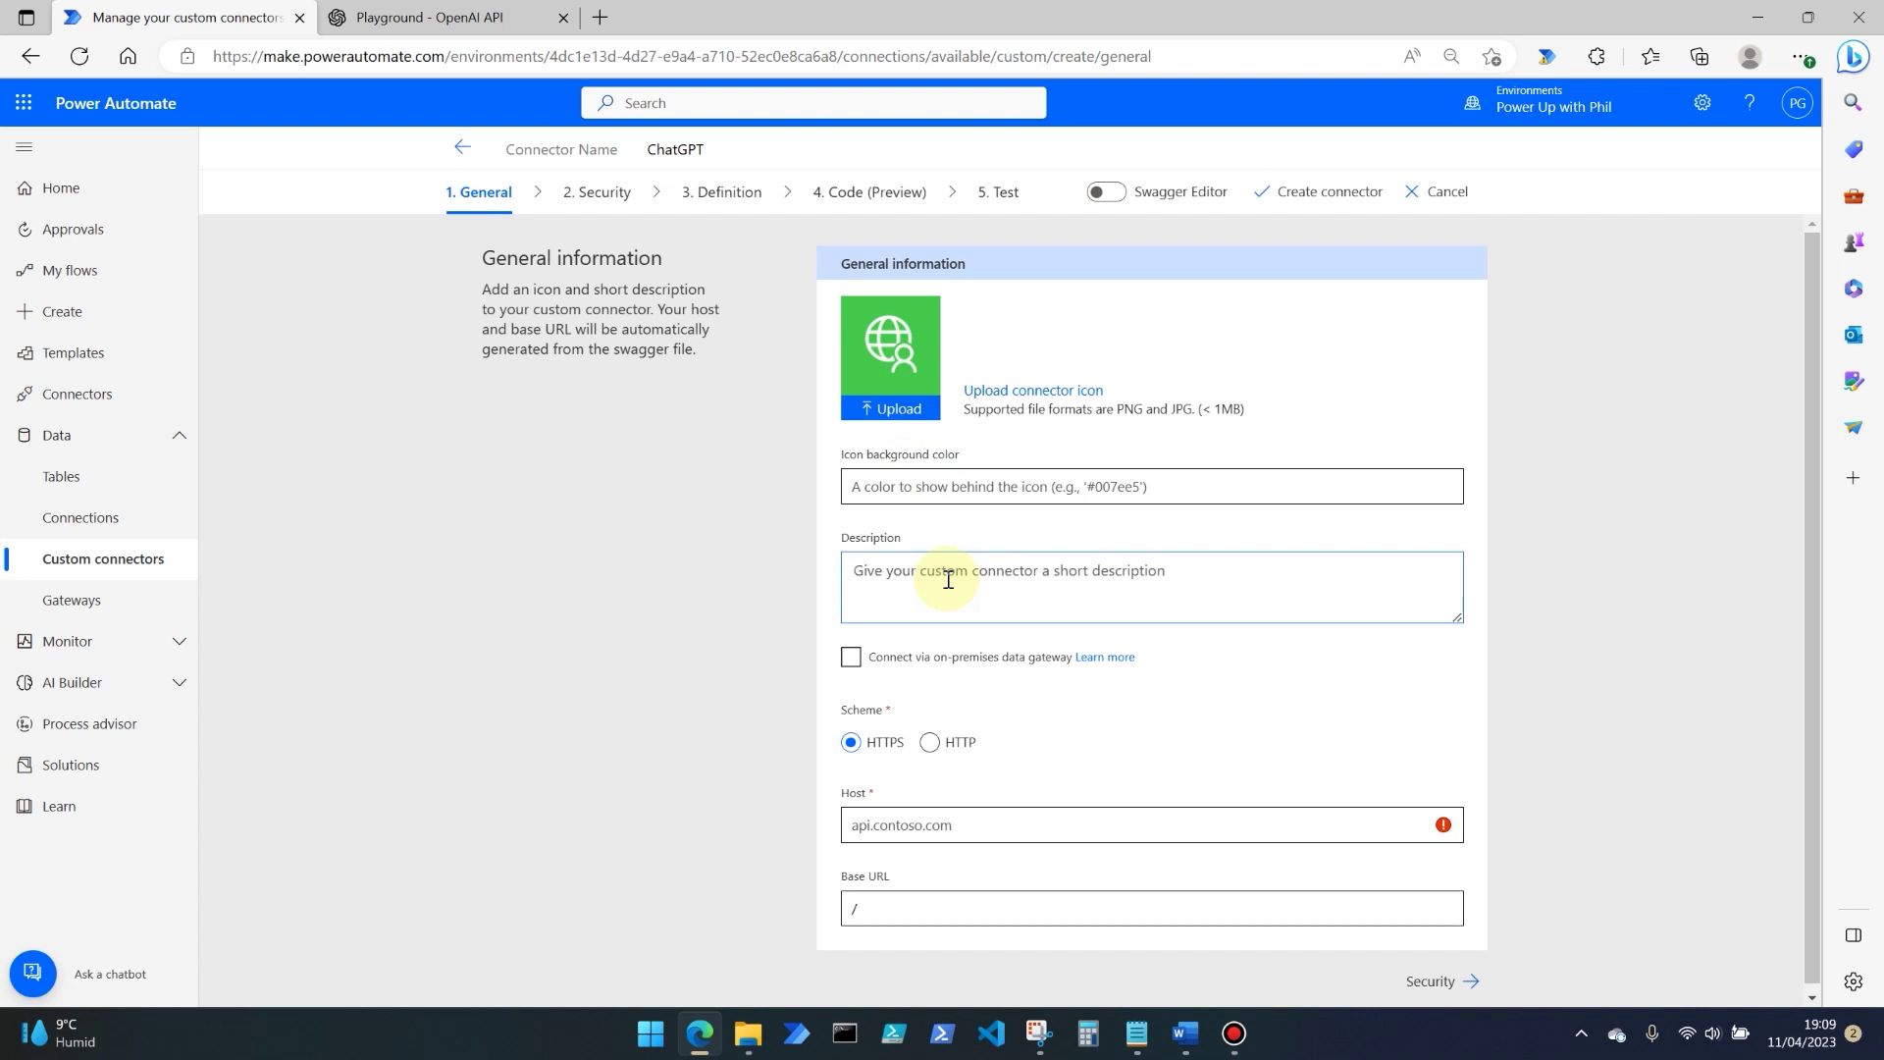
type("Use the ChatGPT")
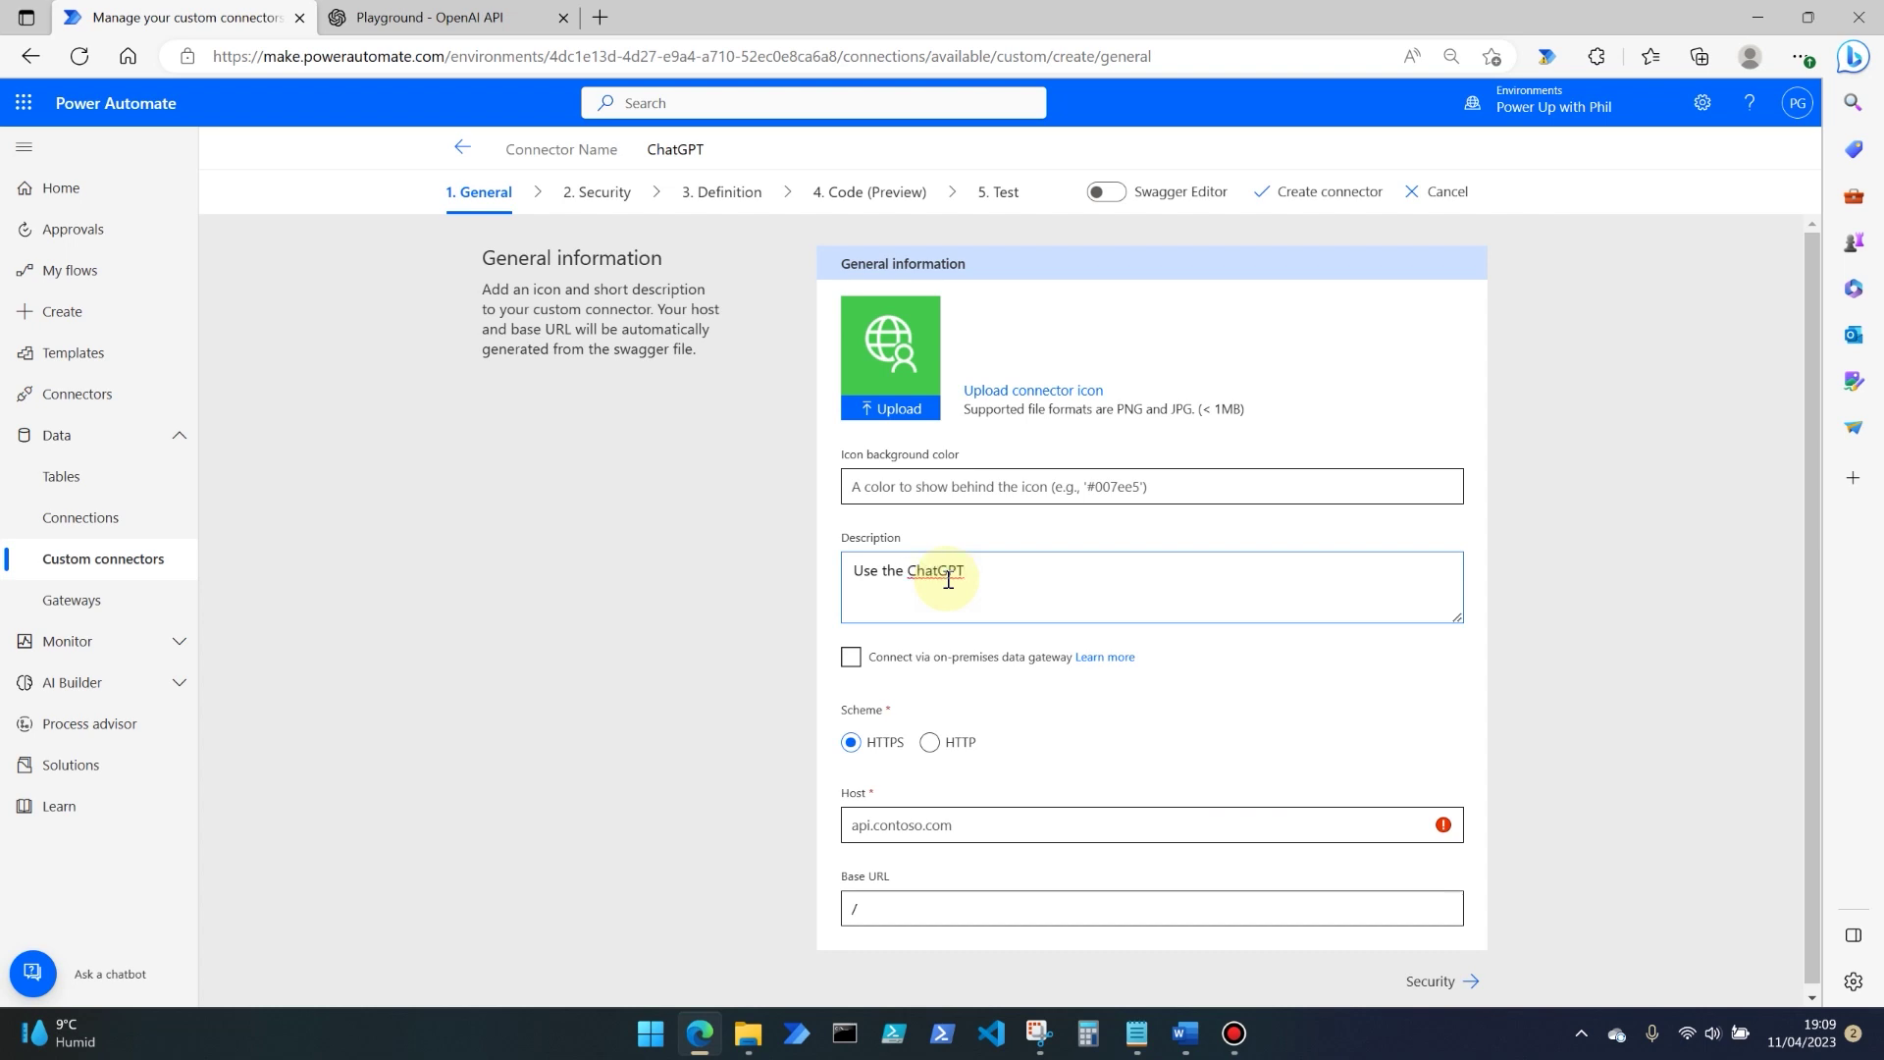
type(" API to answer questions")
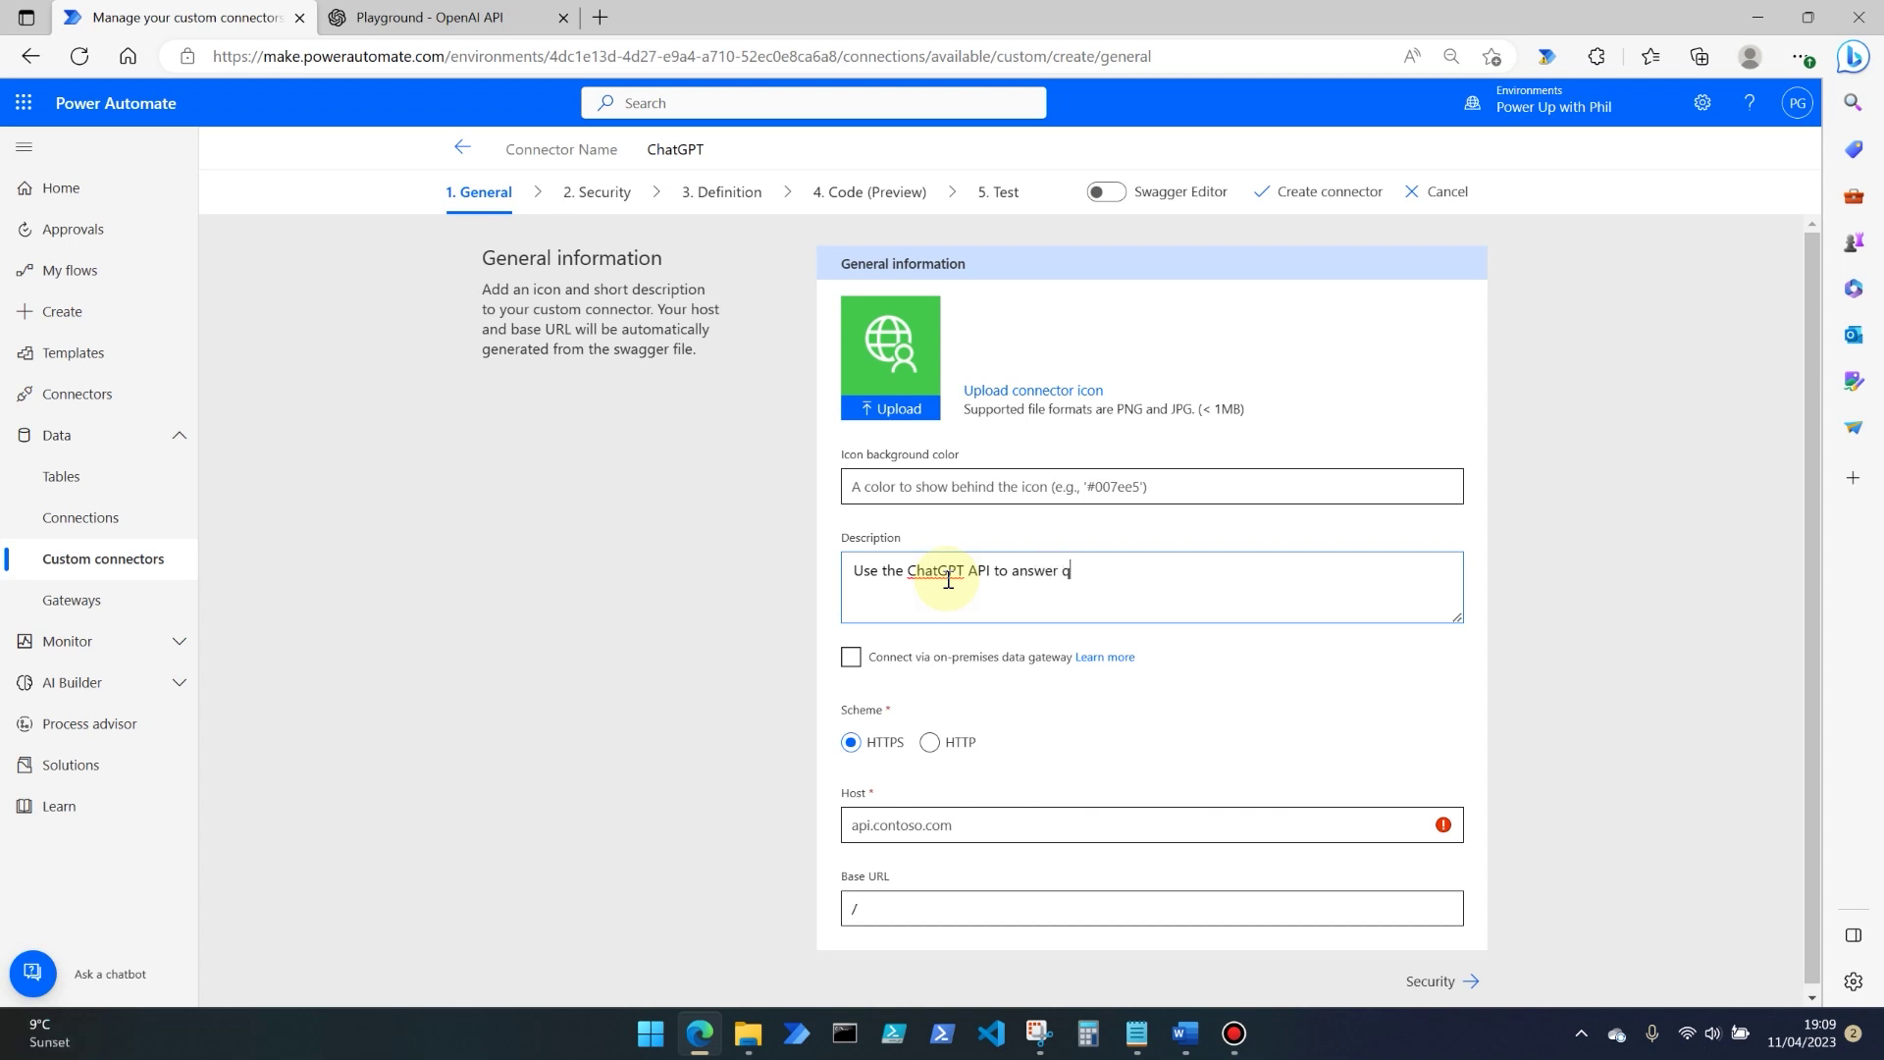
left_click(1167, 734)
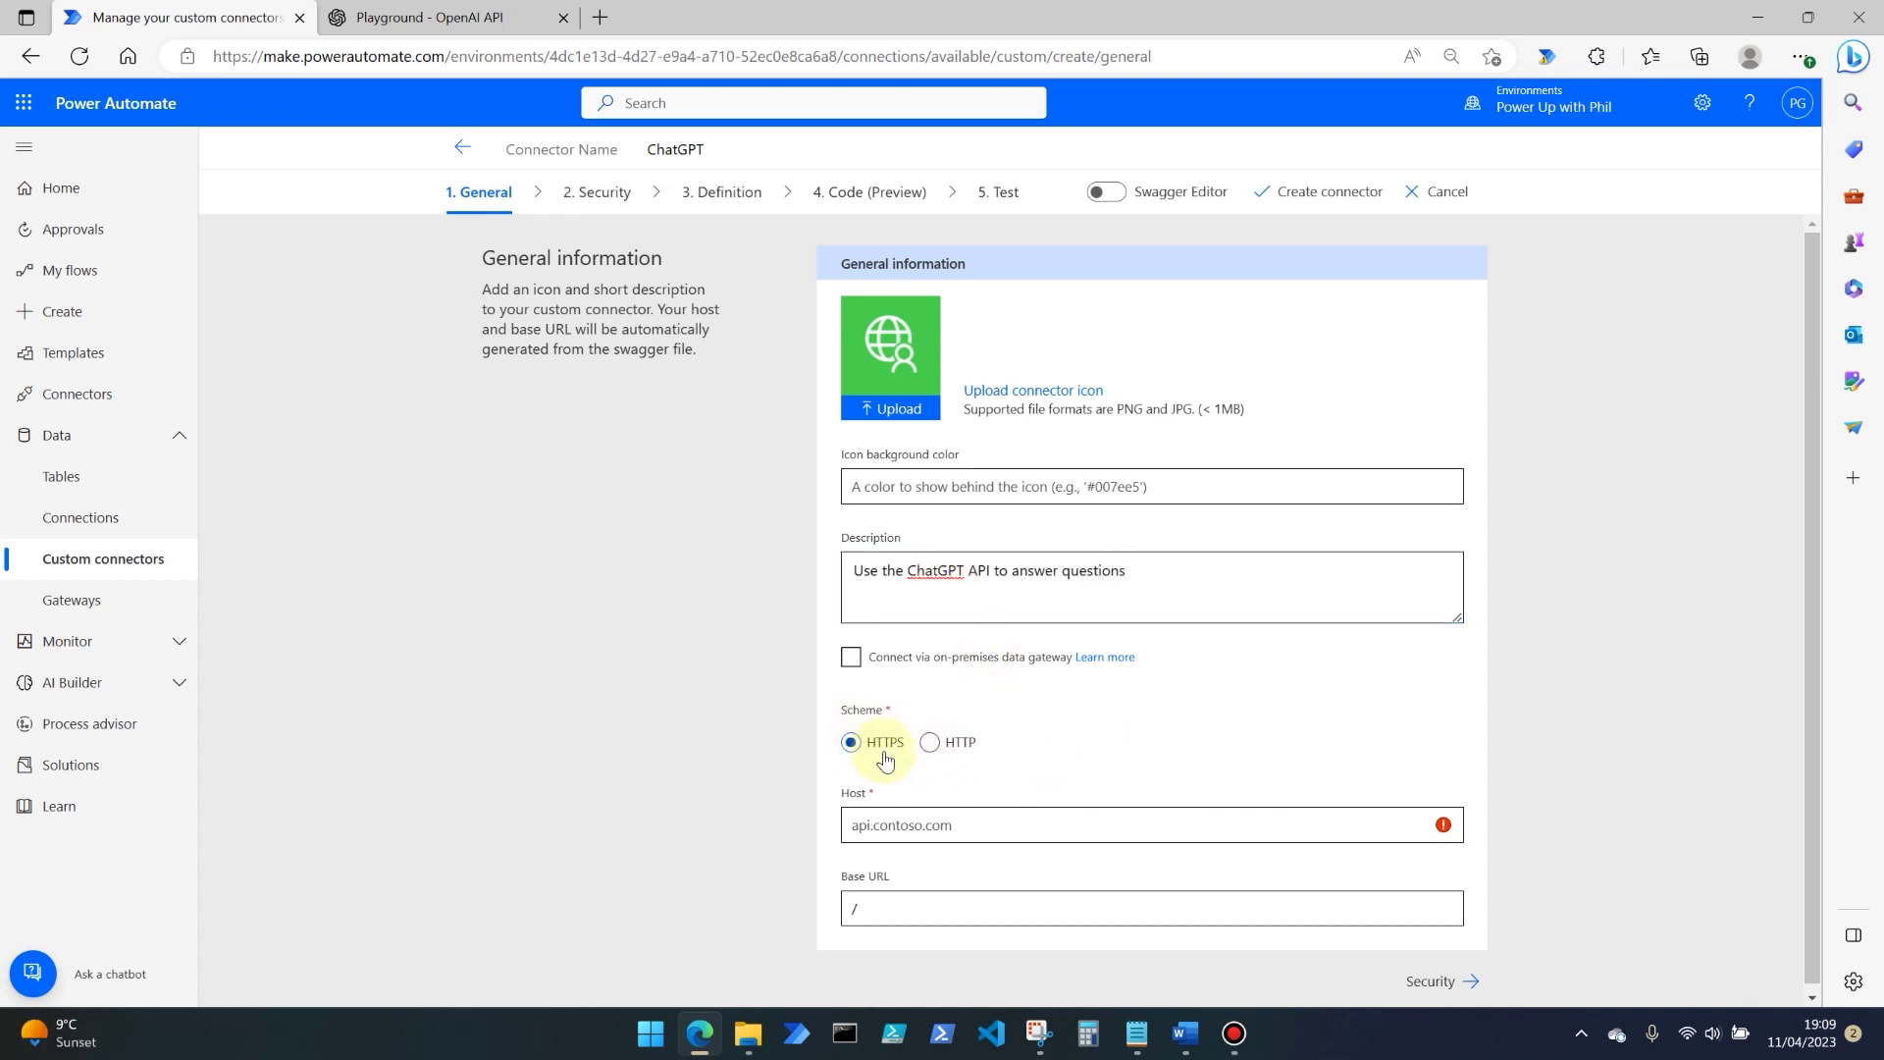
left_click(937, 818)
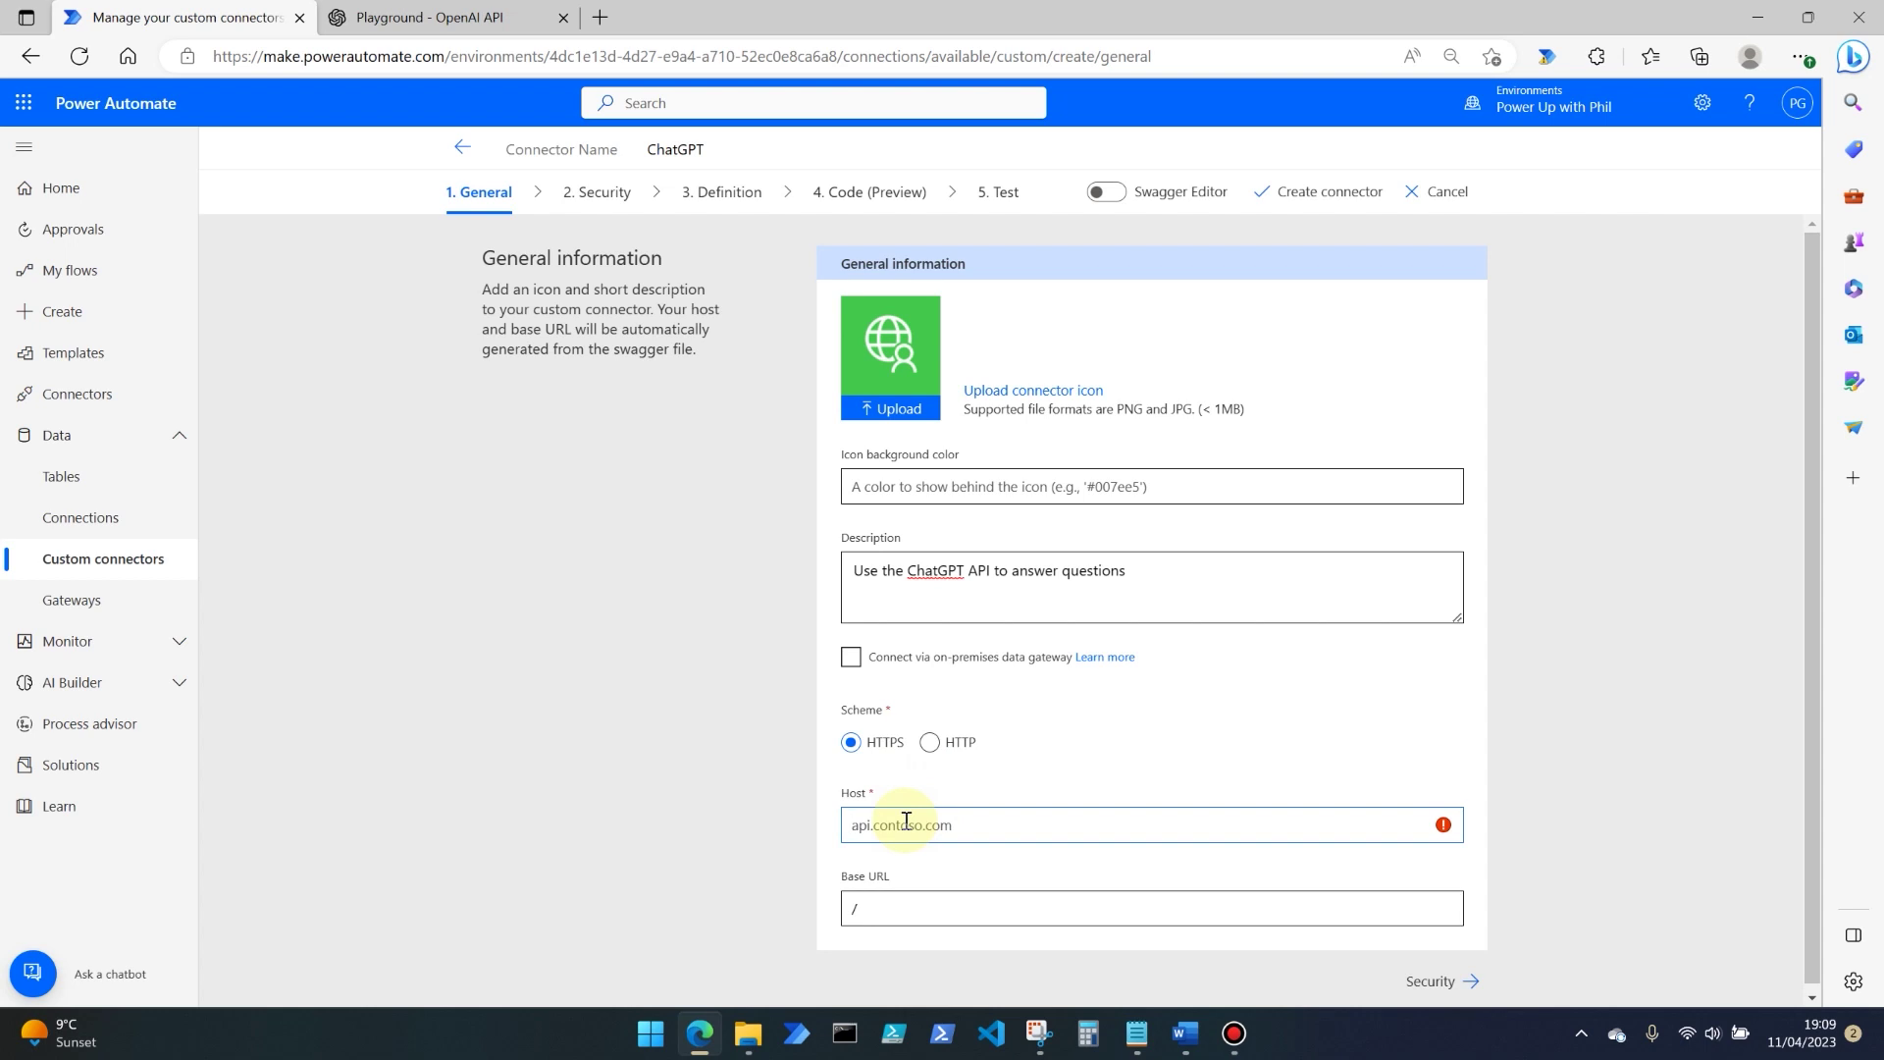
type("api.openai.com")
left_click(1511, 844)
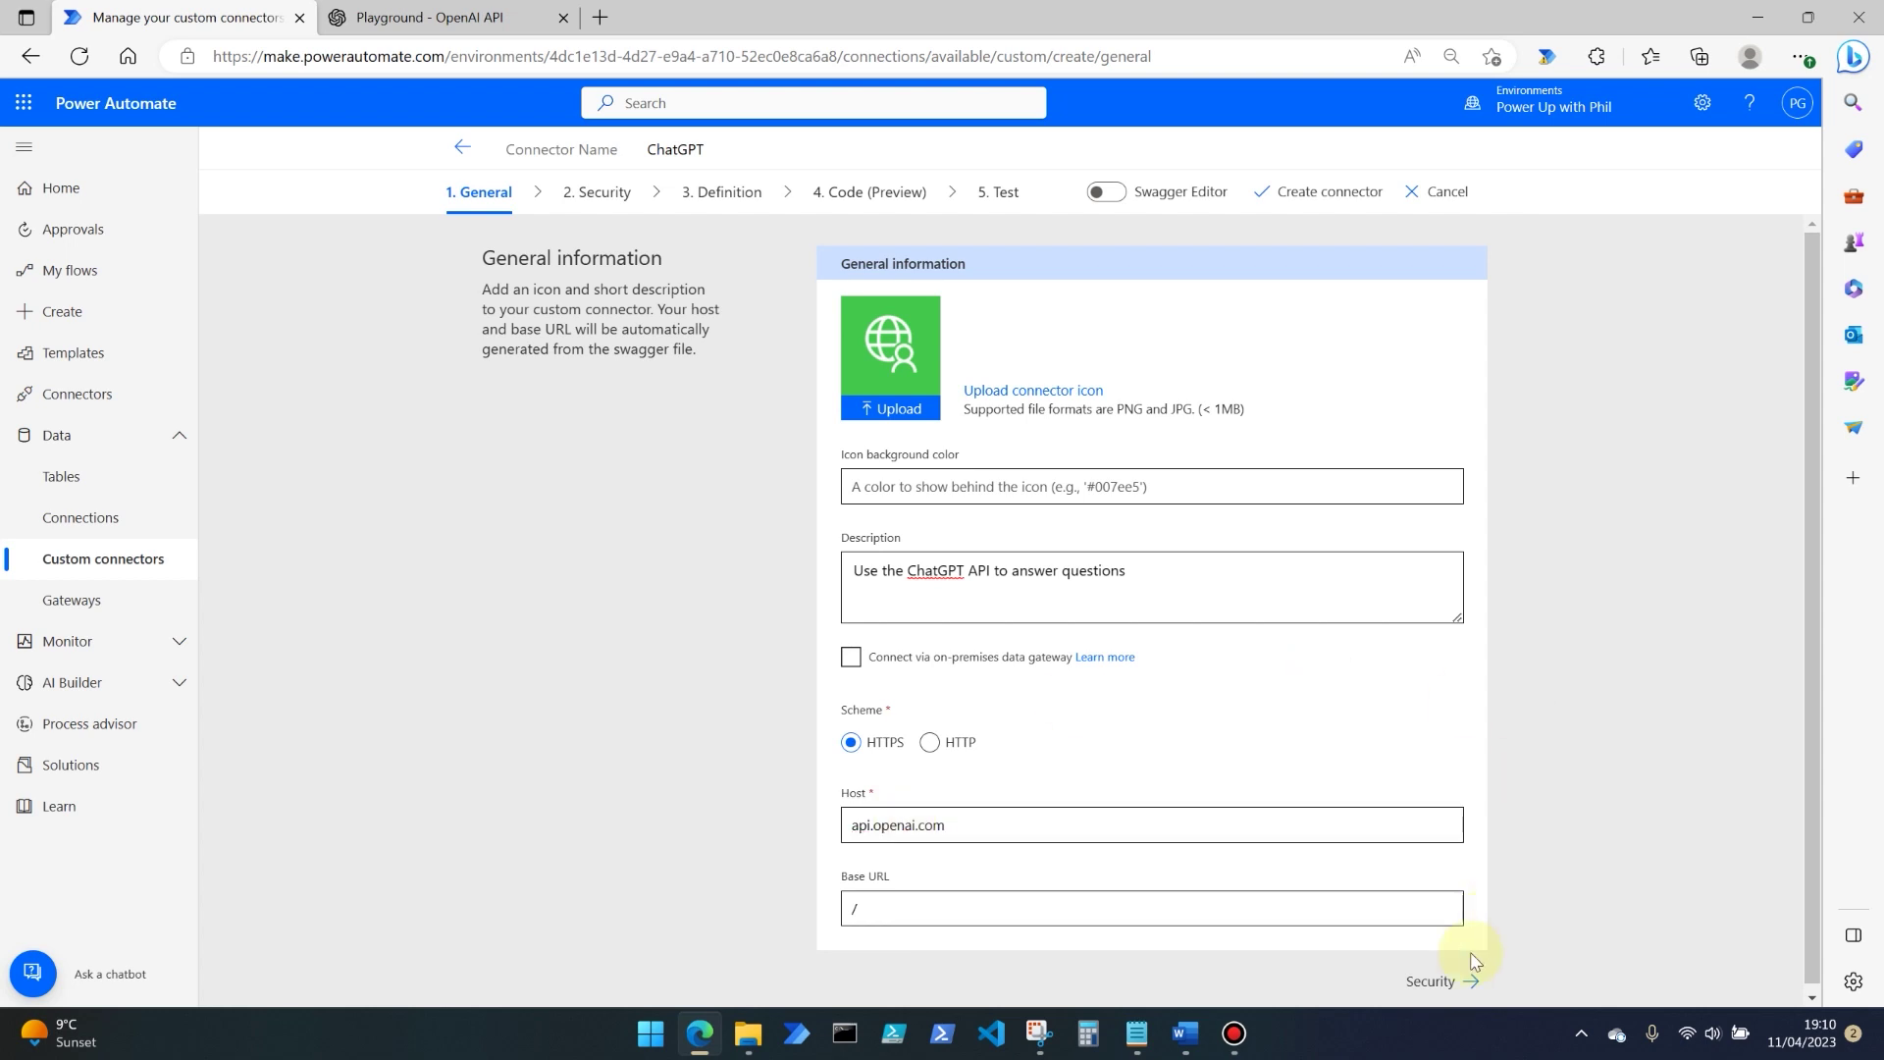
Step: Use API Key authentication labelled 'API Key' with parameter name 'Authorization' in the header
left_click(1439, 983)
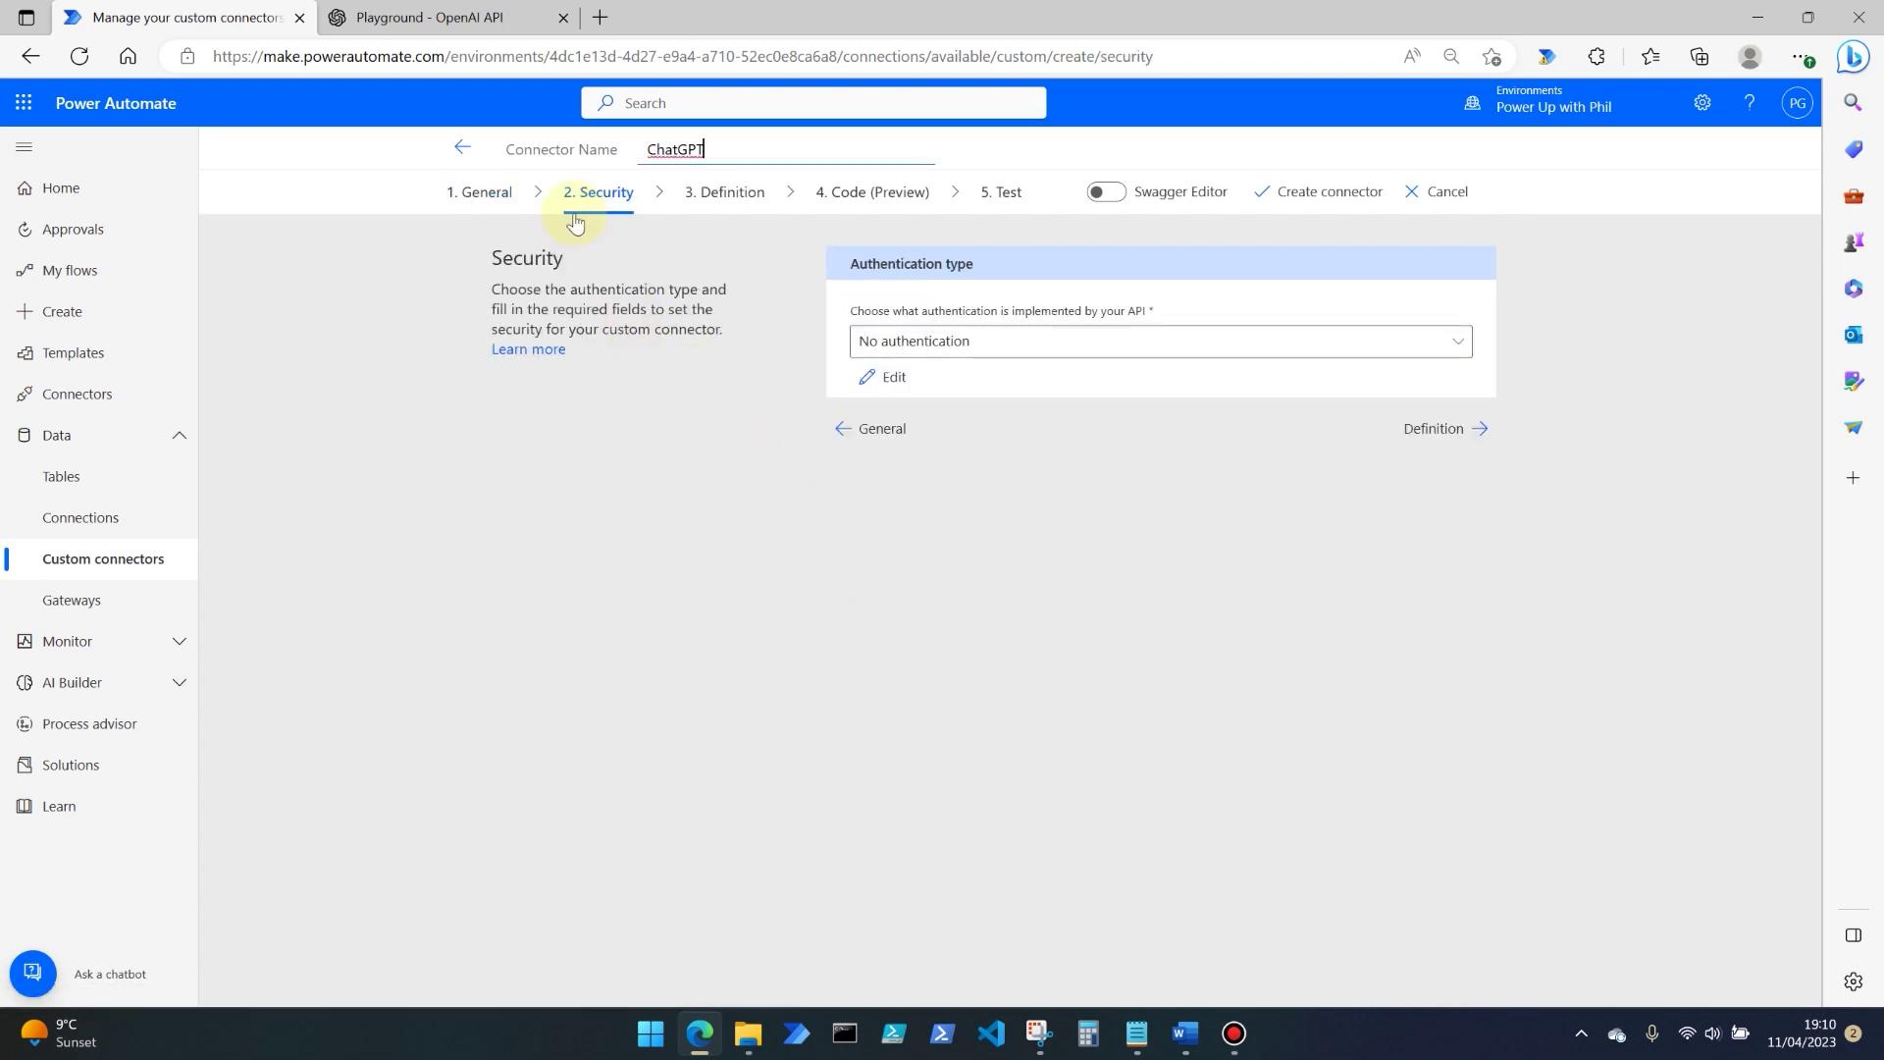
left_click(1022, 343)
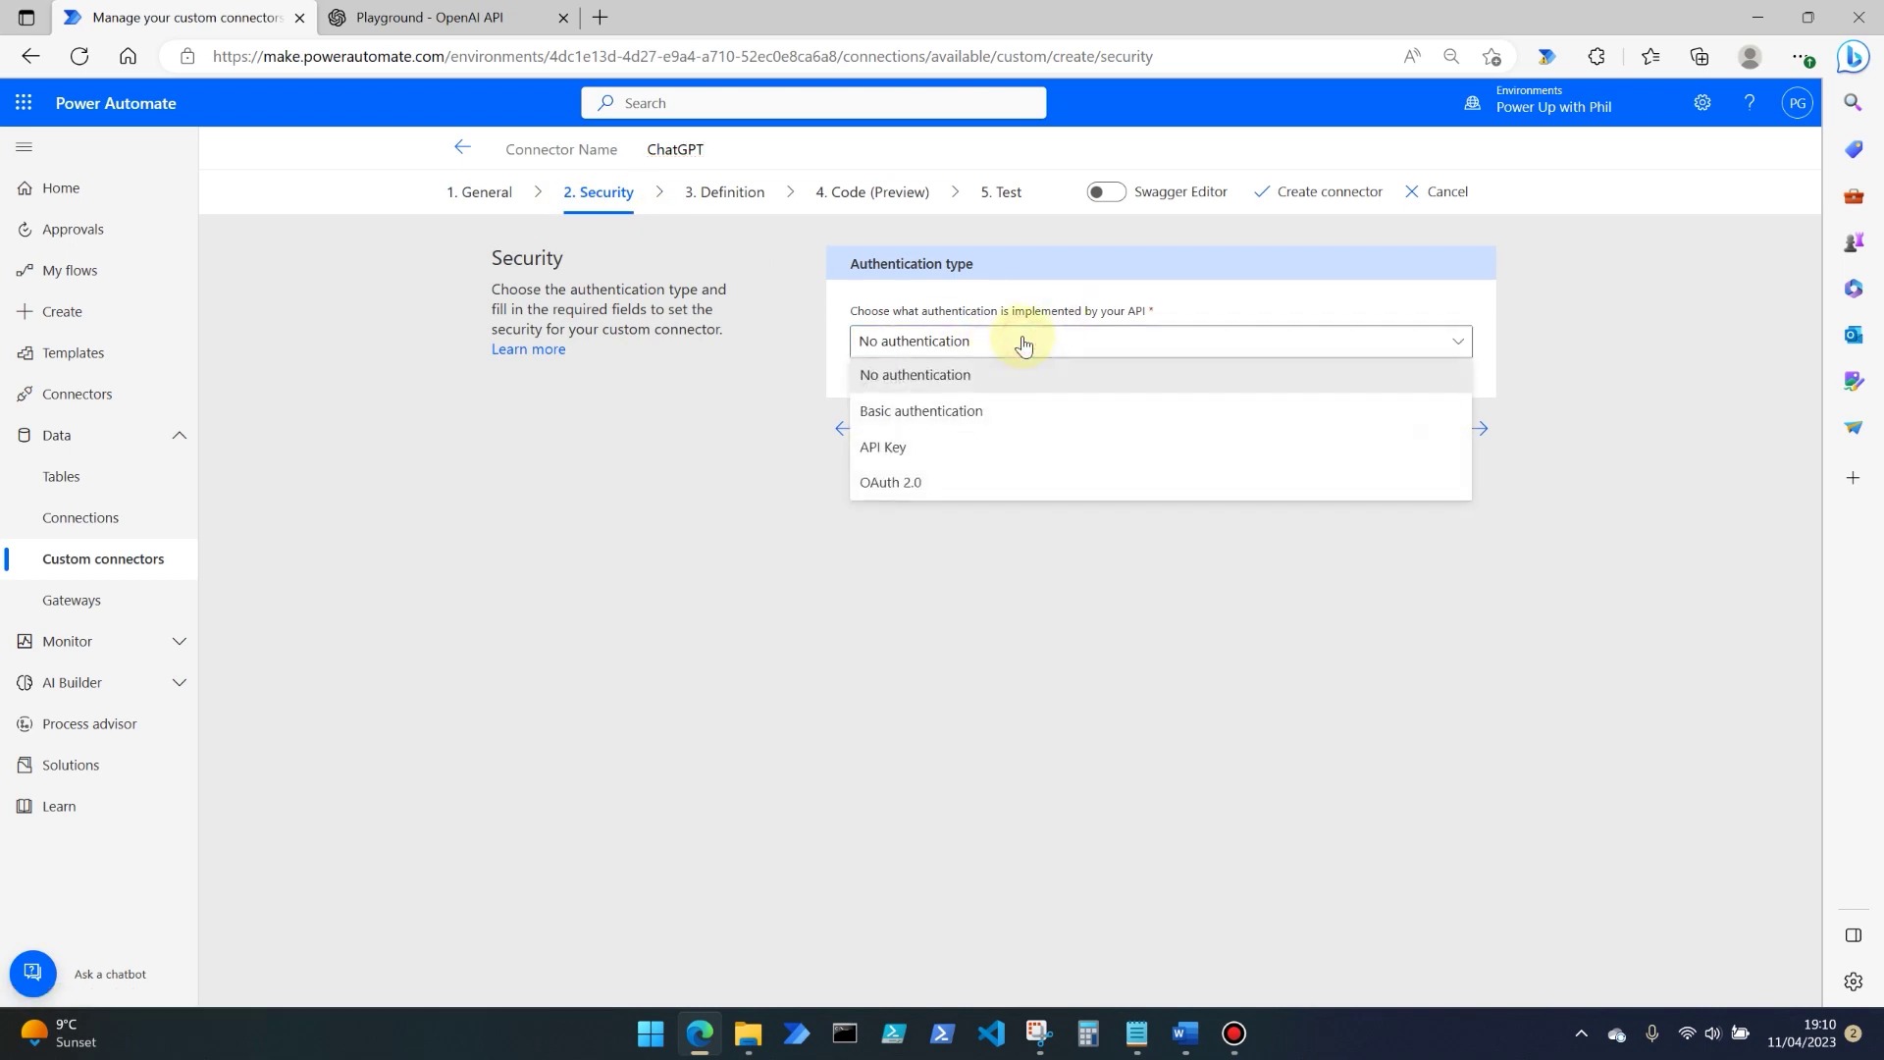
left_click(1016, 443)
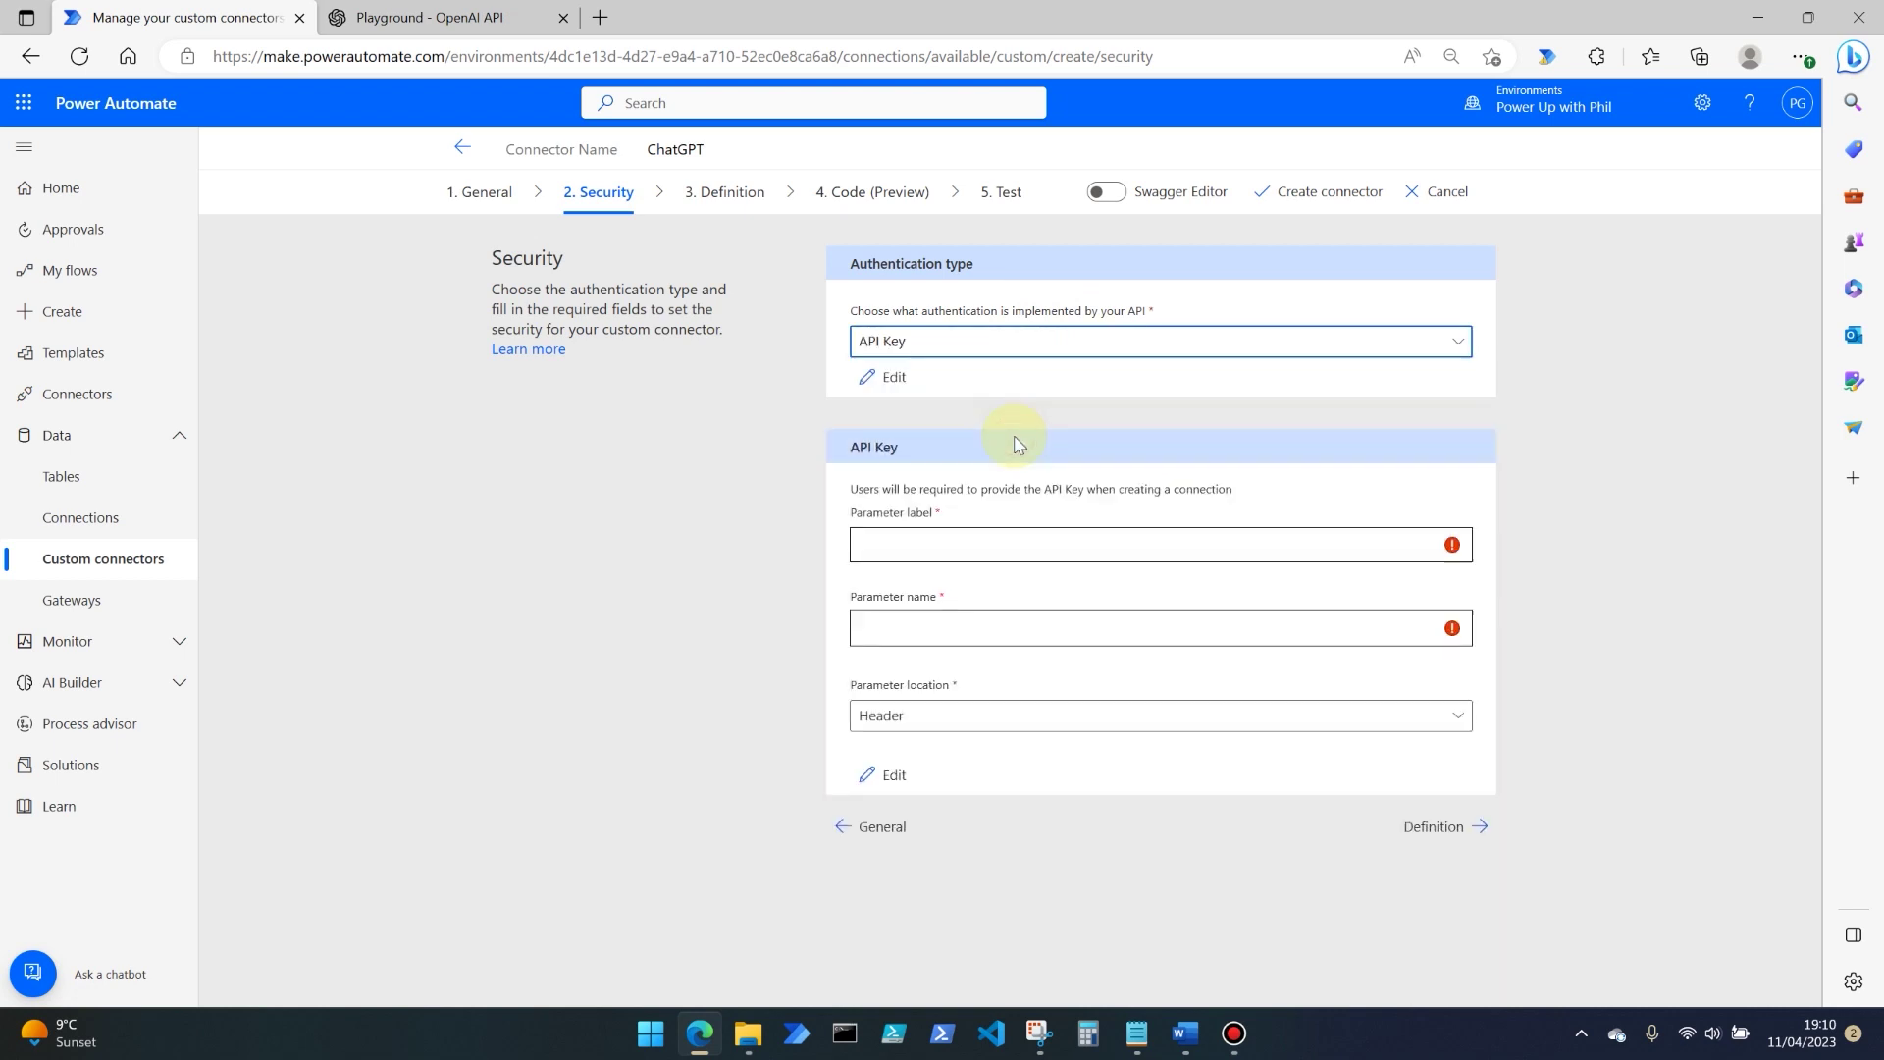
left_click(926, 543)
type("API ")
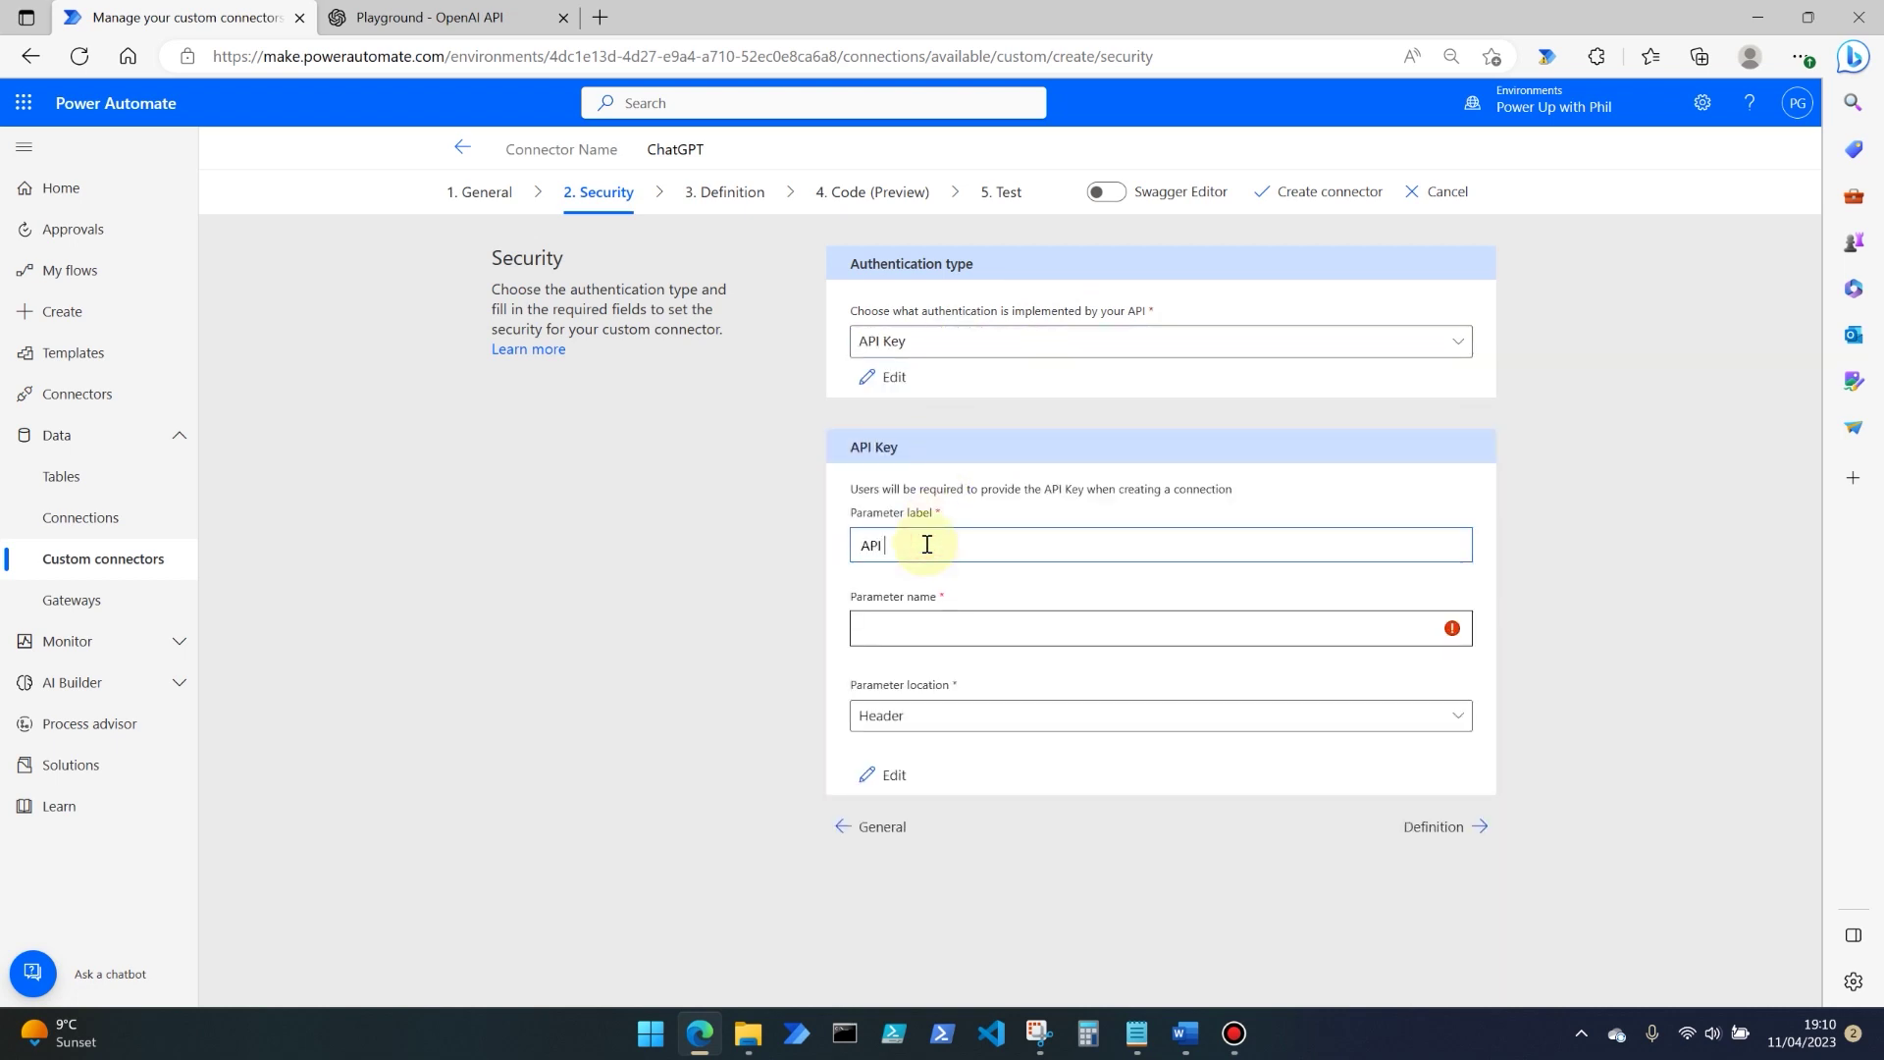
type("Key")
left_click(909, 625)
type("A")
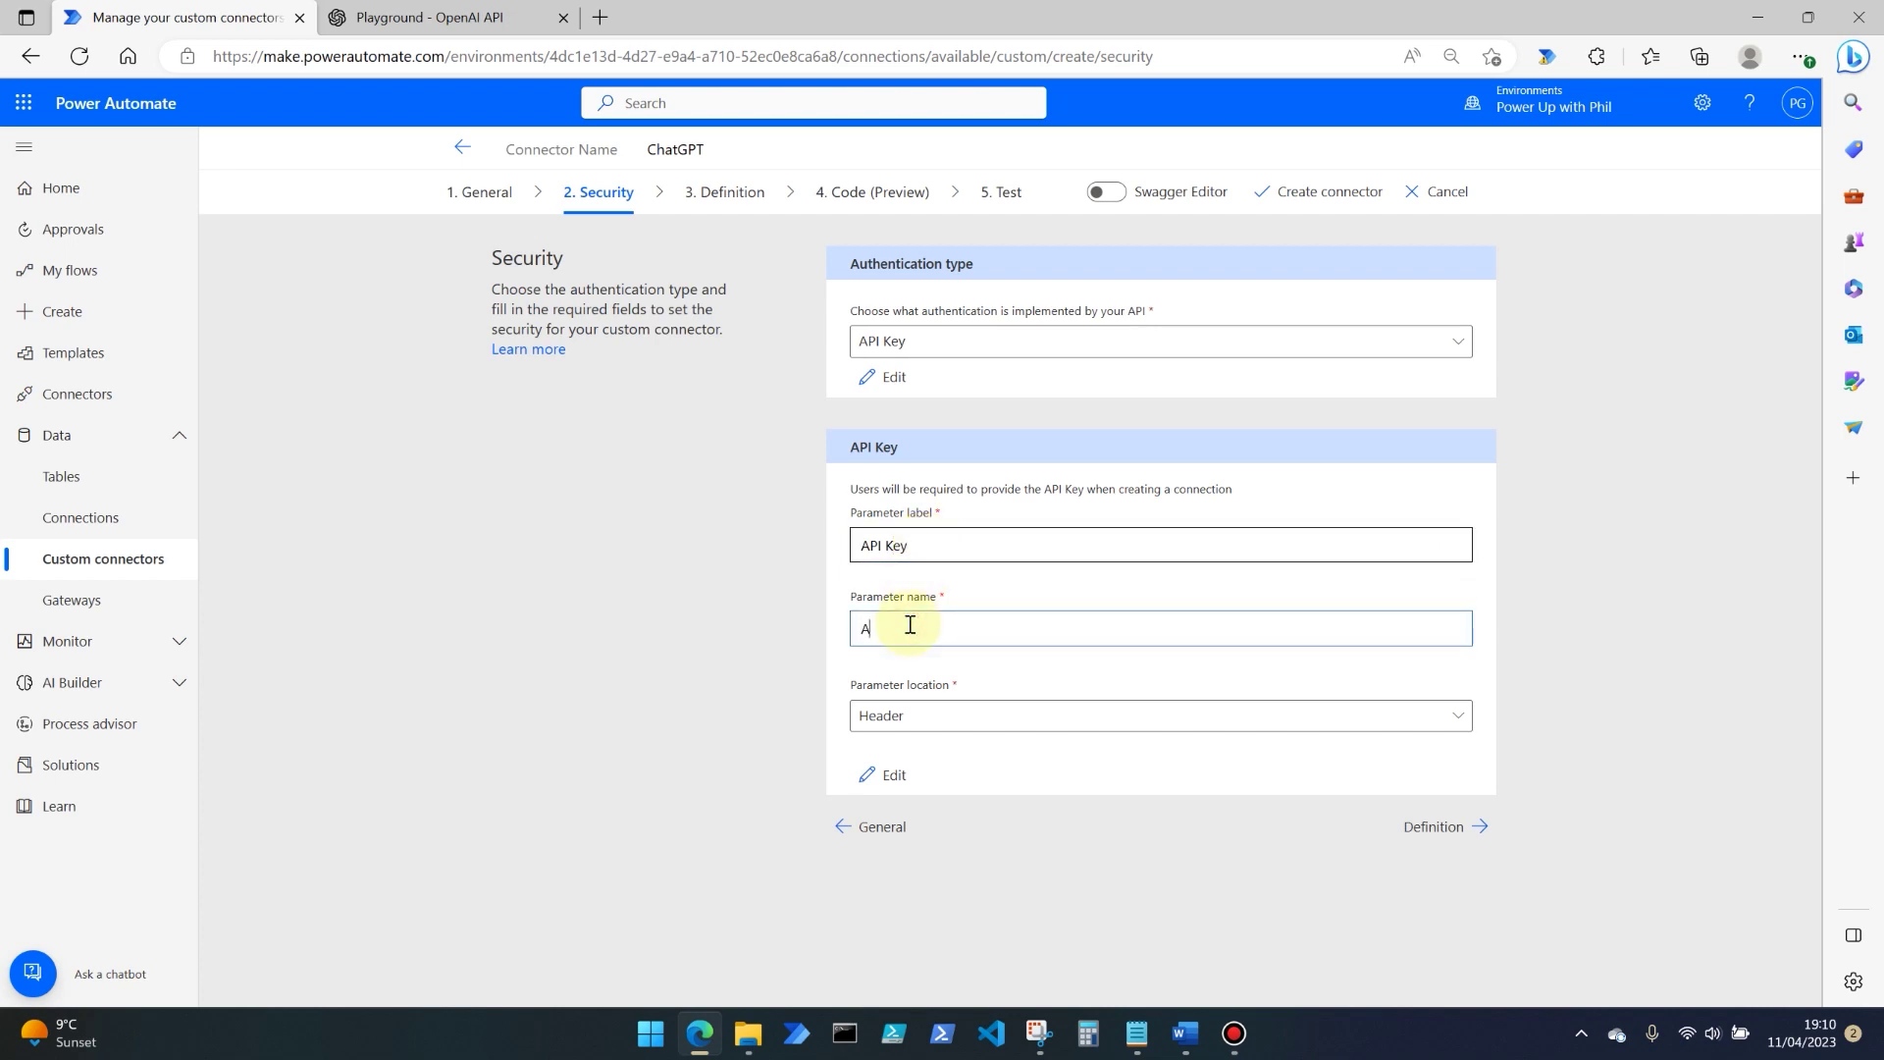
type("uthorization")
Step: Add a new action with summary ChatGPT, operation ID chatgpt and visibility important
left_click(1429, 833)
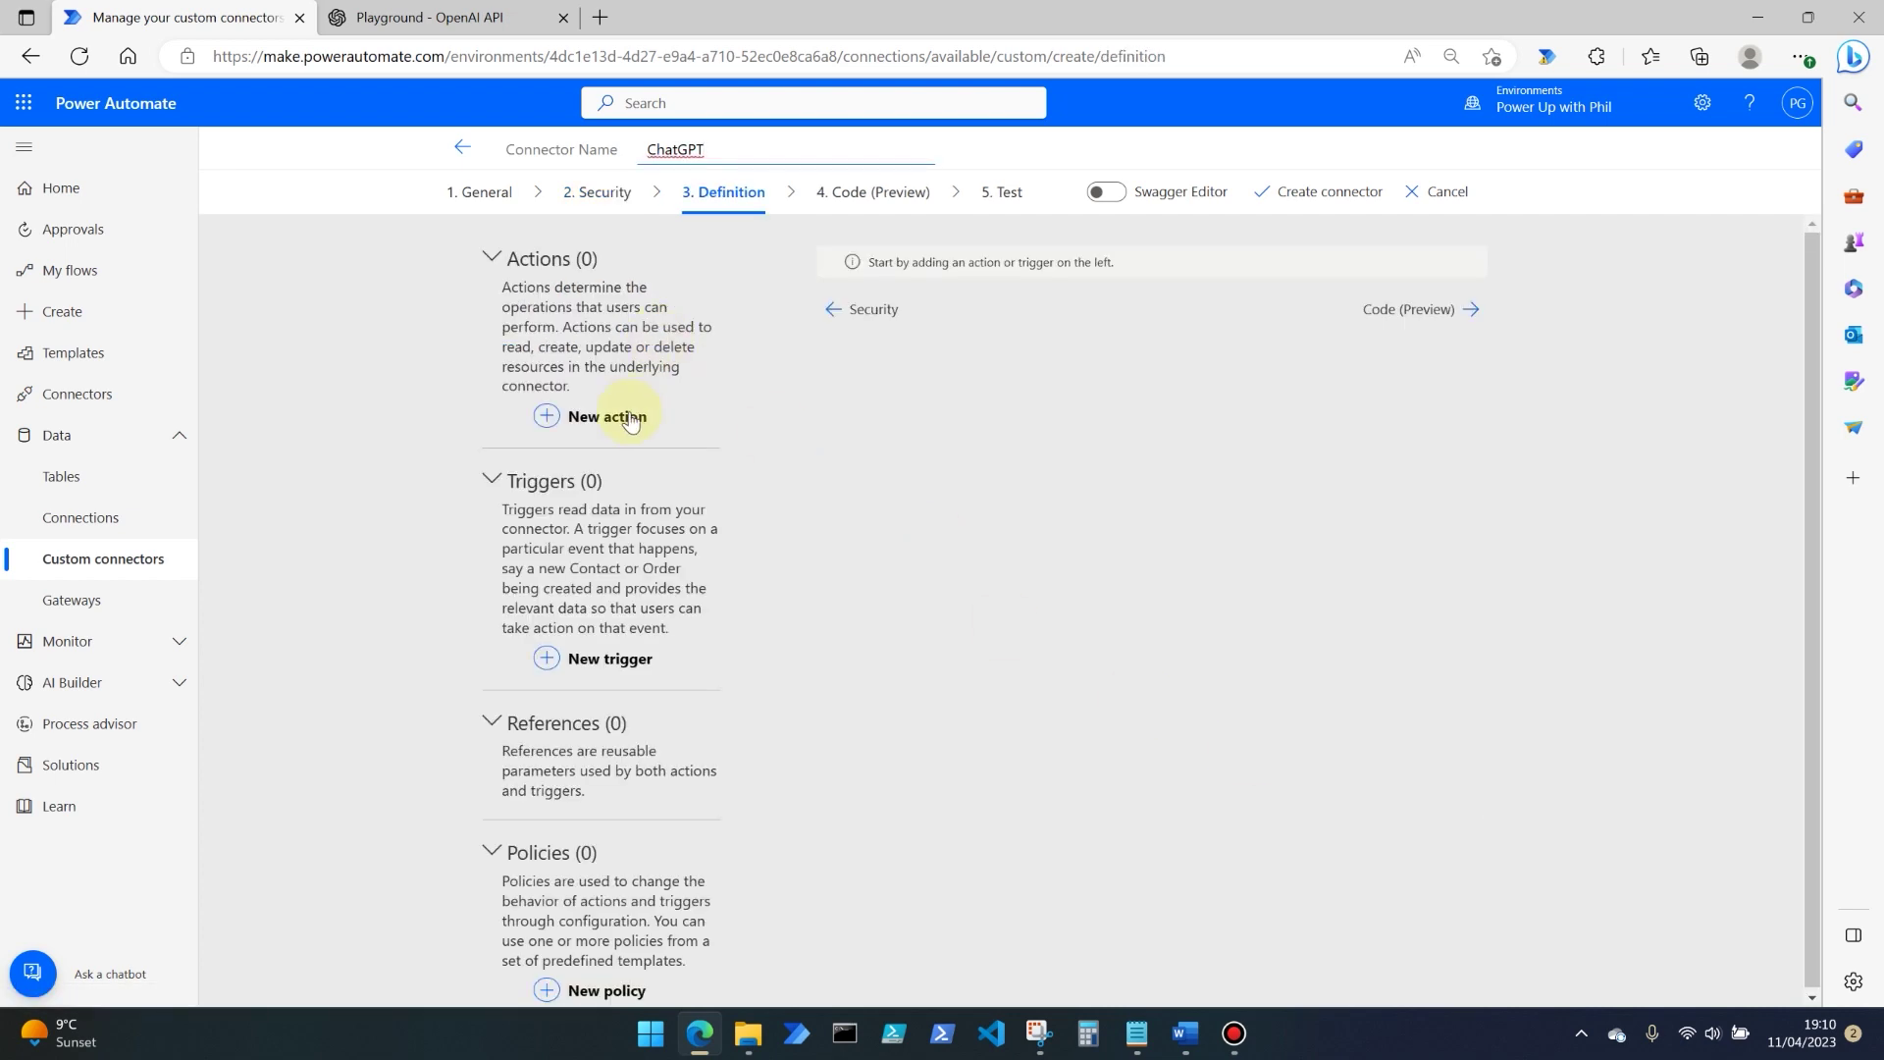
left_click(630, 420)
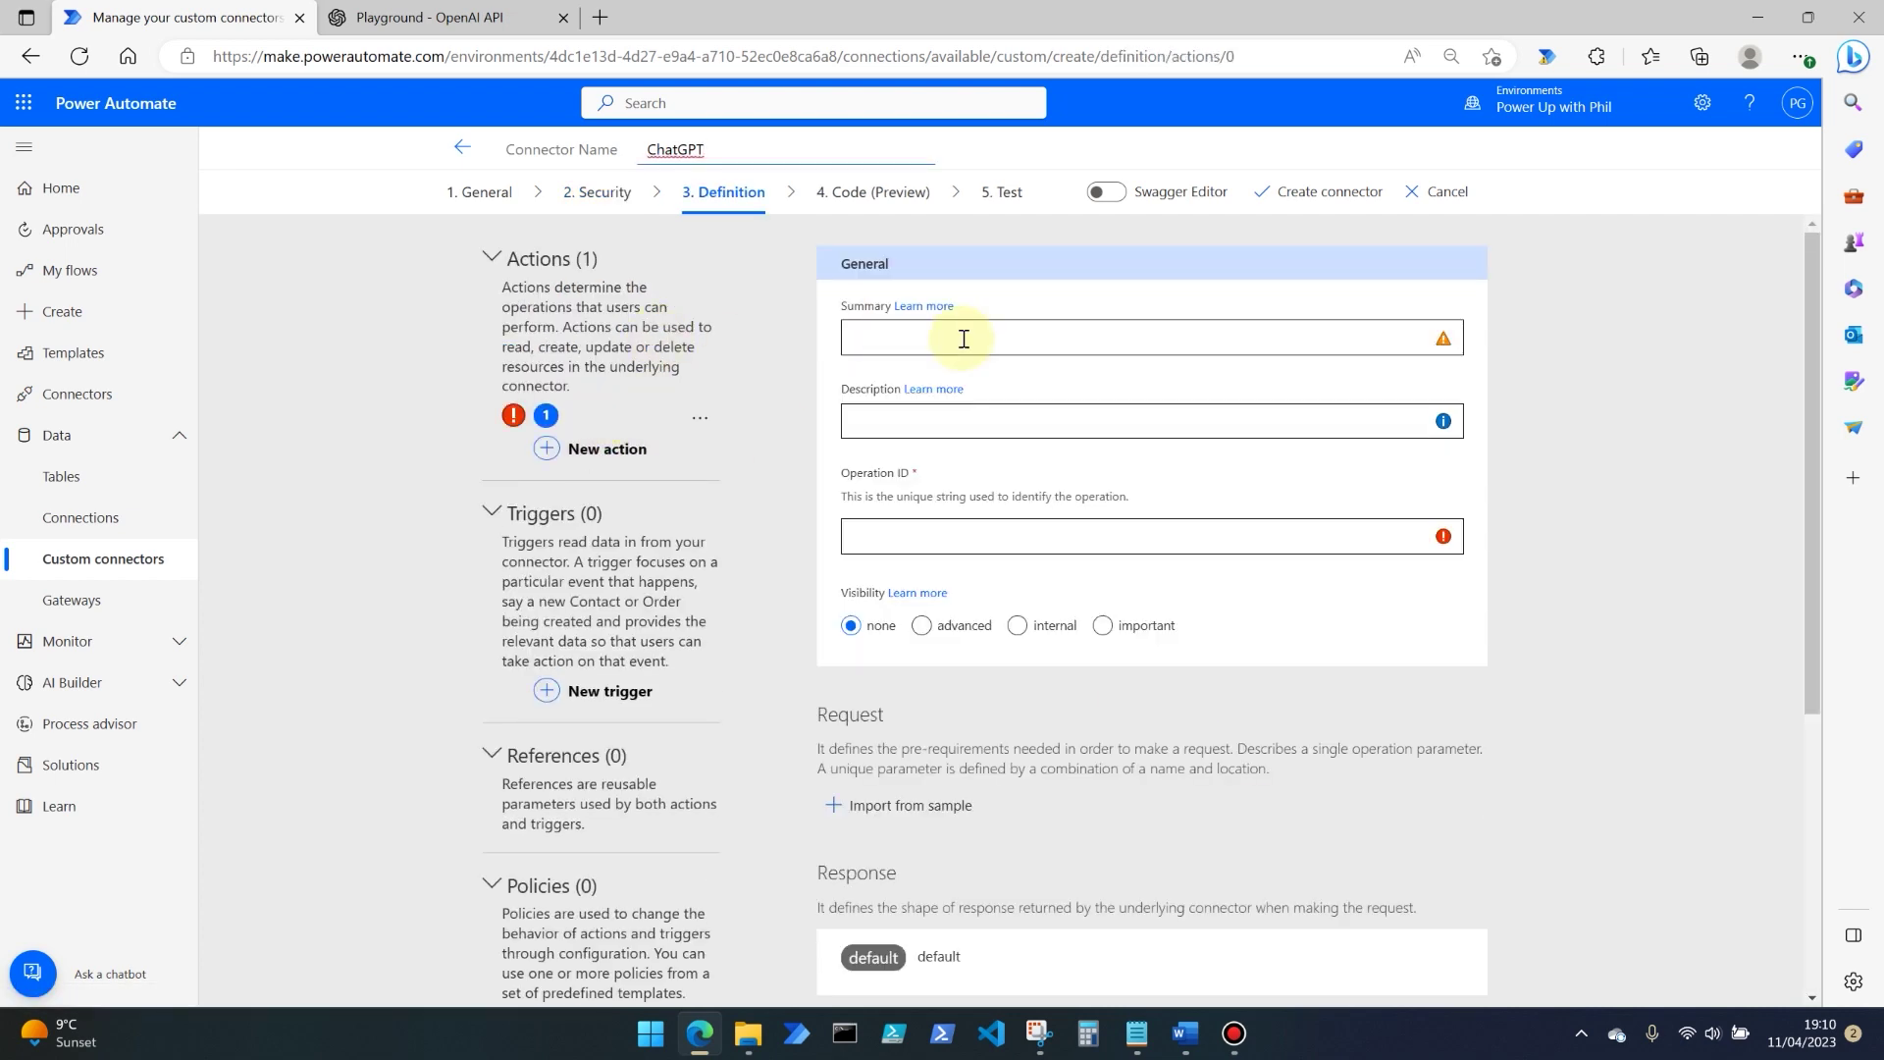
left_click(963, 338)
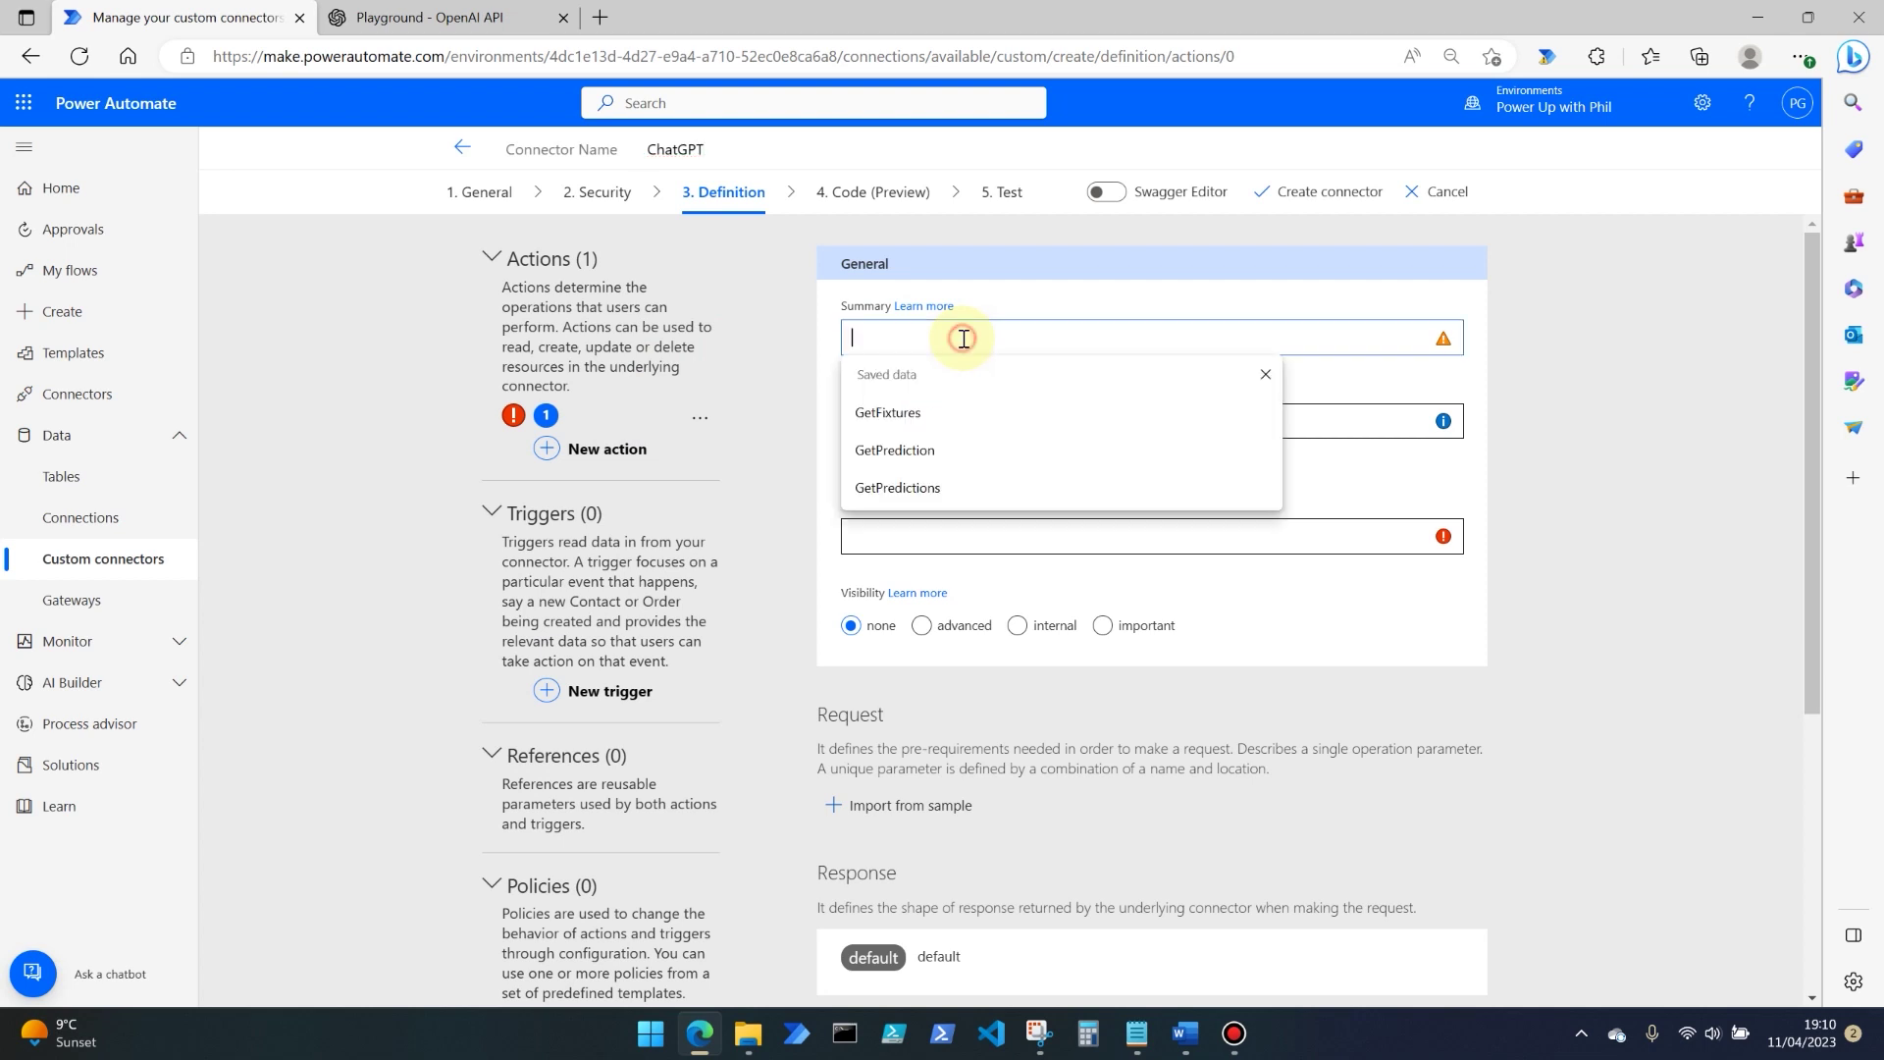
left_click(1560, 382)
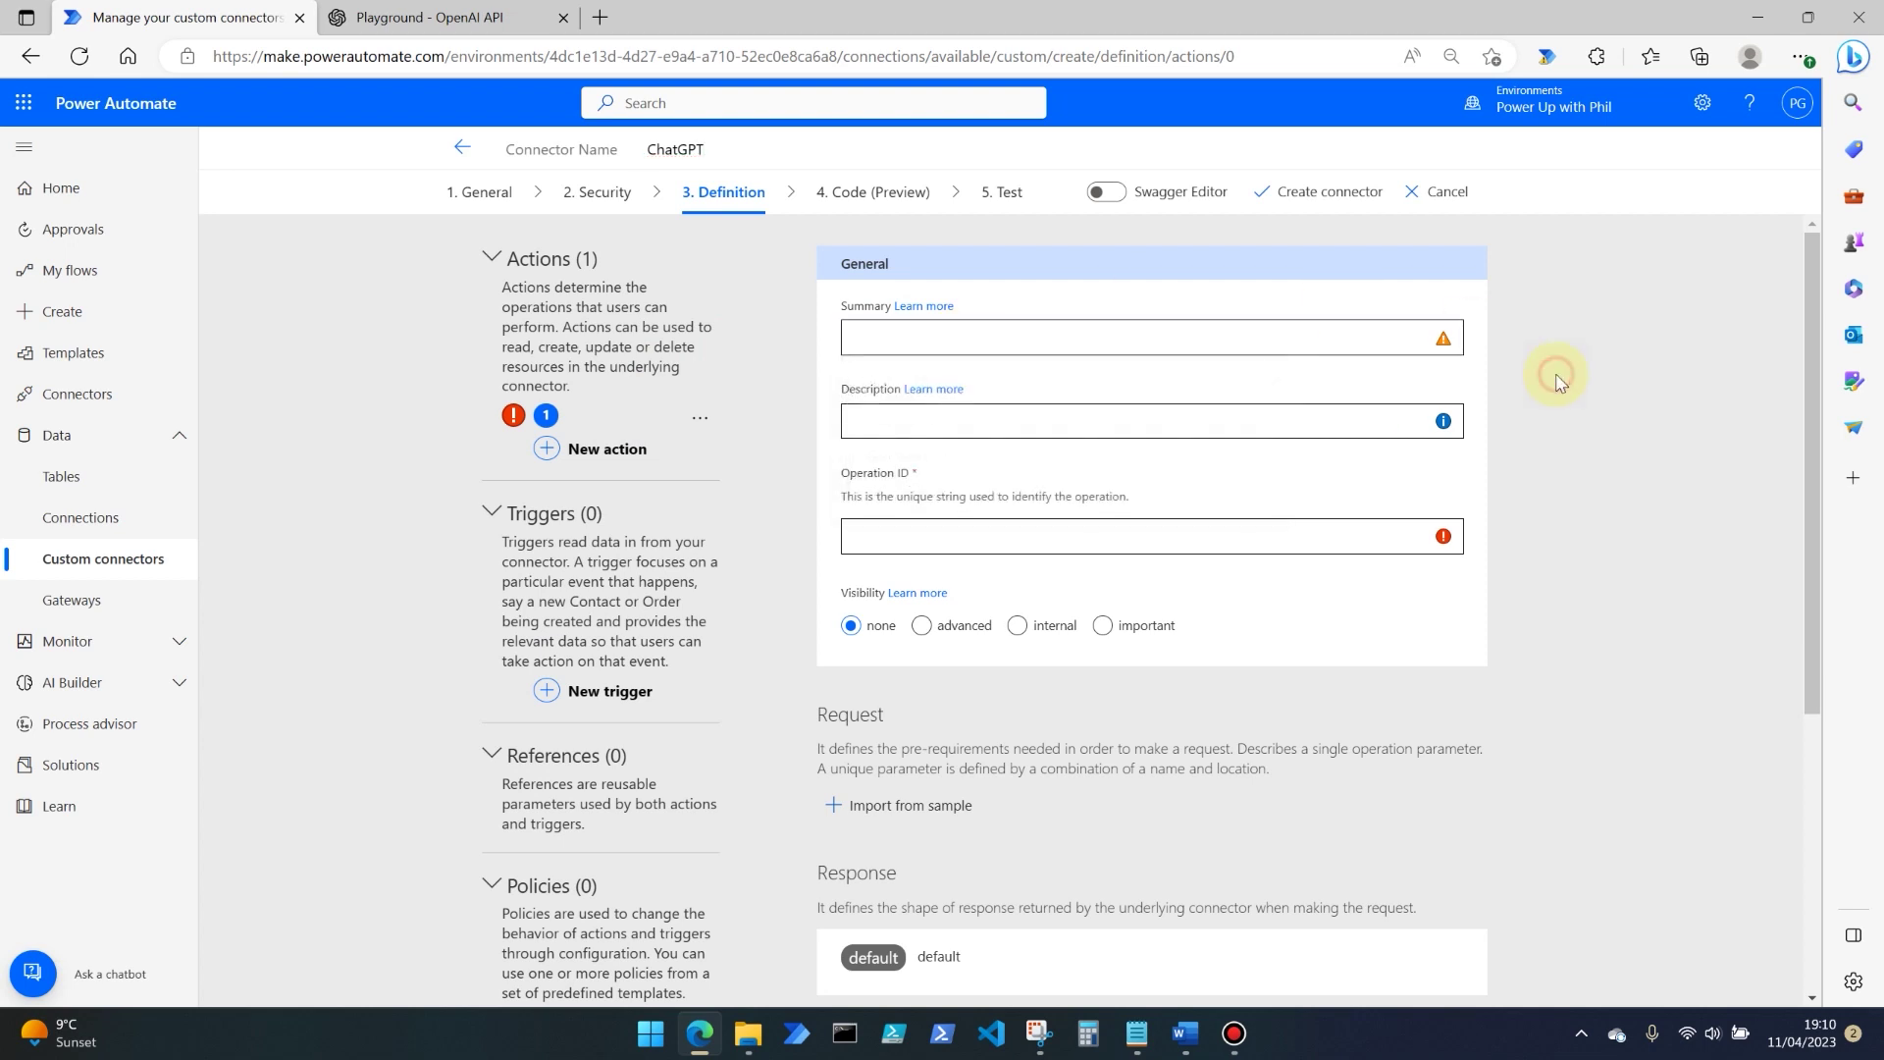
left_click(1029, 336)
type("ChatGPT")
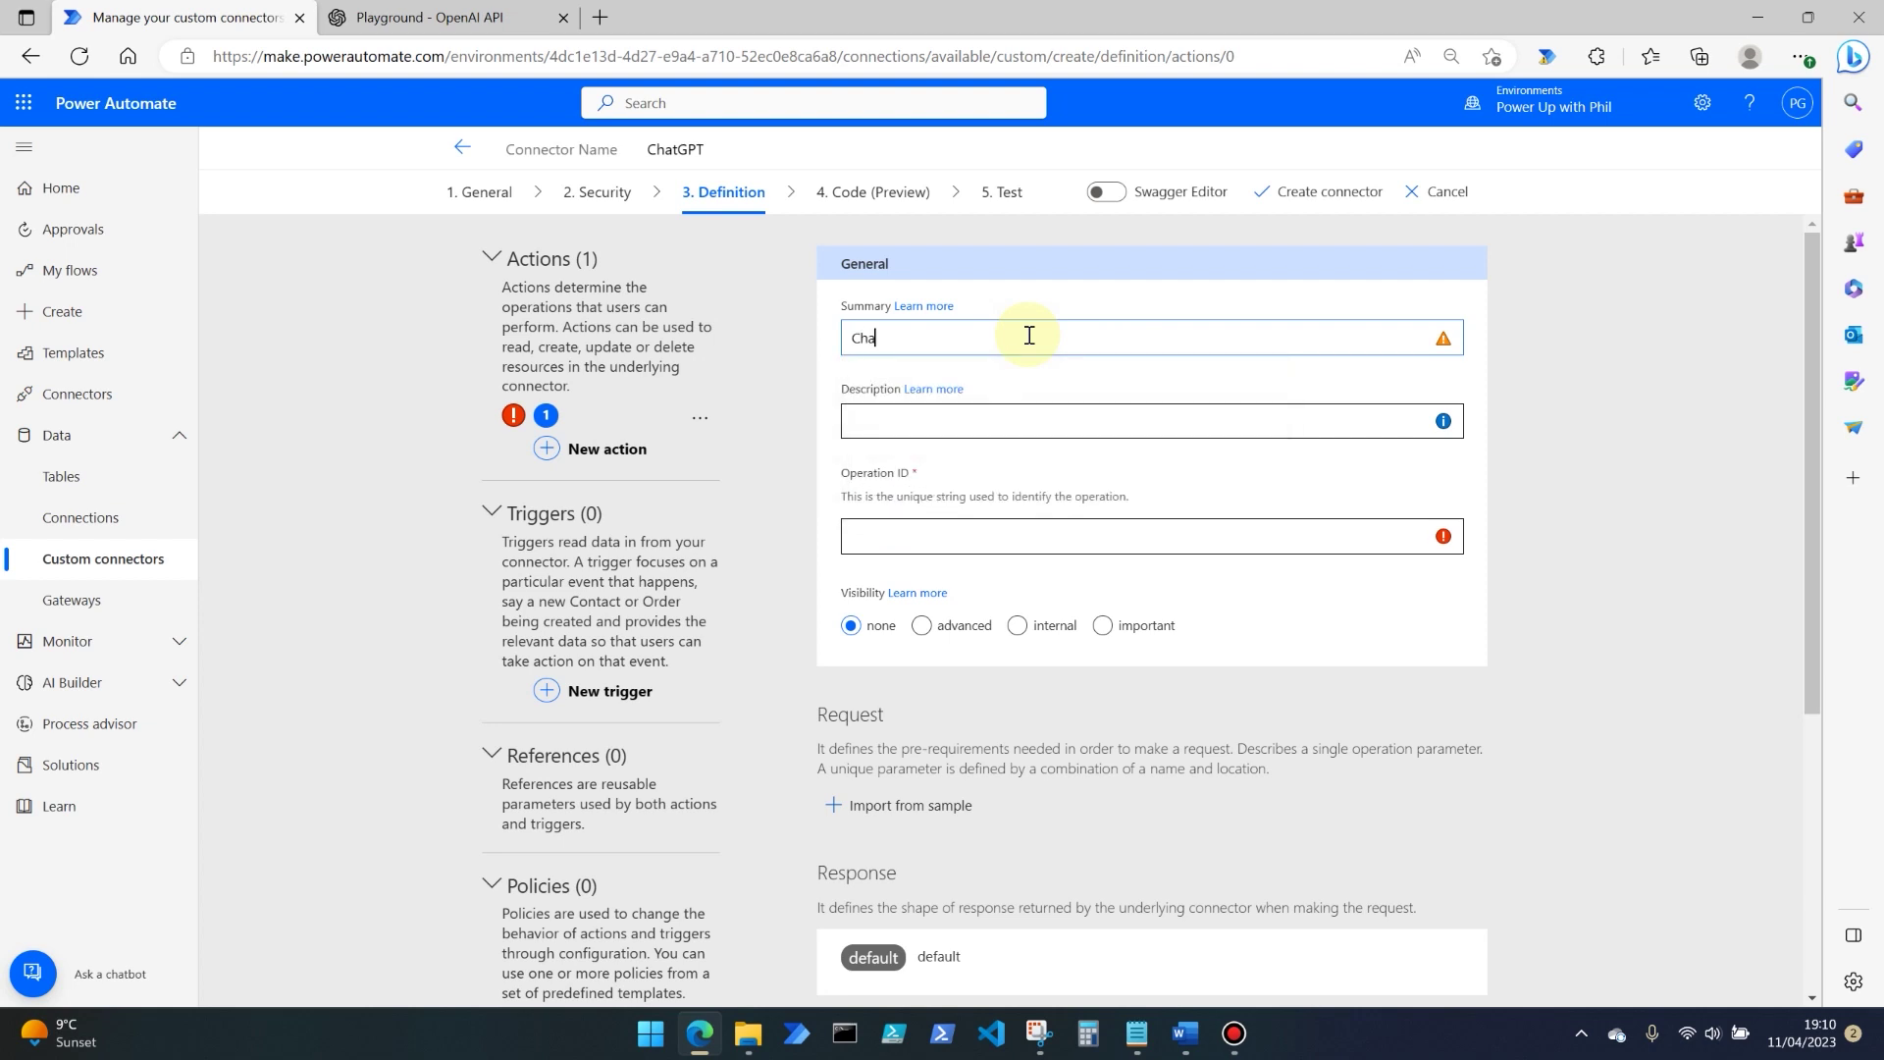
left_click(890, 526)
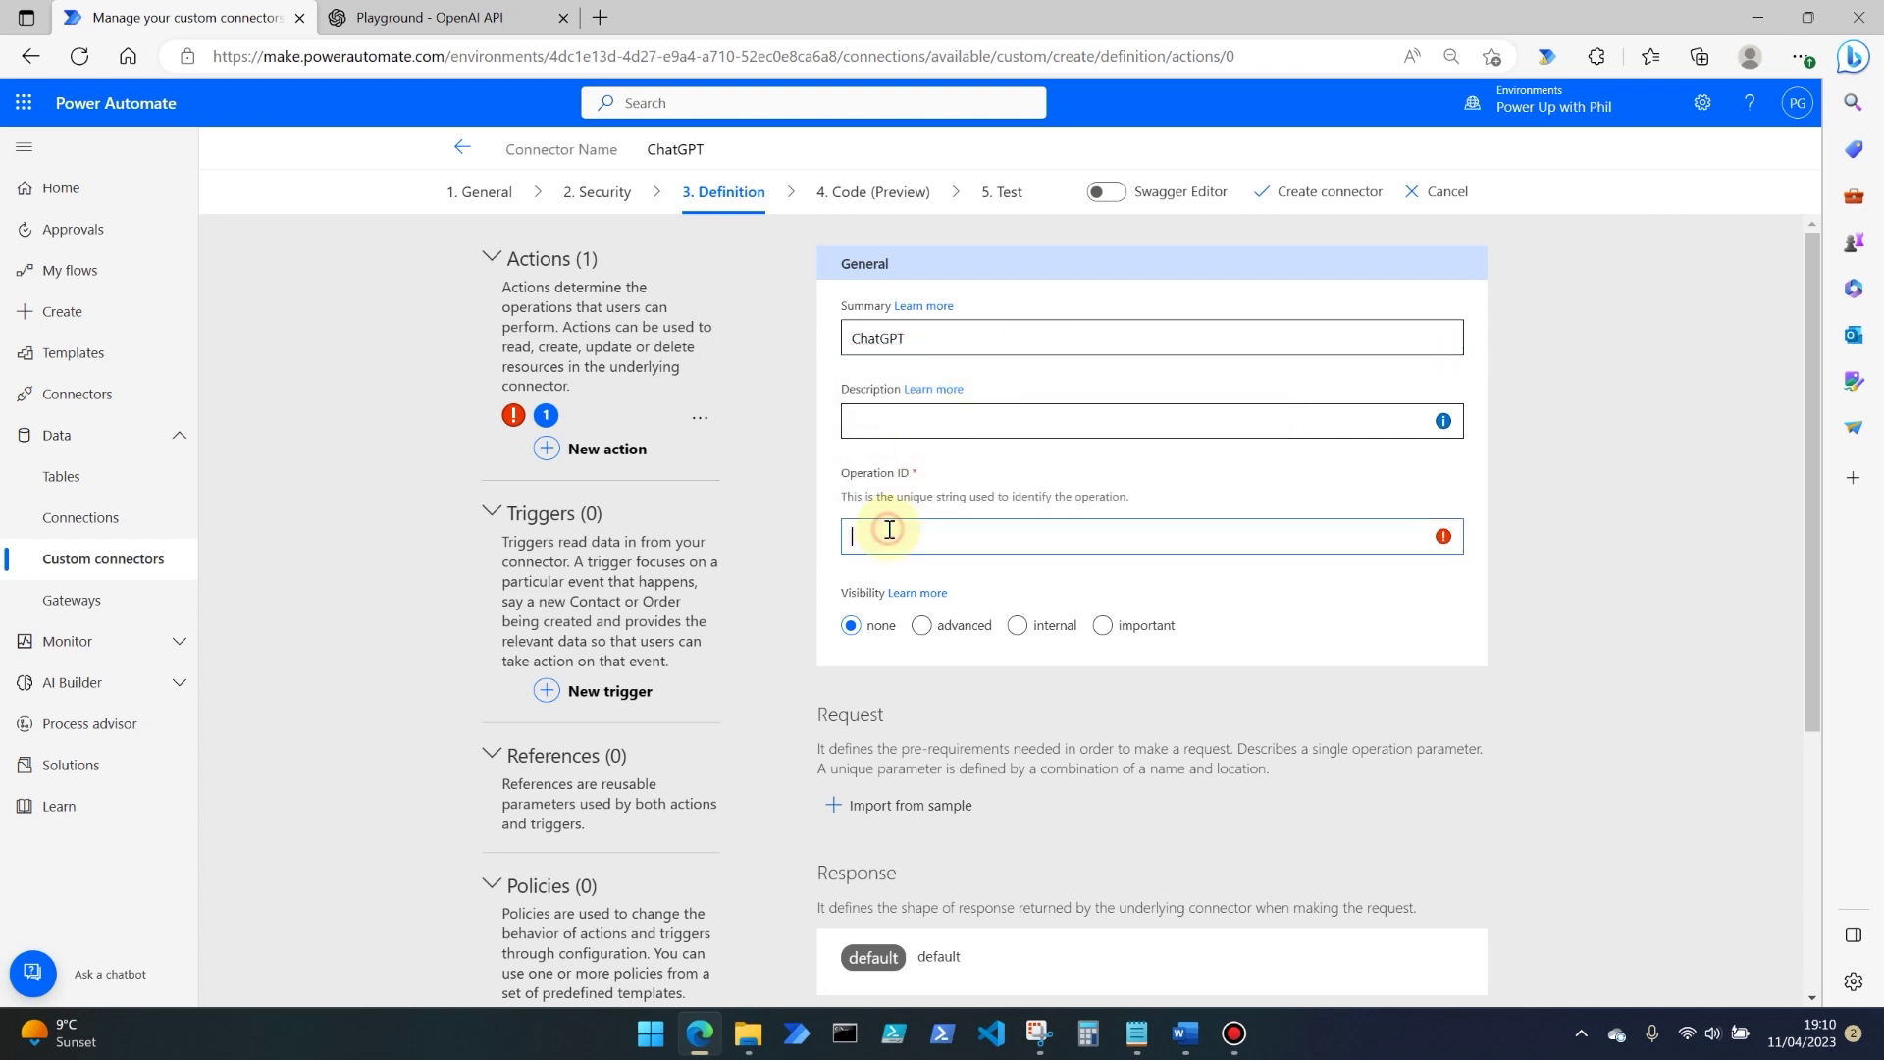
type("chatgpt")
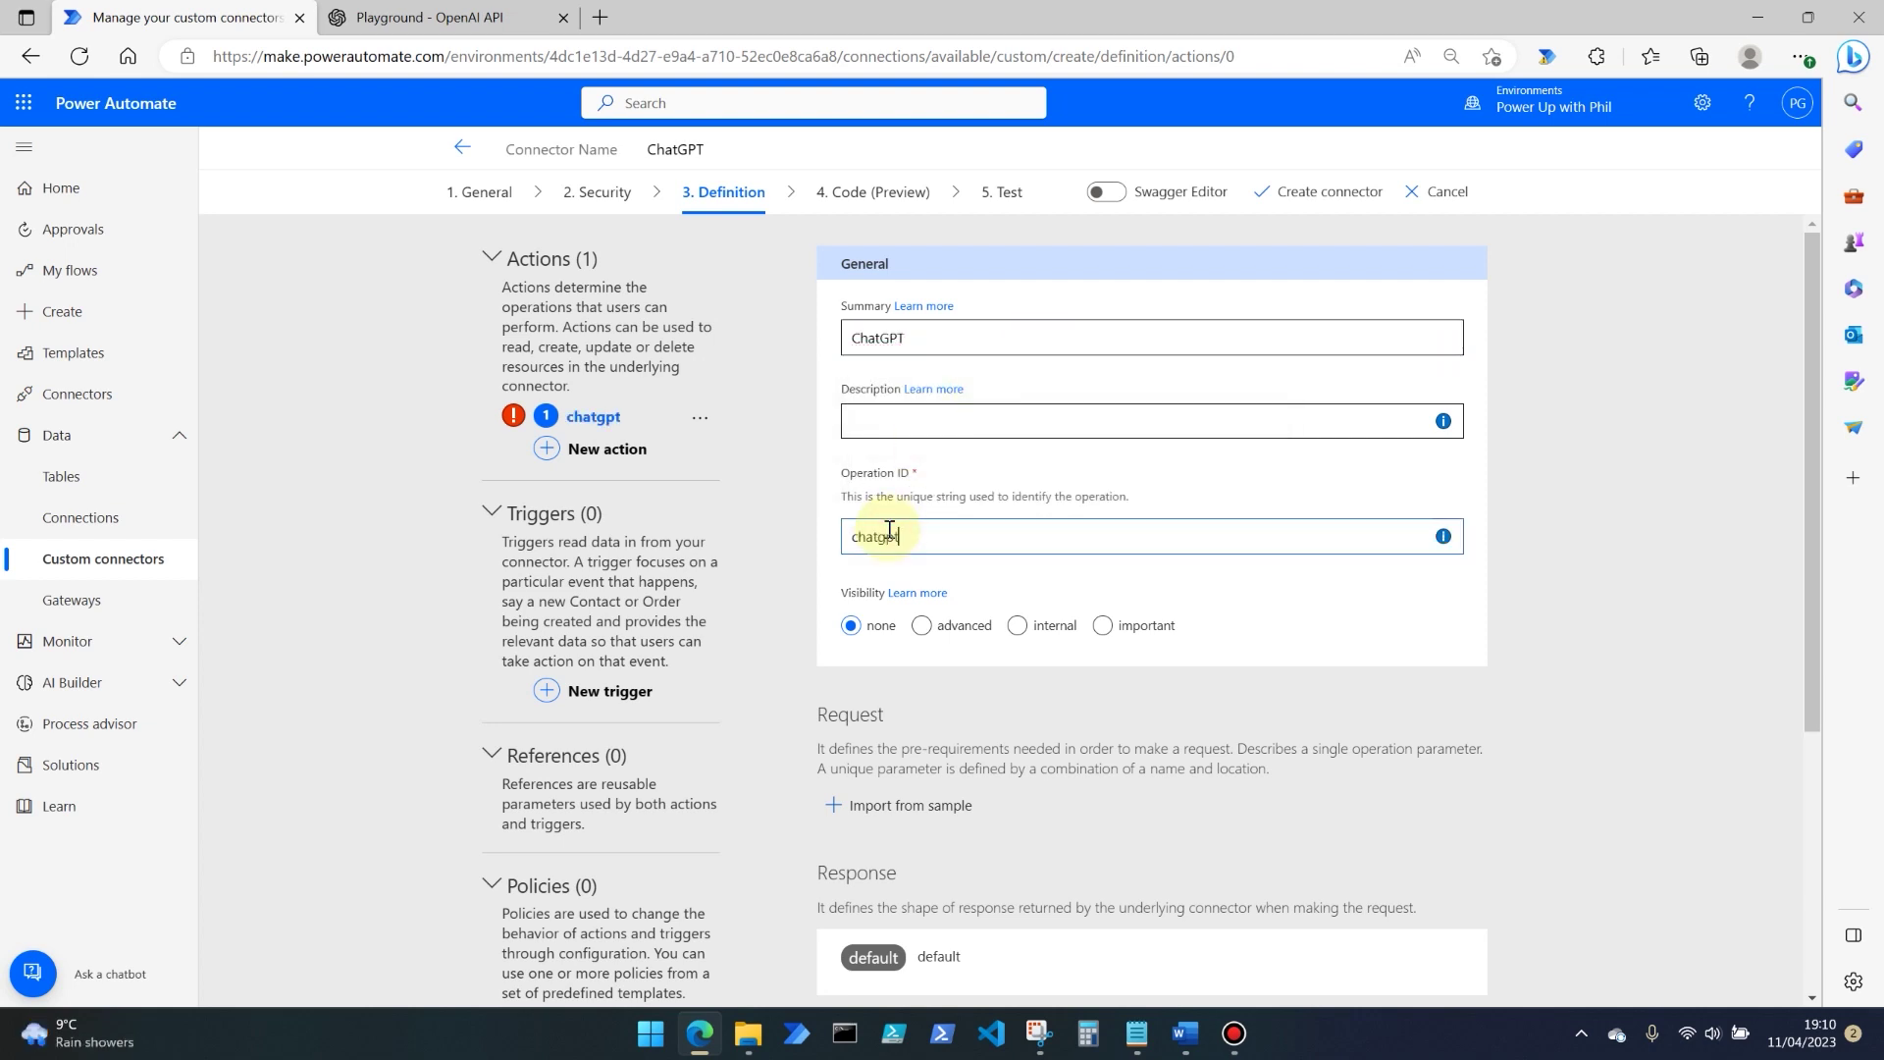
left_click(1600, 680)
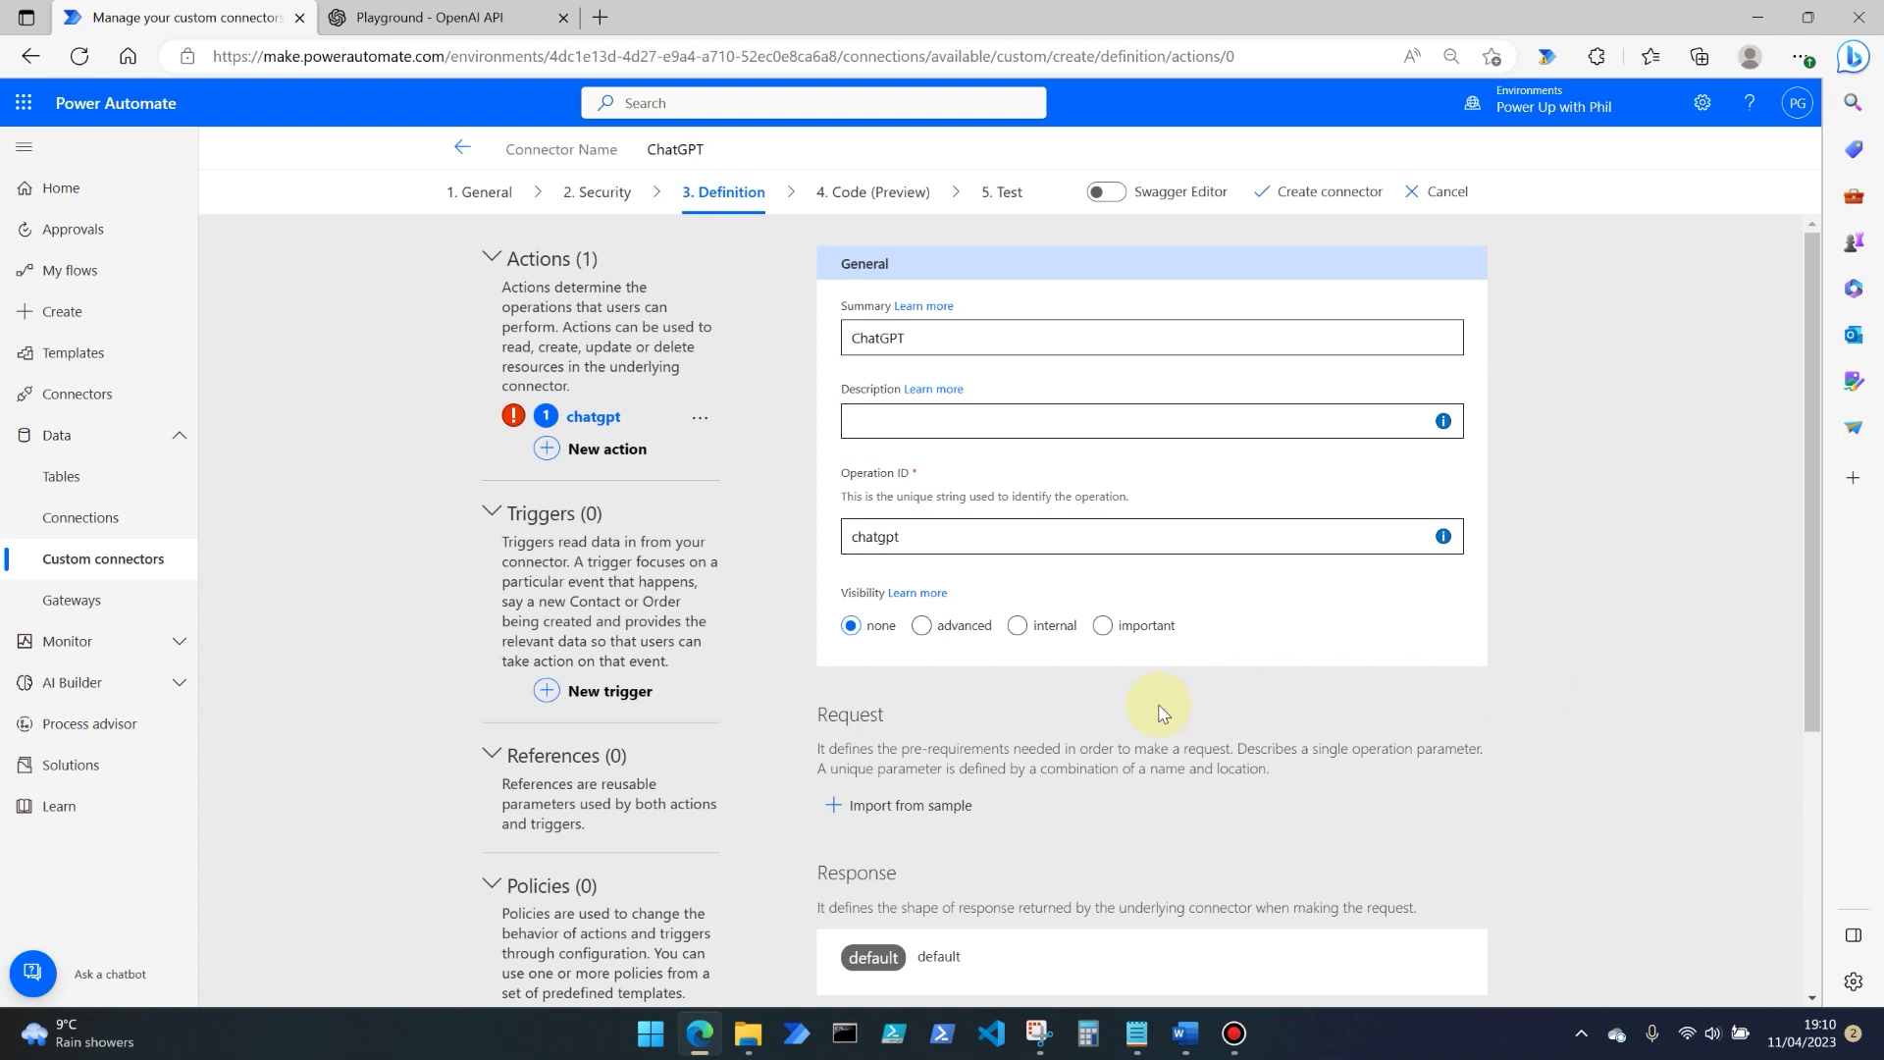
left_click(1104, 626)
Step: Switch over to the OpenAI Playground browser tab
scroll(1621, 714, "down", 2)
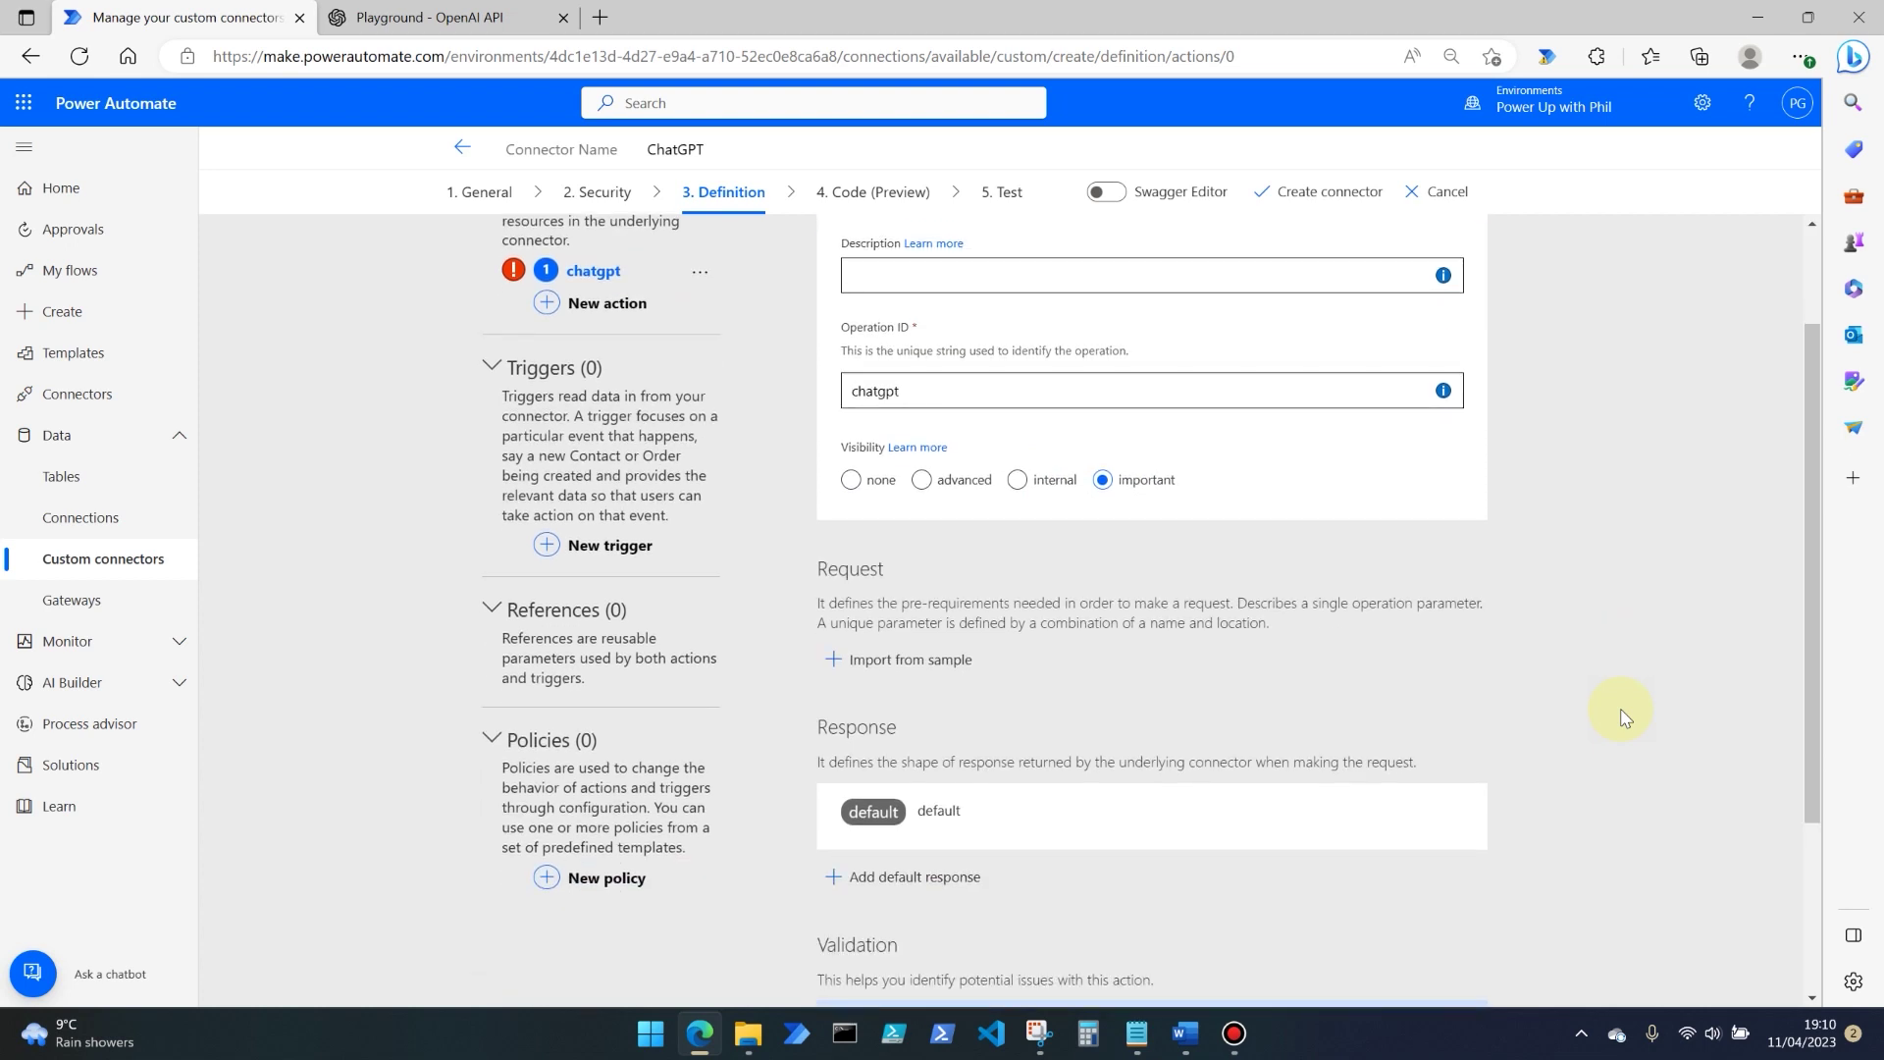
scroll(1620, 714, "up", 1)
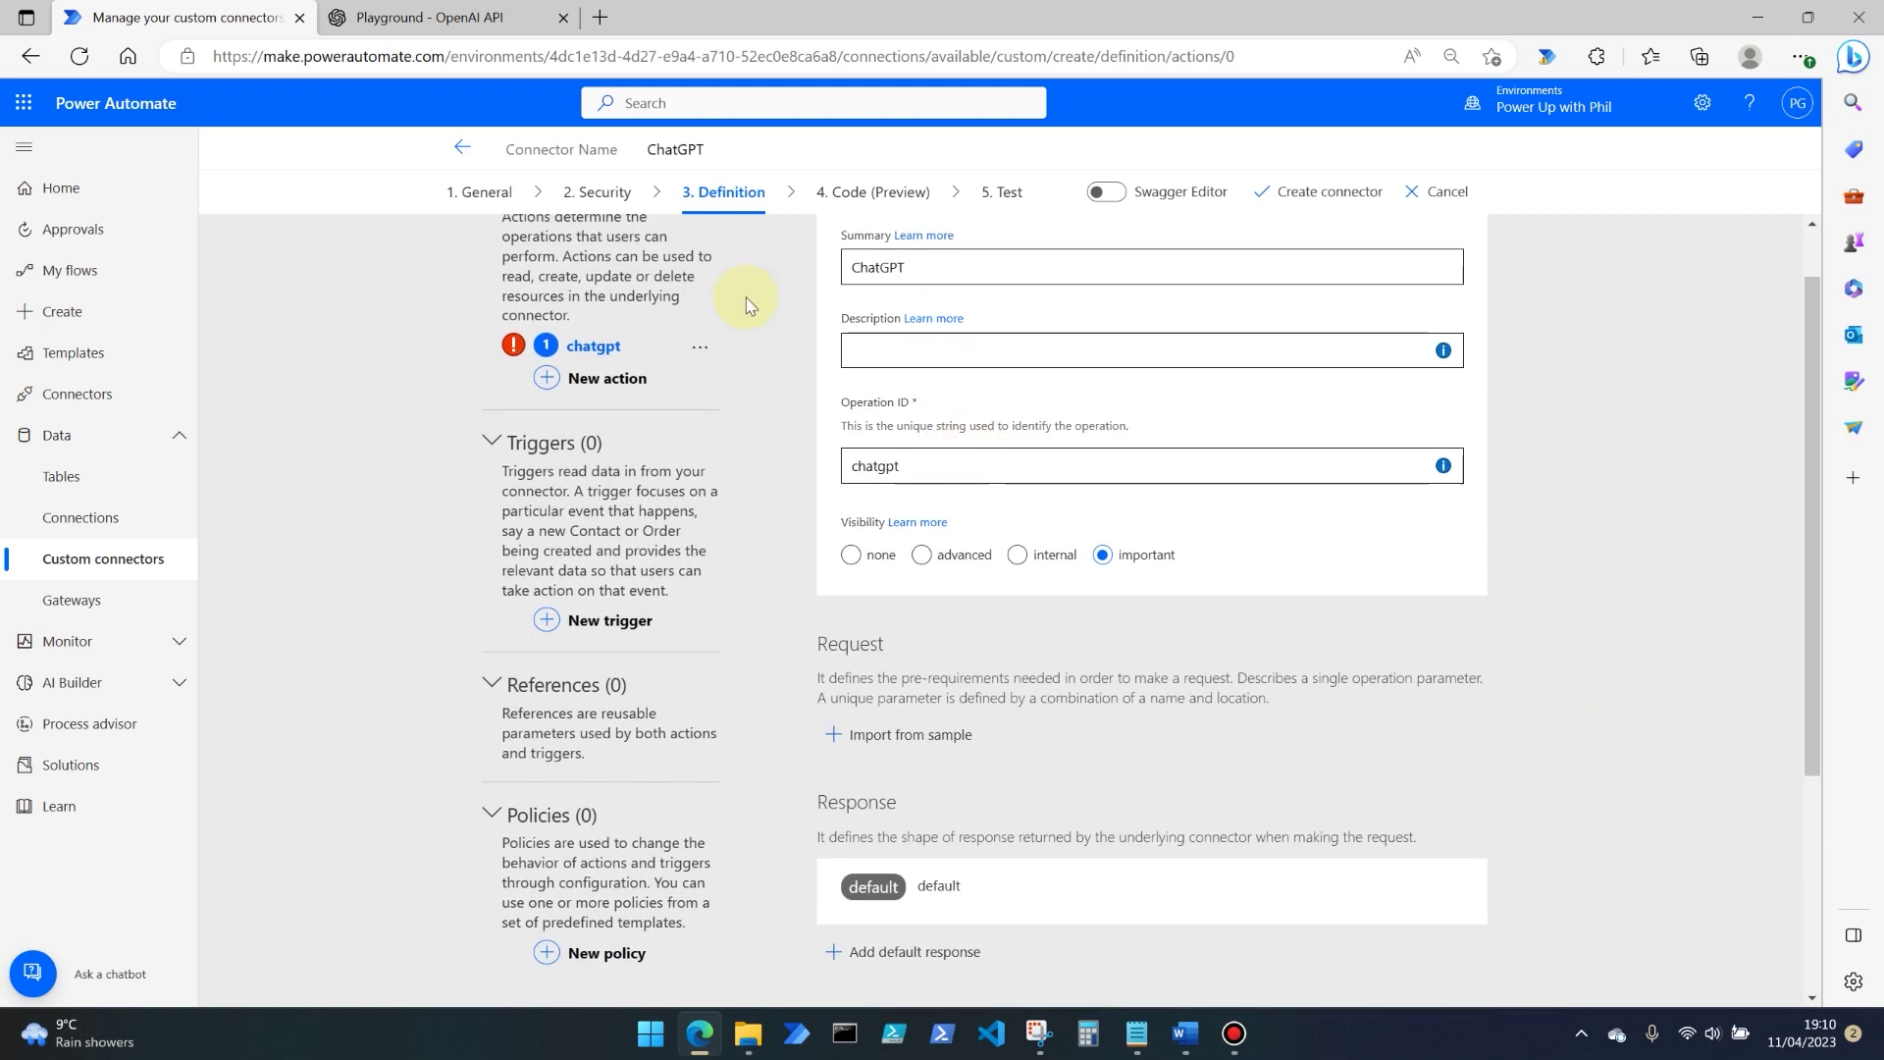
left_click(504, 42)
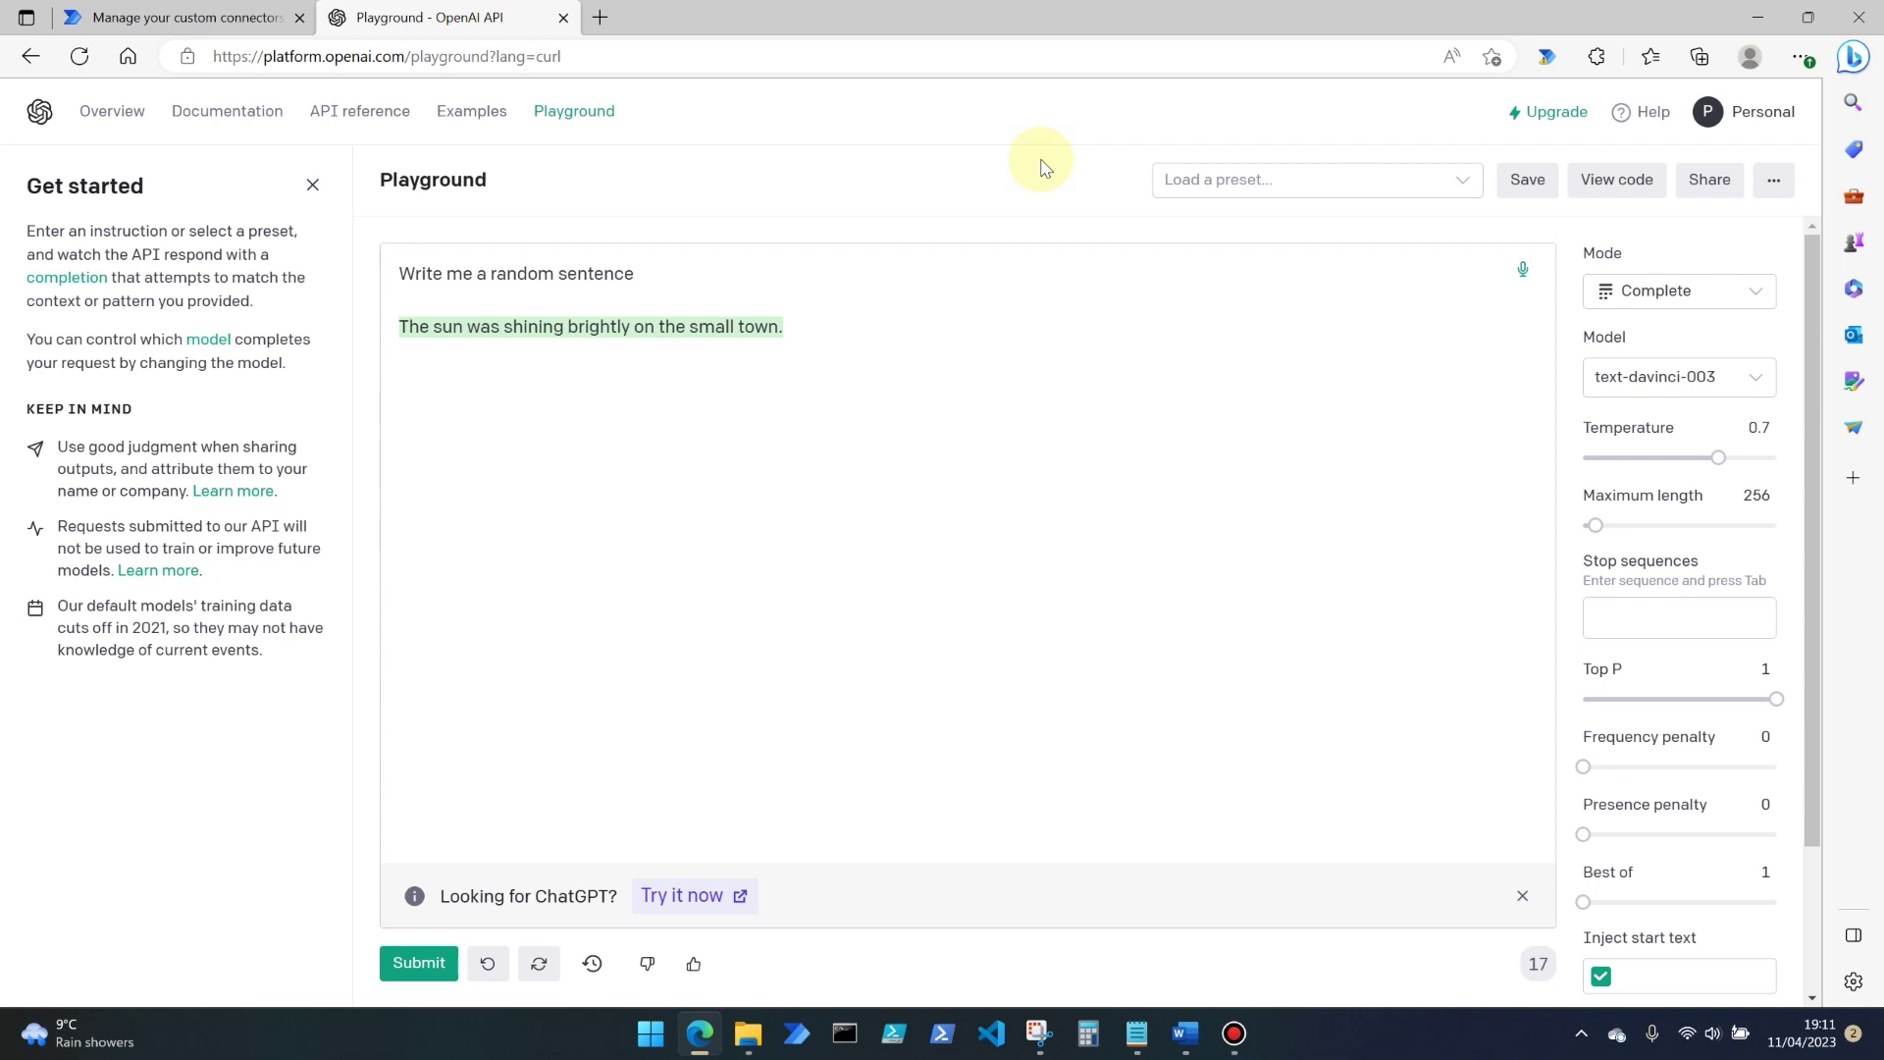
Step: Delete the old random-sentence prompt and its completion, then start typing the new prompt
left_click_drag(638, 274, 397, 275)
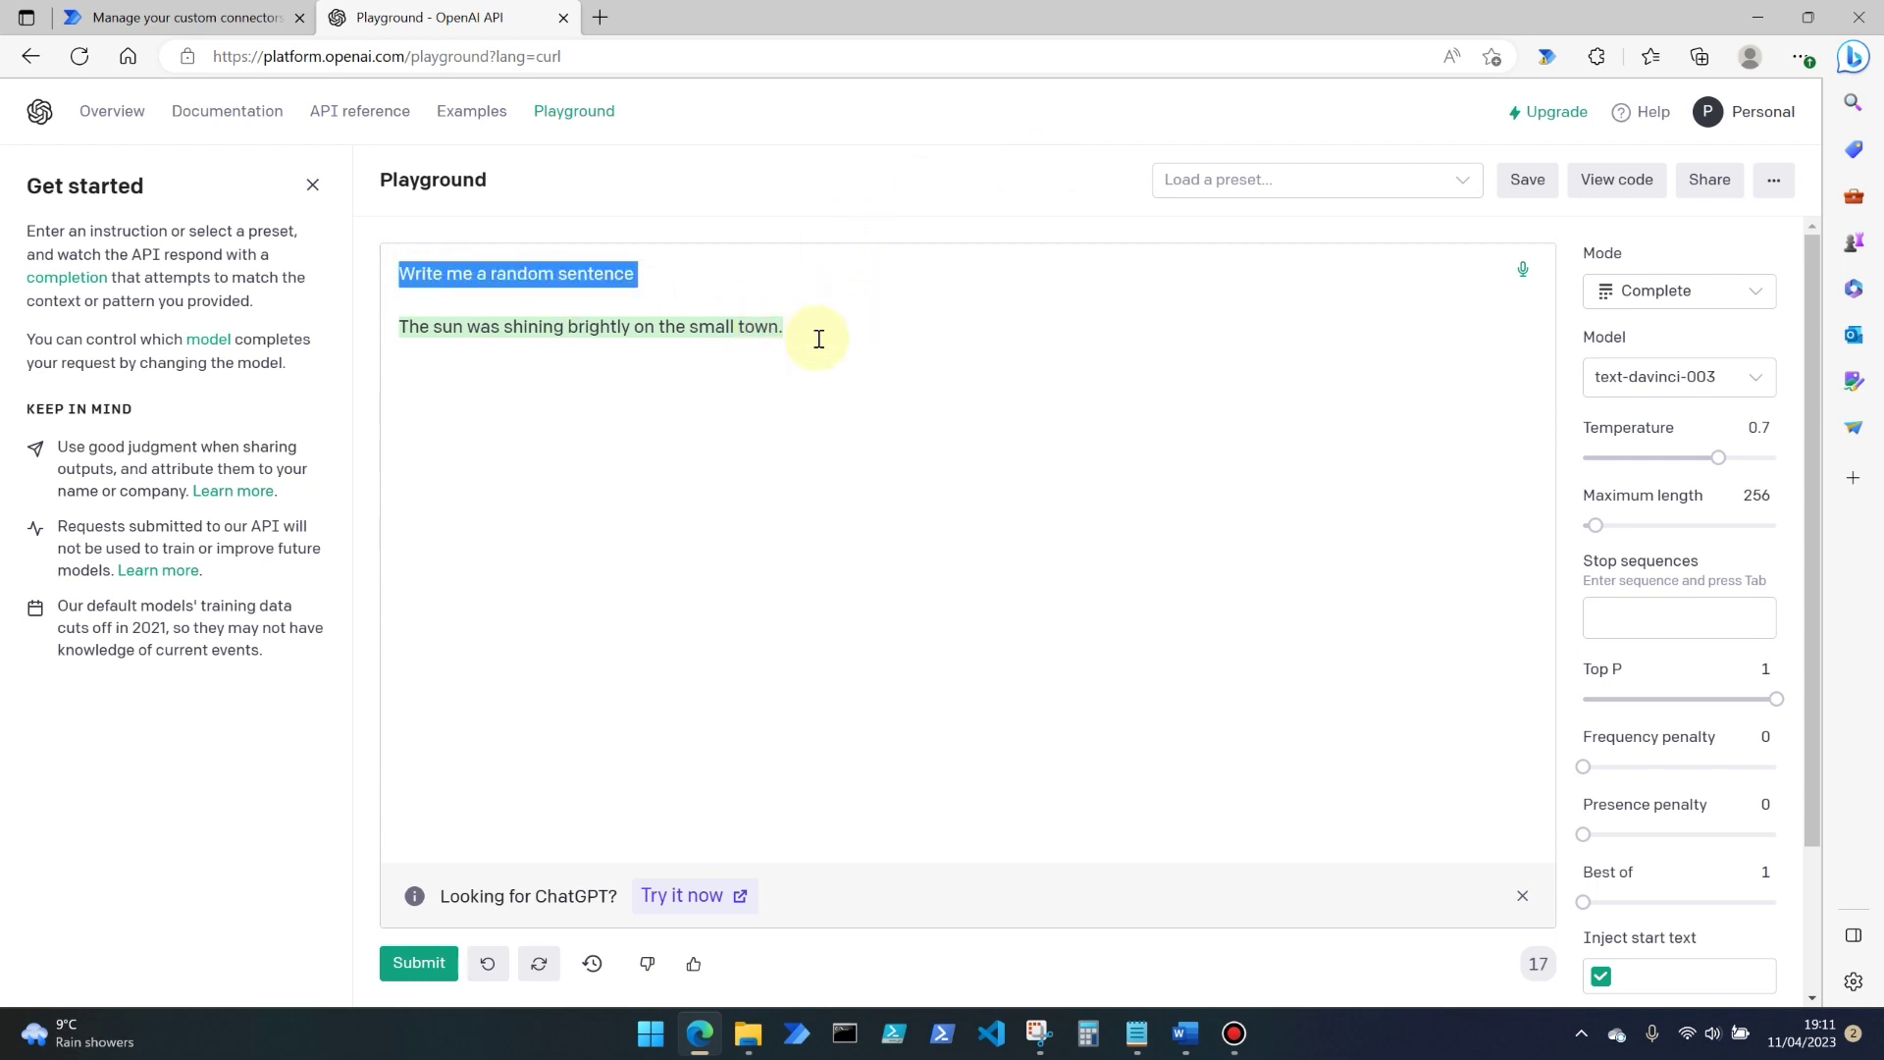
left_click(807, 311)
triple_click(802, 314)
left_click(789, 301)
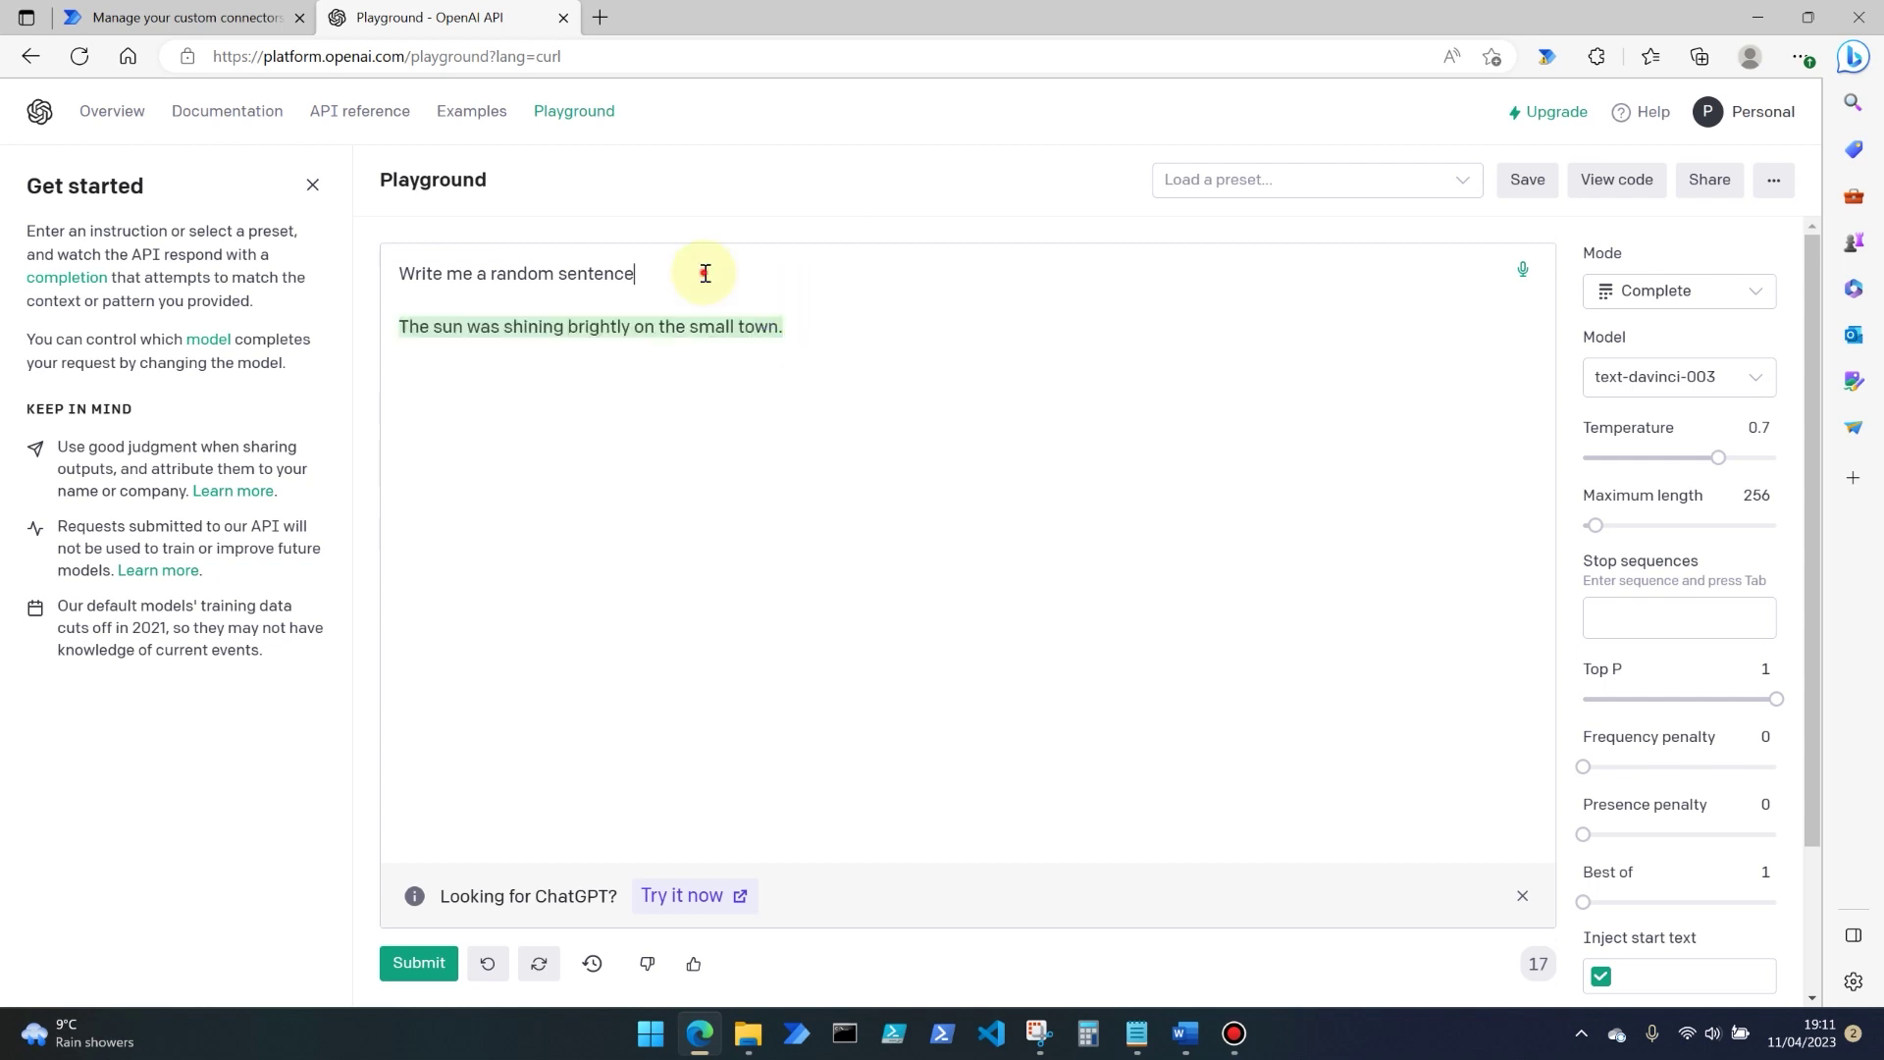
left_click_drag(706, 269, 364, 282)
key("BackSpace")
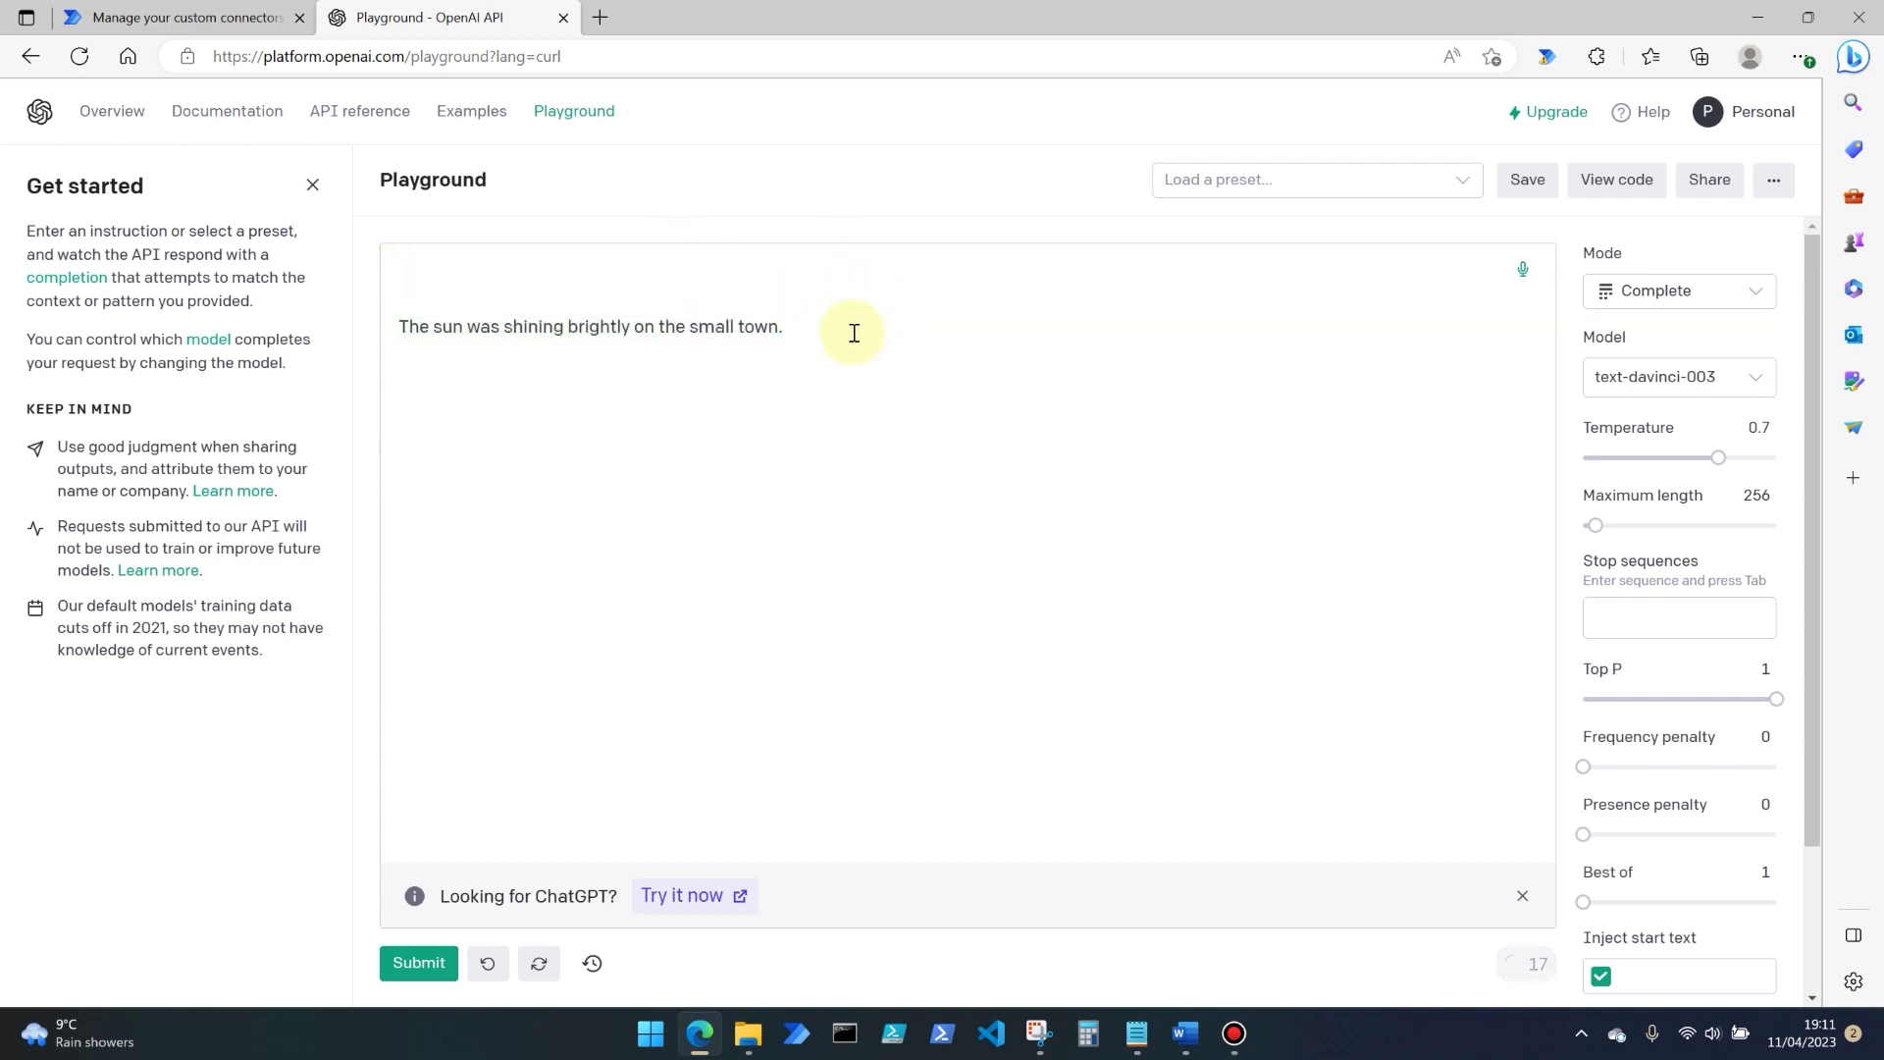
left_click_drag(850, 328, 353, 238)
key("BackSpace")
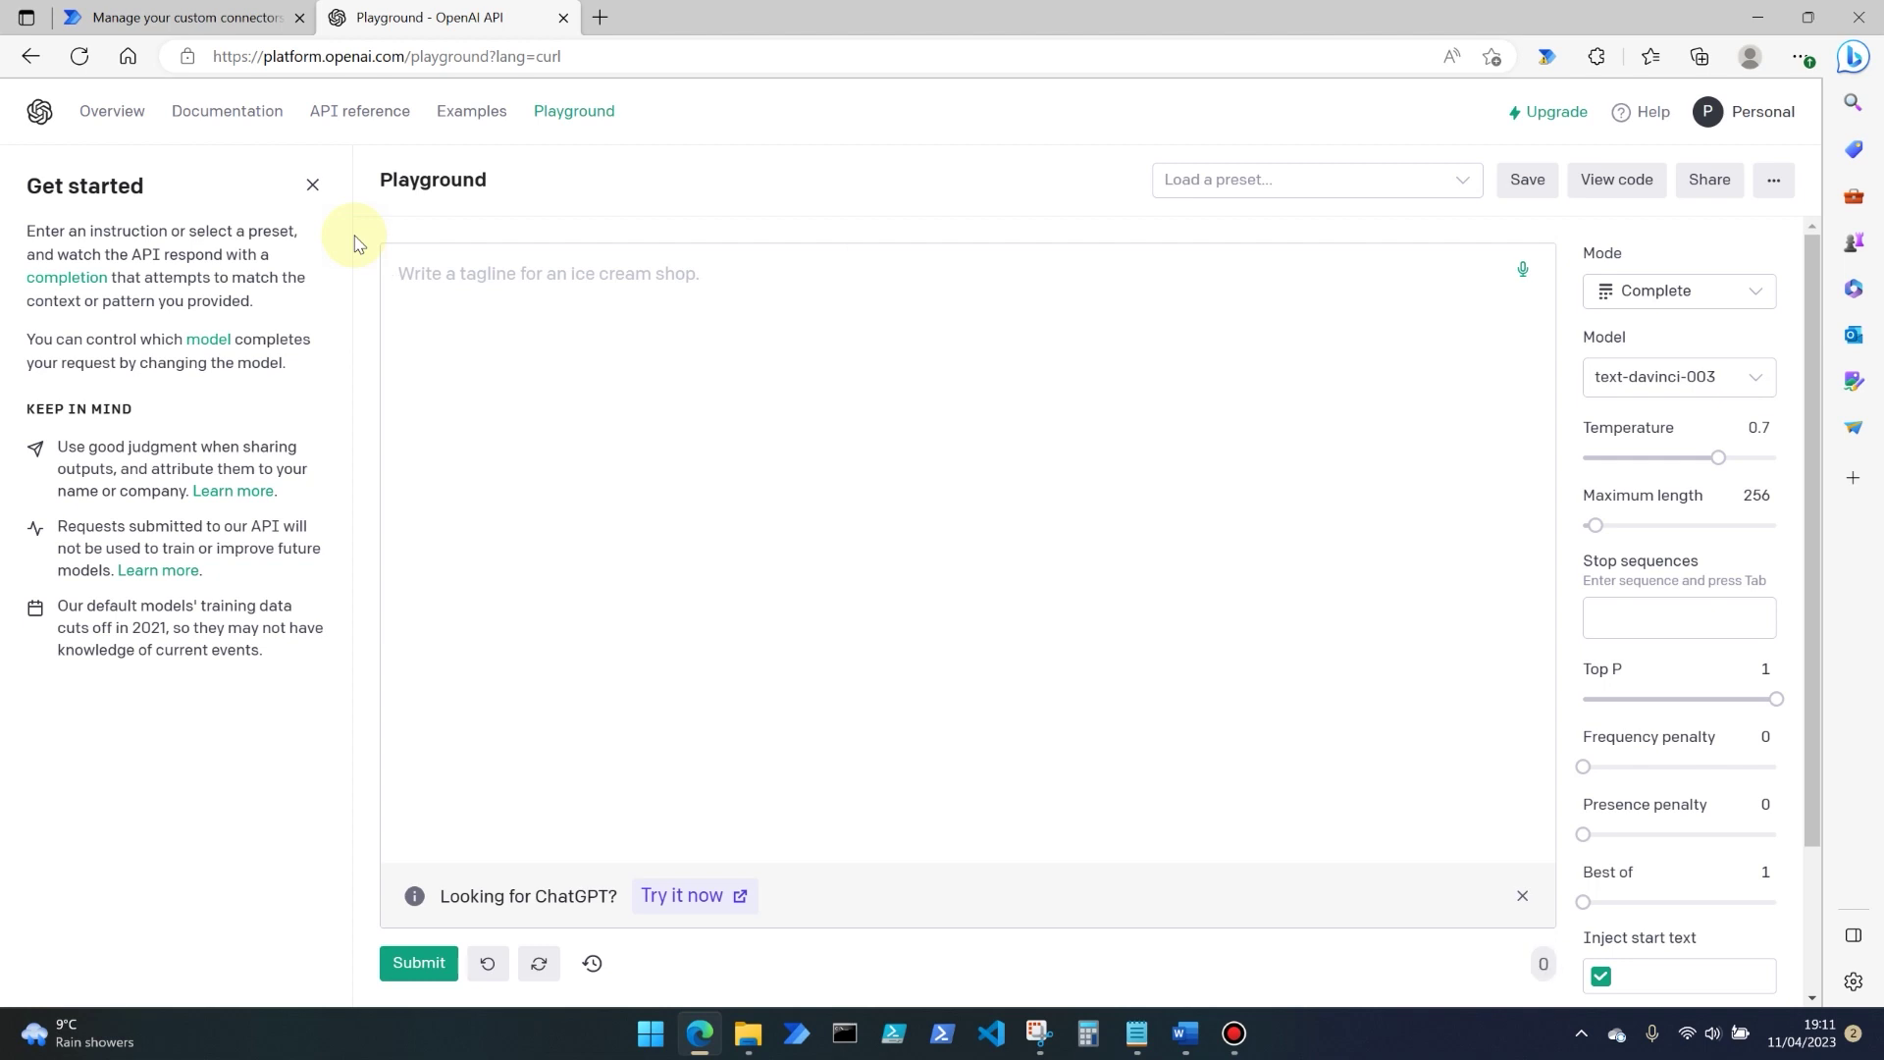
type("Recommand")
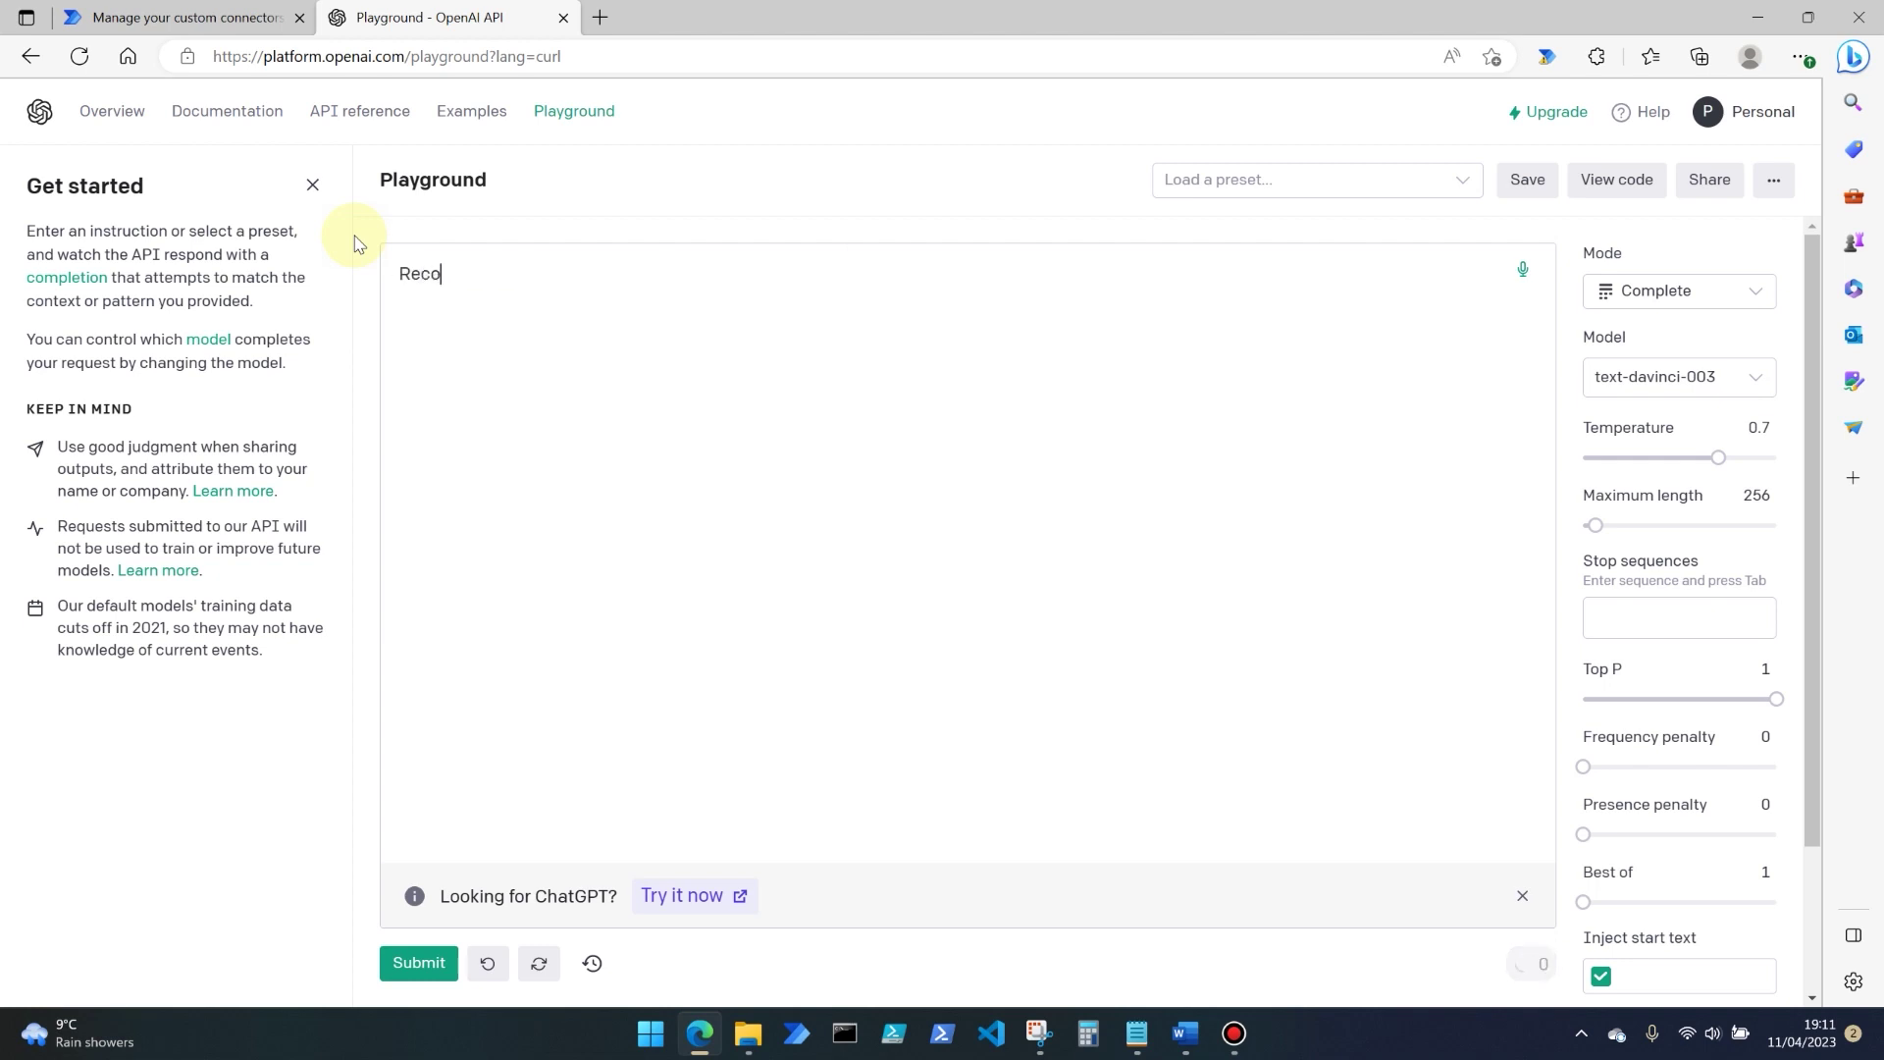
Step: Fix the prompt to 'Recommend a recipe which uses chicken', keep Complete and text-davinci-003, and submit
key("BackSpace")
key("BackSpace")
key("BackSpace")
key("BackSpace")
type("end a recipe which uses chicken")
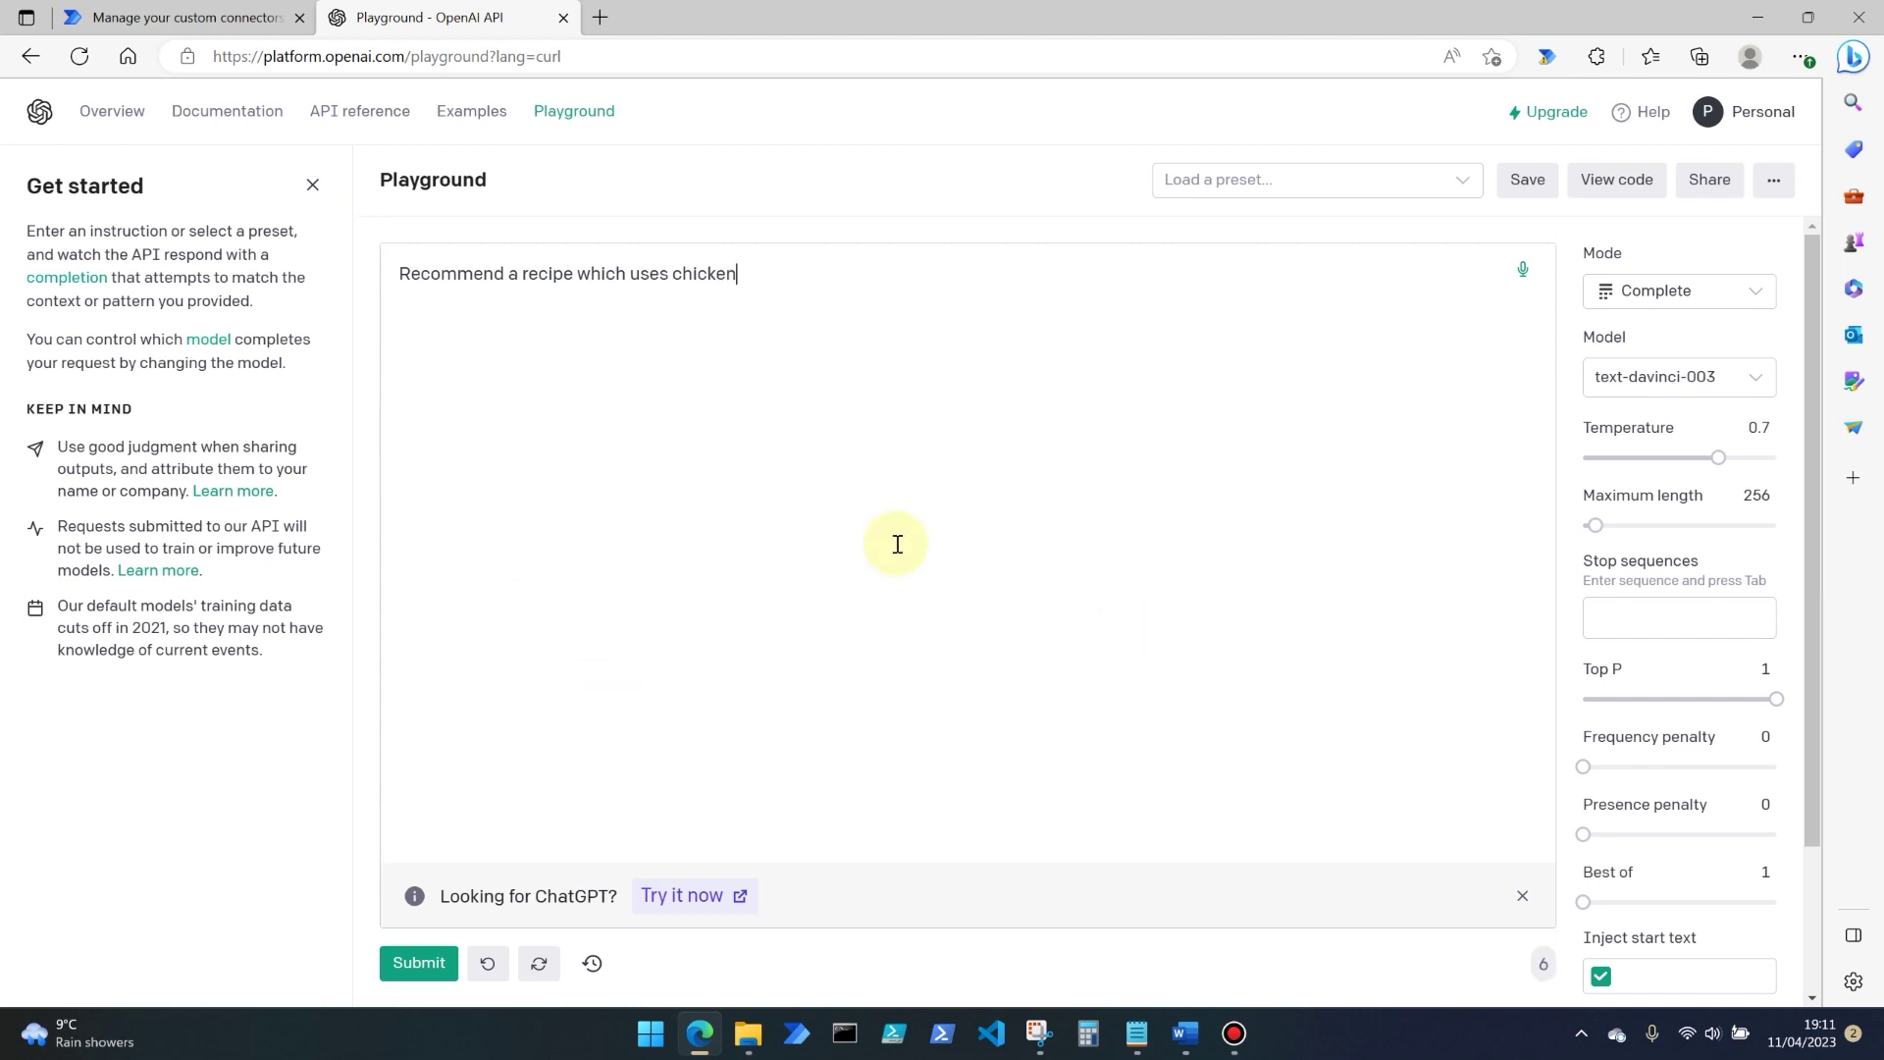
left_click(1719, 296)
left_click(1712, 345)
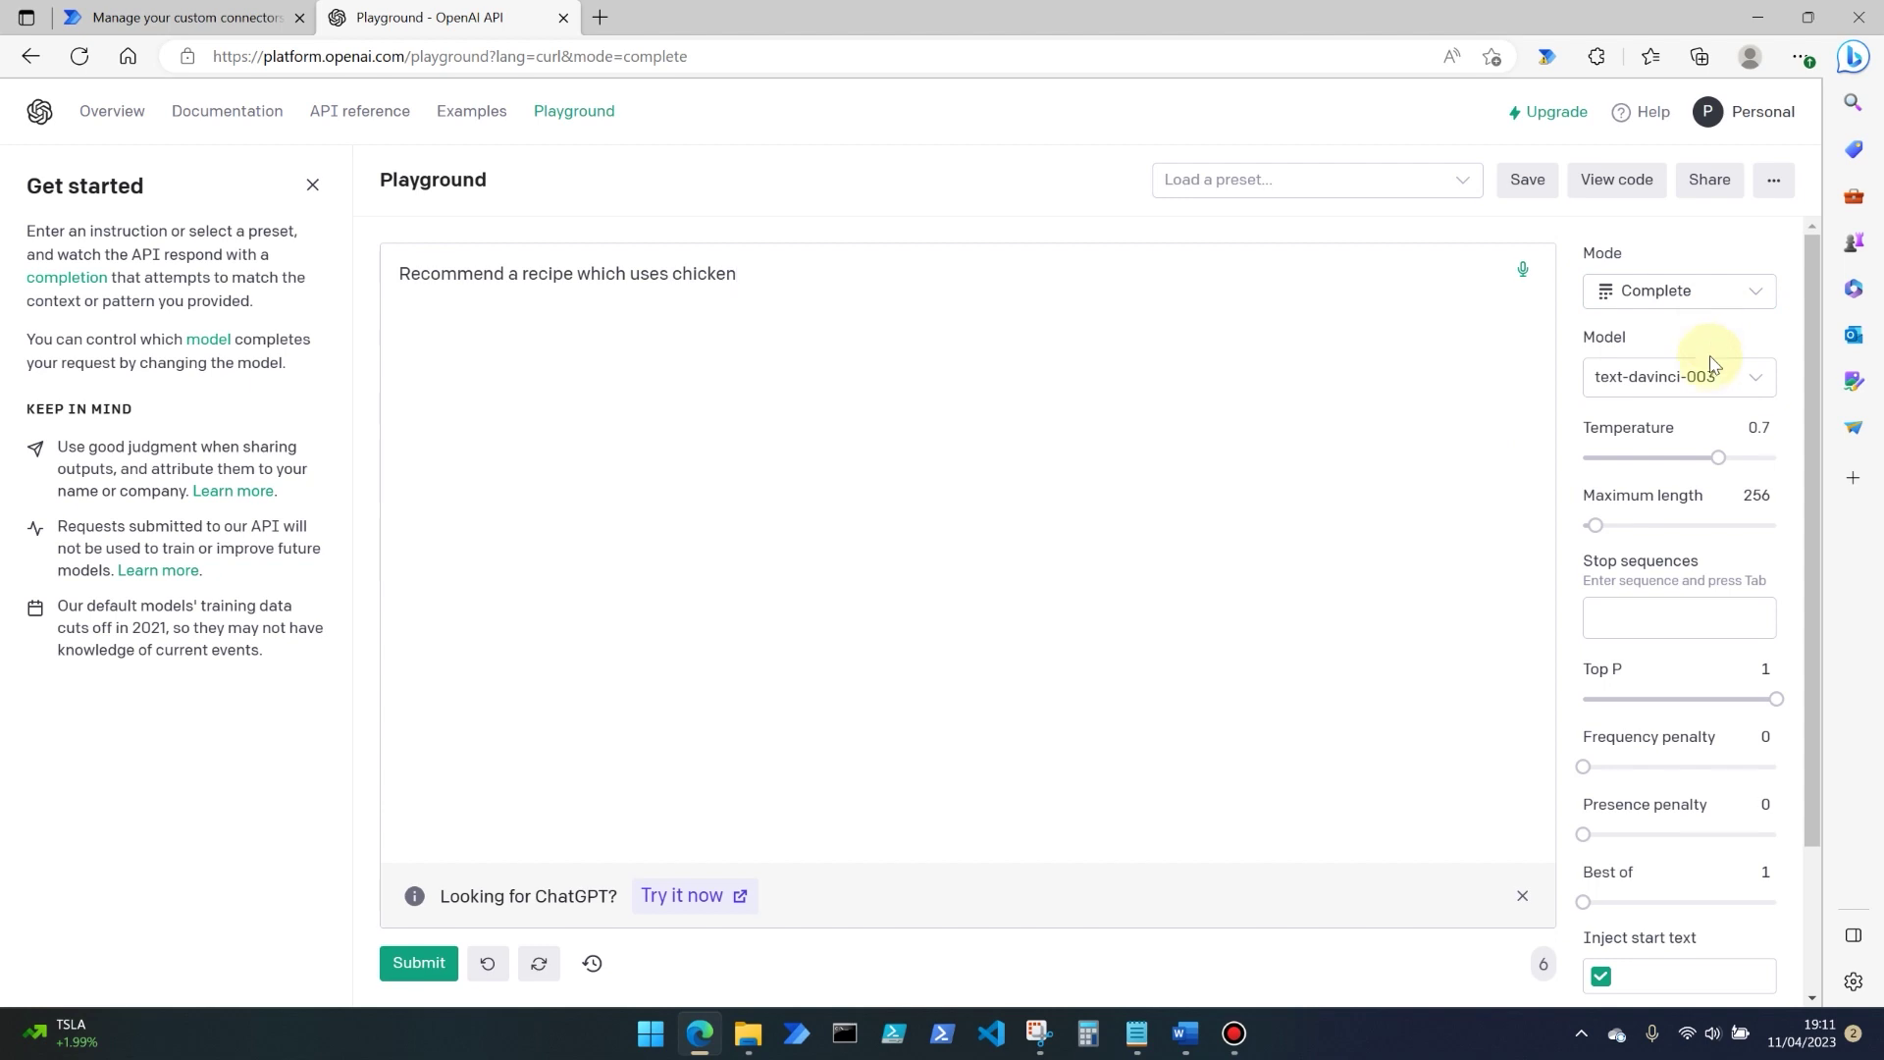
left_click(1717, 375)
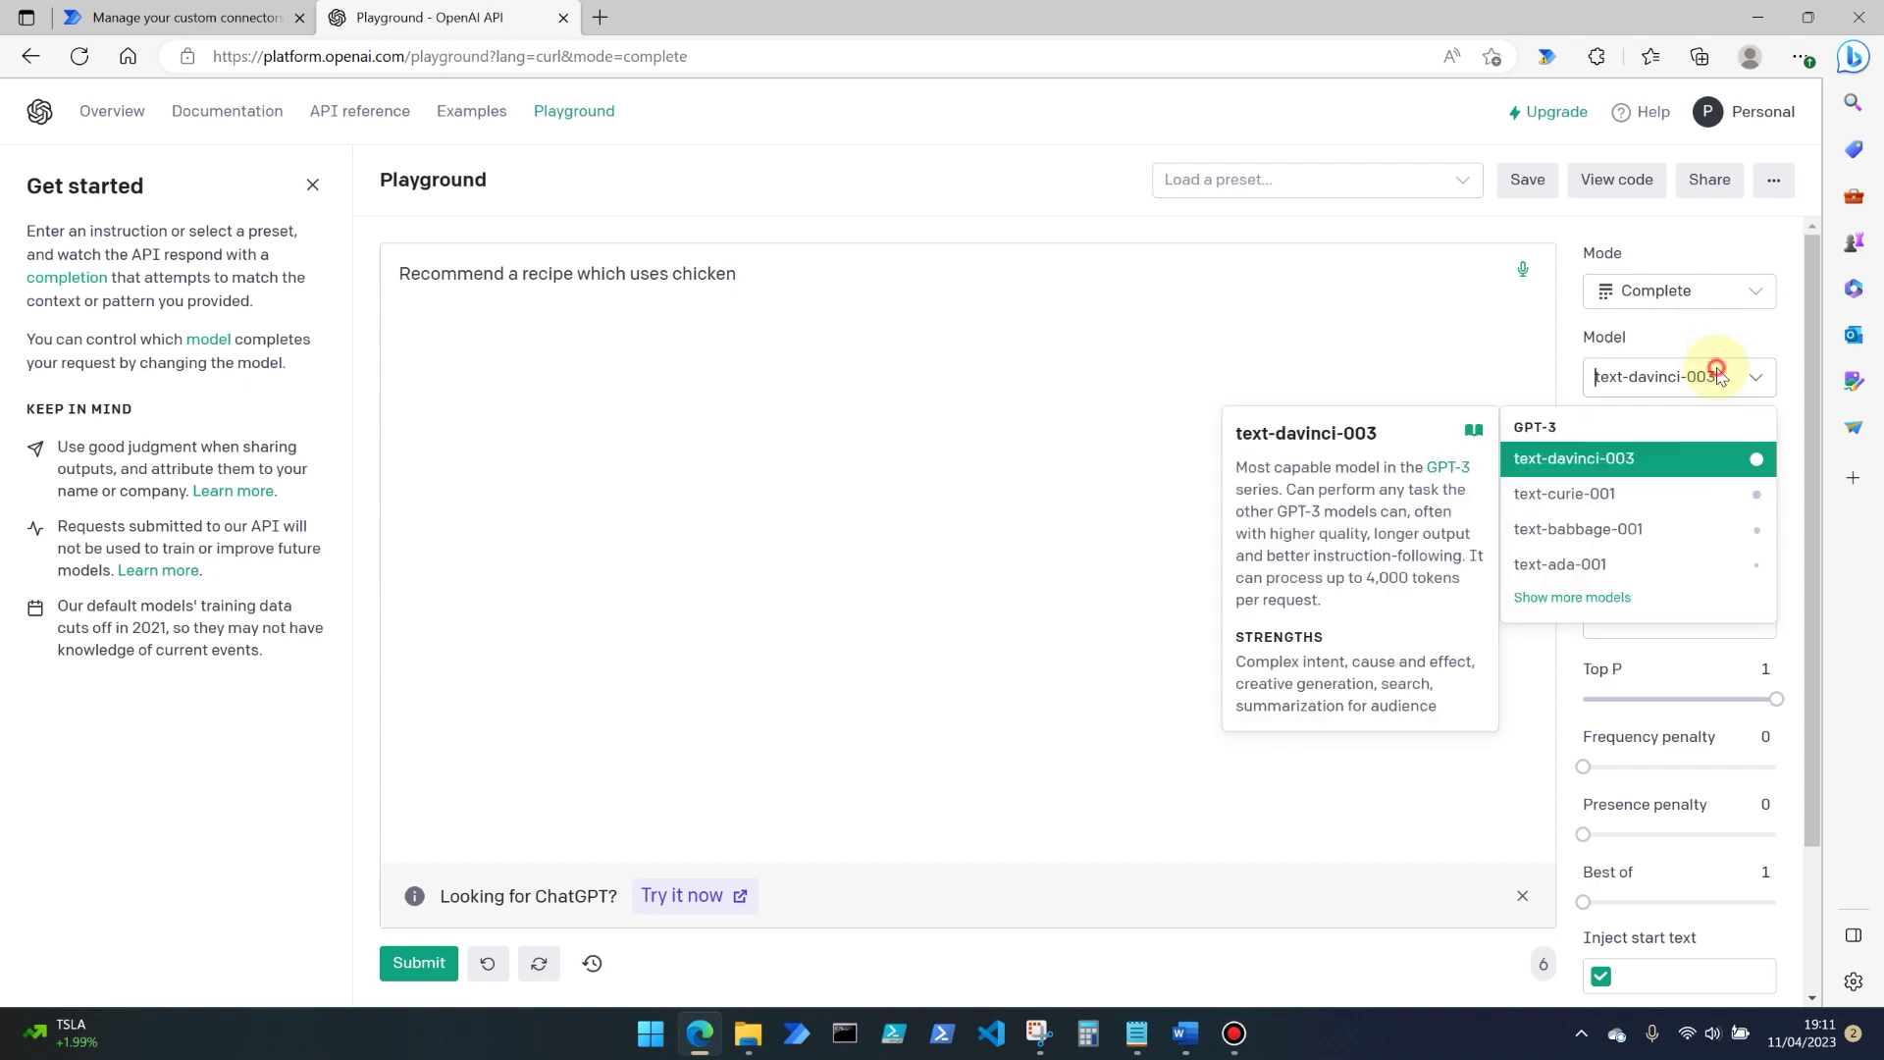
left_click(1626, 472)
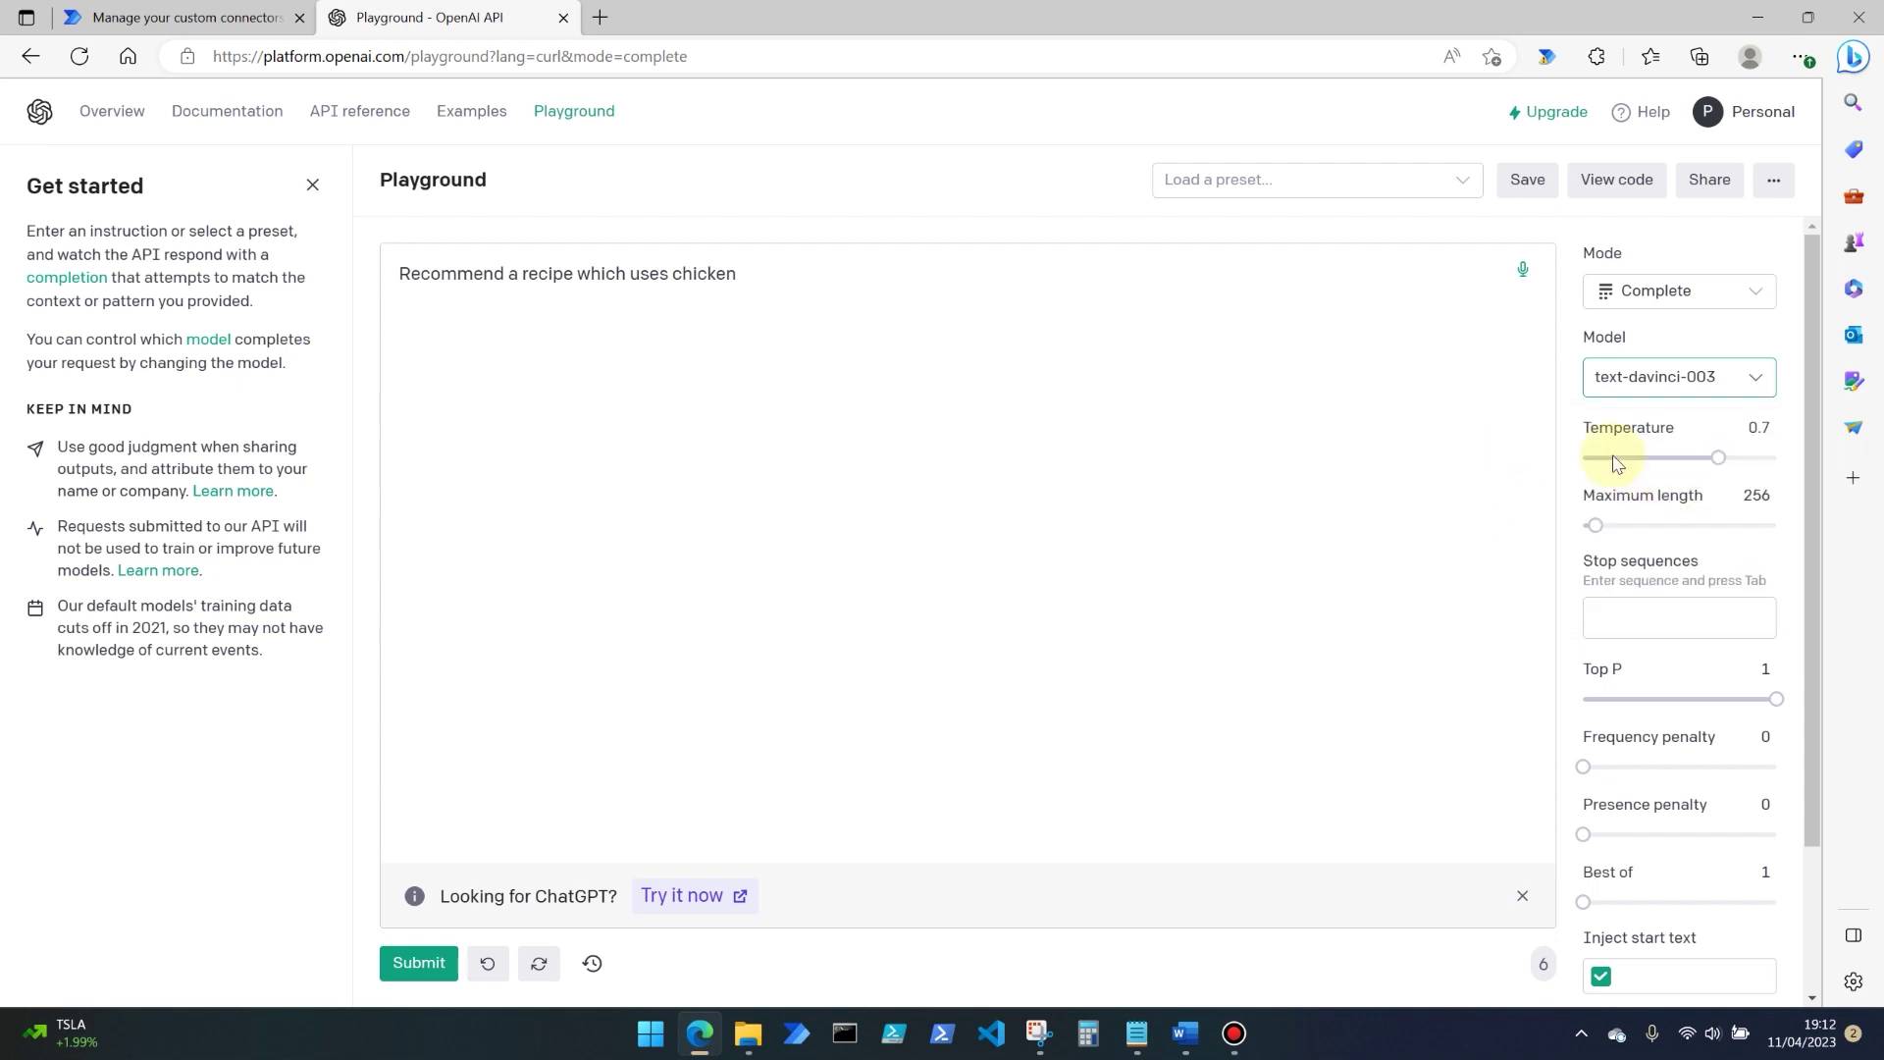
left_click(420, 964)
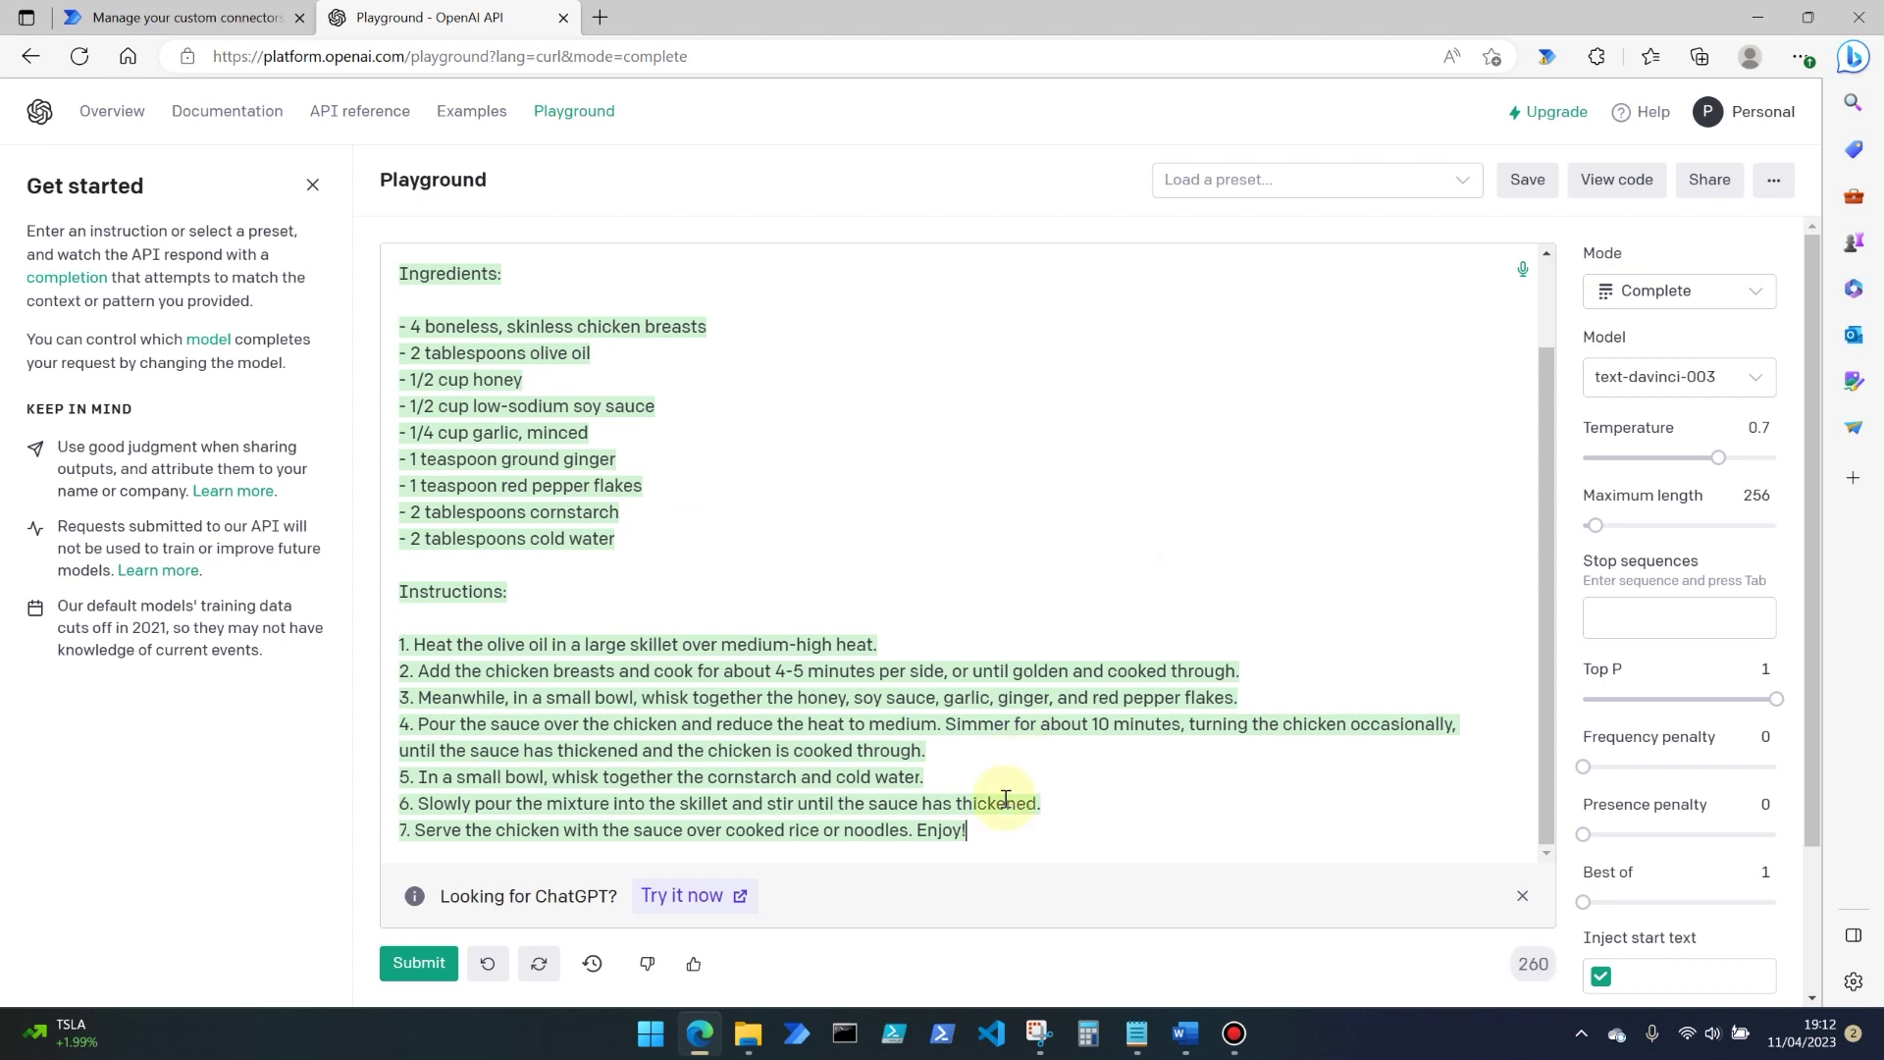
Step: Open the View code window for the chicken recipe completion
left_click(1617, 177)
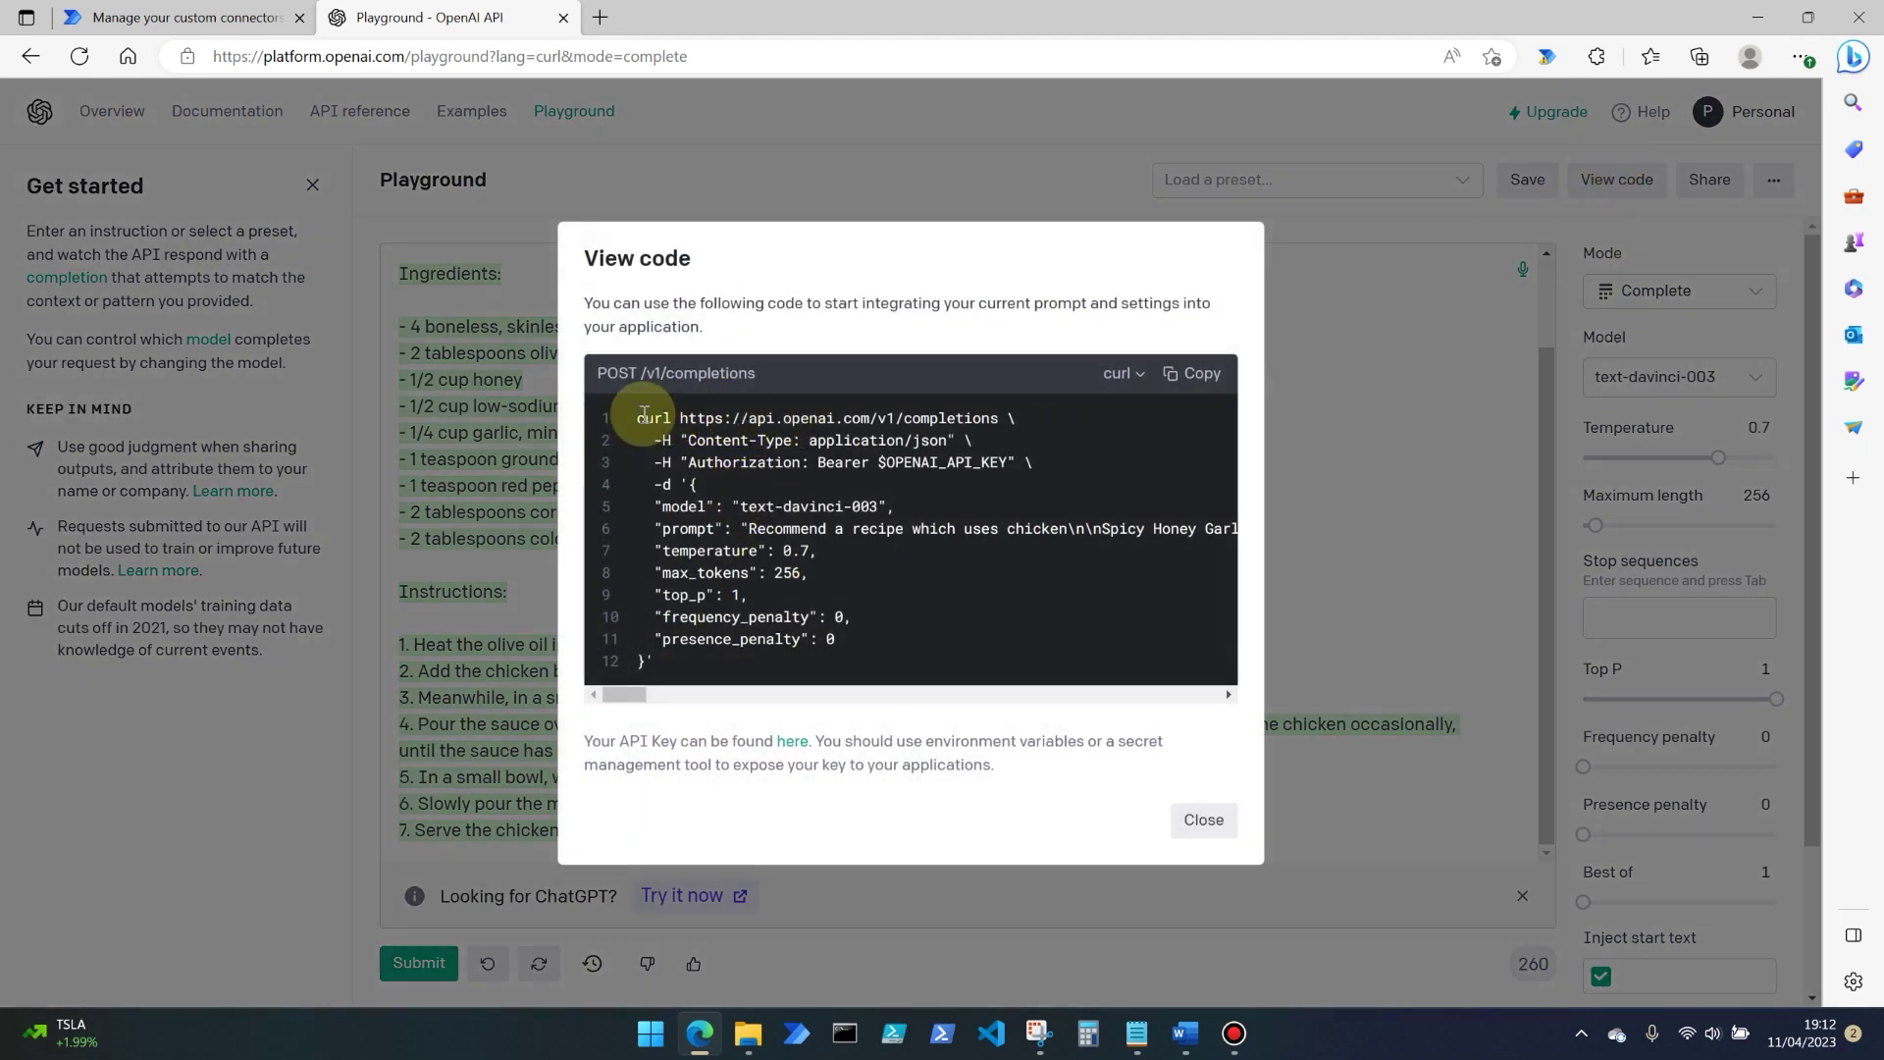
Step: Review the request's curl snippet, keeping curl as the code language
left_click_drag(644, 416, 933, 633)
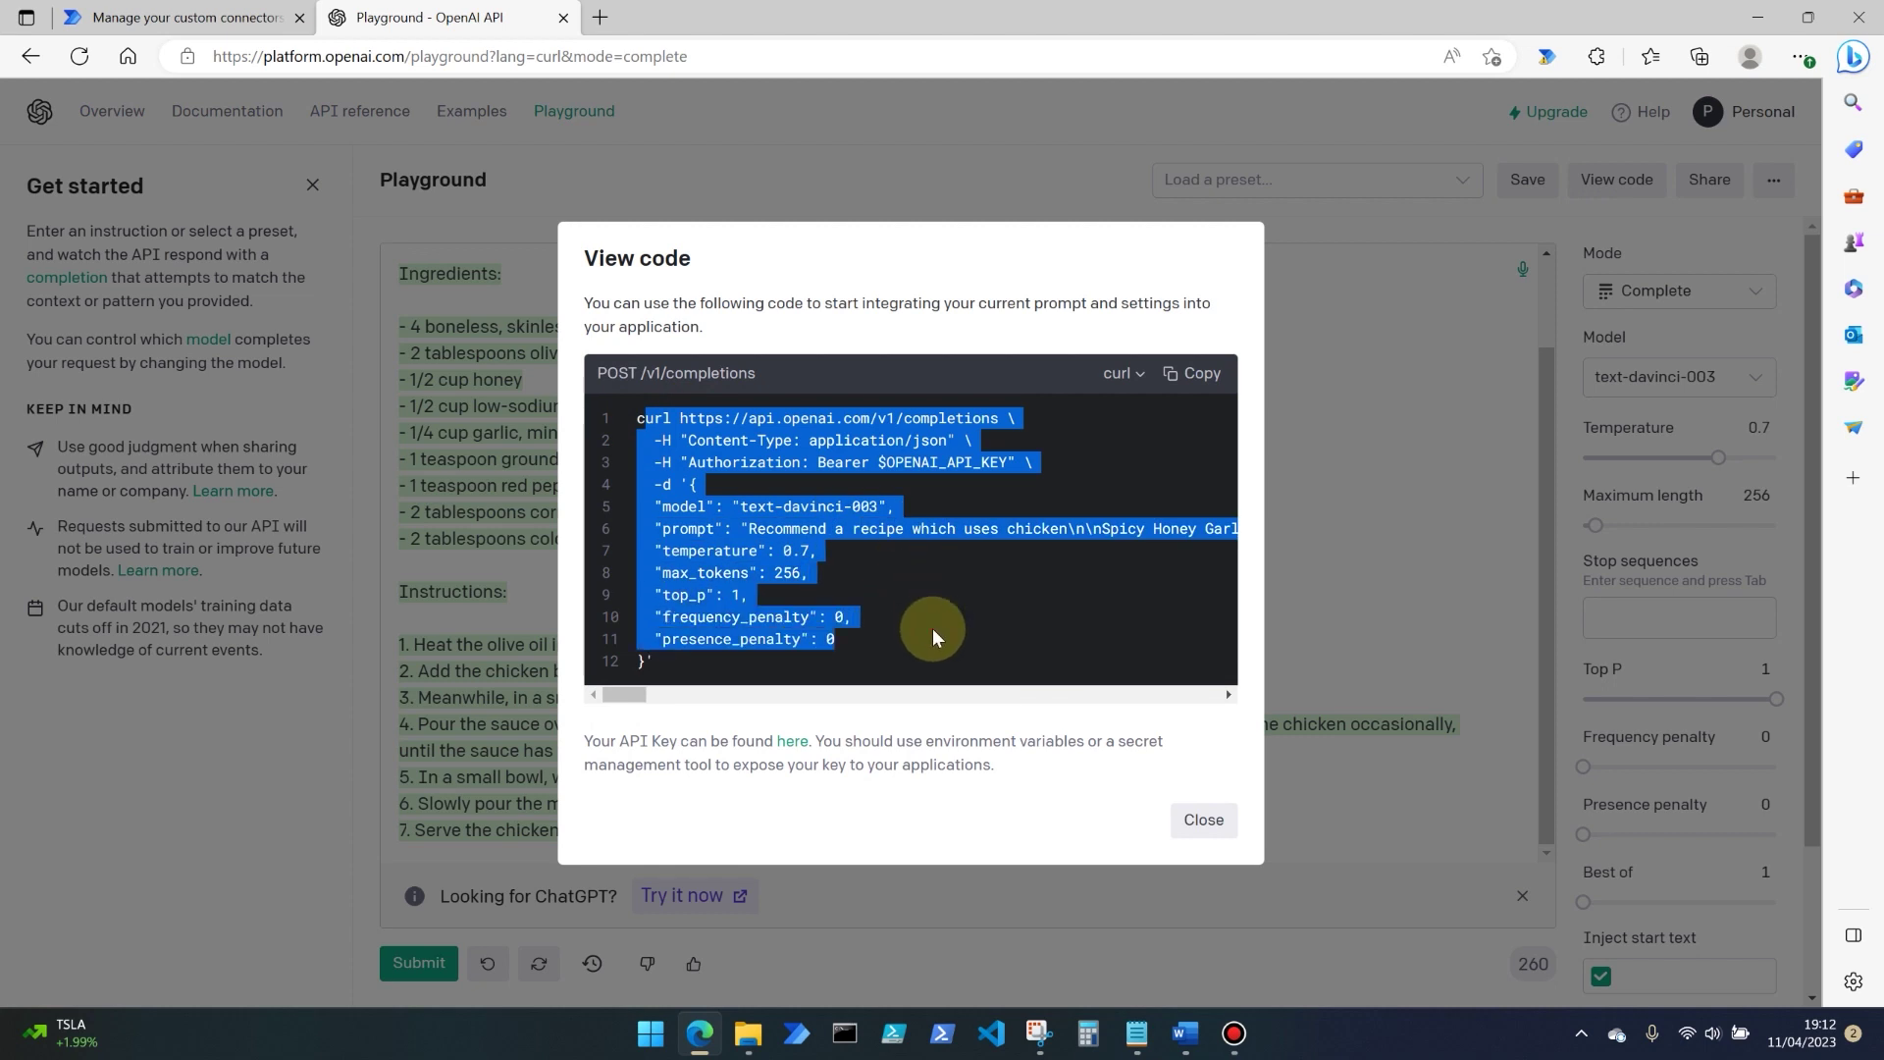
left_click(884, 586)
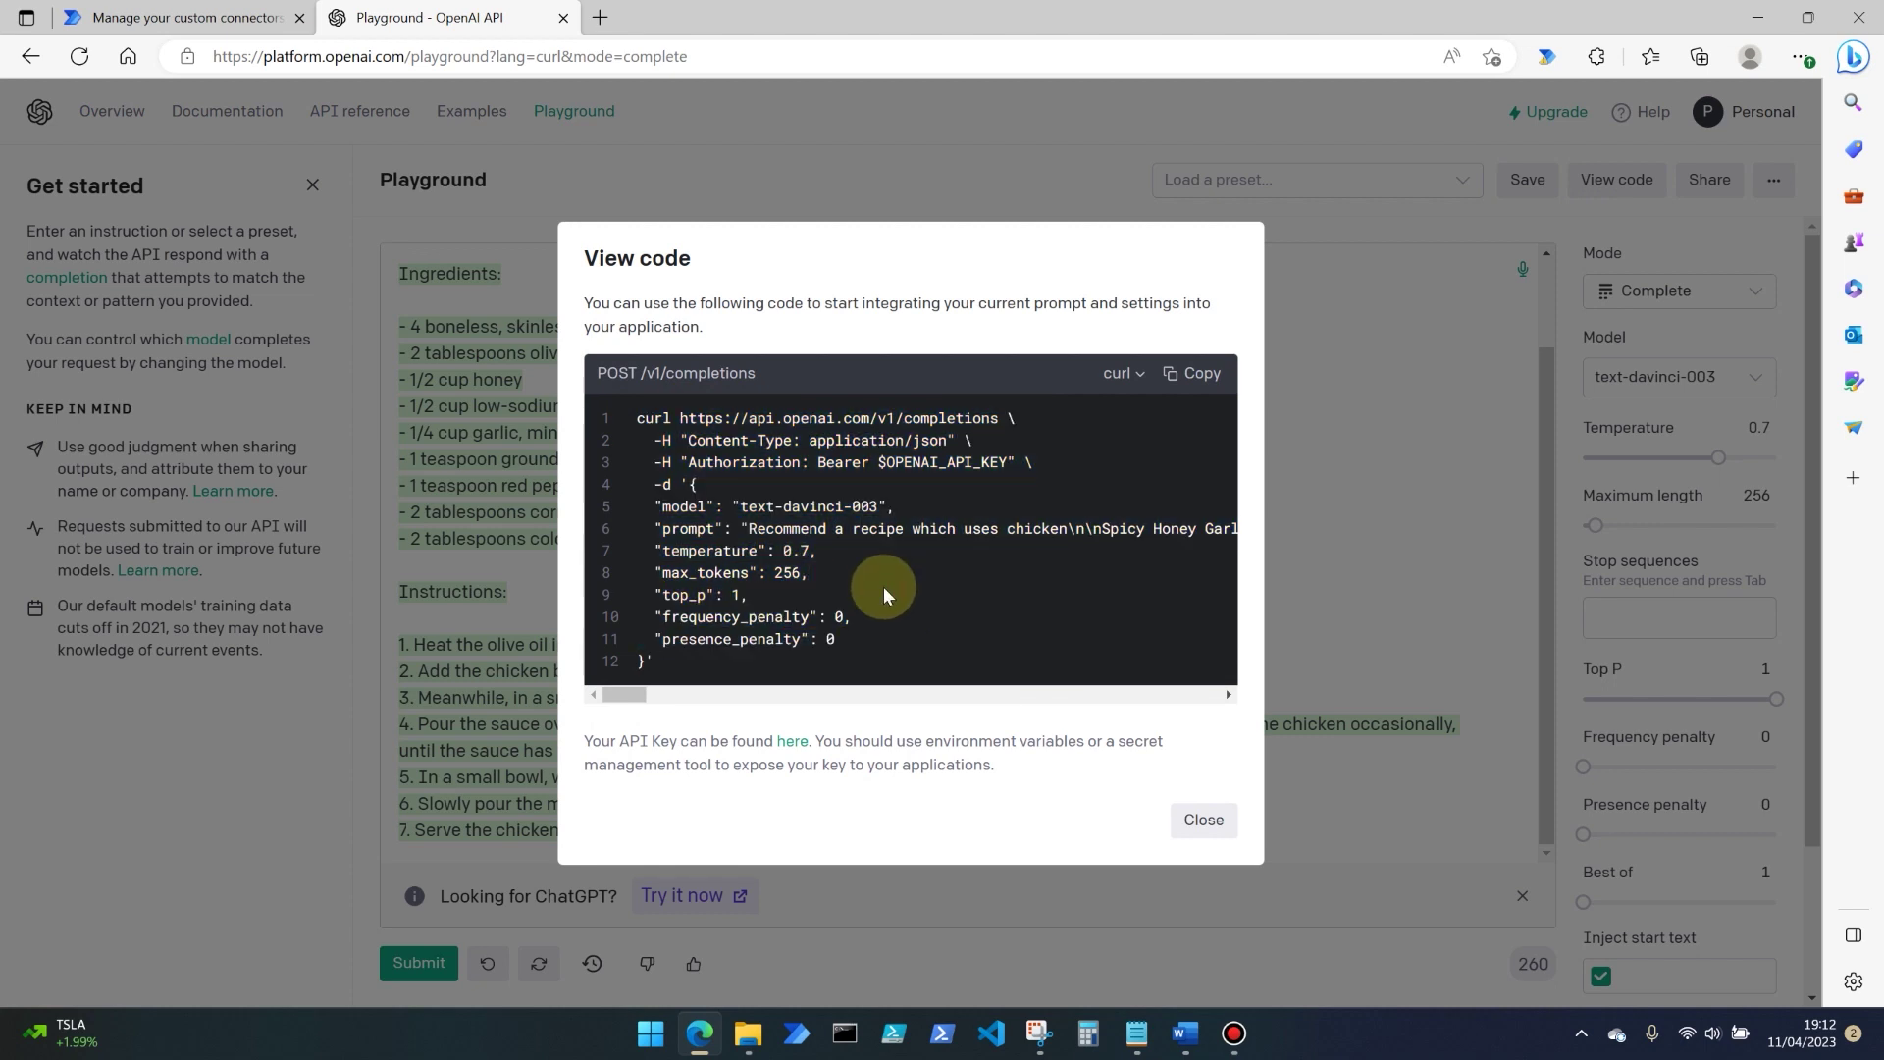
left_click(1128, 375)
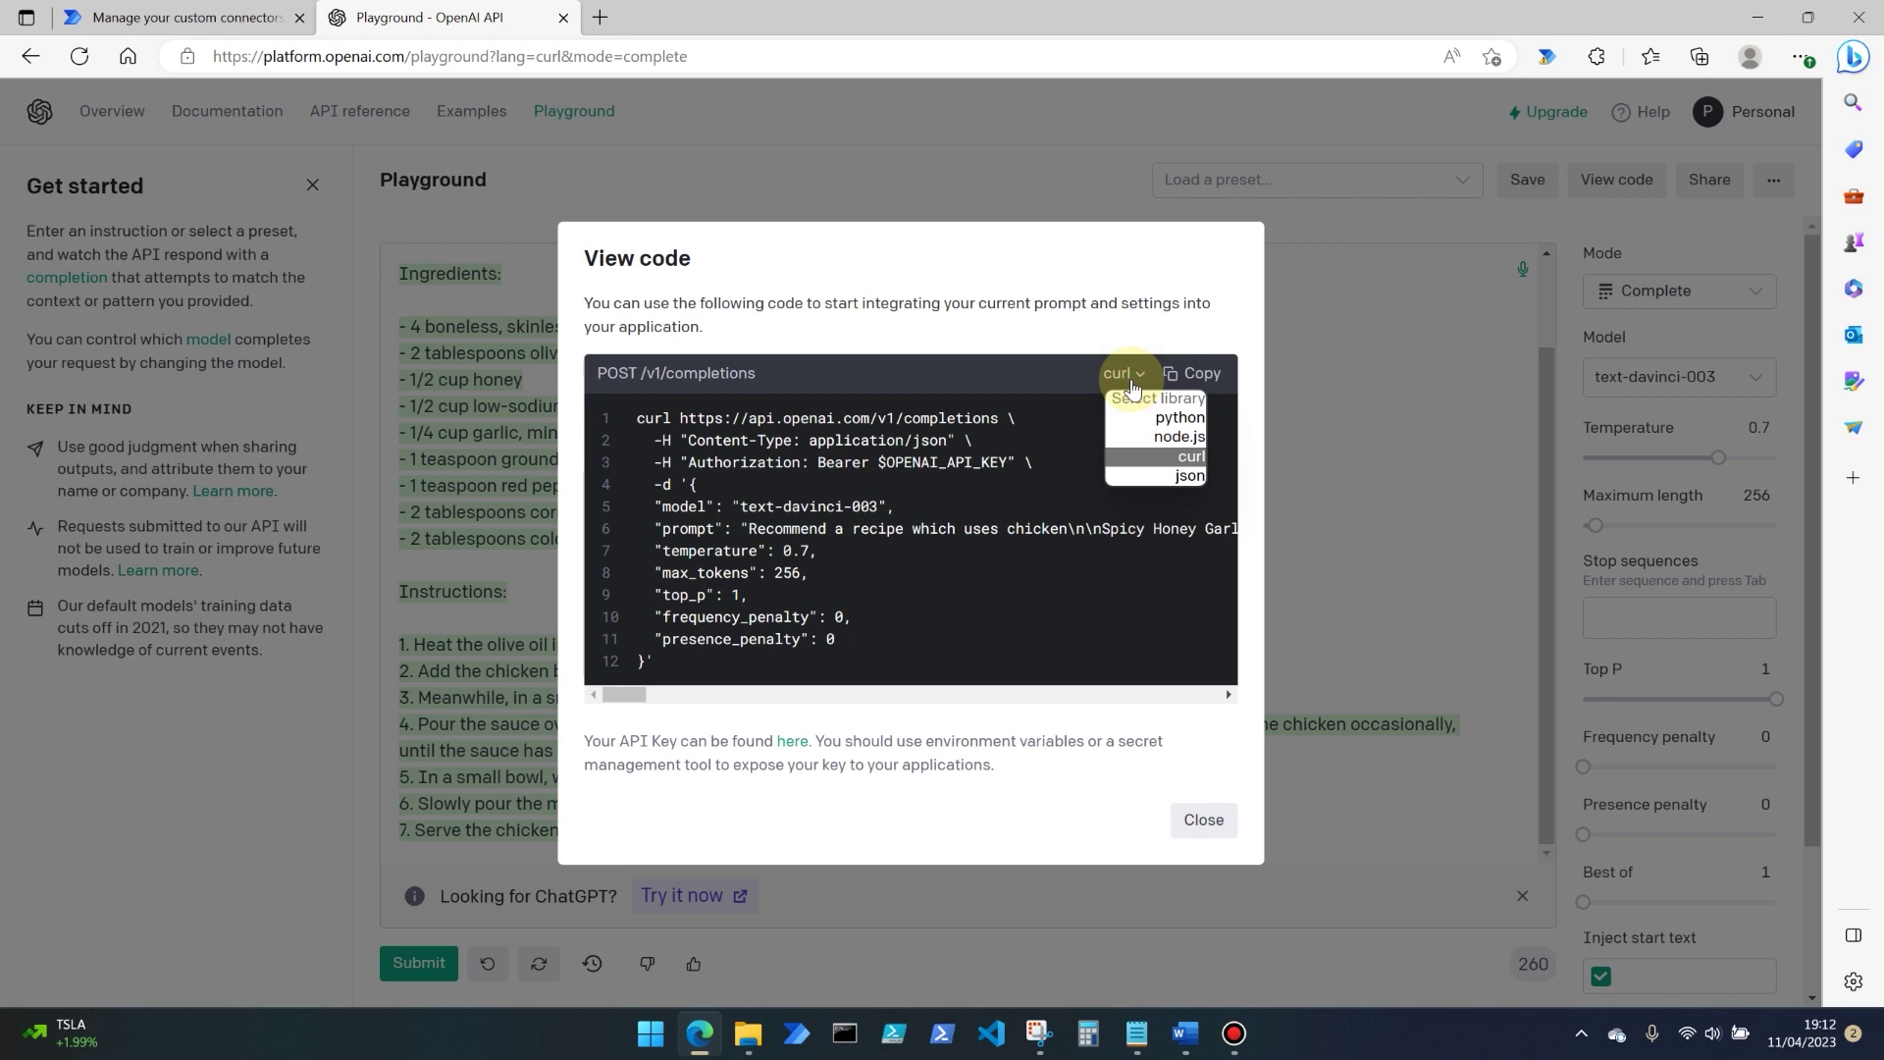
left_click(1186, 461)
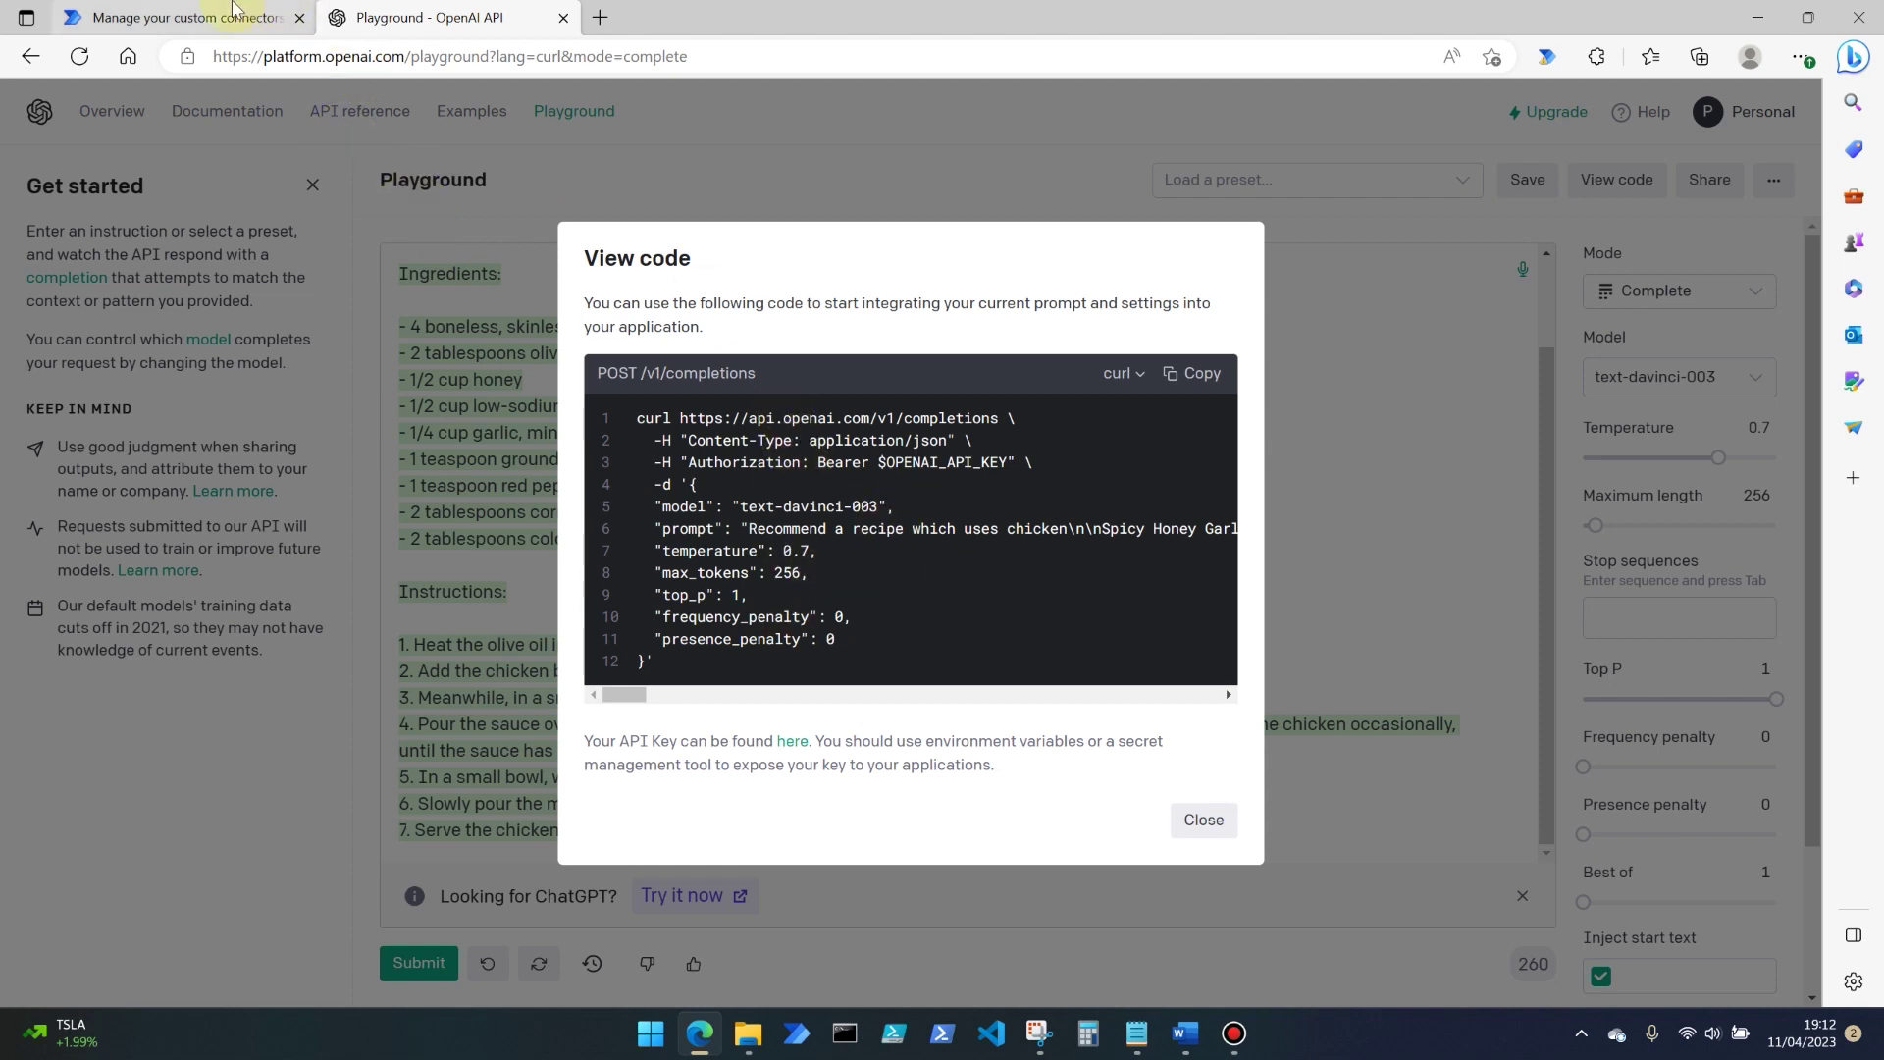
Step: Return to the ChatGPT connector's Definition page and open Import from sample
mouse_move(234, 8)
left_click(236, 15)
scroll(976, 743, "down", 2)
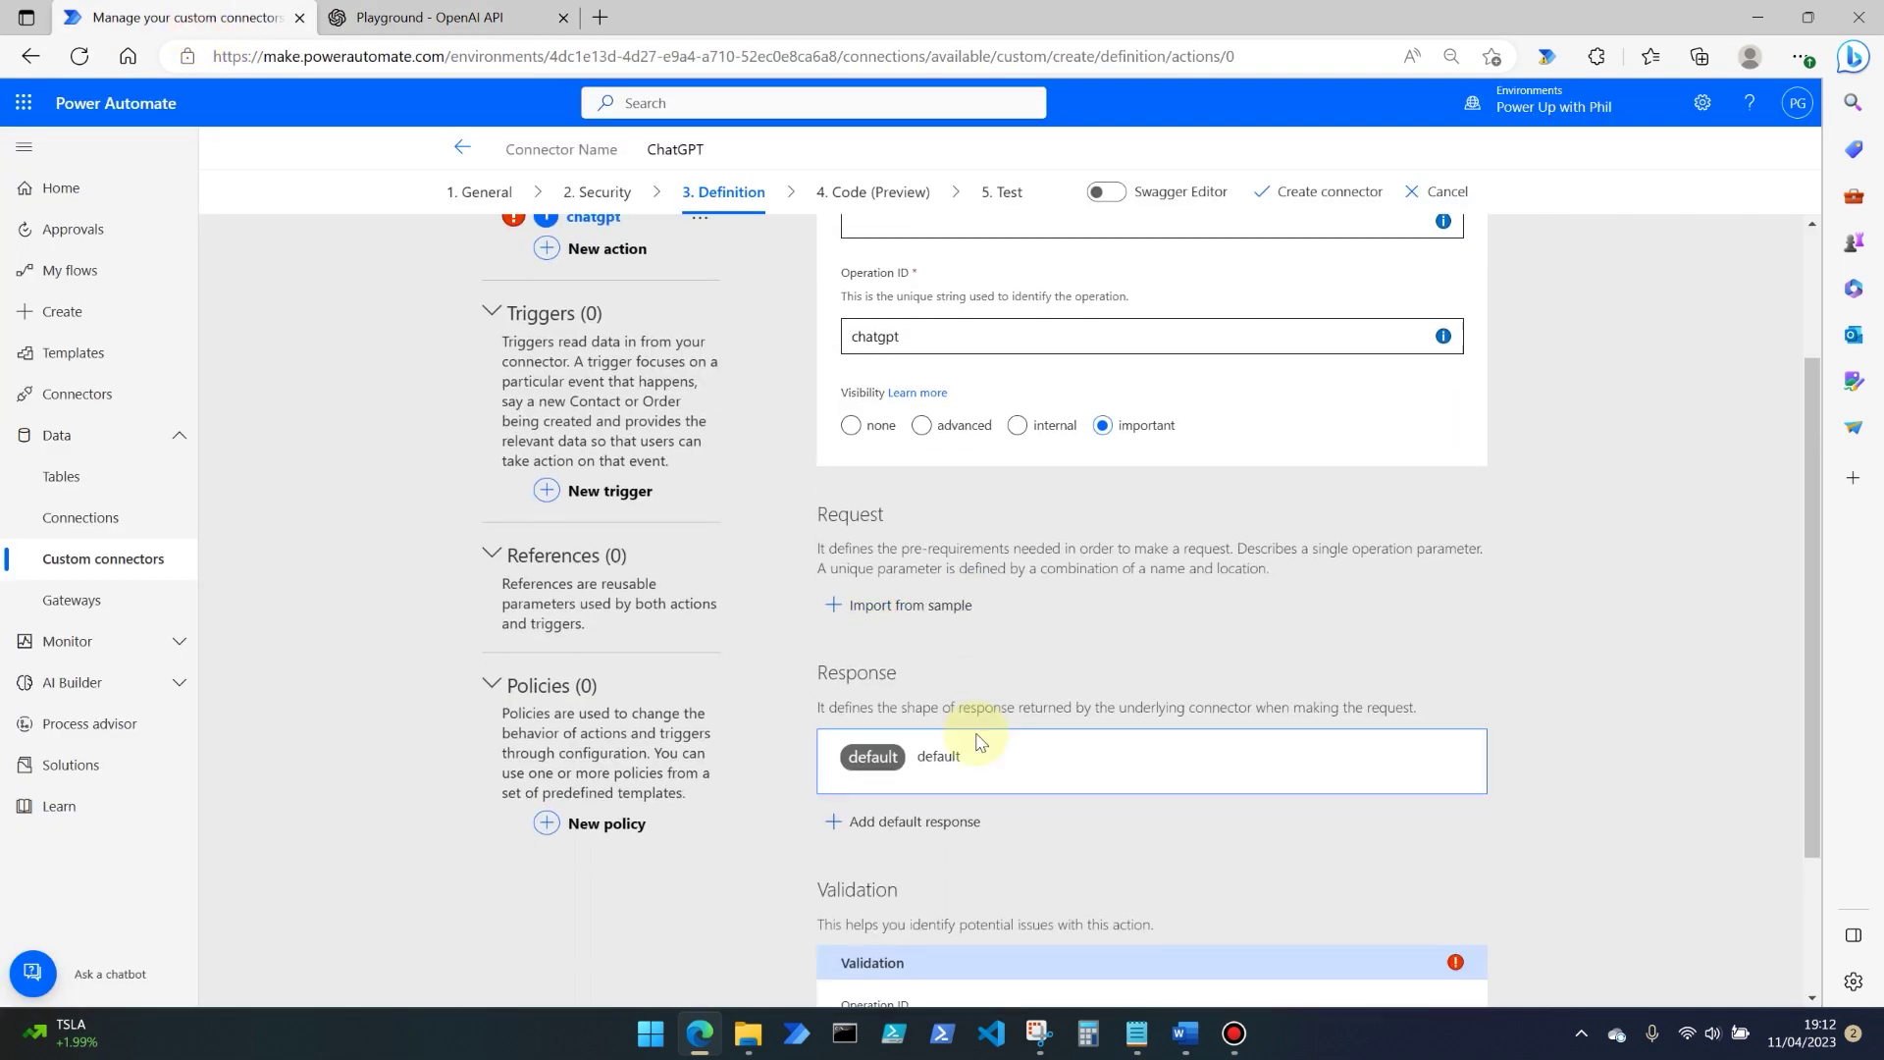
left_click(879, 606)
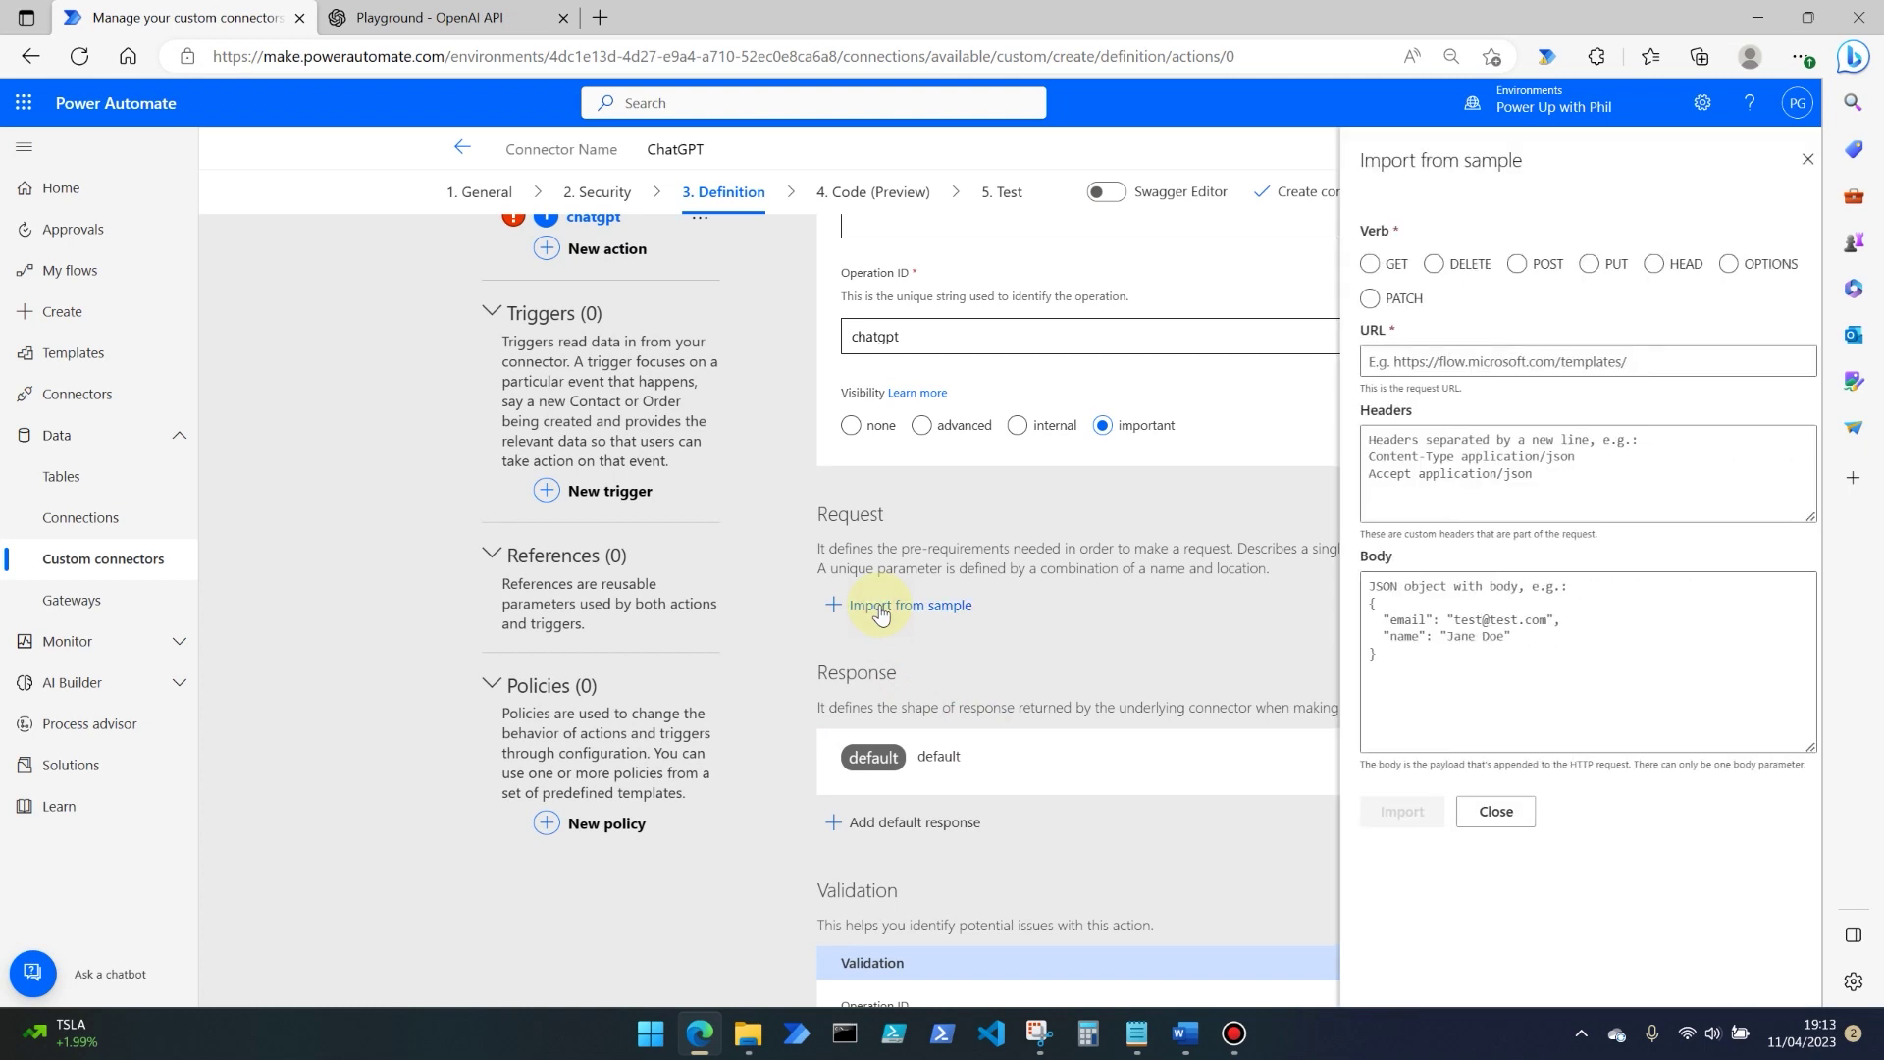
left_click(1506, 265)
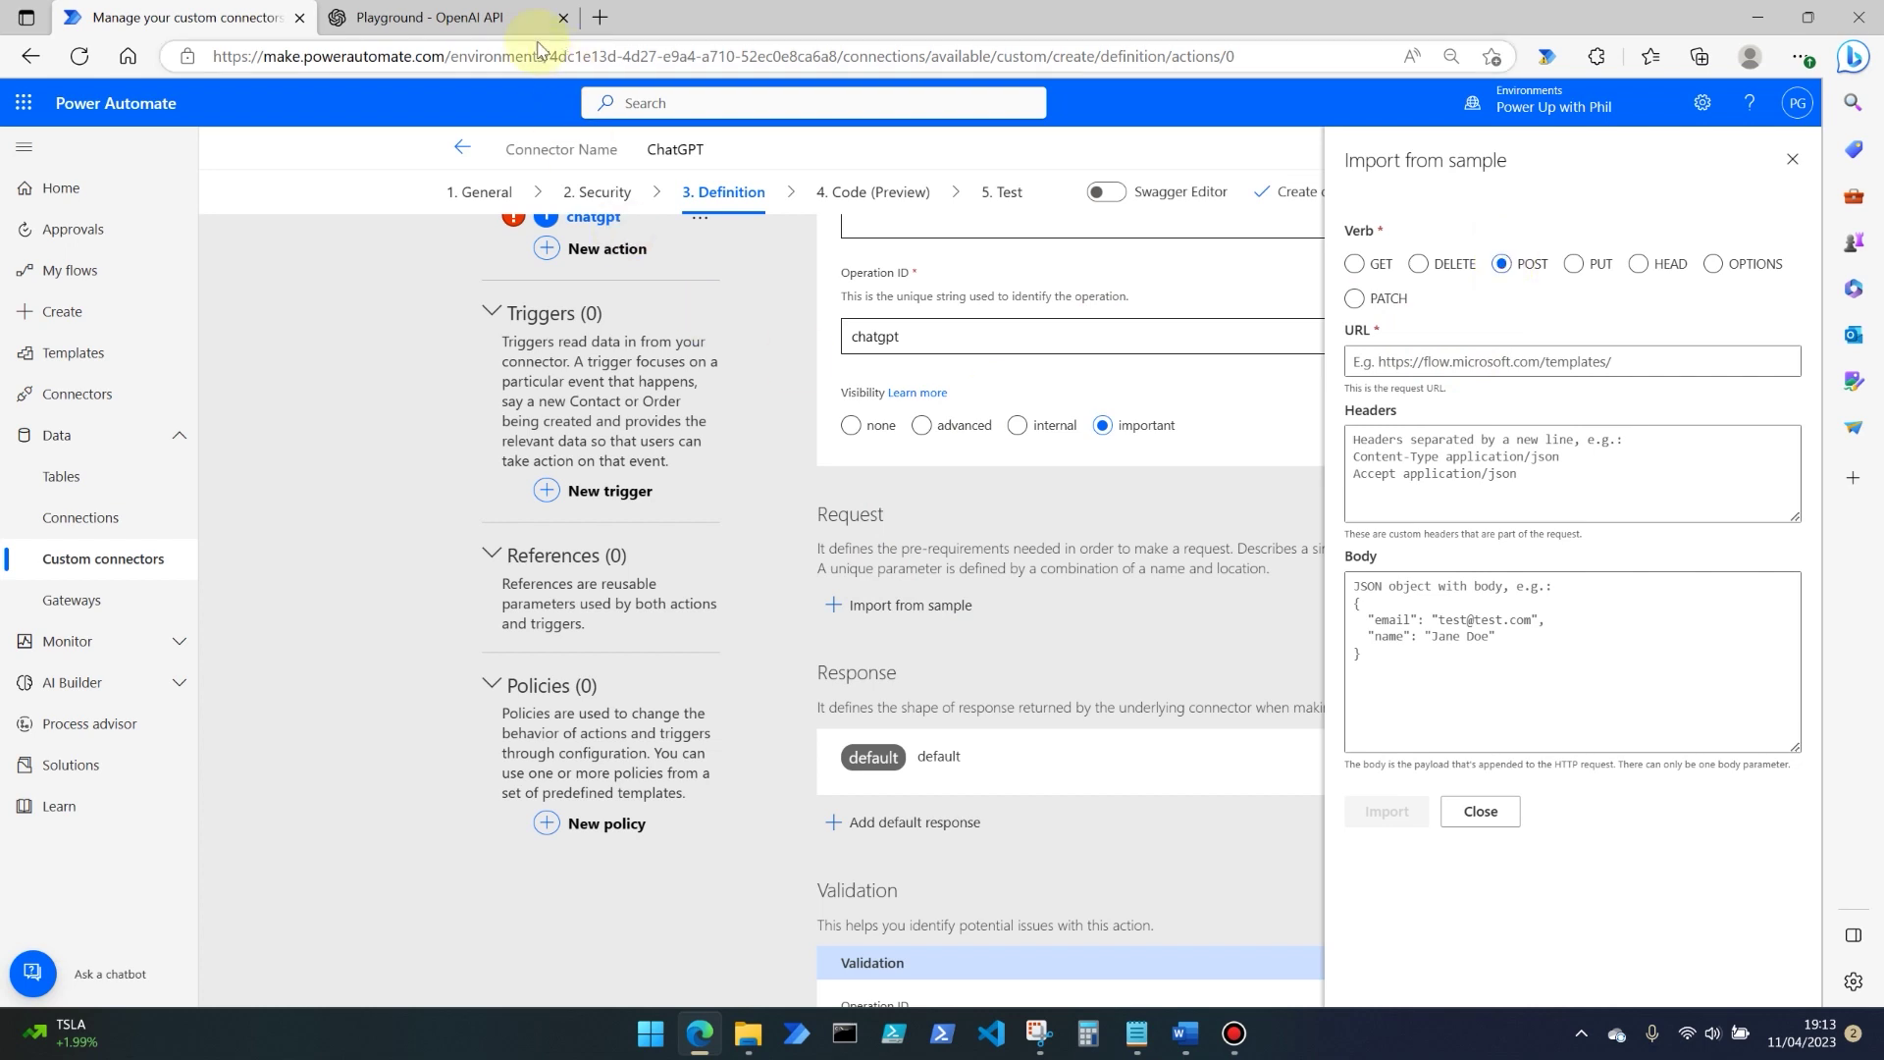
left_click(432, 18)
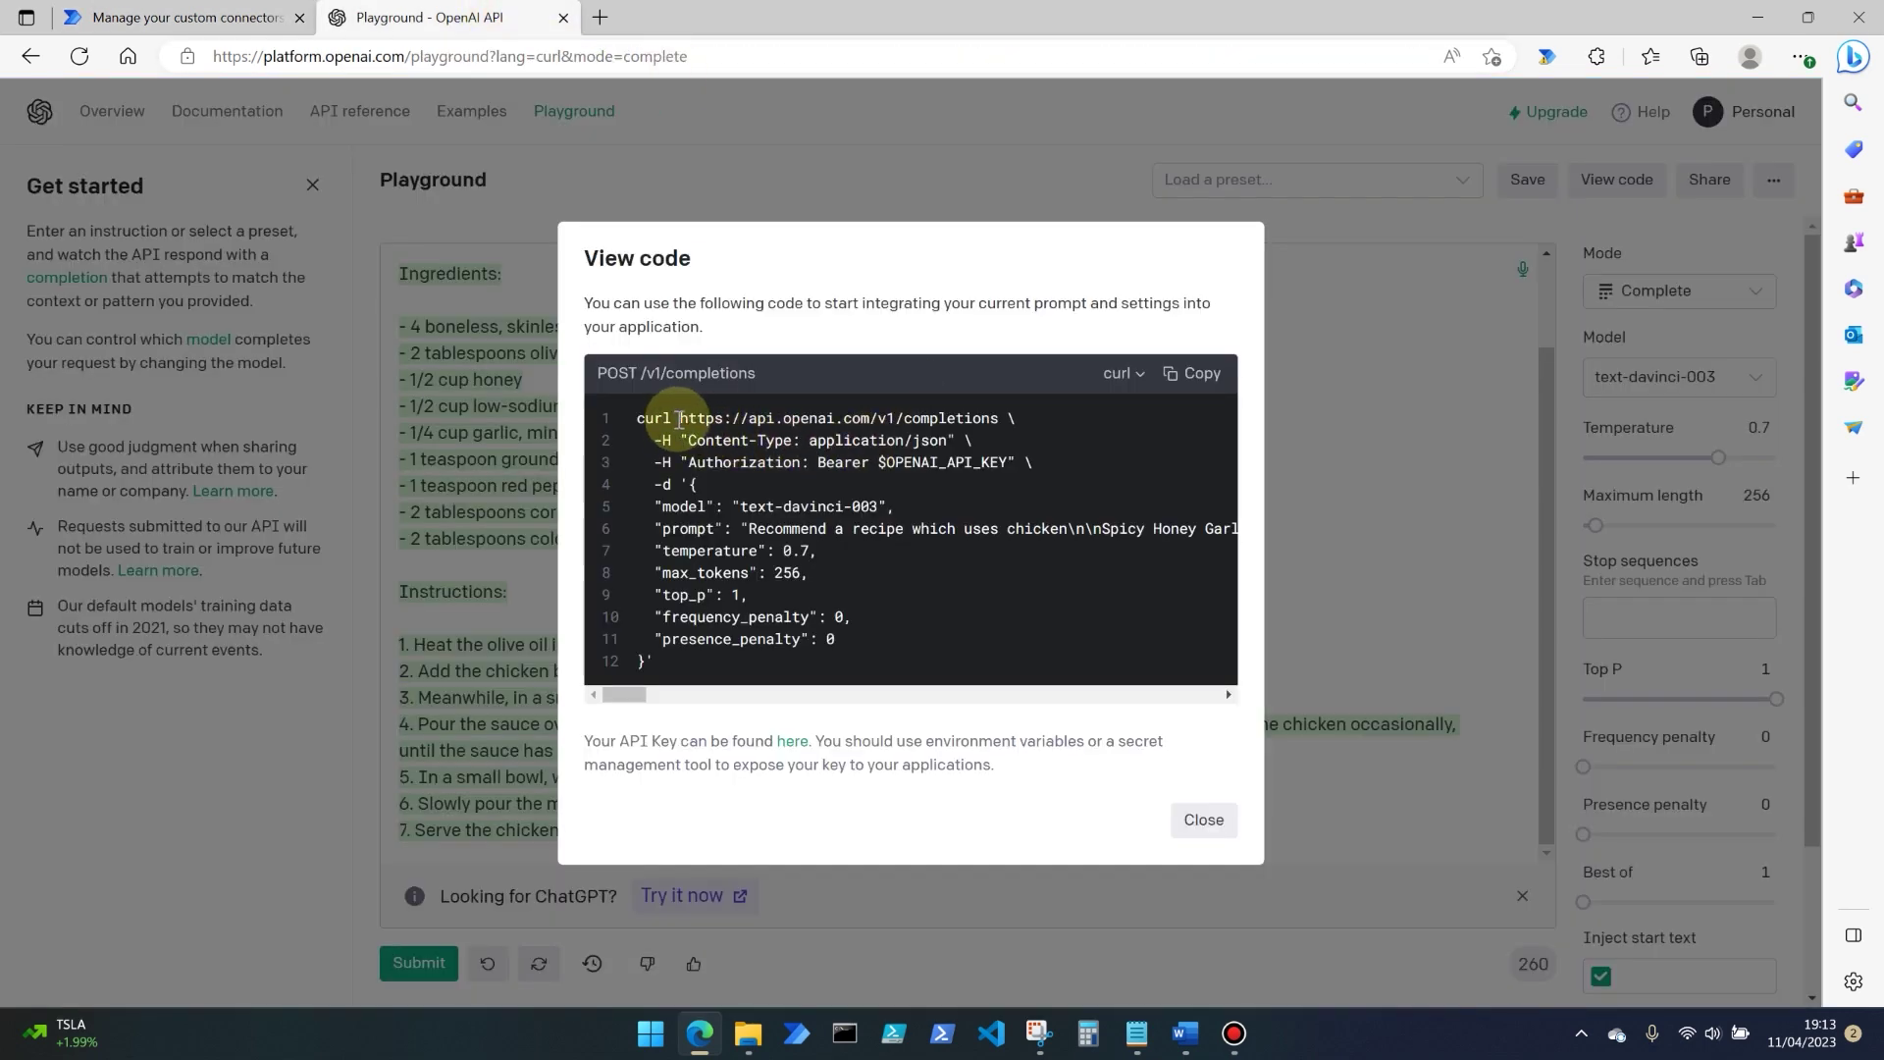
left_click_drag(680, 419, 993, 415)
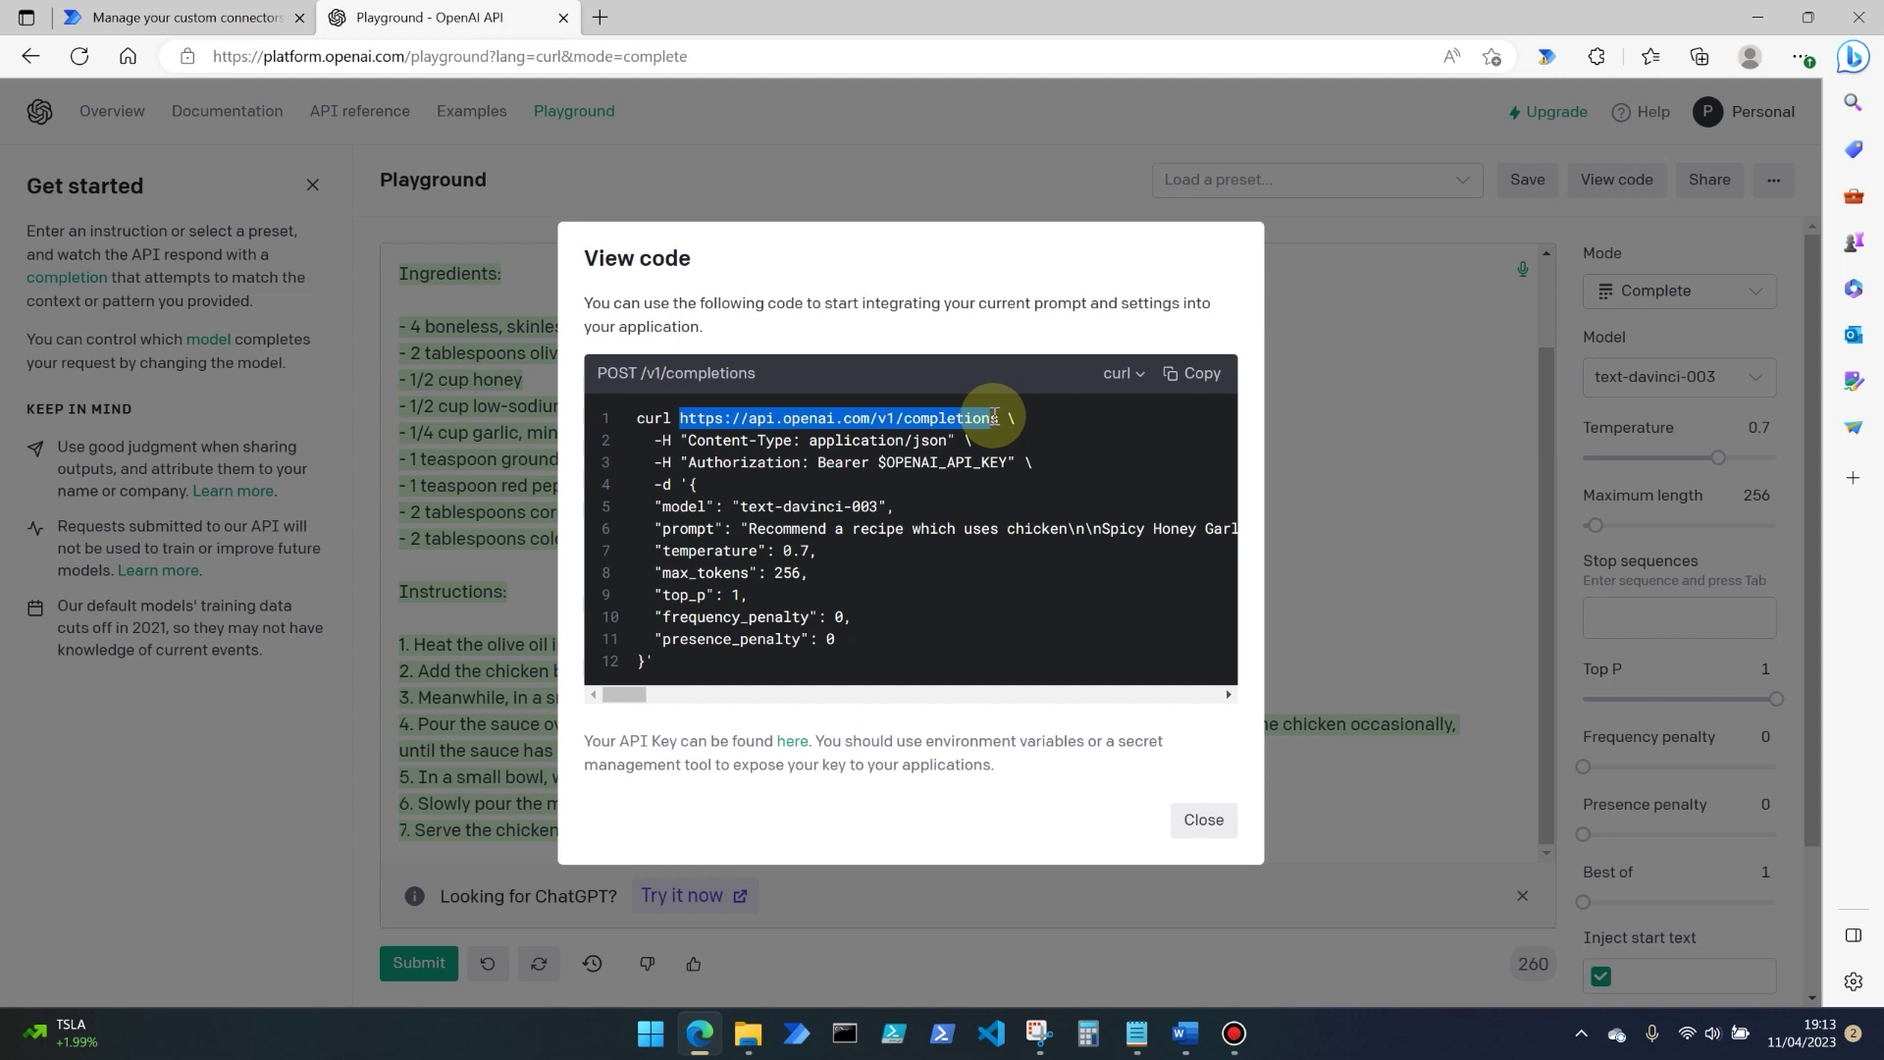
left_click_drag(1001, 424, 1000, 423)
key("ctrl+c")
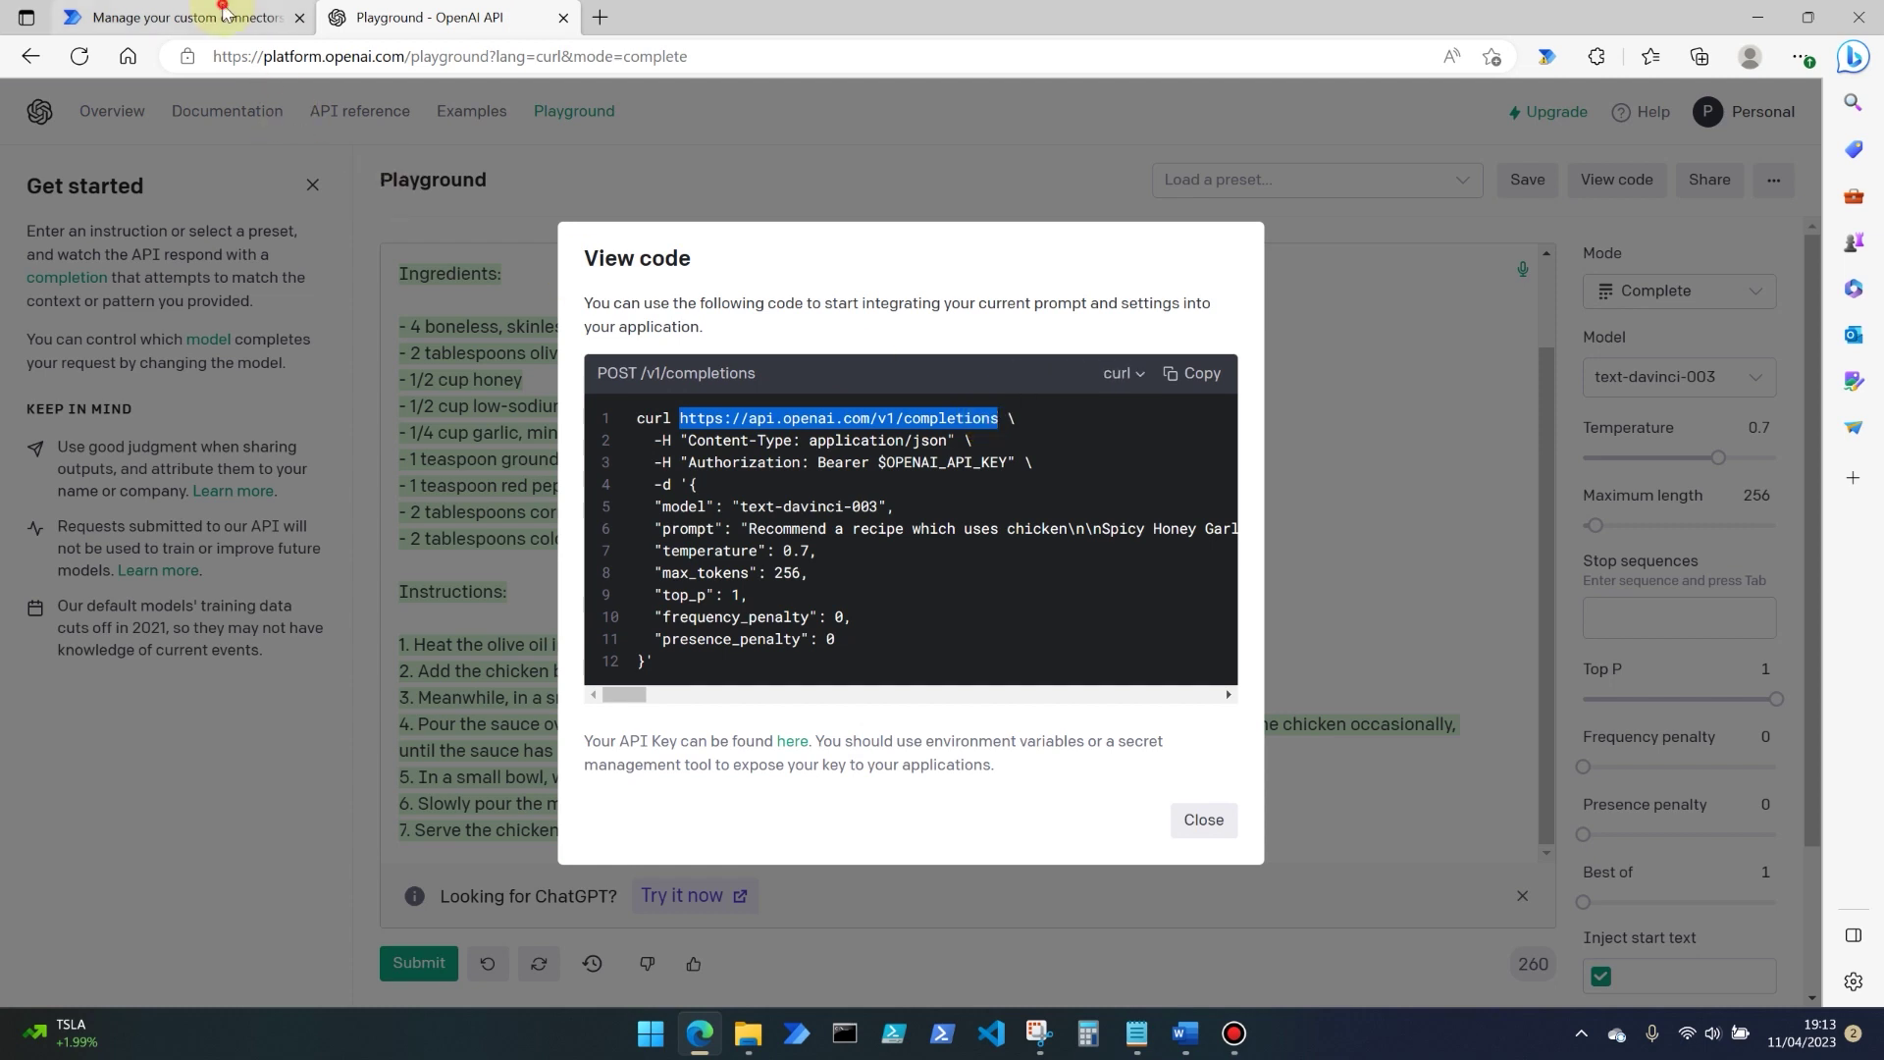
left_click(173, 24)
left_click(1487, 364)
key("ctrl+v")
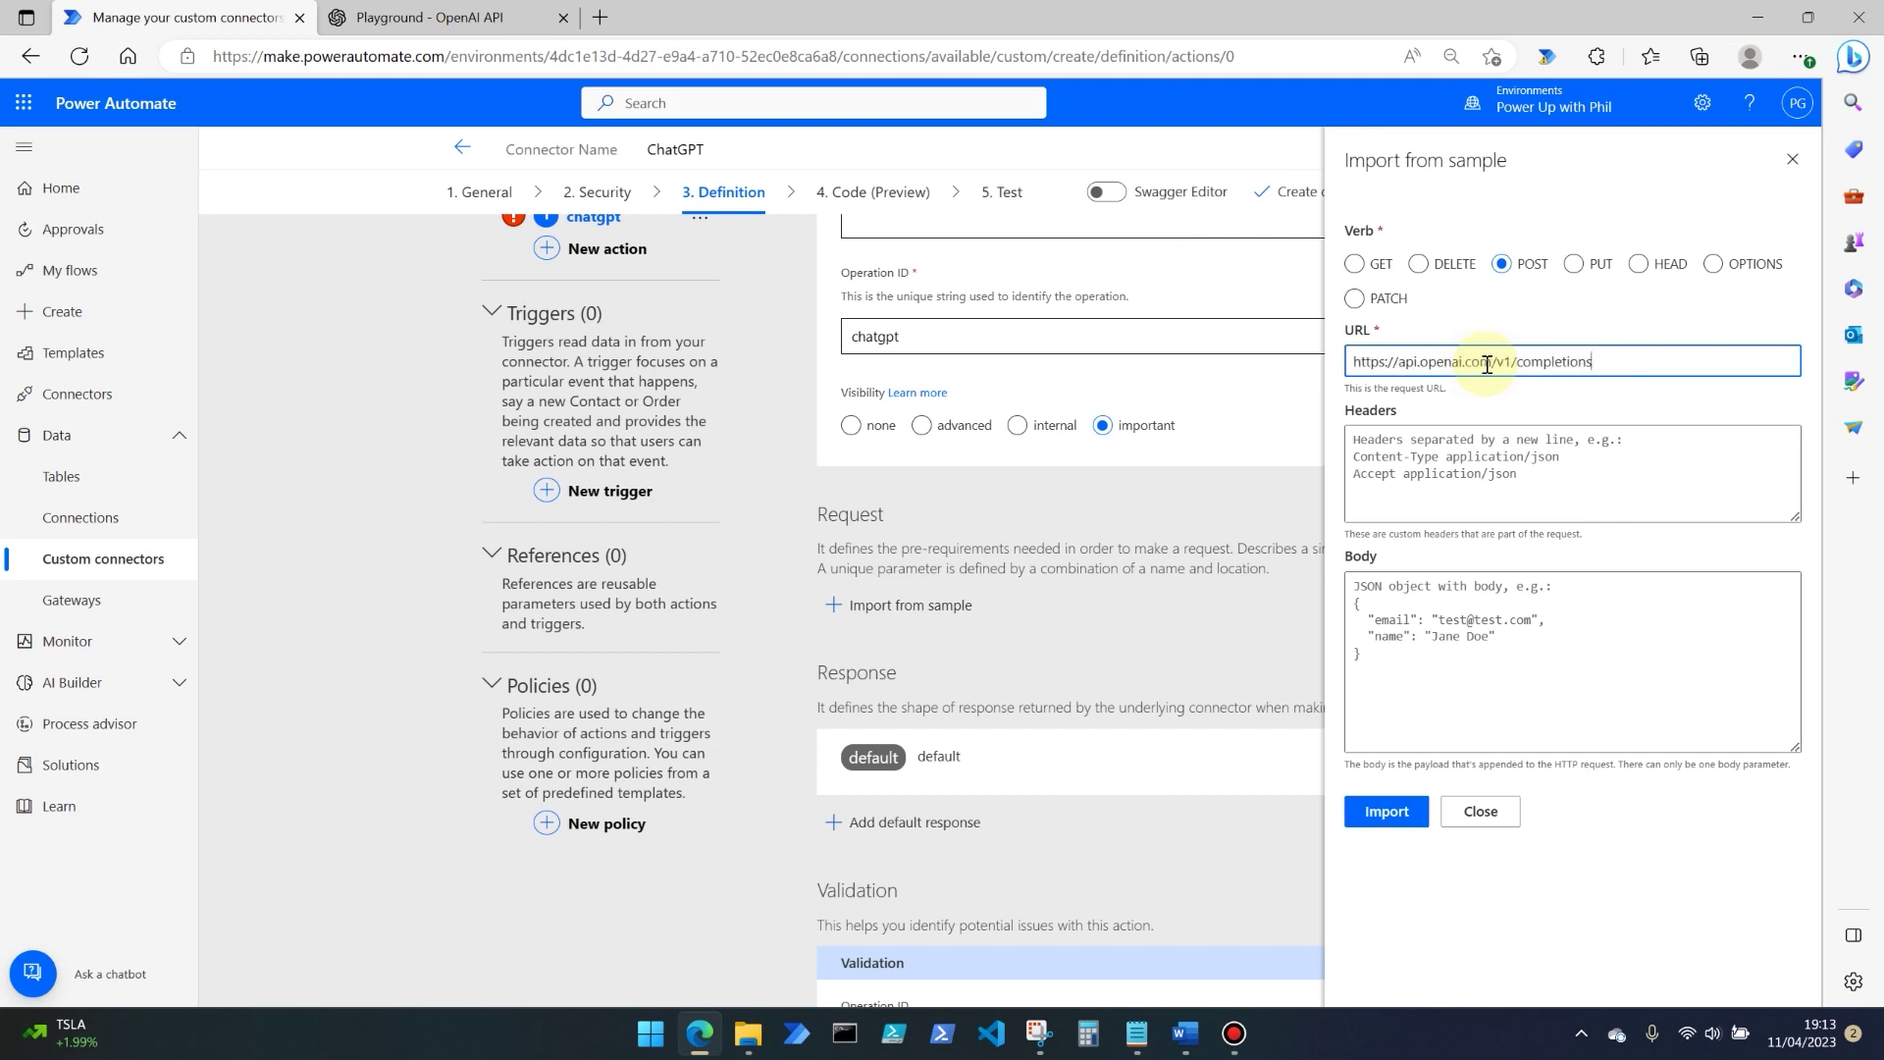
Step: Copy the Content-Type: application/json header from the Playground into the sample headers
left_click(361, 12)
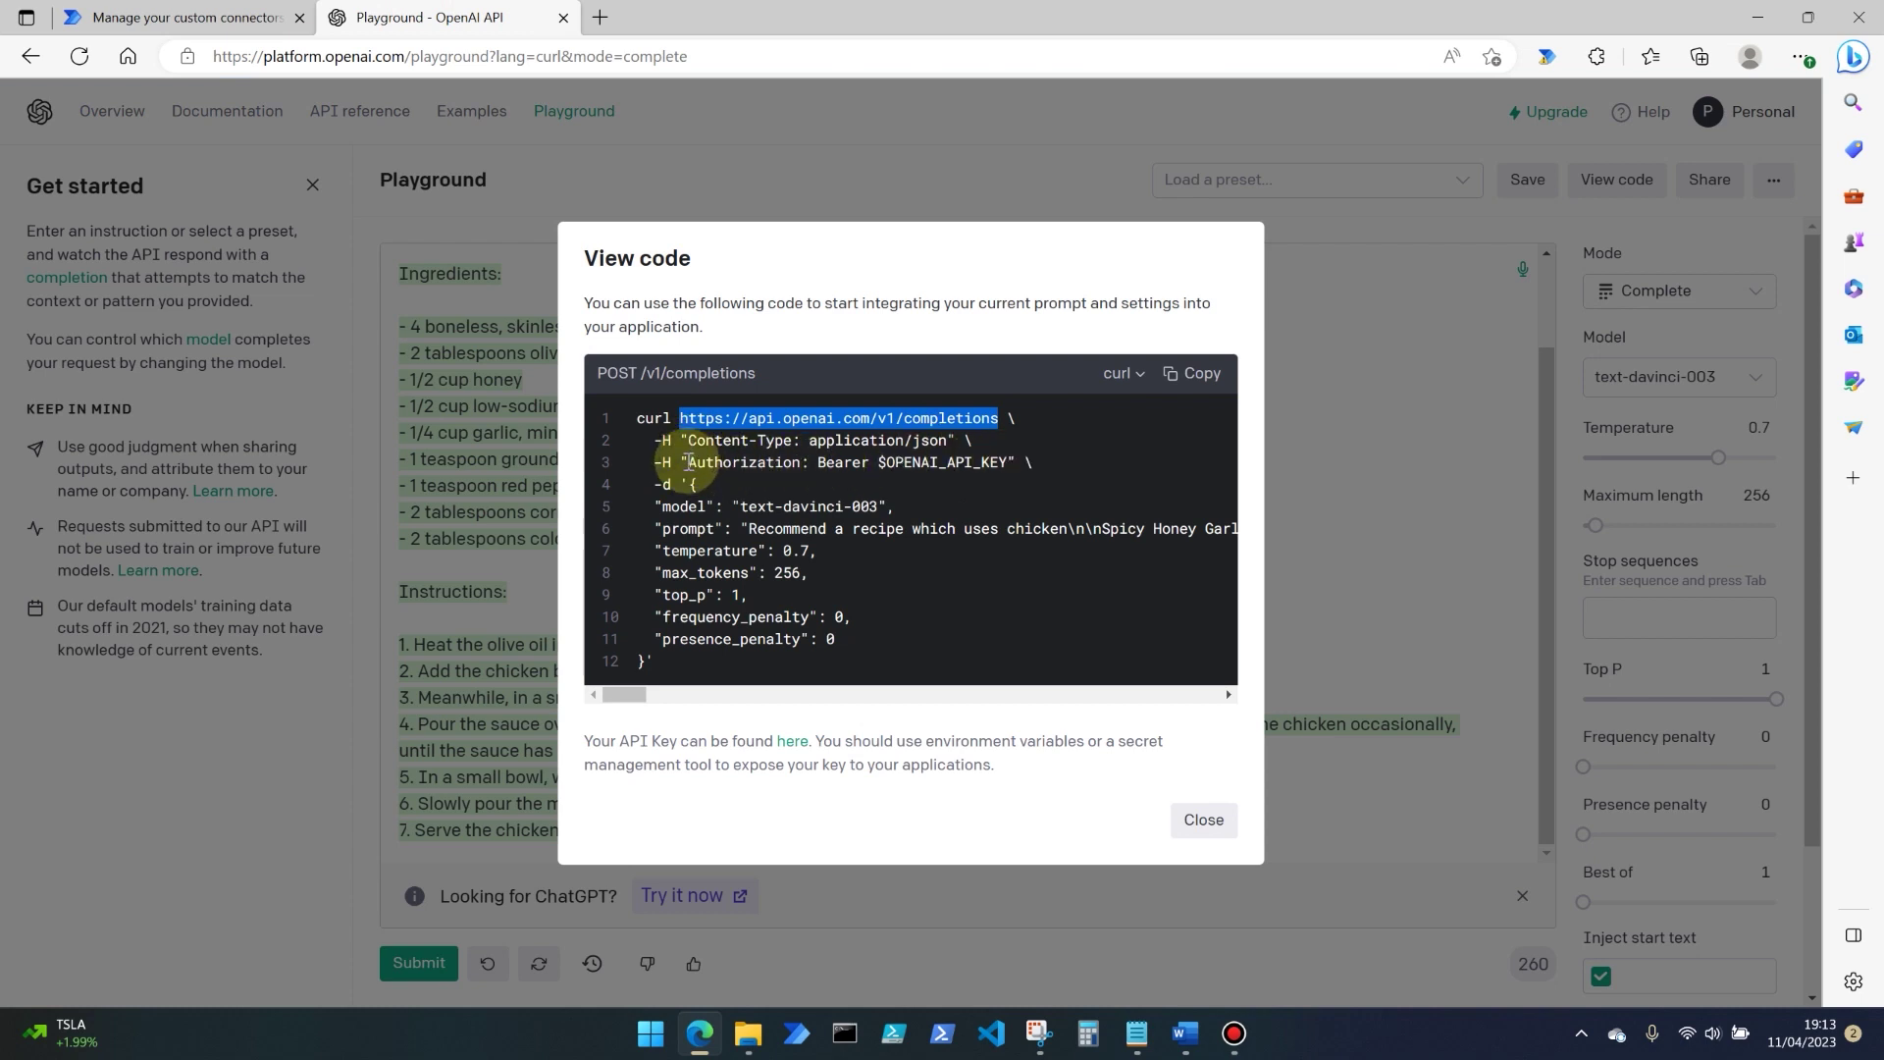
left_click_drag(687, 441, 951, 439)
key("ctrl+c")
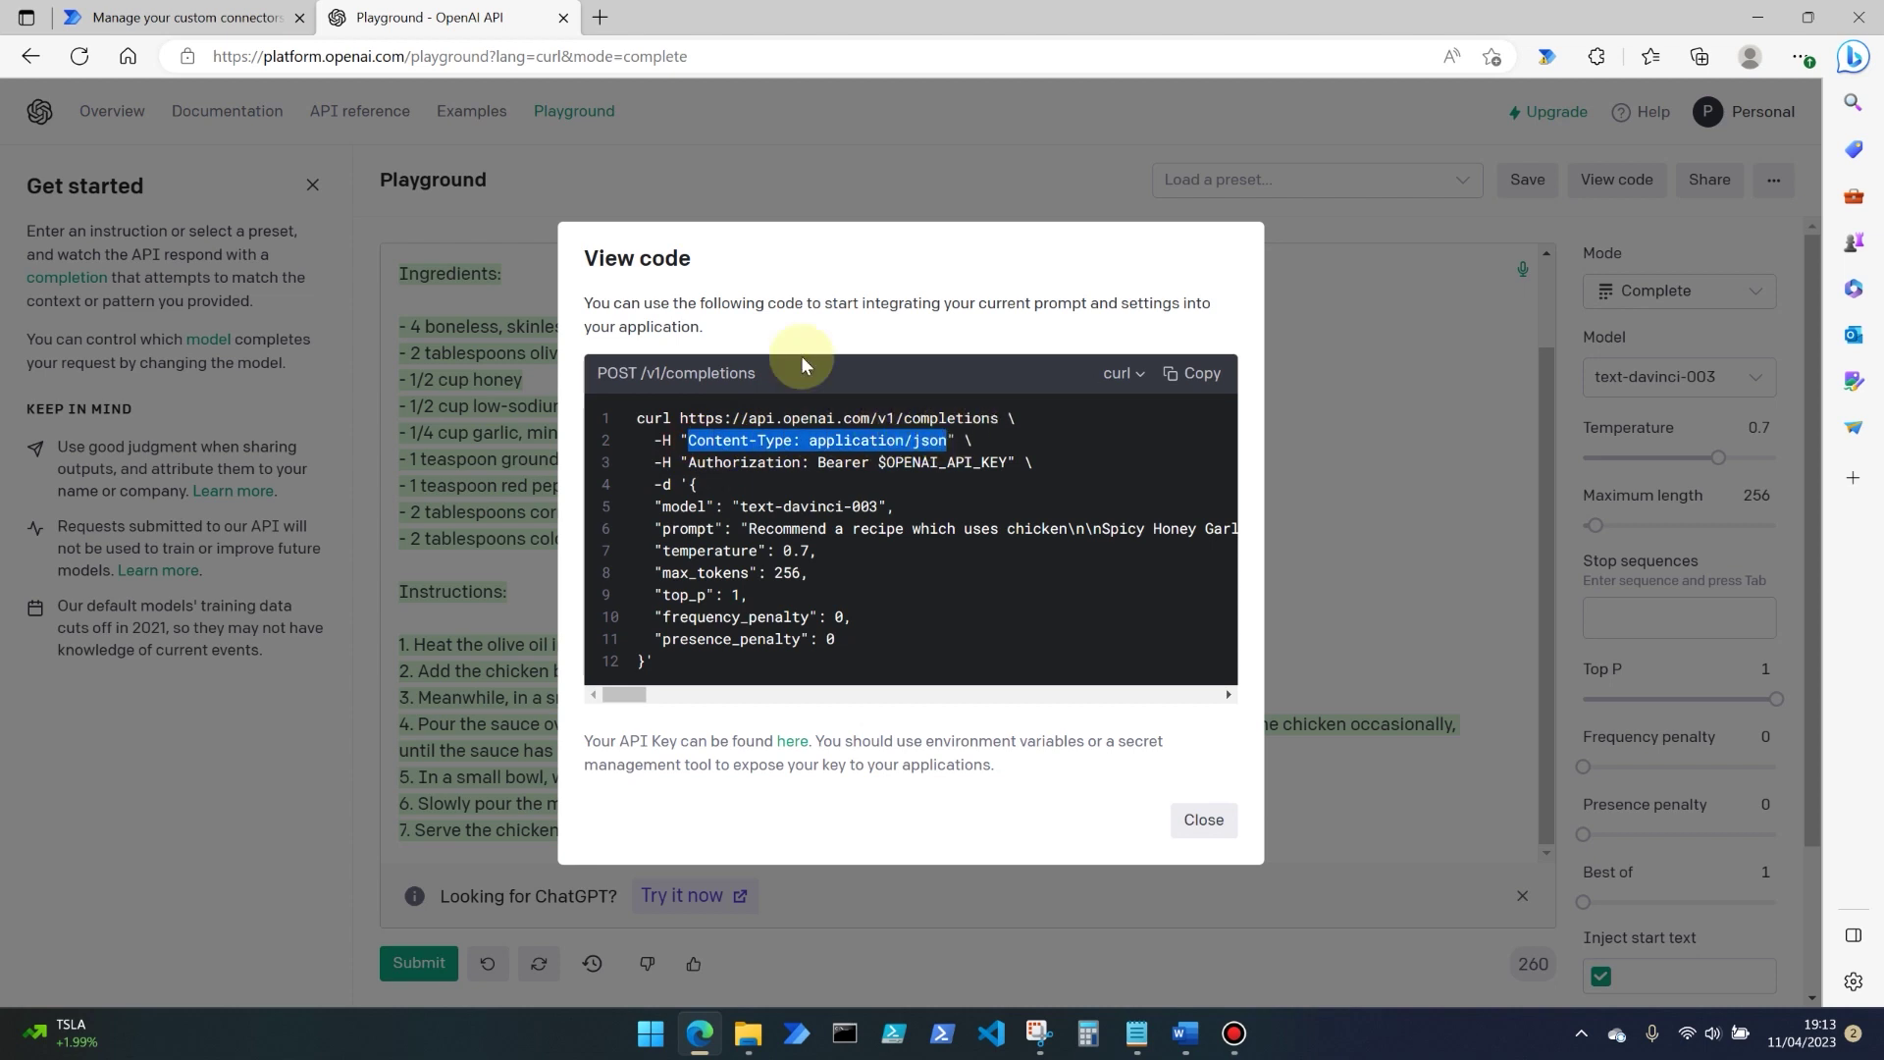
left_click(197, 10)
left_click(1447, 446)
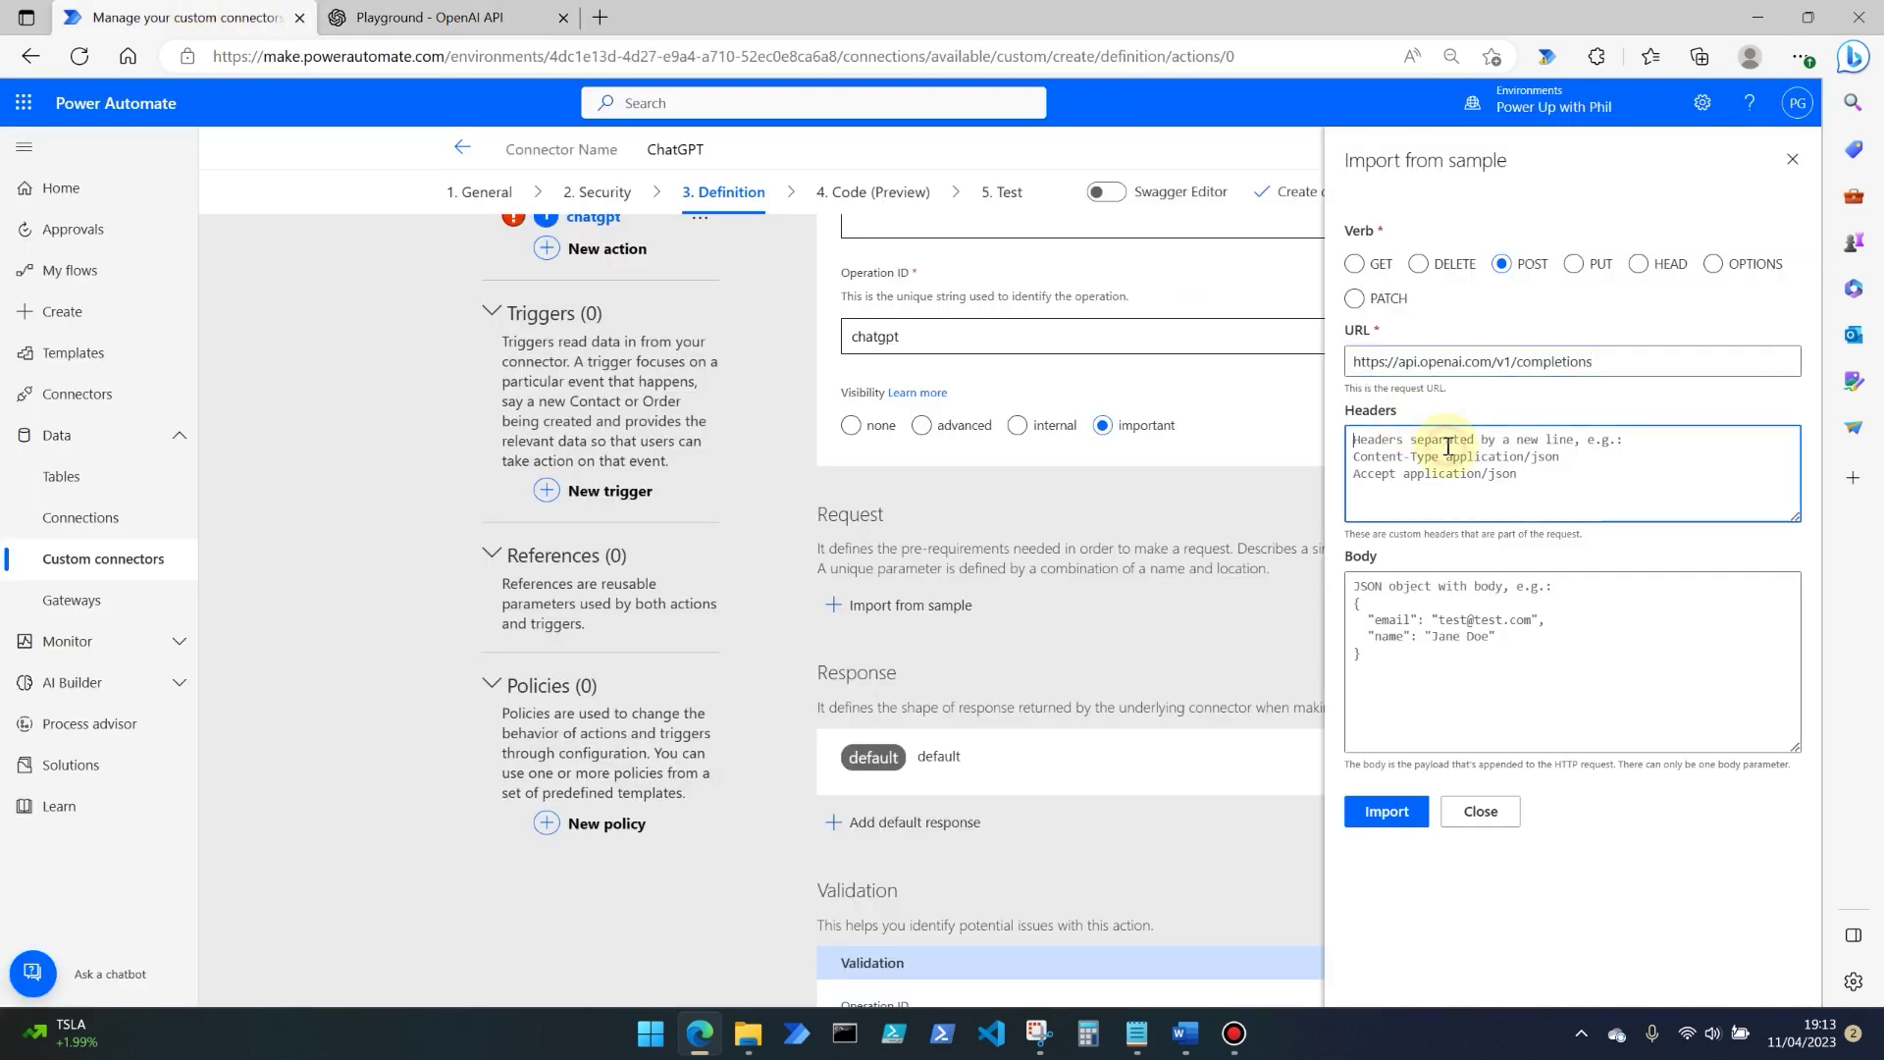
key("ctrl+v")
Step: Paste the recipe JSON request body into the sample and import it
left_click(1581, 619)
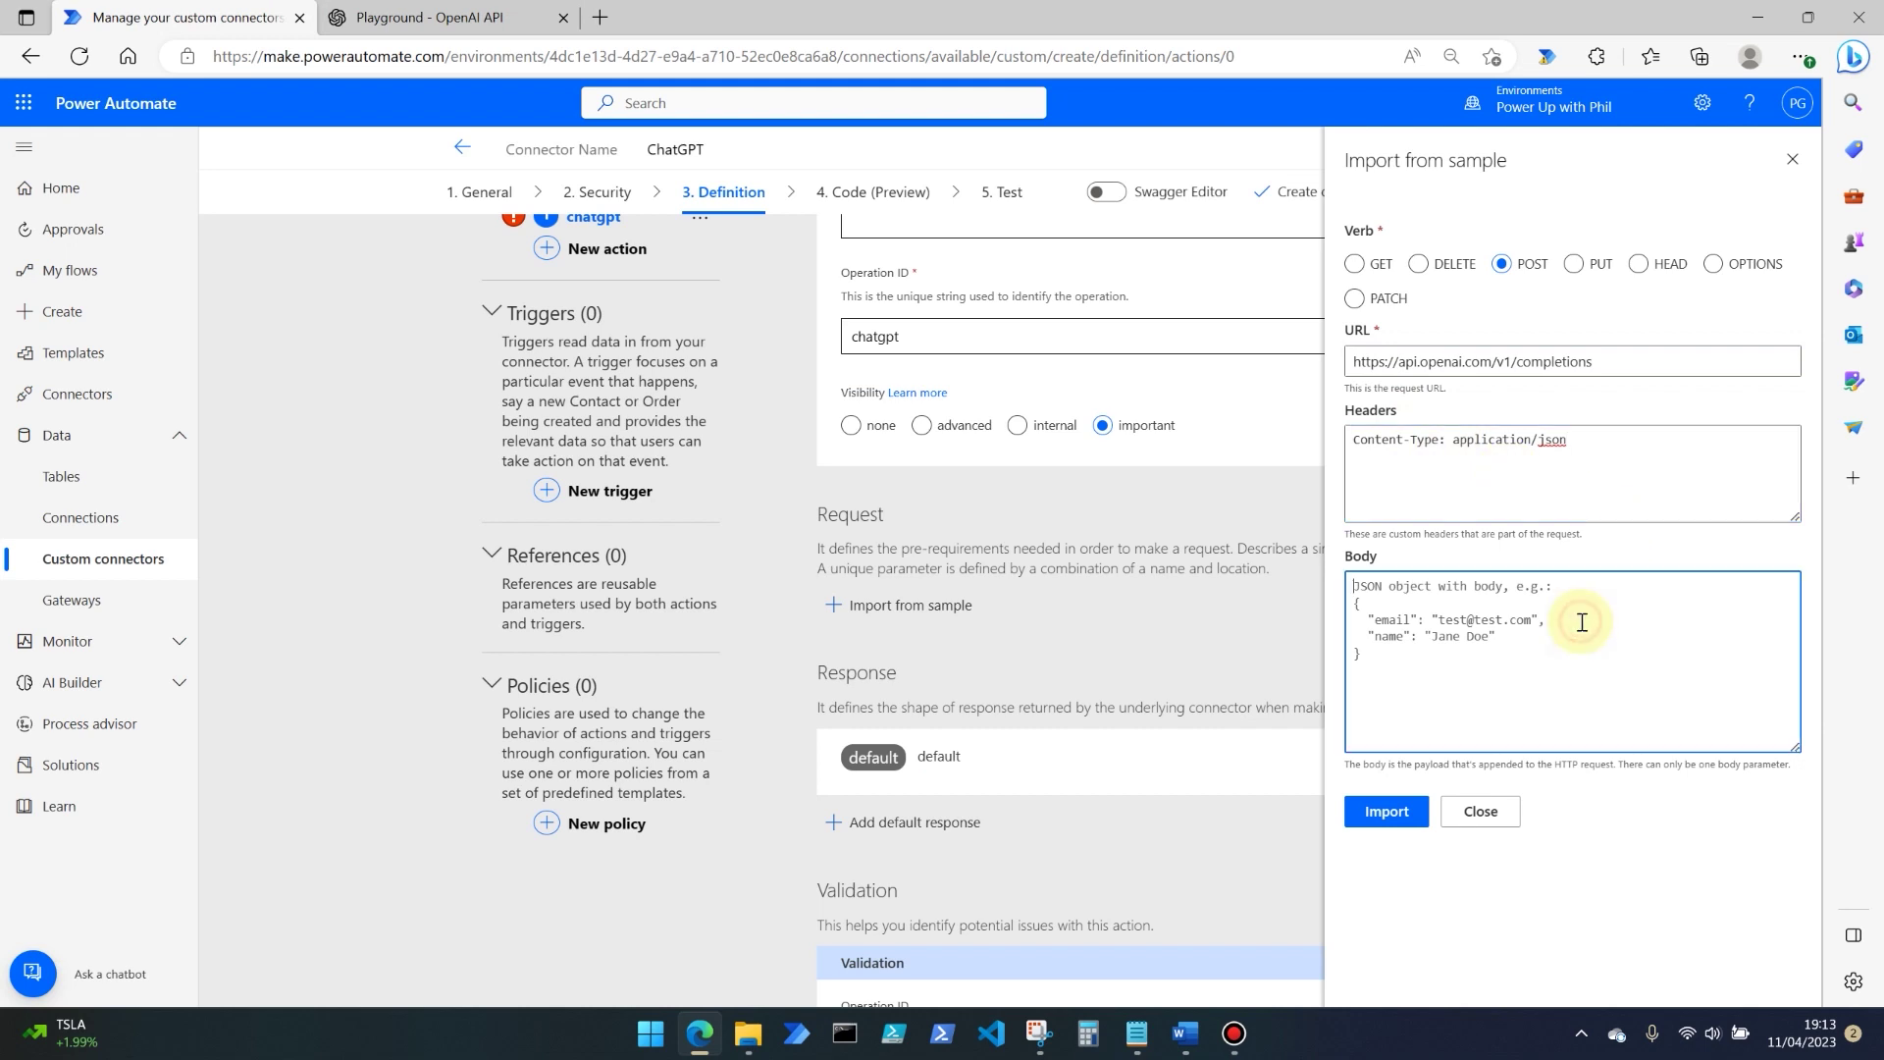
left_click(336, 11)
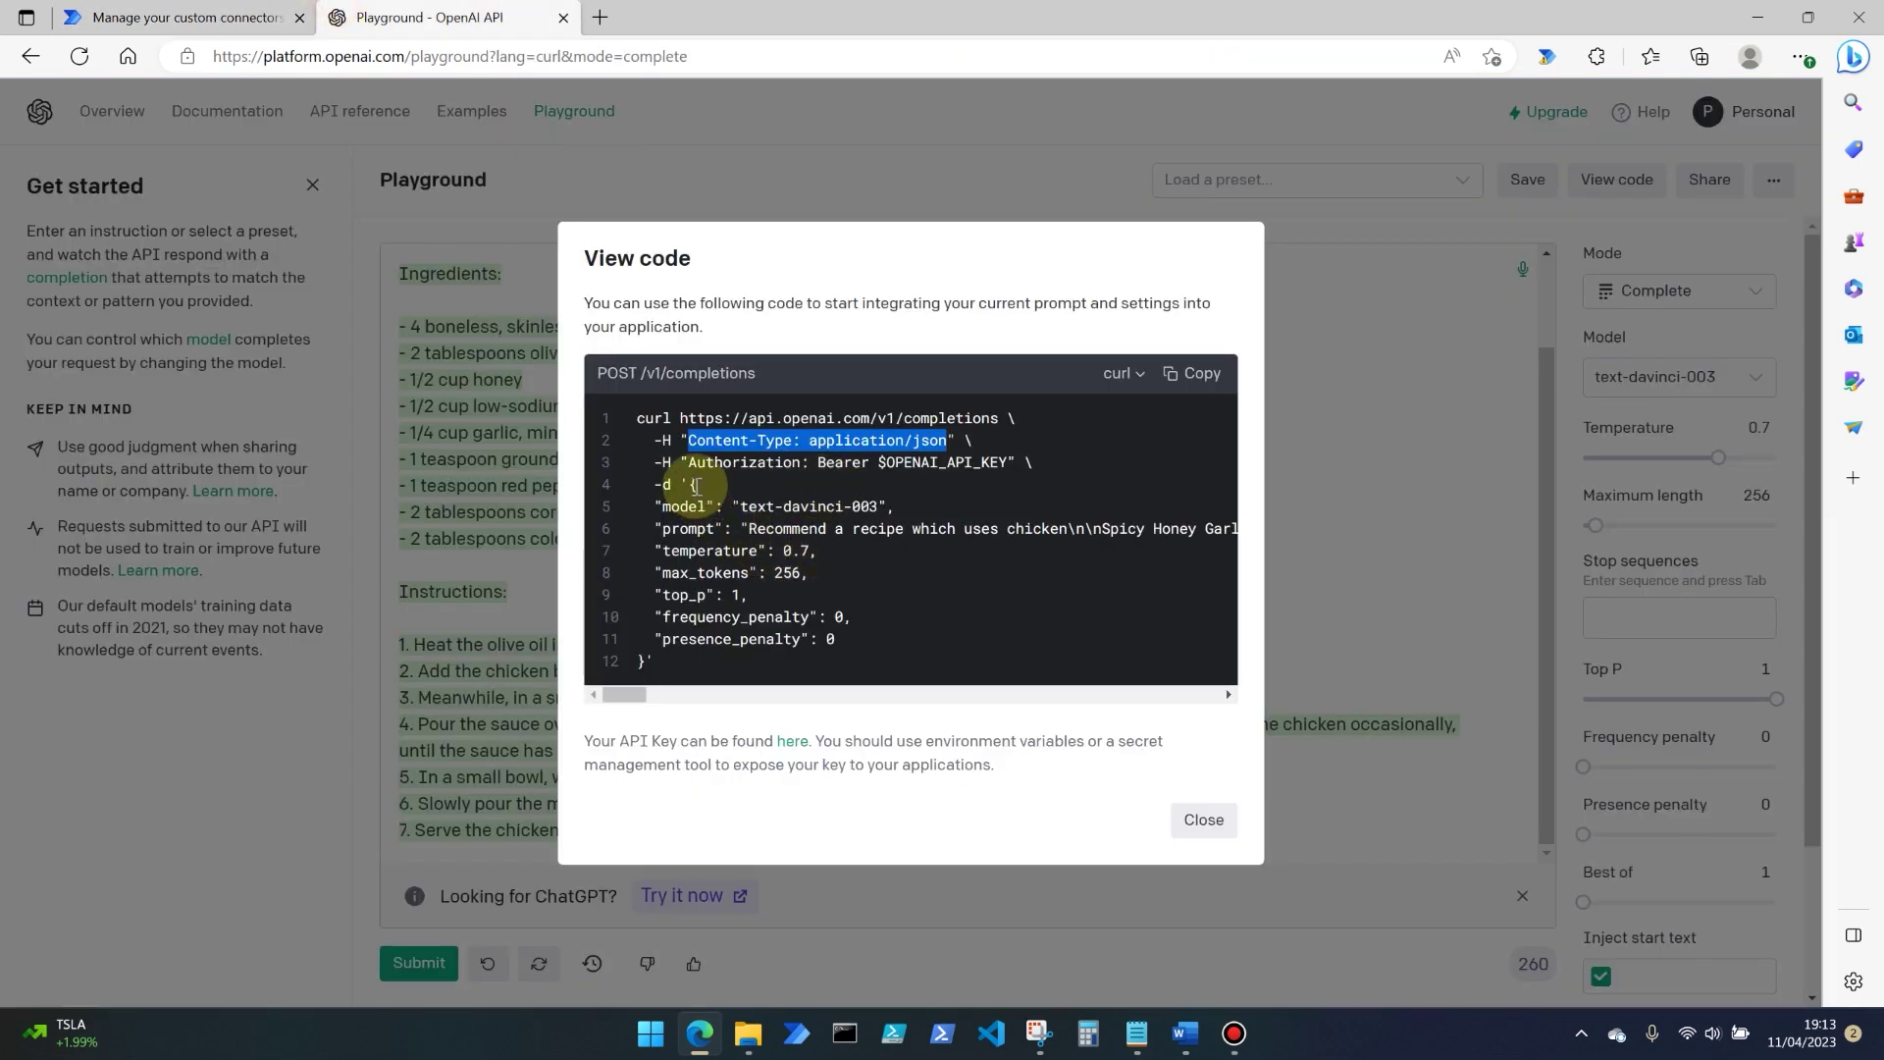
left_click_drag(694, 483, 700, 598)
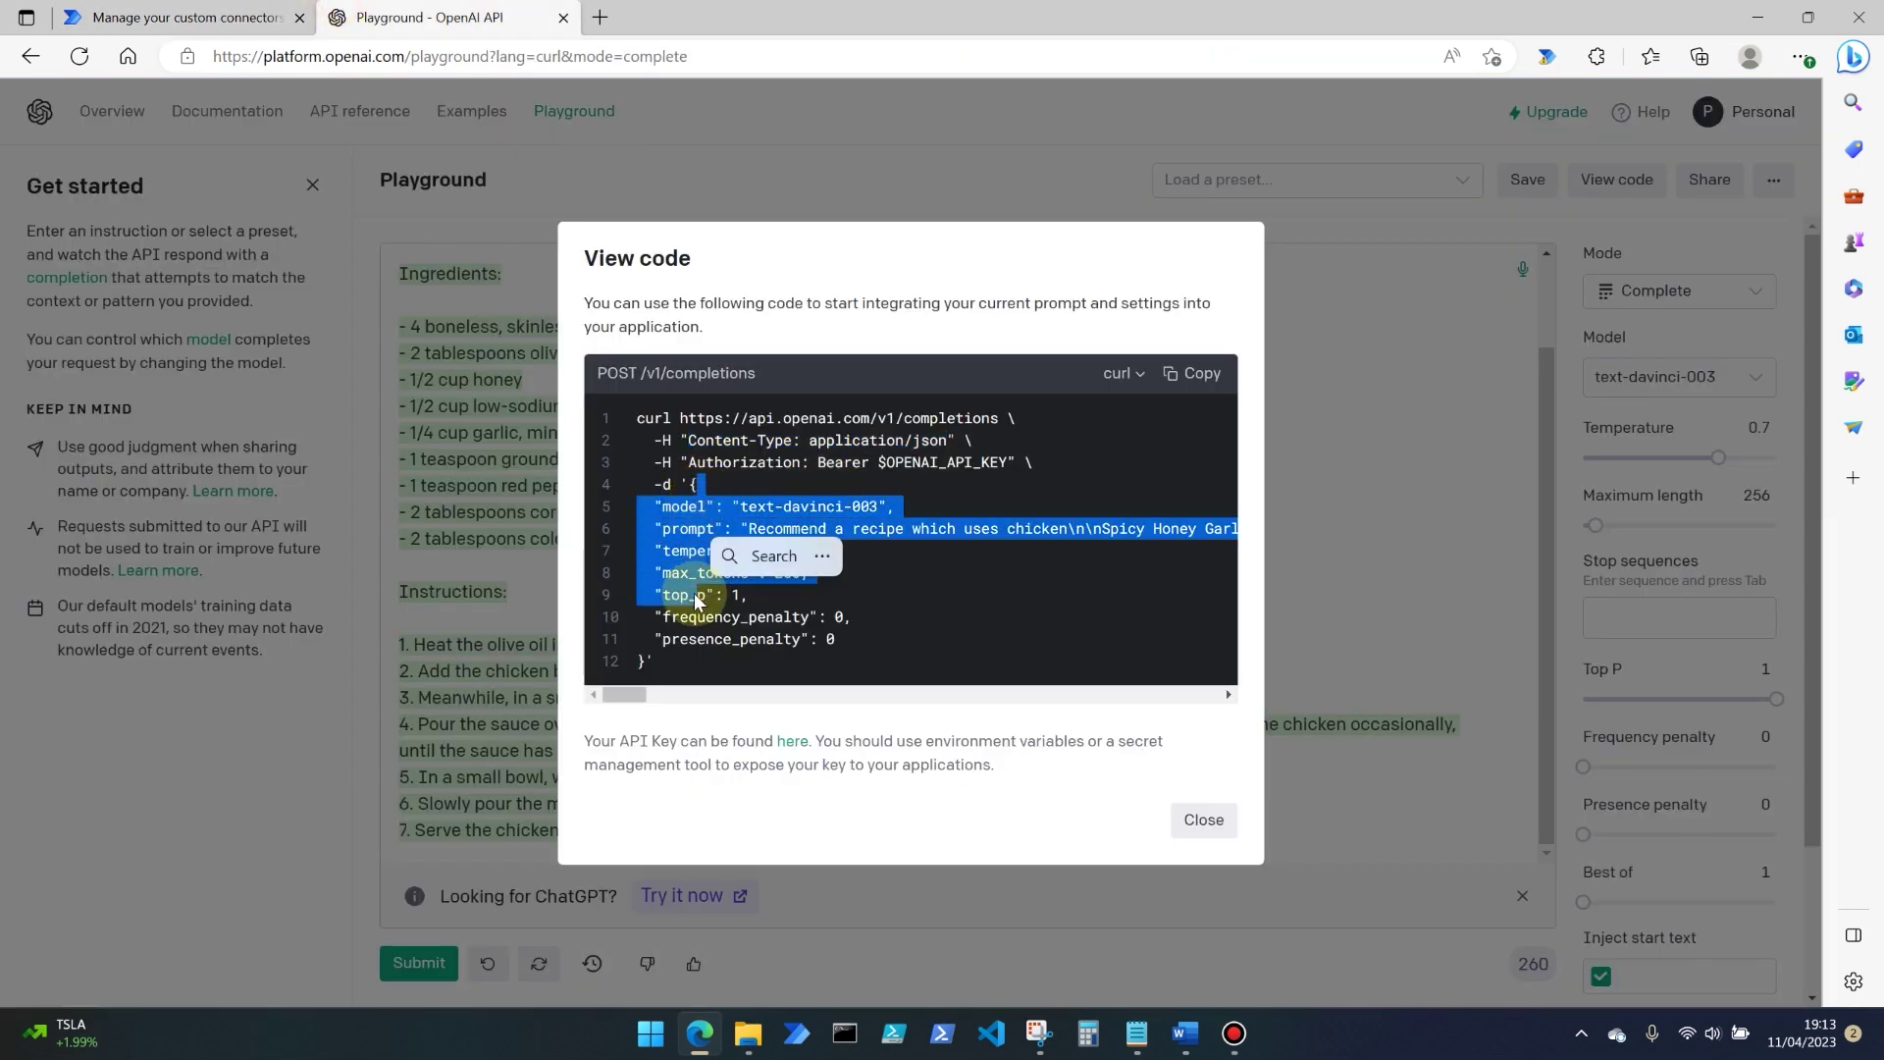
left_click(689, 484)
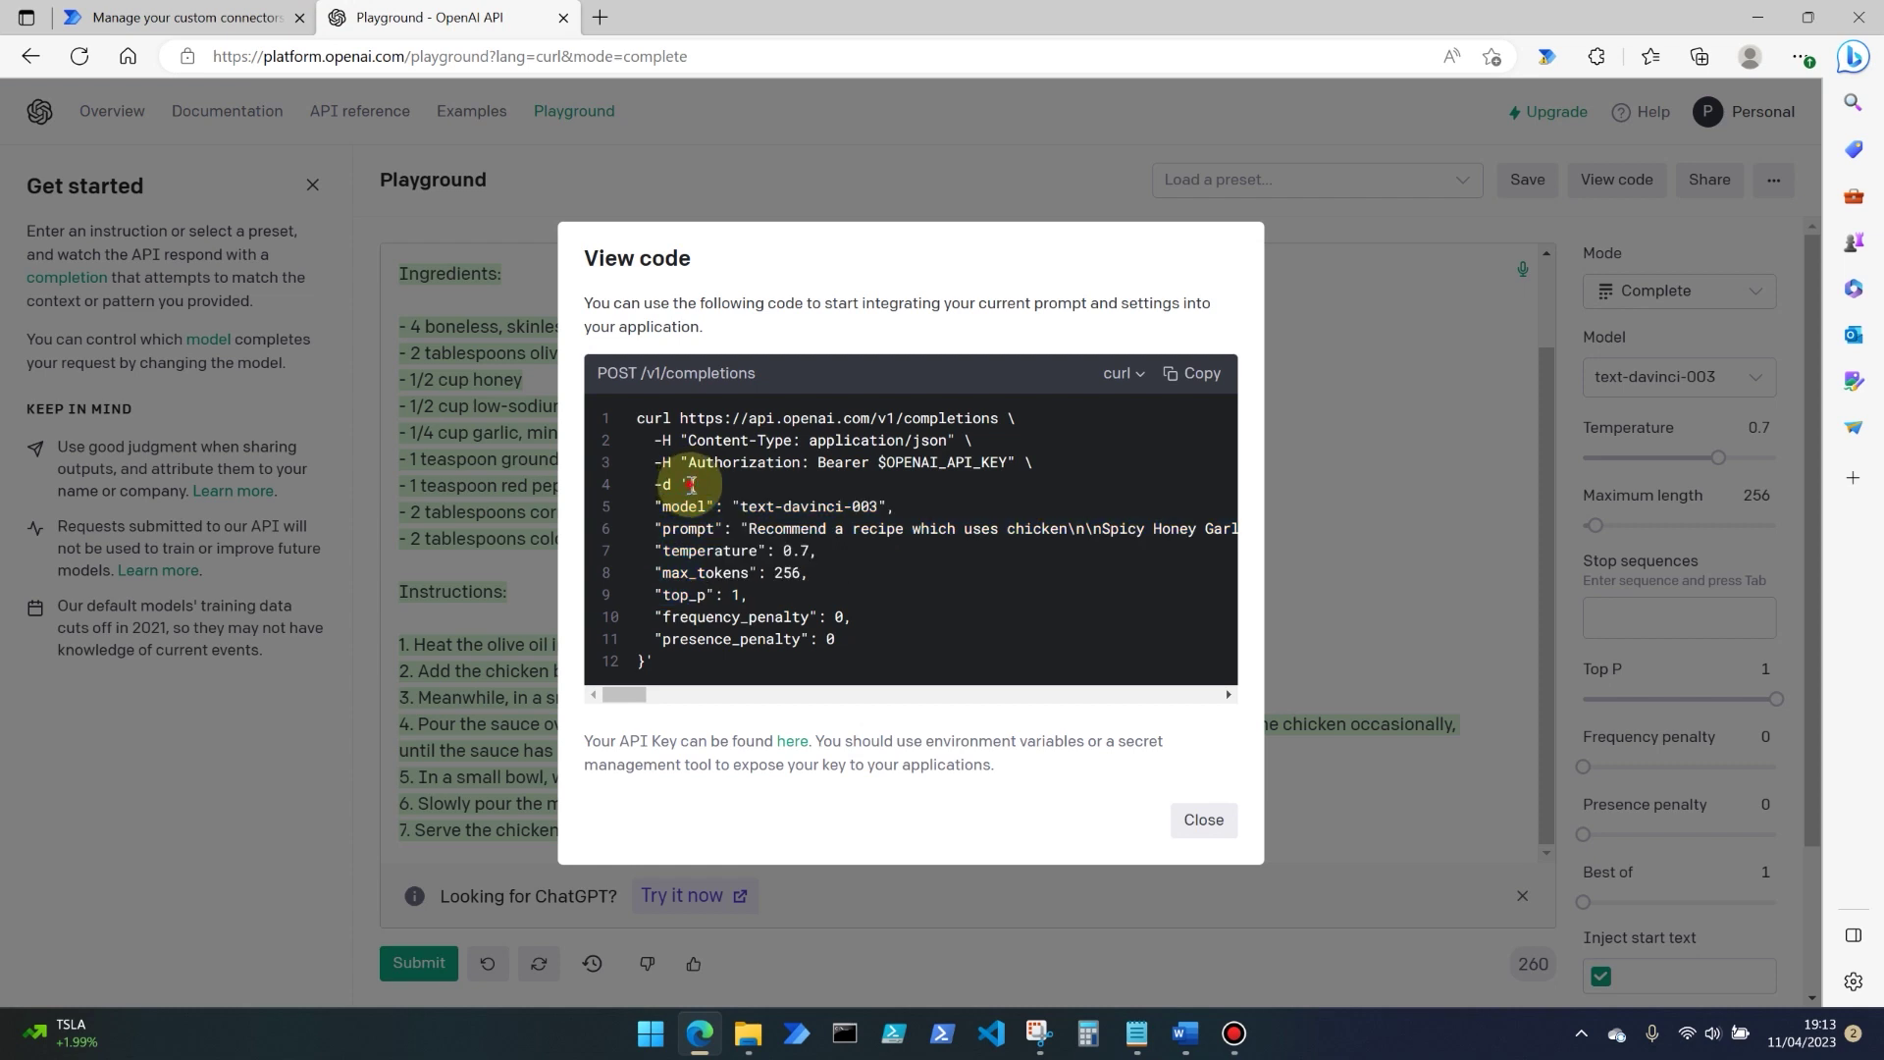
left_click_drag(690, 483, 648, 660)
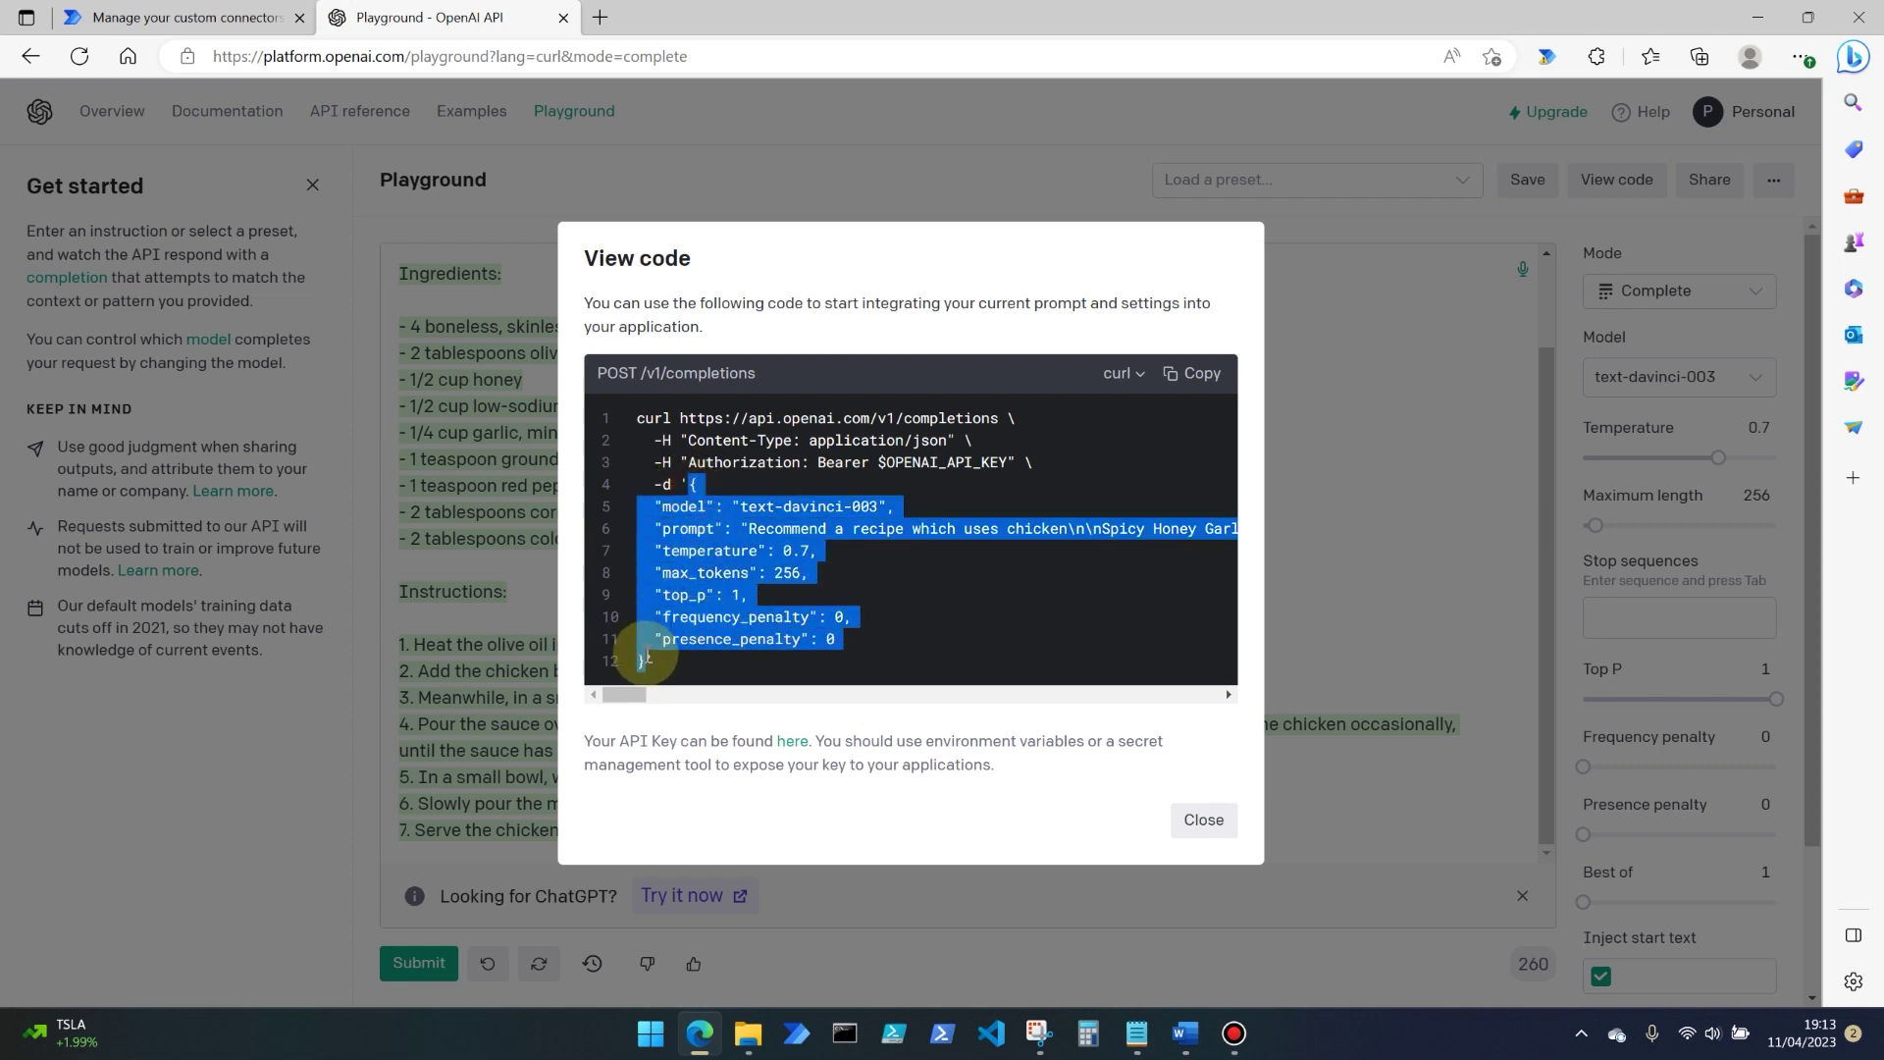
left_click(187, 16)
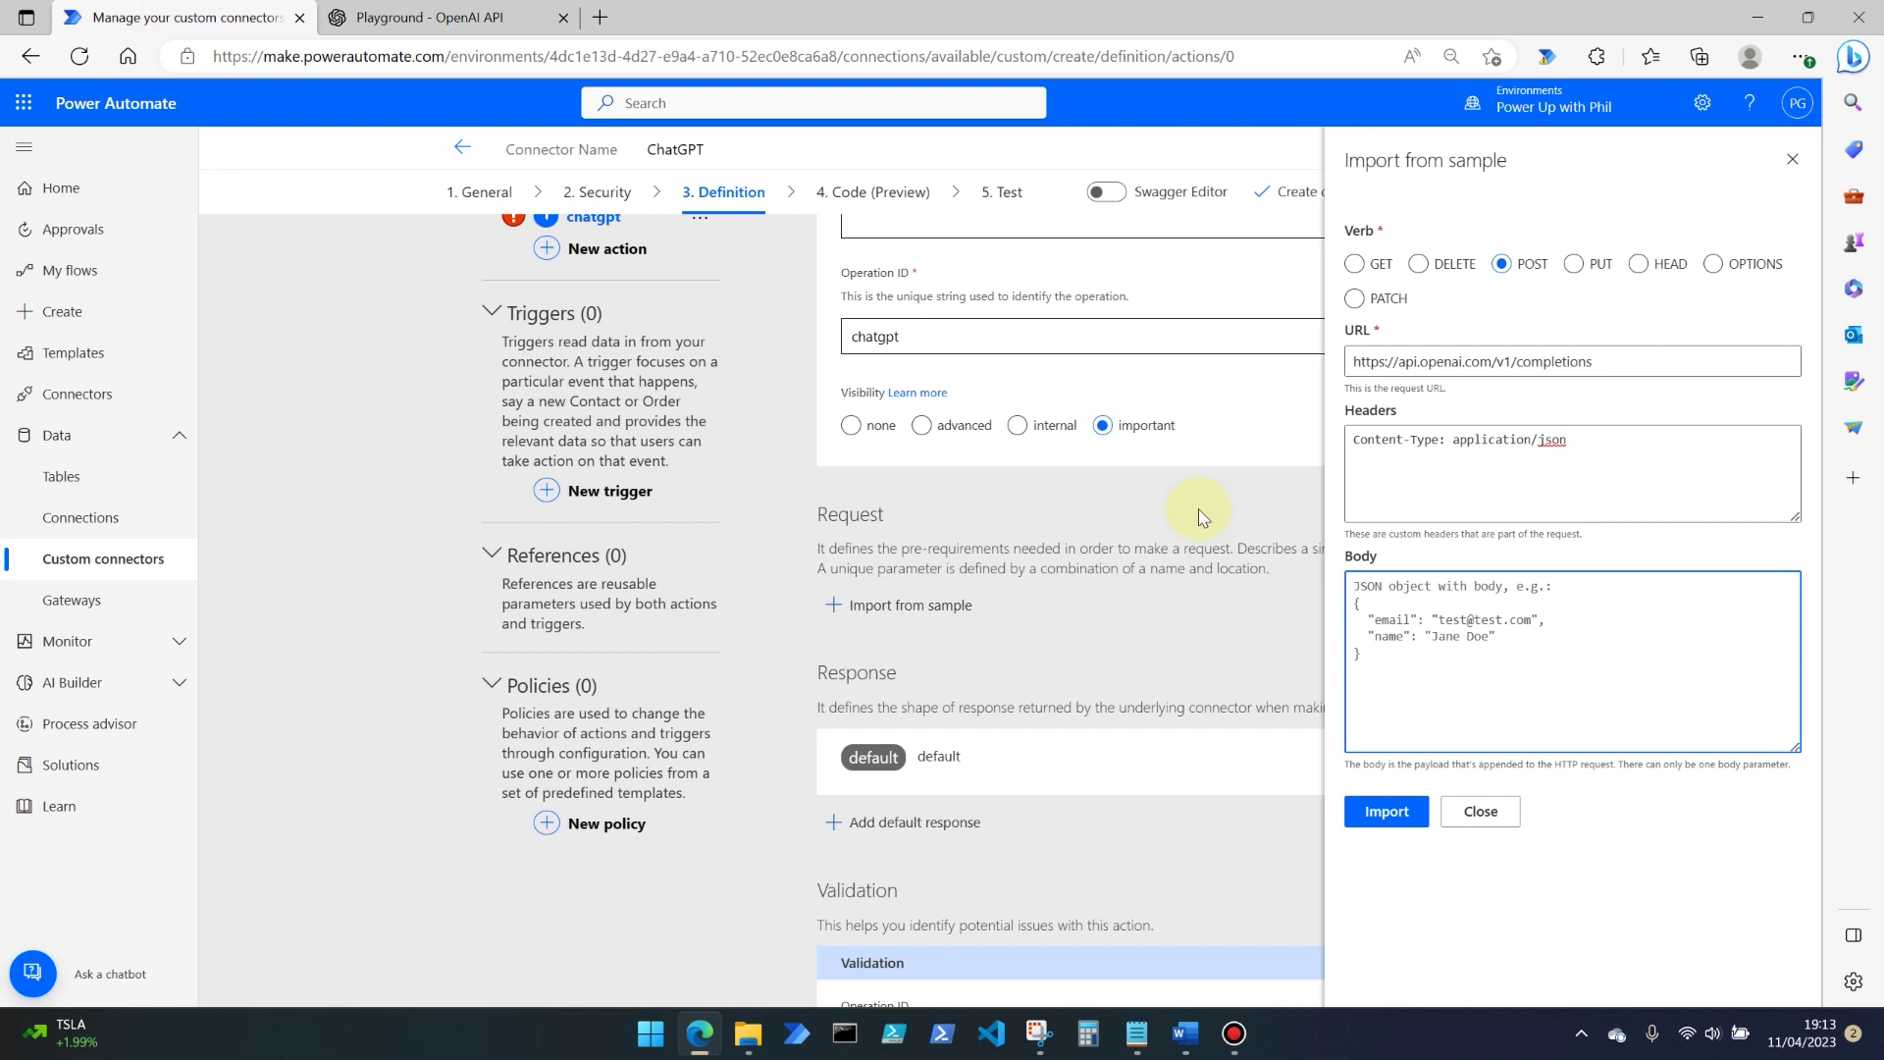
left_click(1462, 636)
key("ctrl+v")
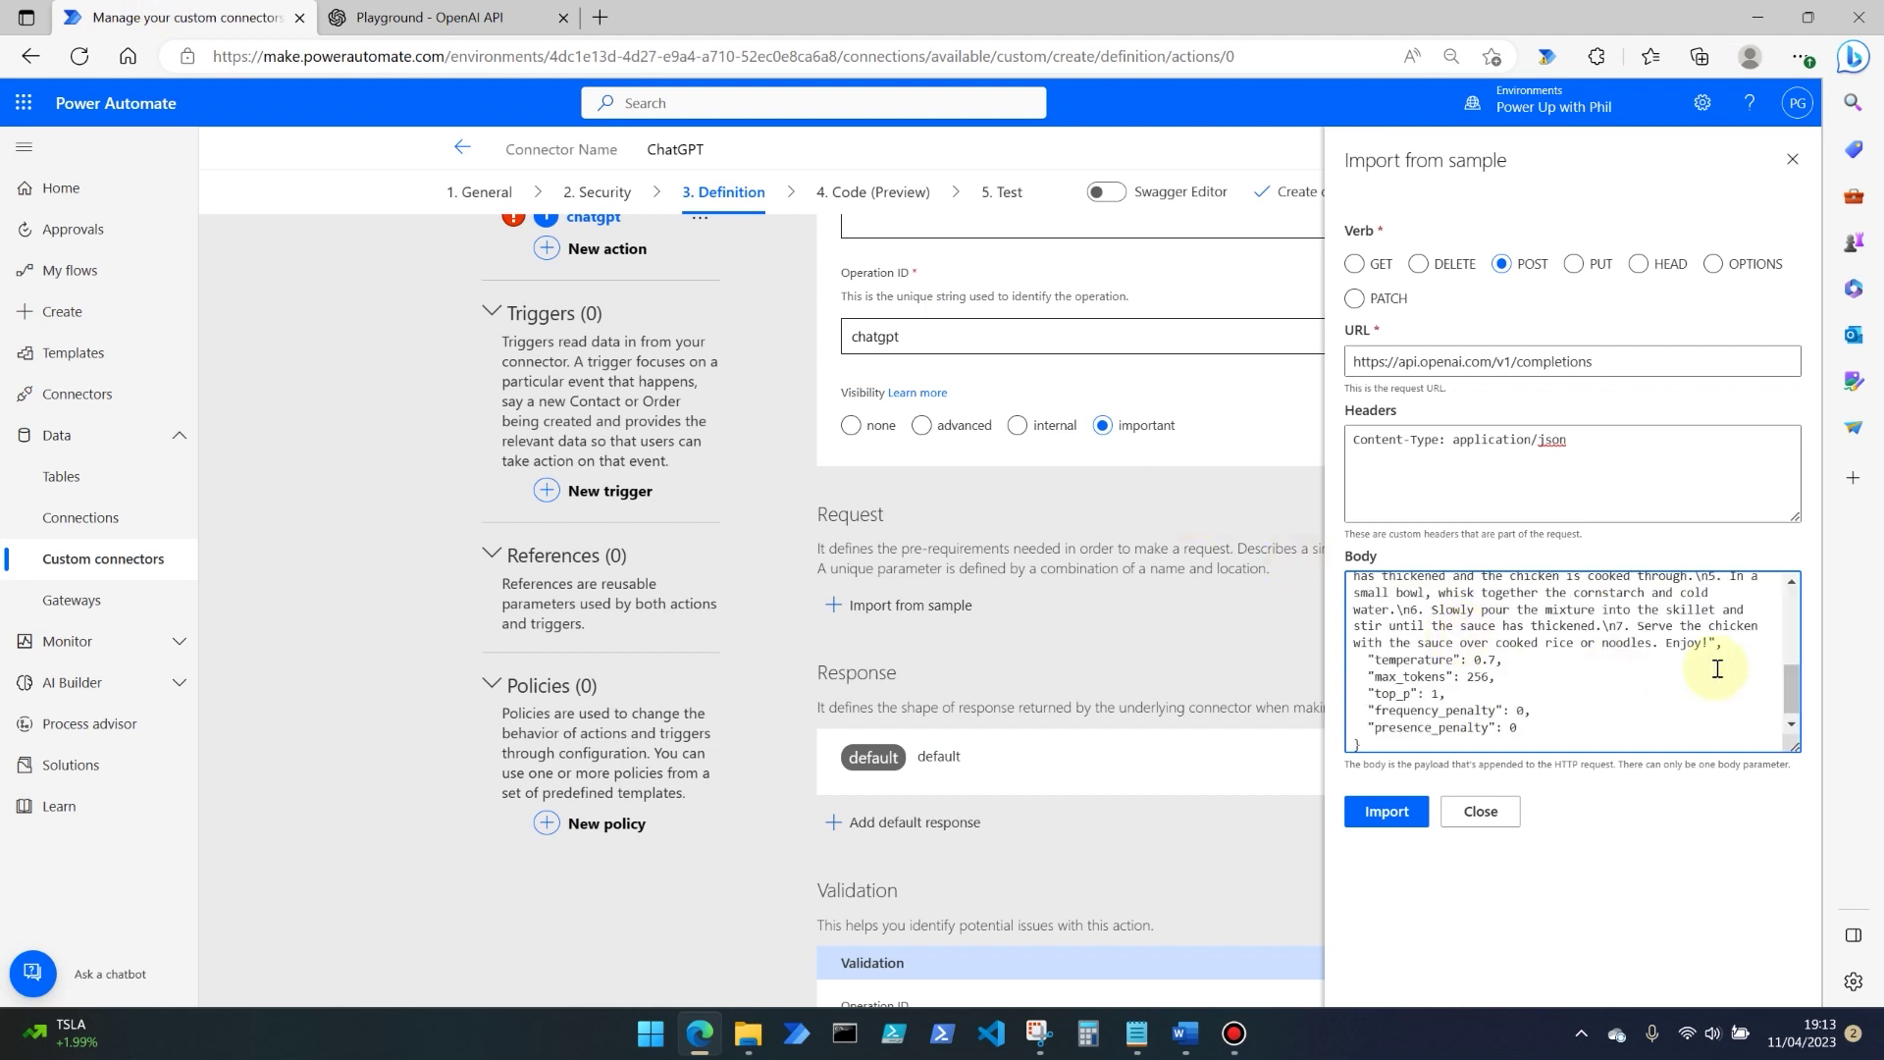
scroll(1787, 650, "down", 1)
left_click_drag(1788, 649, 1788, 600)
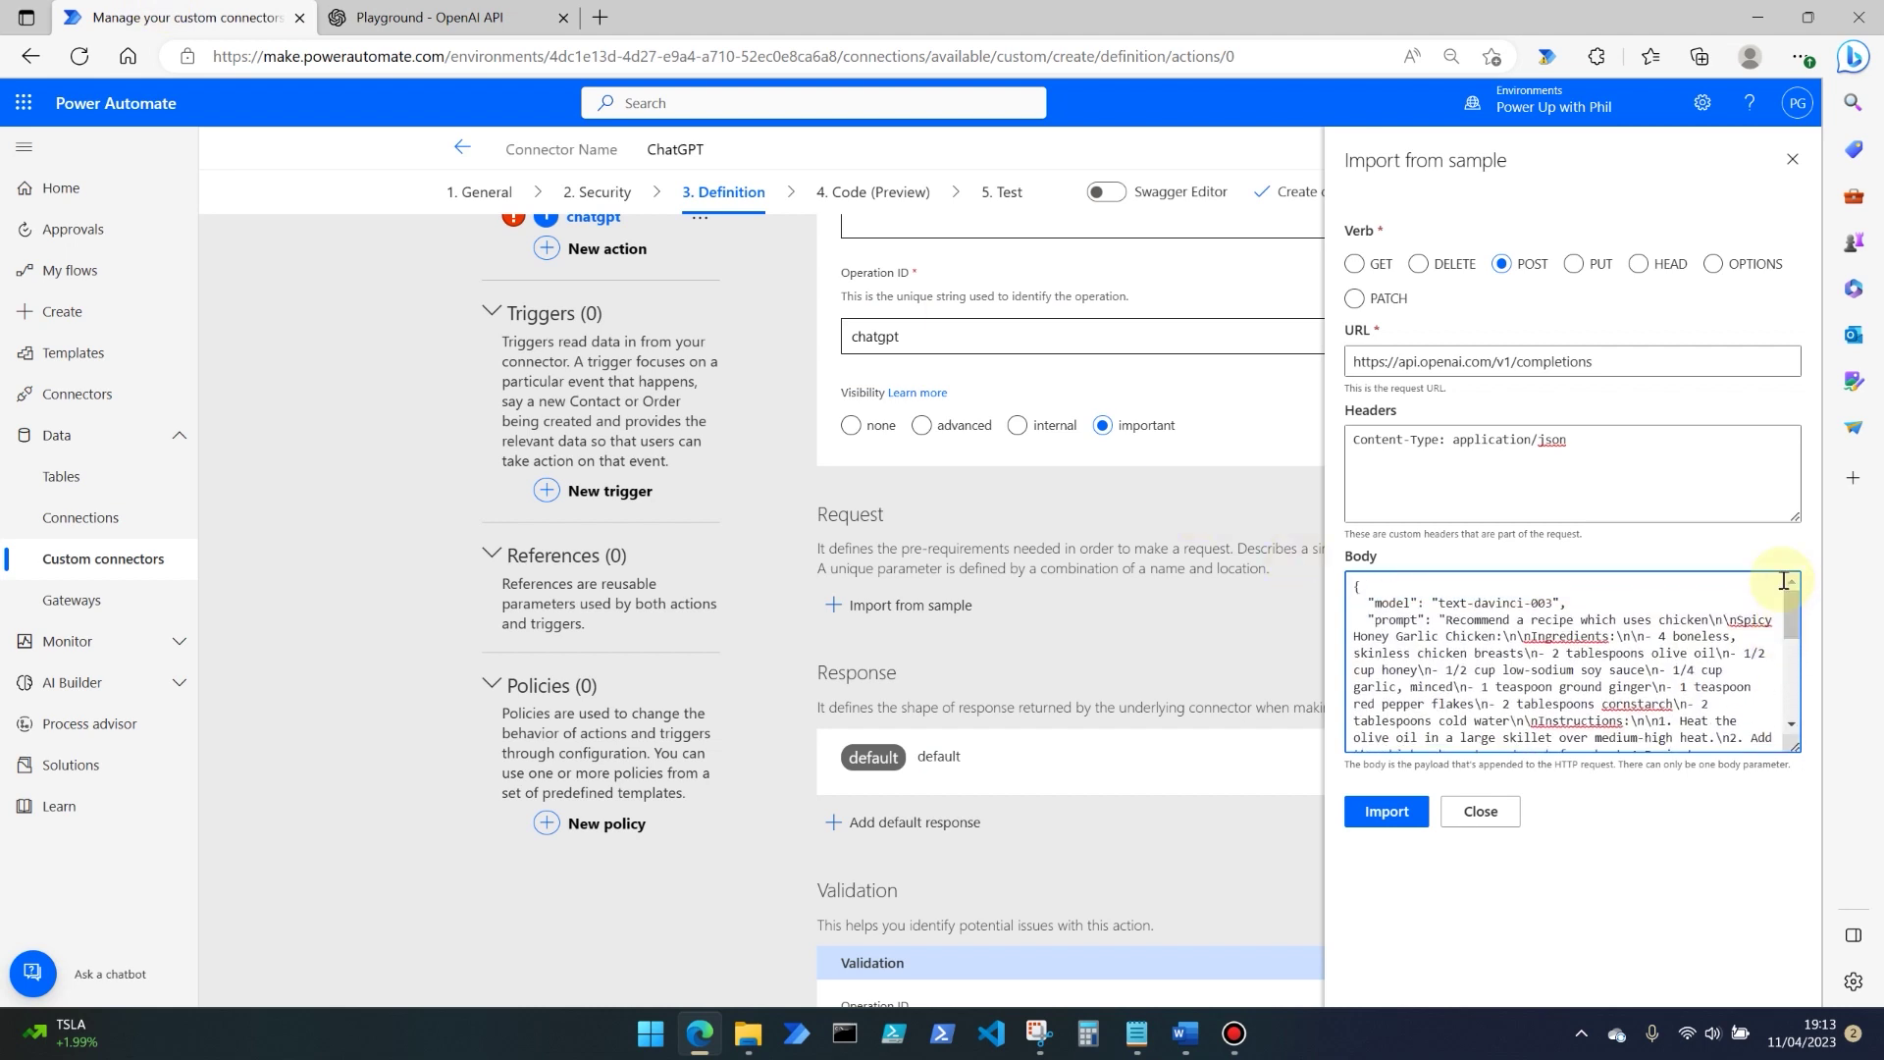
left_click(1402, 810)
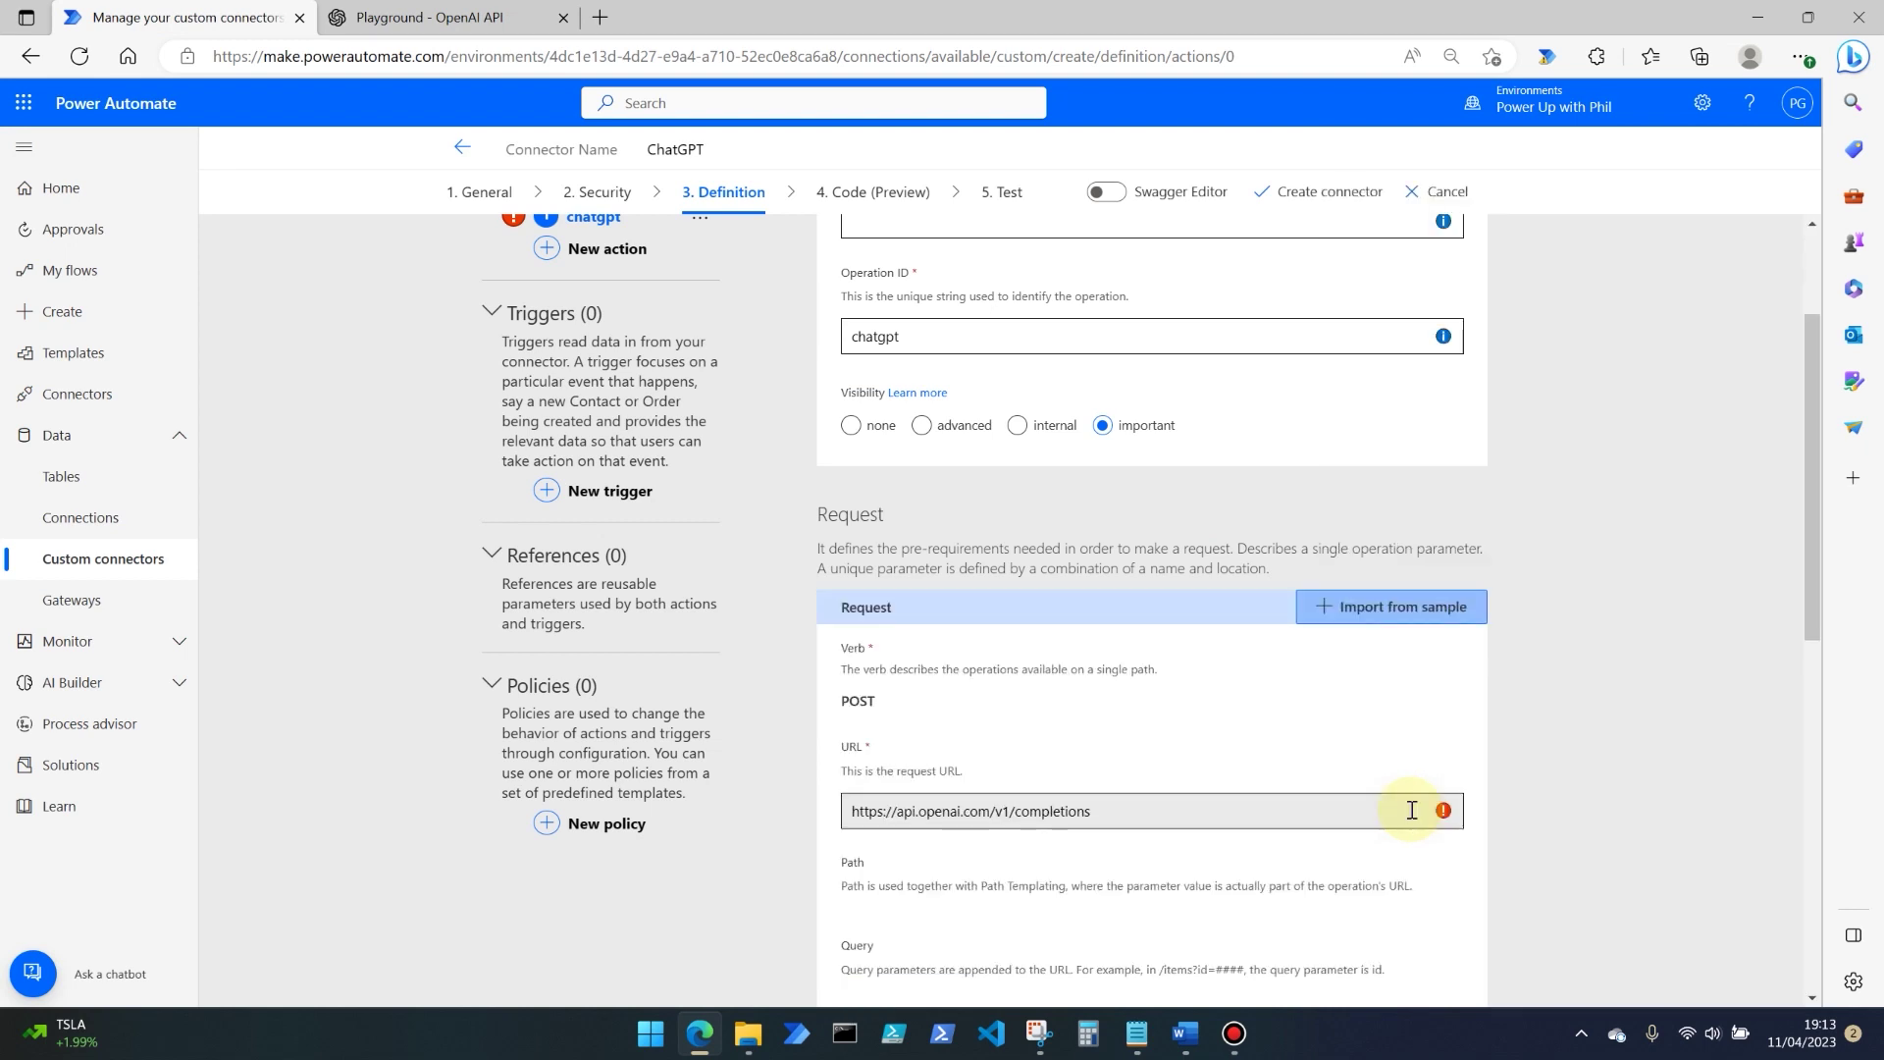
Step: Give the Content-Type header a default value of application/json copied from the Playground
scroll(1072, 475, "down", 4)
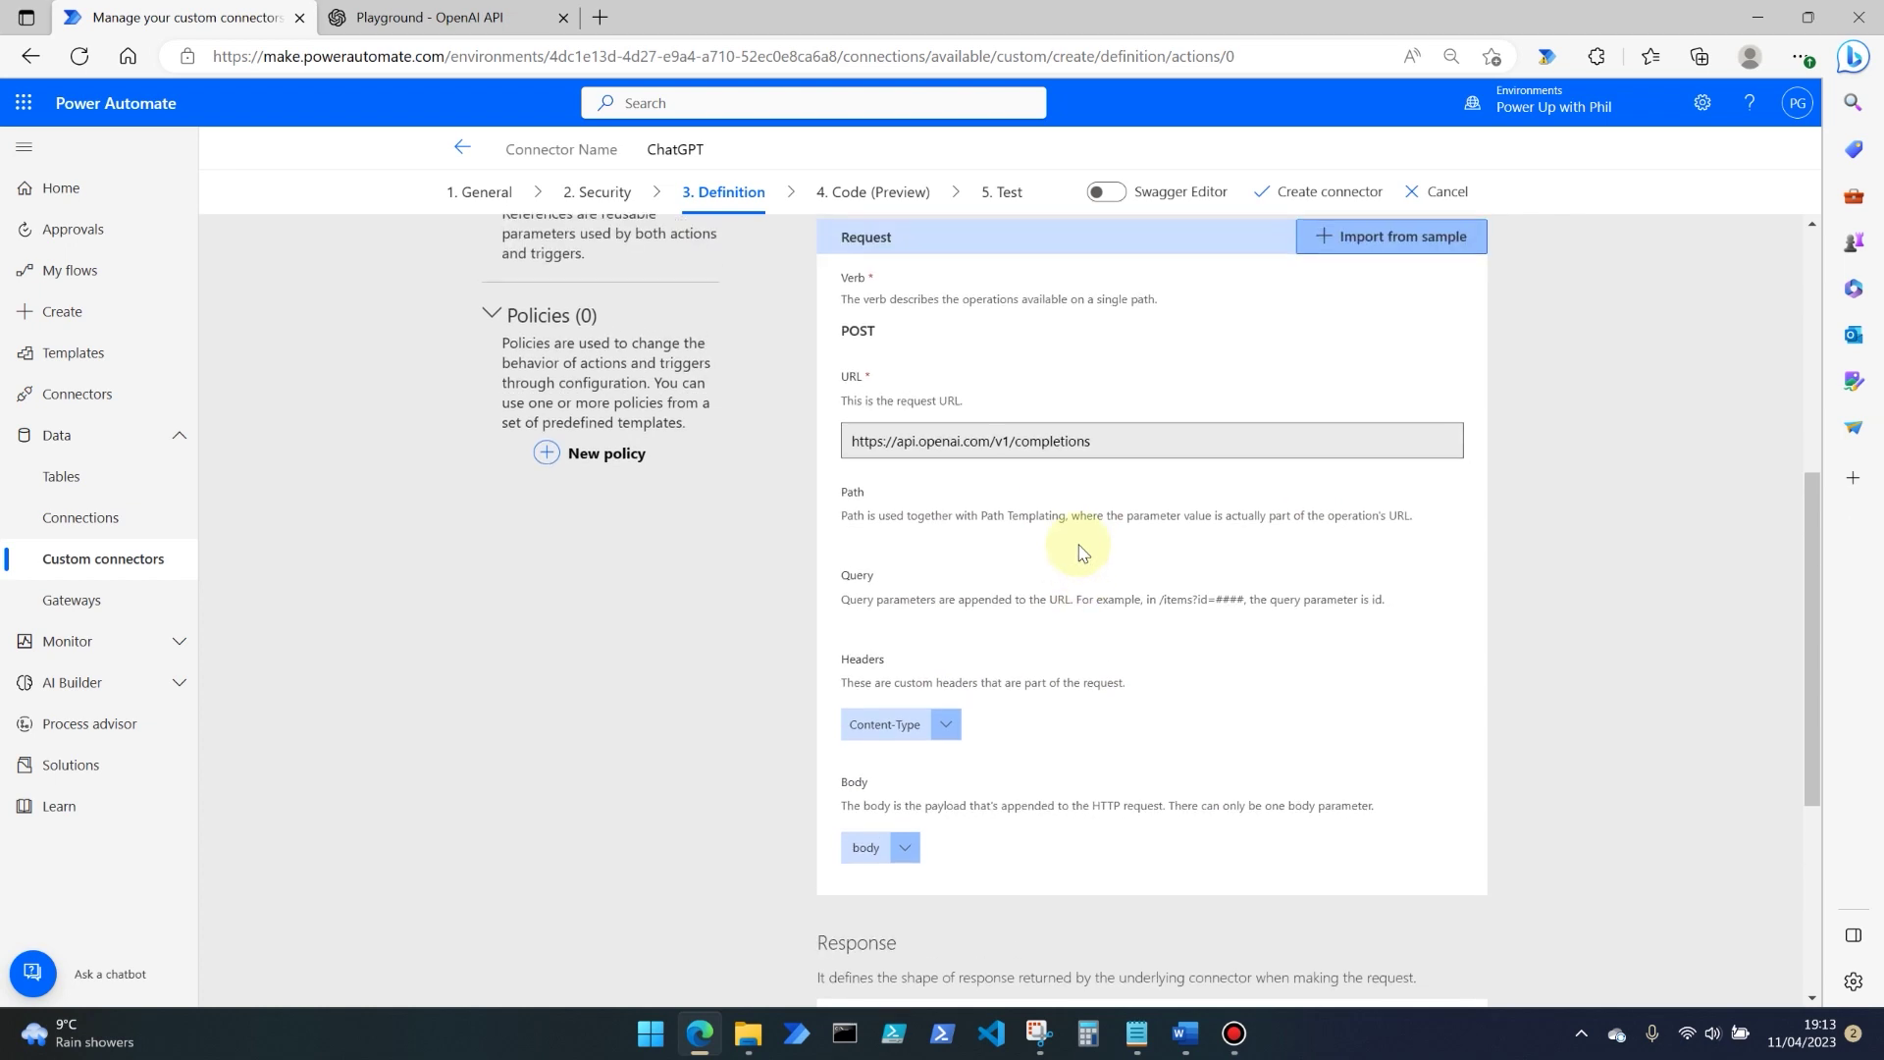
left_click(954, 731)
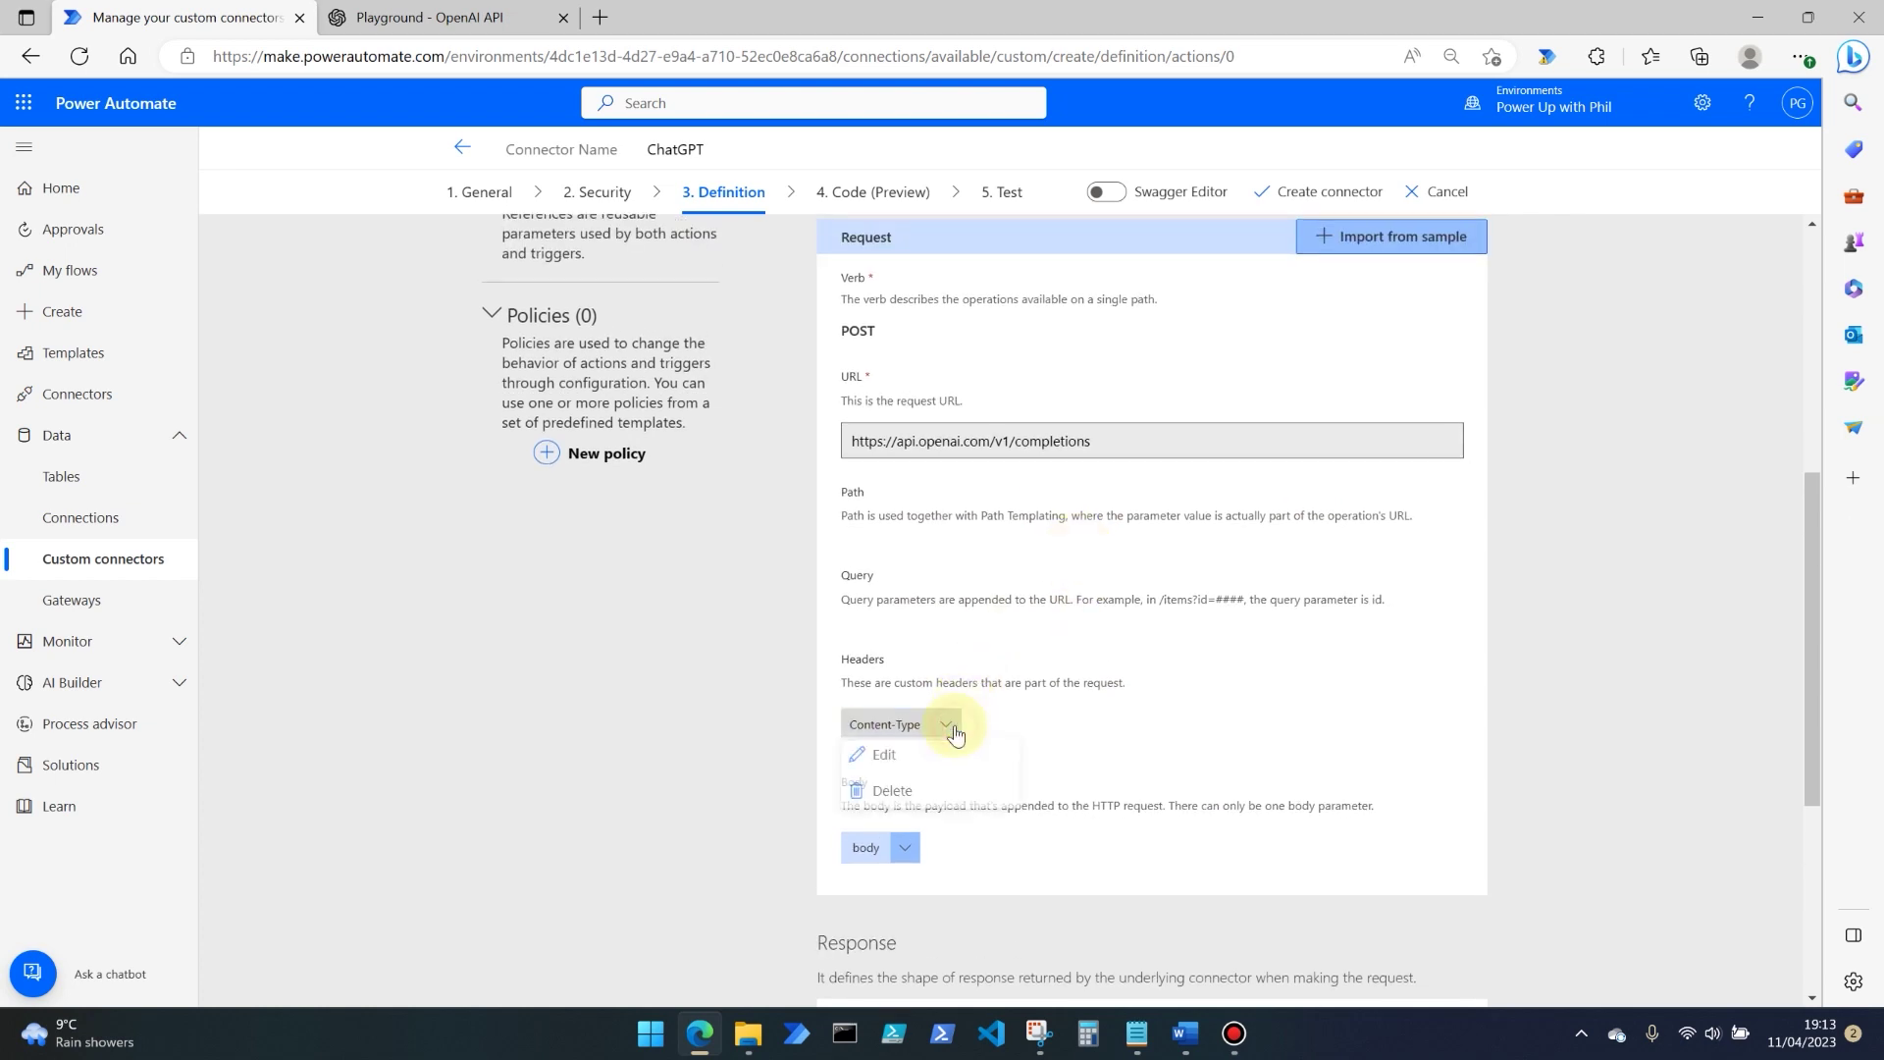
left_click(888, 754)
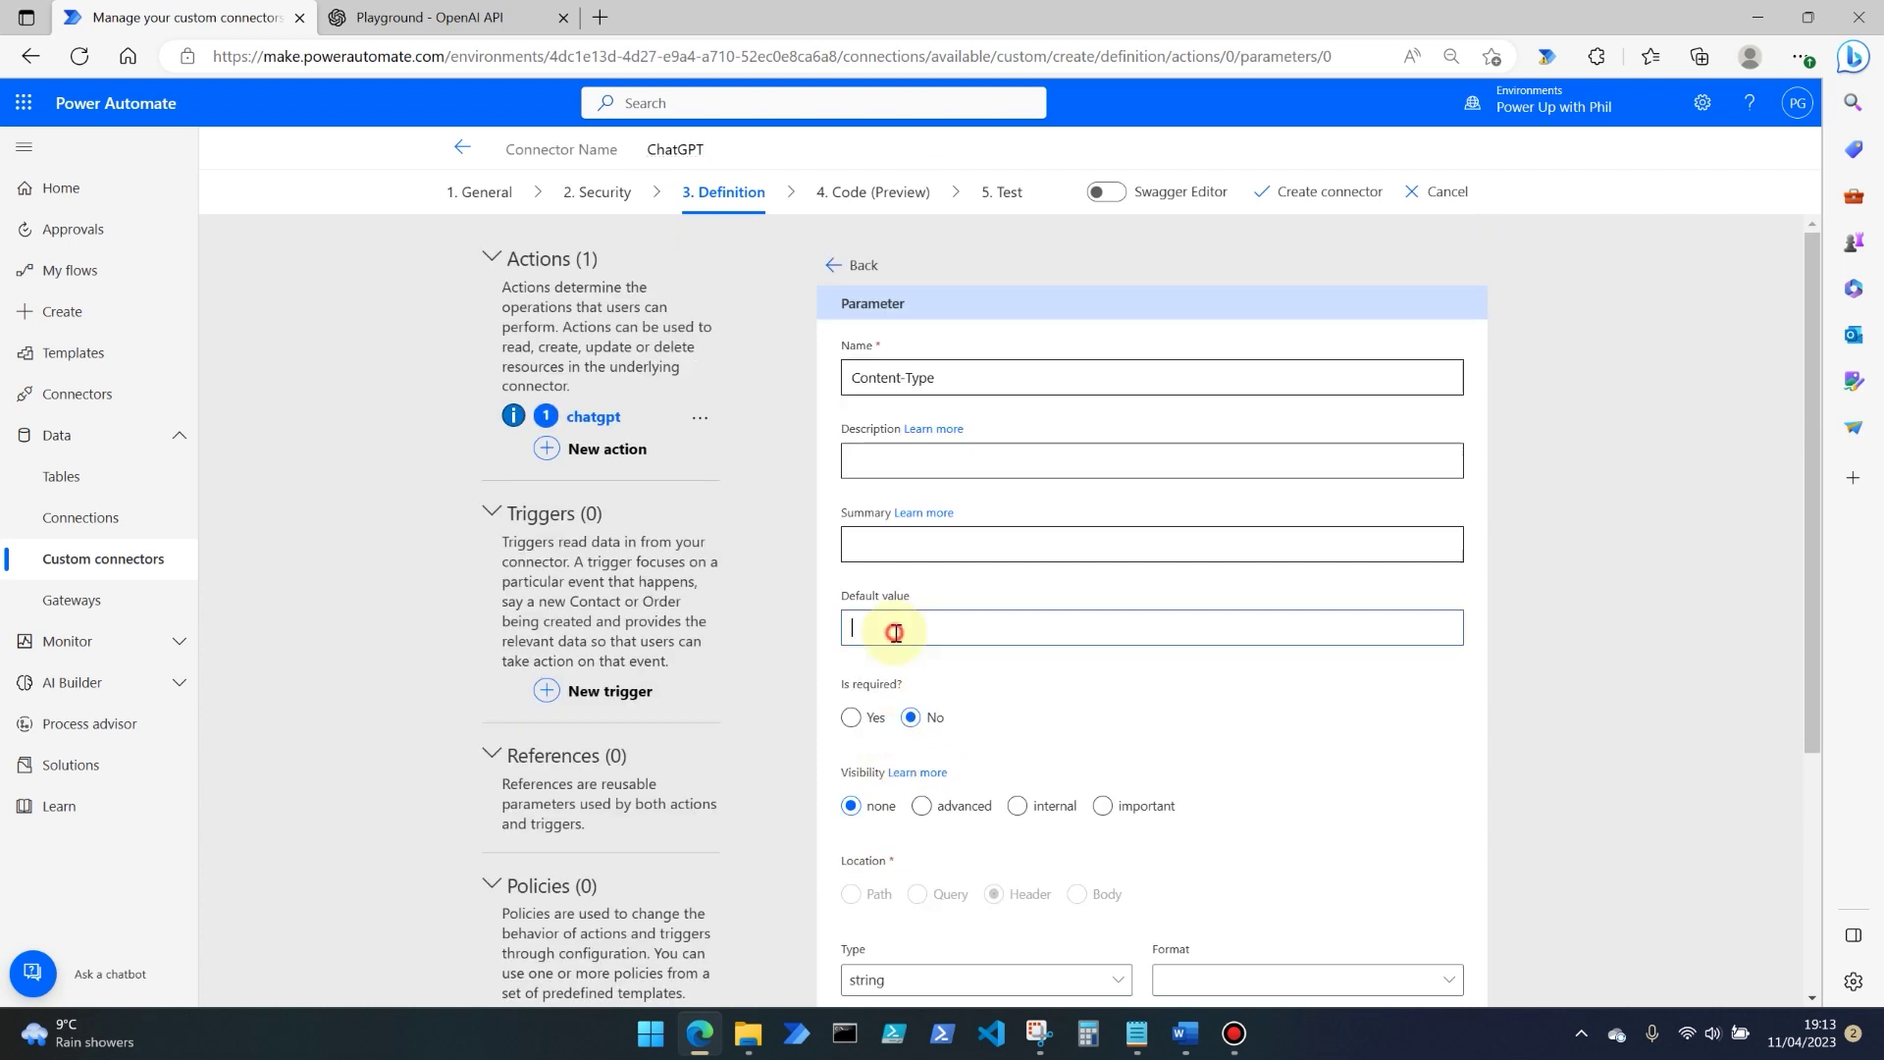
left_click(471, 17)
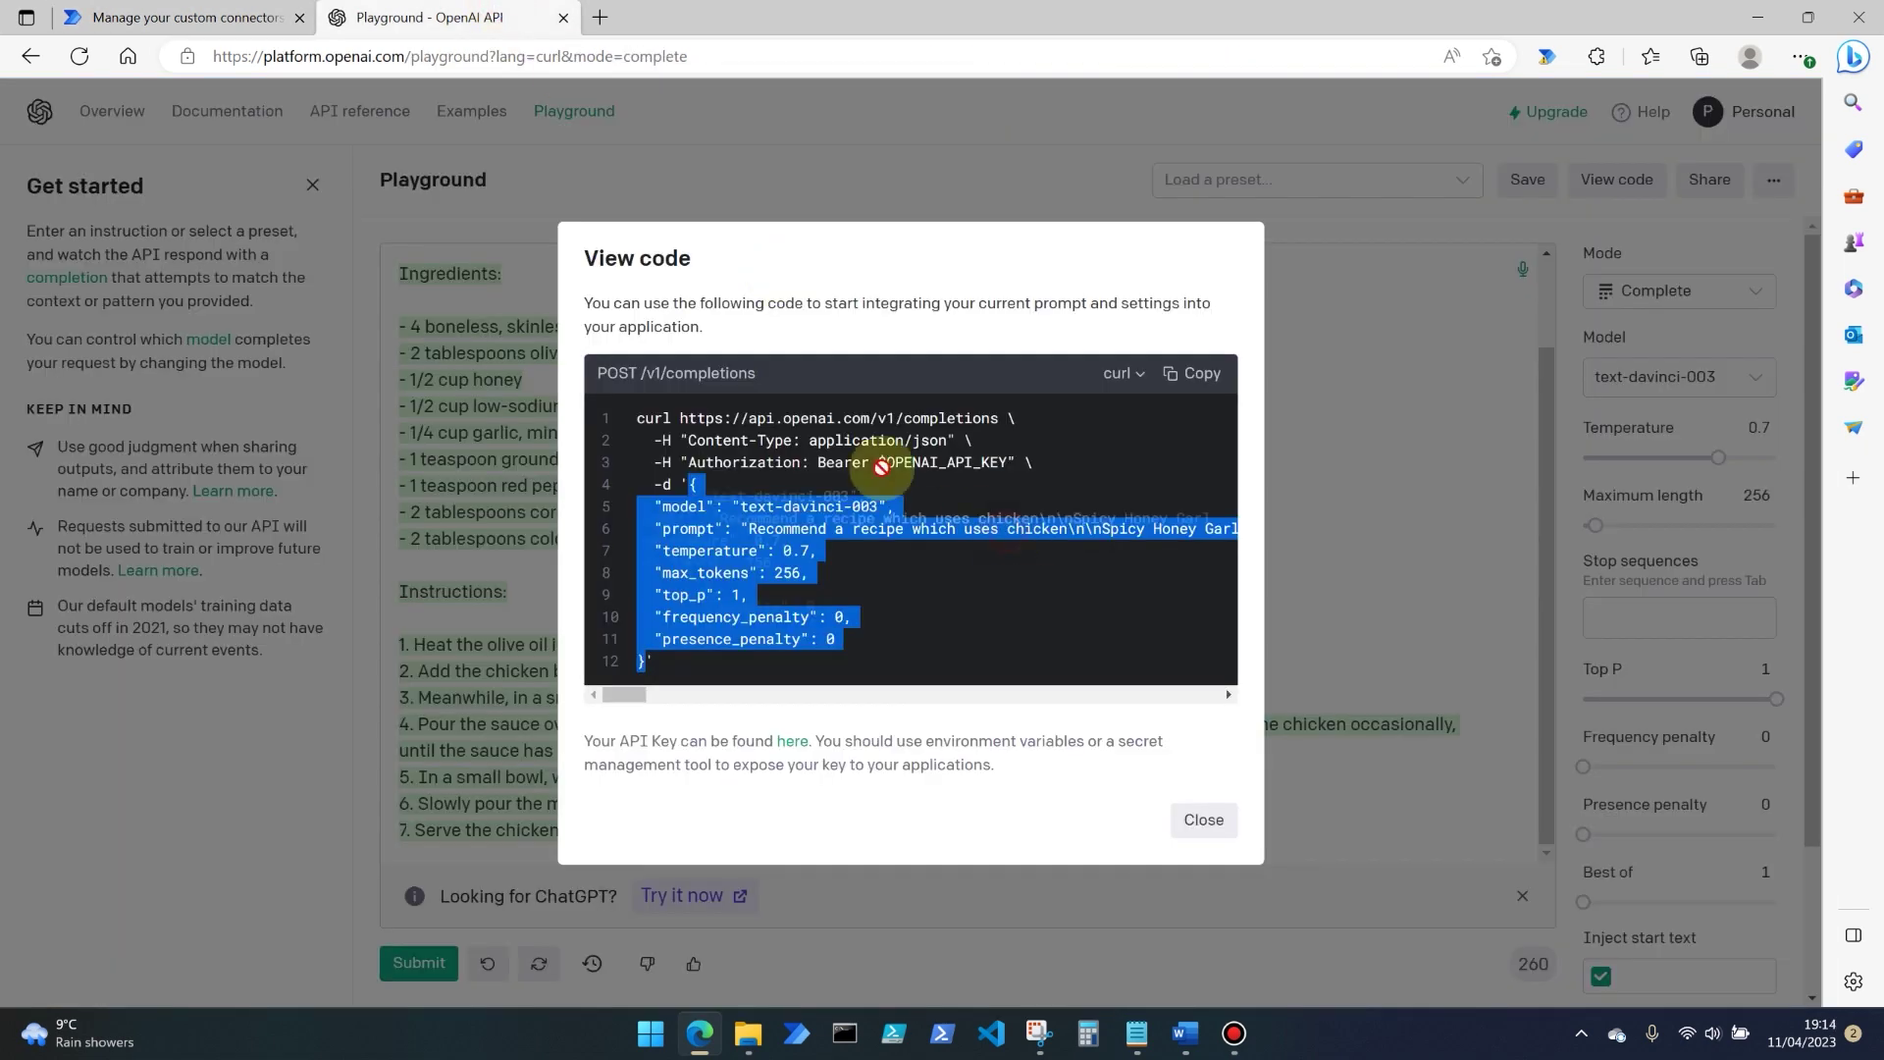
left_click(827, 443)
left_click_drag(810, 440, 948, 440)
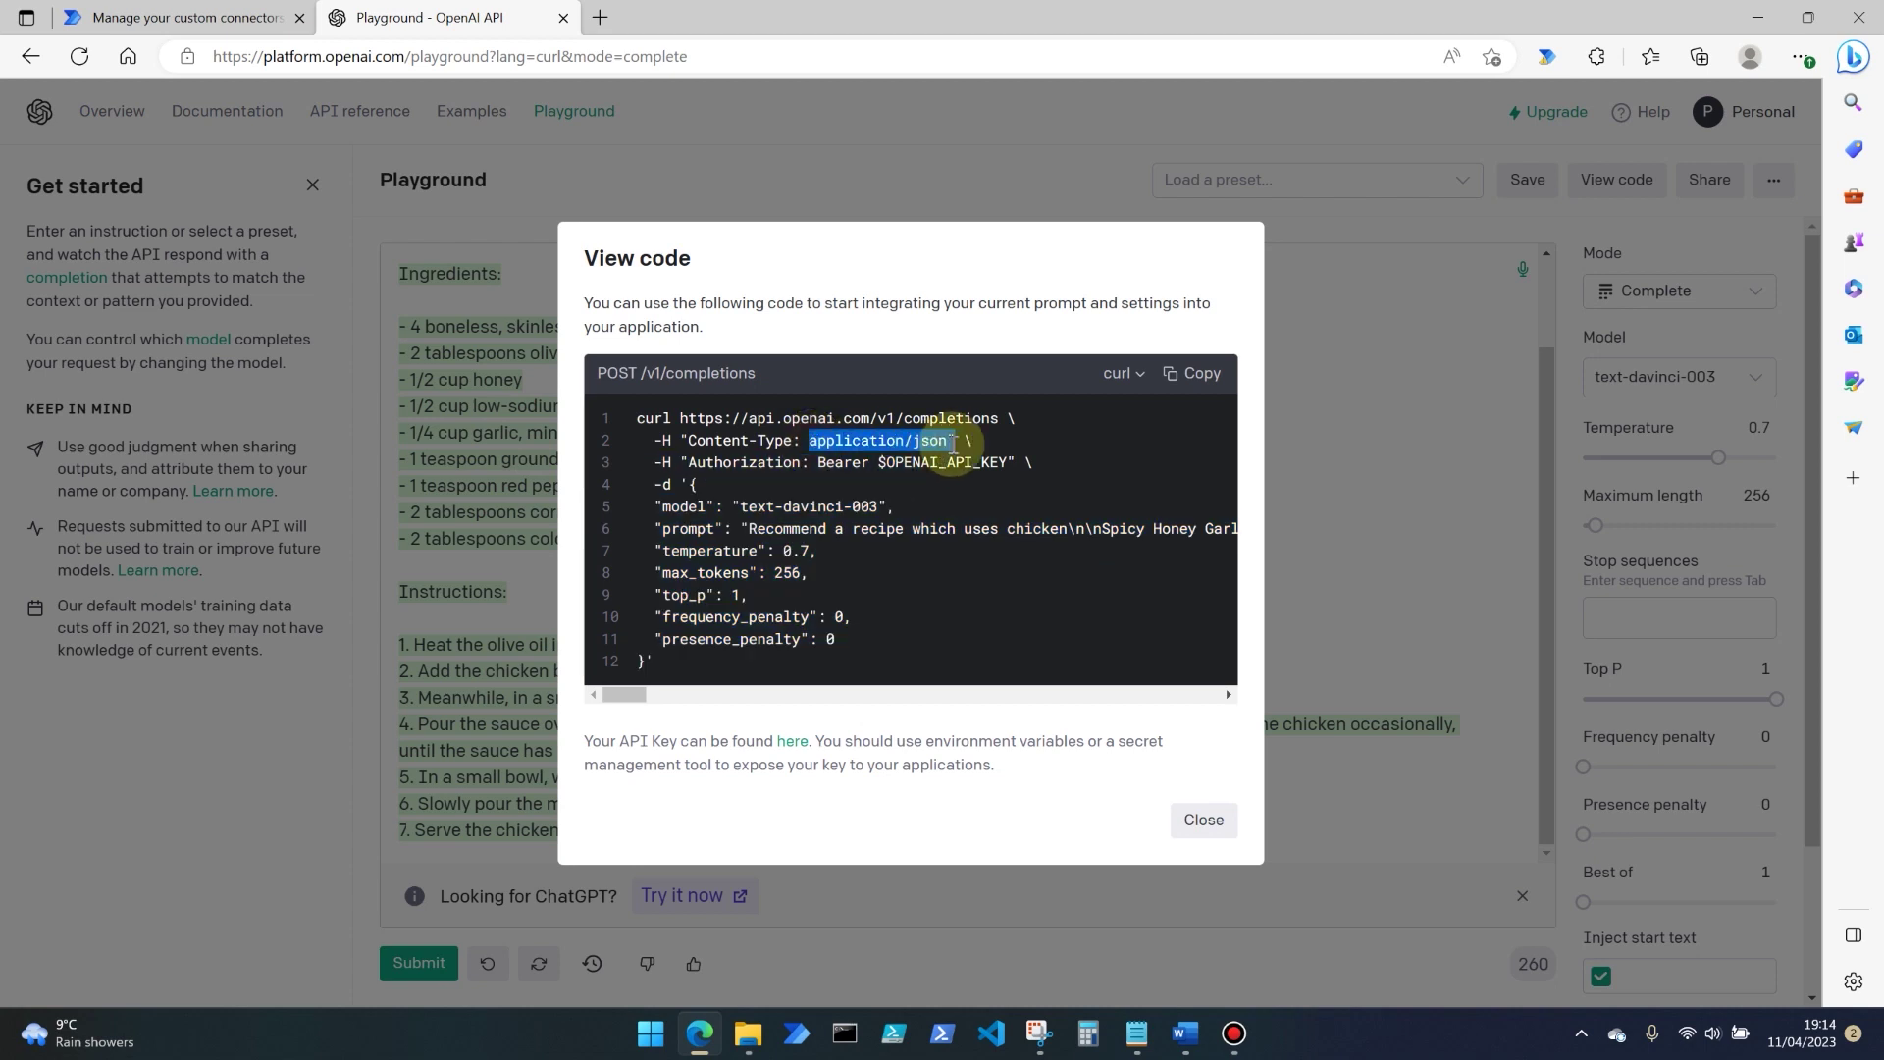
left_click(265, 14)
left_click(985, 621)
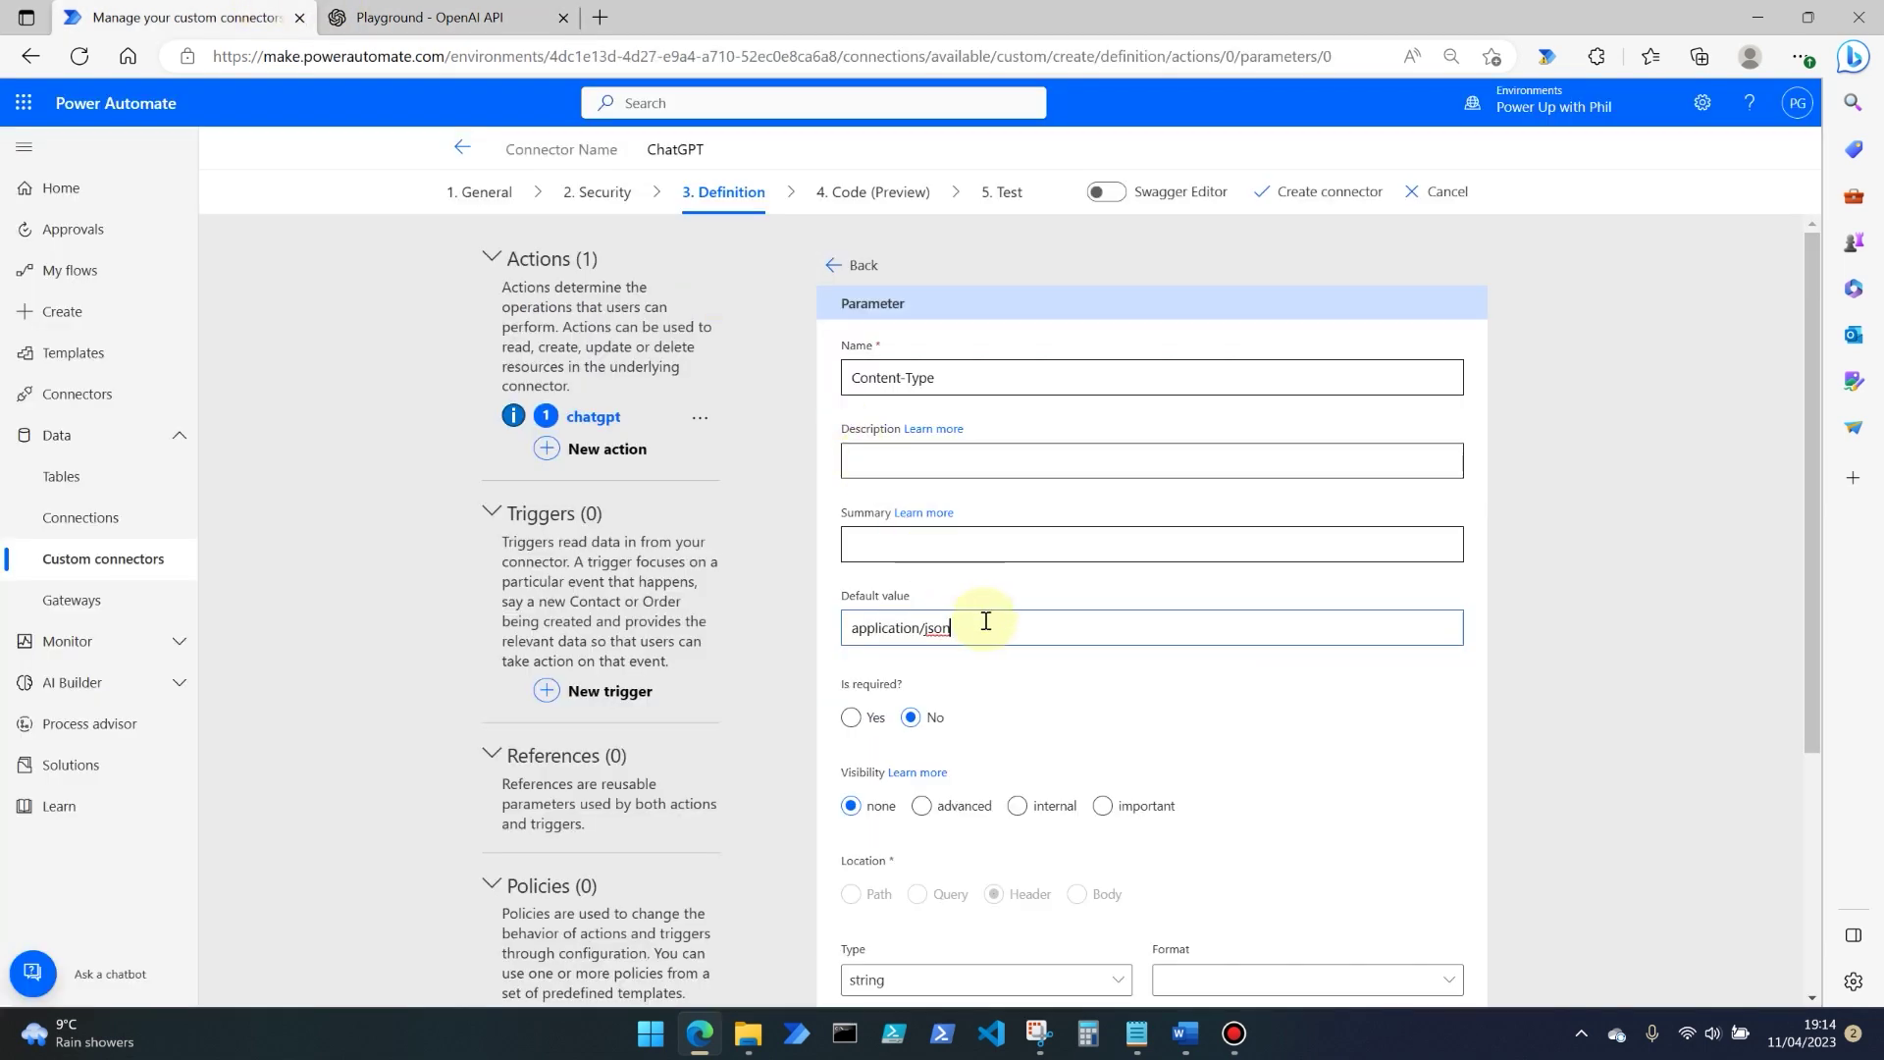
Step: Make the Content-Type header required with internal visibility, then go back to the action
scroll(1482, 714, "down", 1)
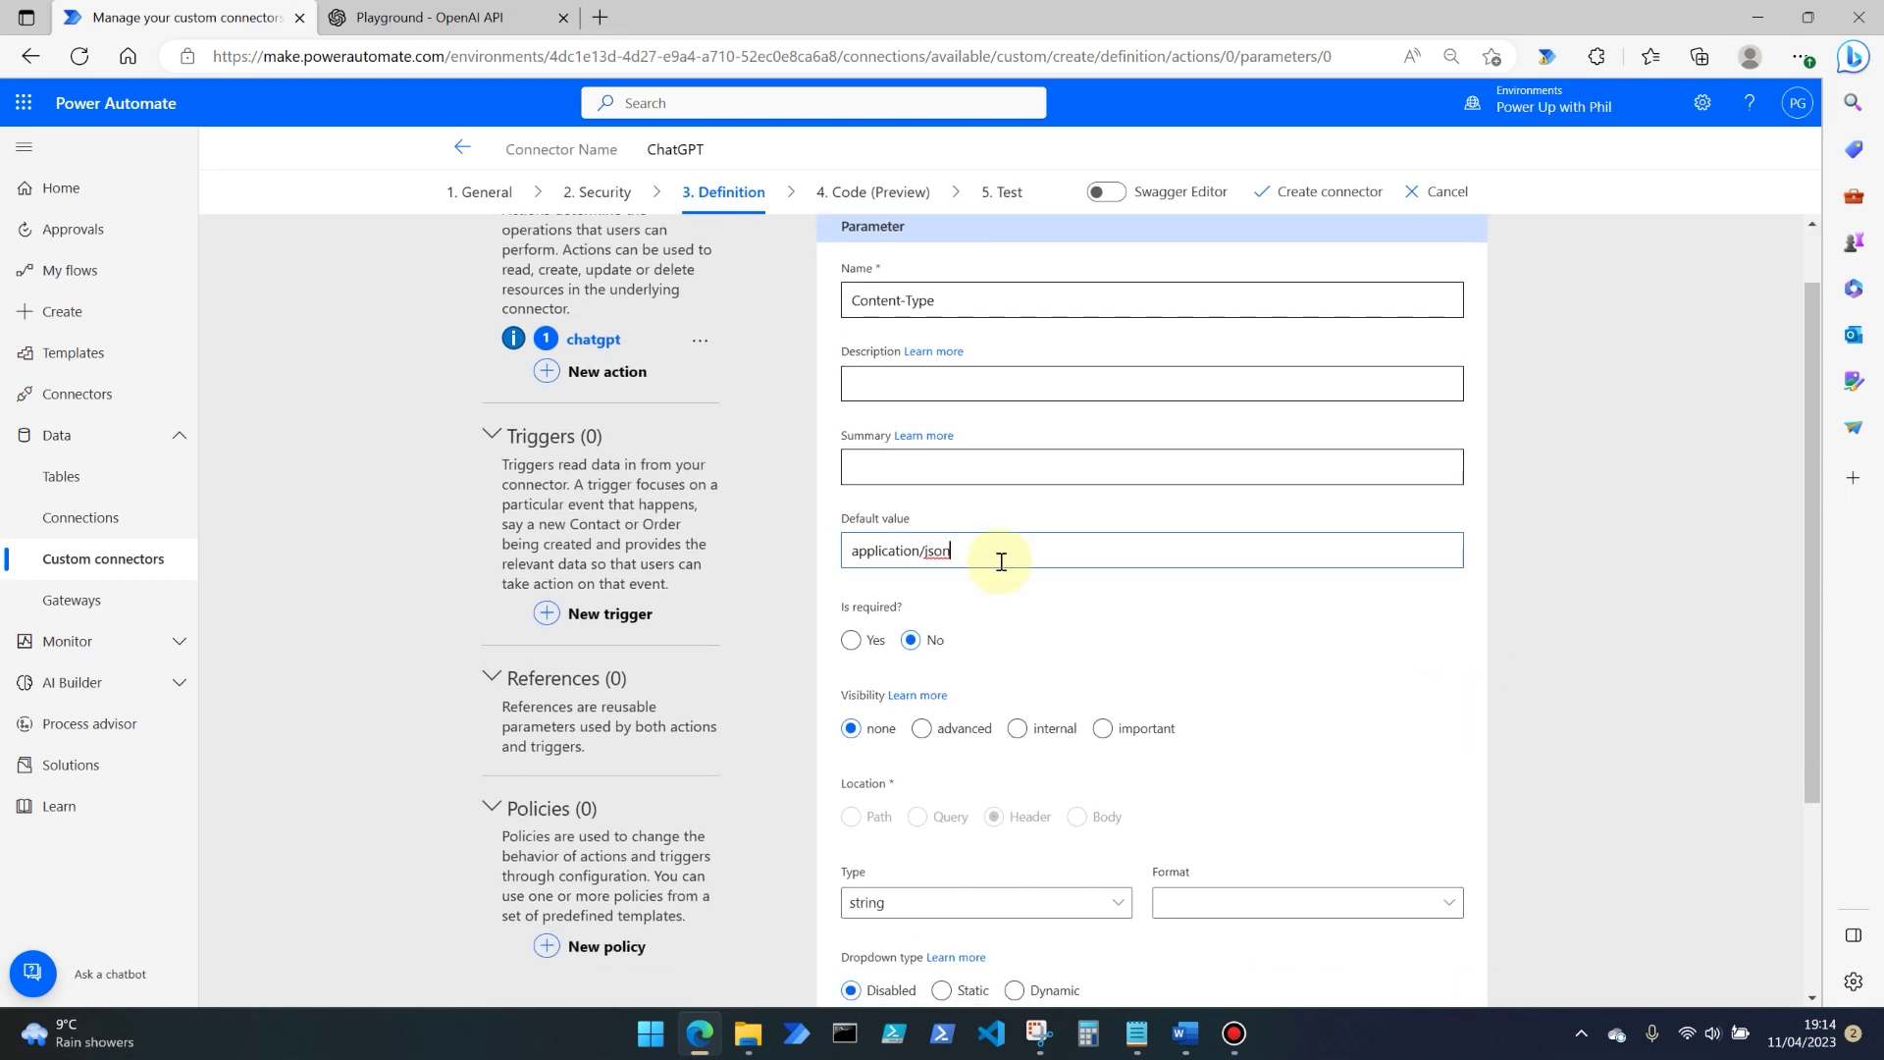
left_click(850, 639)
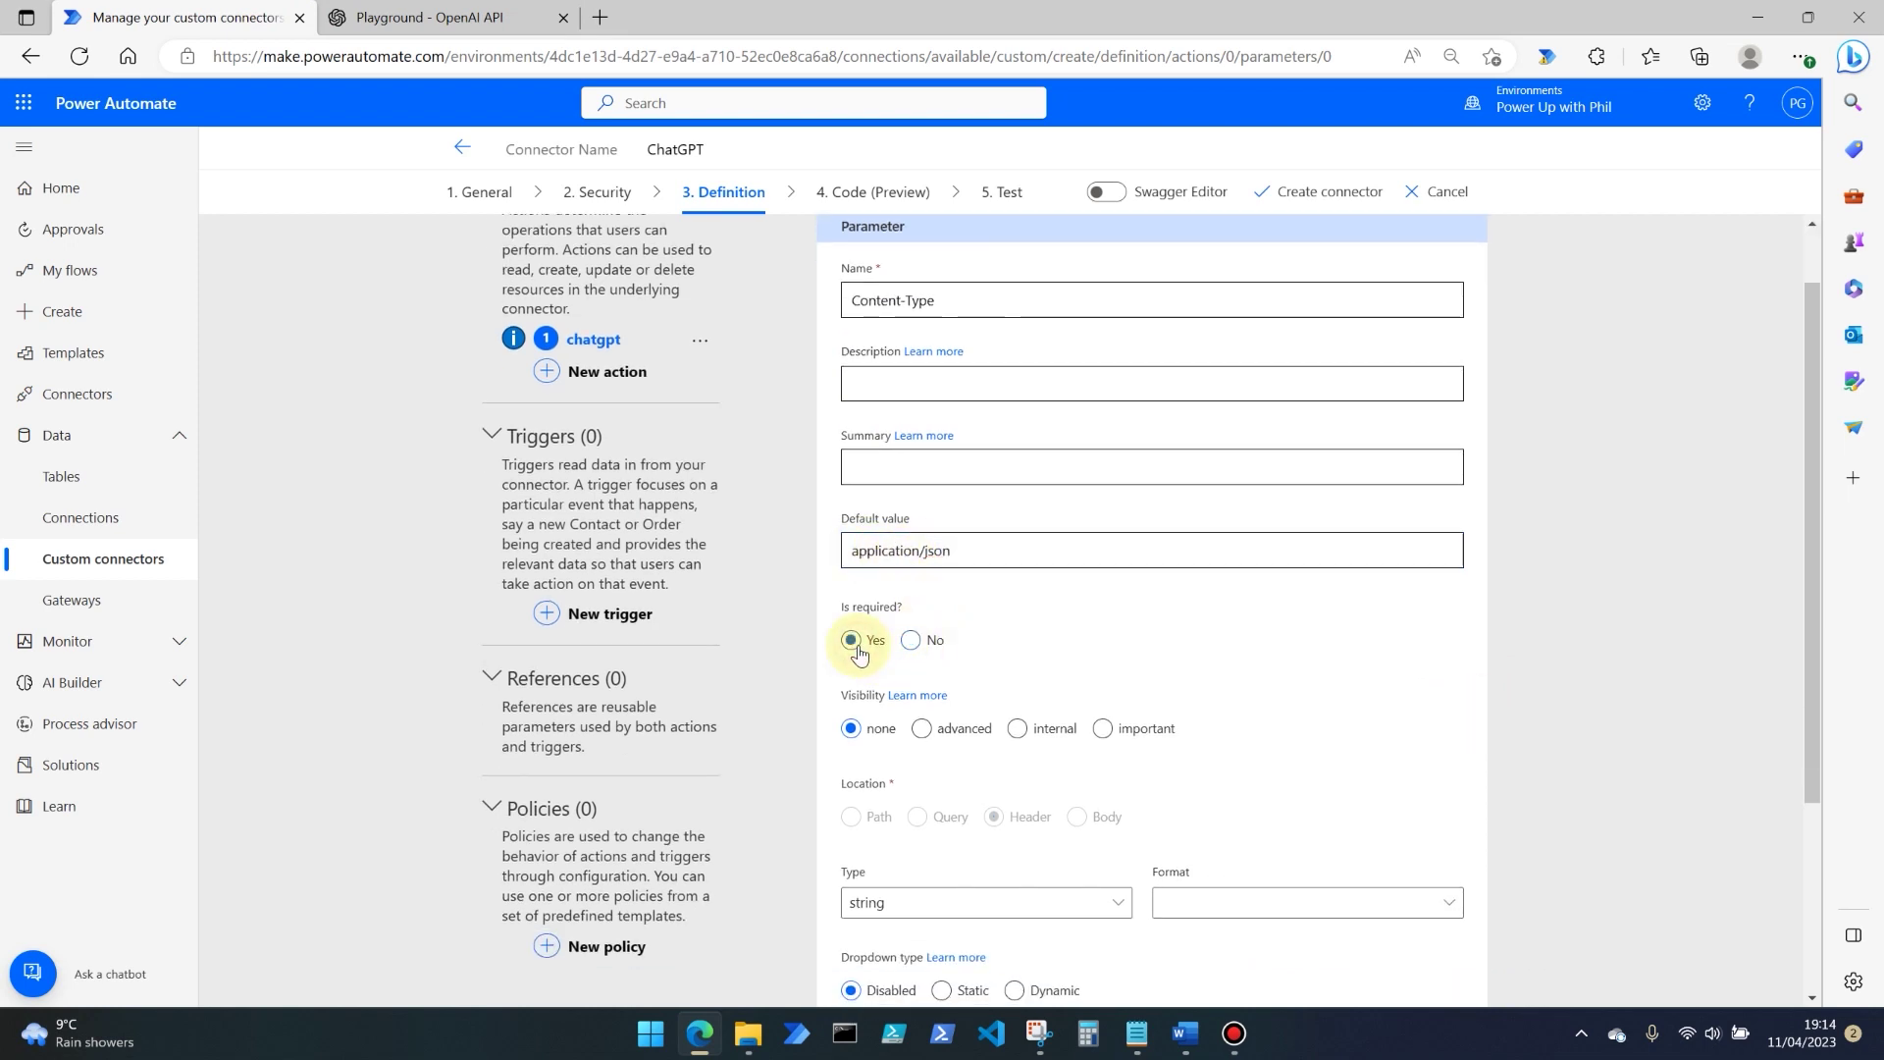
left_click(1017, 730)
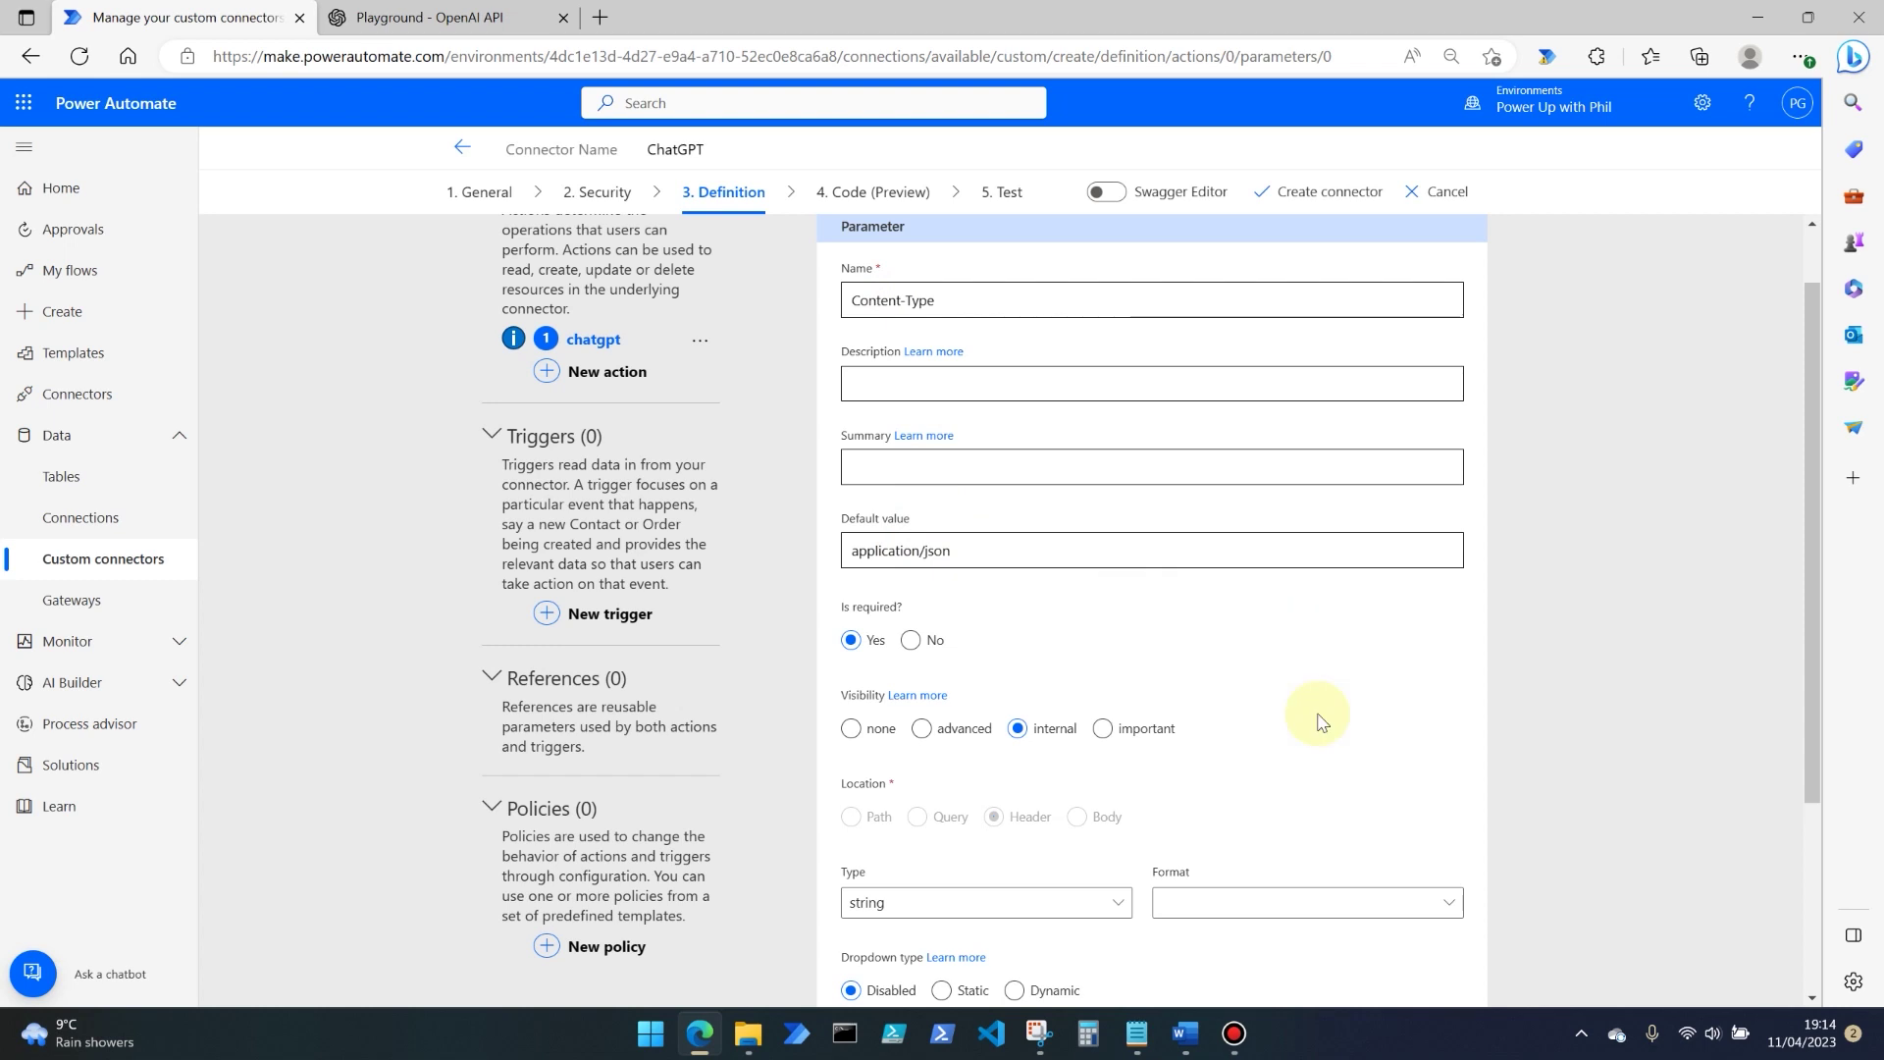
scroll(1320, 723, "down", 2)
scroll(1320, 723, "up", 3)
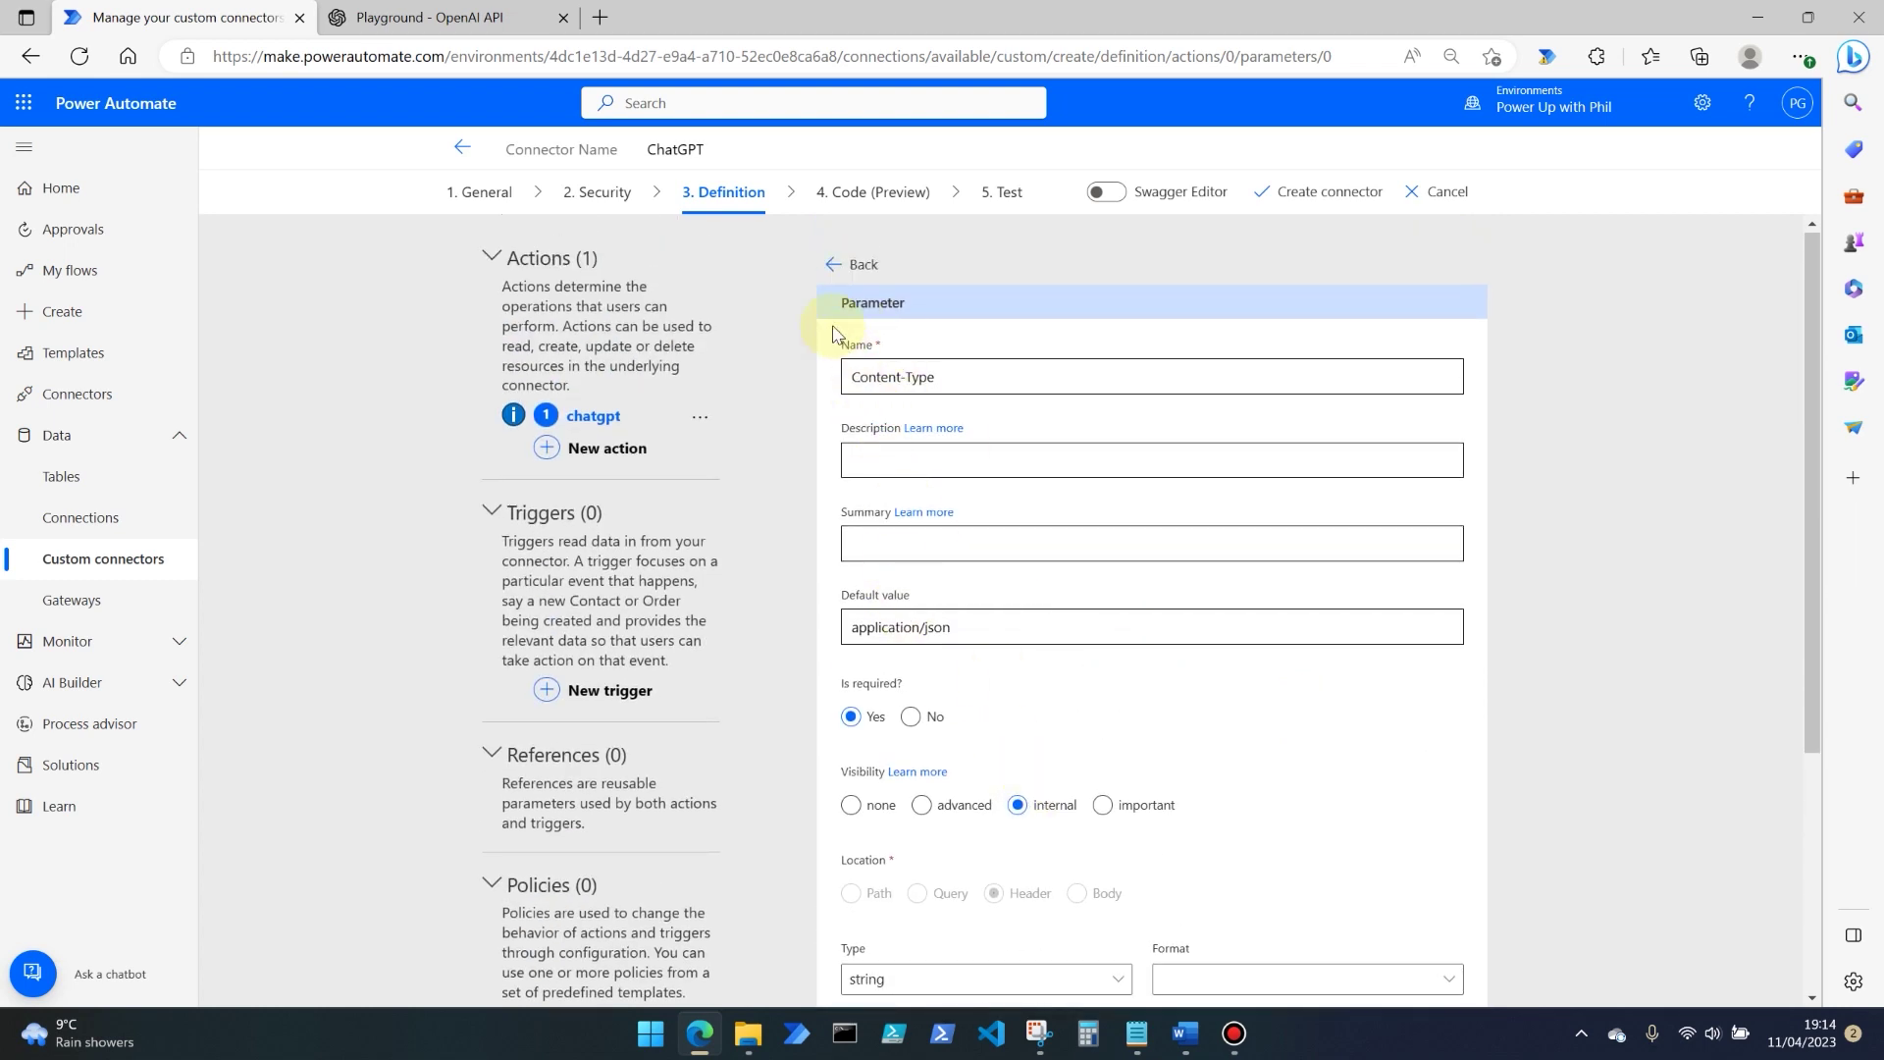
left_click(836, 275)
Step: Edit the request body parameter and make its frequency_penalty property required
scroll(1373, 736, "down", 6)
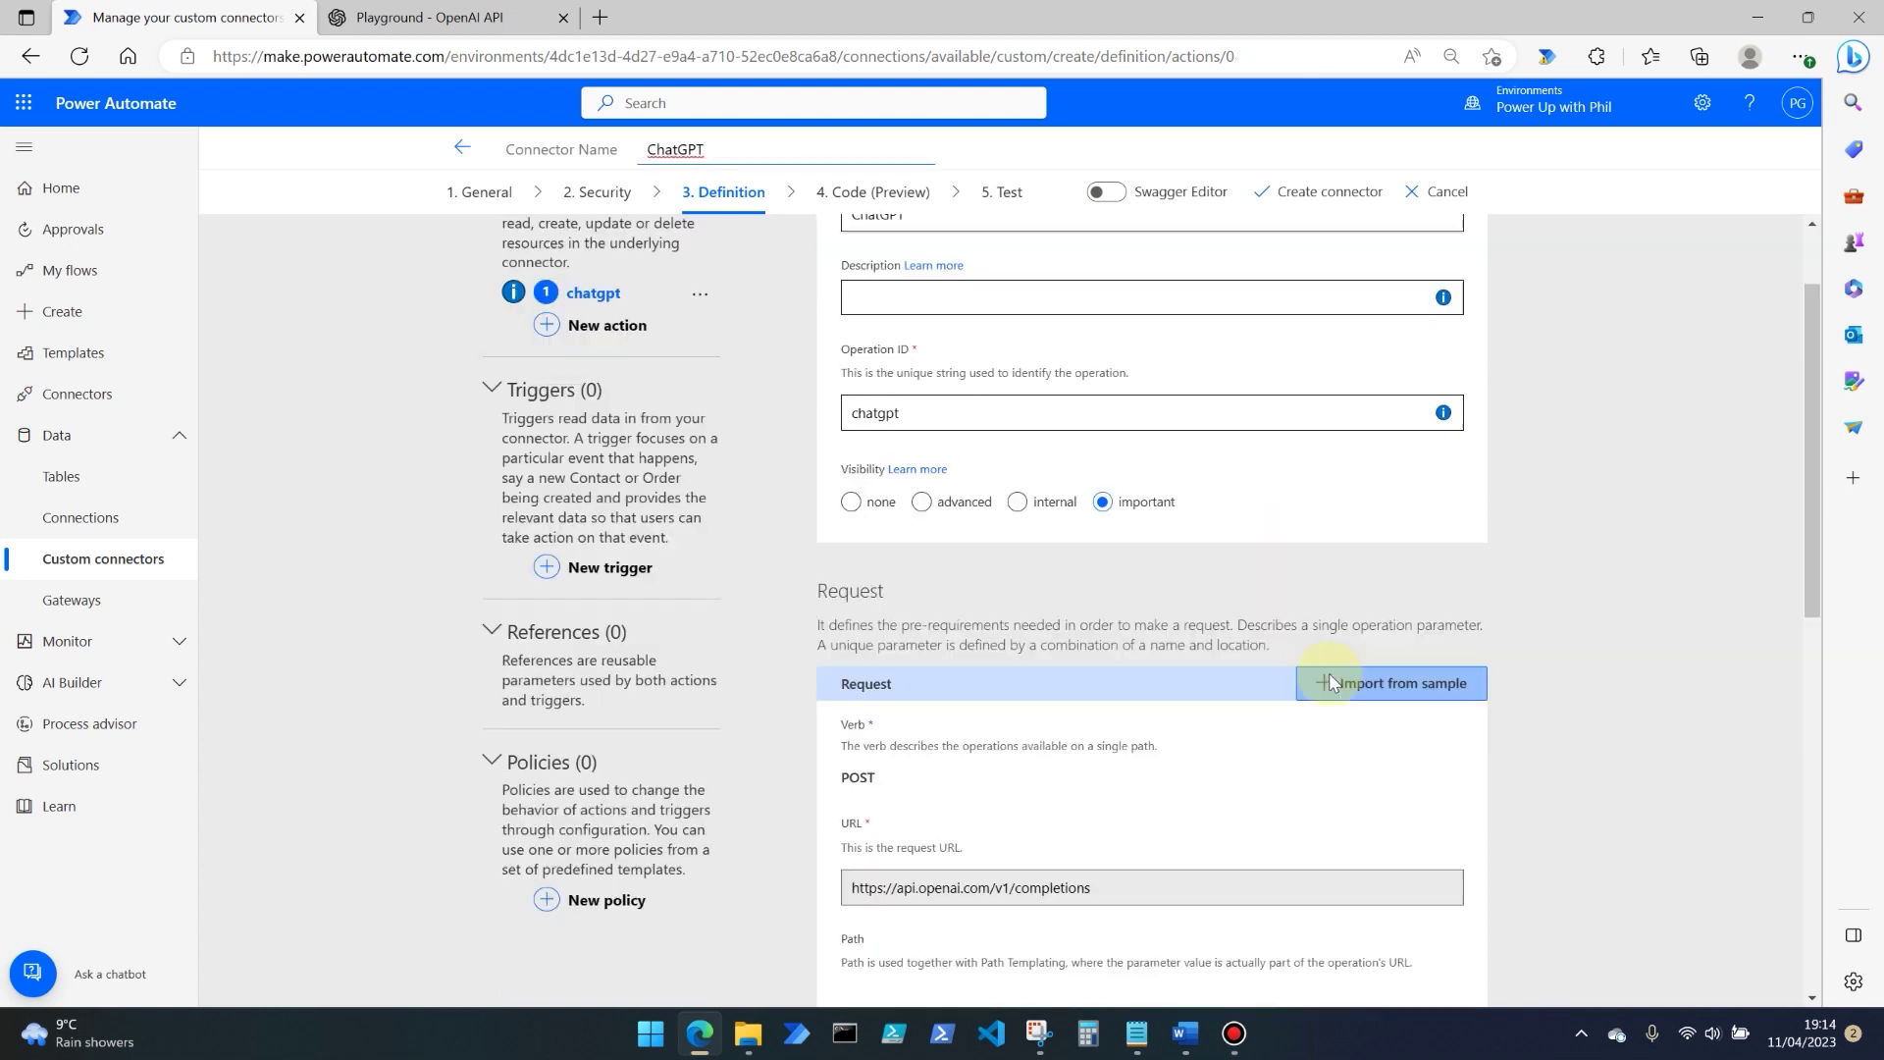
left_click(906, 932)
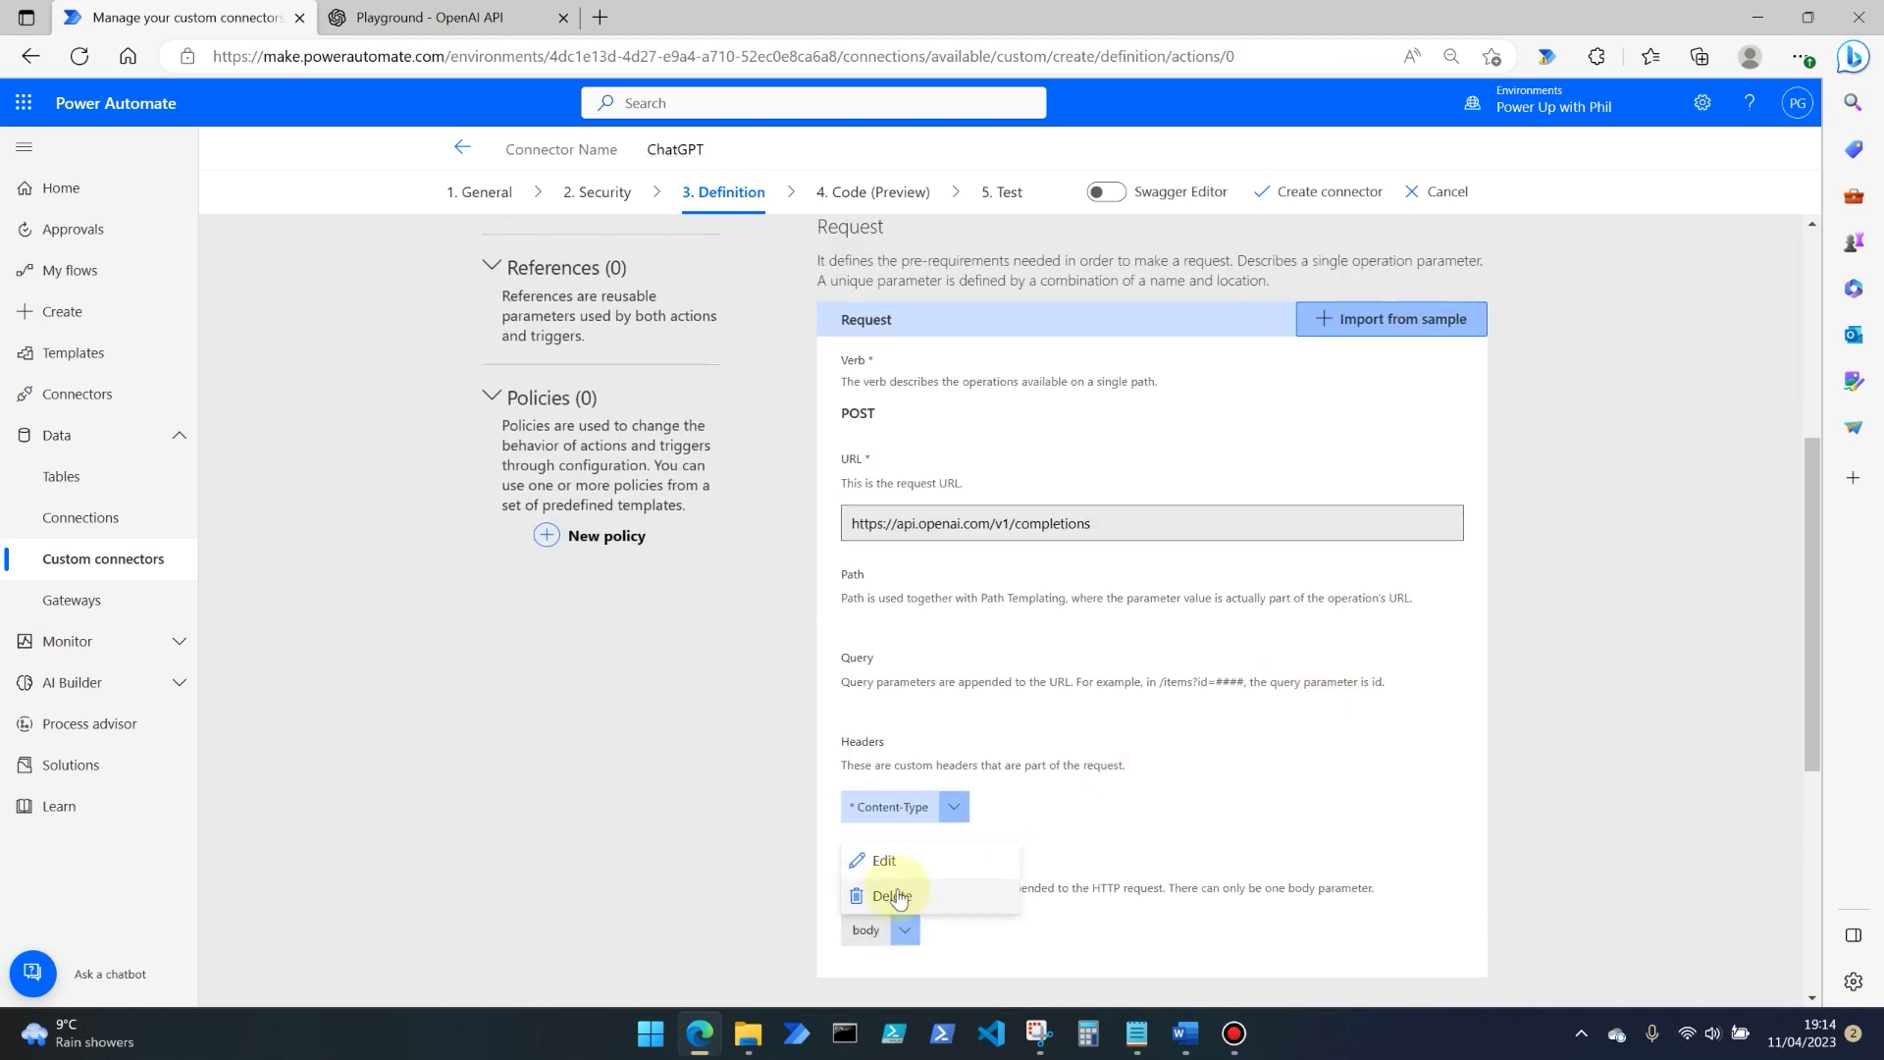
left_click(886, 861)
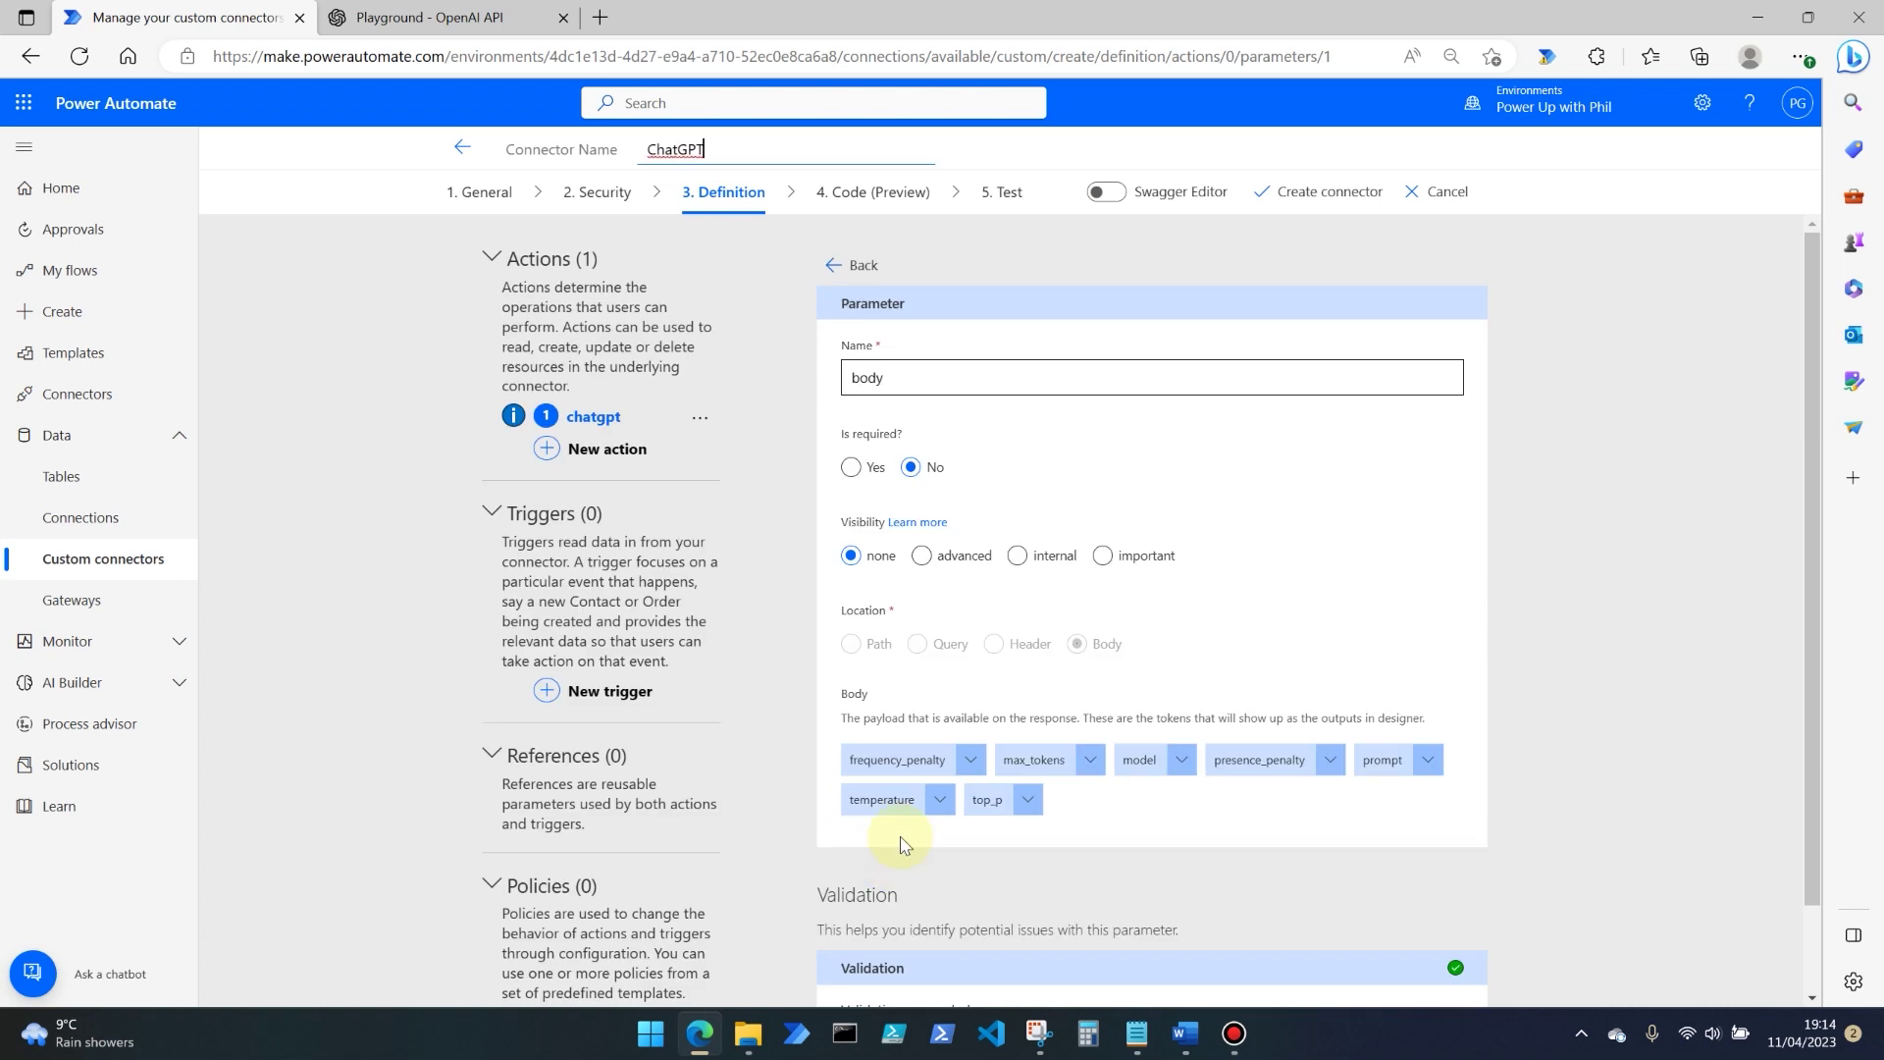
scroll(1418, 663, "down", 1)
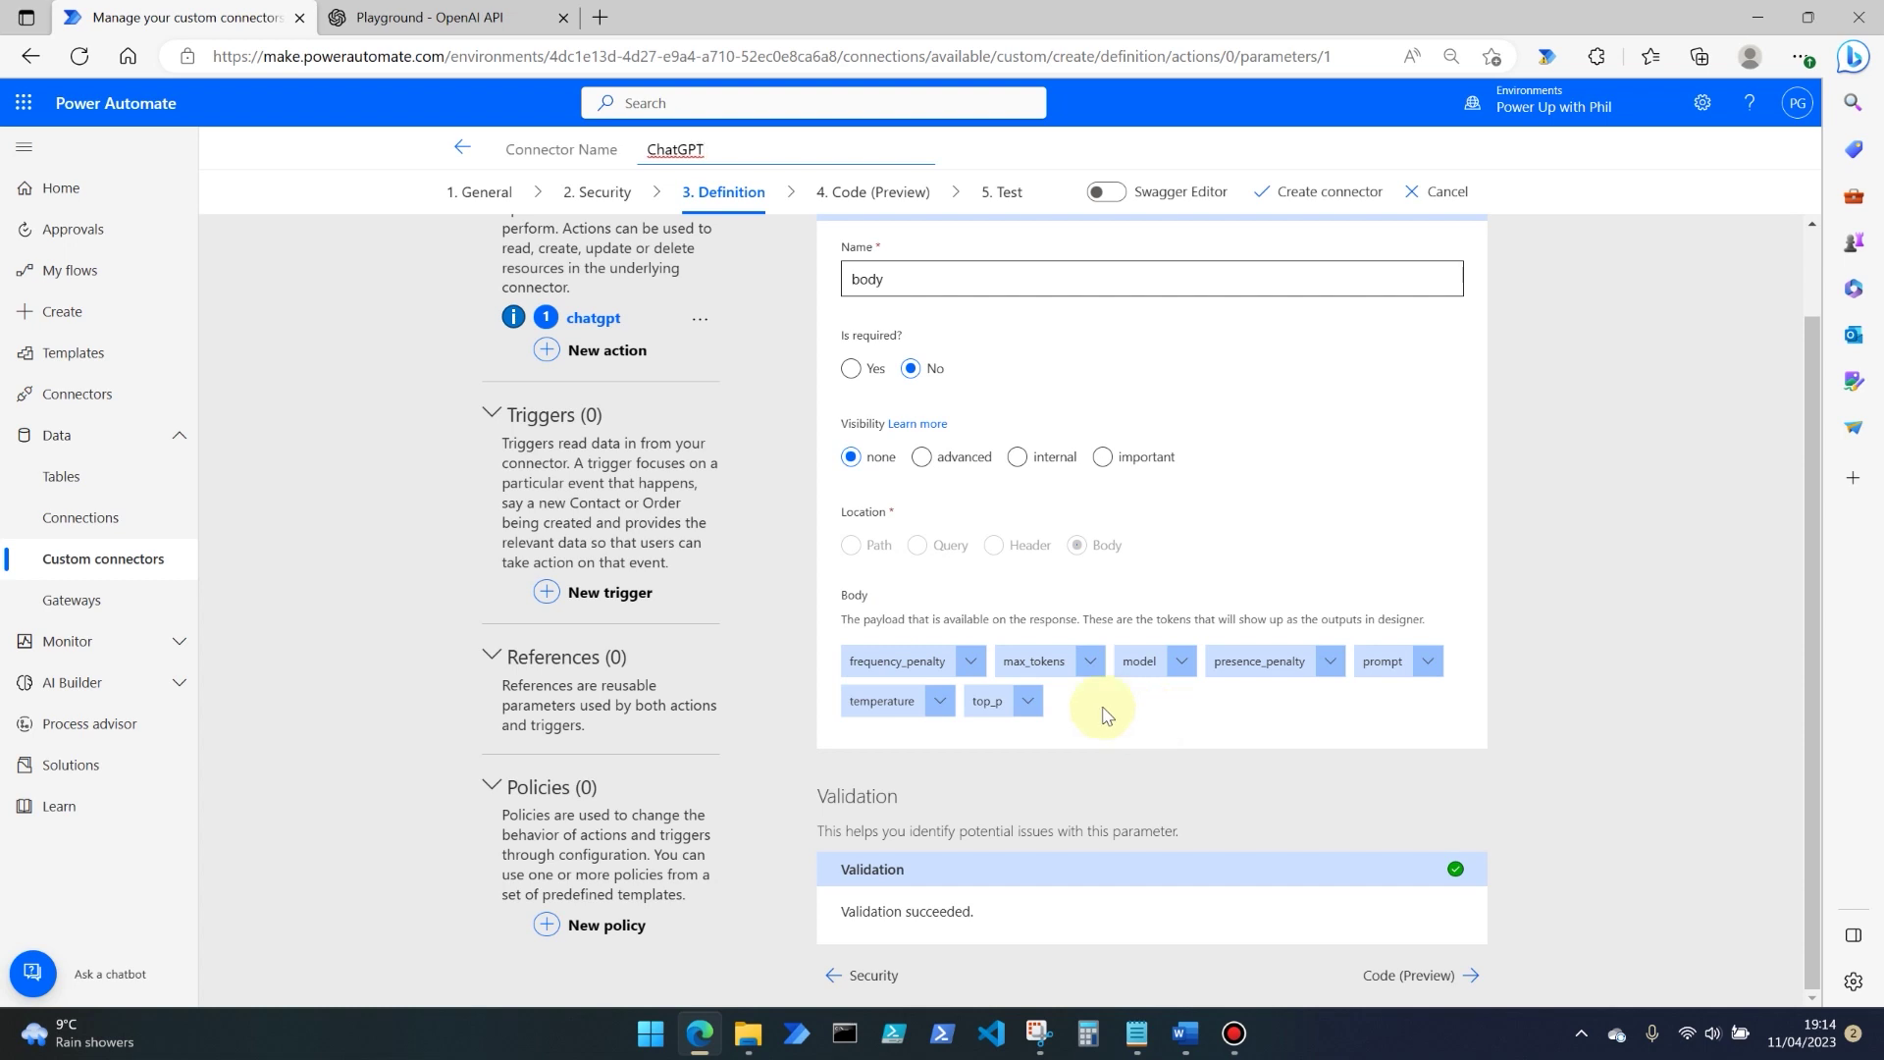
left_click(975, 663)
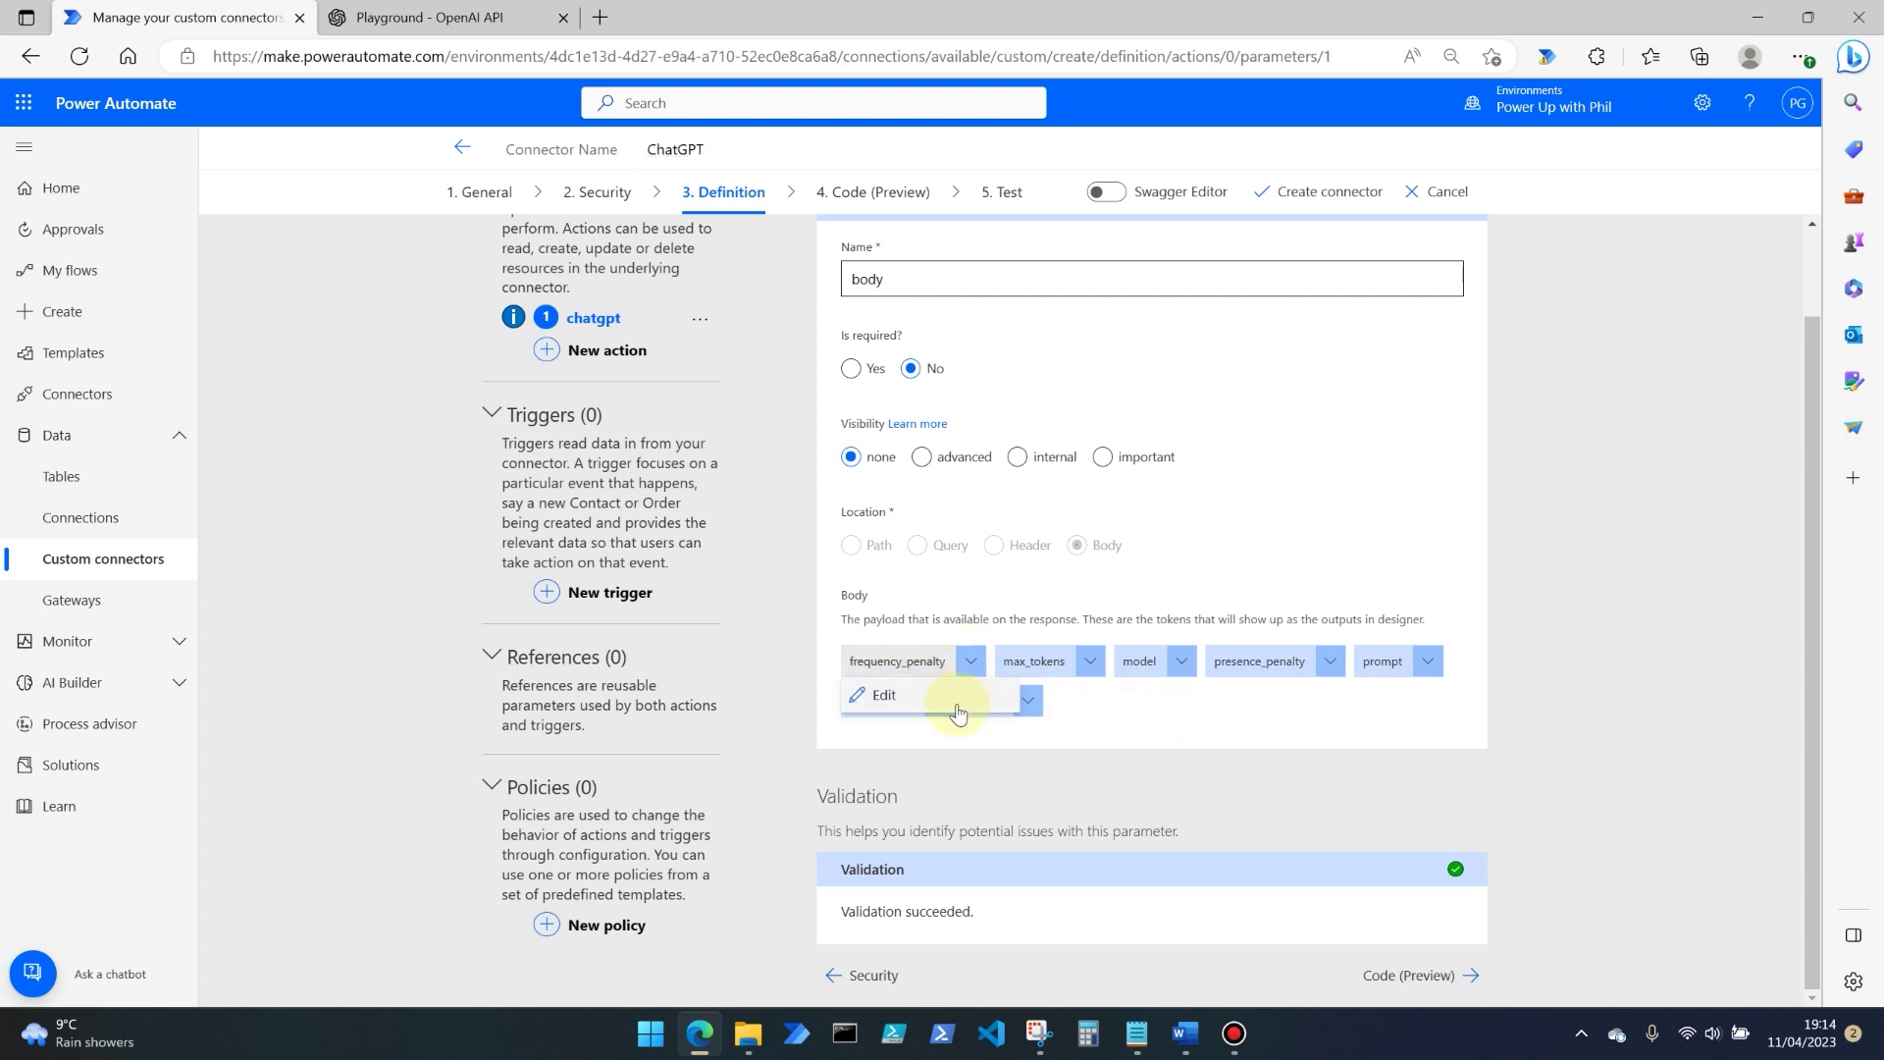
left_click(958, 700)
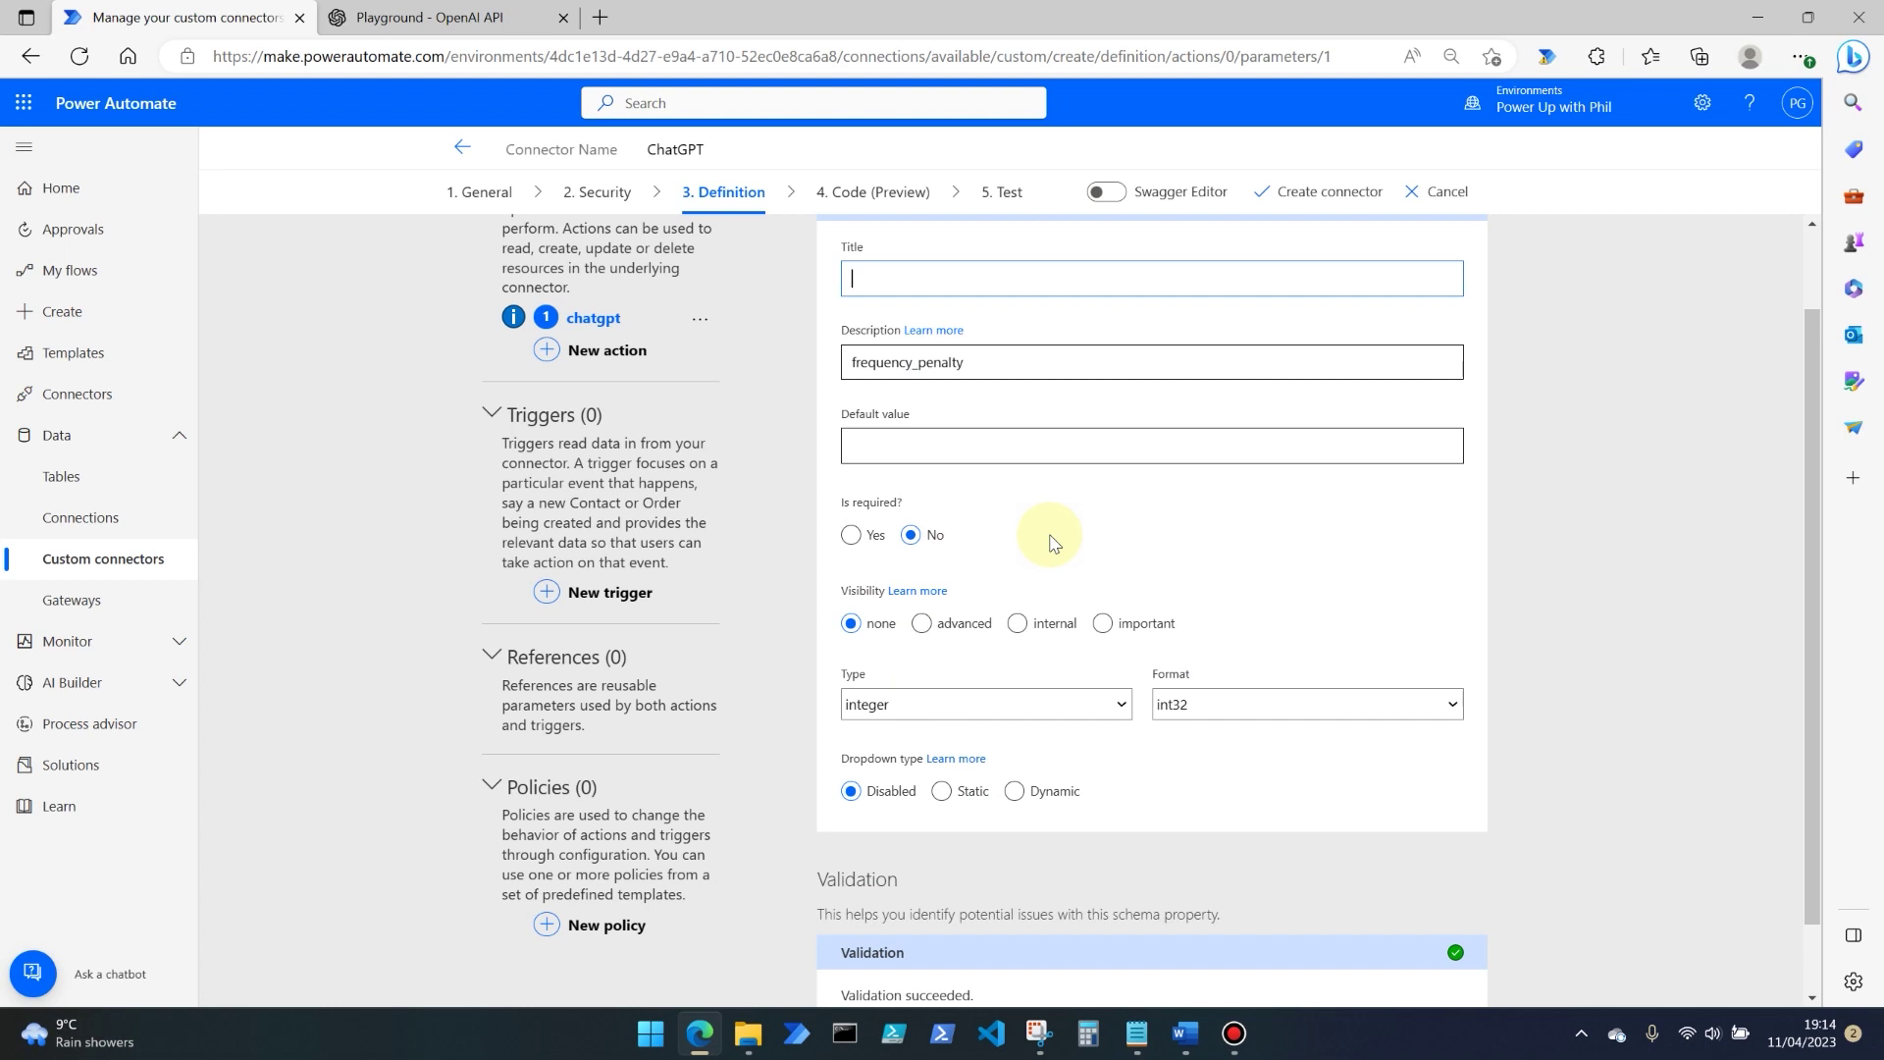
left_click(912, 438)
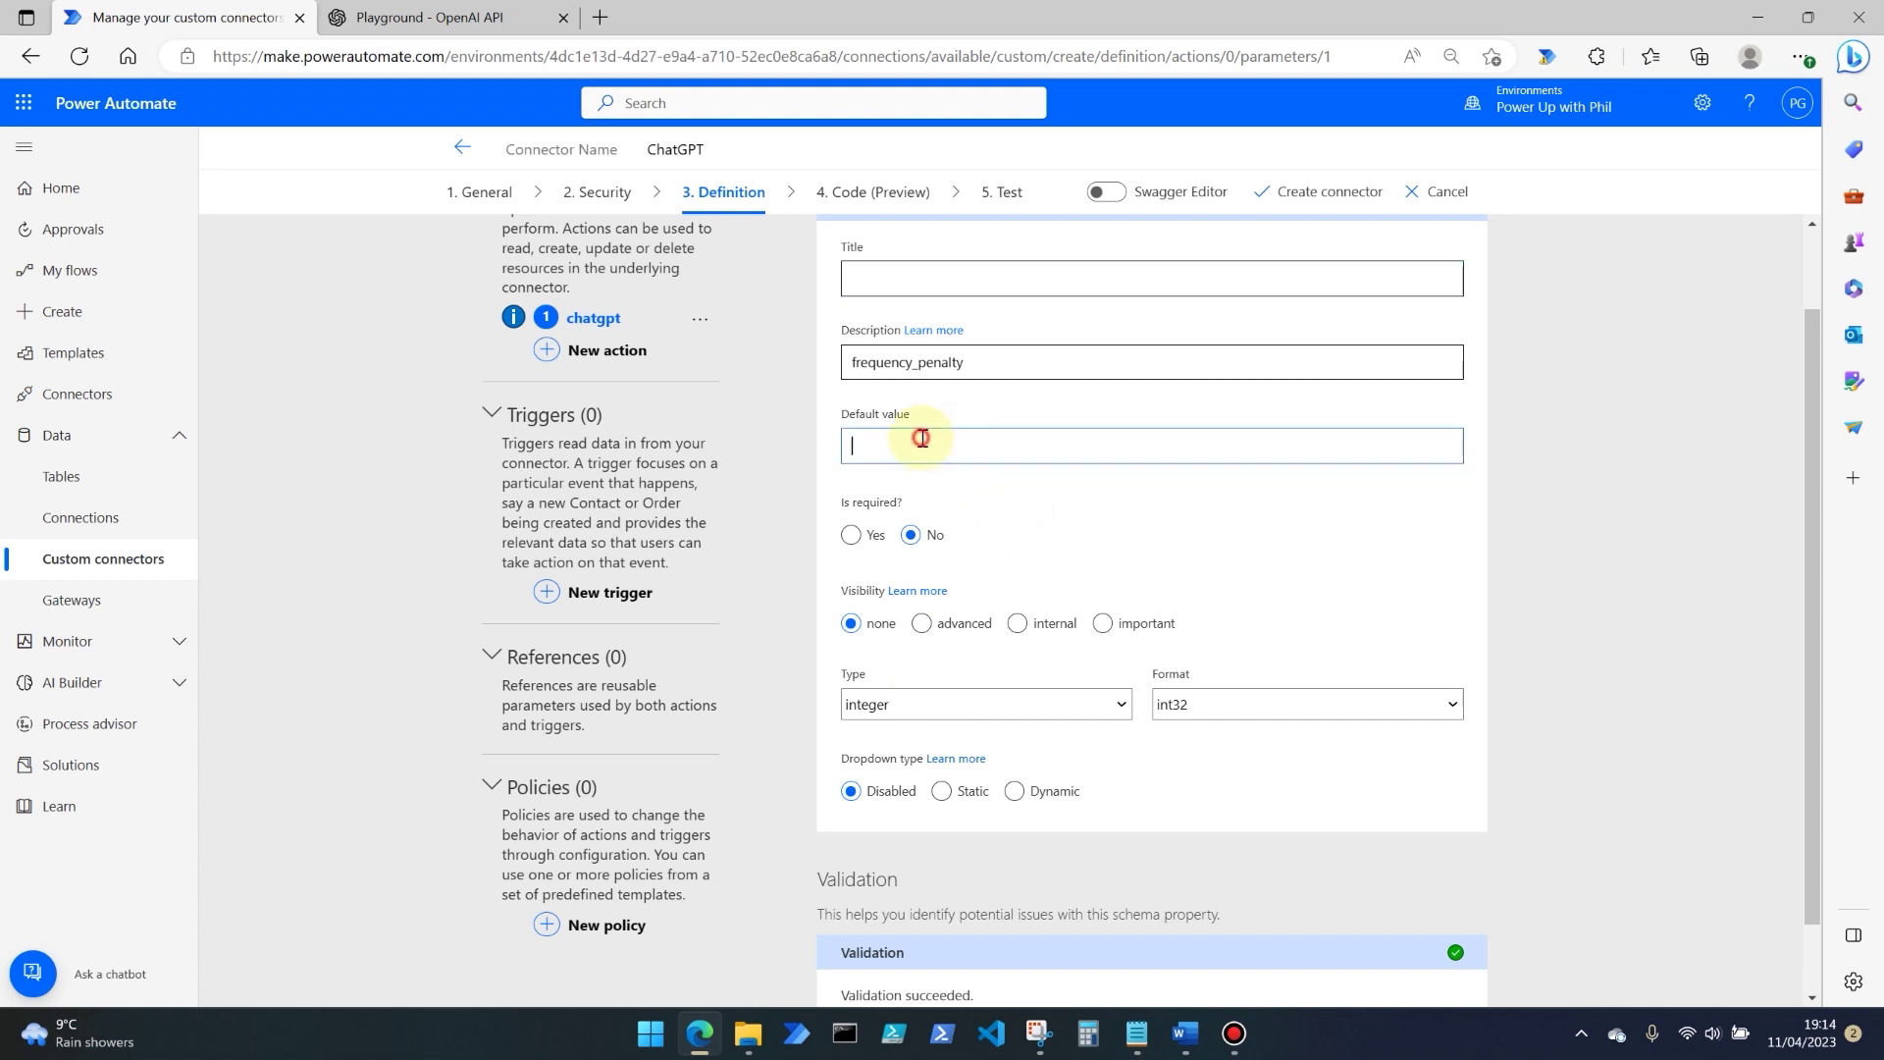
left_click(858, 535)
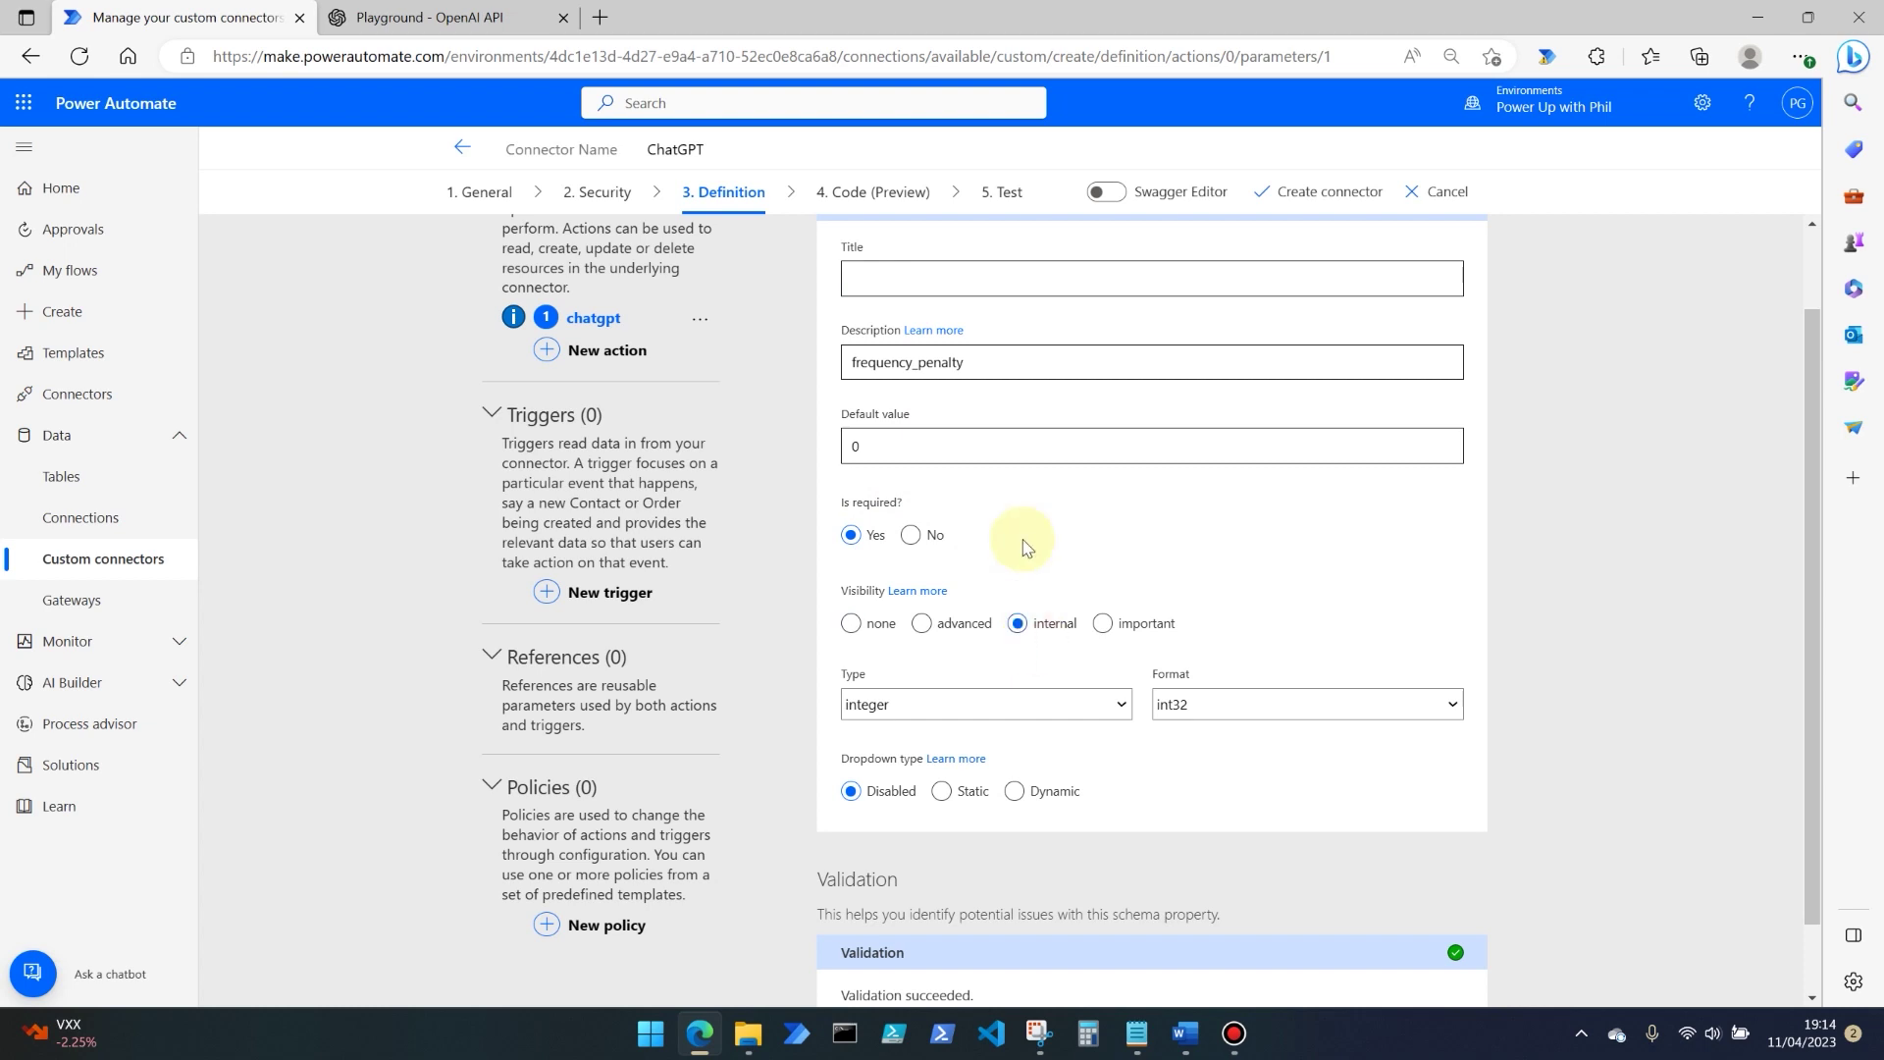
scroll(898, 304, "up", 1)
left_click(874, 276)
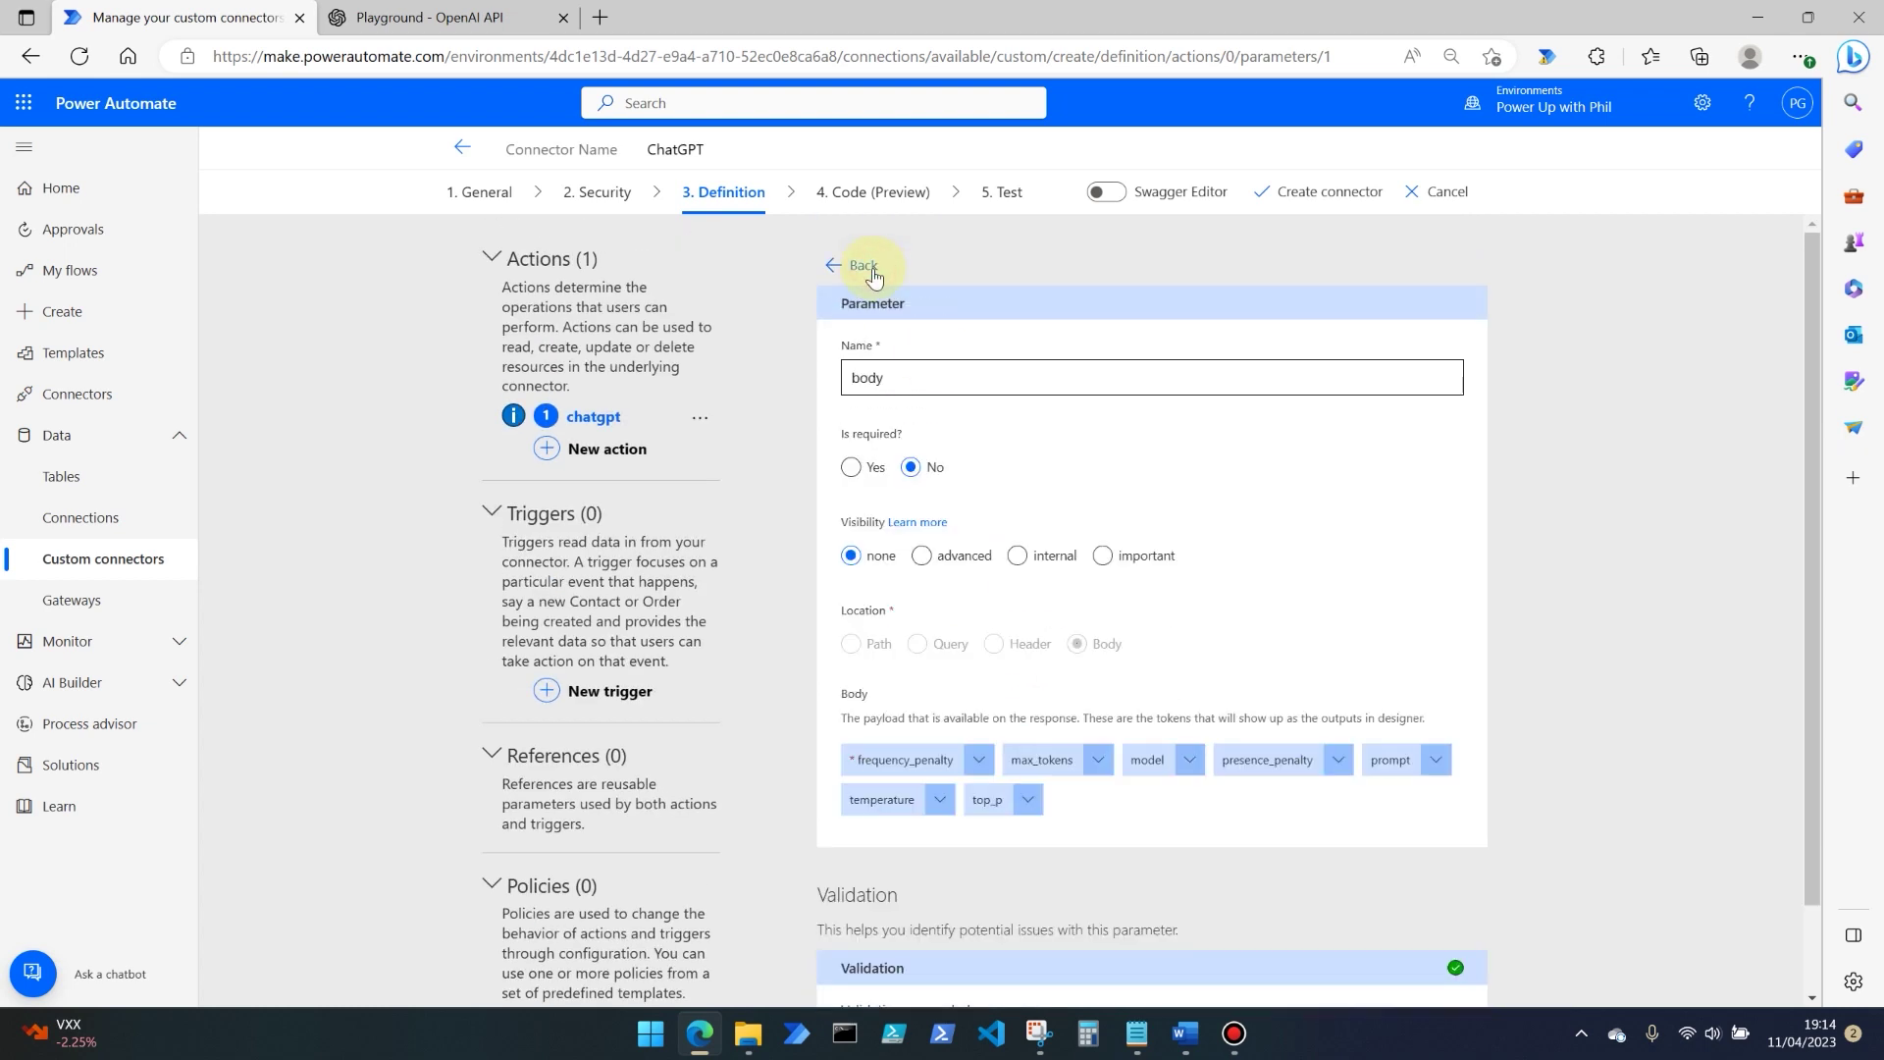
Step: Make the max_tokens body property required with internal visibility
left_click(1098, 759)
left_click(1045, 793)
left_click(923, 547)
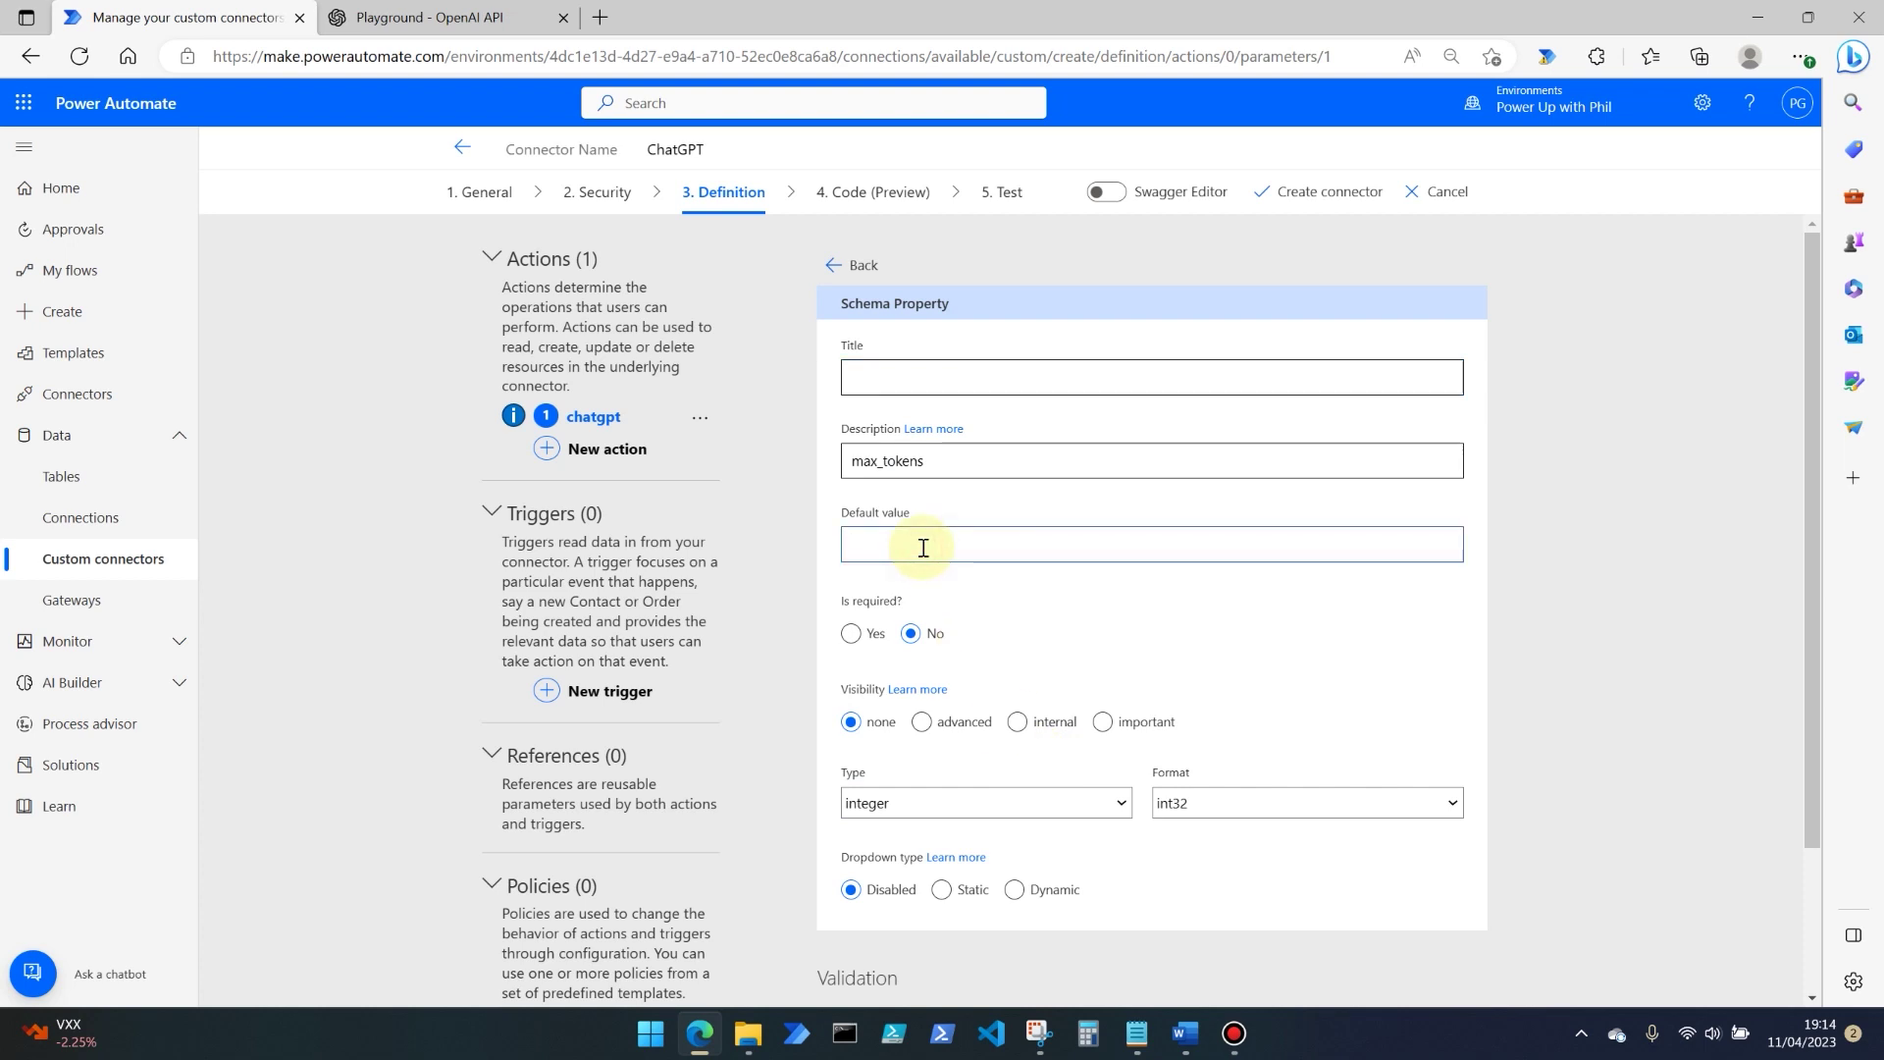
left_click(850, 632)
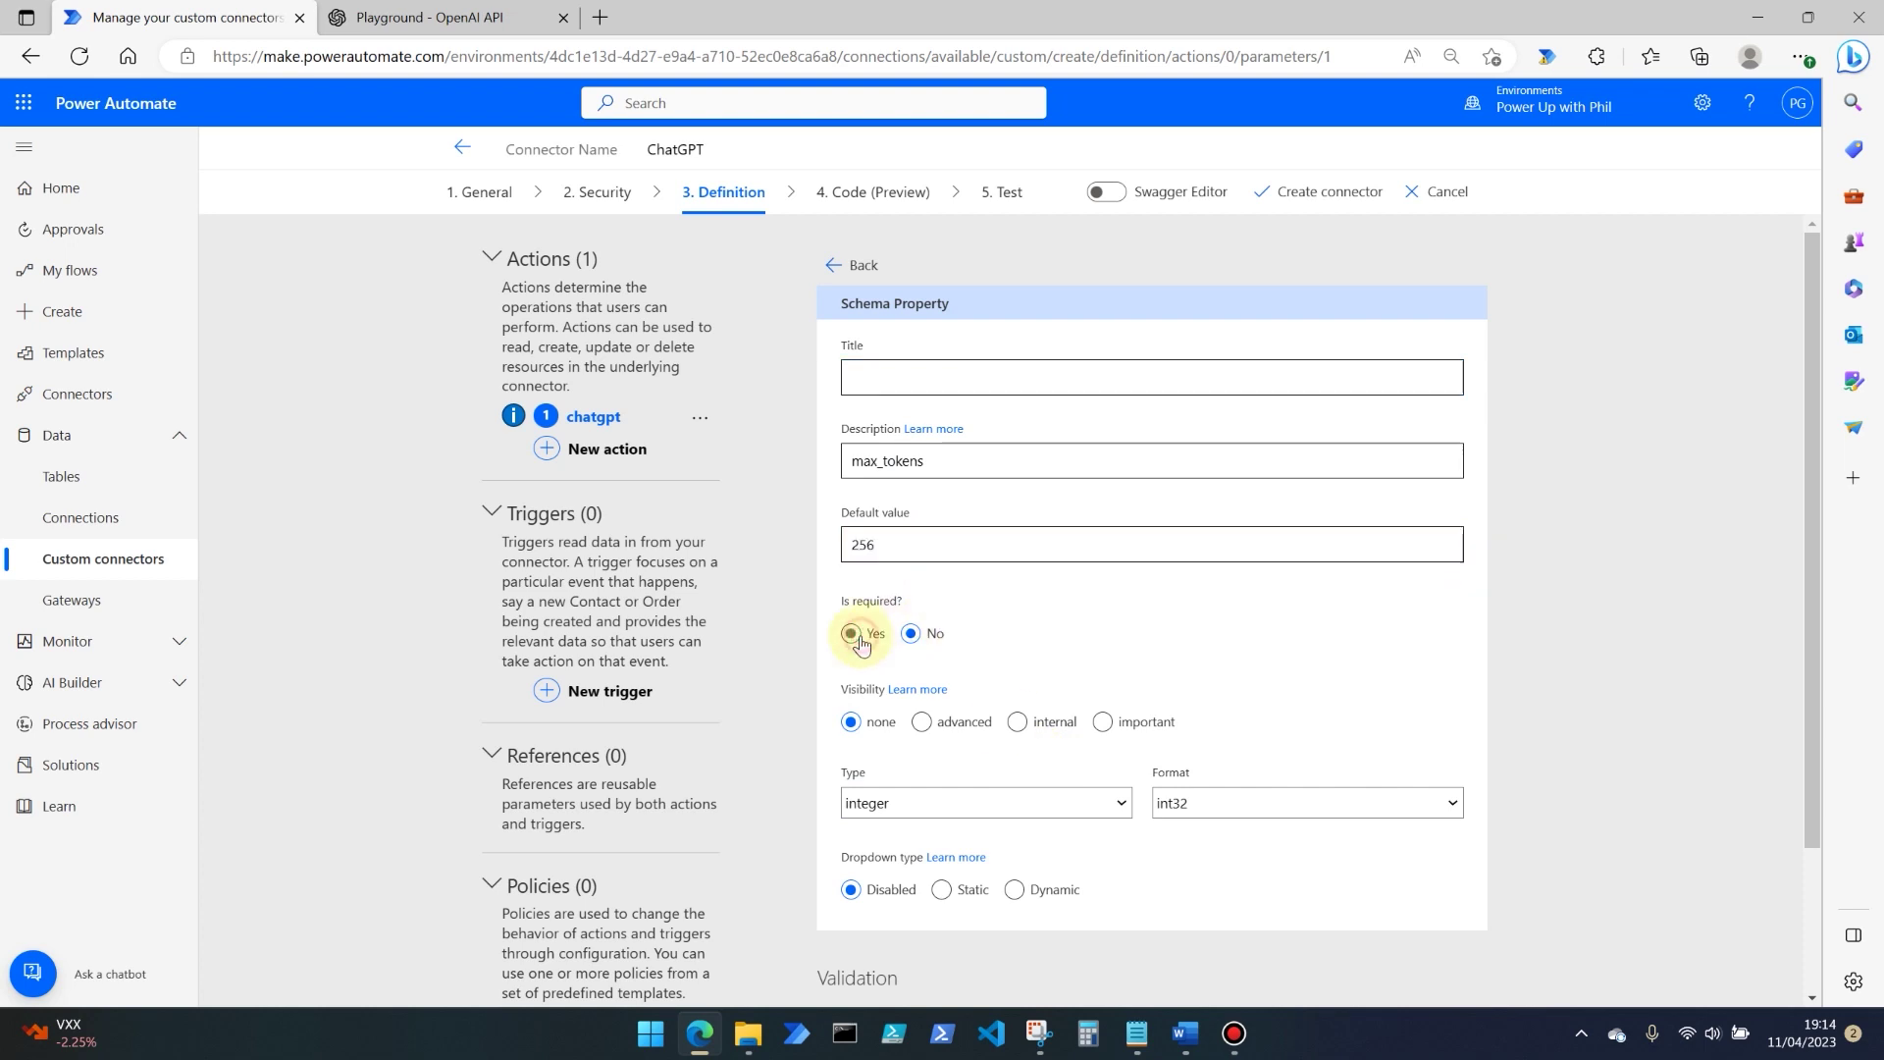
left_click(1053, 723)
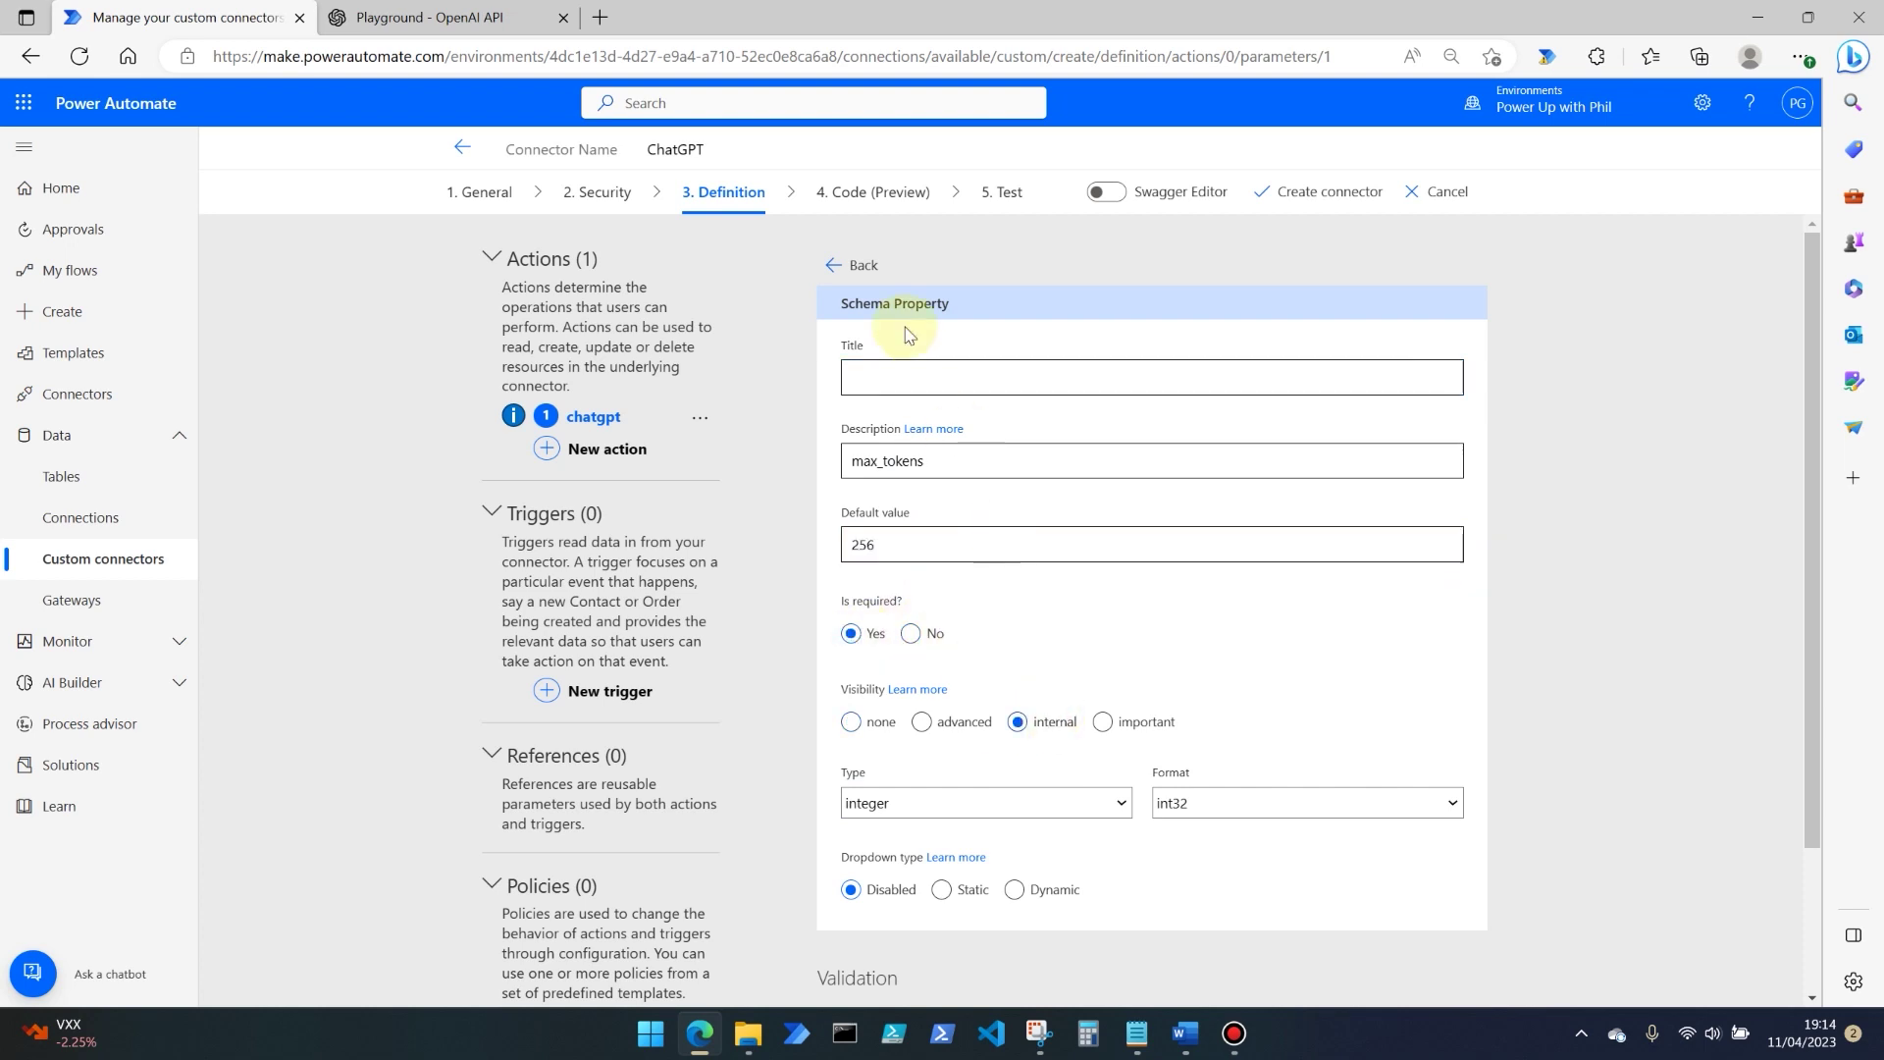
left_click(849, 265)
Step: Make model required and internal, with text-davinci-003 from the Playground as its default
left_click(1197, 760)
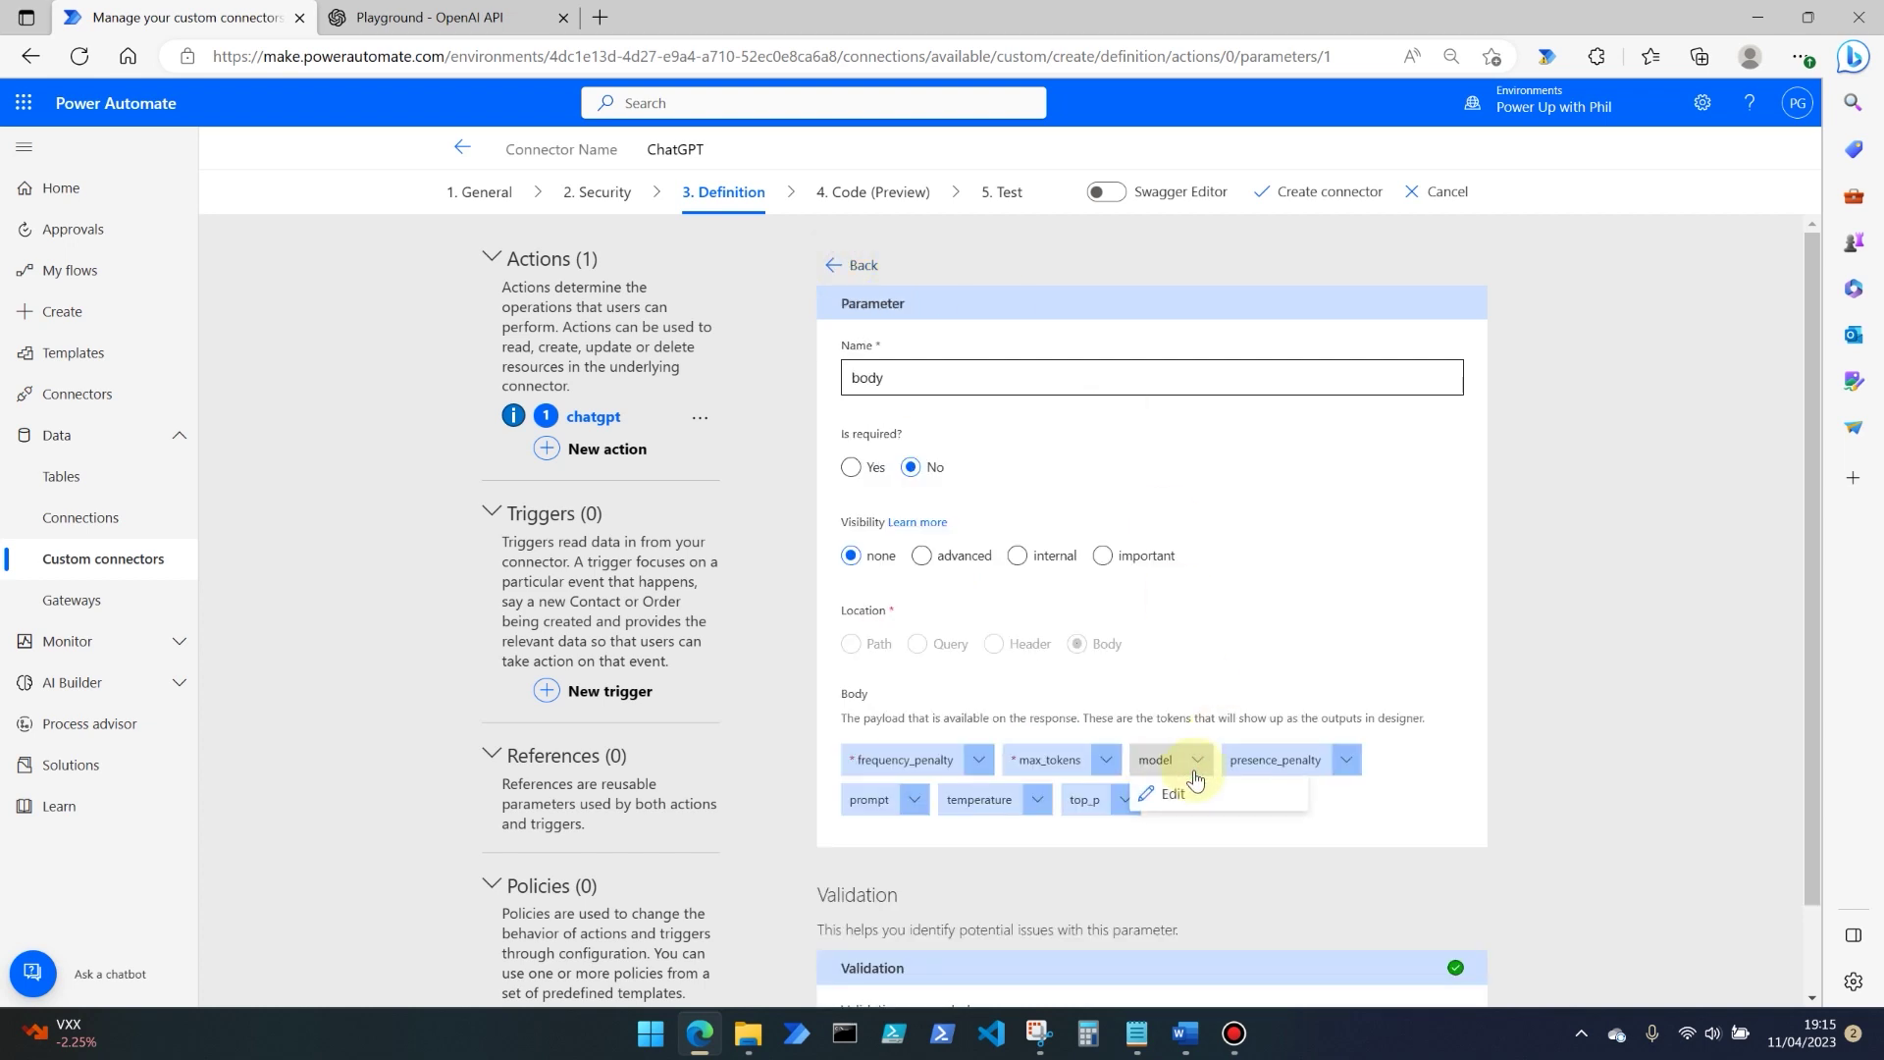
left_click(1189, 797)
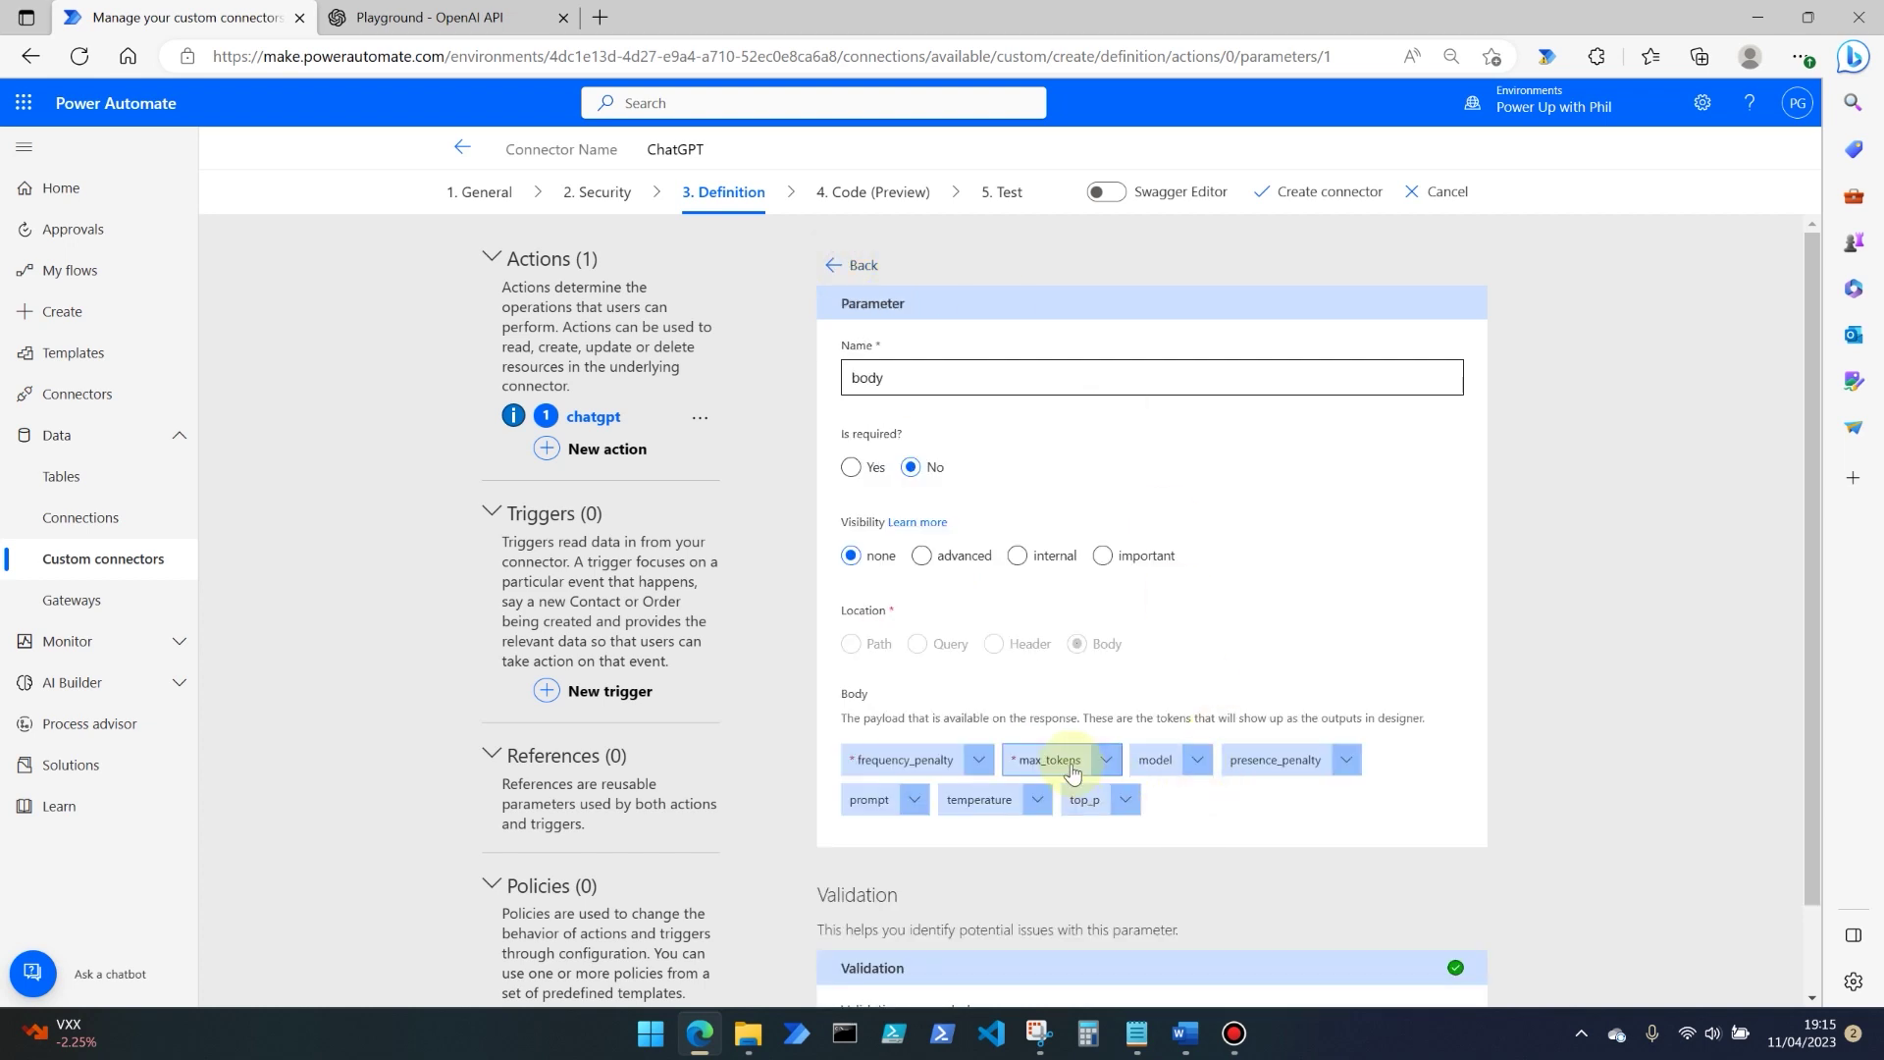
left_click(883, 532)
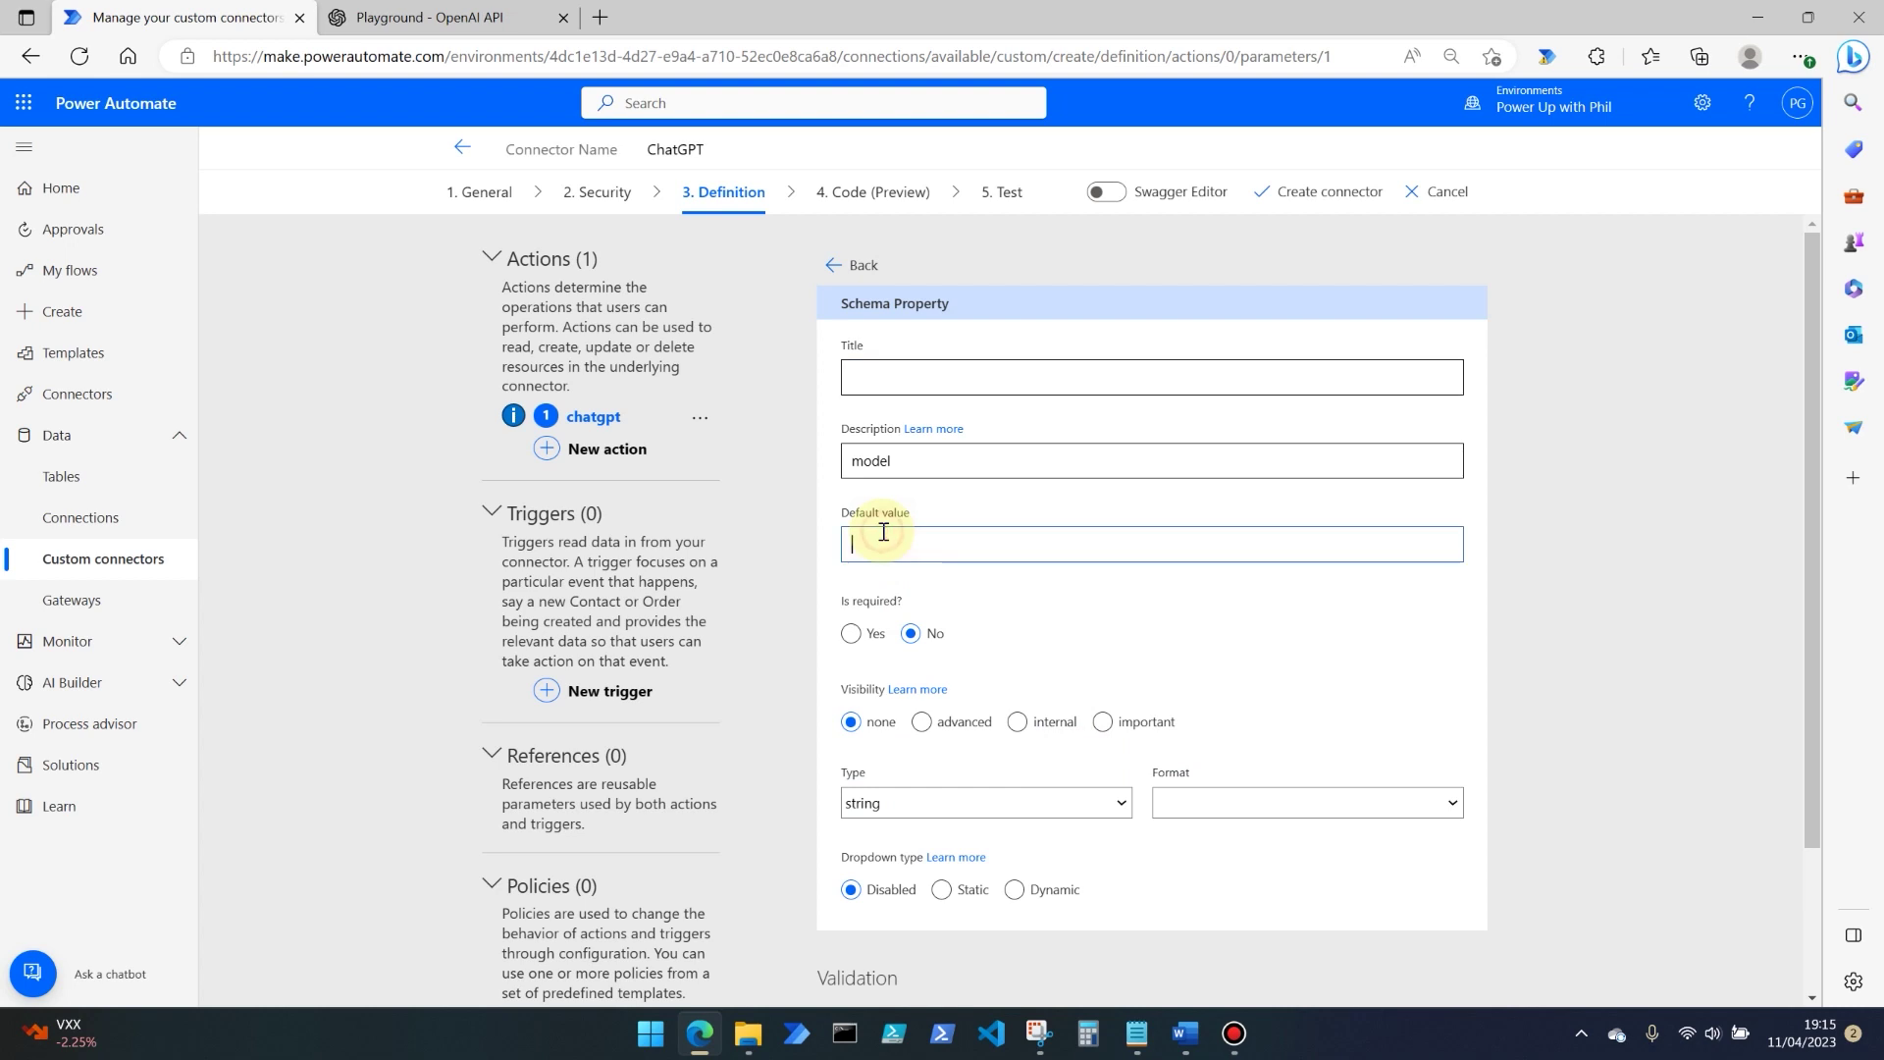
left_click(441, 17)
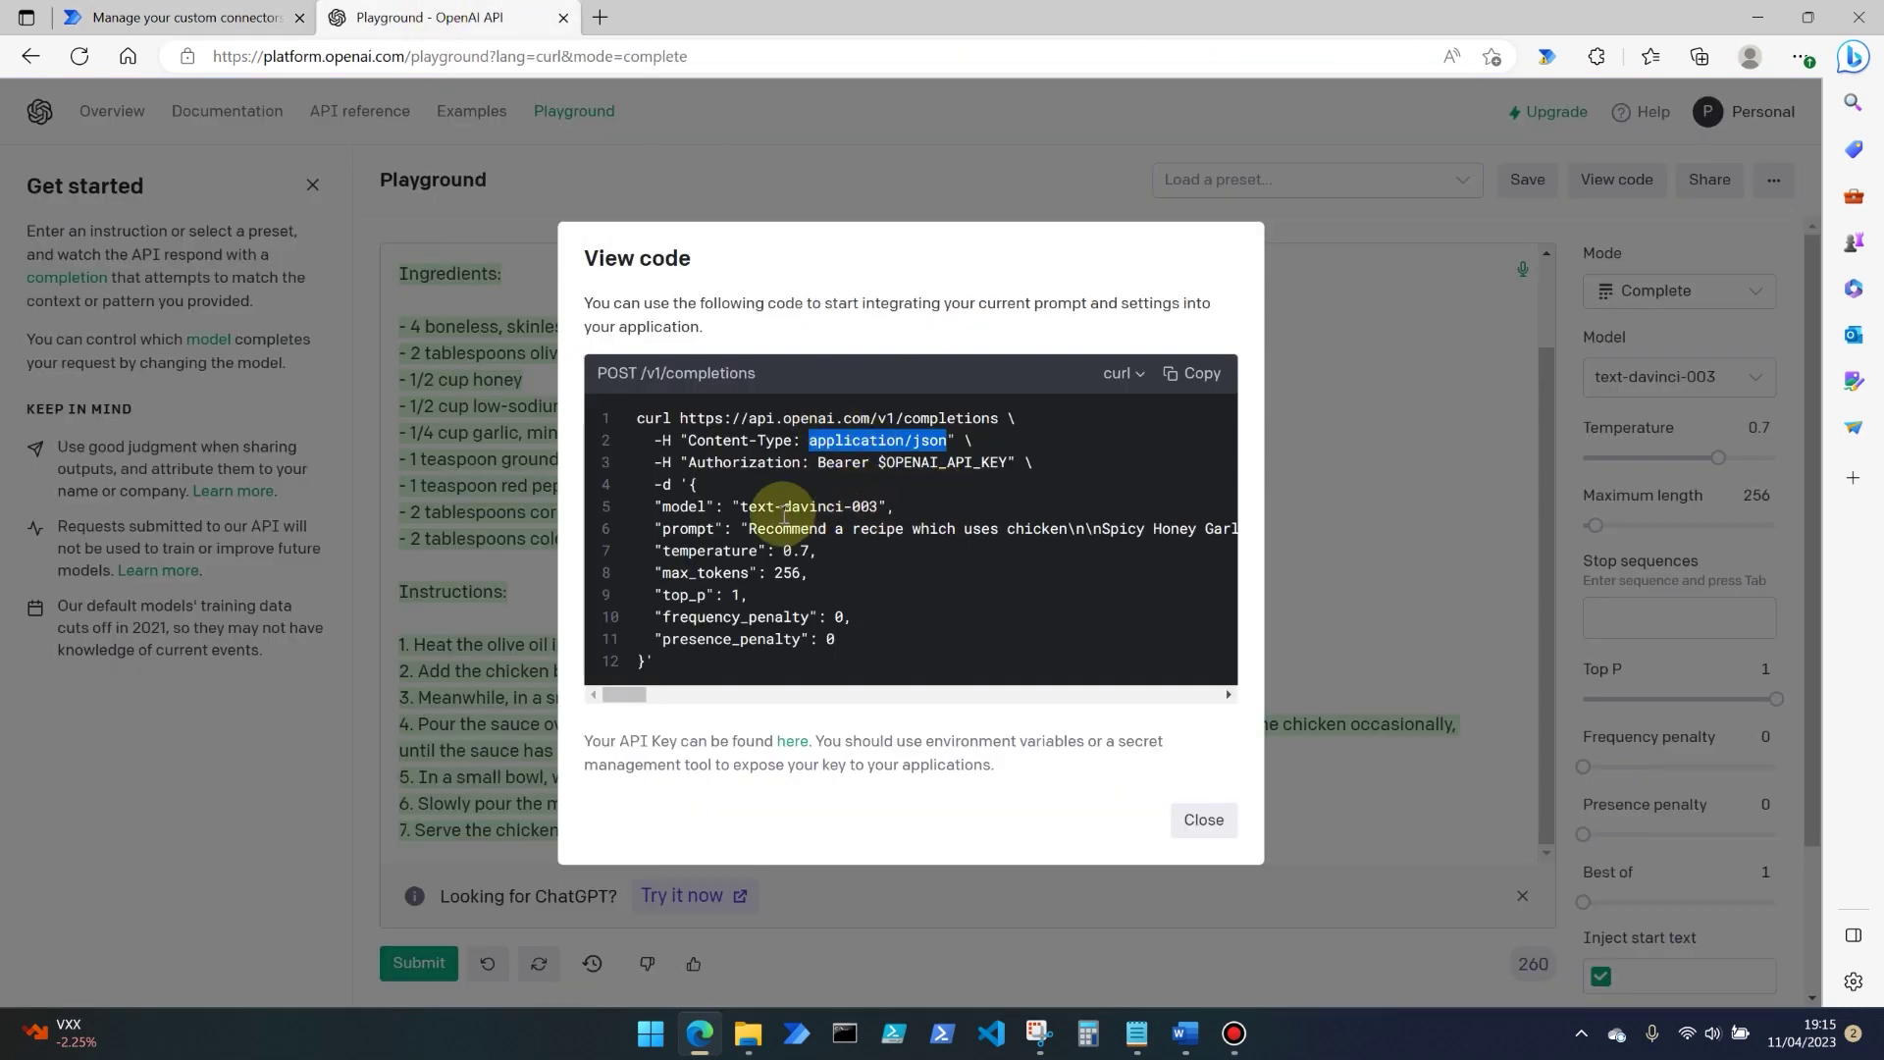
double_click(754, 506)
left_click_drag(817, 508, 881, 507)
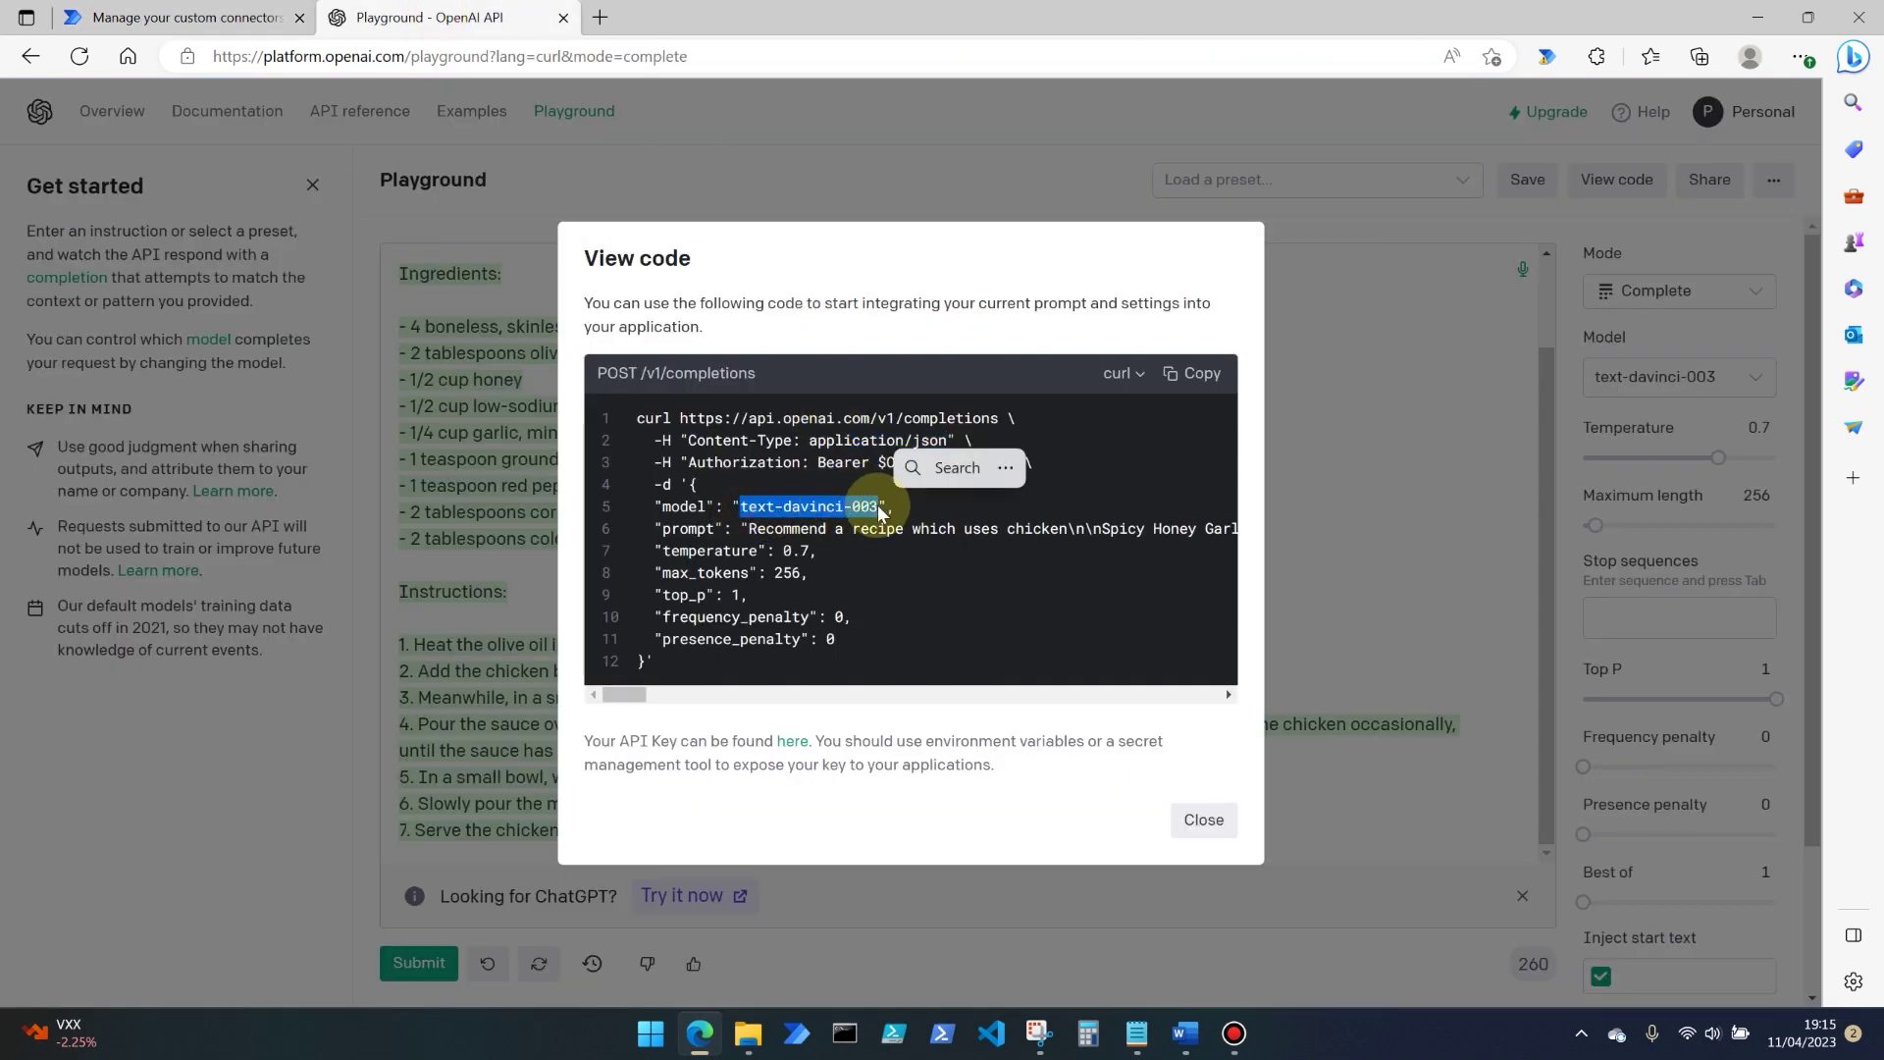
key("ctrl+c")
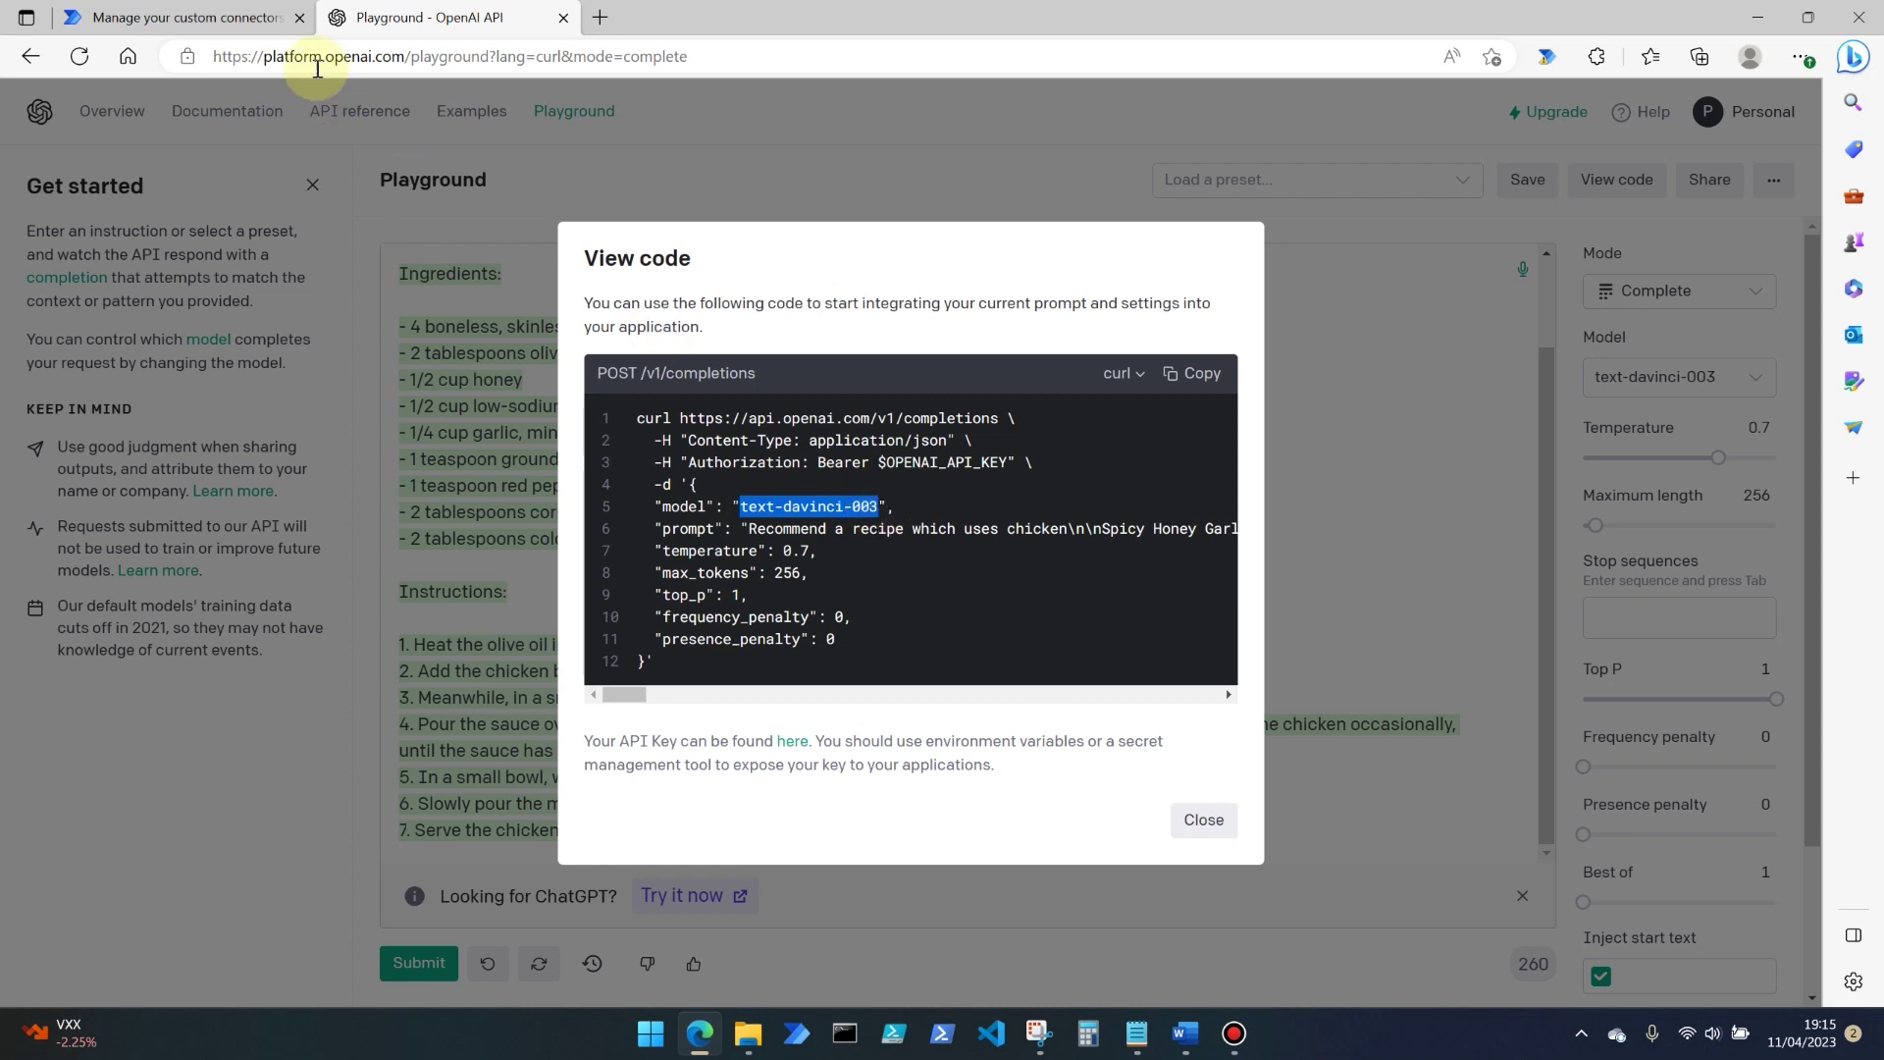
left_click(250, 22)
key("ctrl+v")
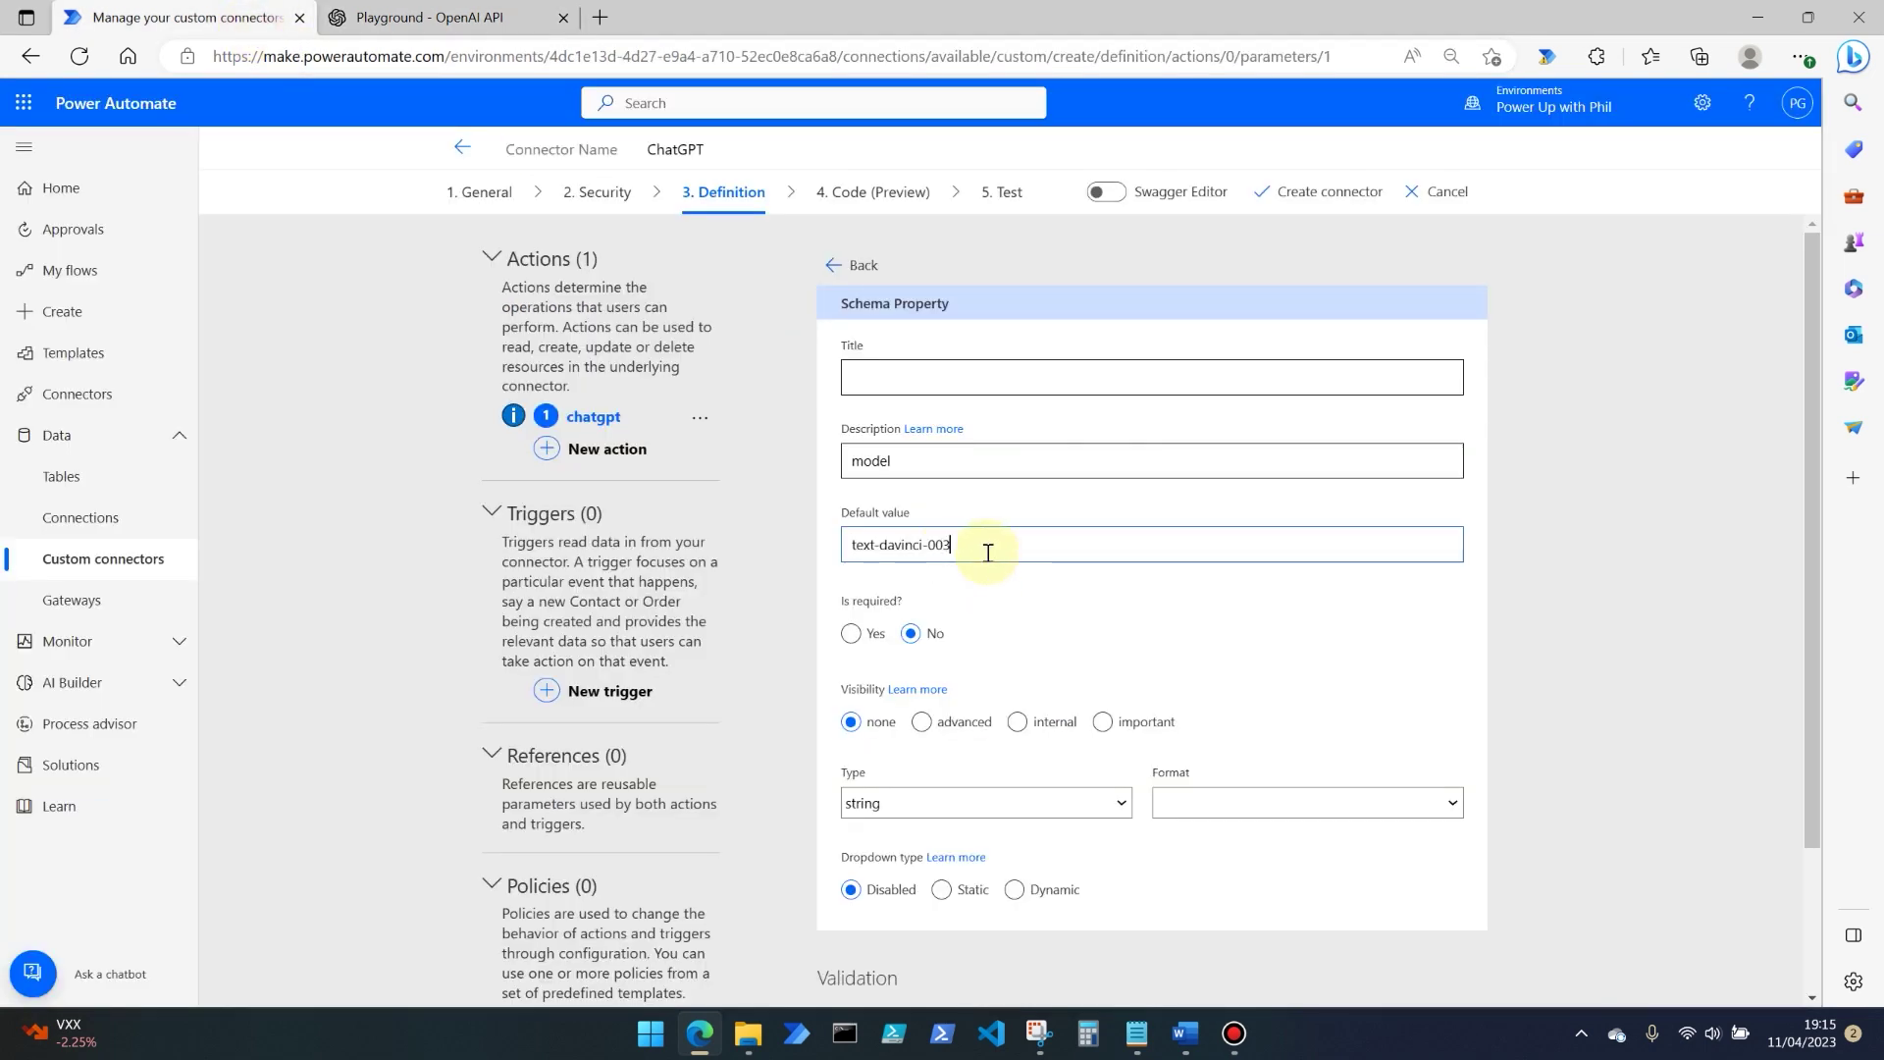
left_click(851, 633)
left_click(1021, 723)
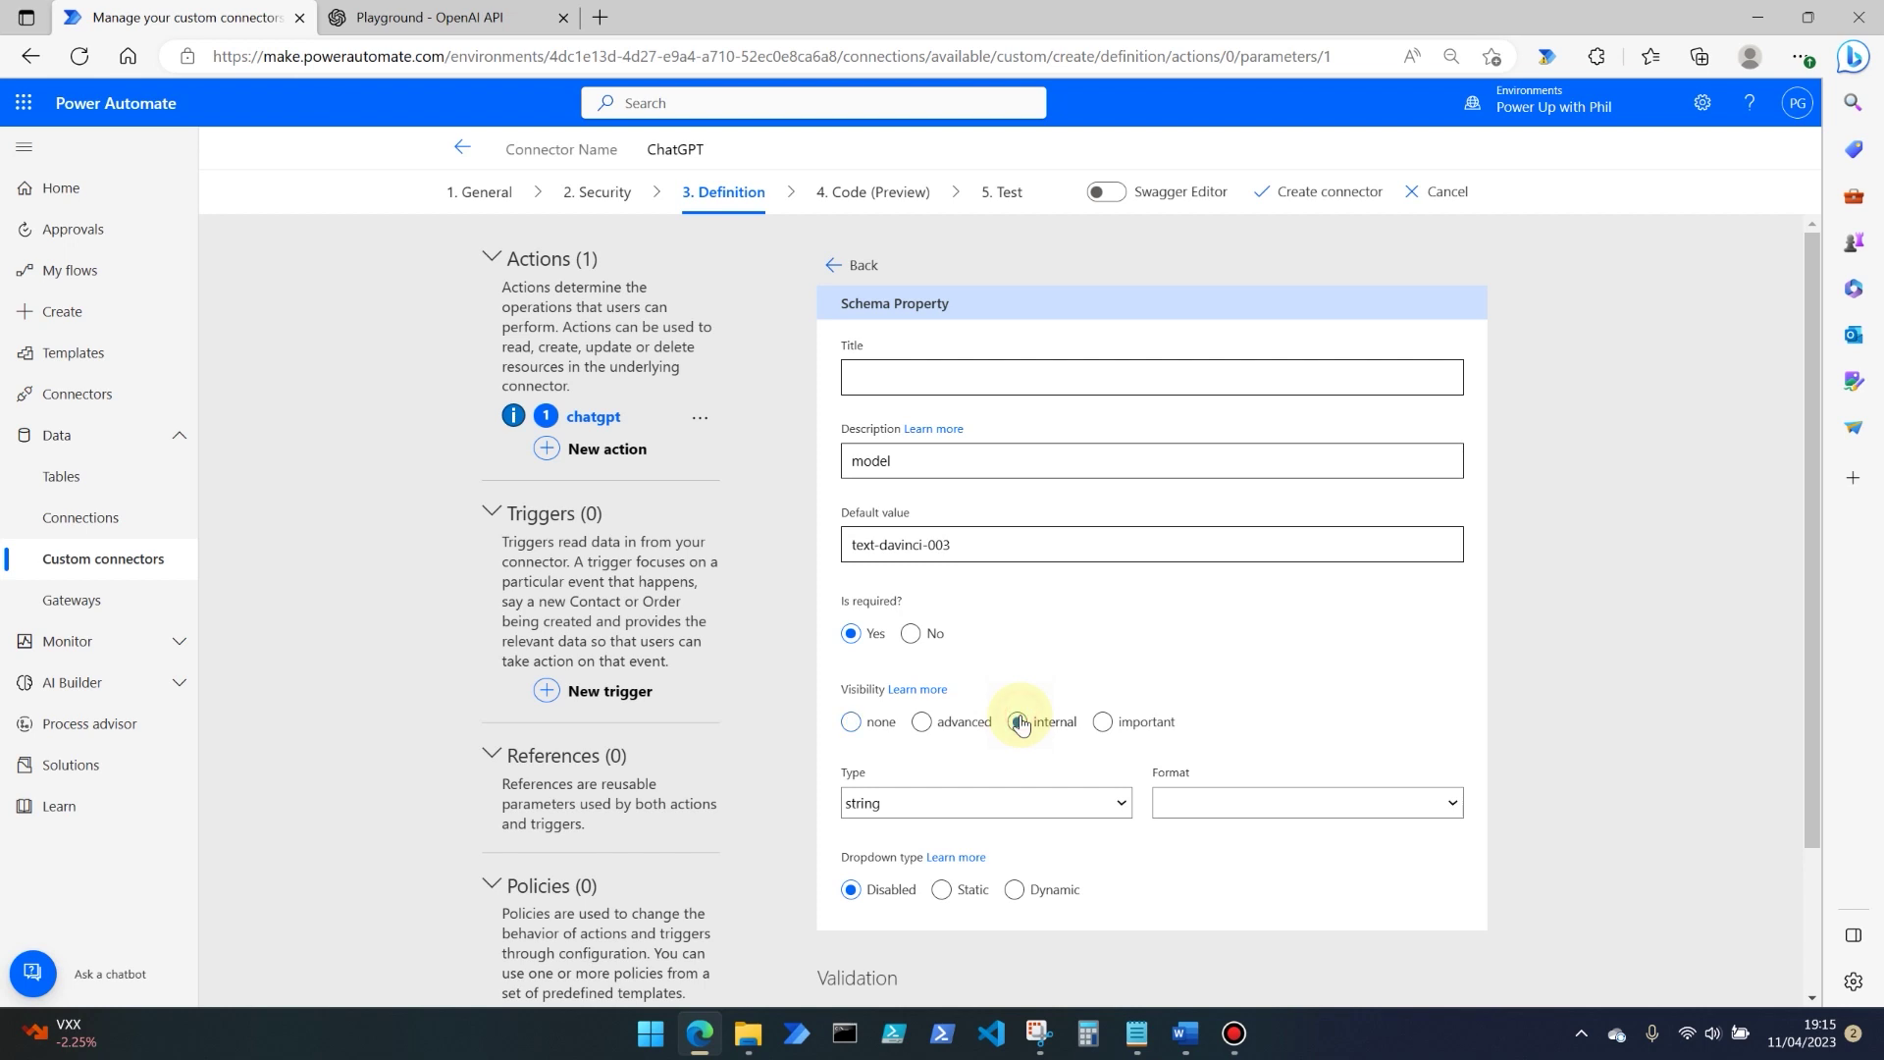
left_click(833, 265)
Step: Give presence_penalty default value 0, and make it required and internal
scroll(1168, 588, "down", 1)
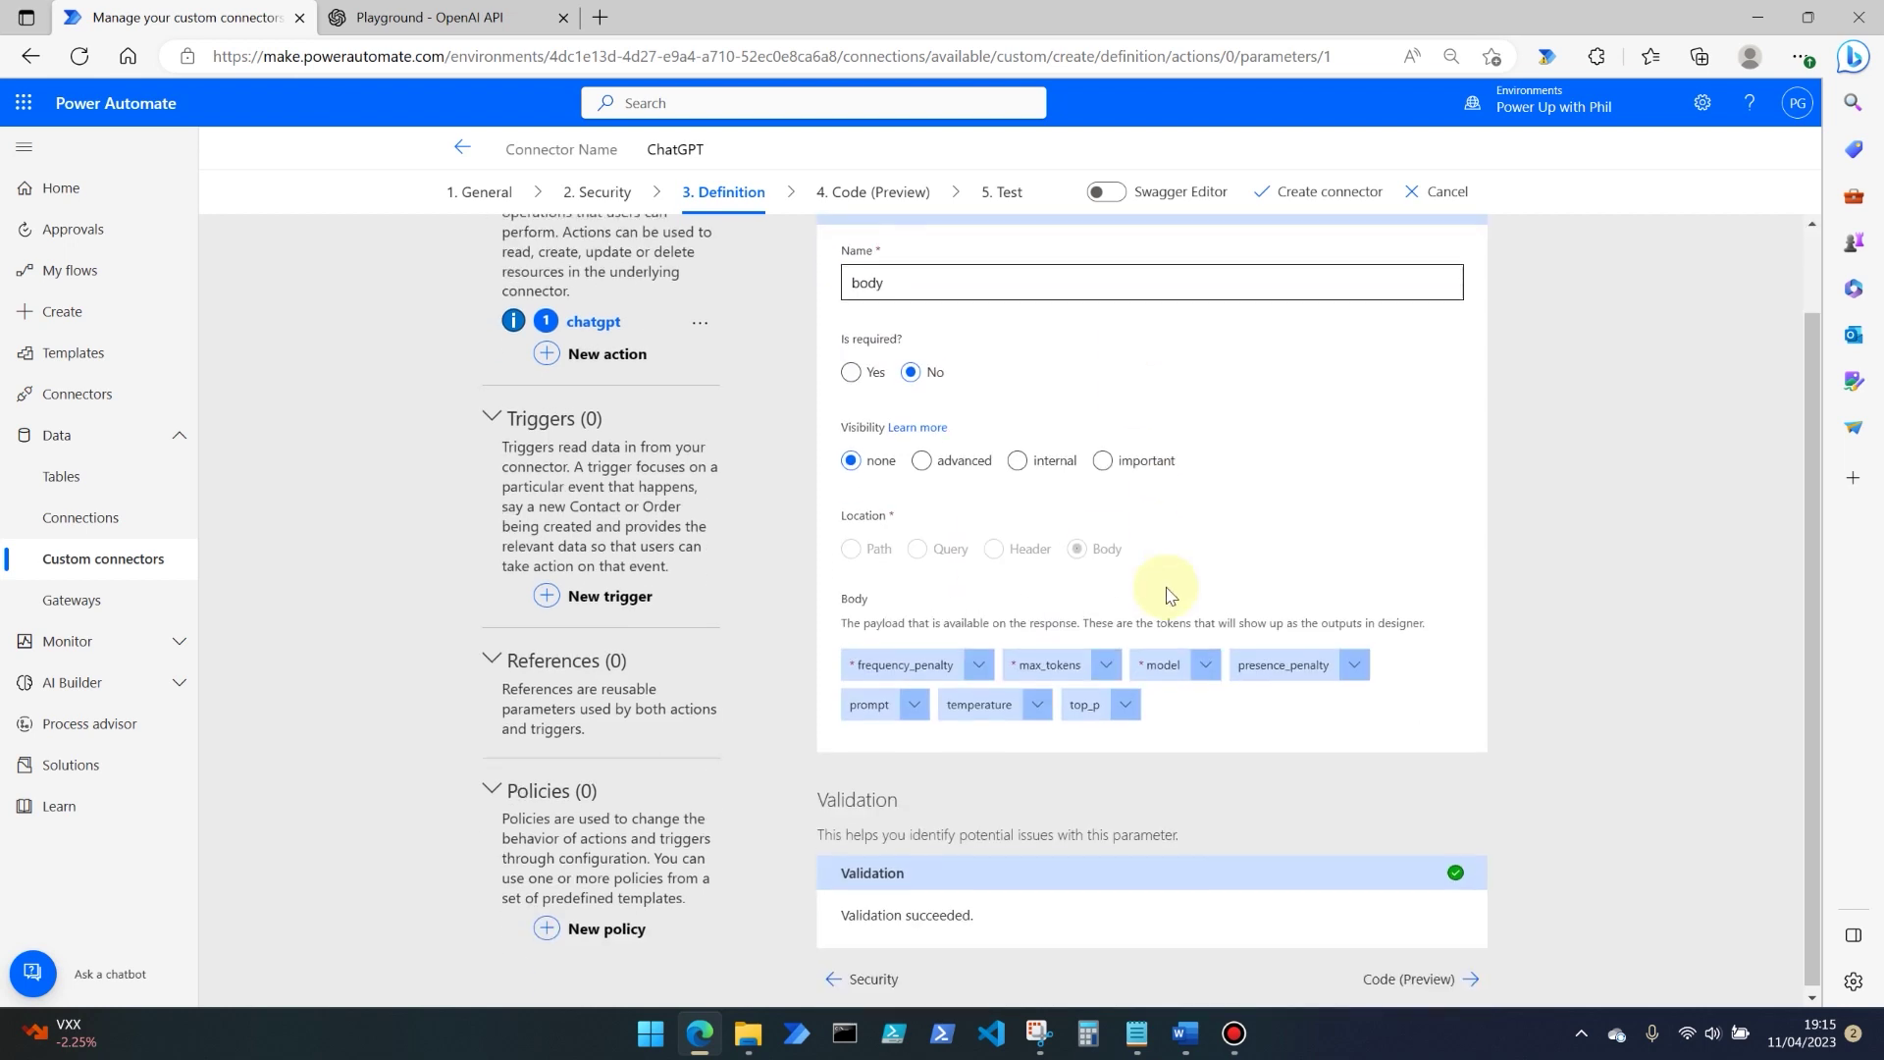
left_click(1354, 660)
left_click(1313, 704)
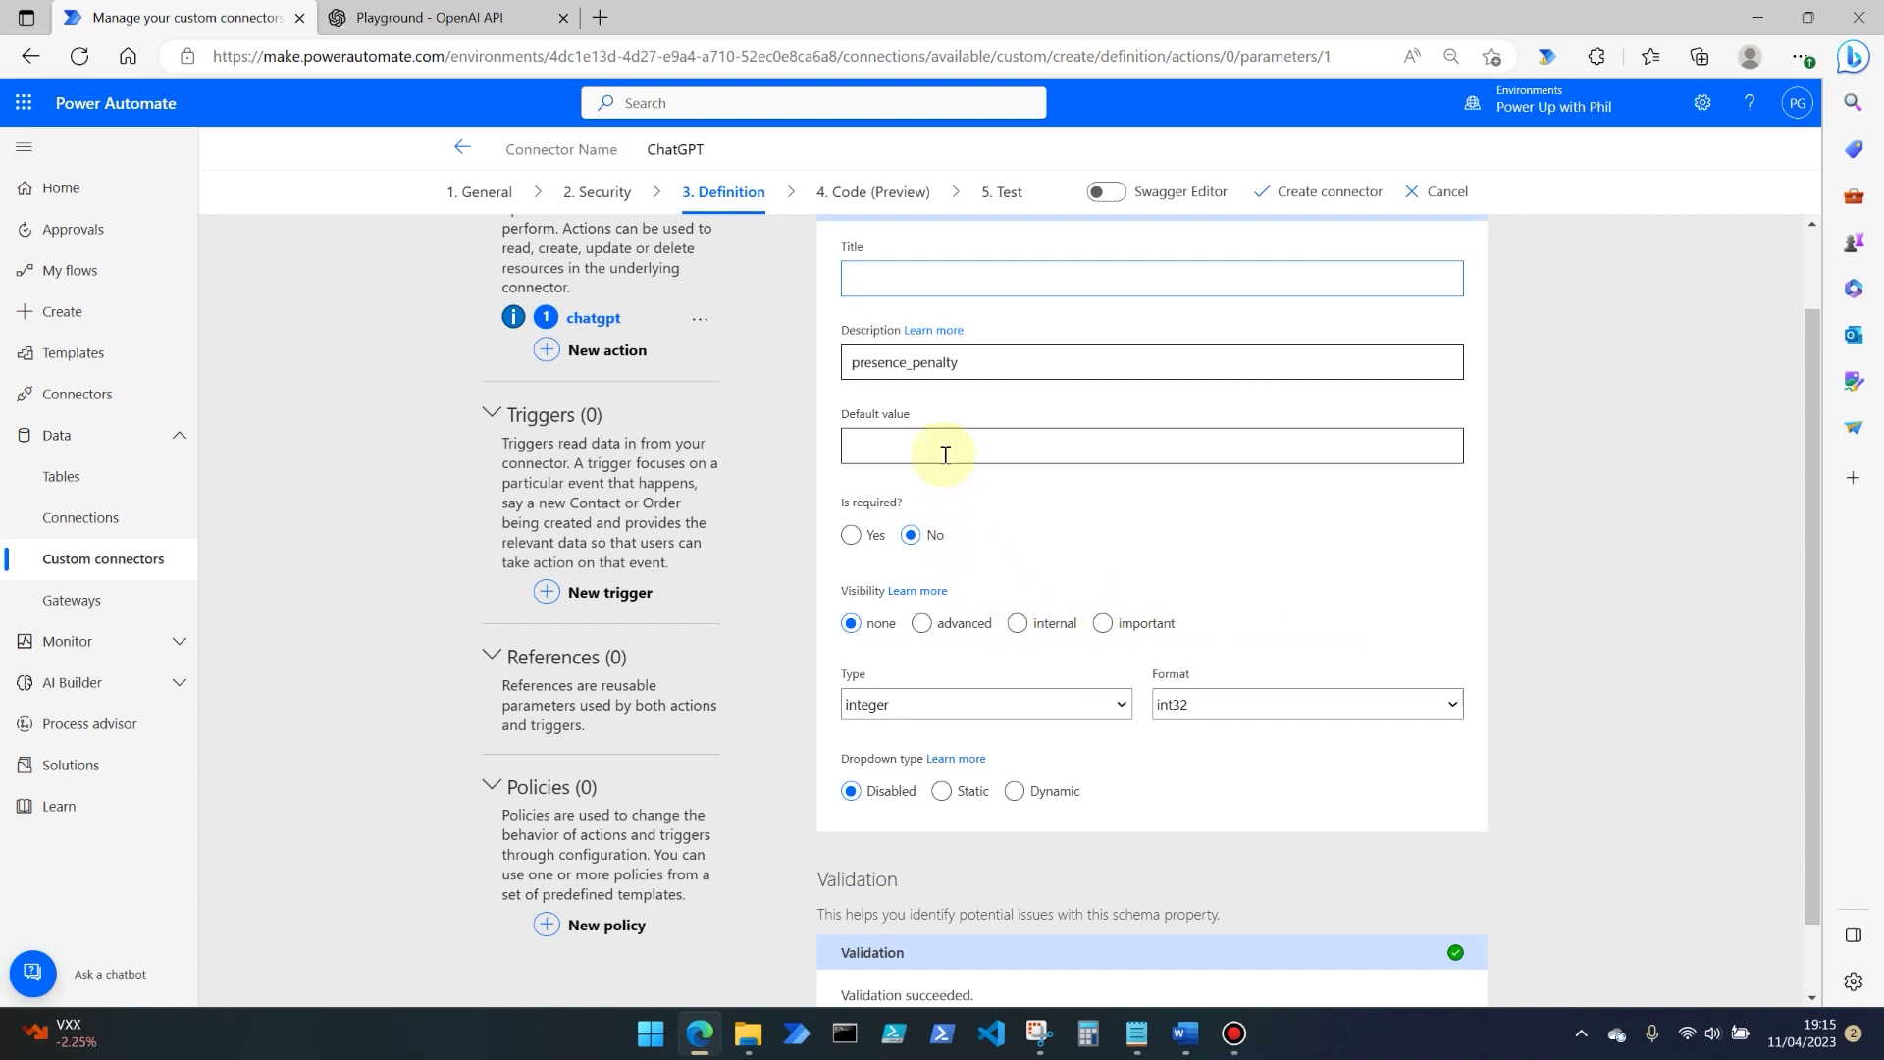
left_click(945, 454)
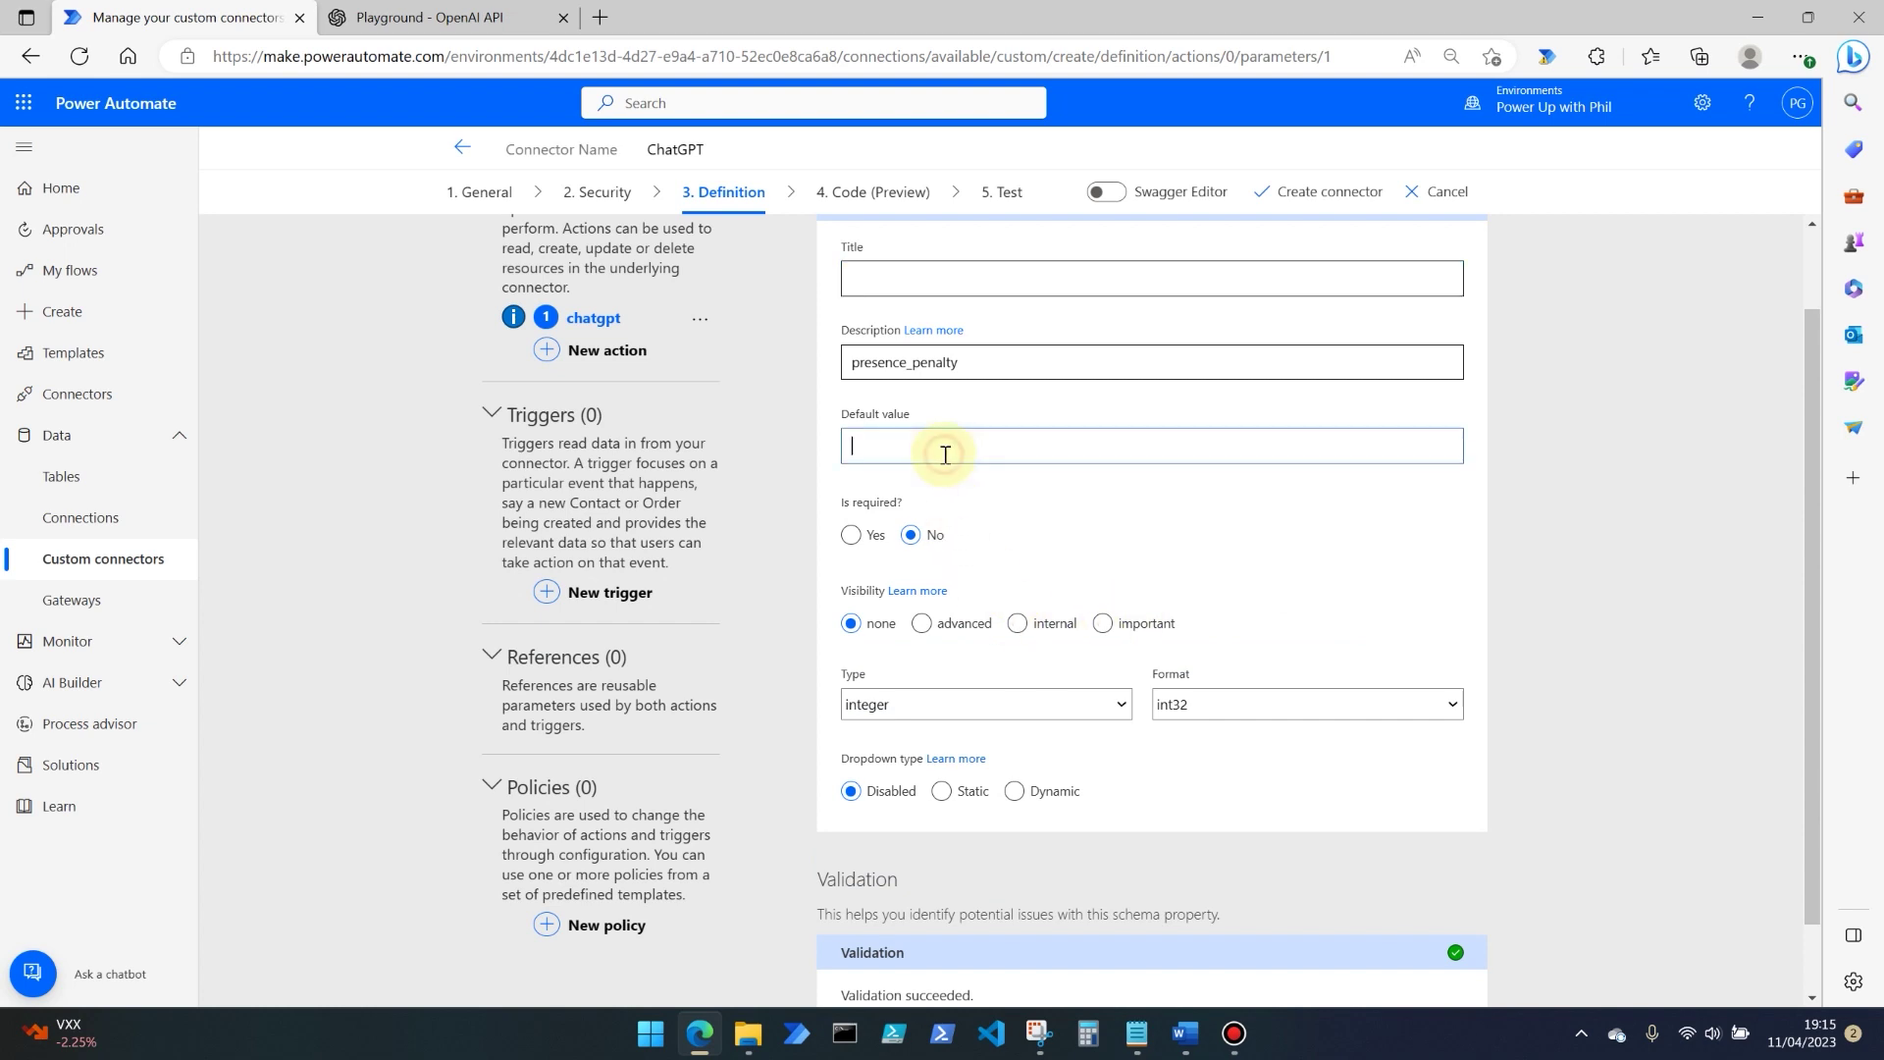
left_click(849, 535)
left_click(1021, 624)
scroll(1079, 491, "up", 2)
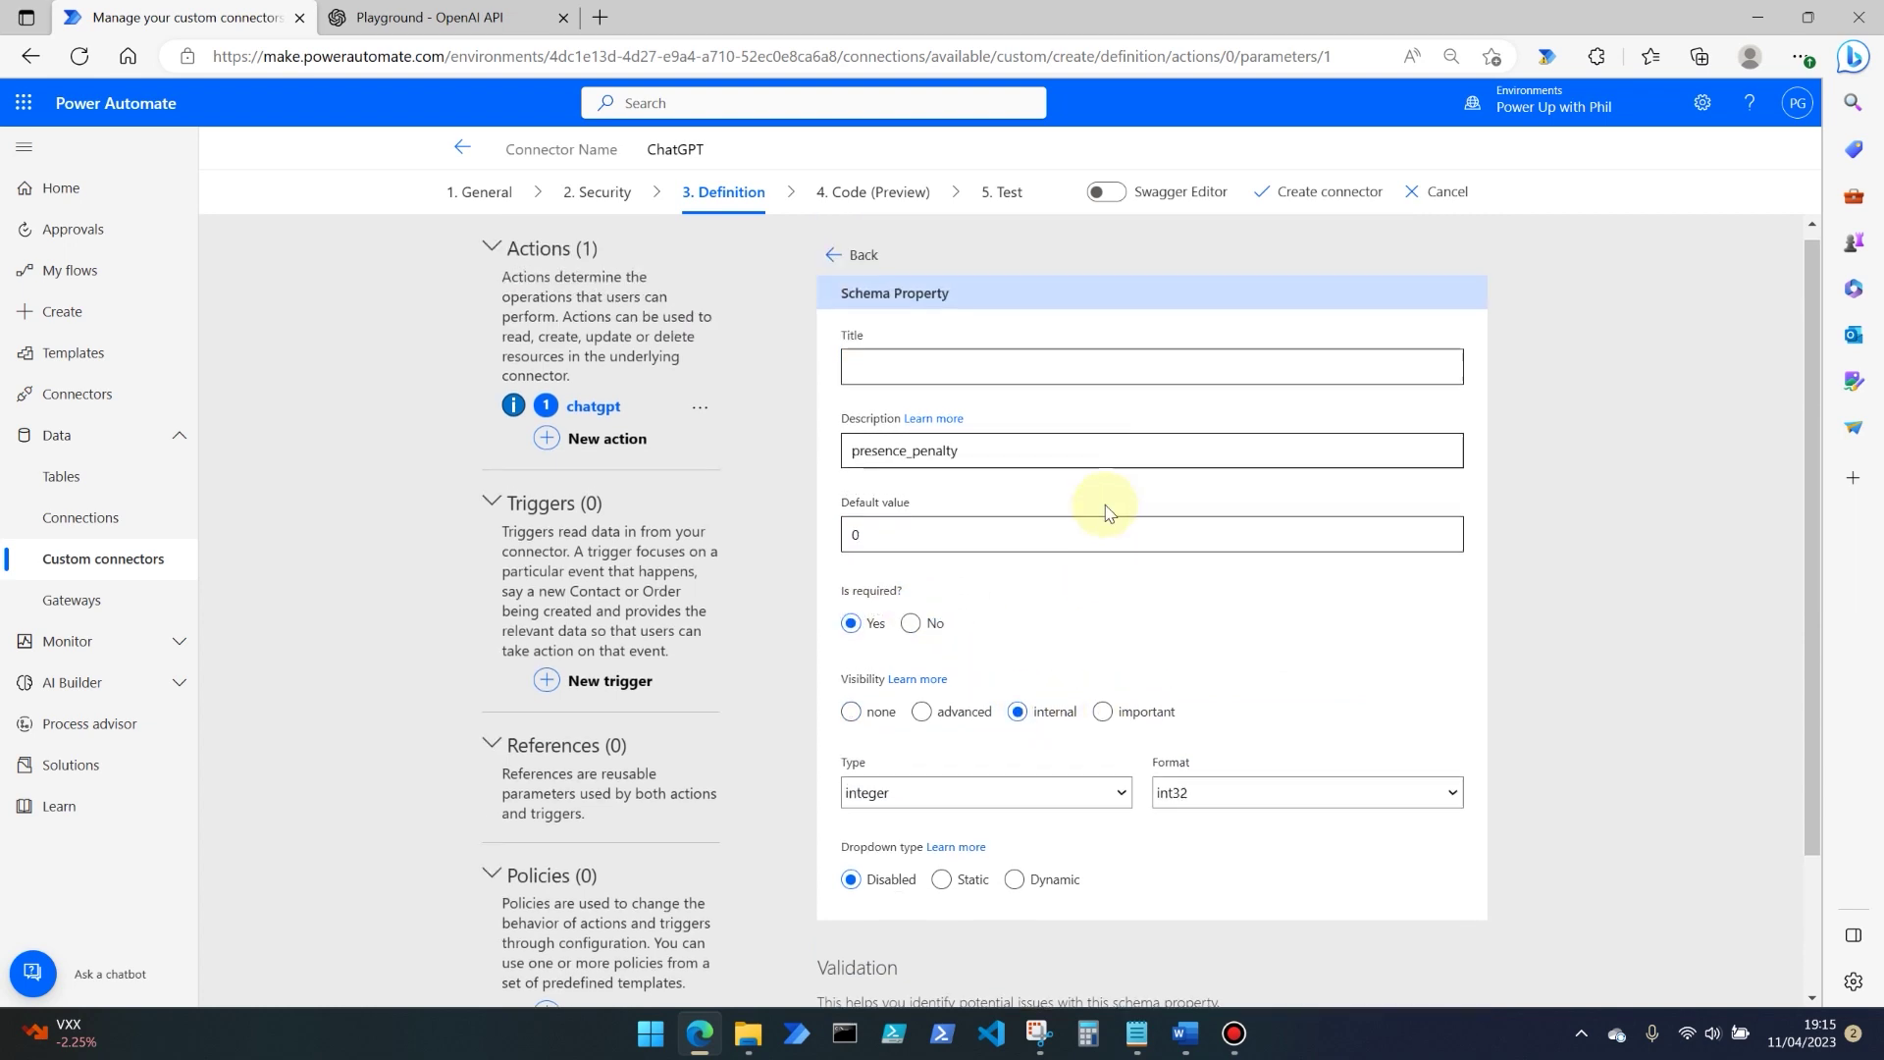
left_click(857, 255)
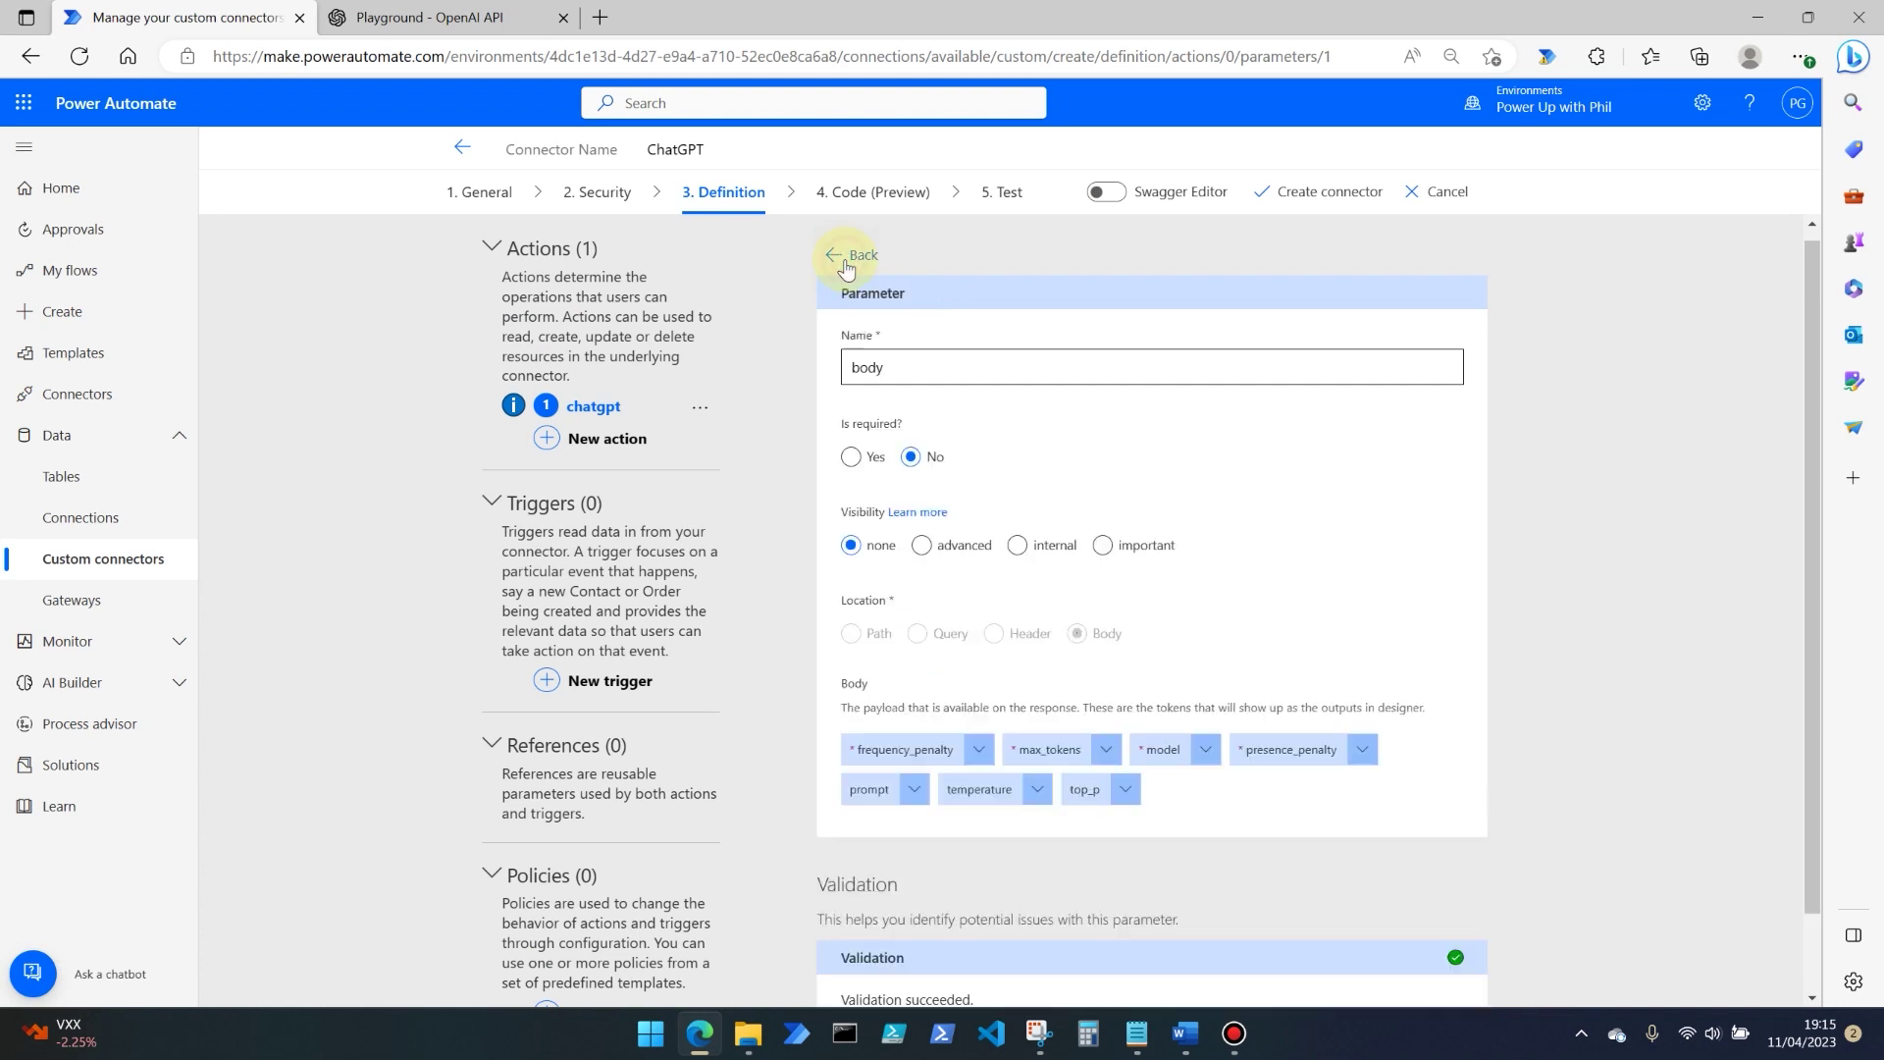
left_click(913, 789)
Step: Make the prompt body field required with important visibility
left_click(903, 752)
left_click(914, 790)
left_click(917, 827)
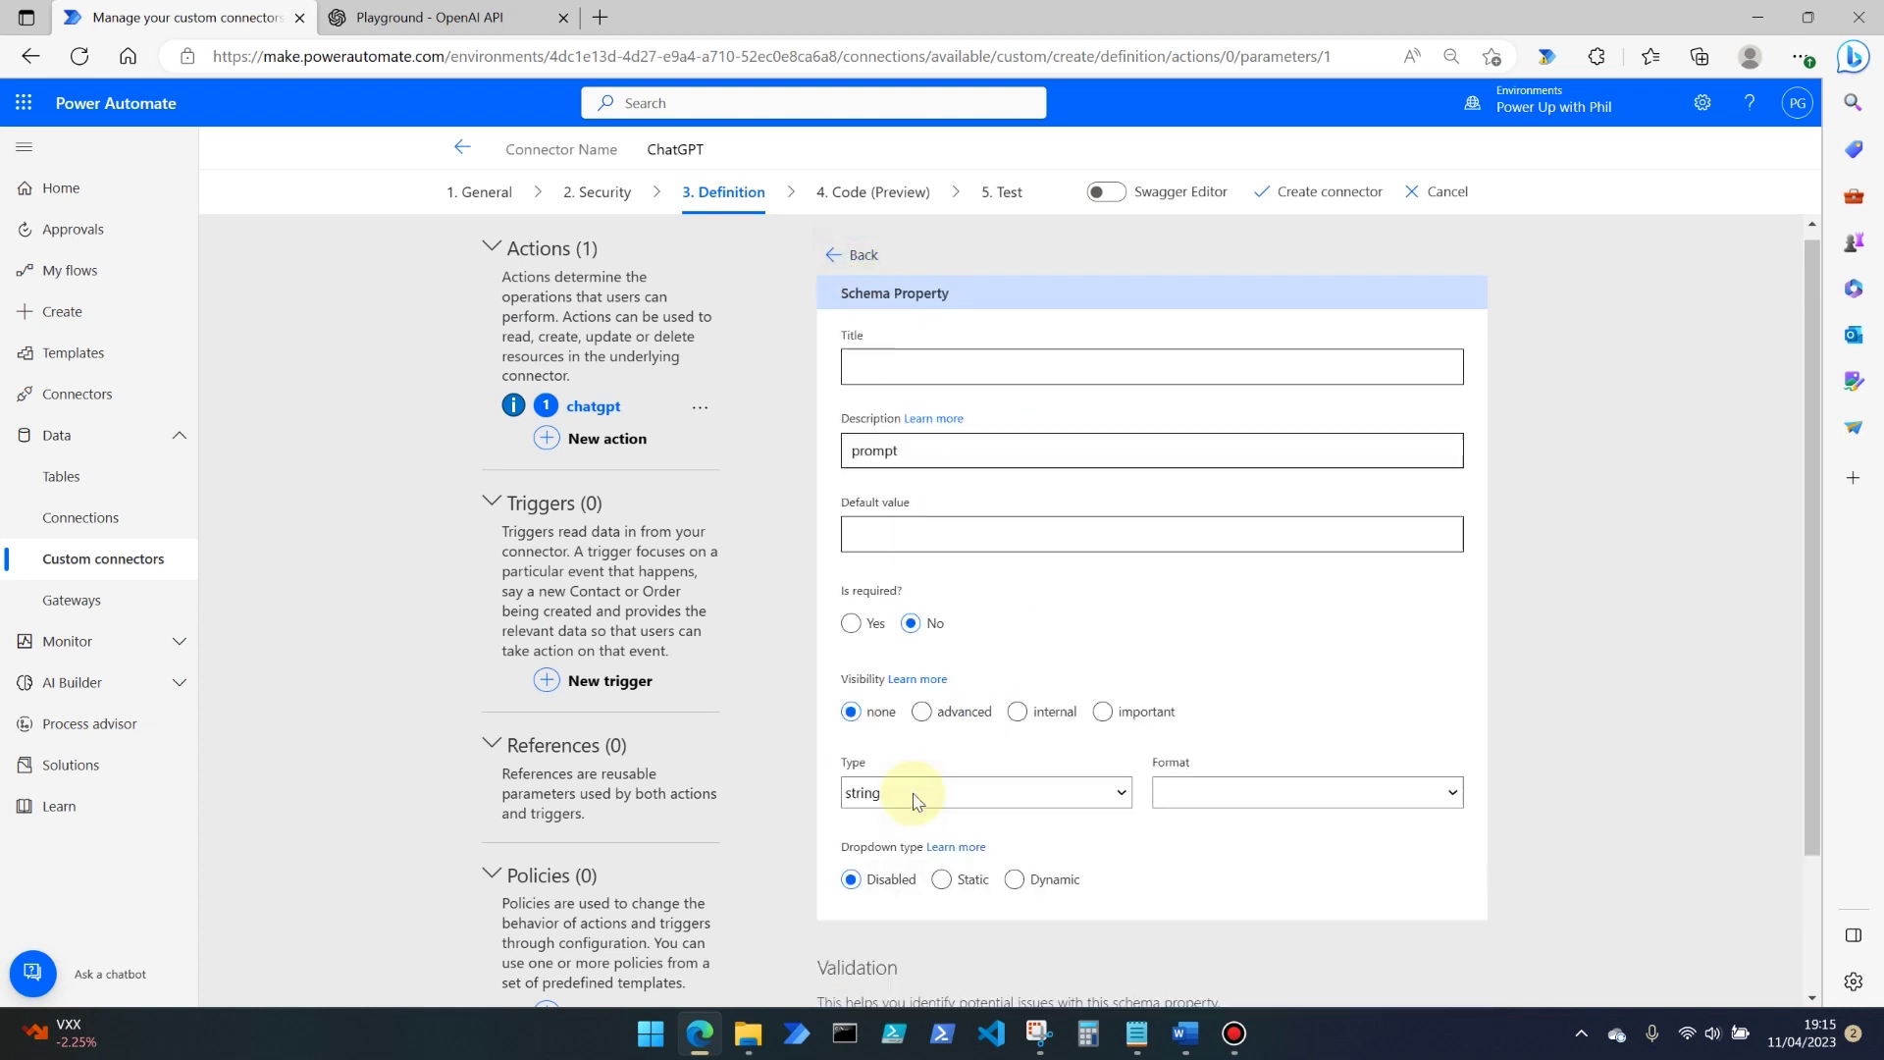
left_click(909, 535)
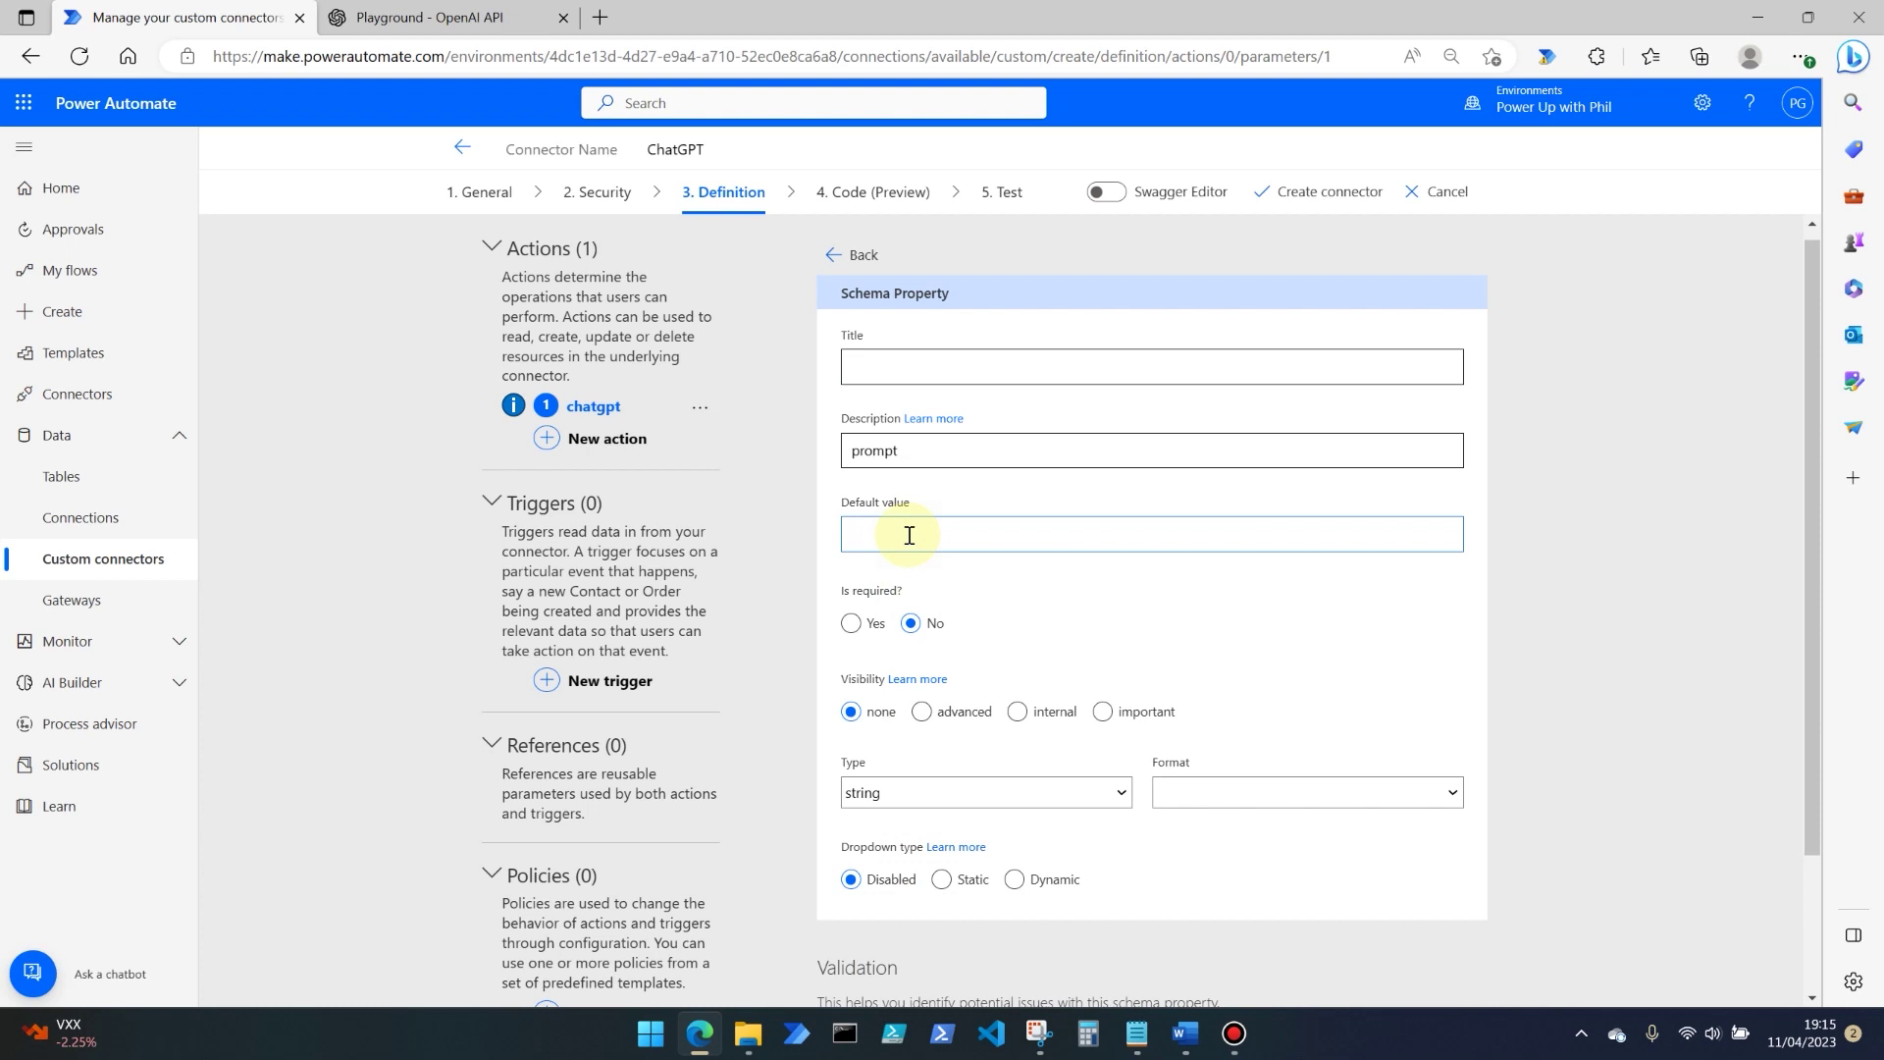
left_click(851, 623)
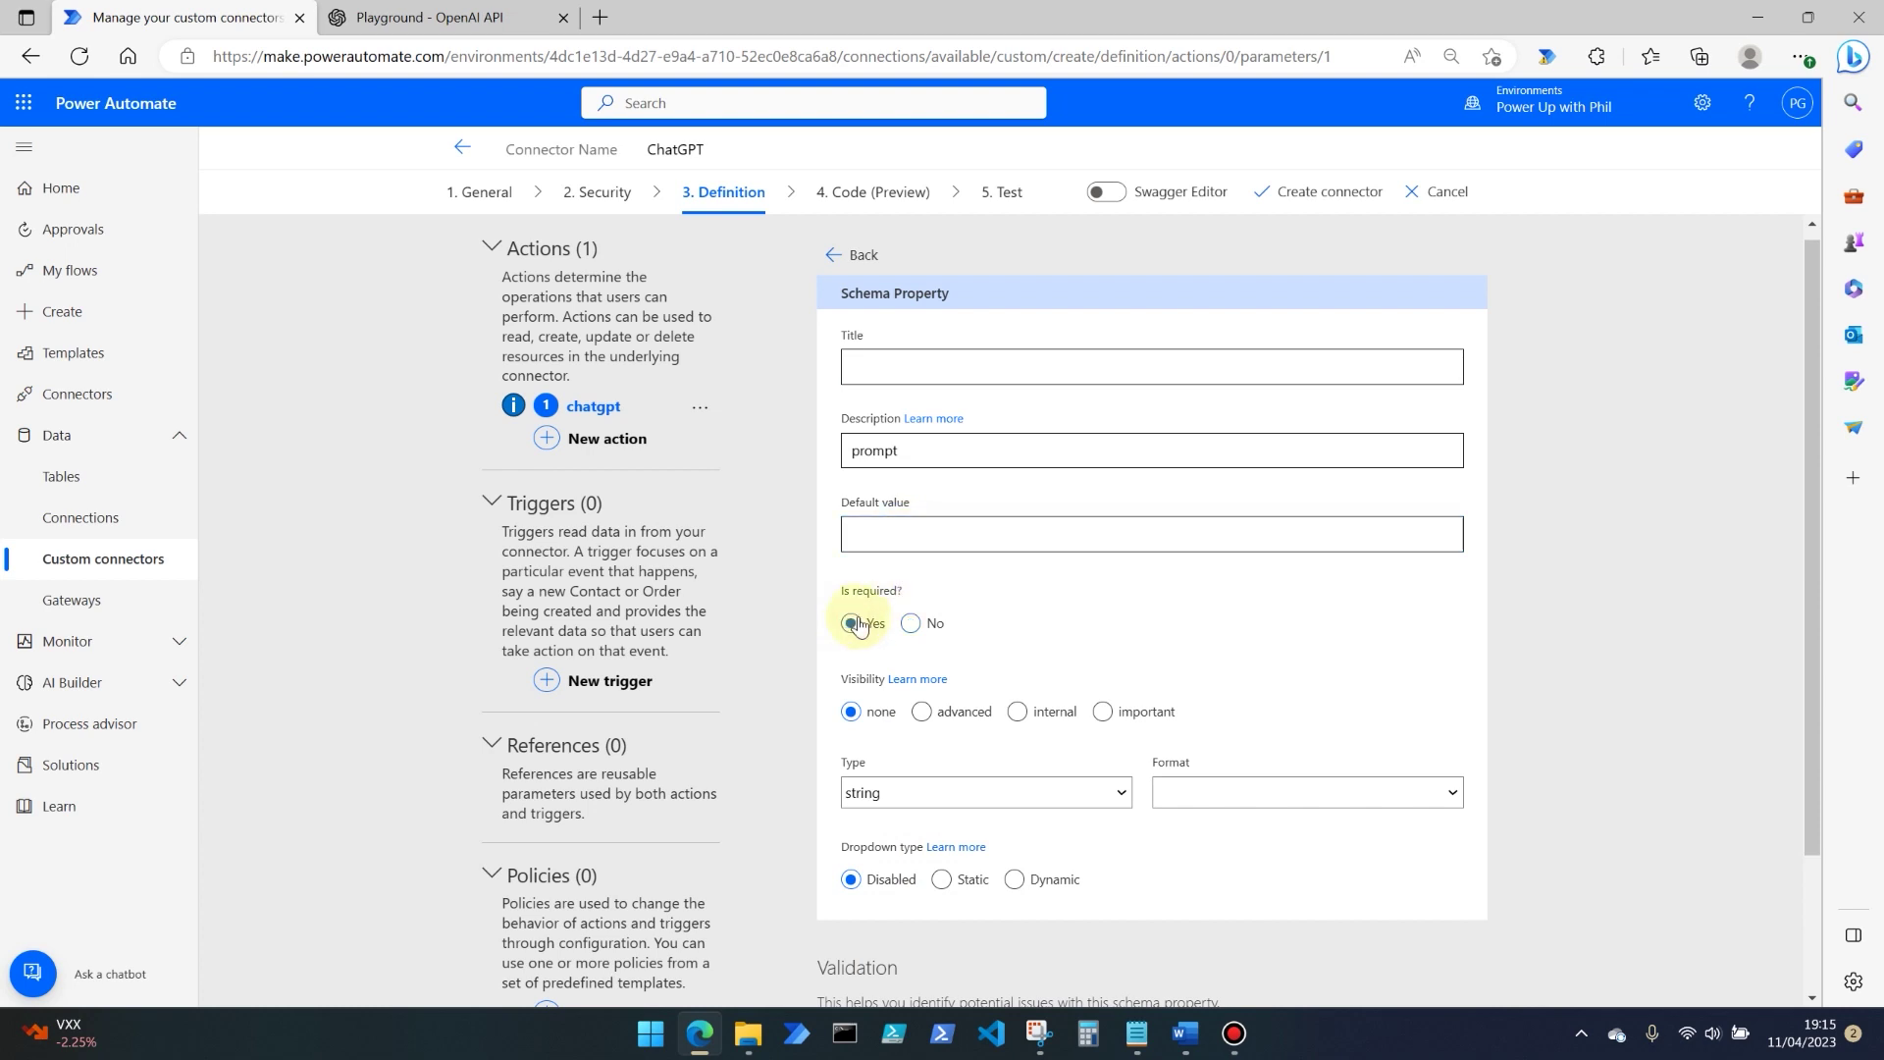
left_click(1106, 716)
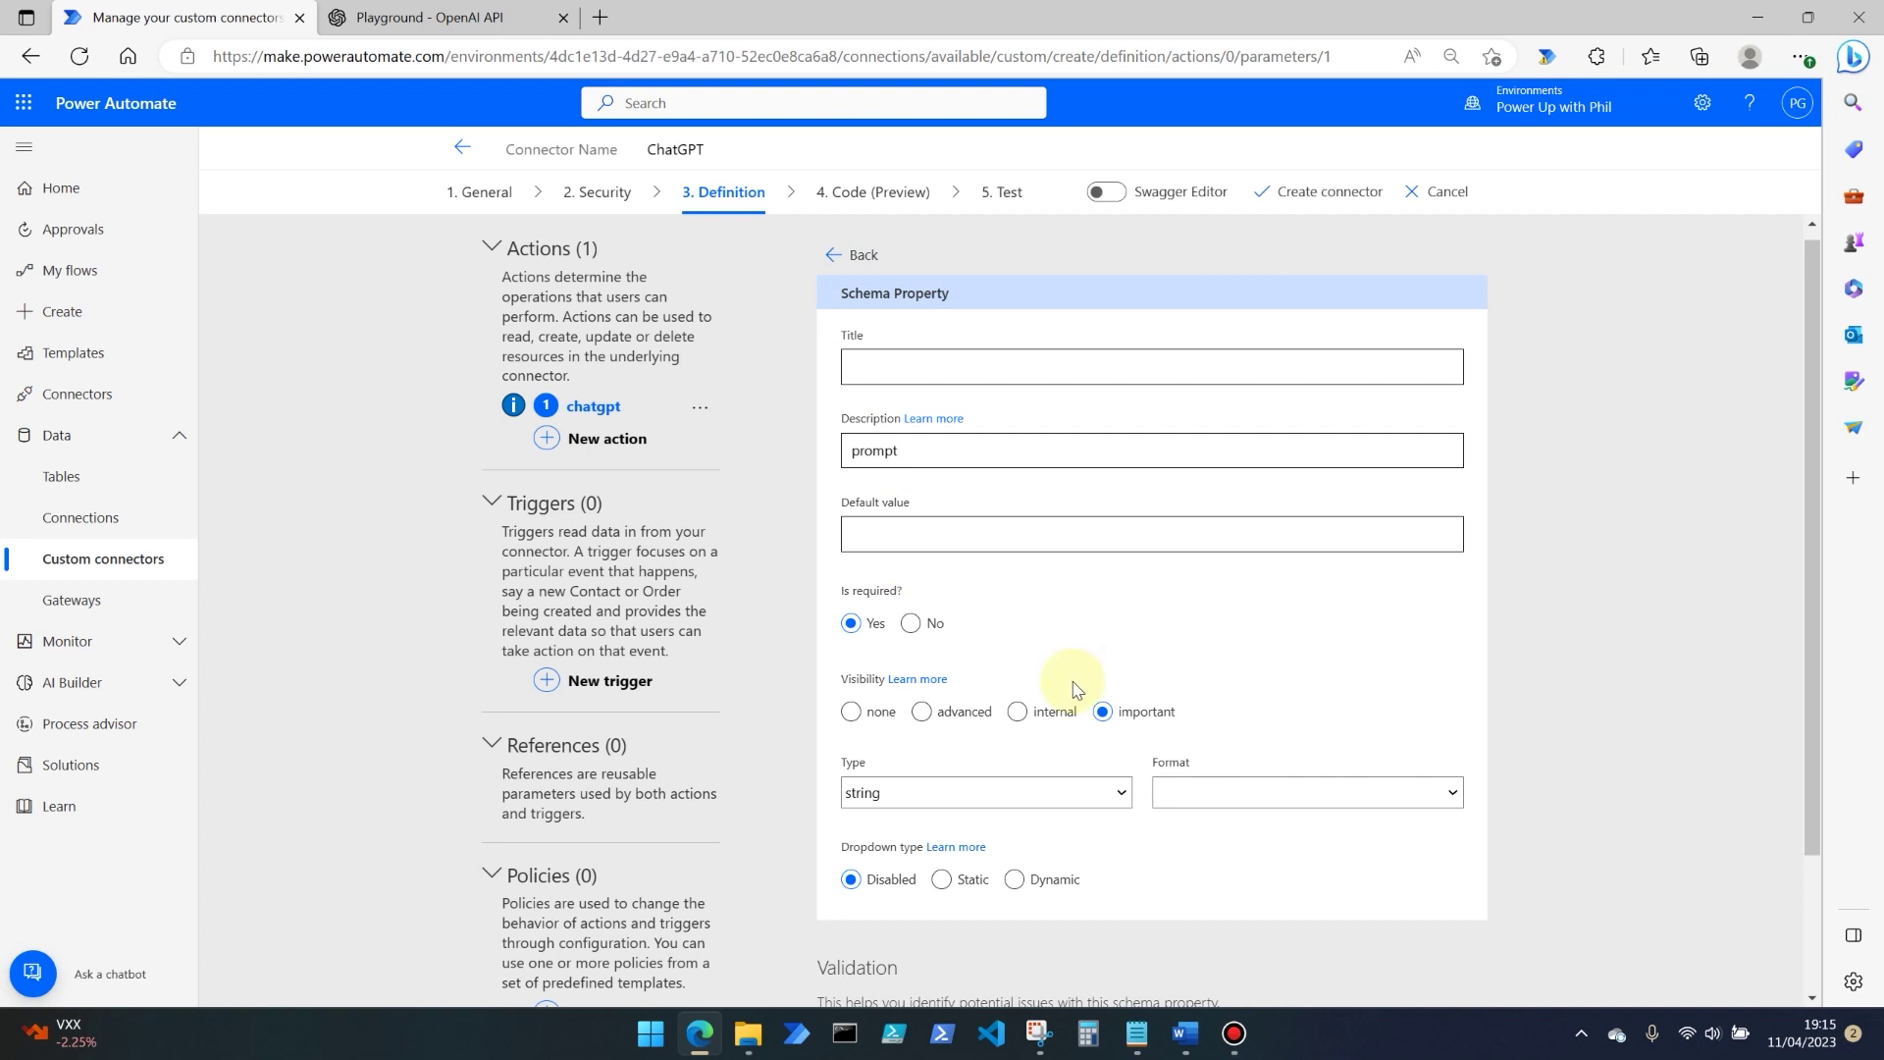
left_click(850, 257)
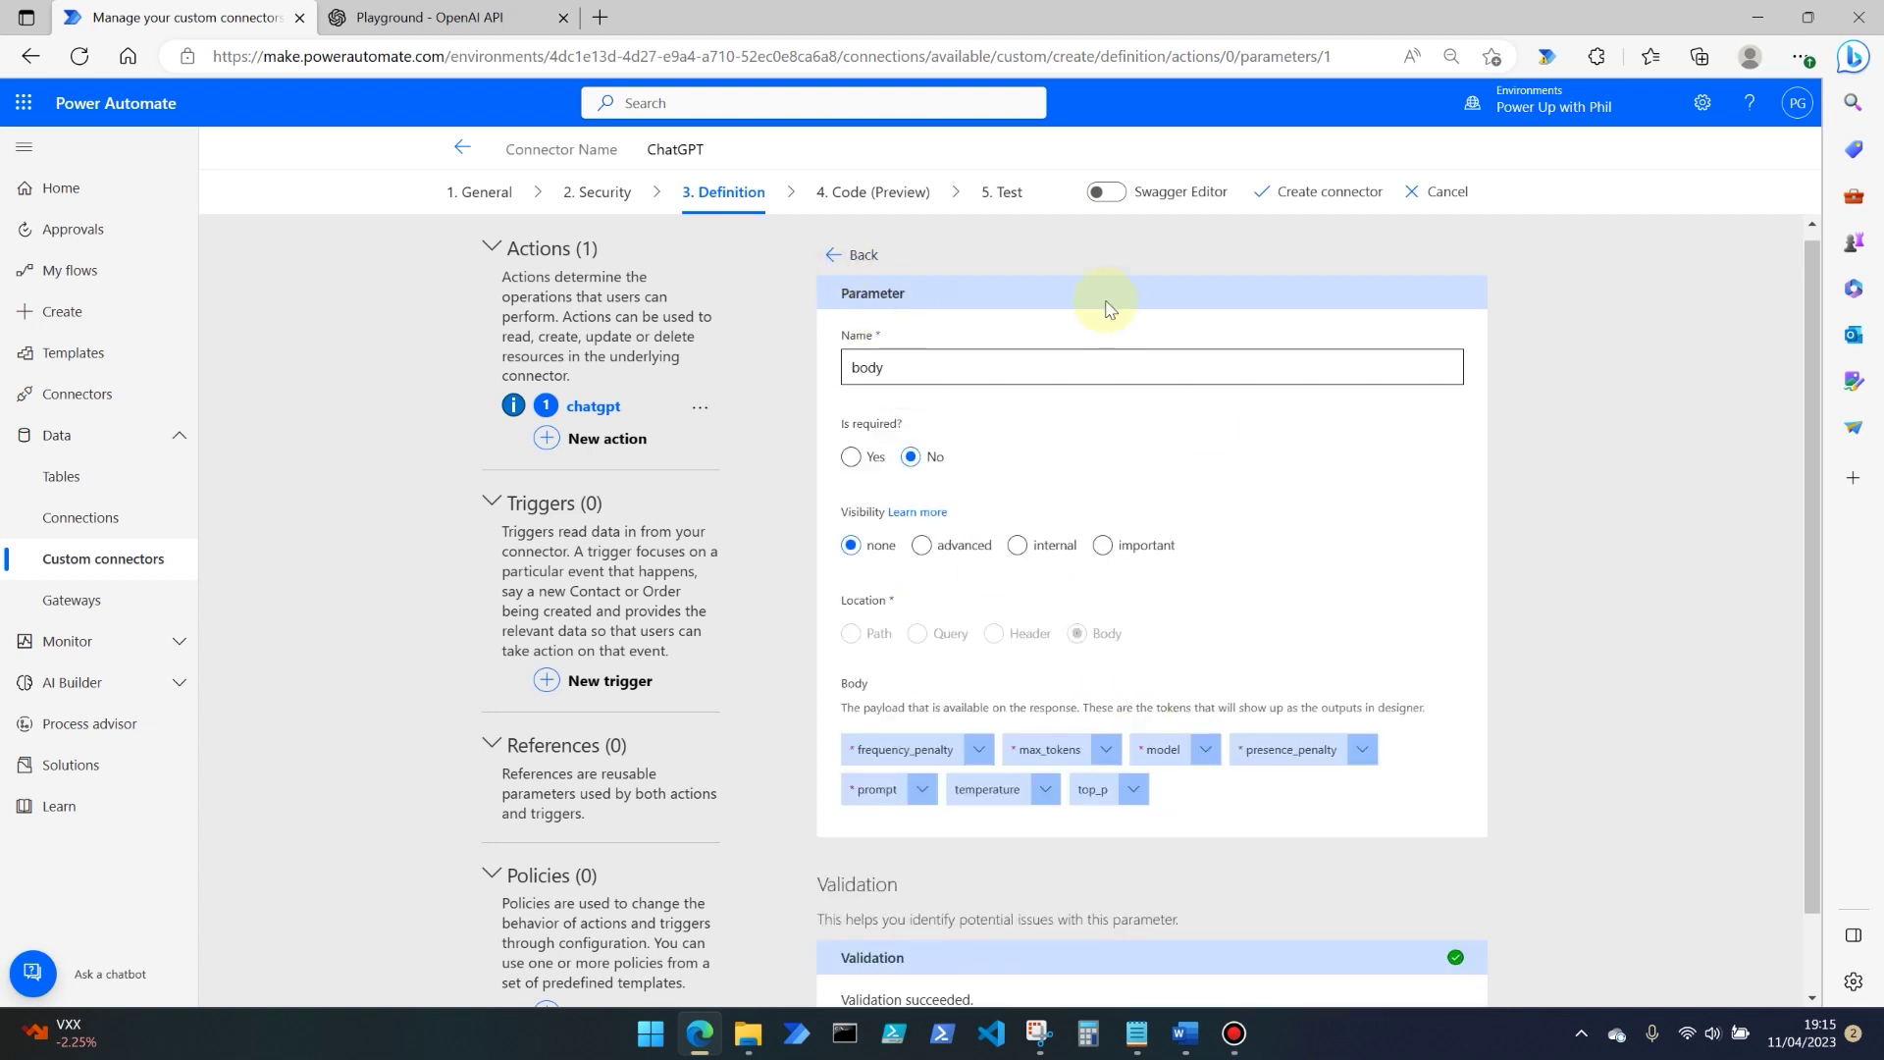
Step: Set temperature to default 0.7, required, with internal visibility
left_click(1047, 791)
left_click(1035, 836)
left_click(900, 535)
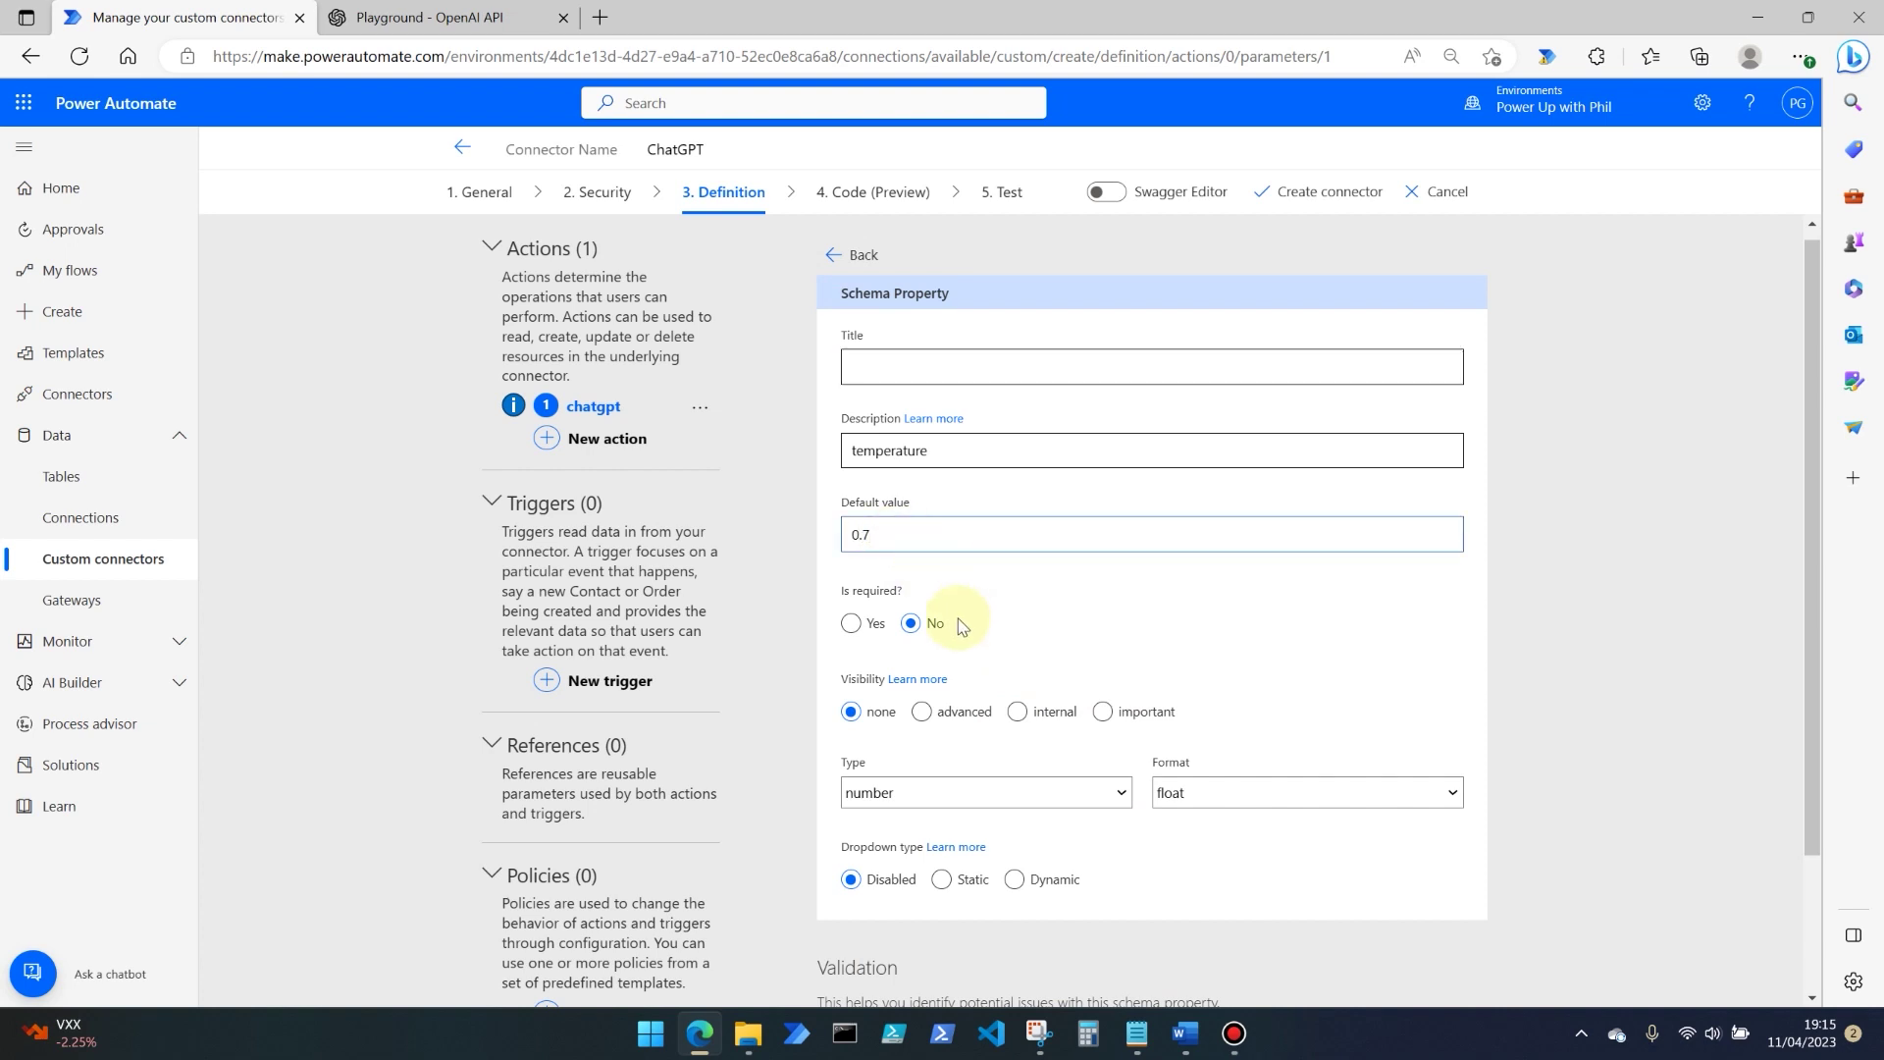
left_click(864, 614)
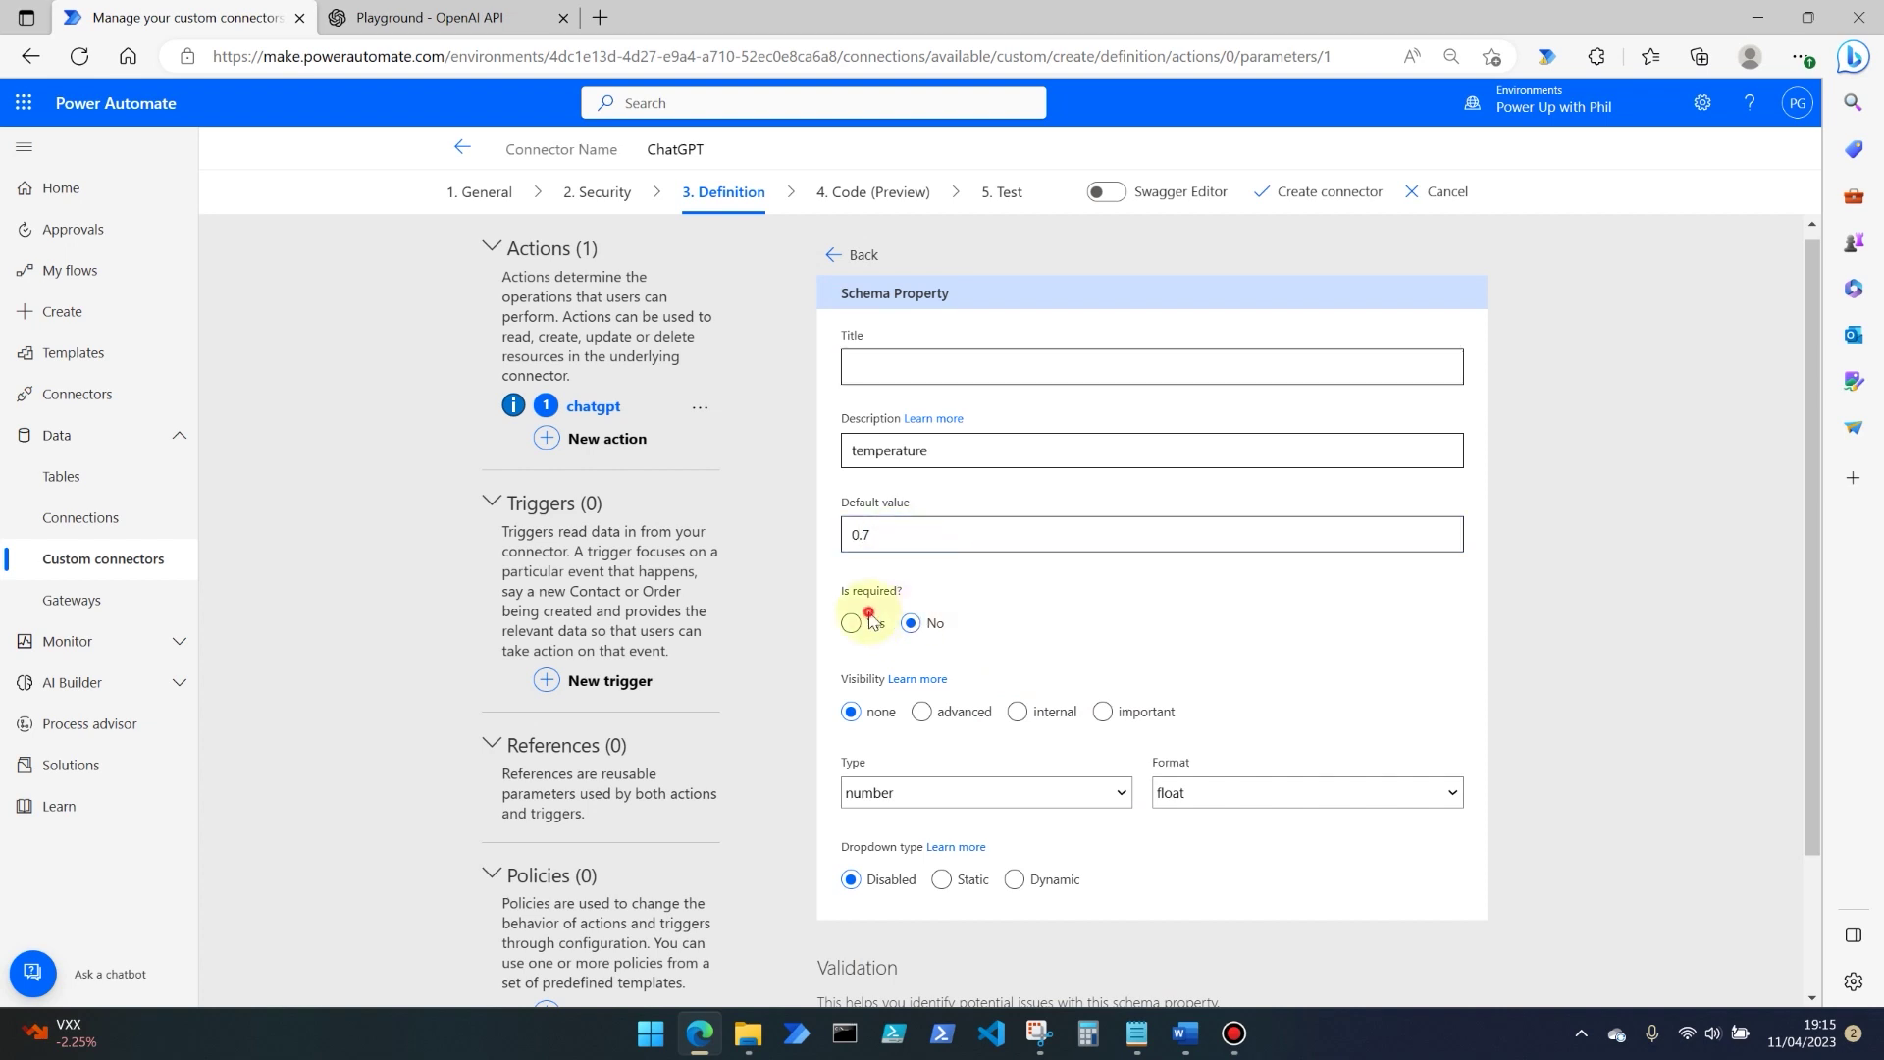
left_click(1020, 712)
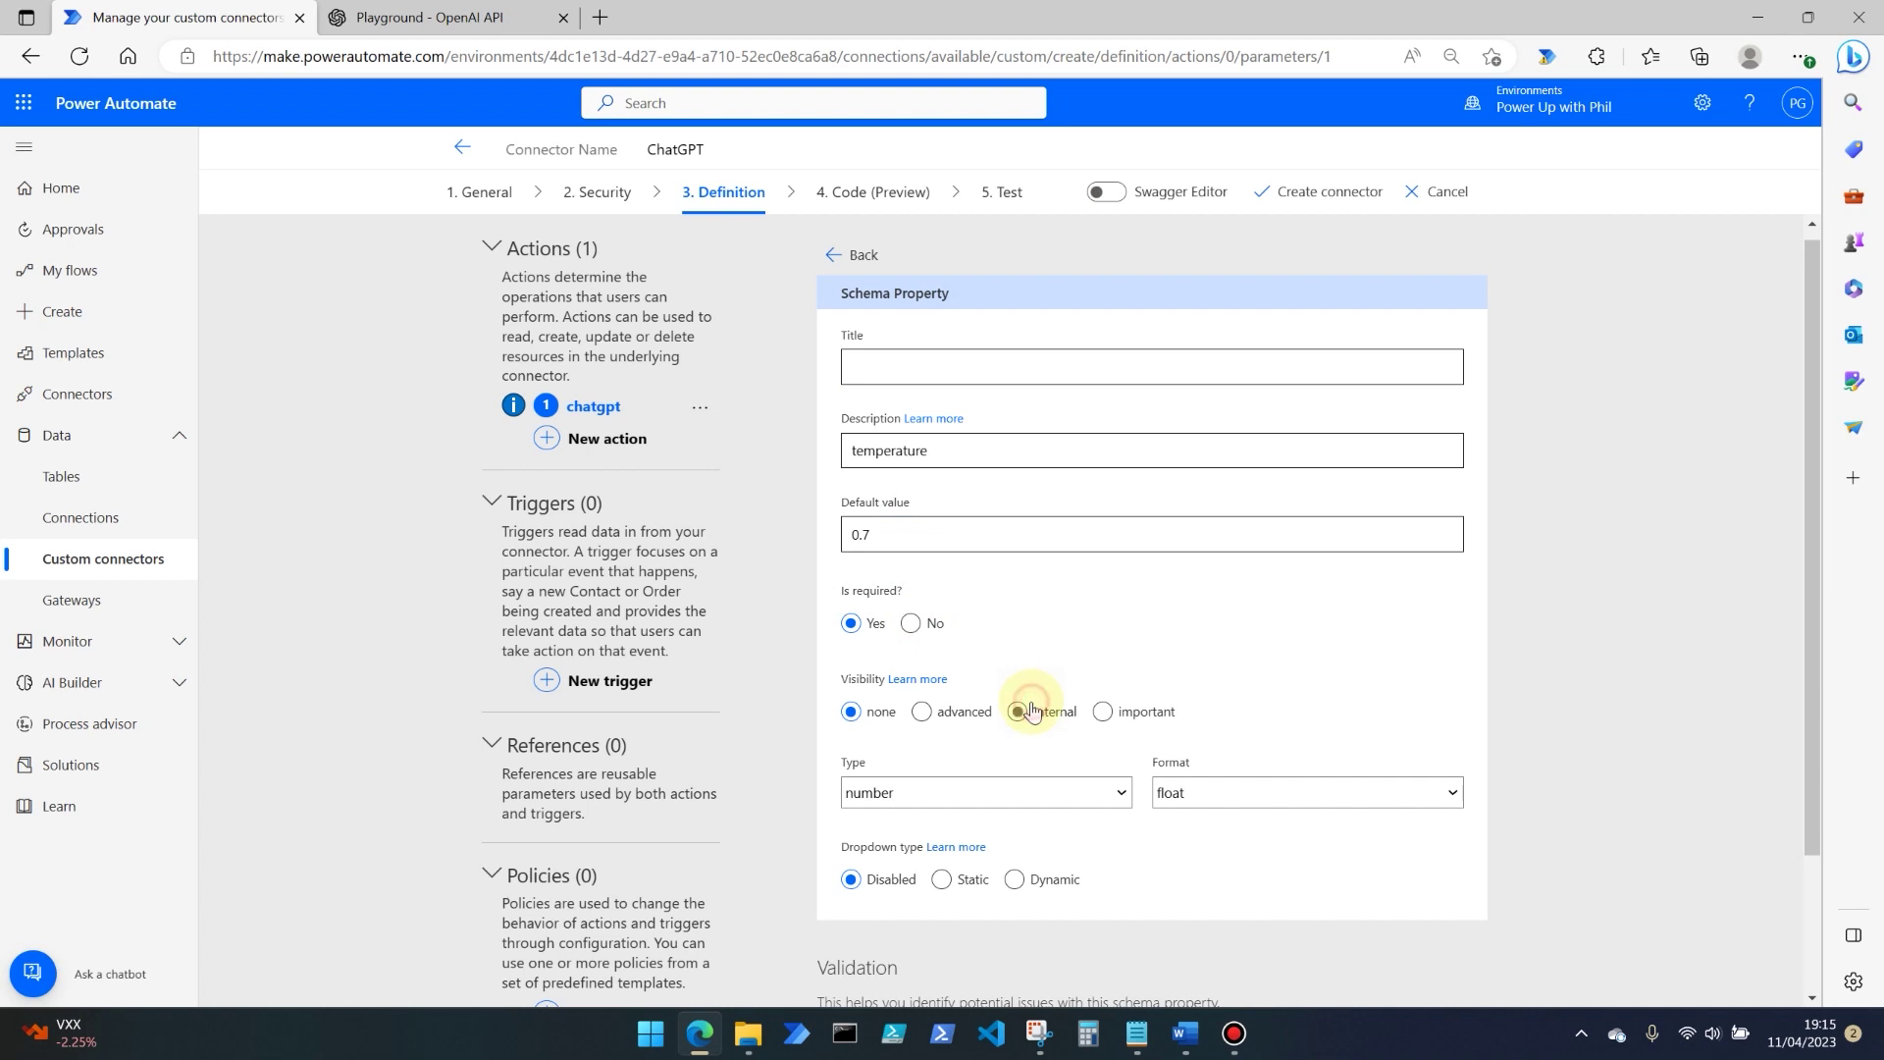
left_click(842, 254)
Step: Set top_p to default 1, required, with internal visibility
left_click(1138, 790)
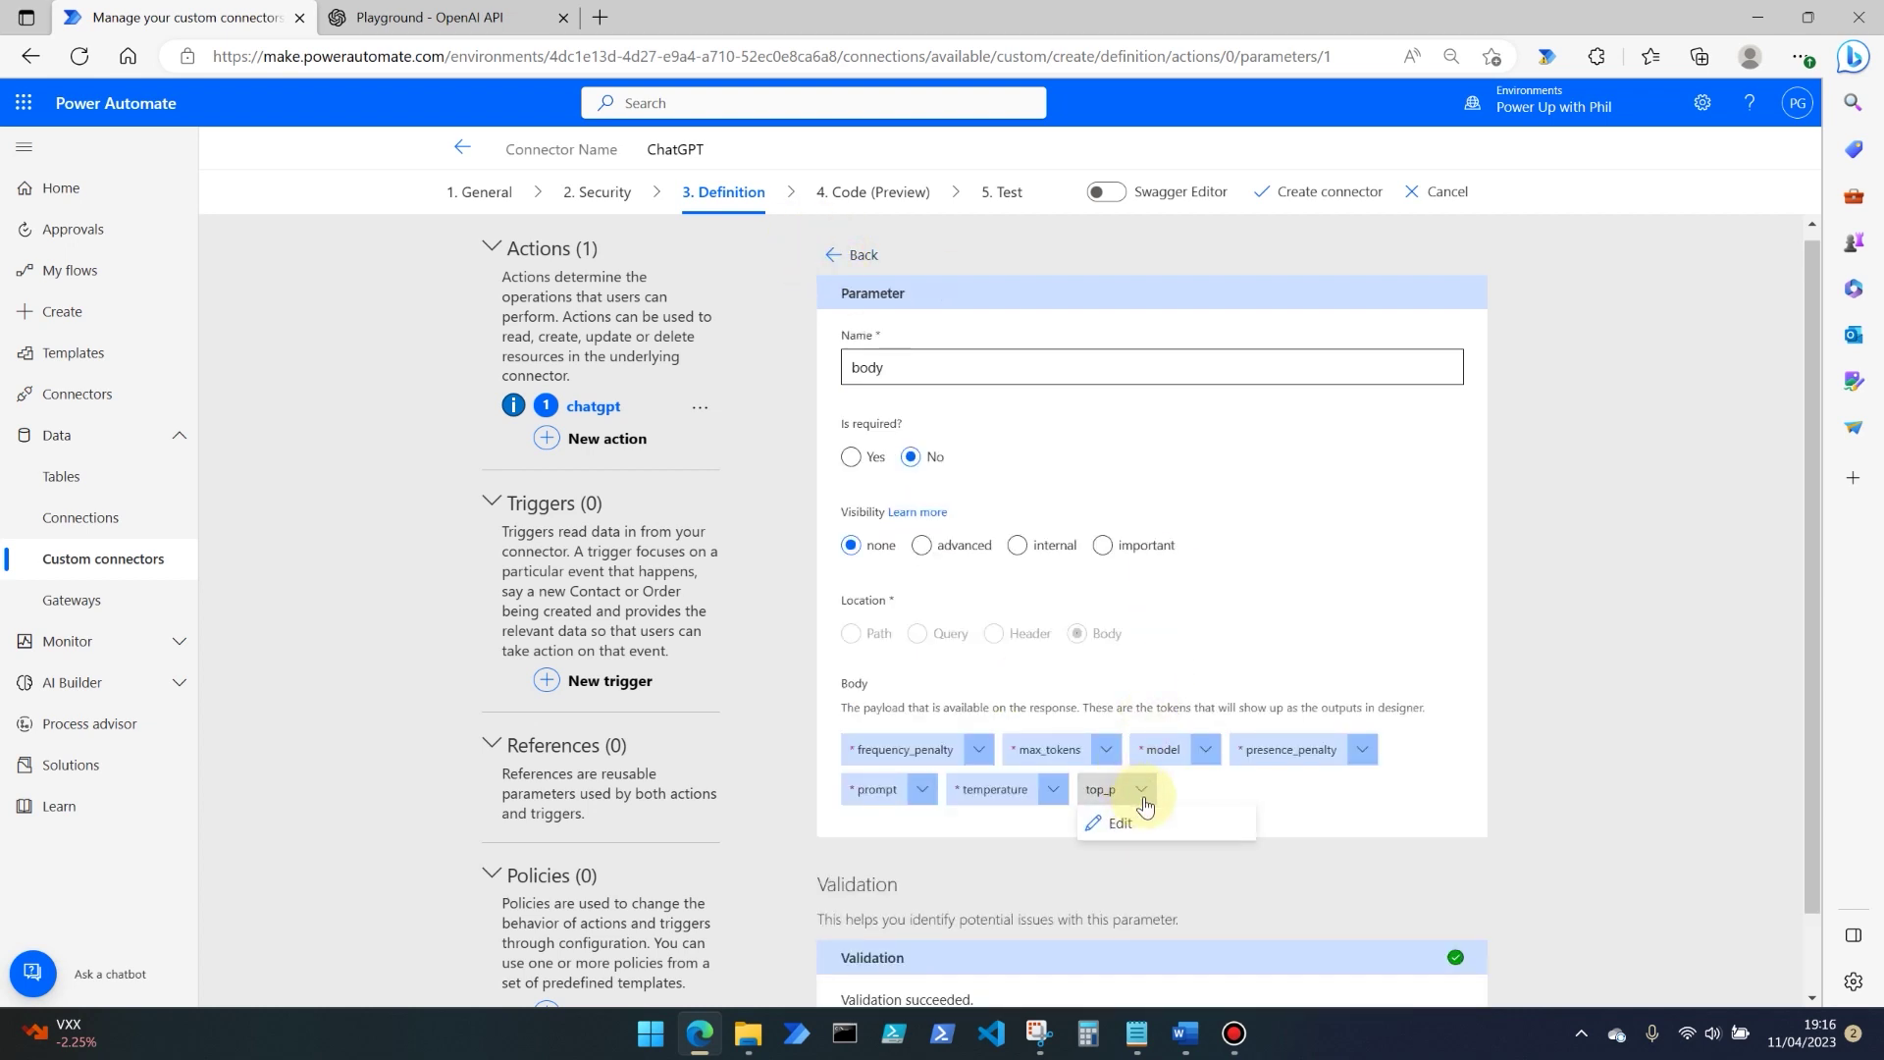
left_click(1148, 824)
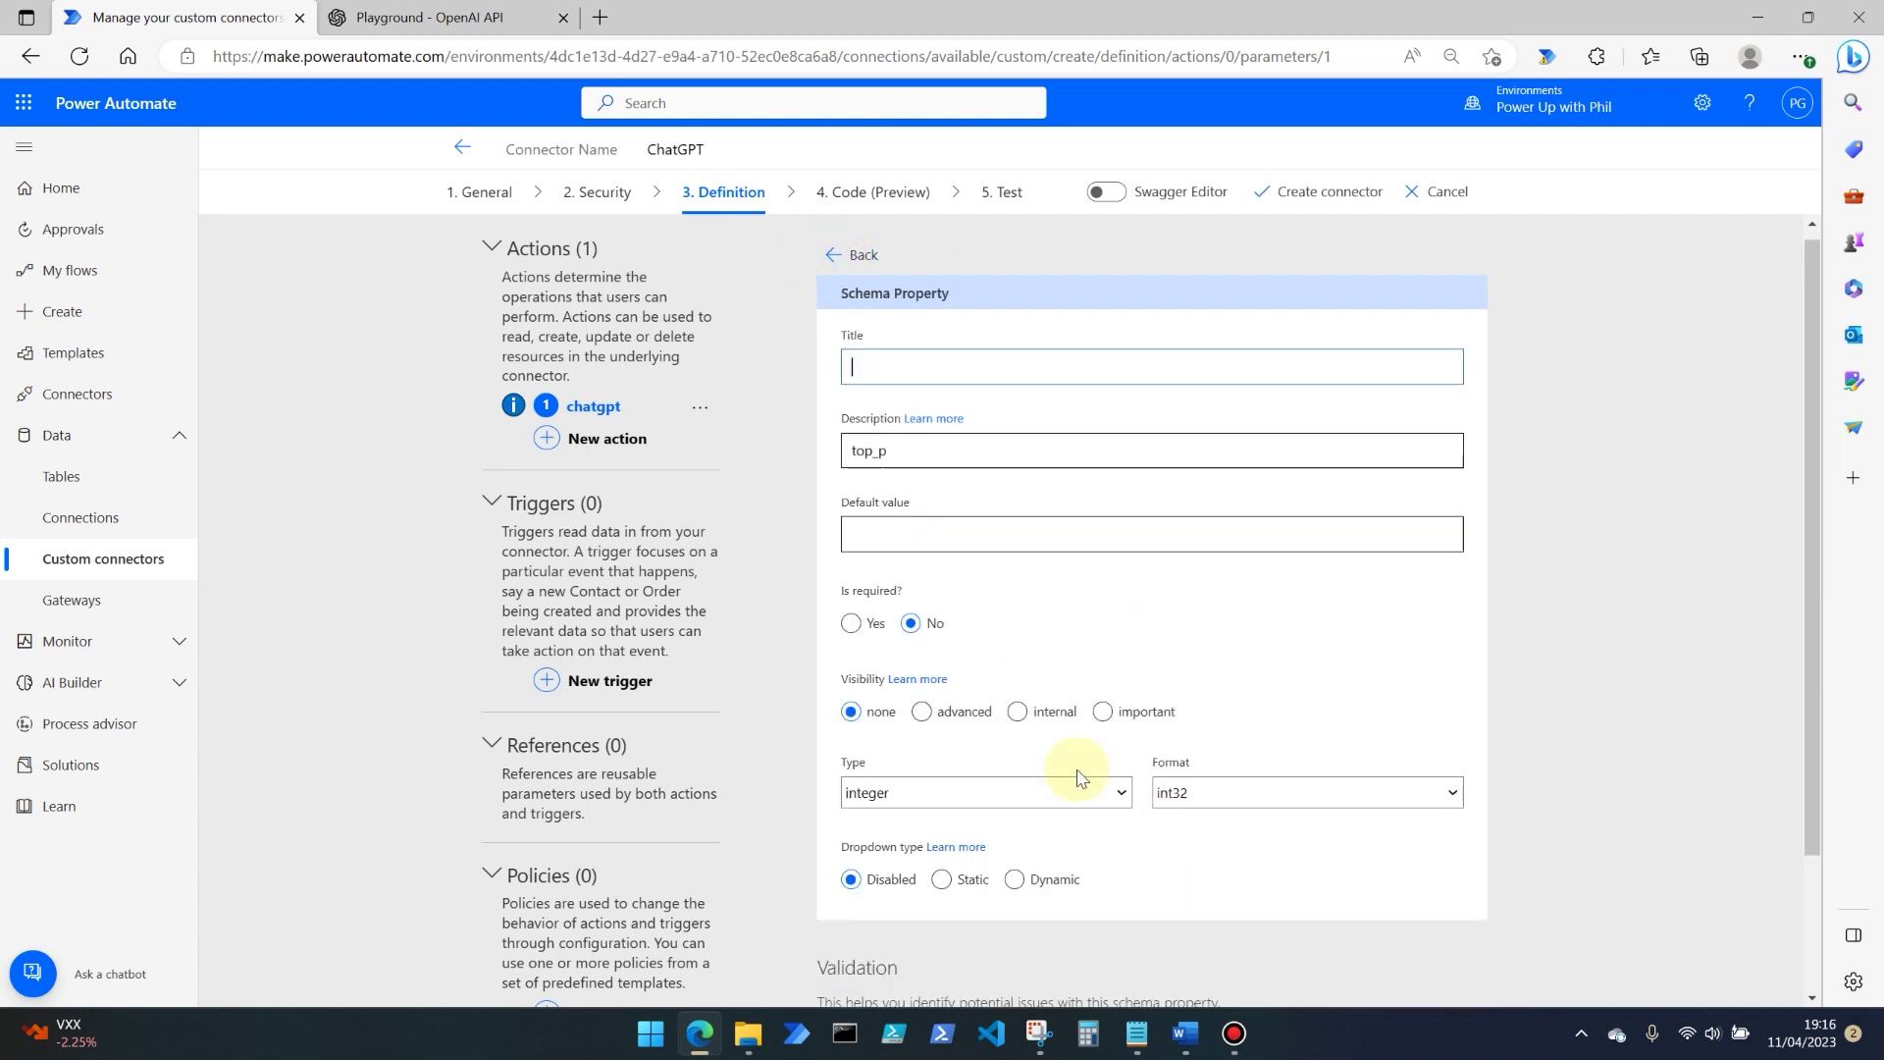
left_click(889, 525)
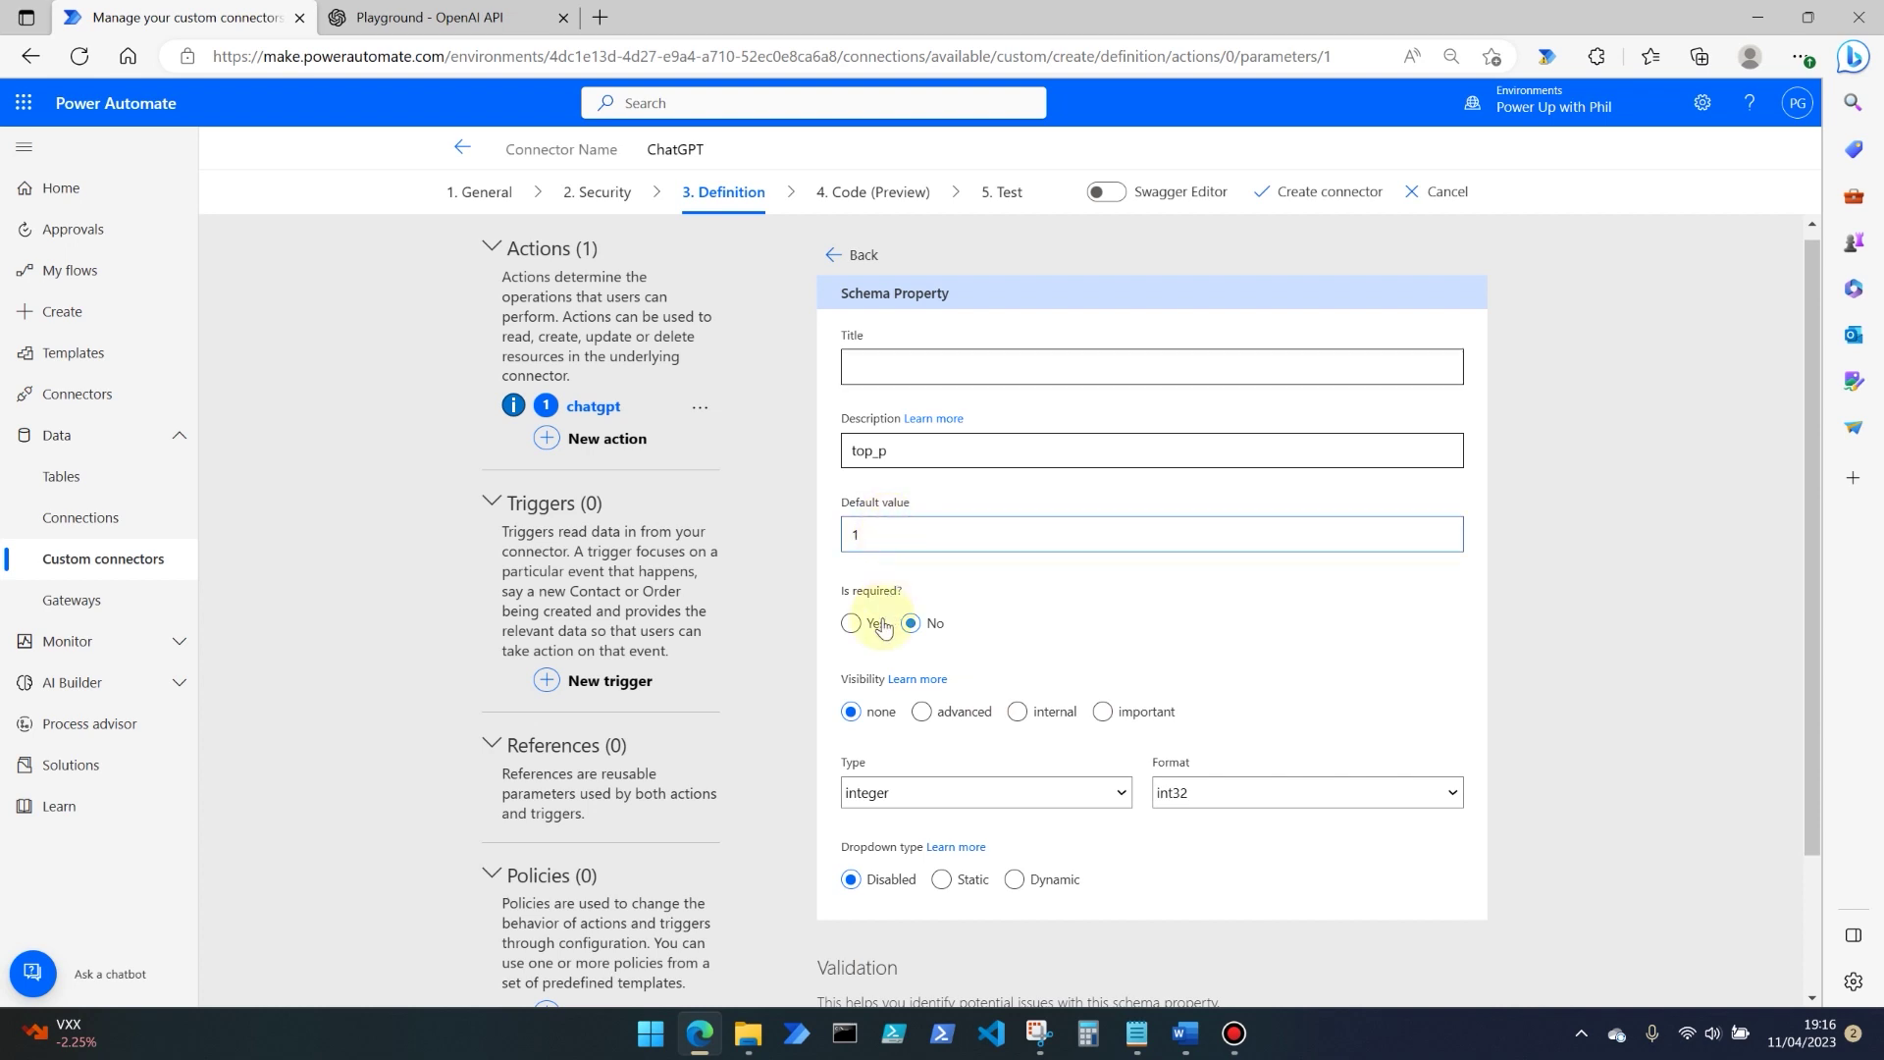
left_click(850, 623)
left_click(1020, 711)
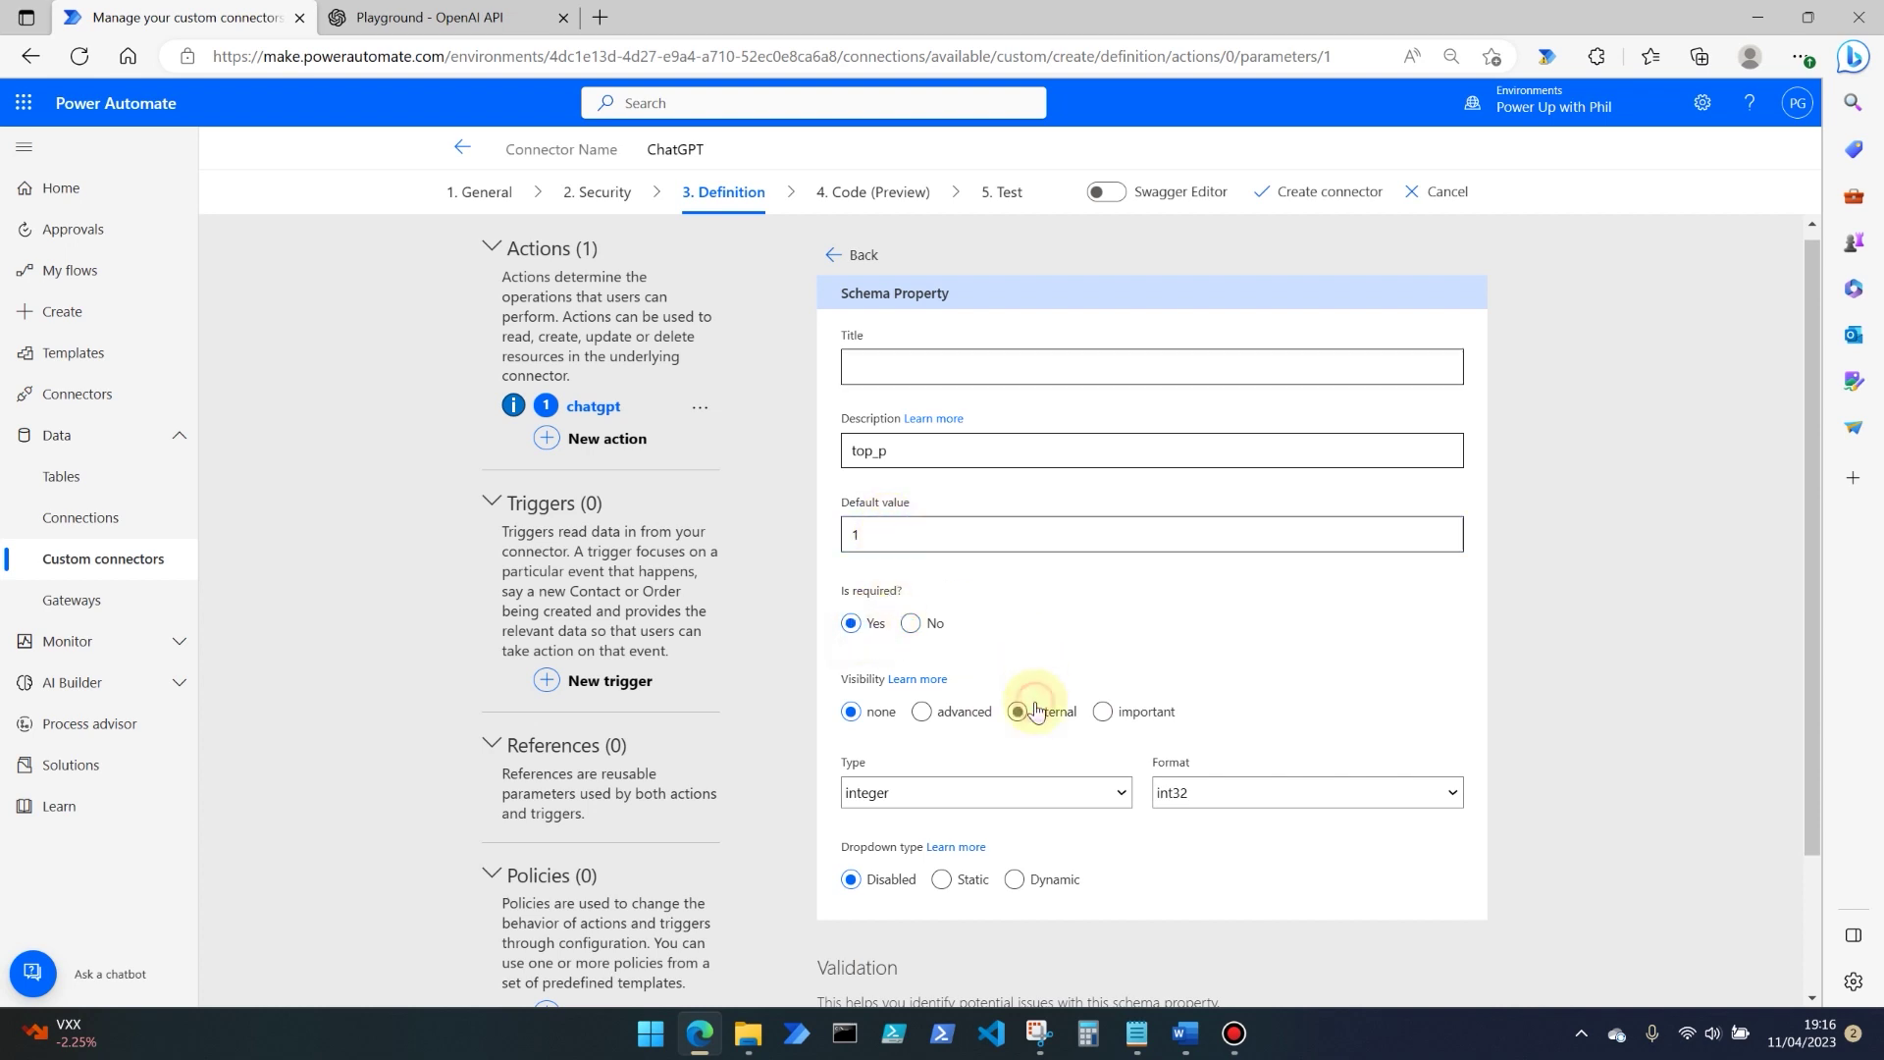
left_click(844, 255)
scroll(1450, 610, "down", 1)
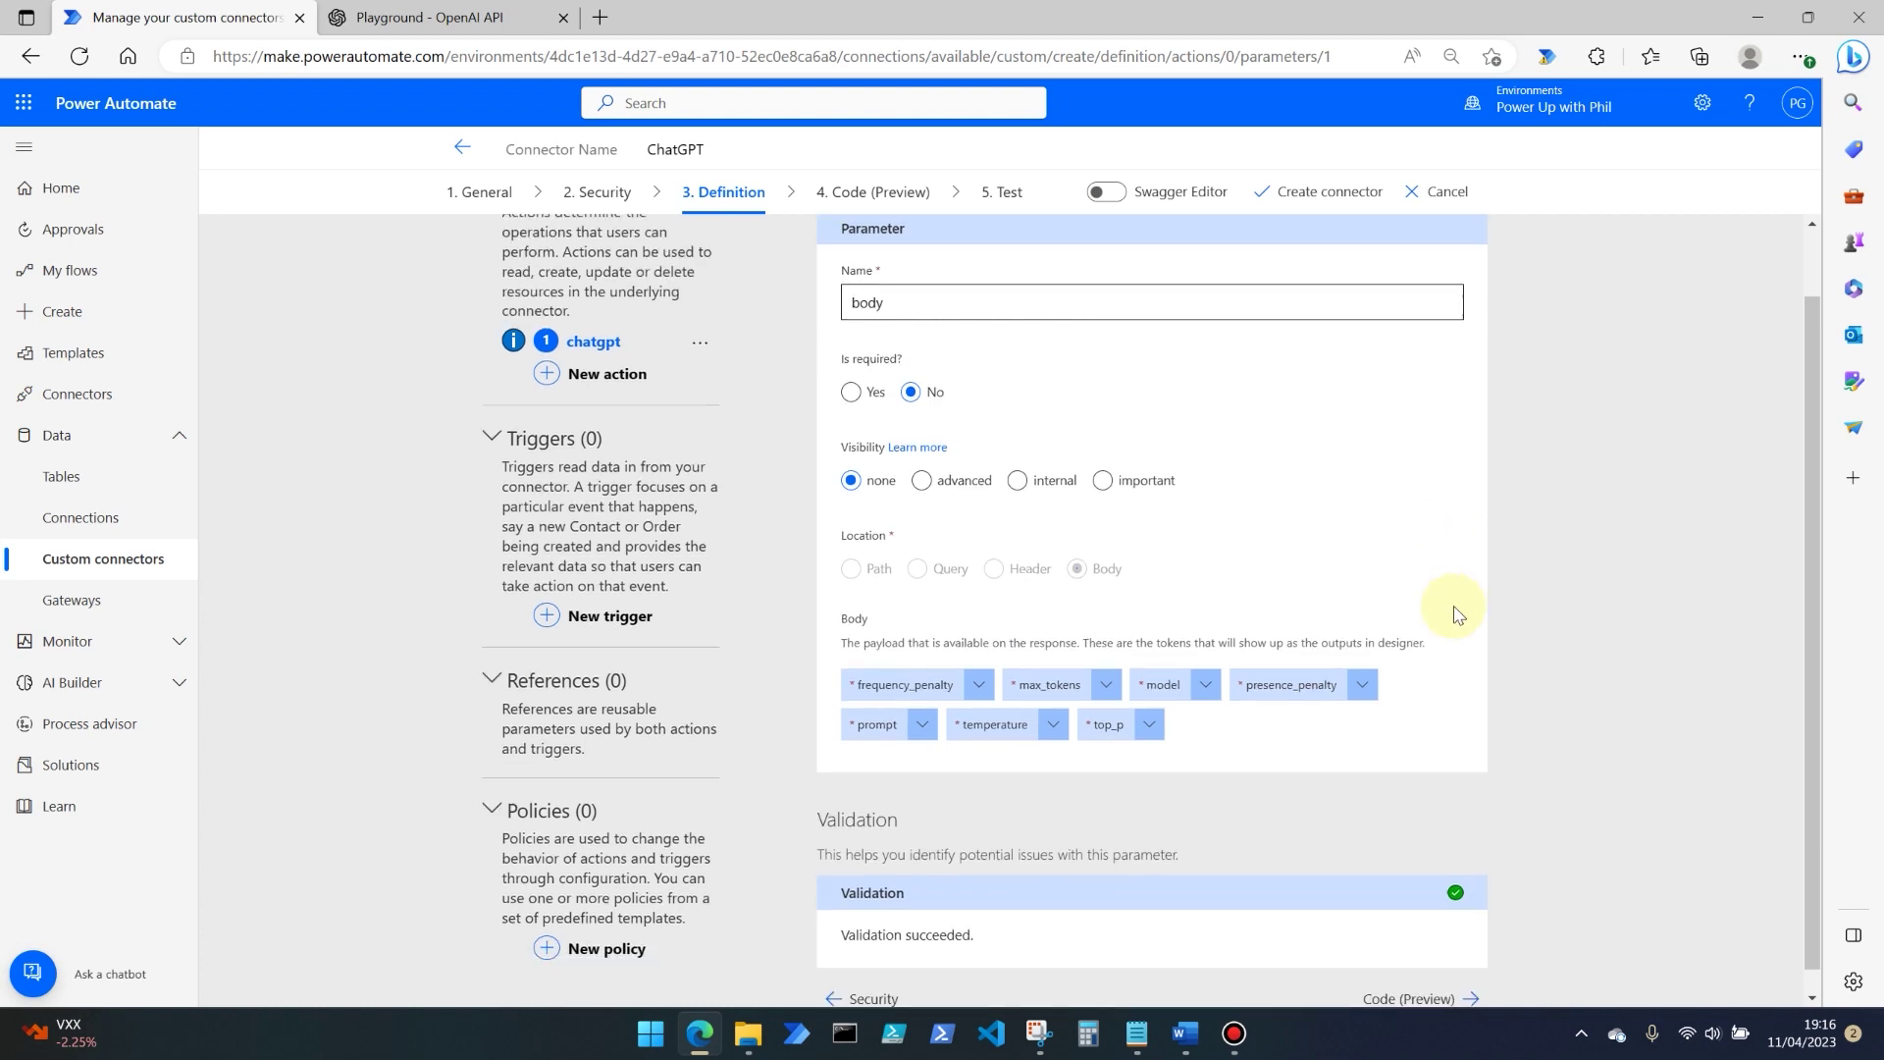
scroll(1450, 609, "up", 1)
scroll(1455, 615, "down", 1)
scroll(1455, 615, "down", 1)
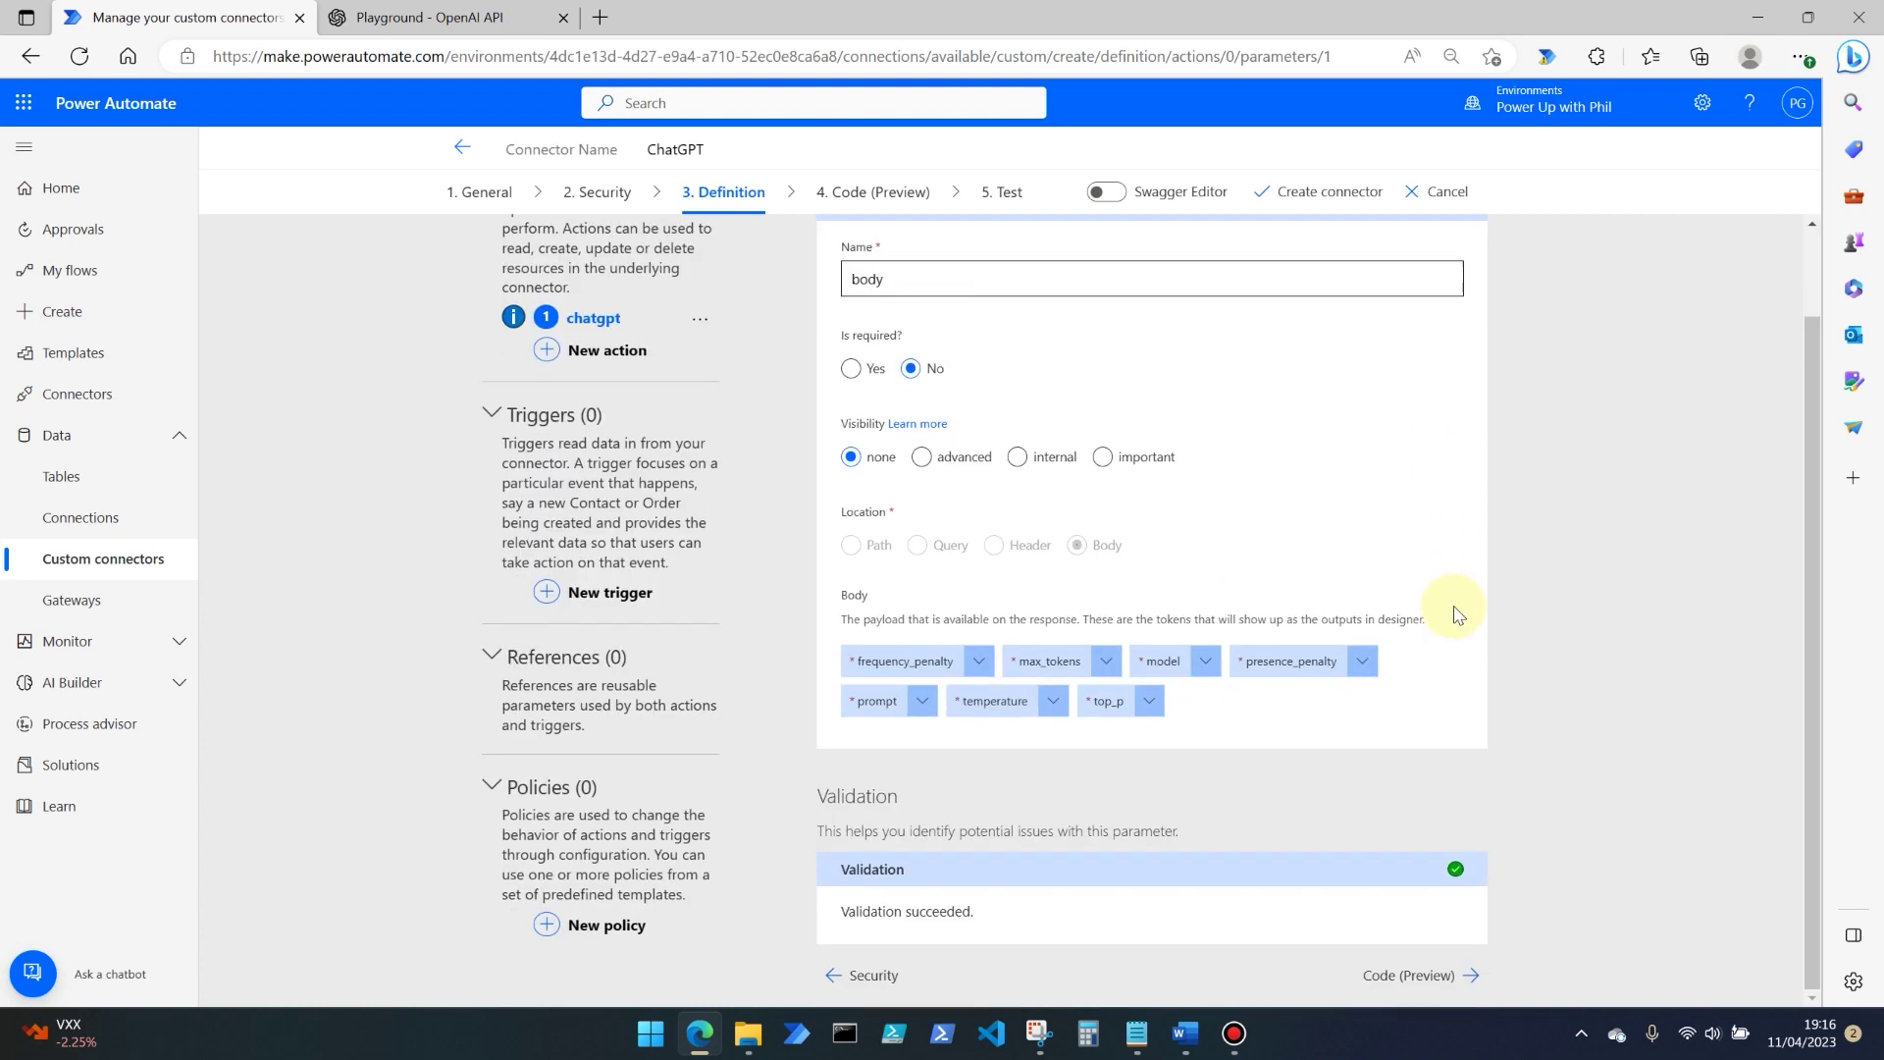
Step: Create the ChatGPT custom connector and move on to its 5. Test step
left_click(1305, 210)
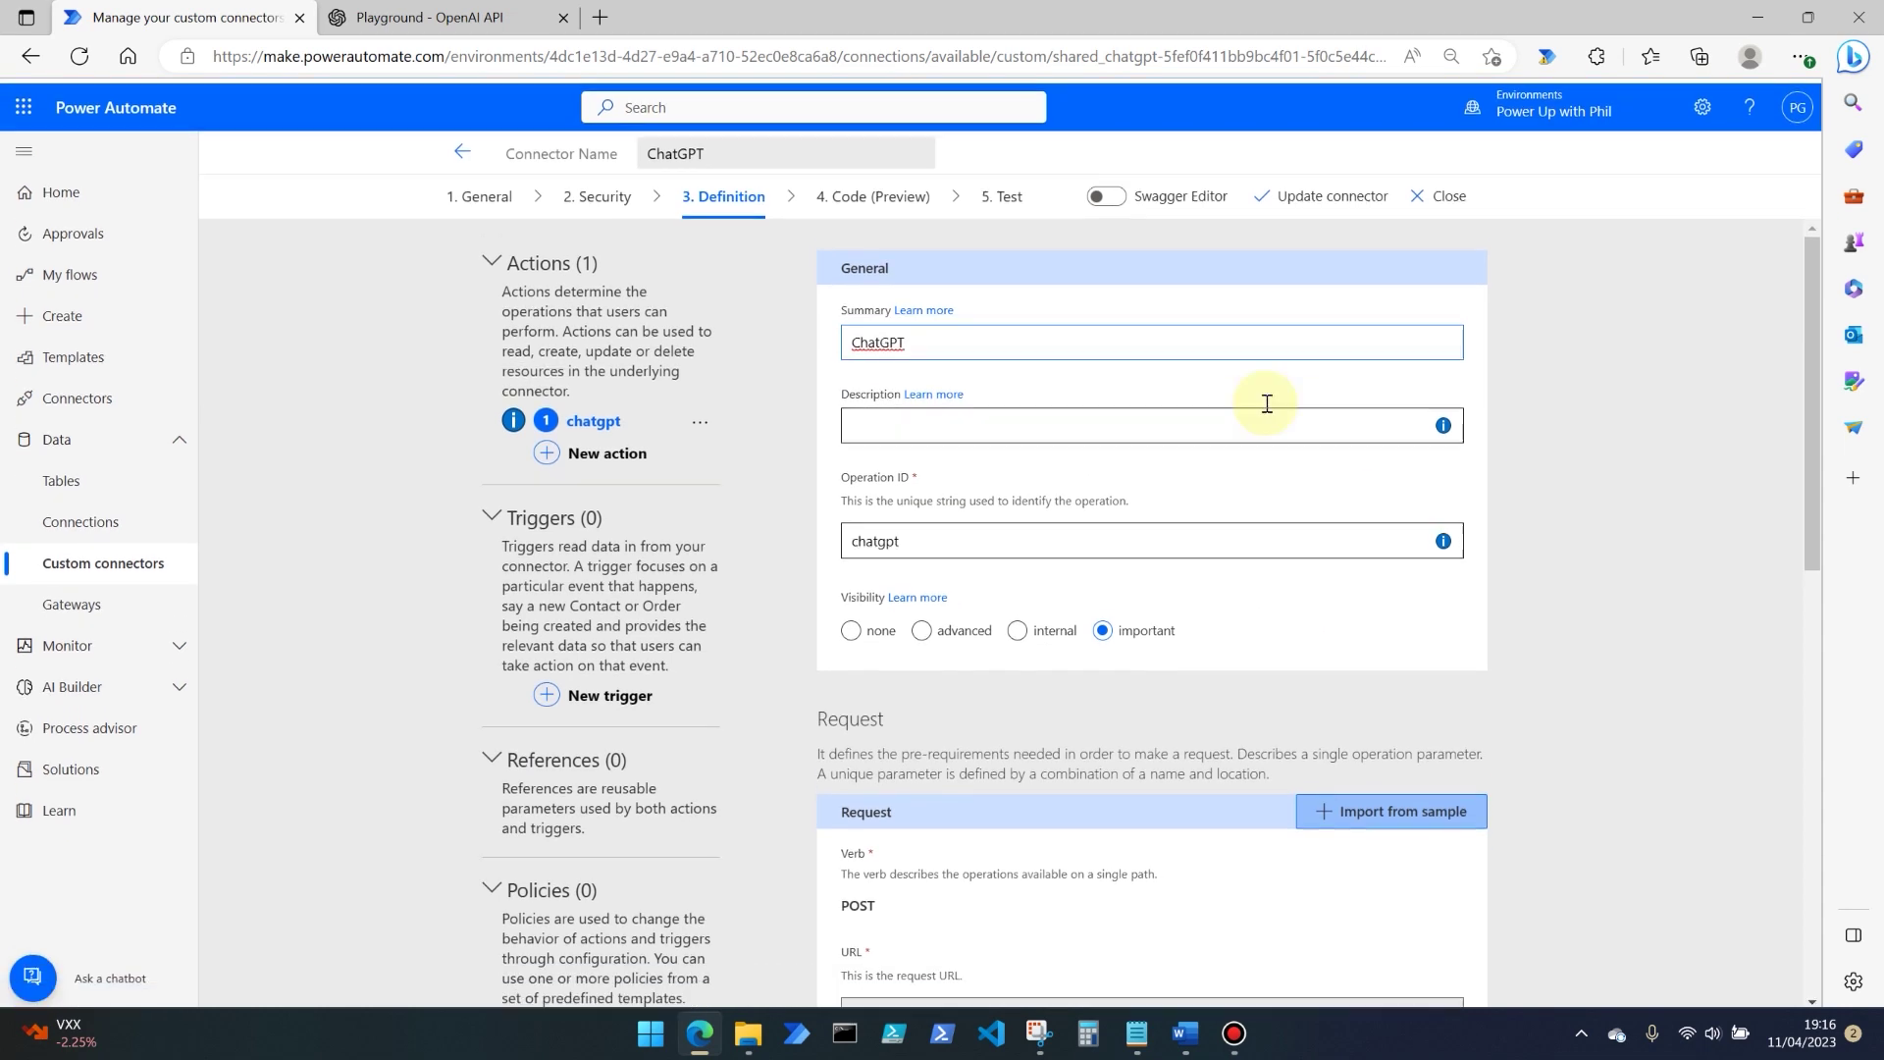
left_click(1005, 196)
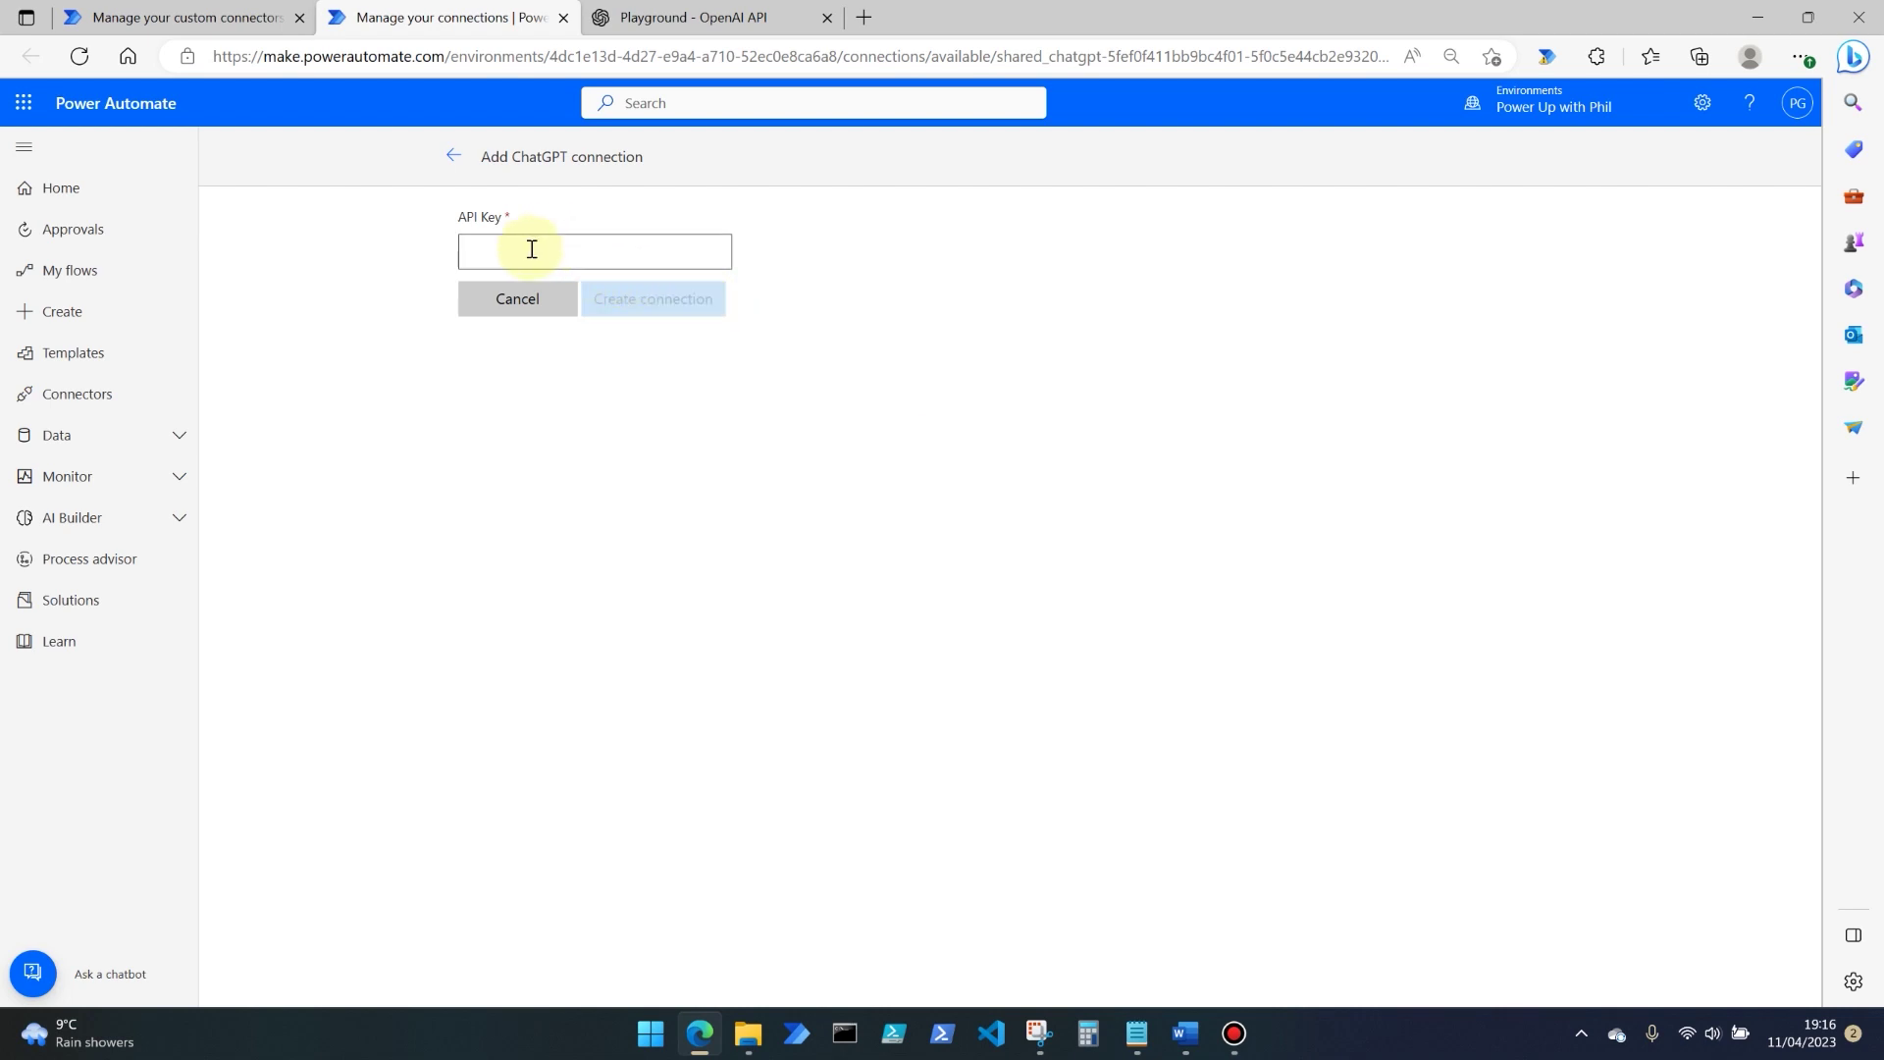
Step: Paste the OpenAI API key into a new ChatGPT connection and create it
left_click(698, 16)
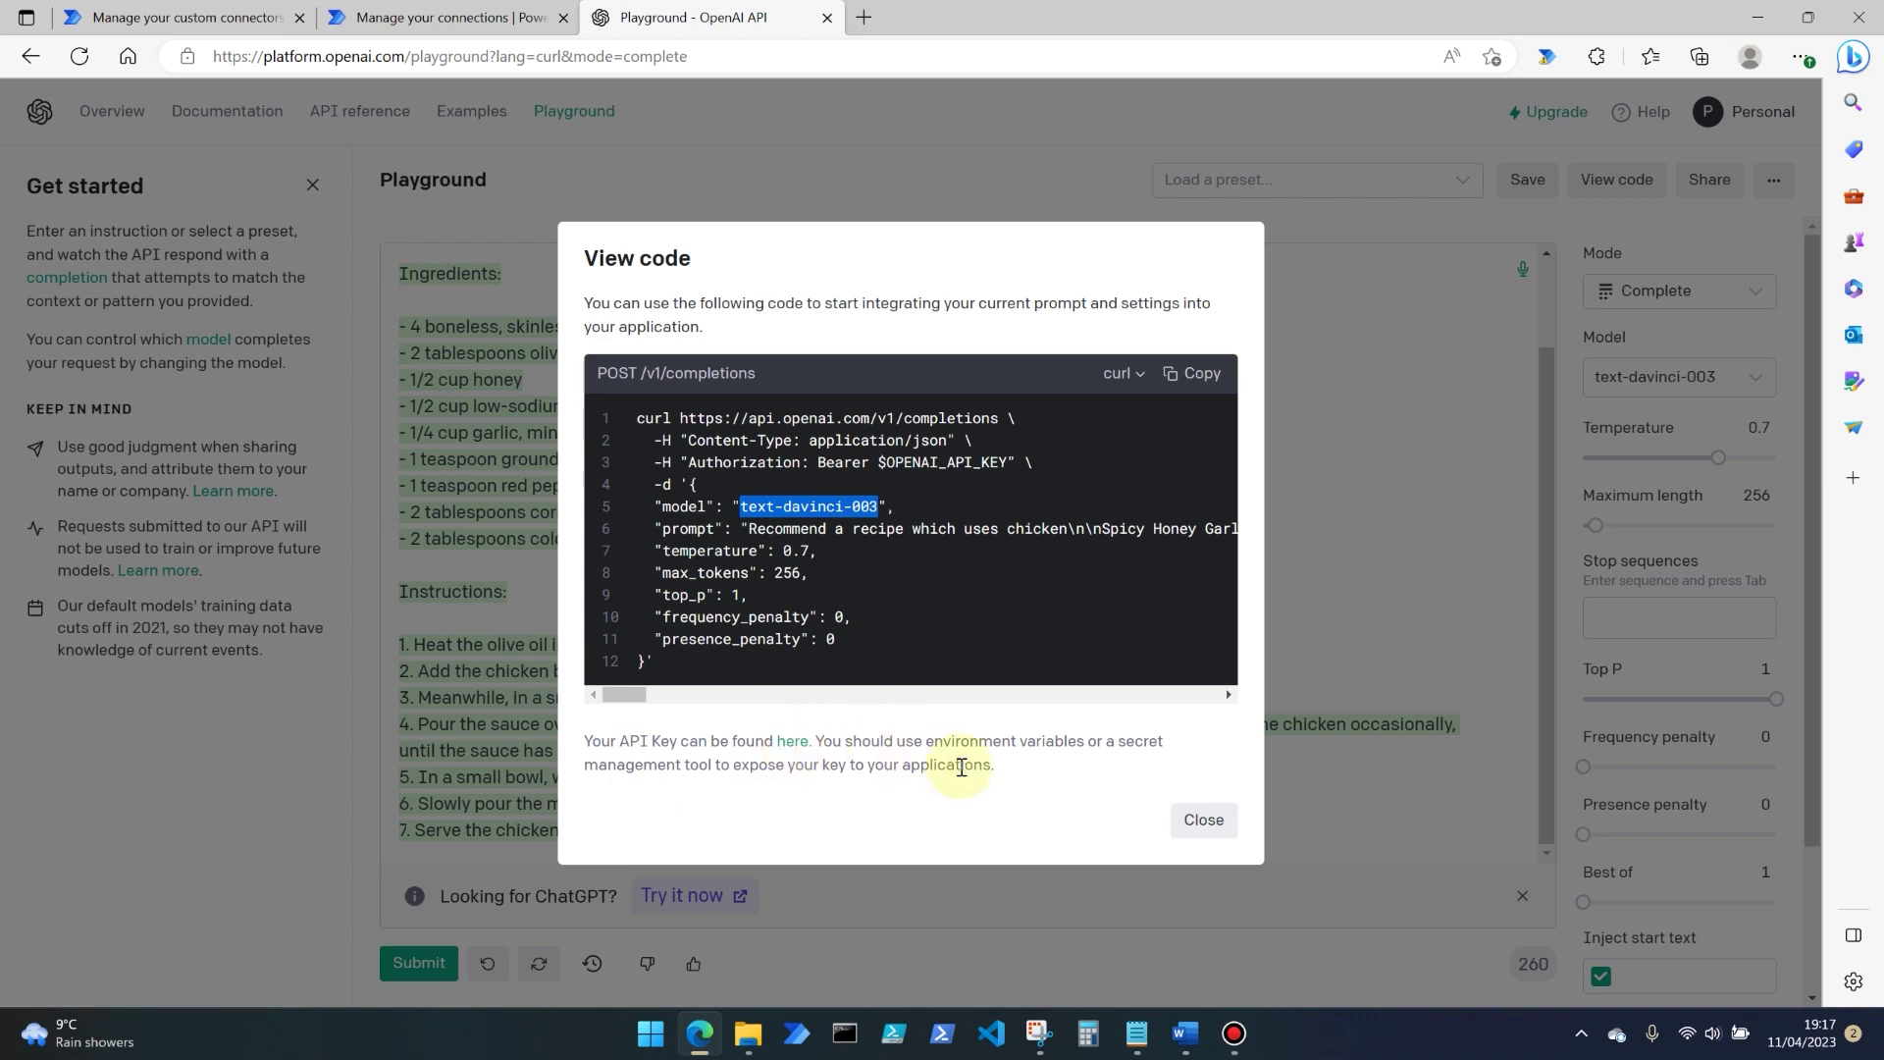
left_click(437, 15)
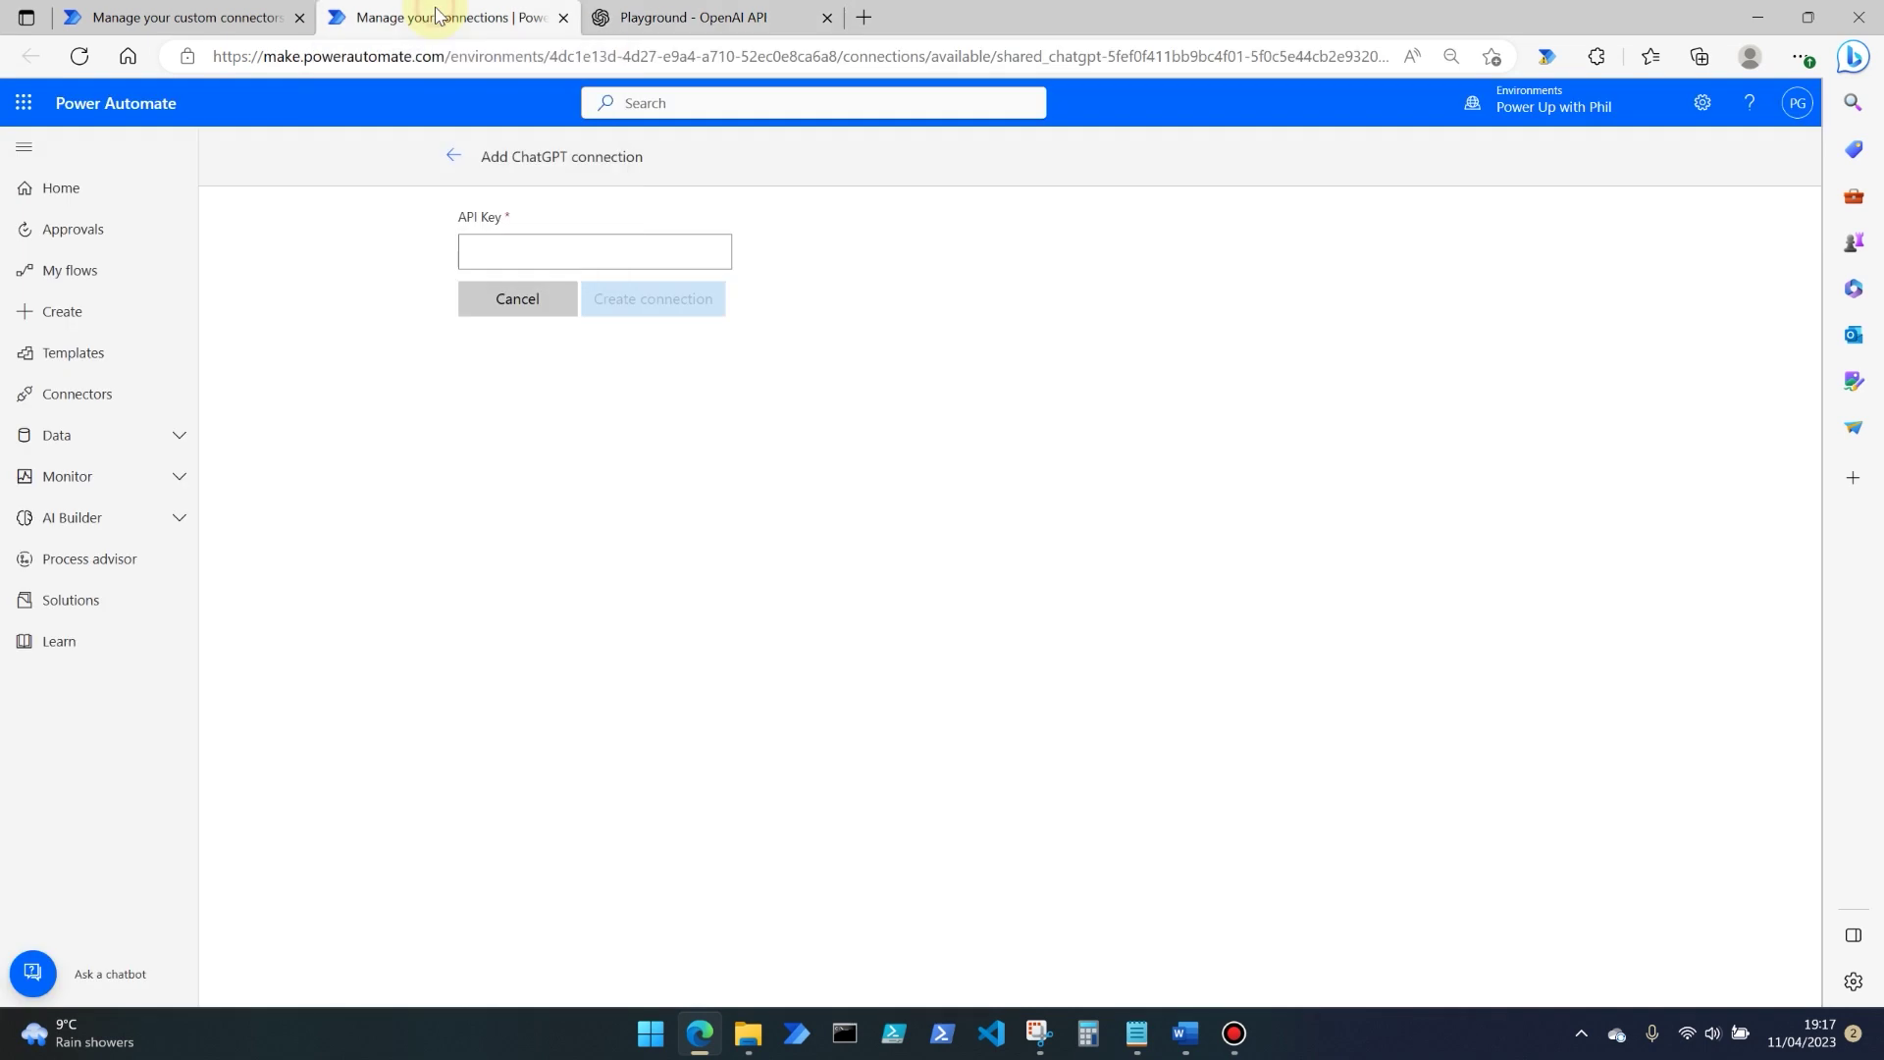
left_click(521, 242)
type("sk")
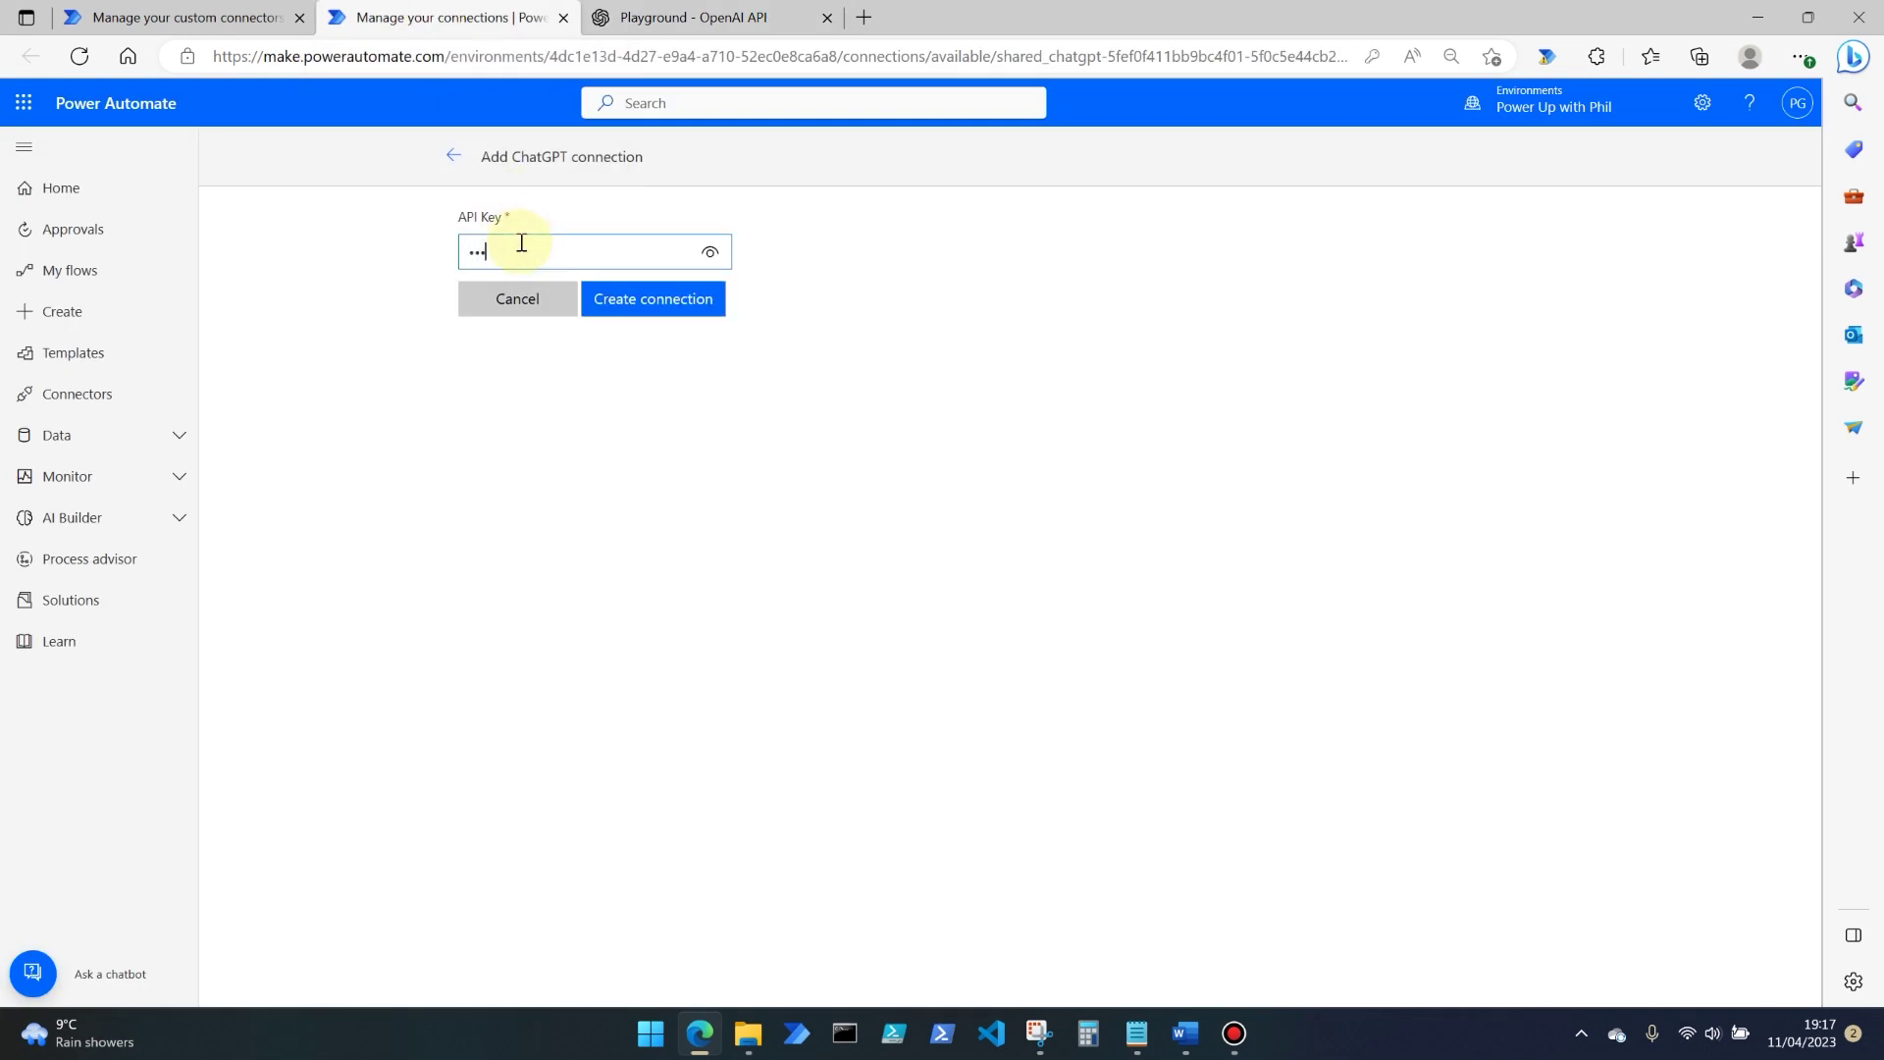
type("-•••")
key("ctrl+v")
left_click(628, 298)
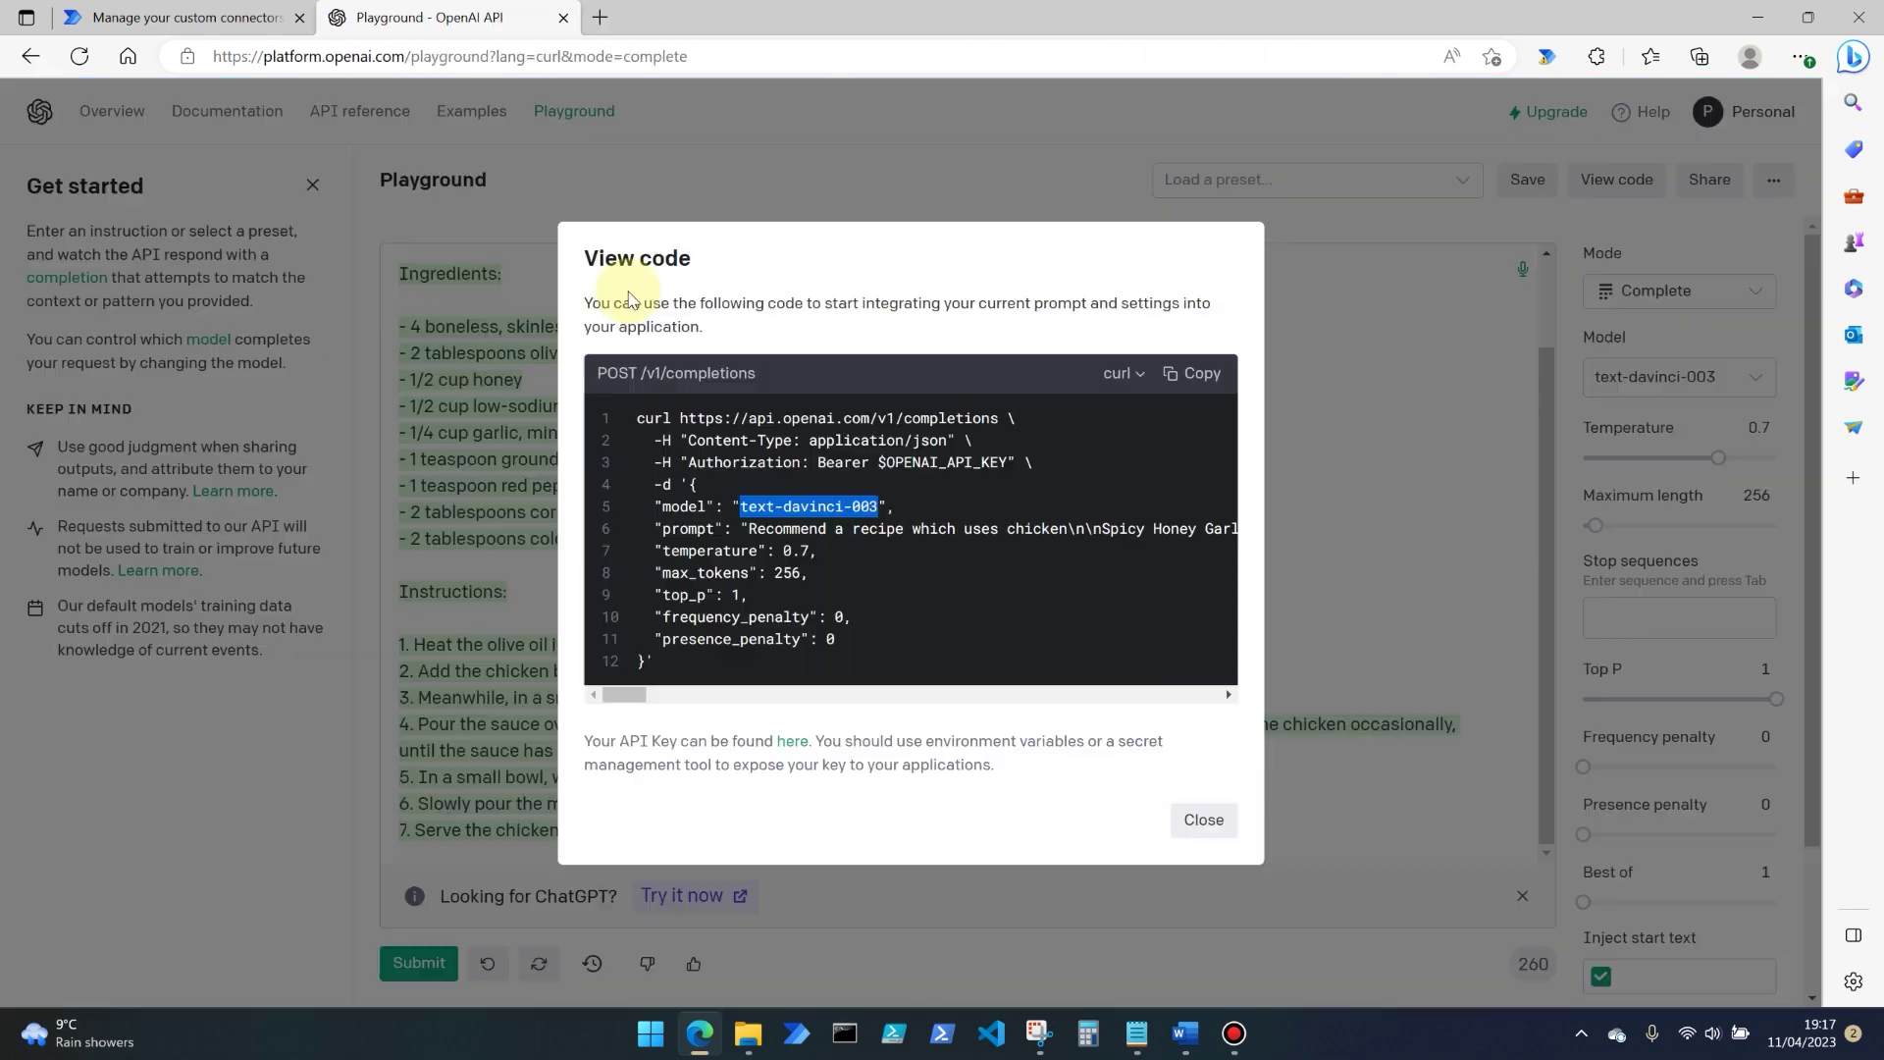
left_click(245, 17)
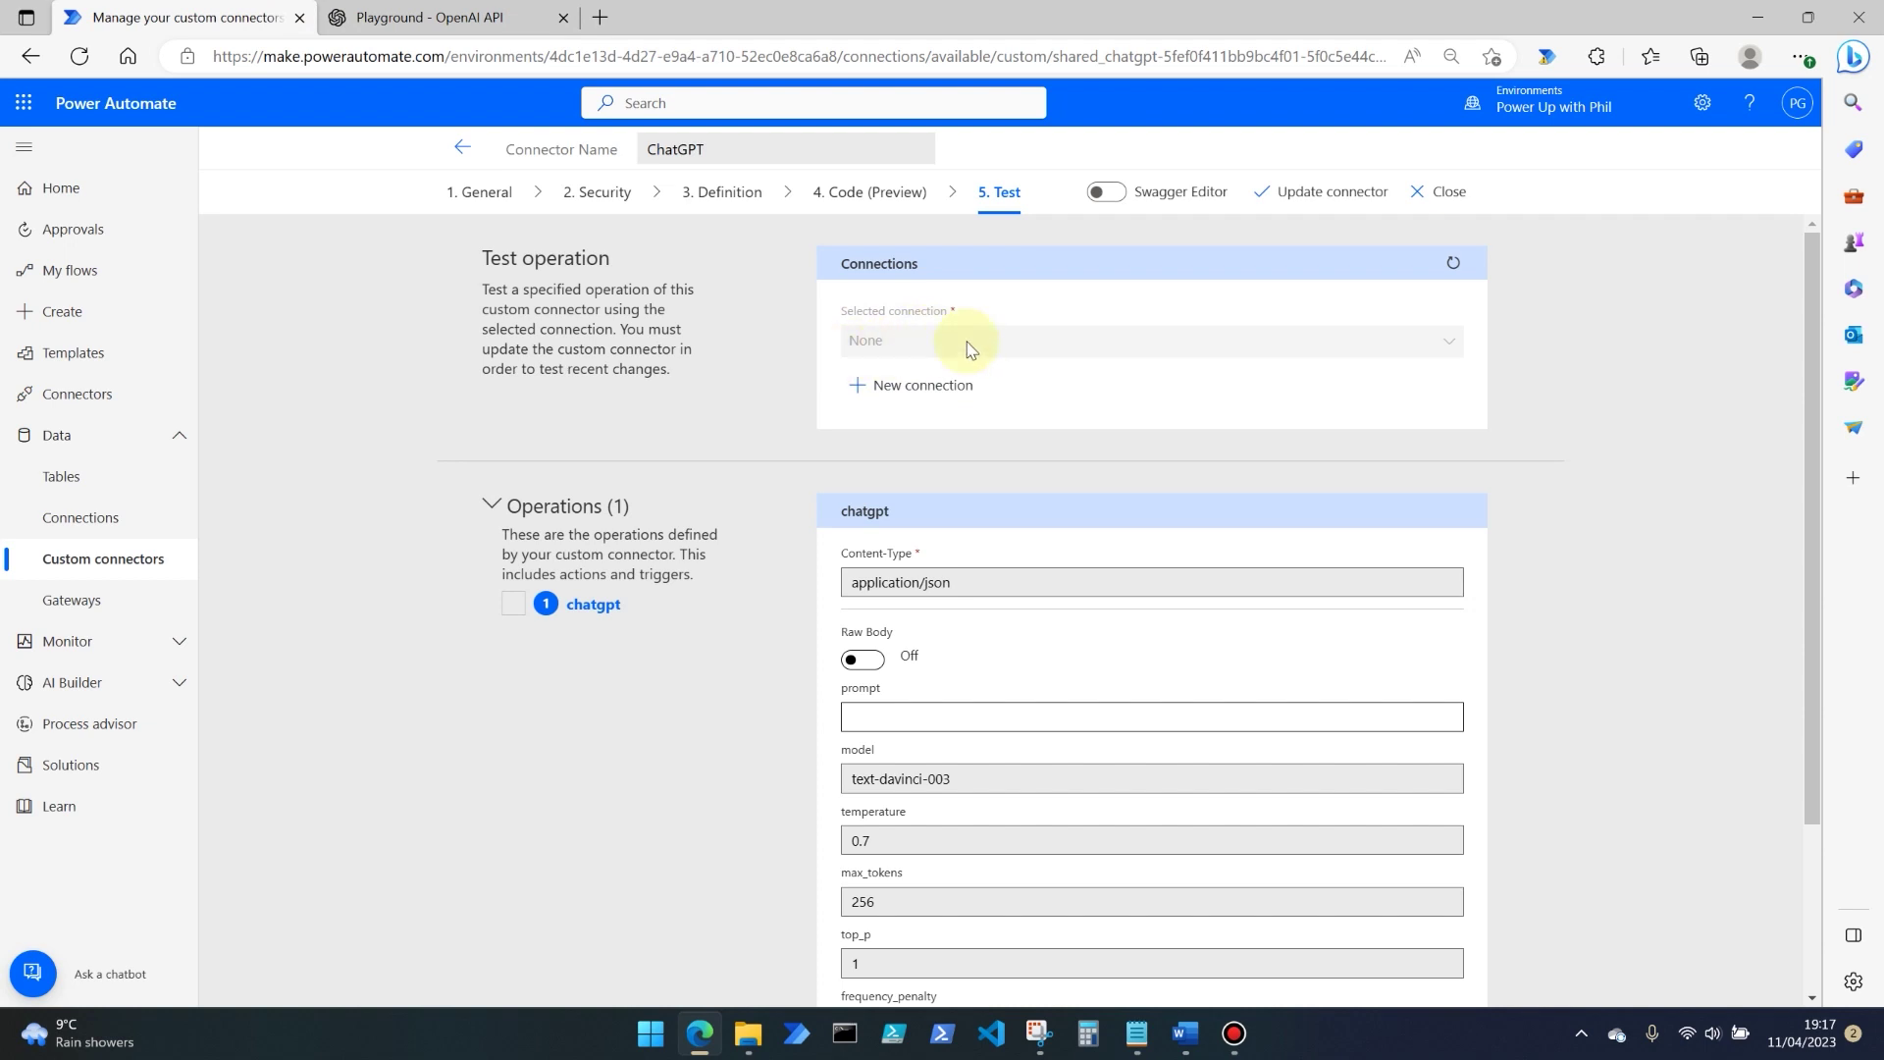
Step: Update the ChatGPT connector, then reload Home and open Data > Custom connectors
left_click(1298, 196)
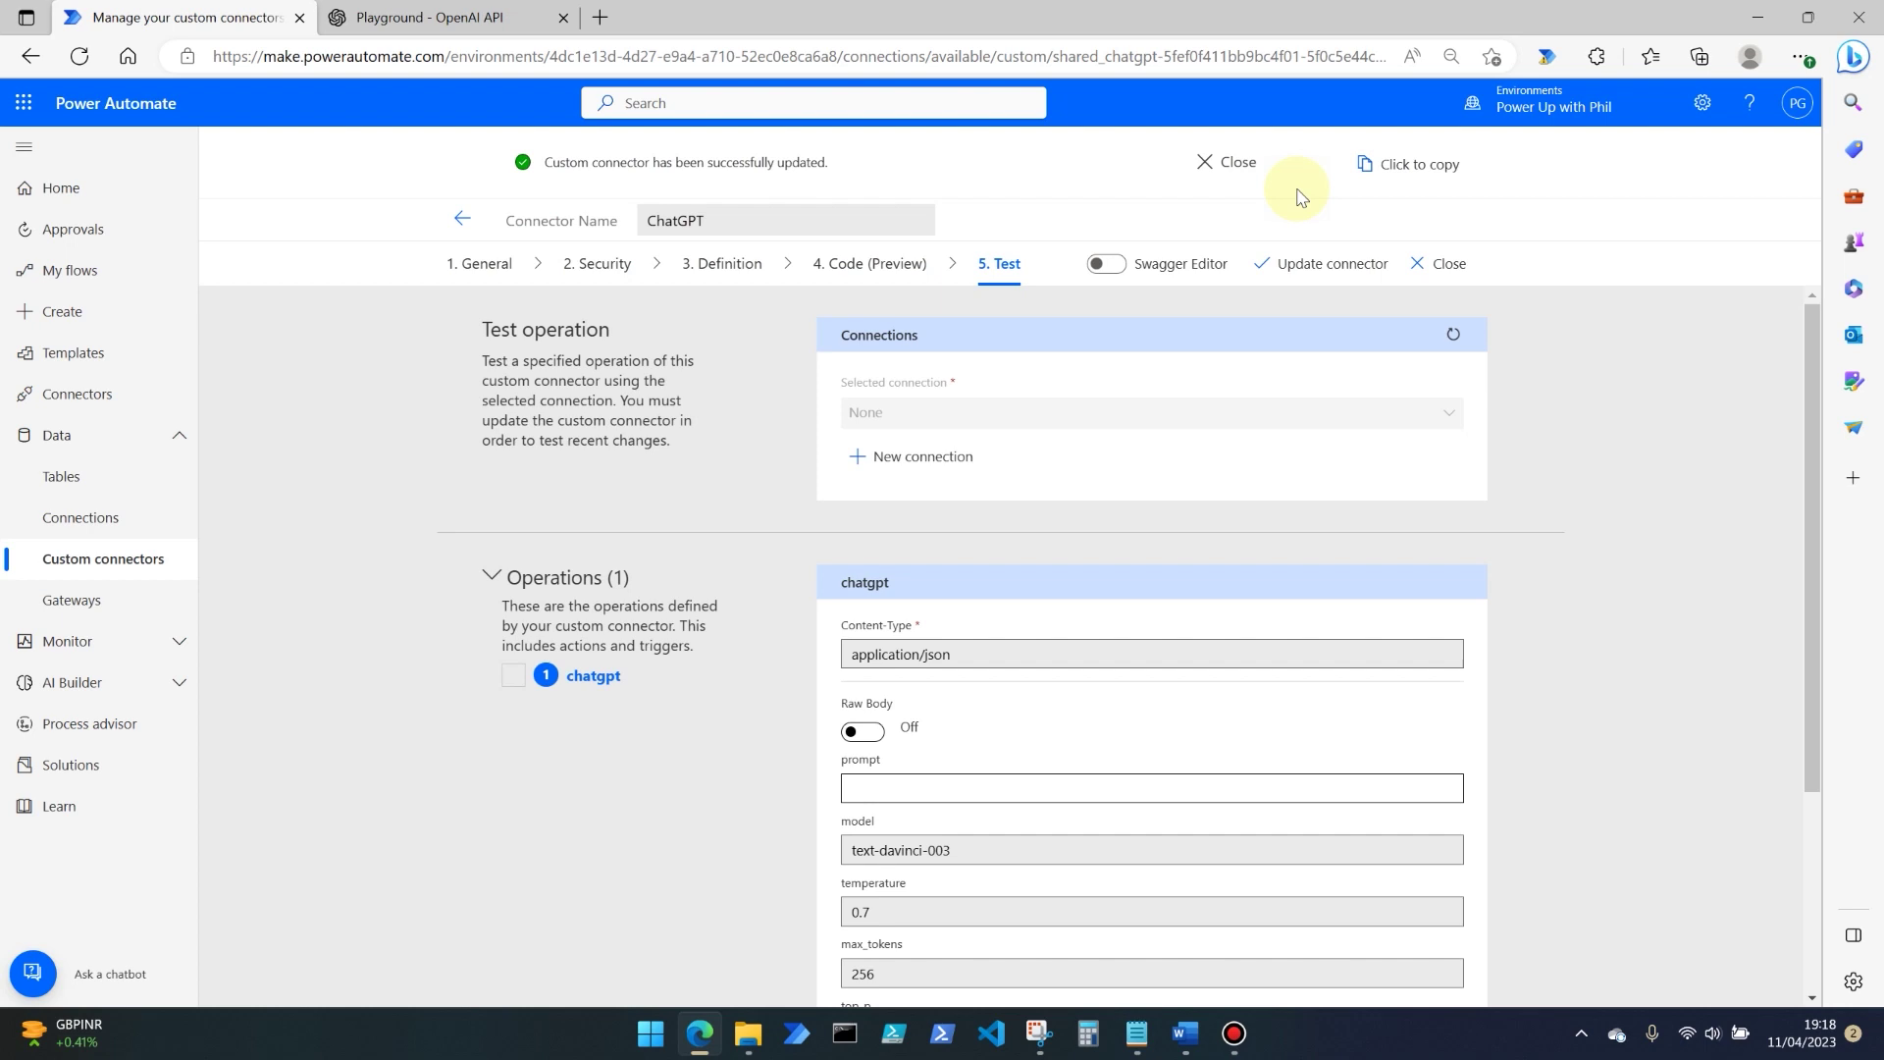
left_click(99, 184)
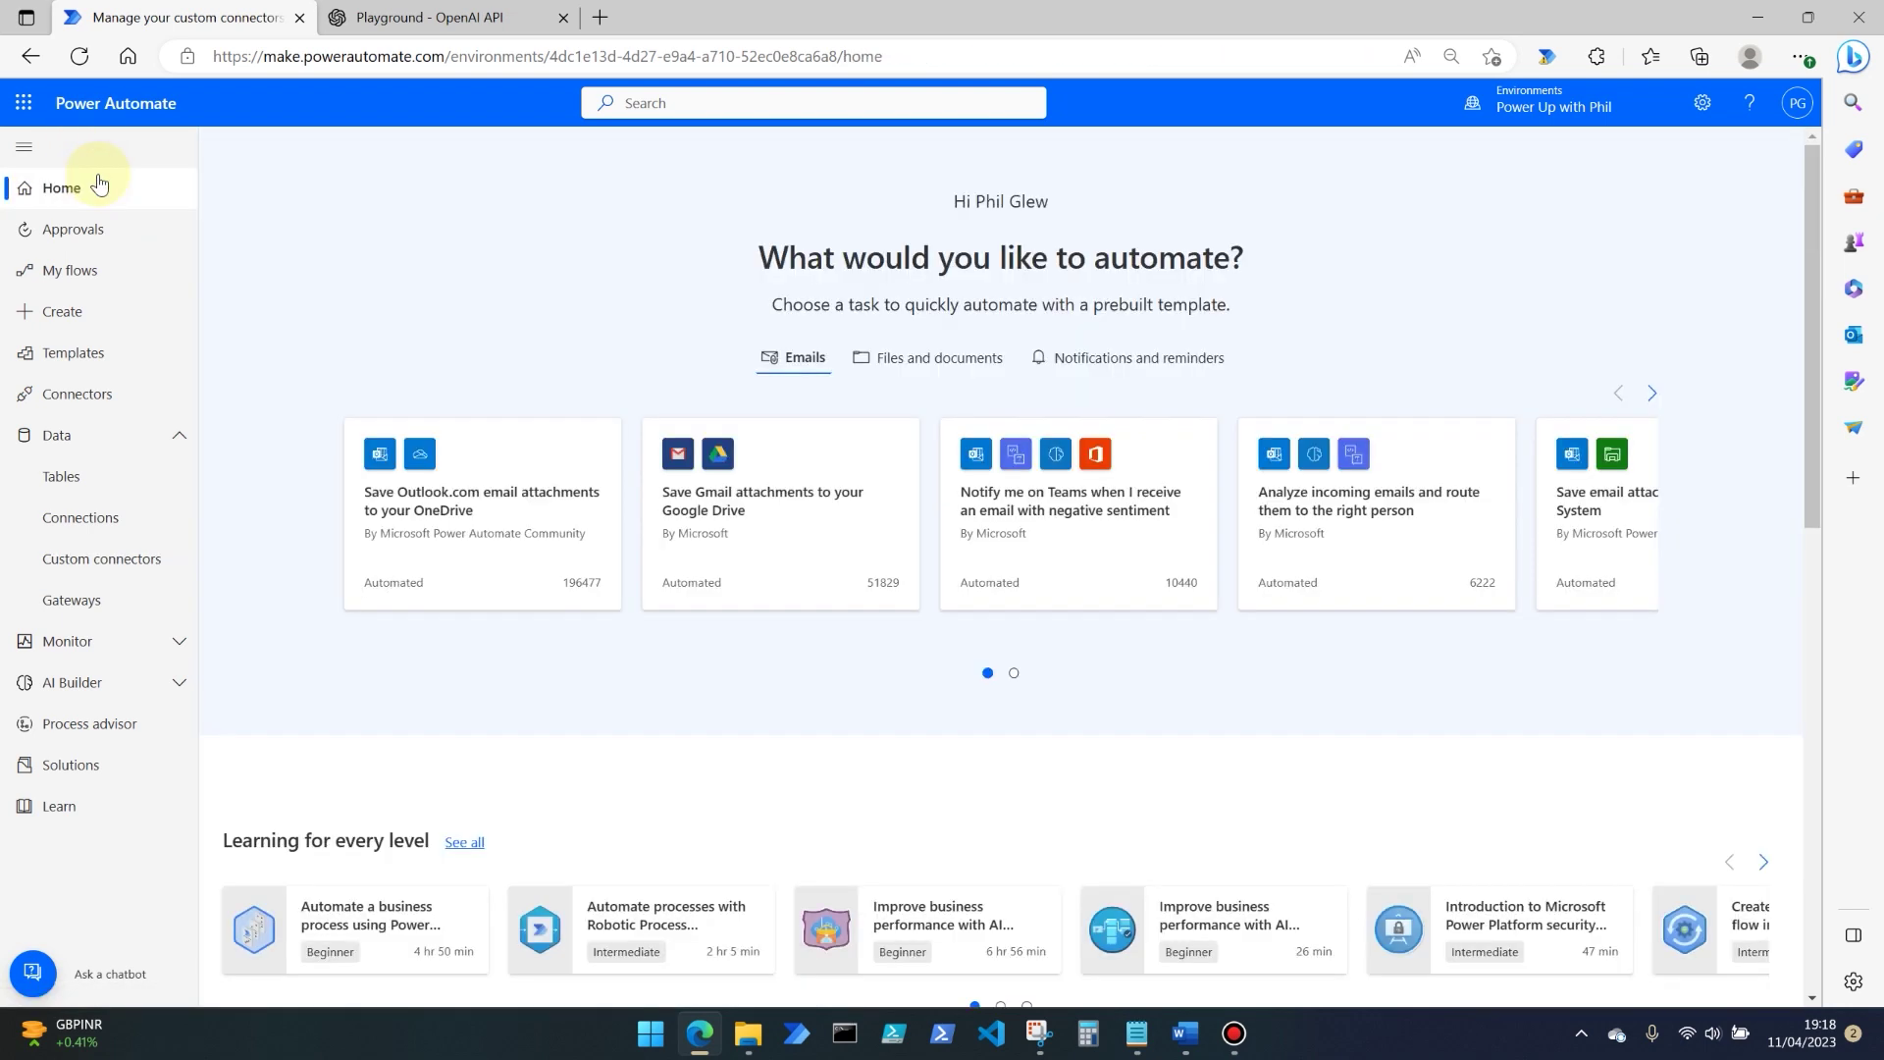
left_click(78, 56)
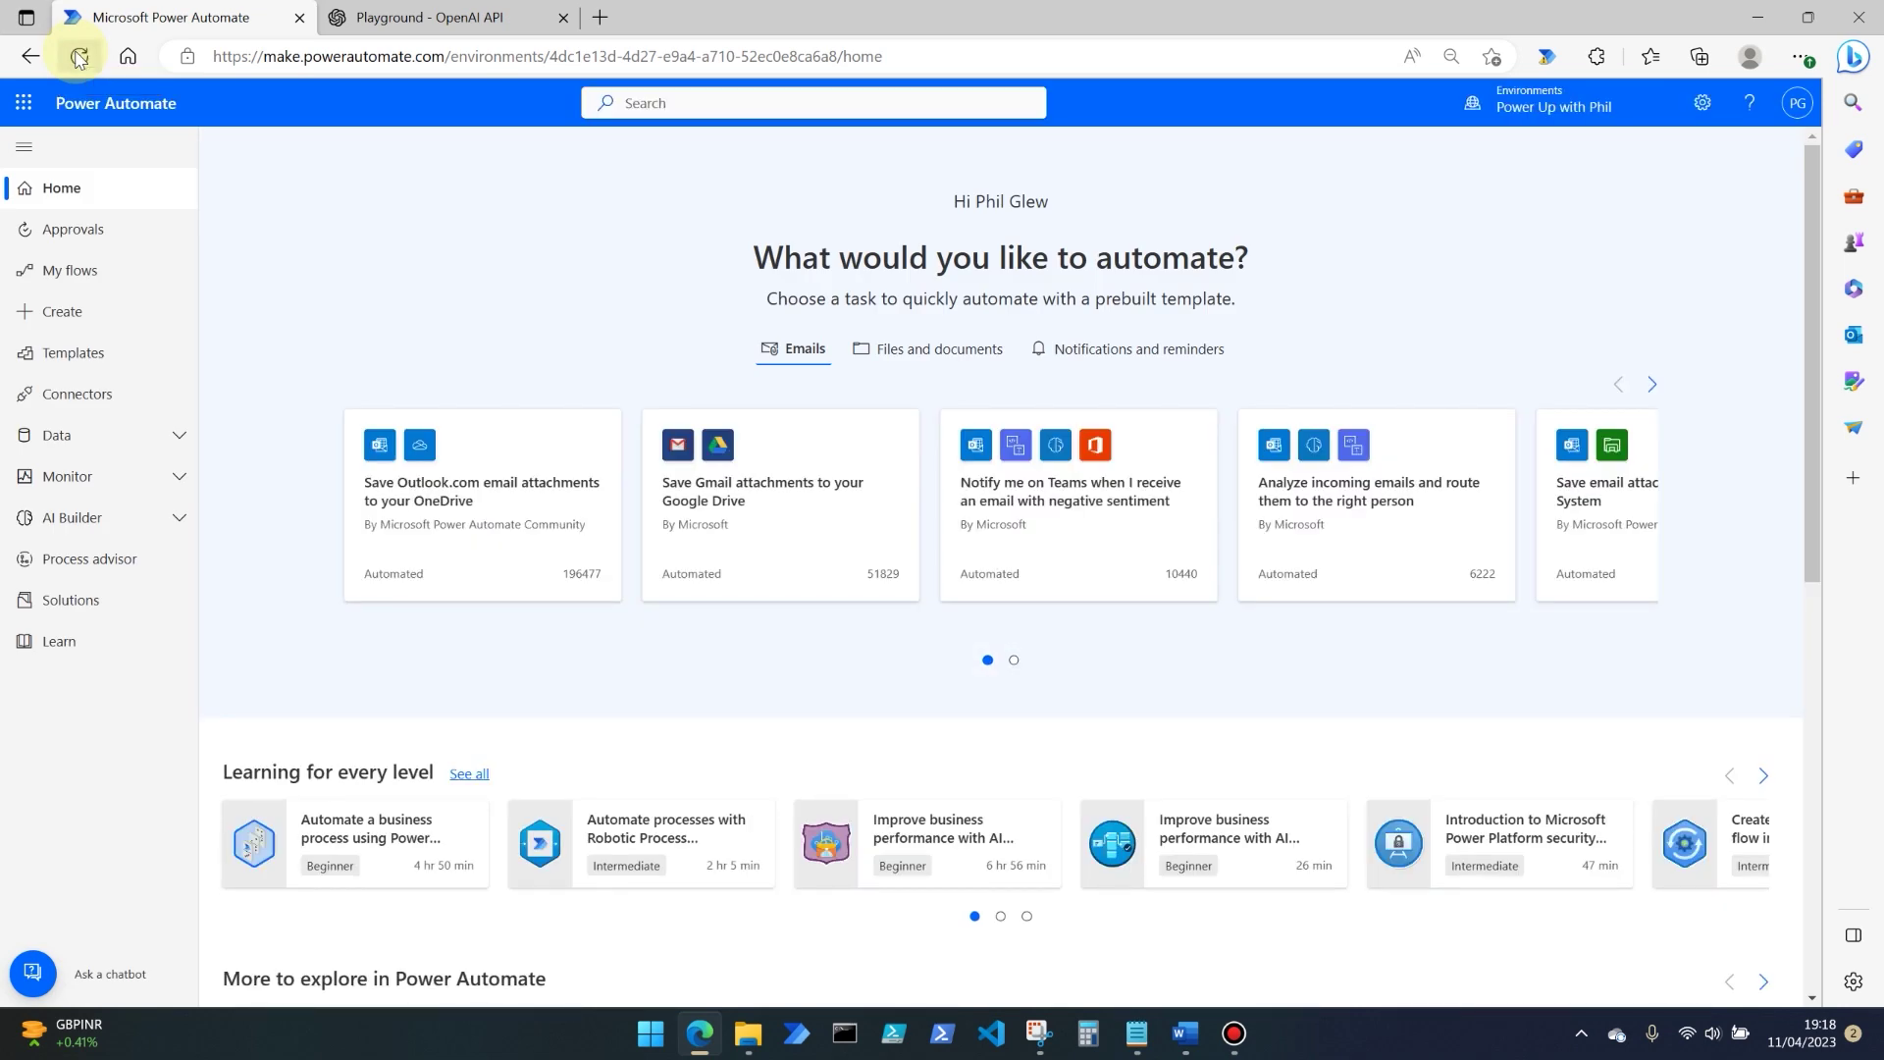
left_click(88, 453)
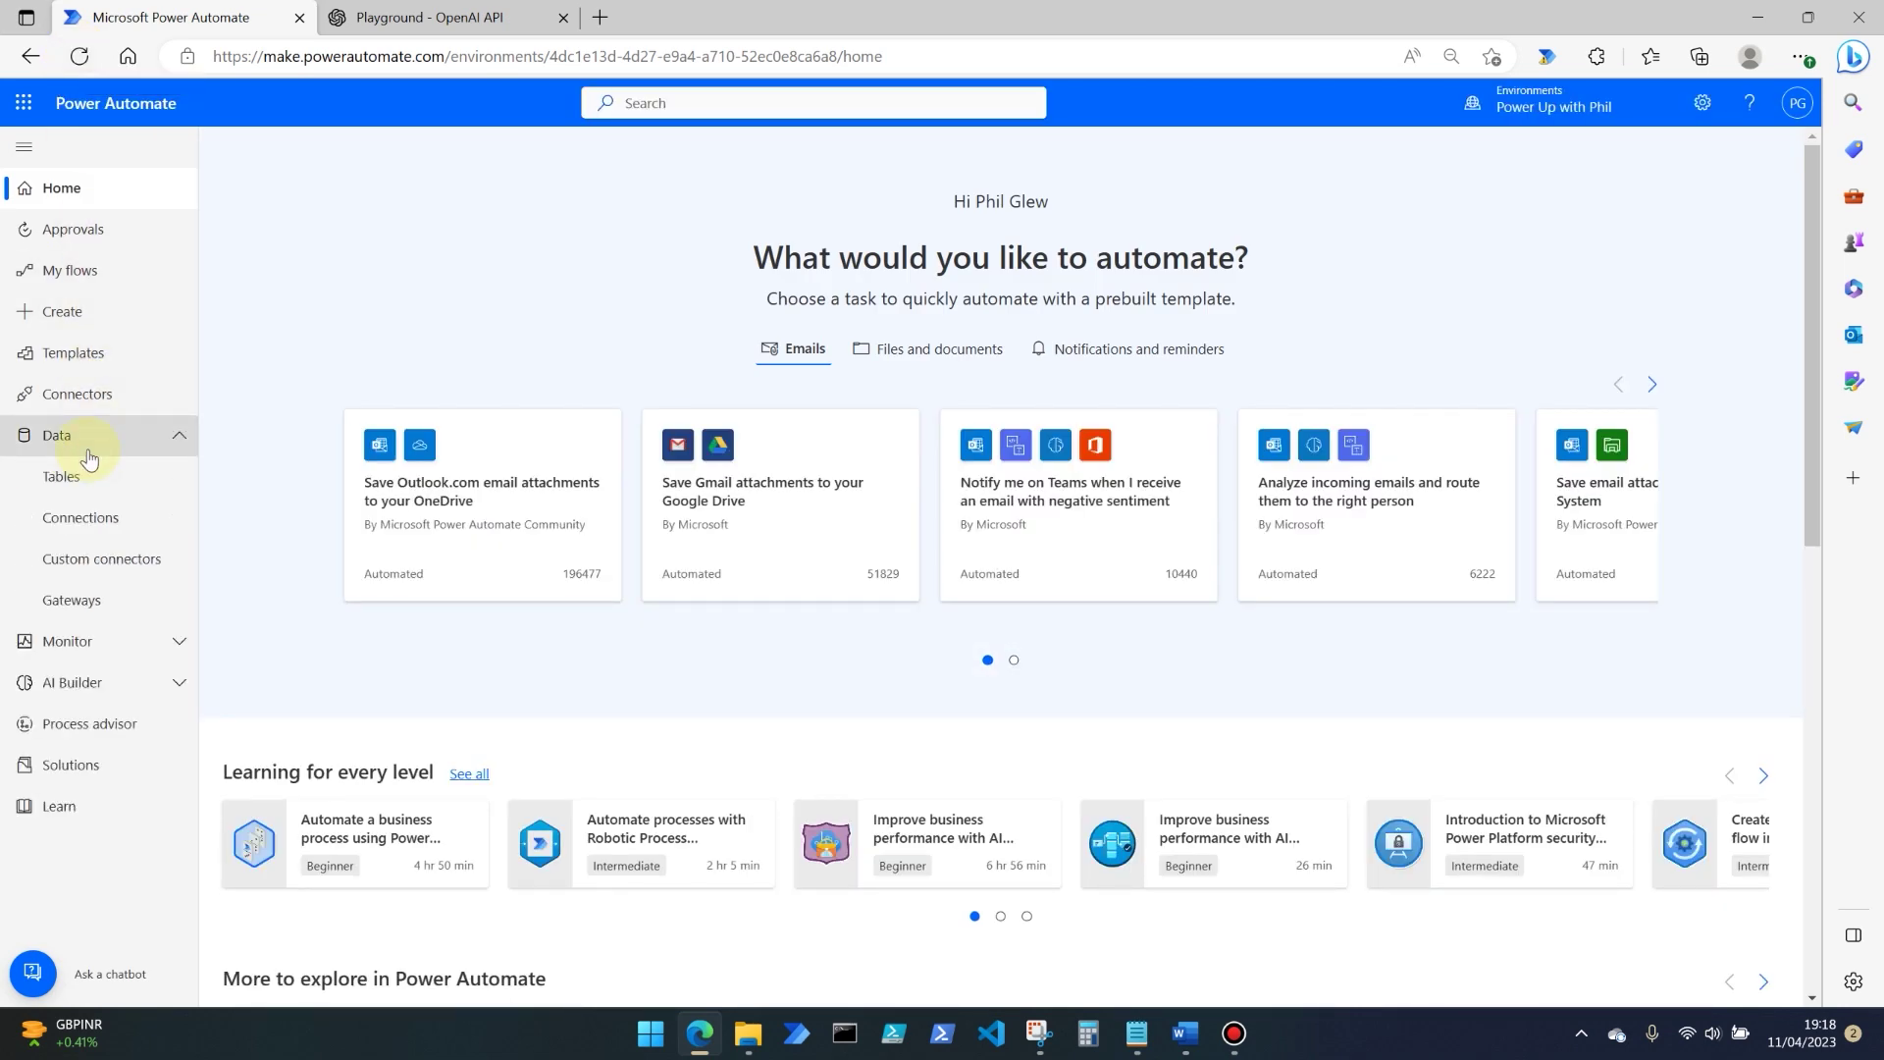
left_click(88, 558)
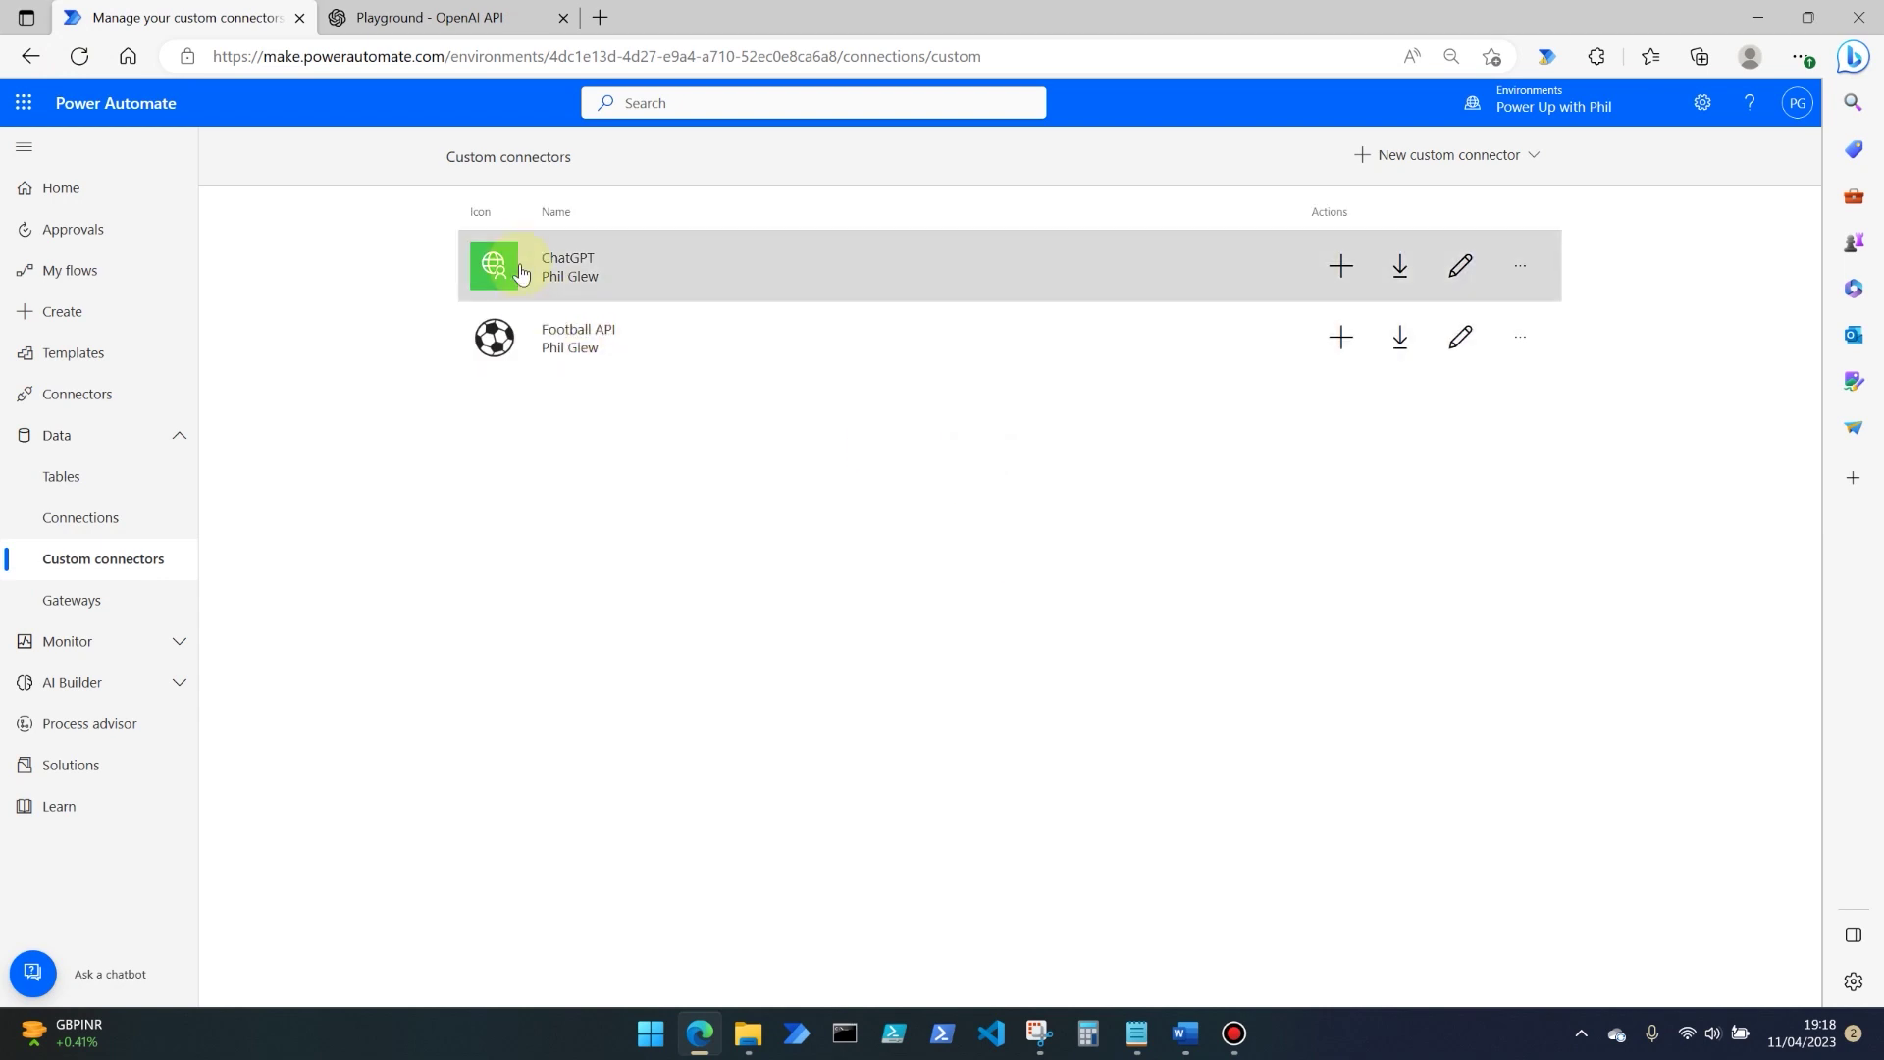
Step: Test the ChatGPT connector with the prompt 'What will the weather be like in Winter in London?'
left_click(1459, 266)
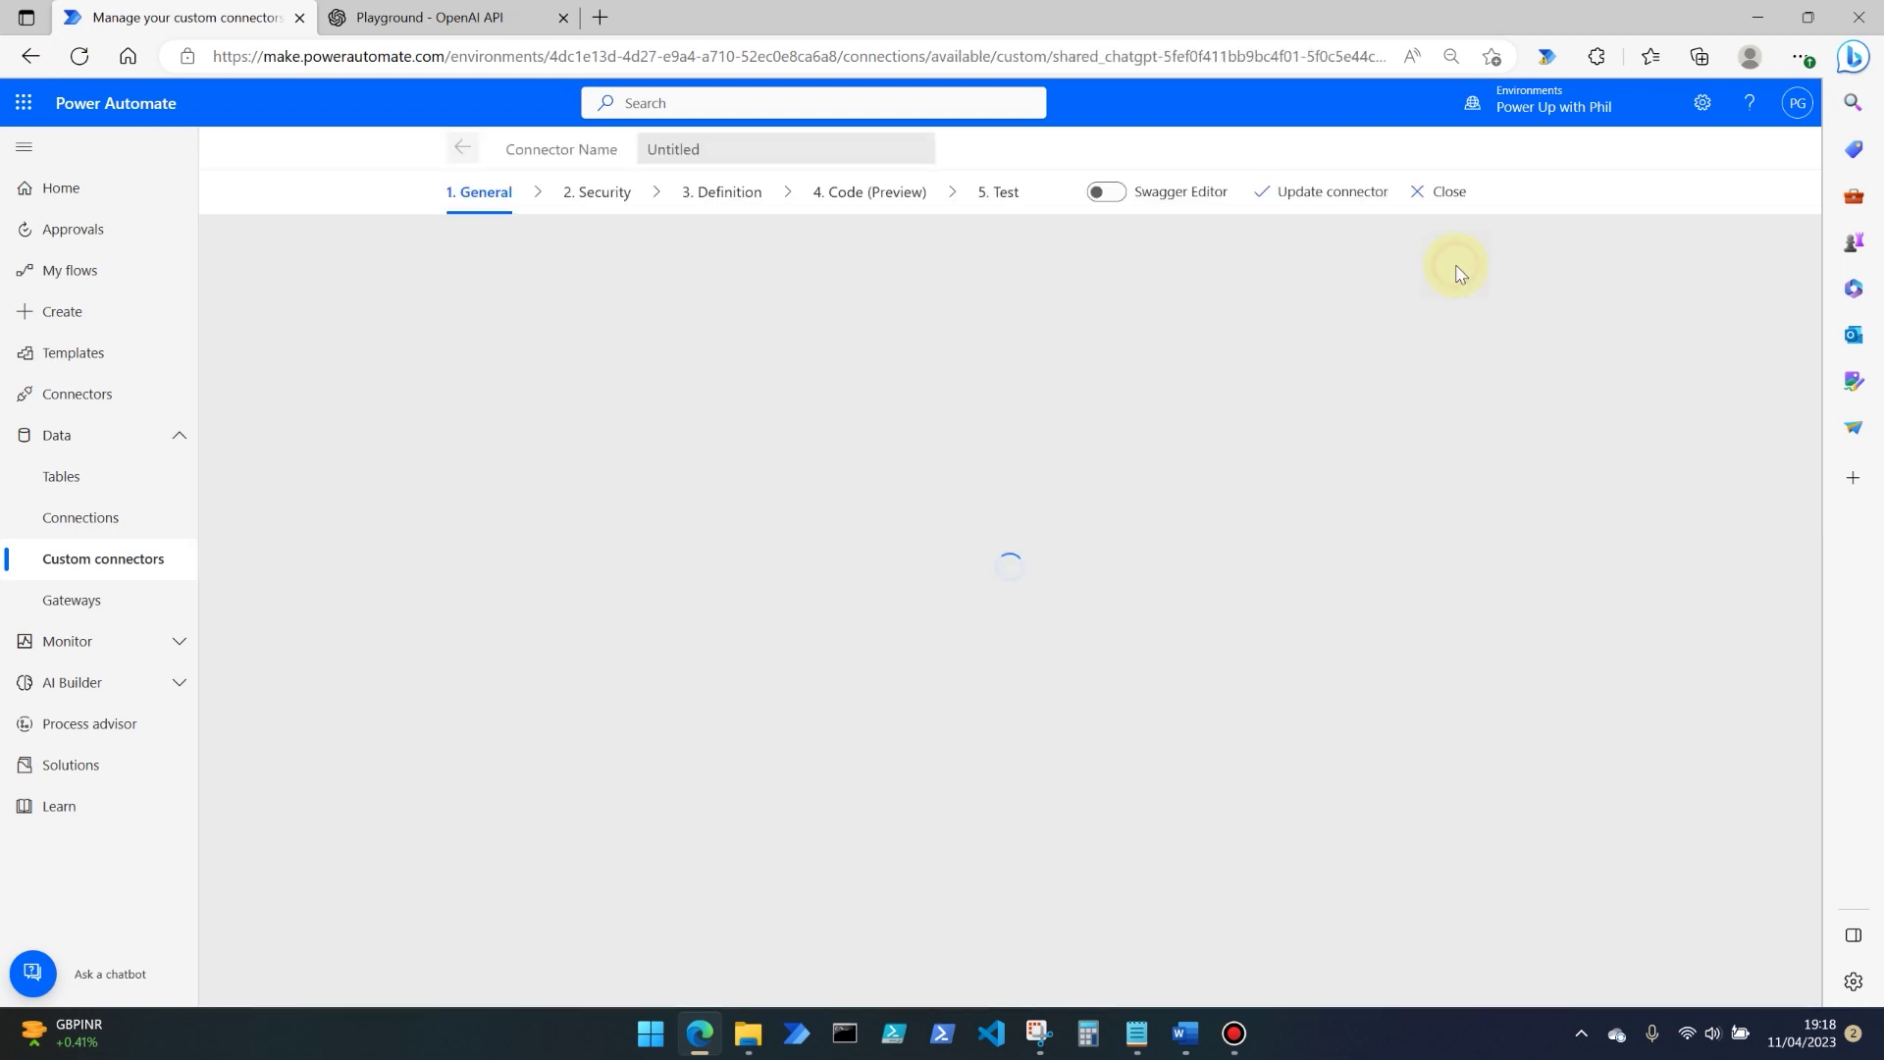
left_click(1003, 193)
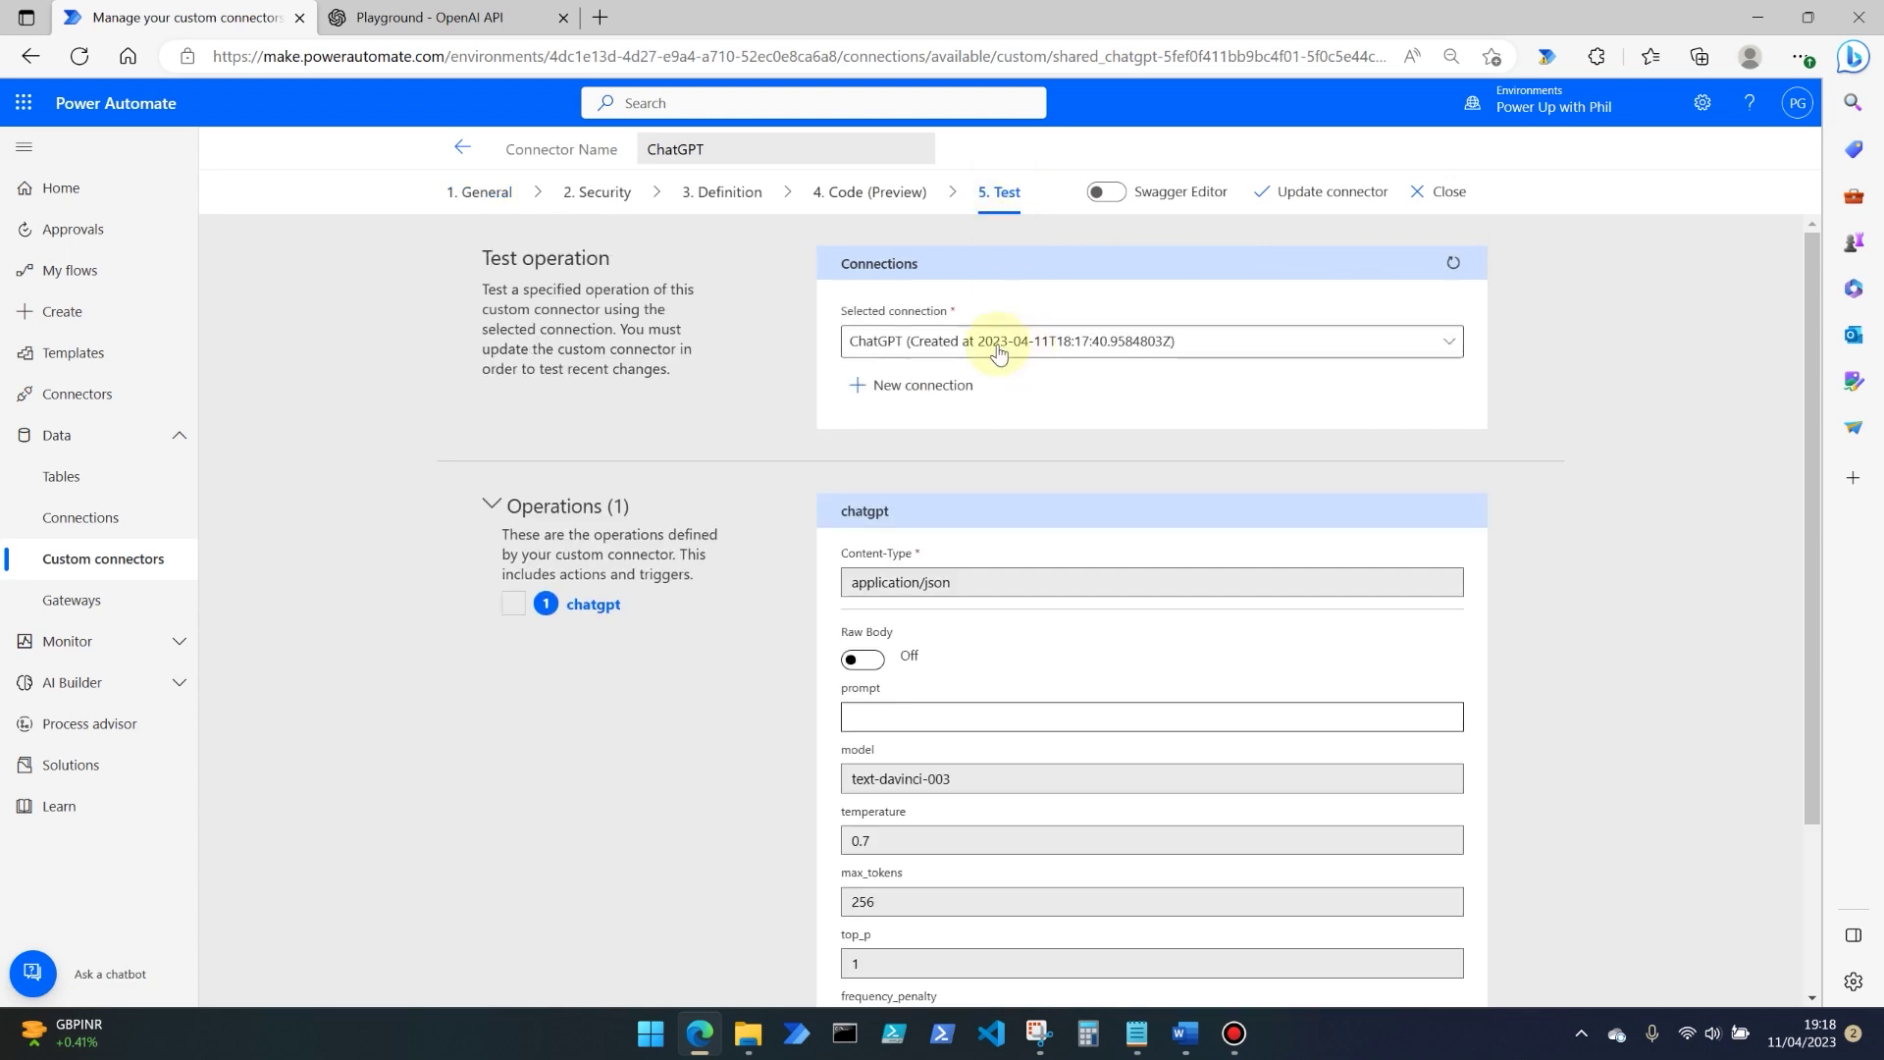
scroll(1543, 441, "down", 2)
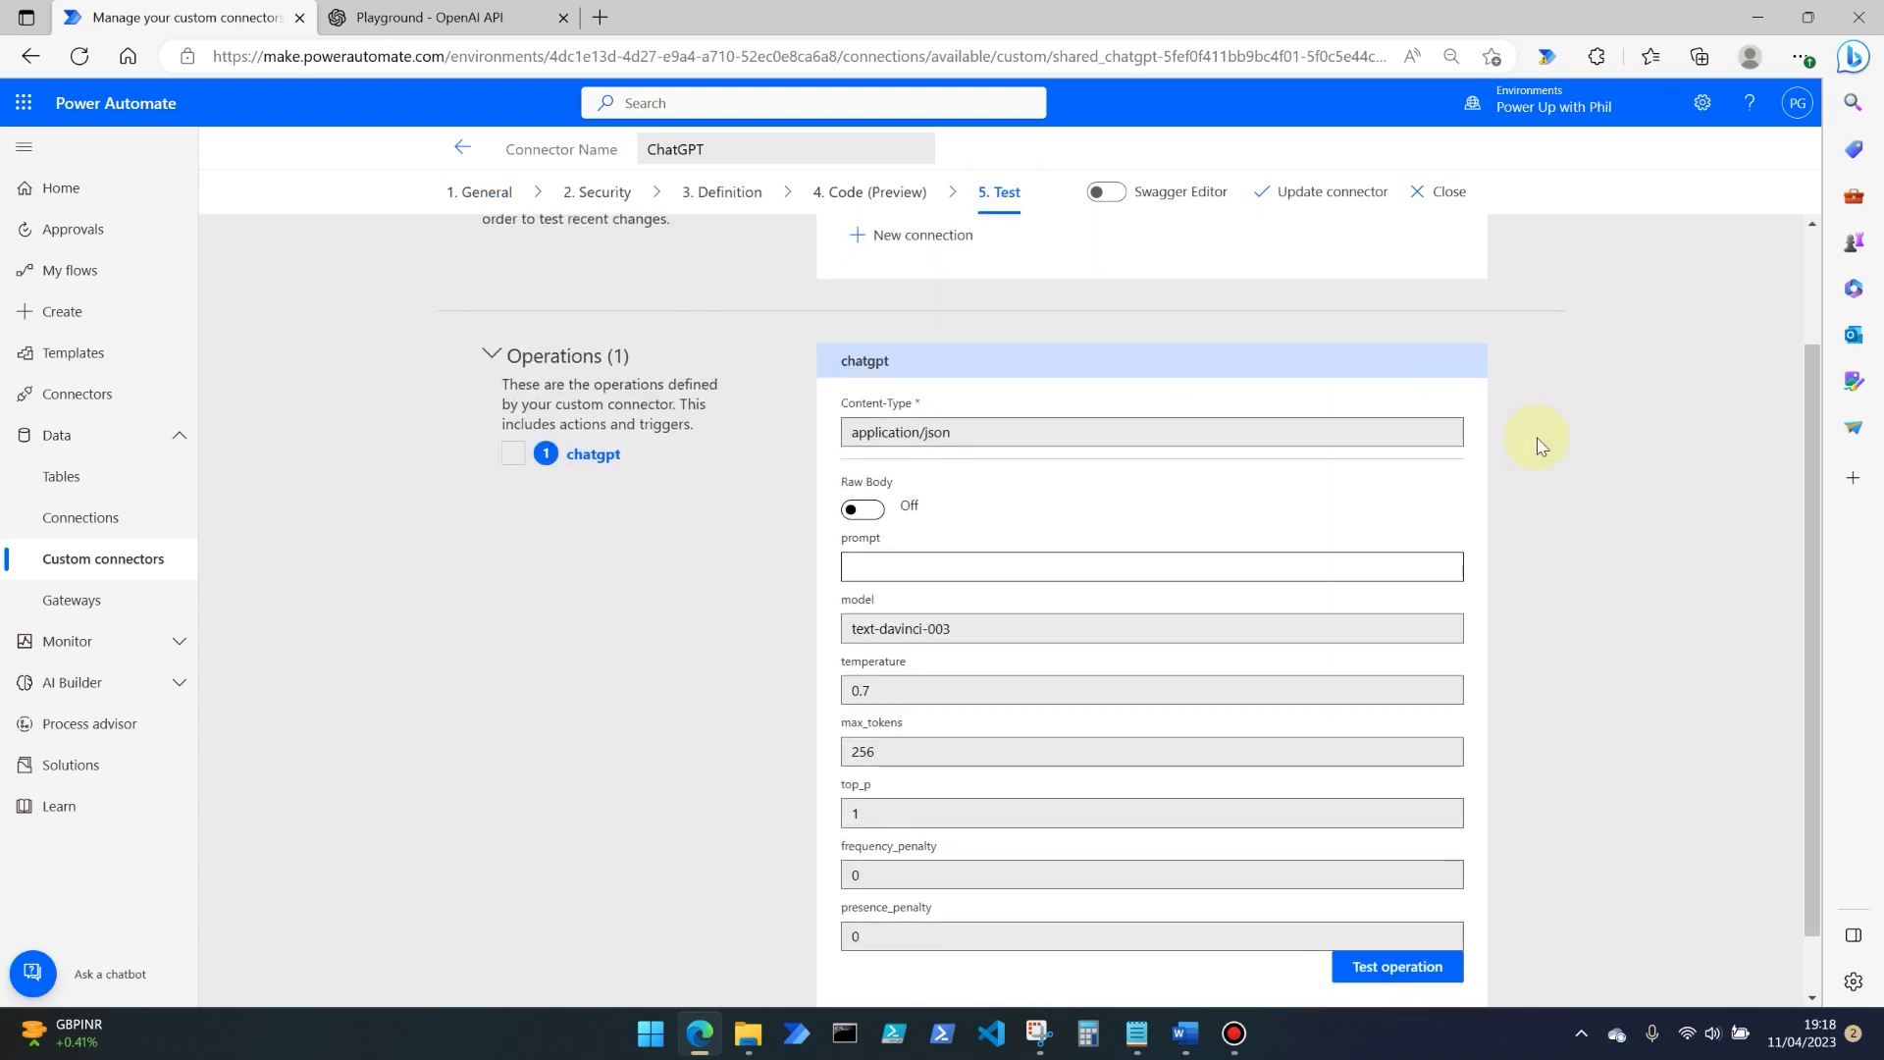
left_click(918, 569)
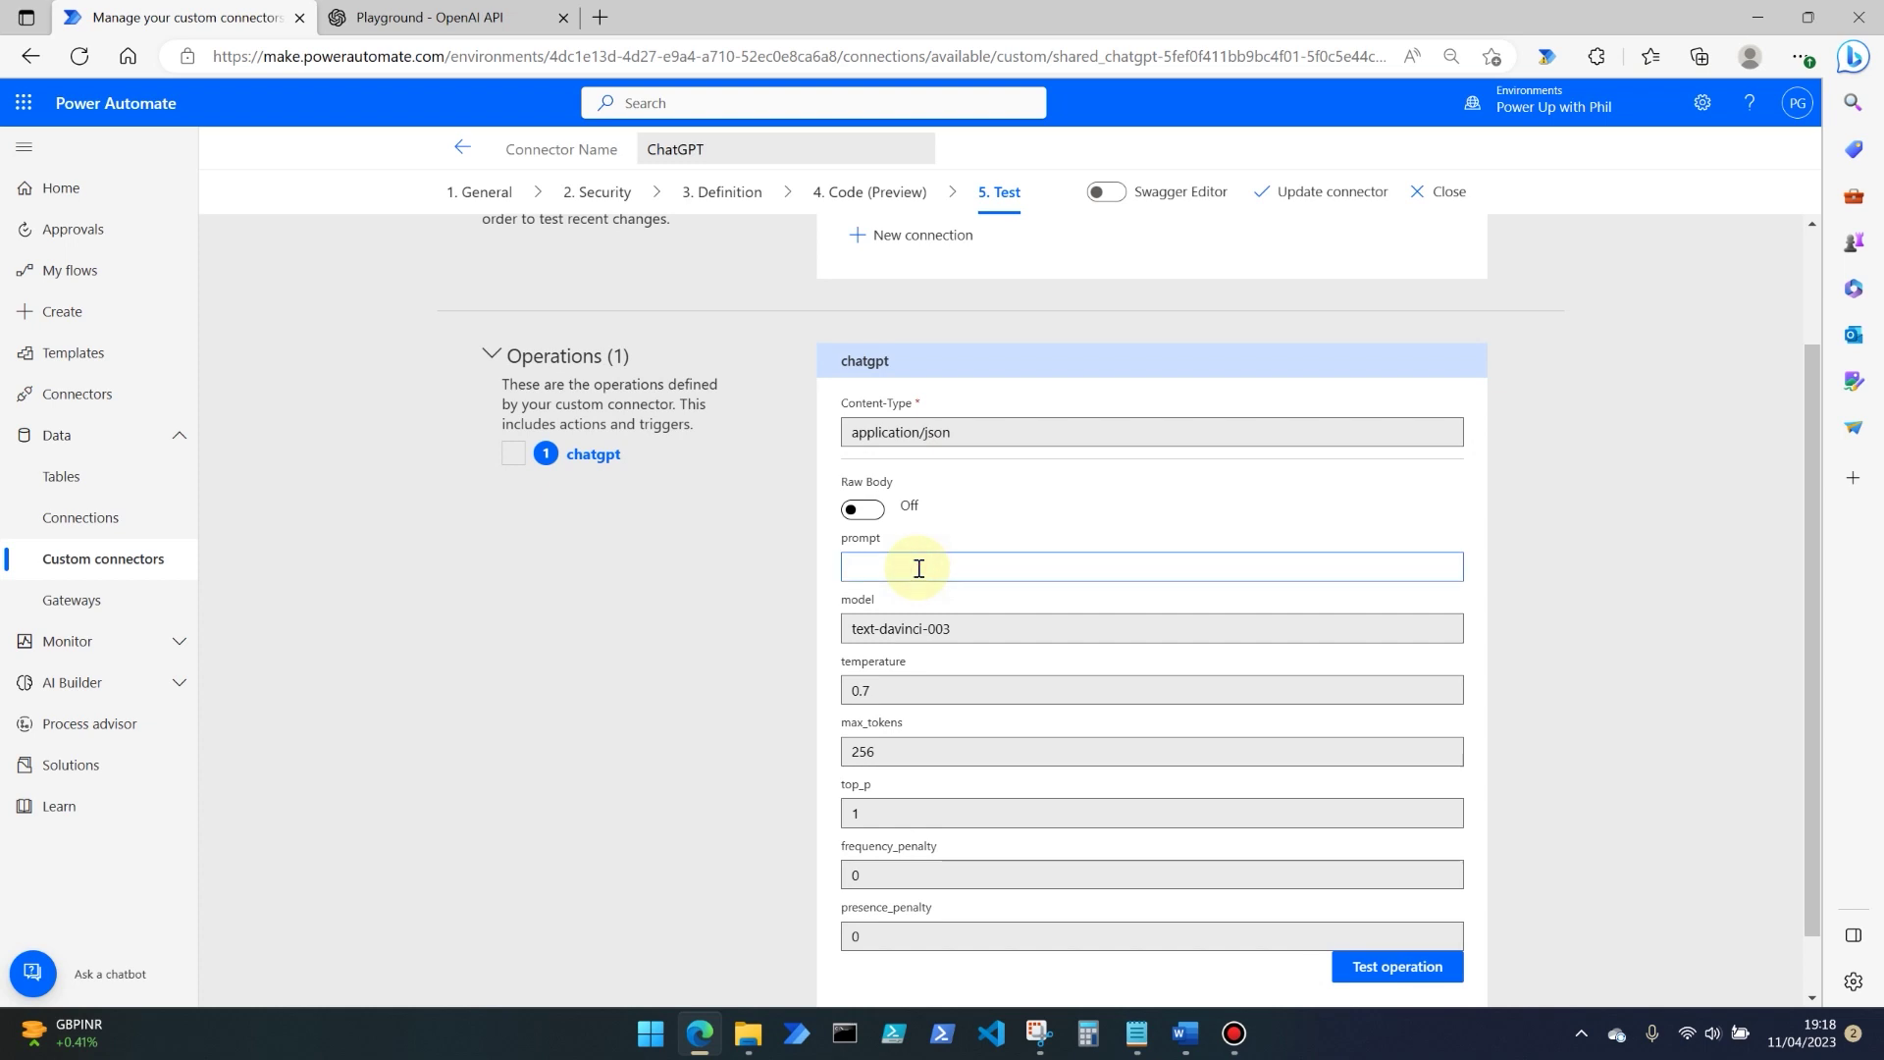
type("What will the weather be ")
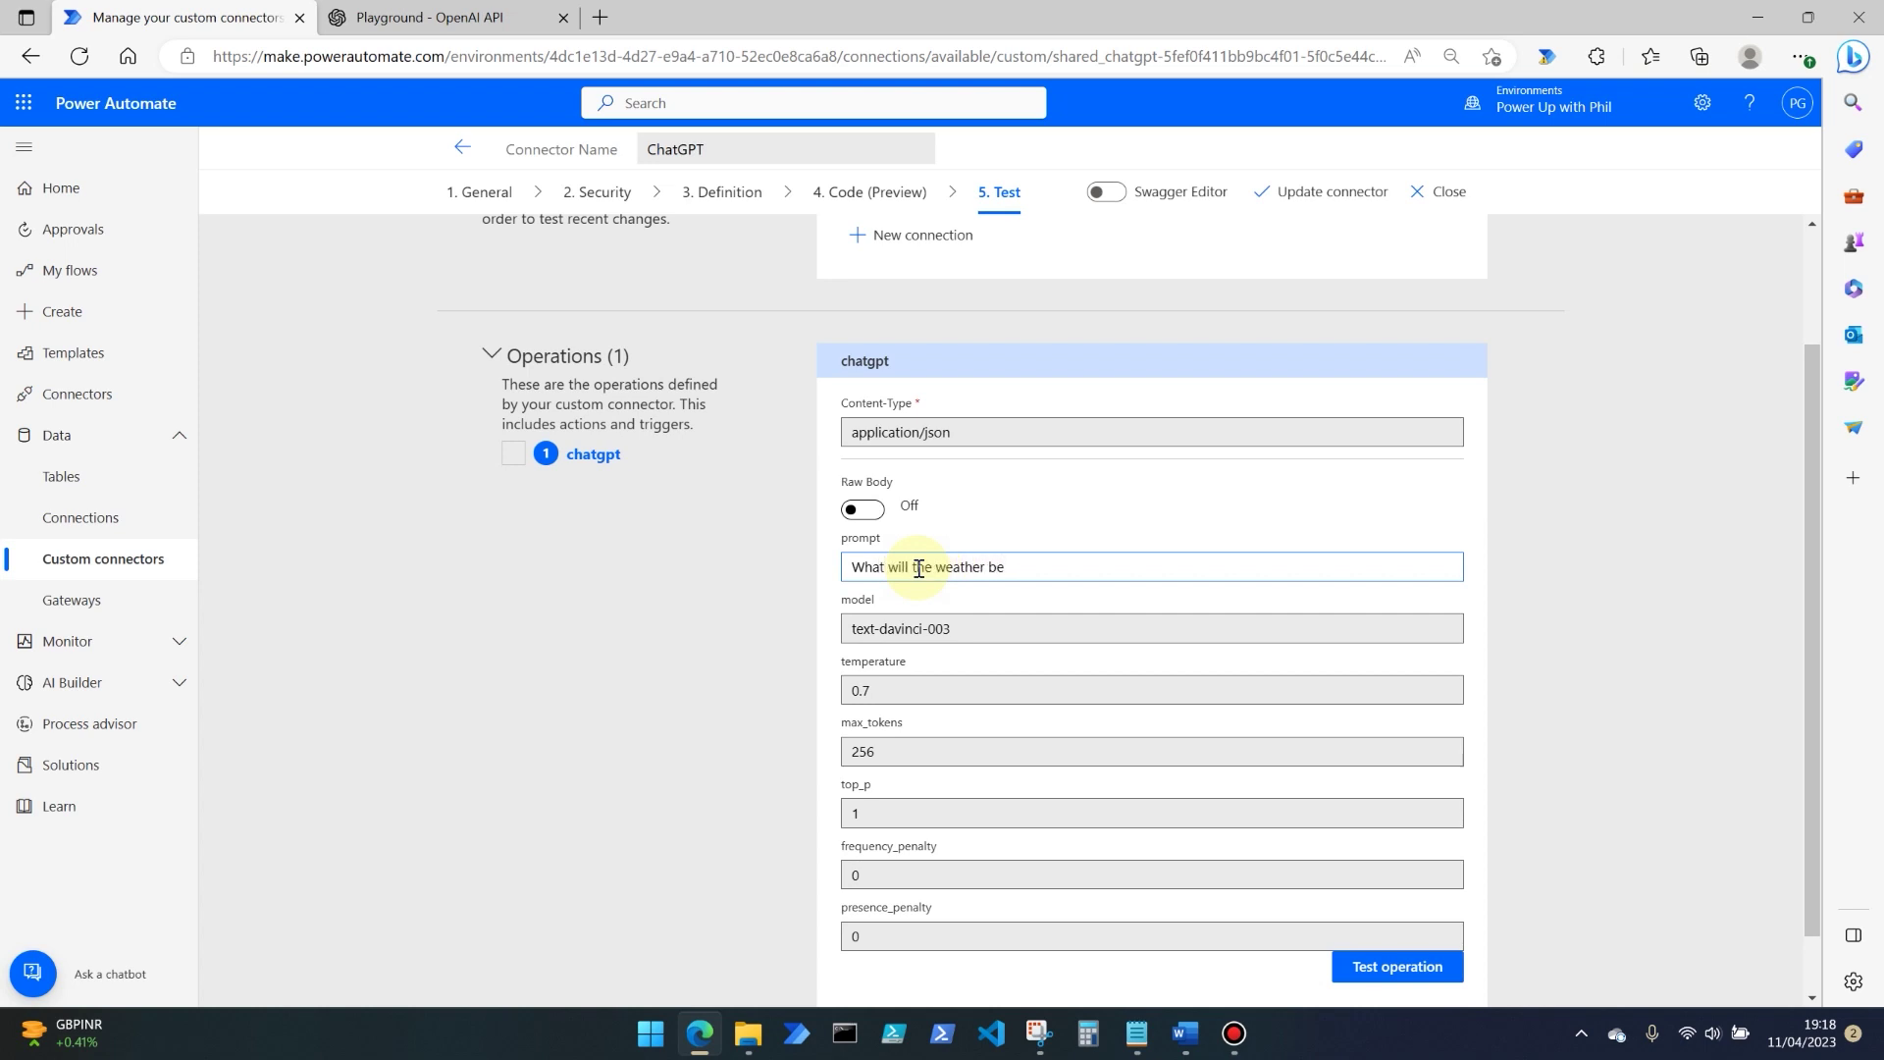
type("like in Winter in London?")
scroll(1430, 687, "down", 1)
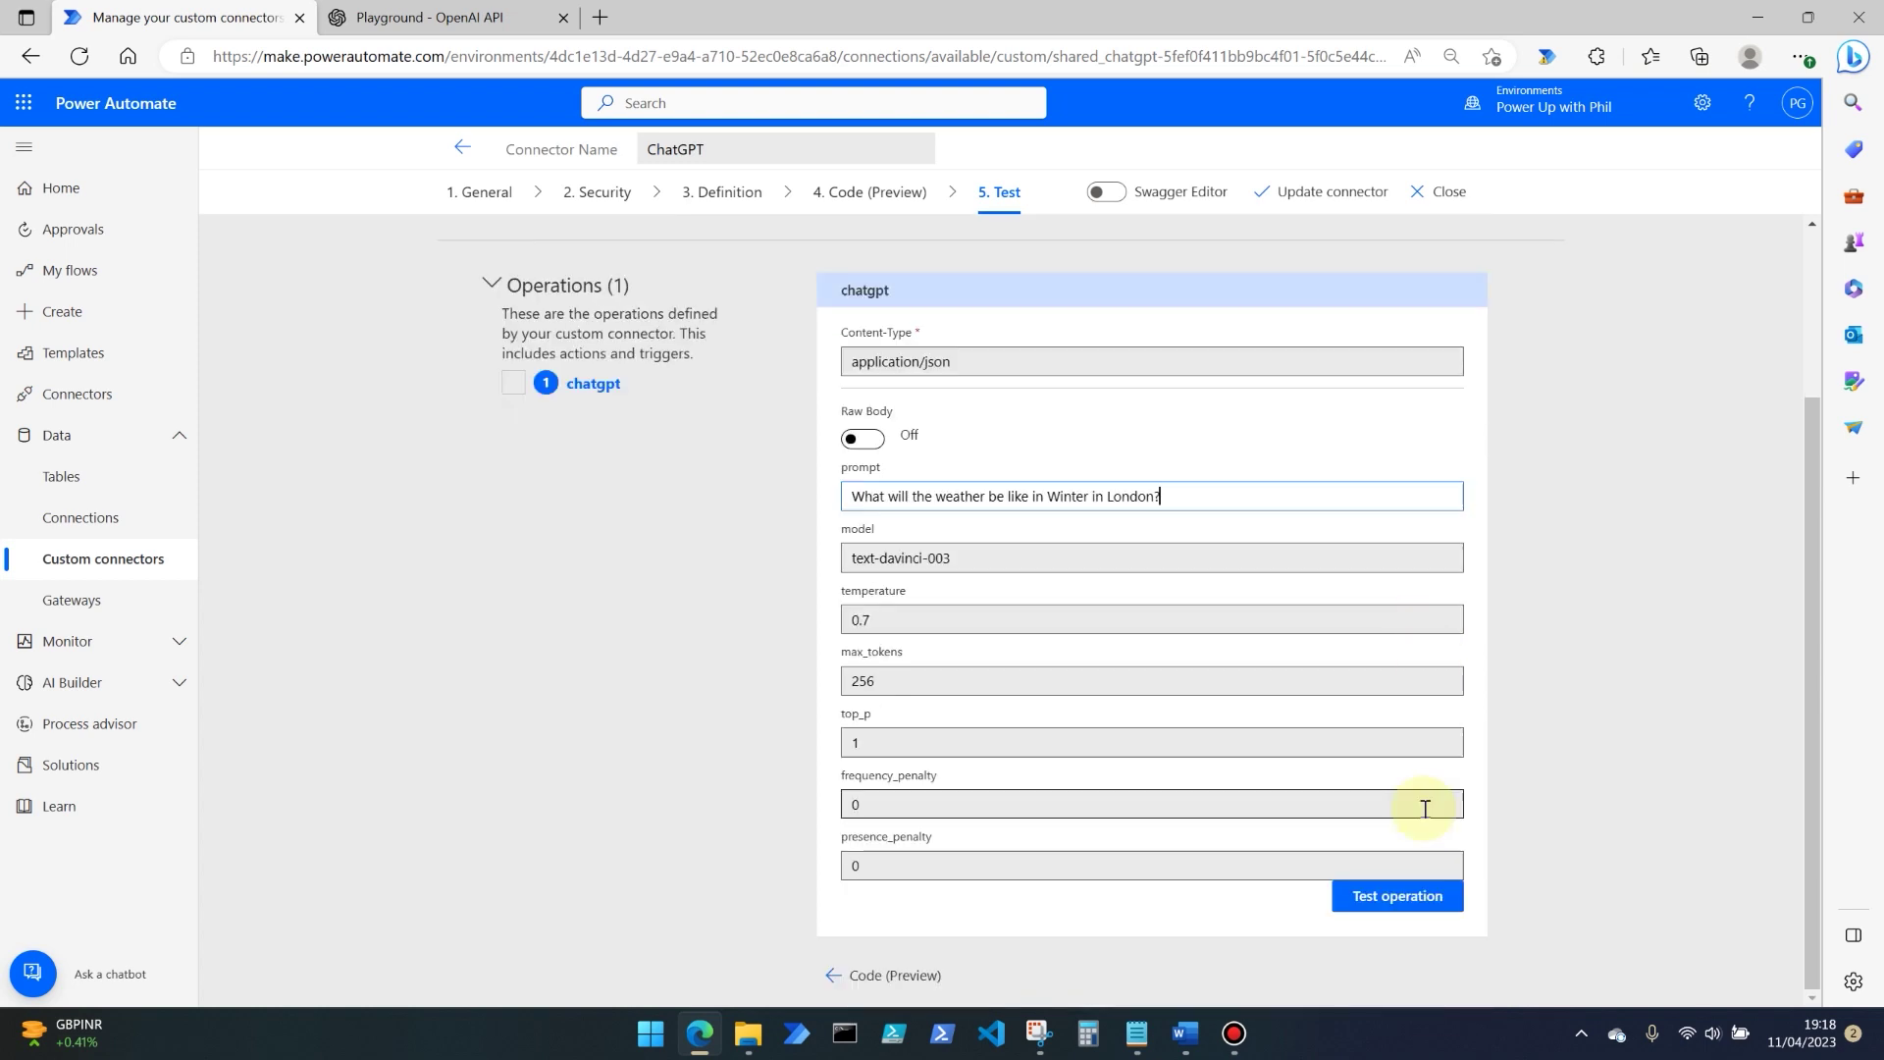
left_click(1394, 899)
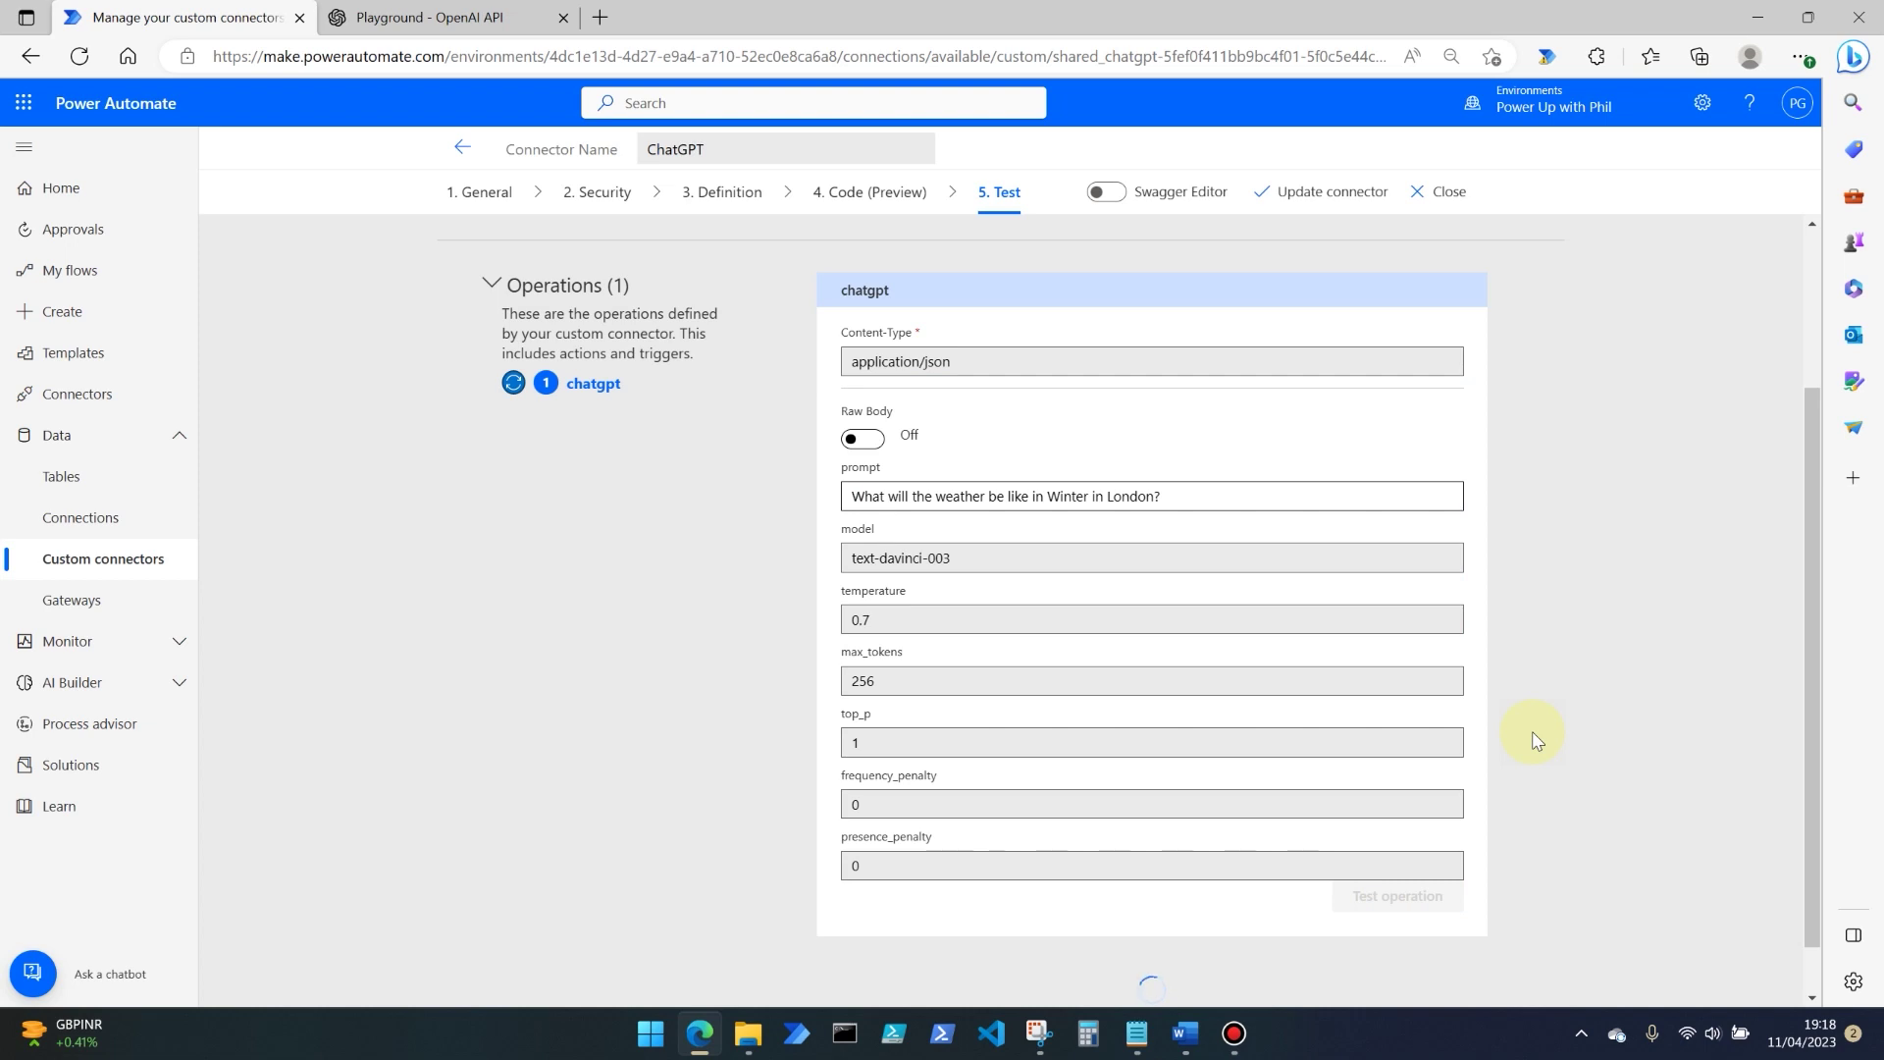
Step: Review the test response: status 200 and the generated London winter weather answer
scroll(1532, 732, "down", 6)
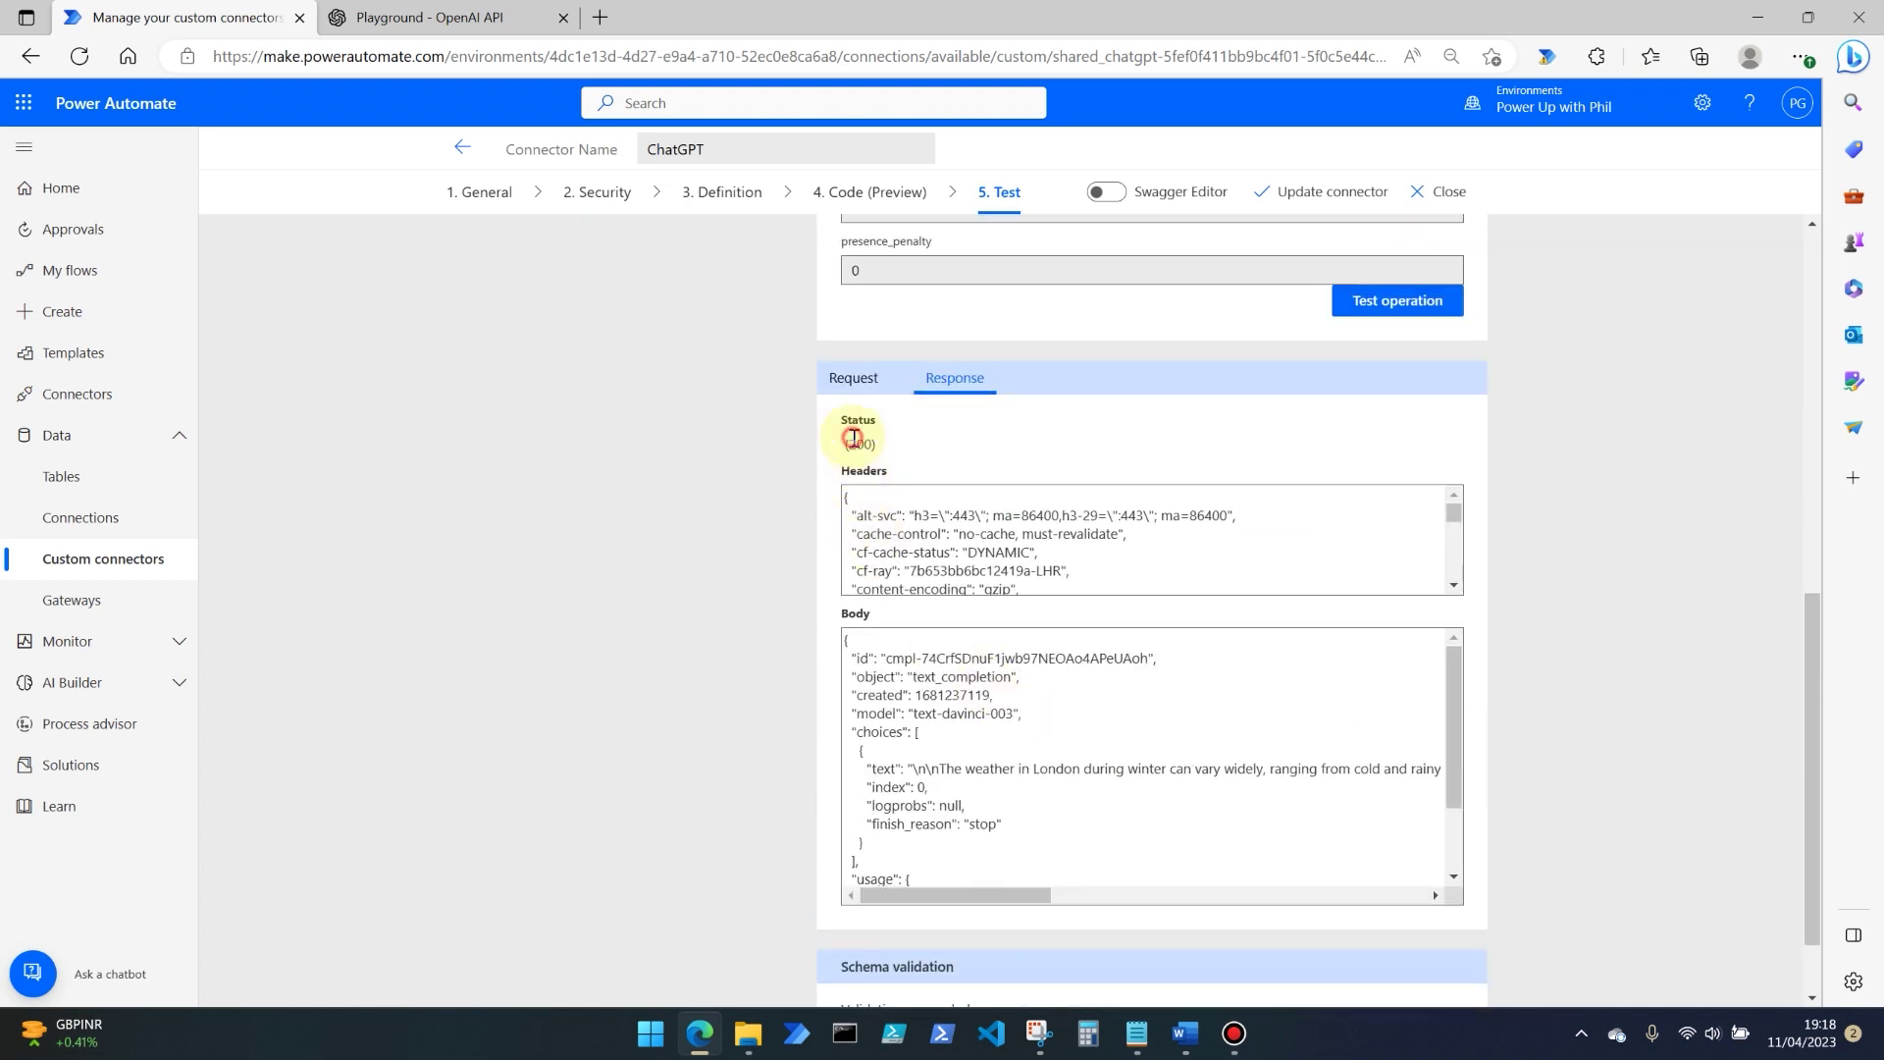
left_click_drag(843, 443, 877, 450)
left_click(970, 475)
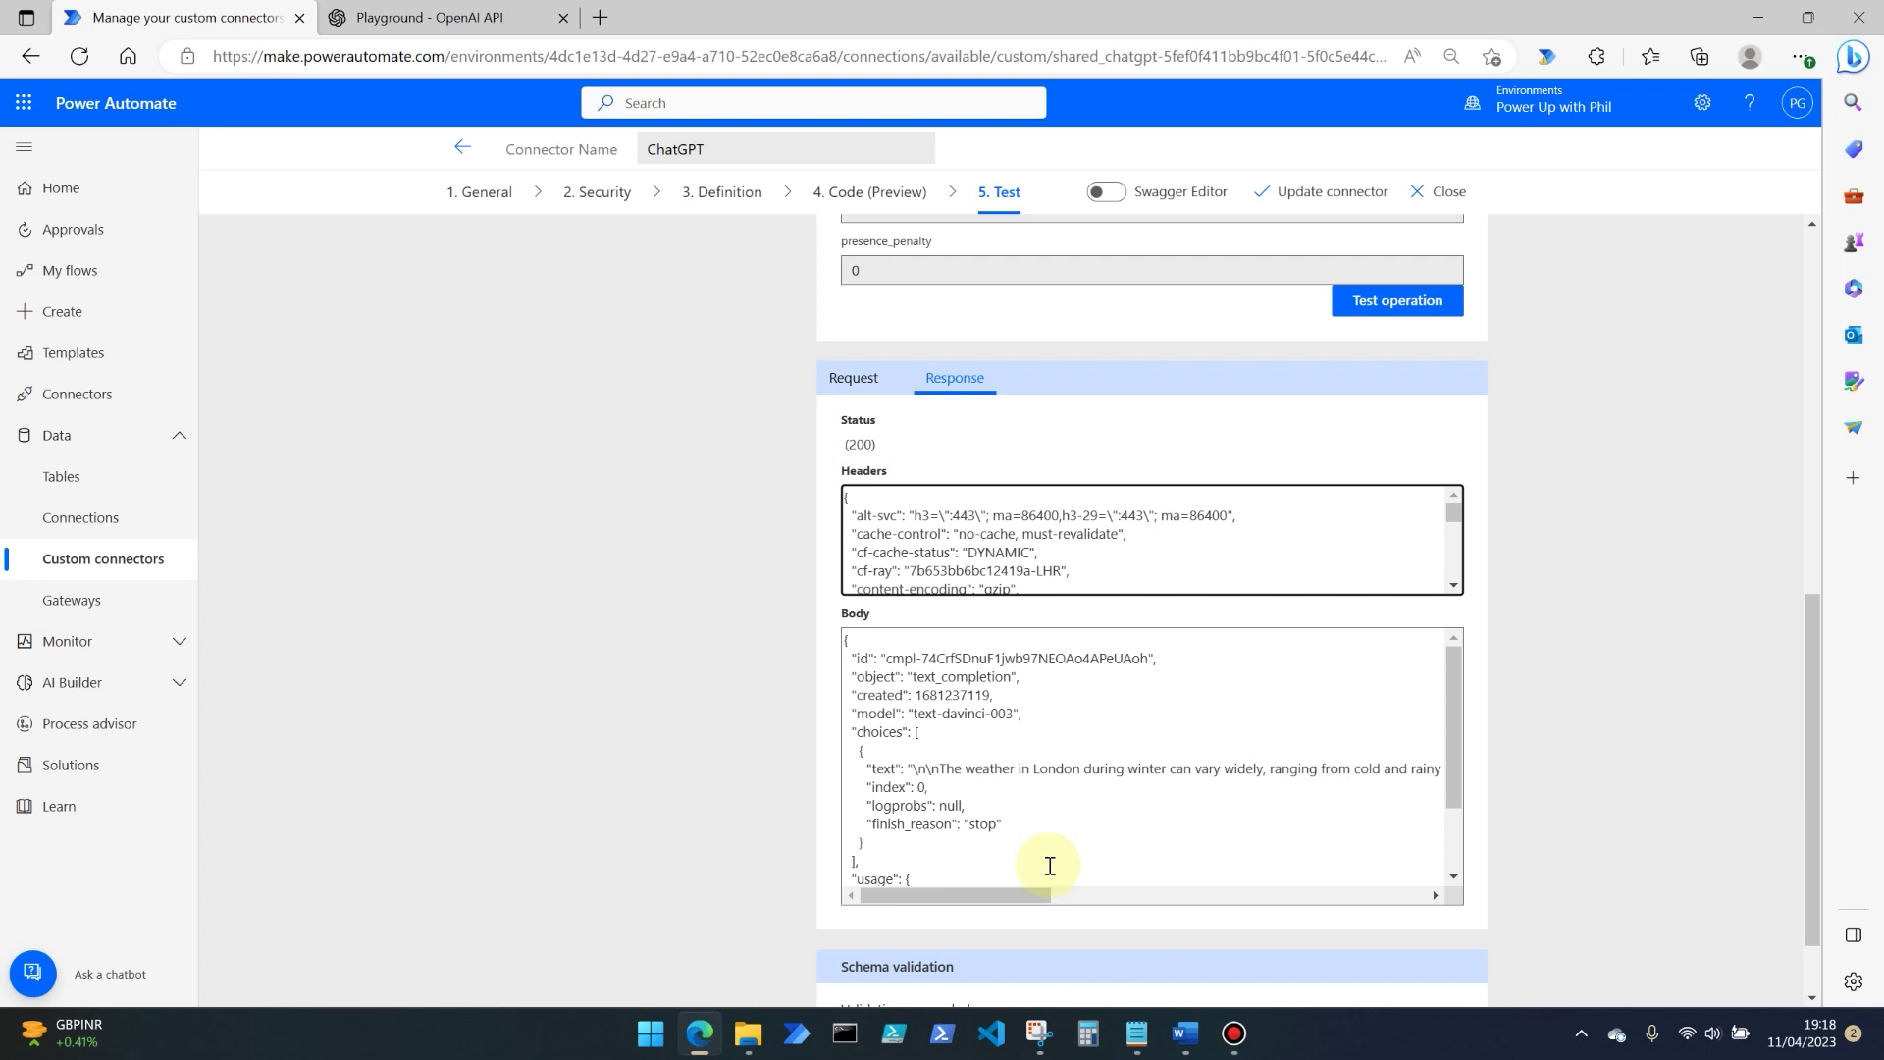
scroll(1008, 780, "down", 2)
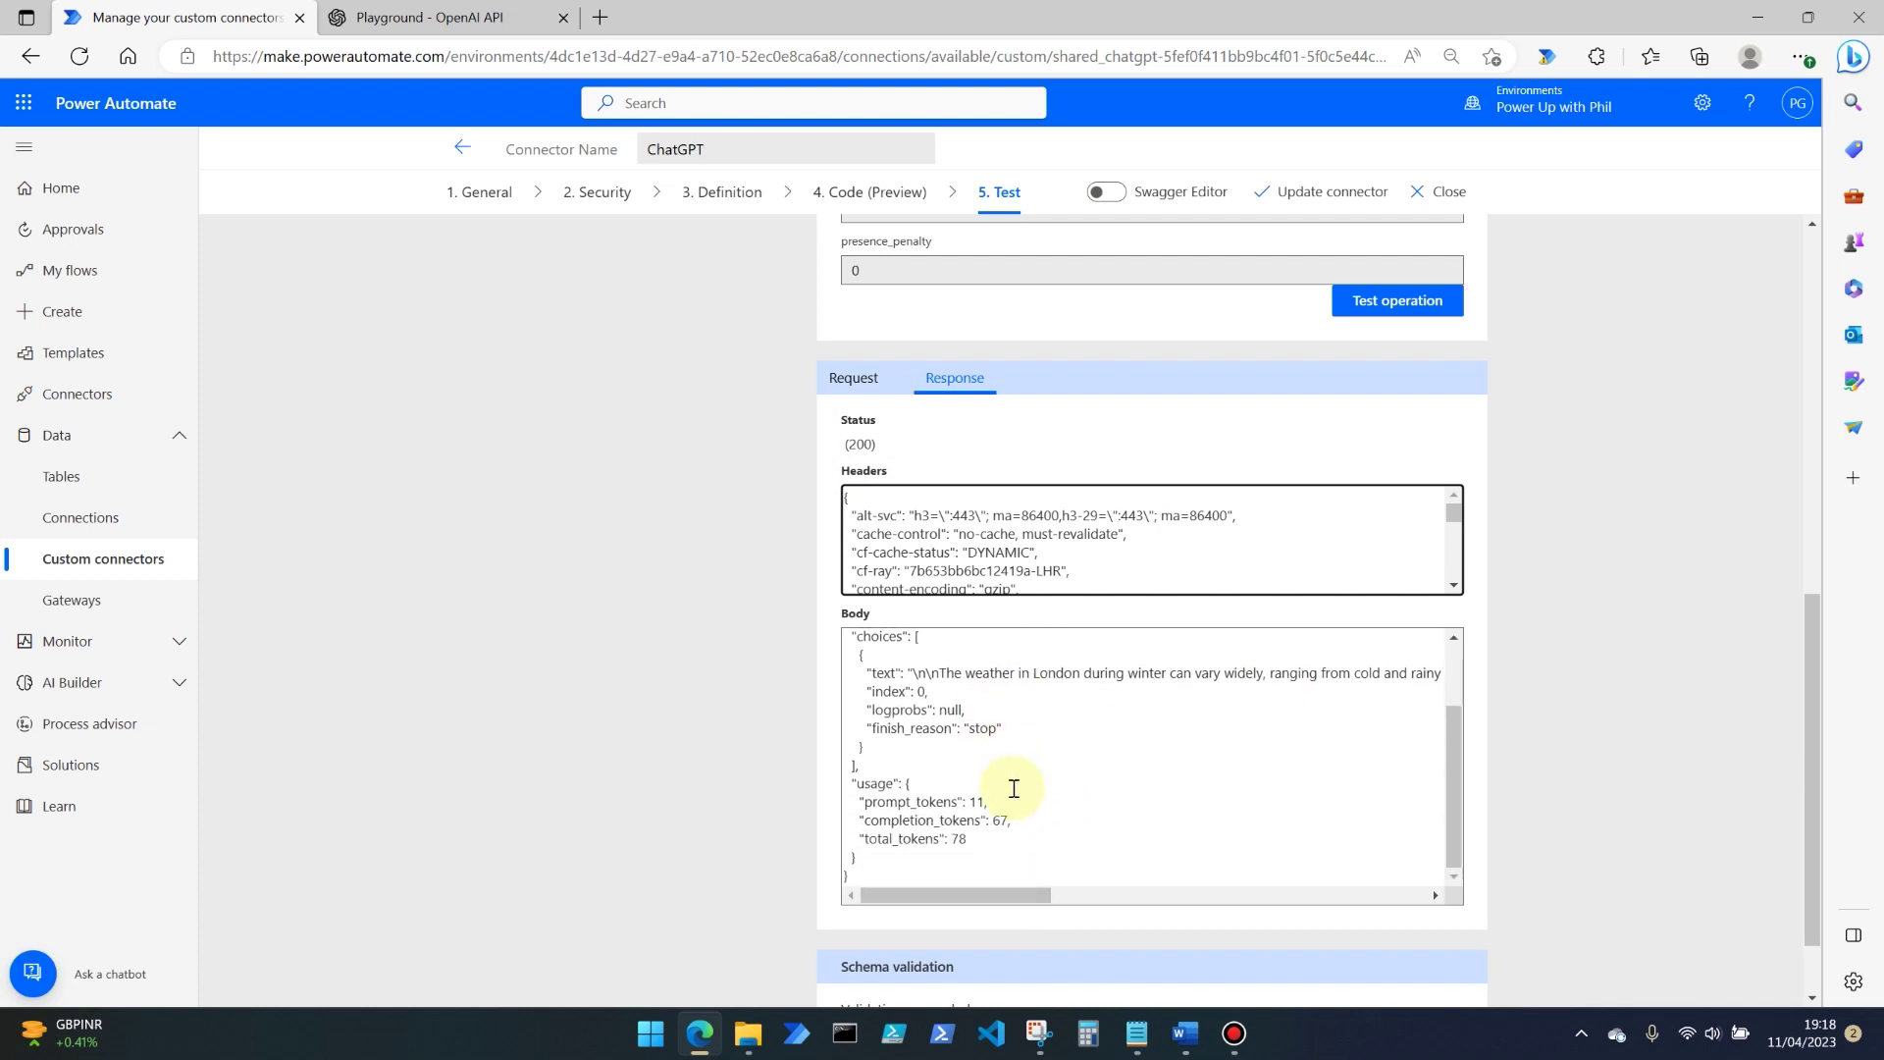
scroll(1009, 780, "up", 2)
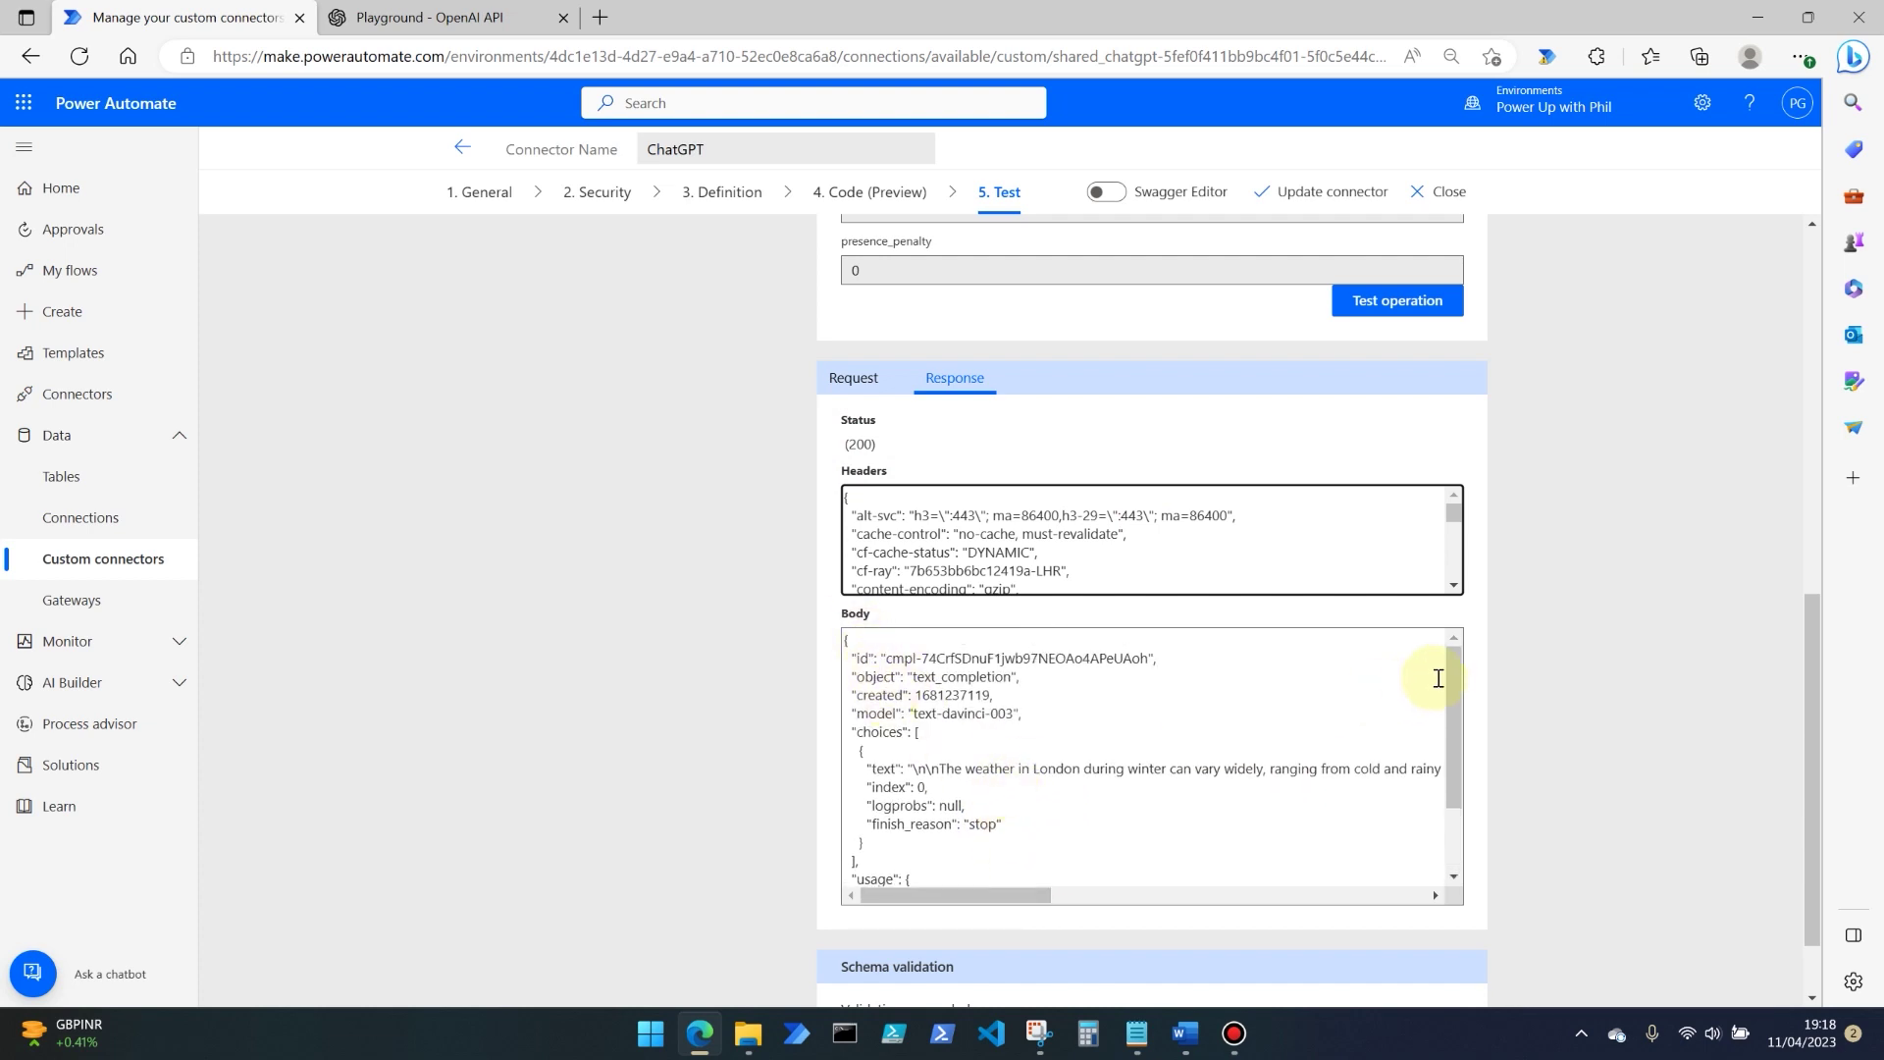
scroll(1438, 677, "down", 2)
scroll(1439, 677, "up", 2)
double_click(898, 734)
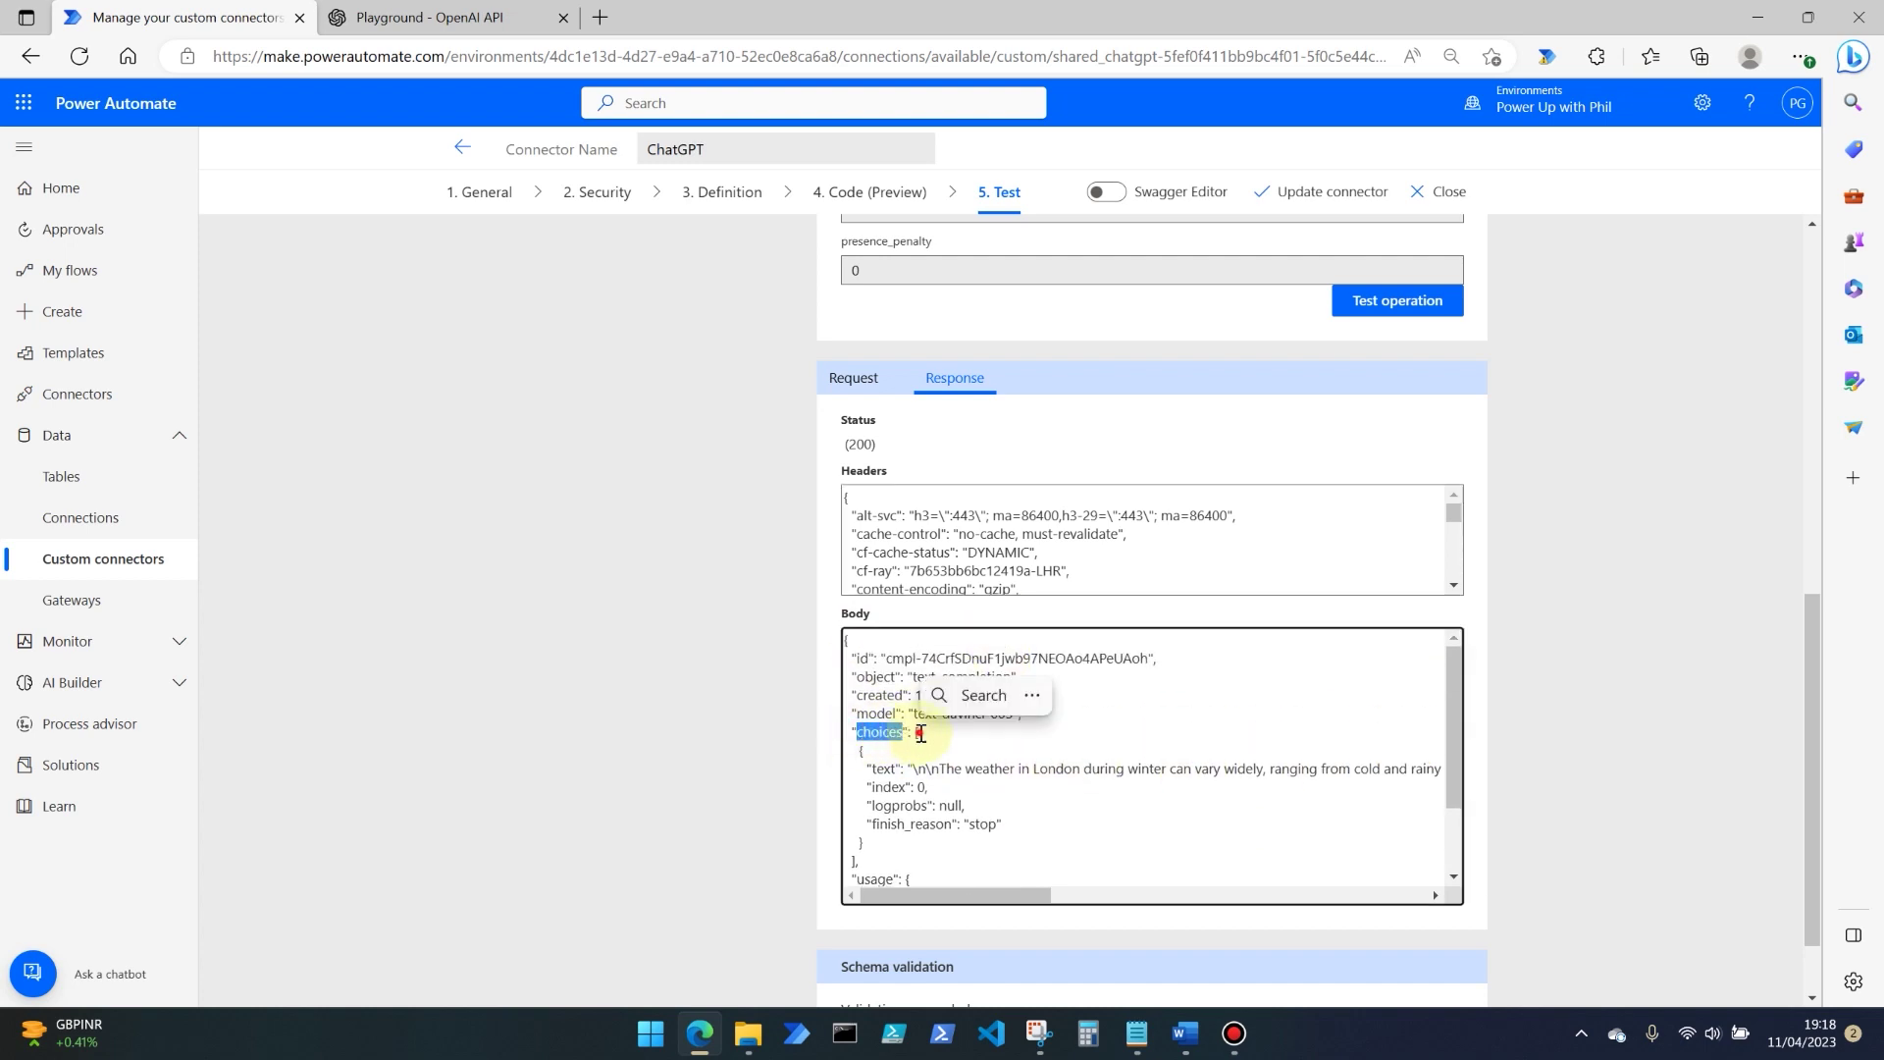
left_click_drag(919, 734, 922, 766)
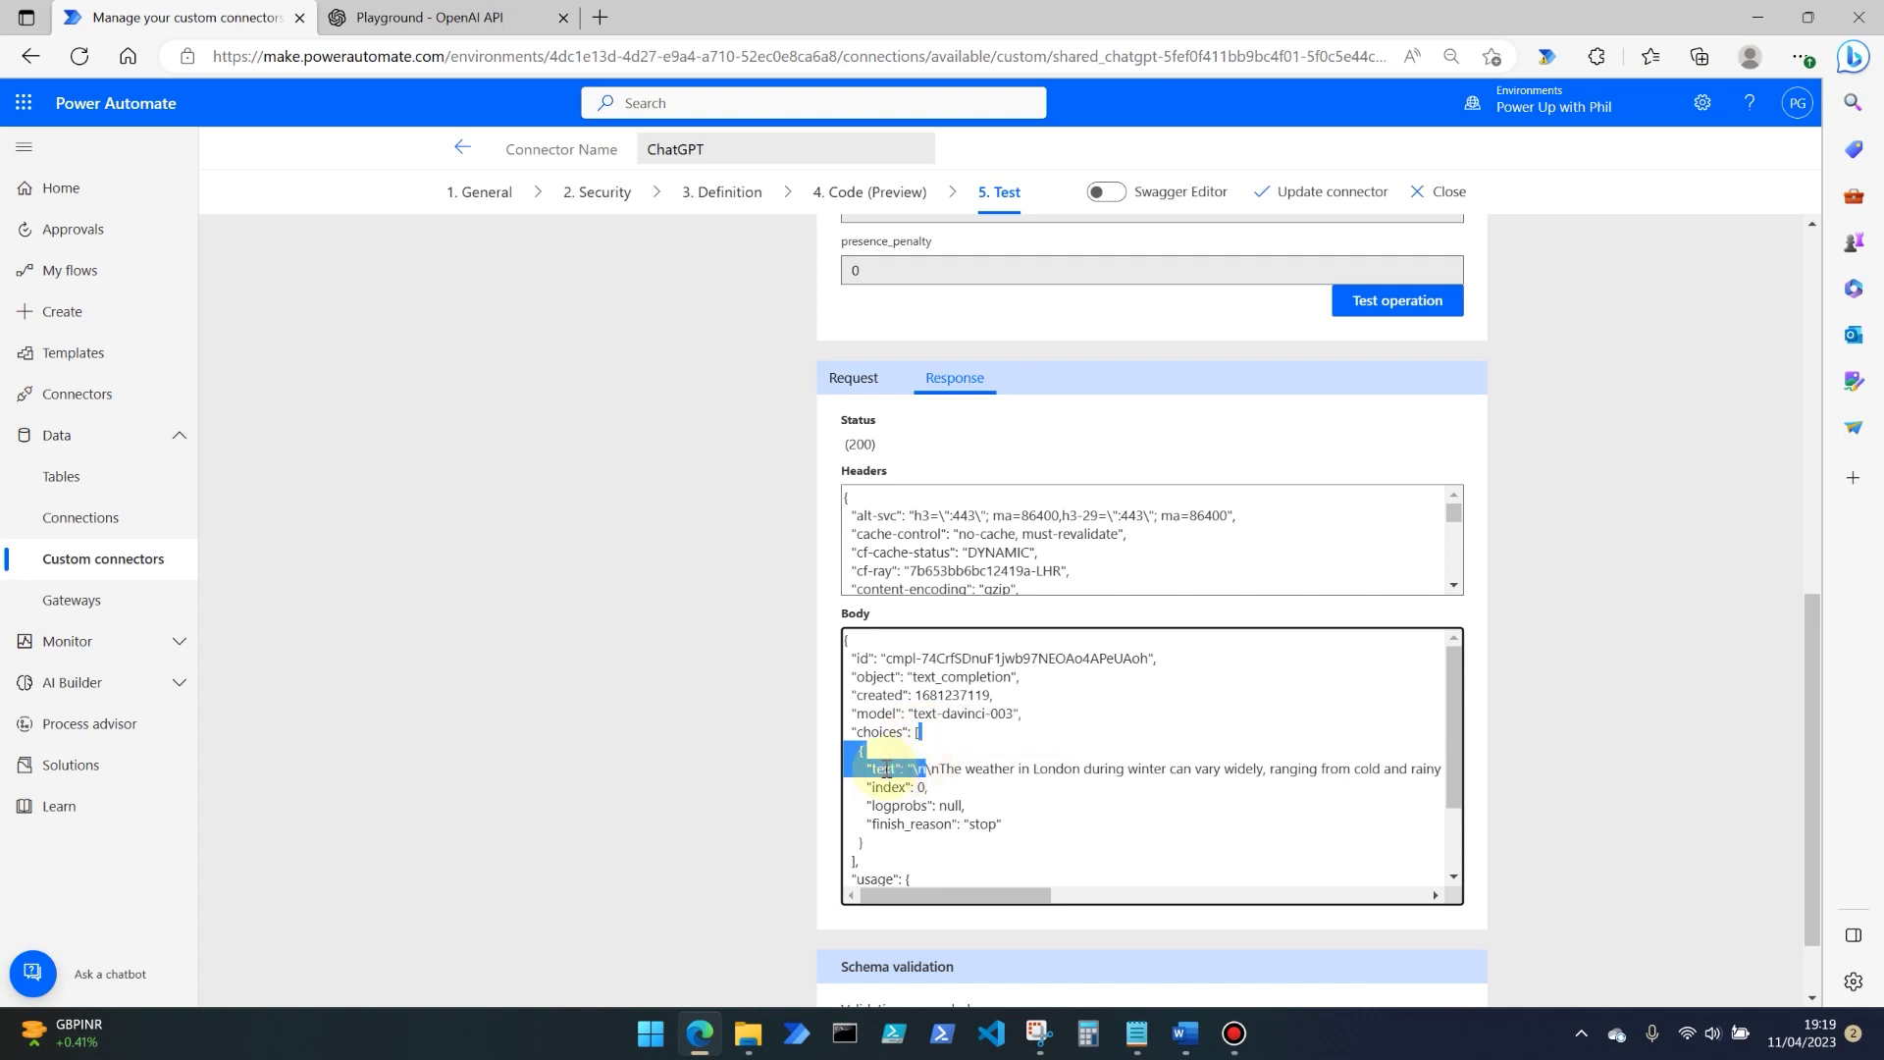
left_click(913, 769)
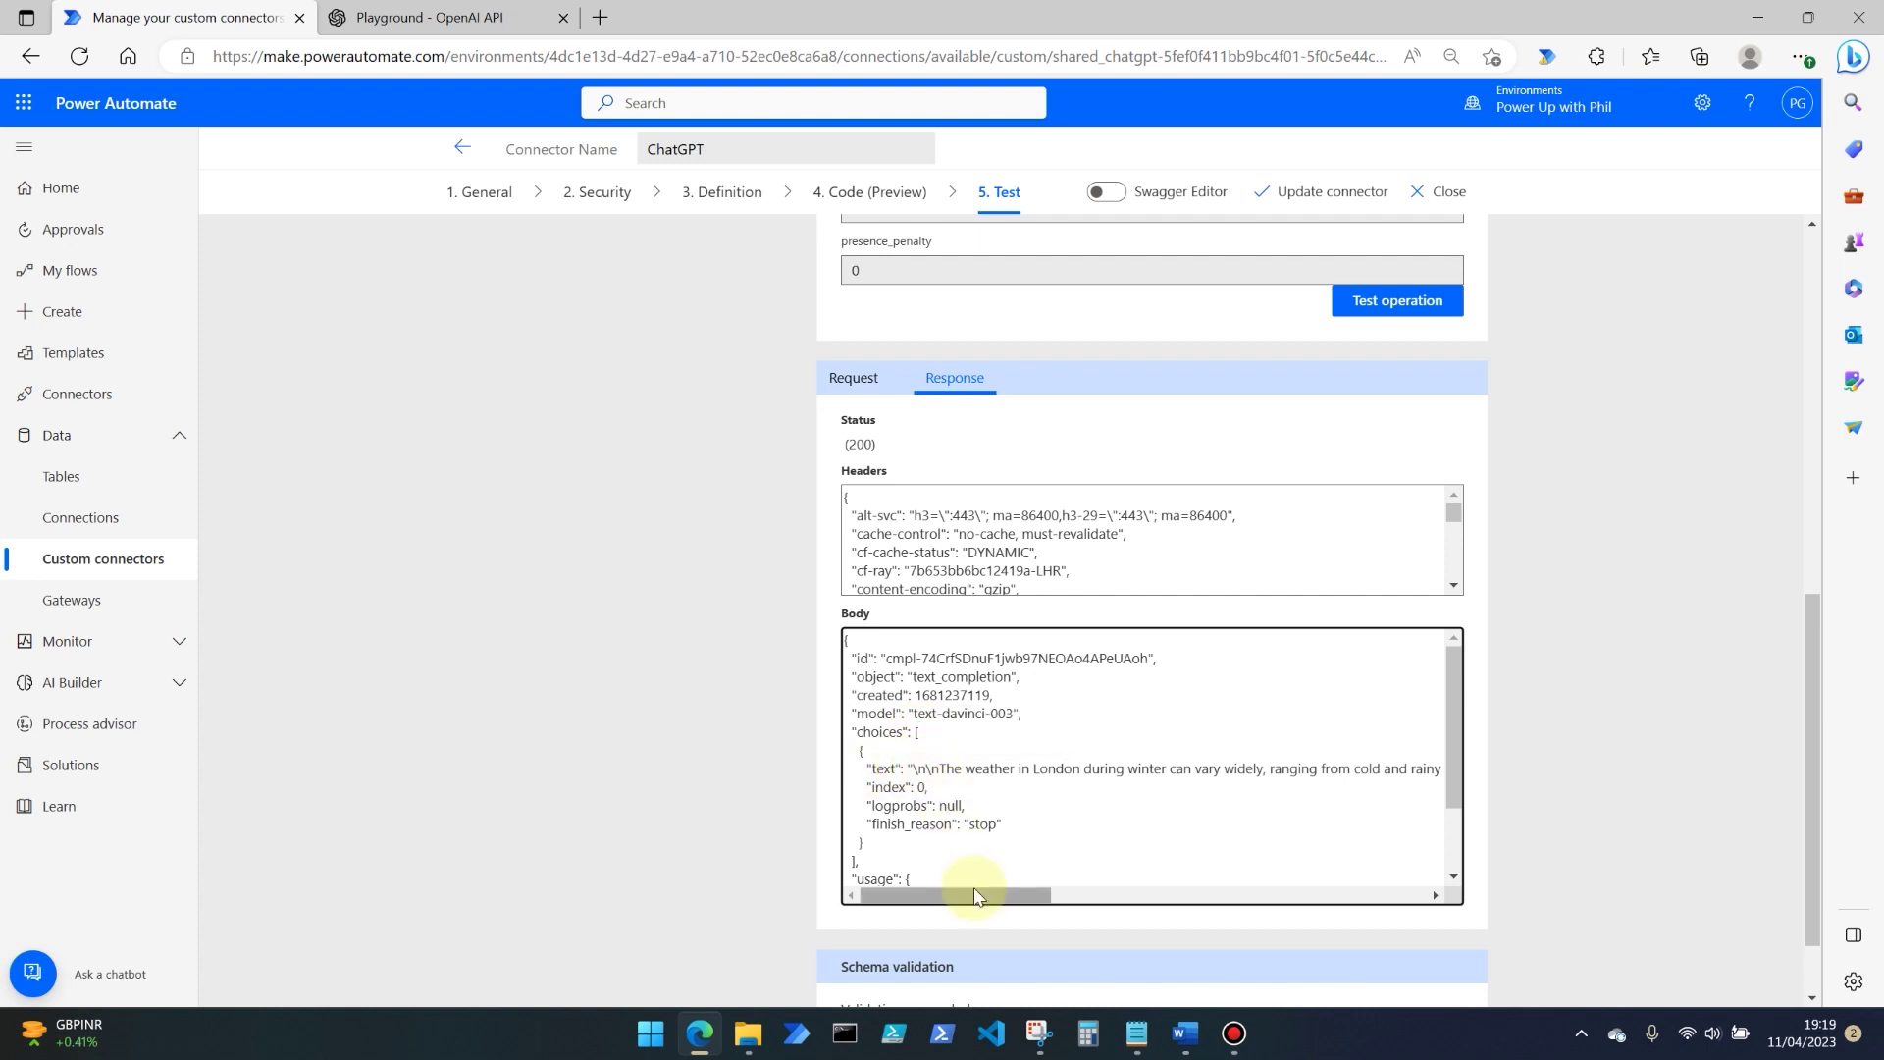
left_click_drag(974, 891, 981, 895)
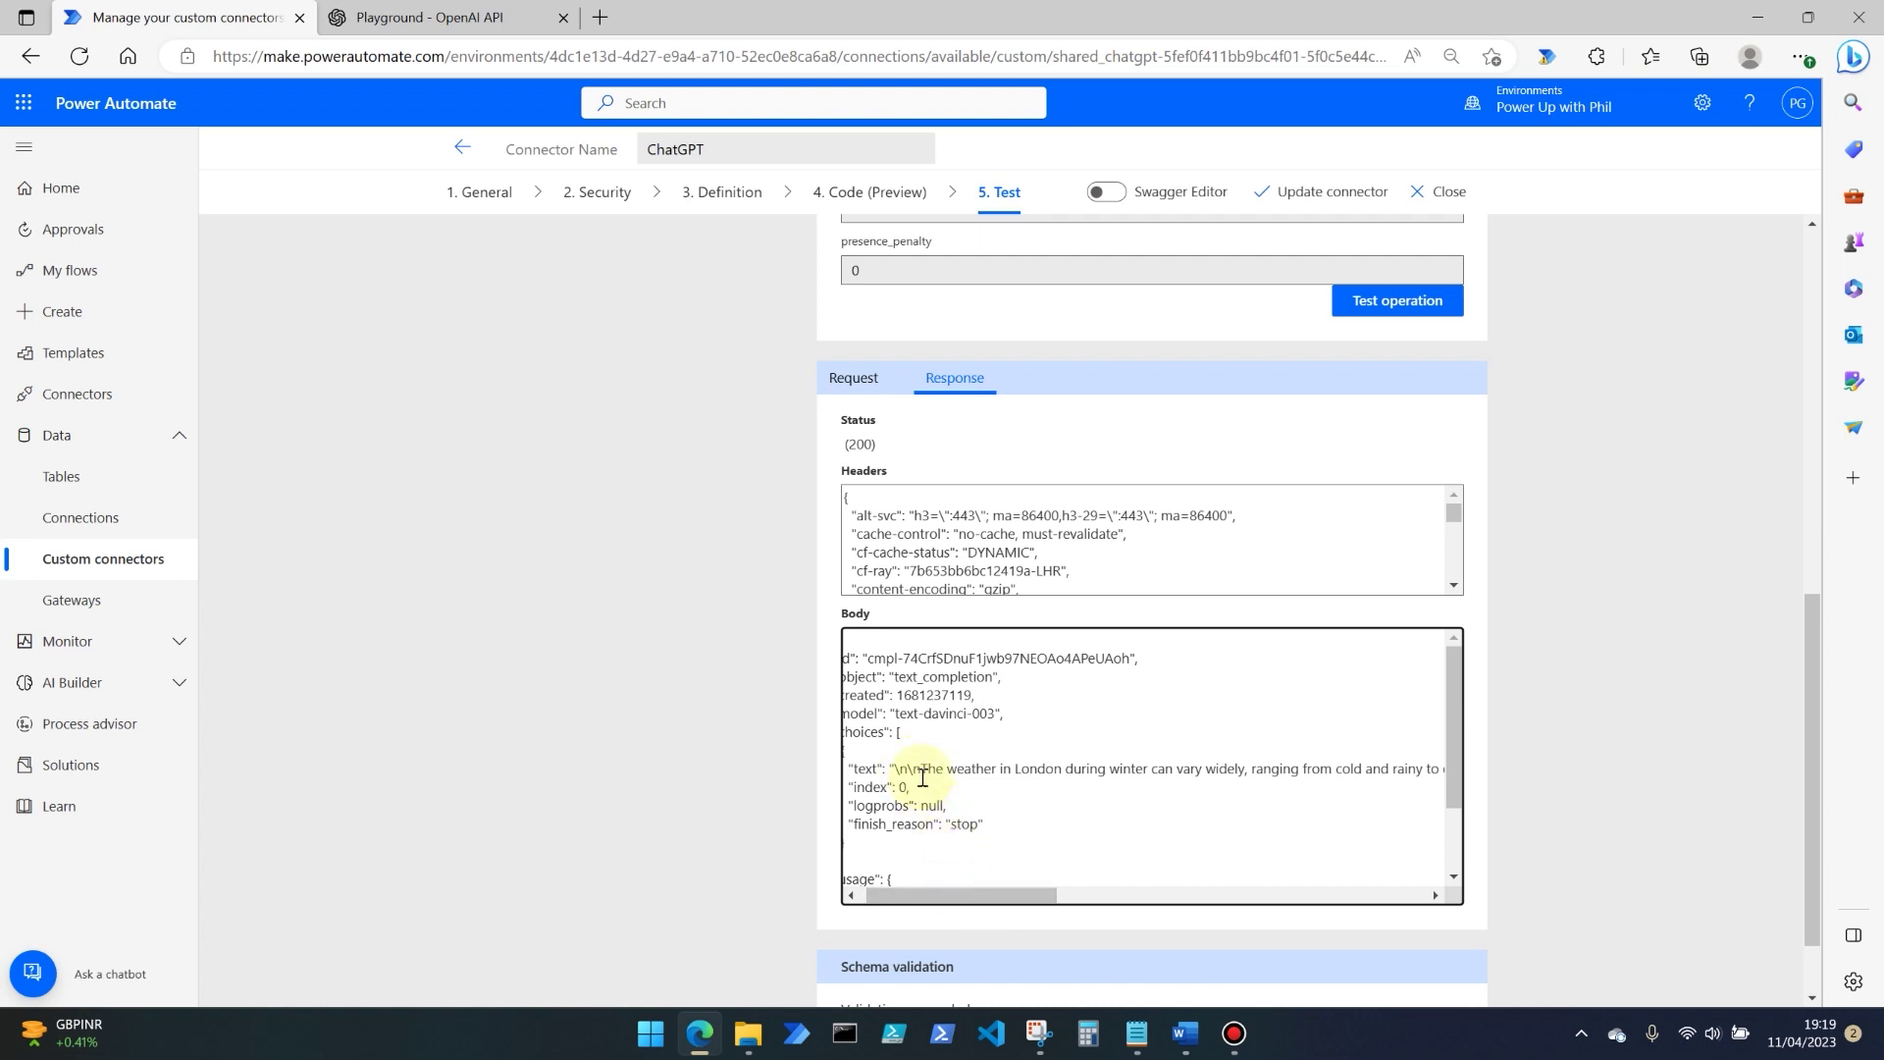
left_click_drag(922, 768, 1152, 777)
left_click_drag(1030, 896, 975, 934)
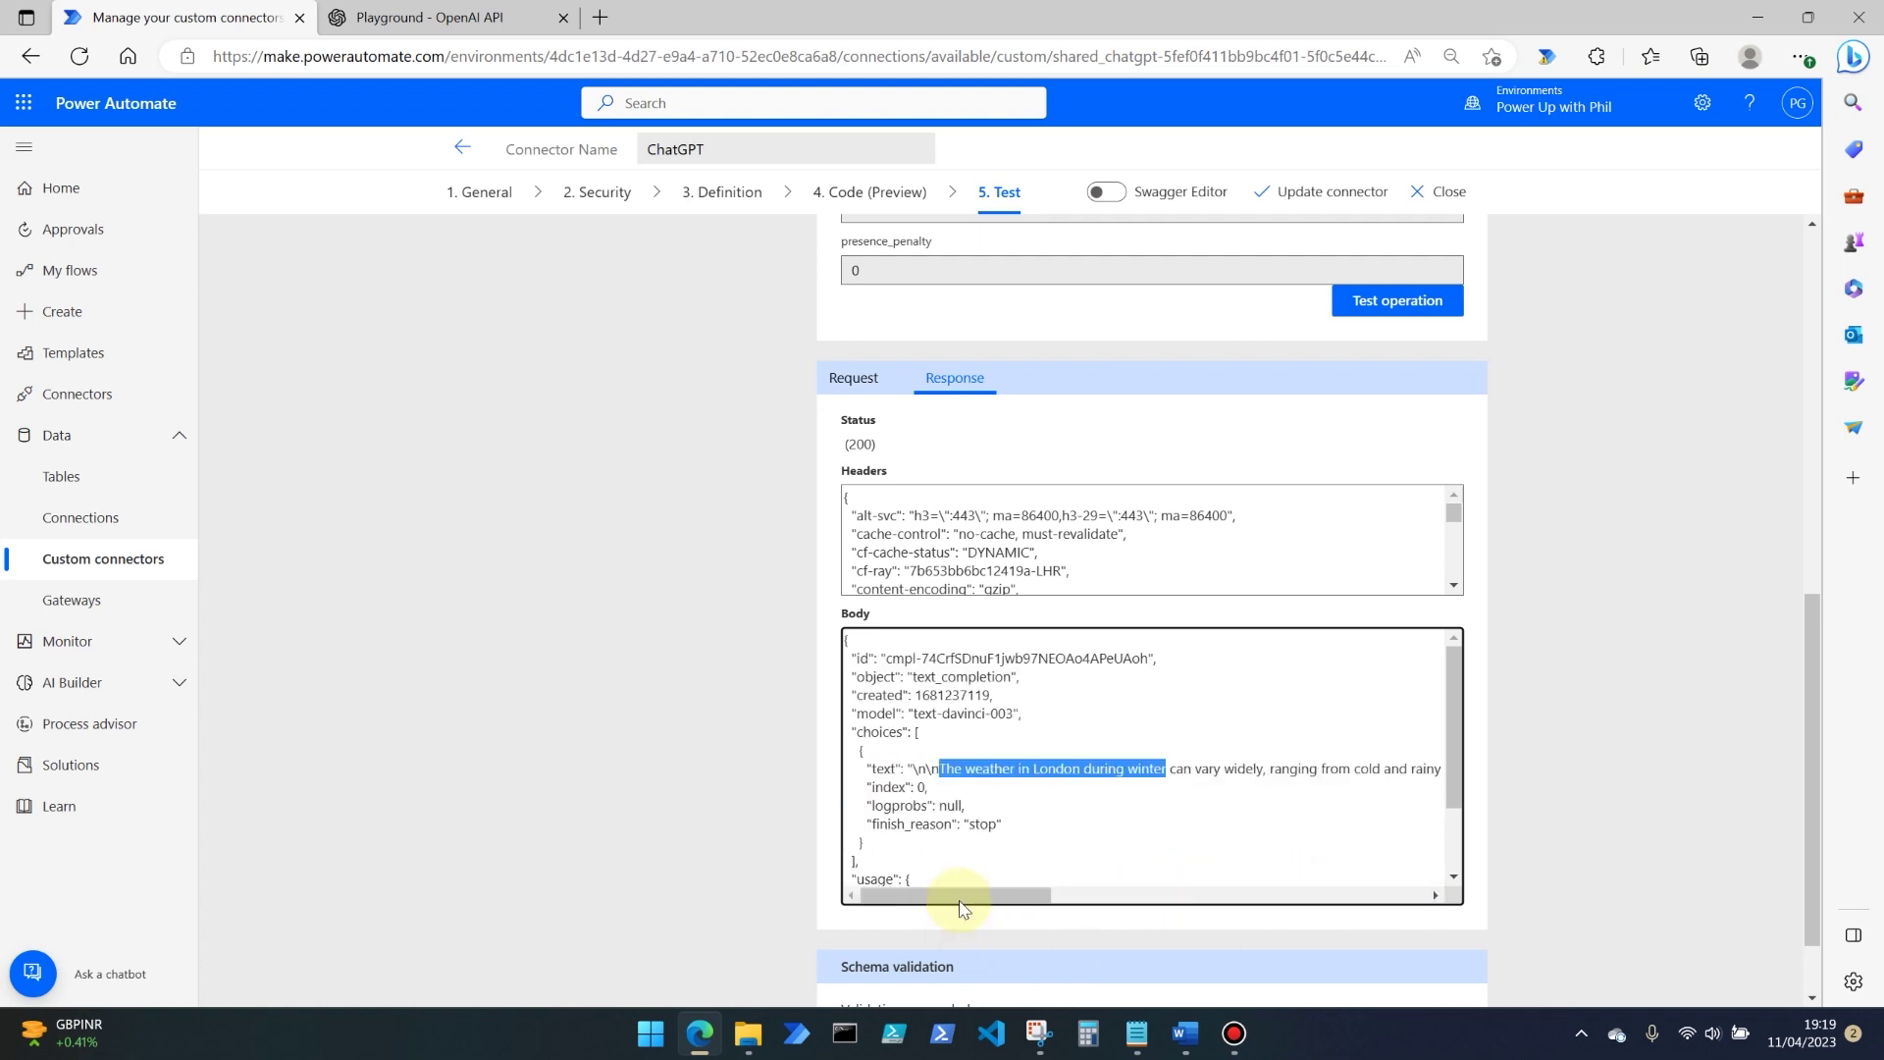
left_click(944, 766)
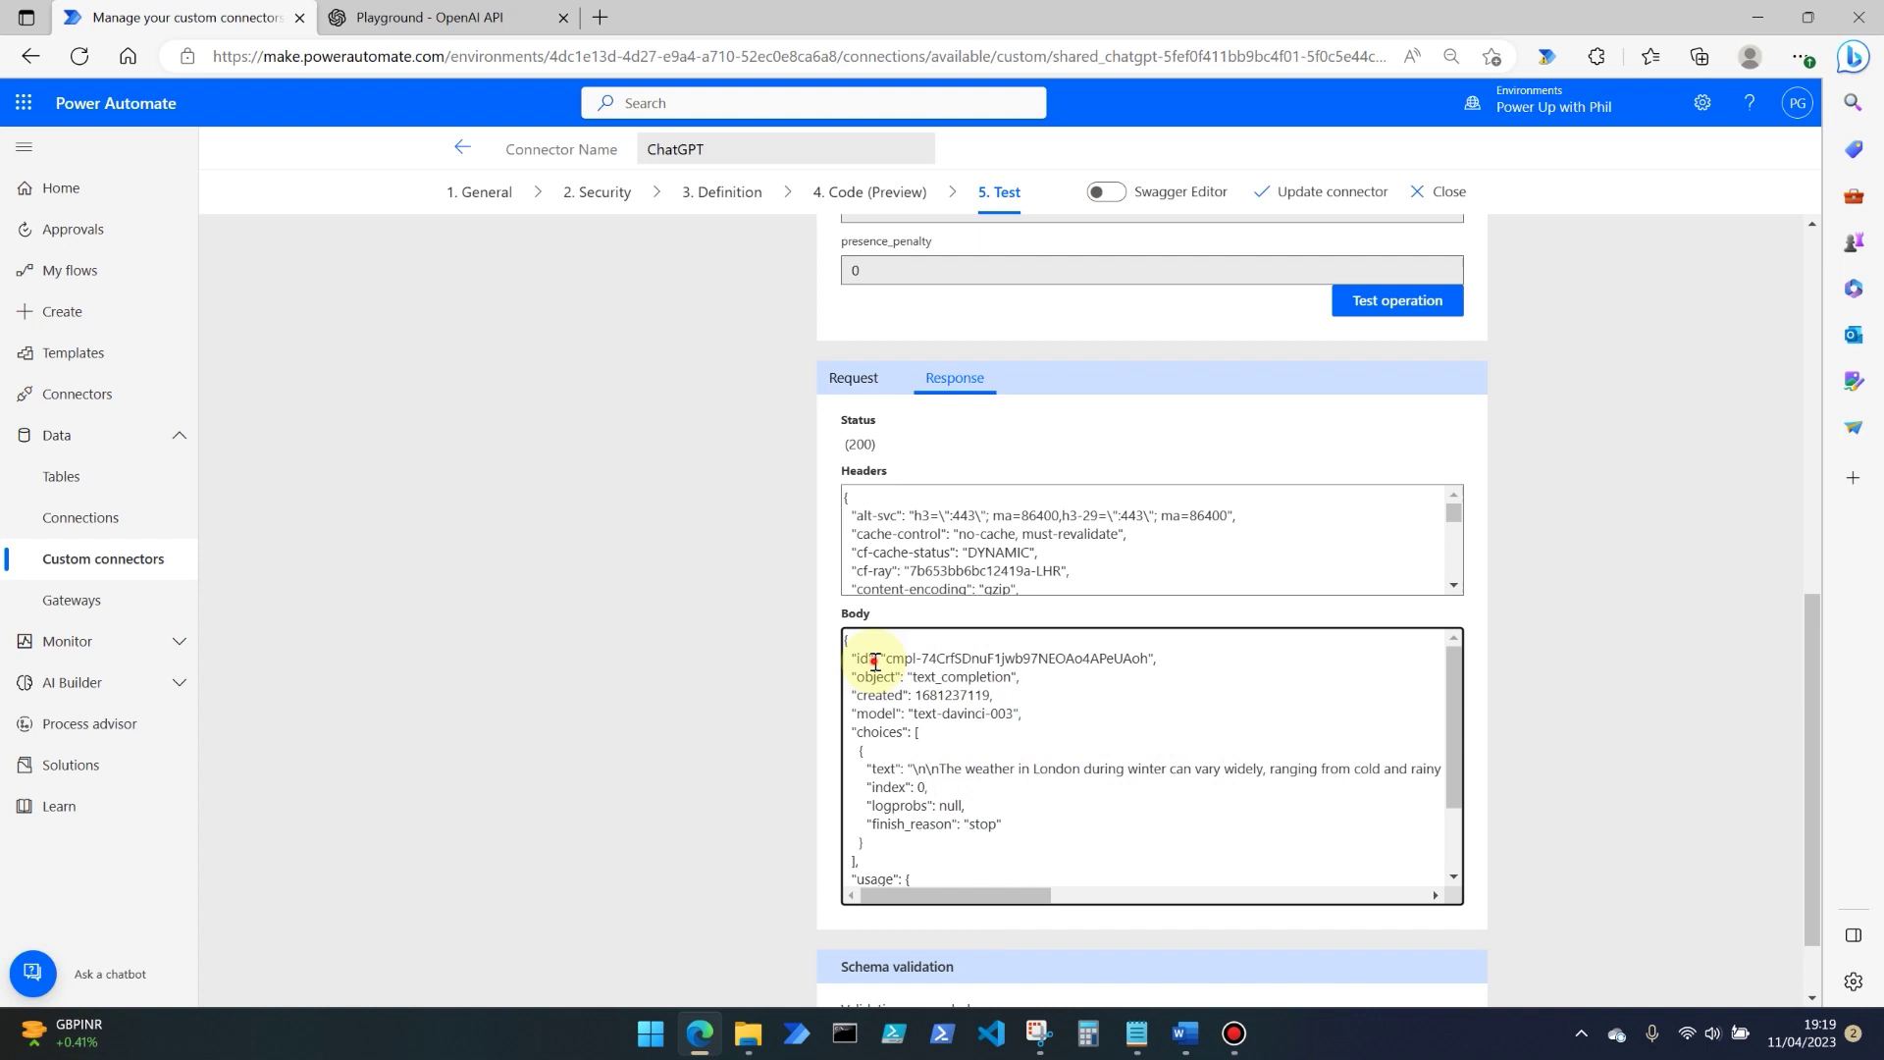
Step: Select and copy the entire JSON response body
key("ctrl+a")
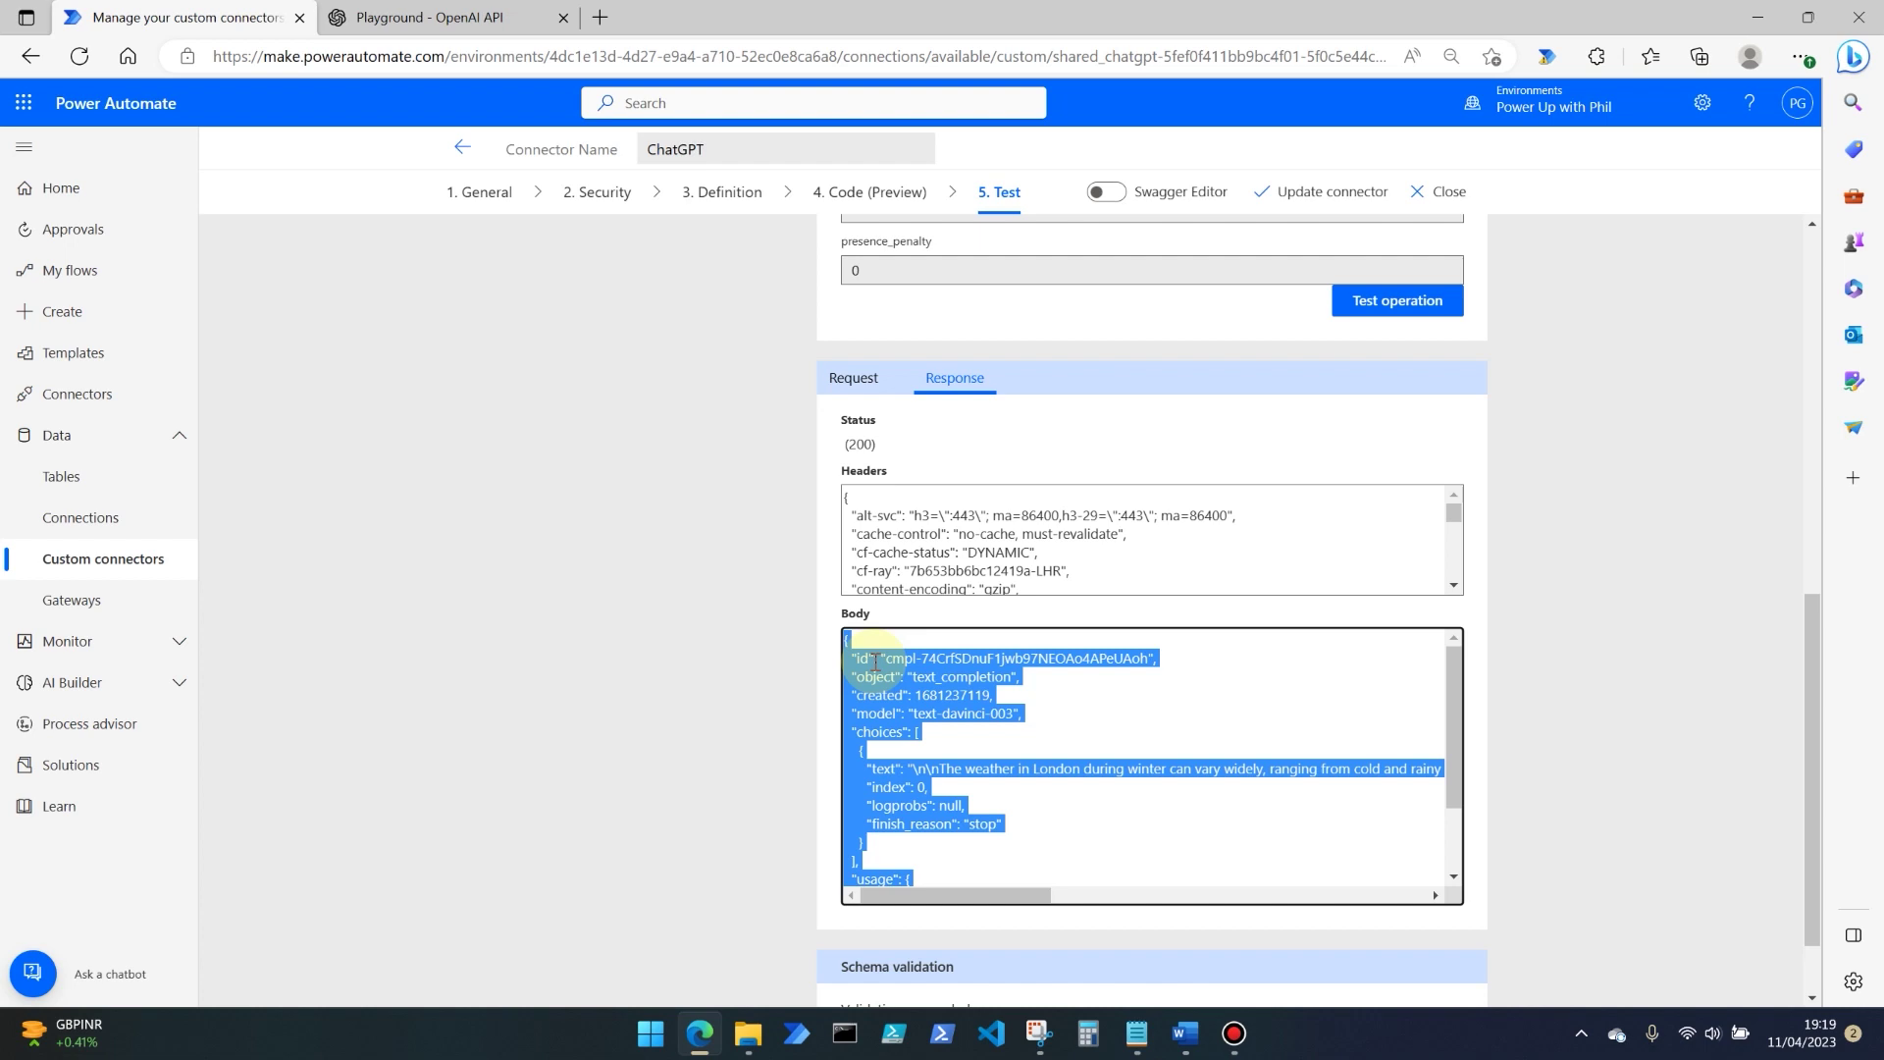
left_click_drag(1453, 722, 1460, 758)
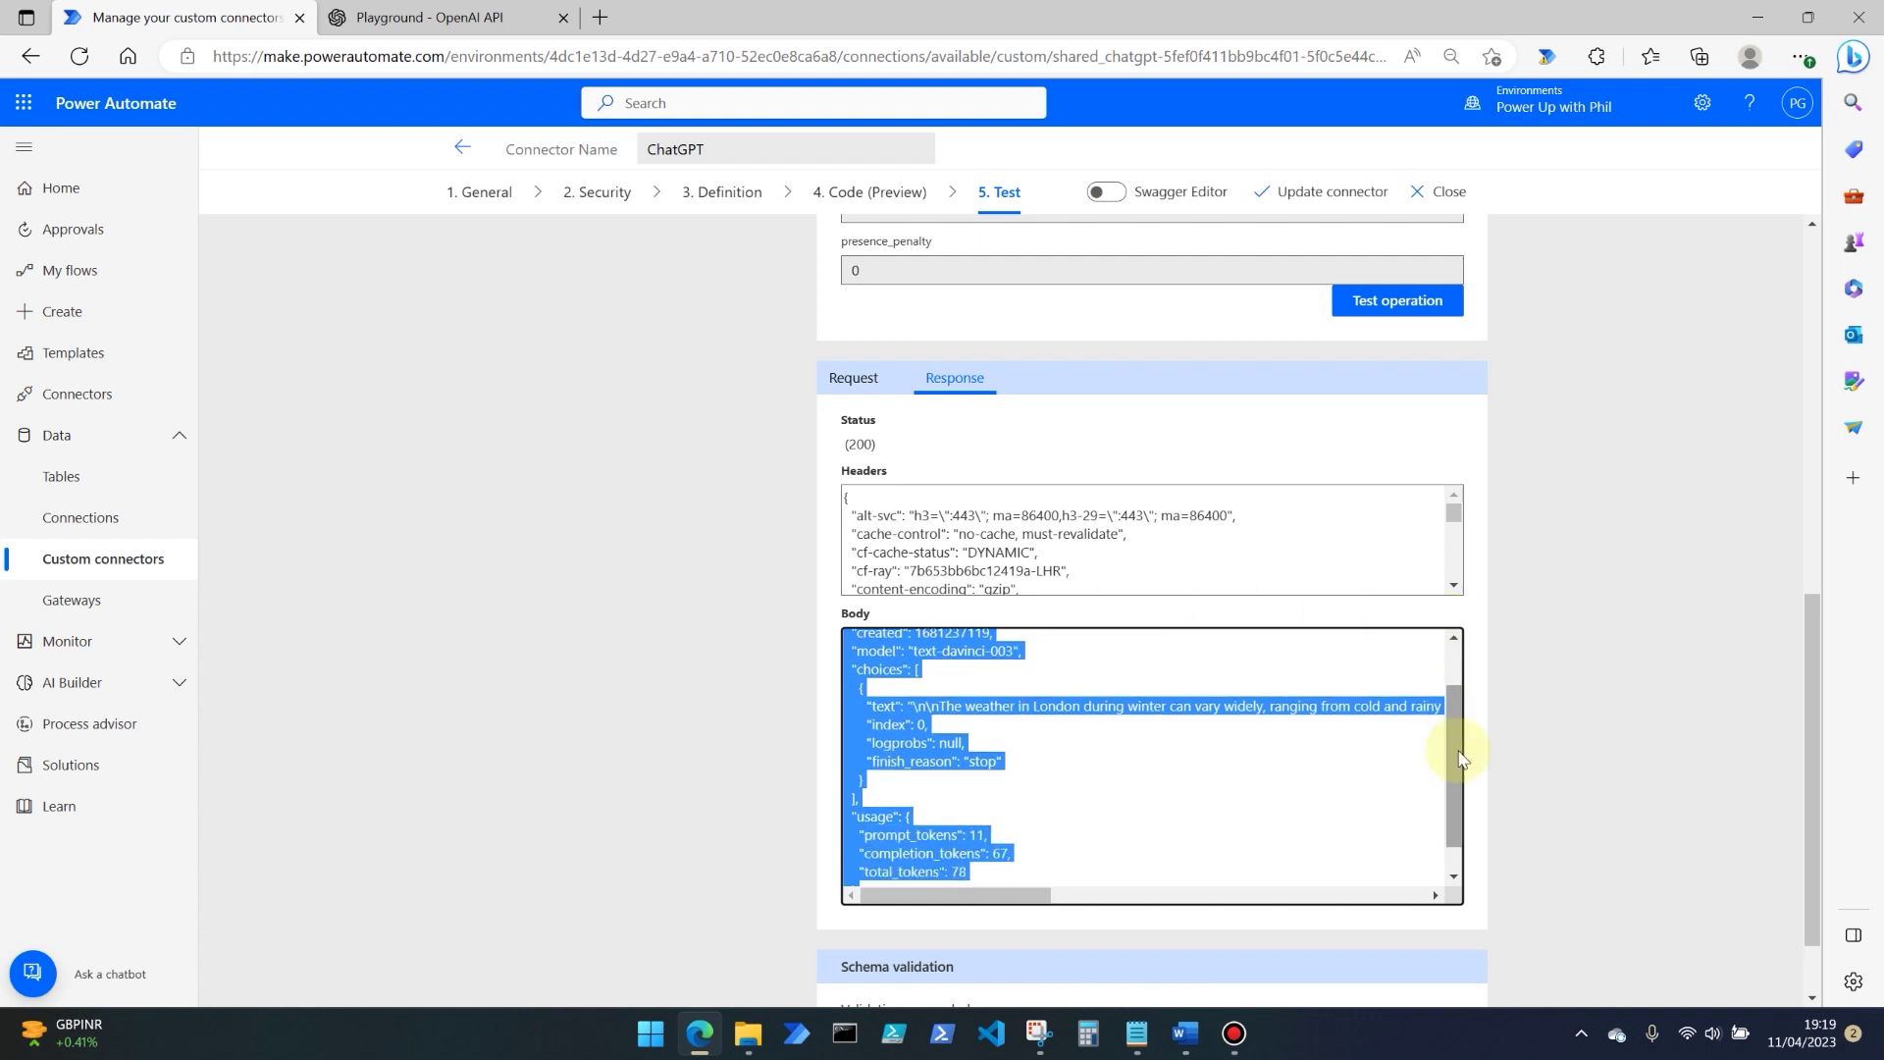
left_click(861, 698)
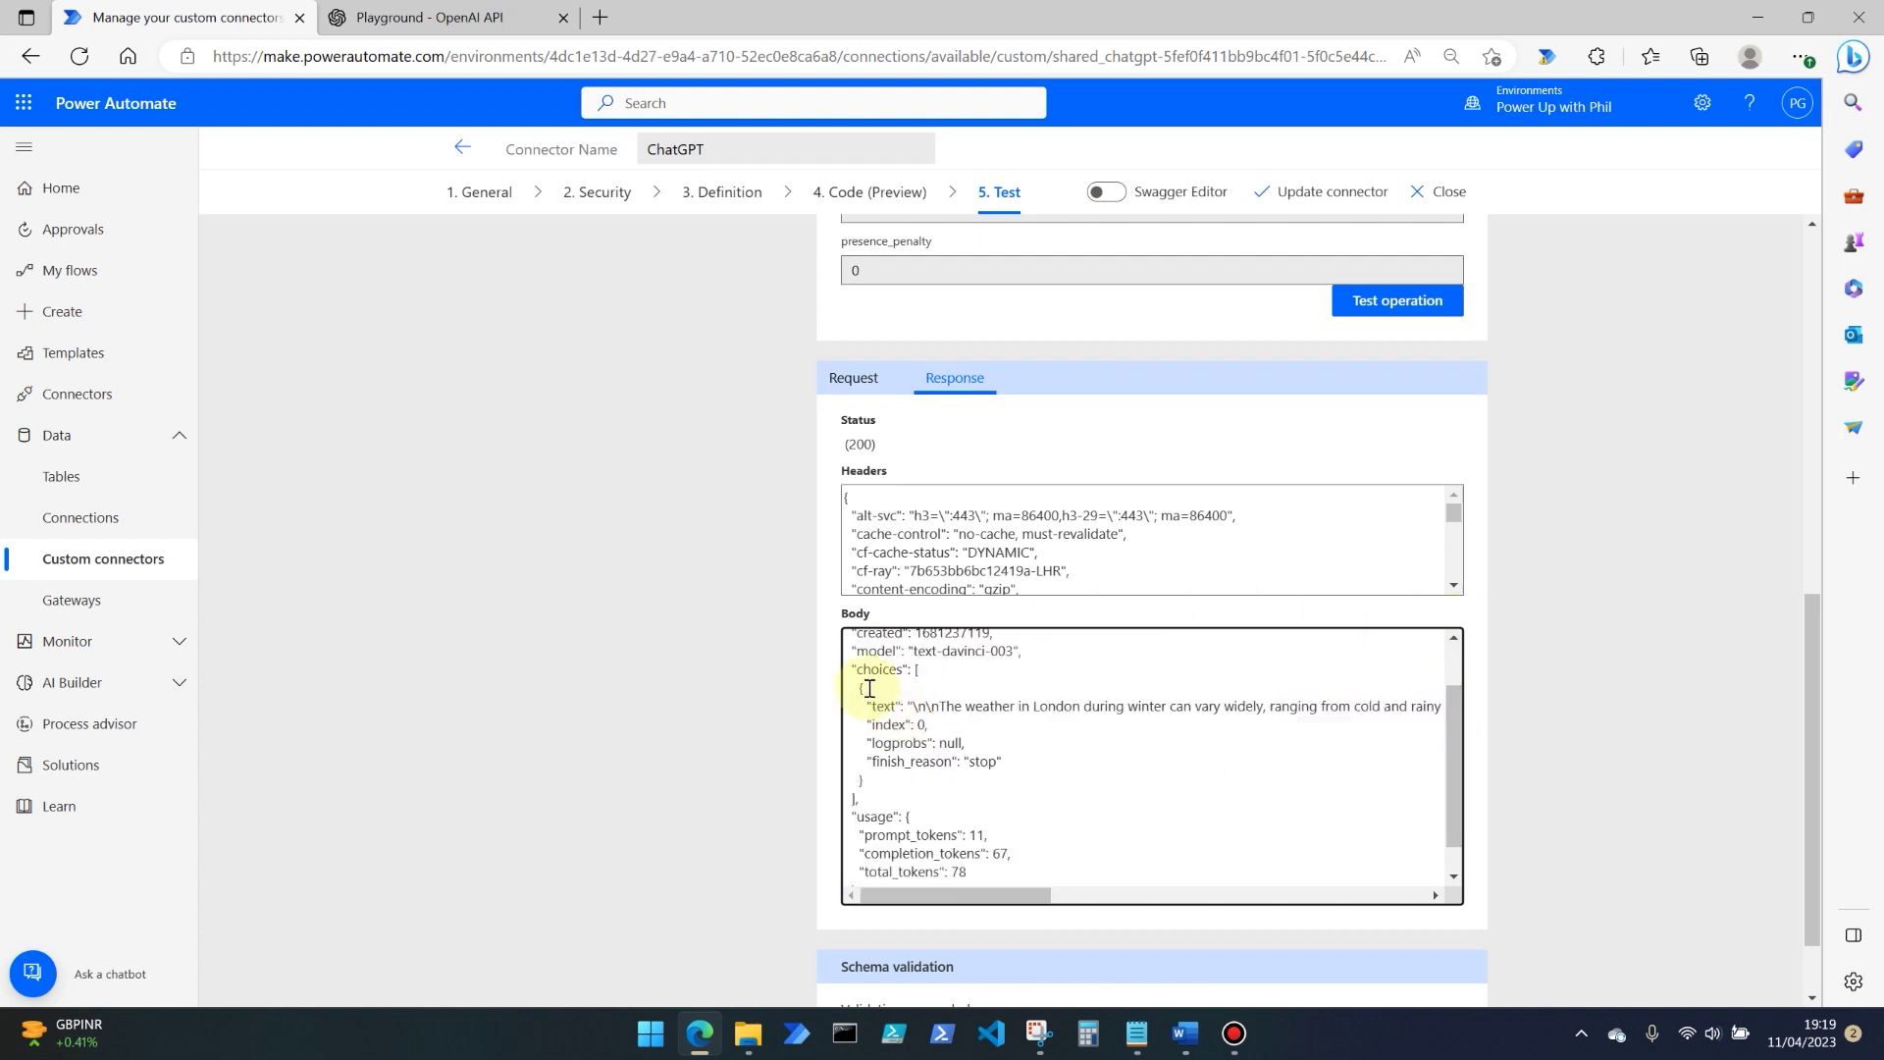
scroll(981, 698, "up", 2)
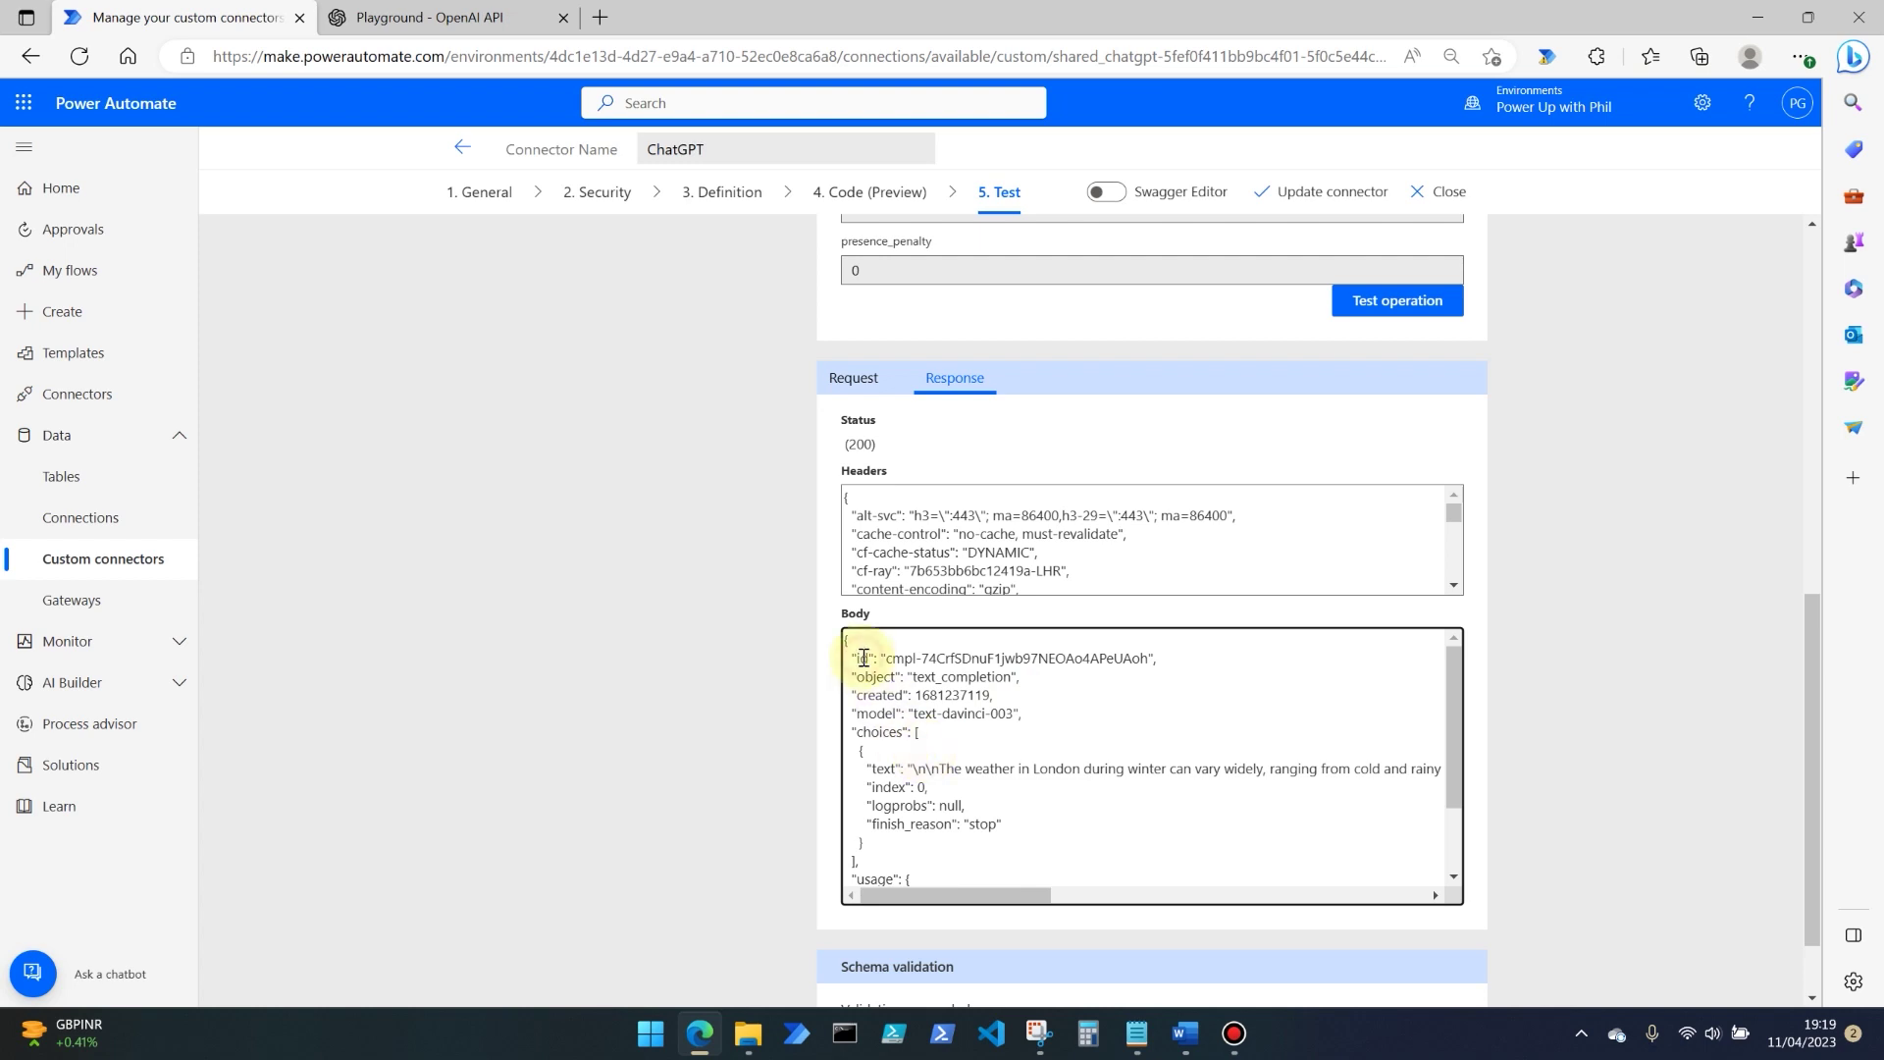
key("ctrl+a")
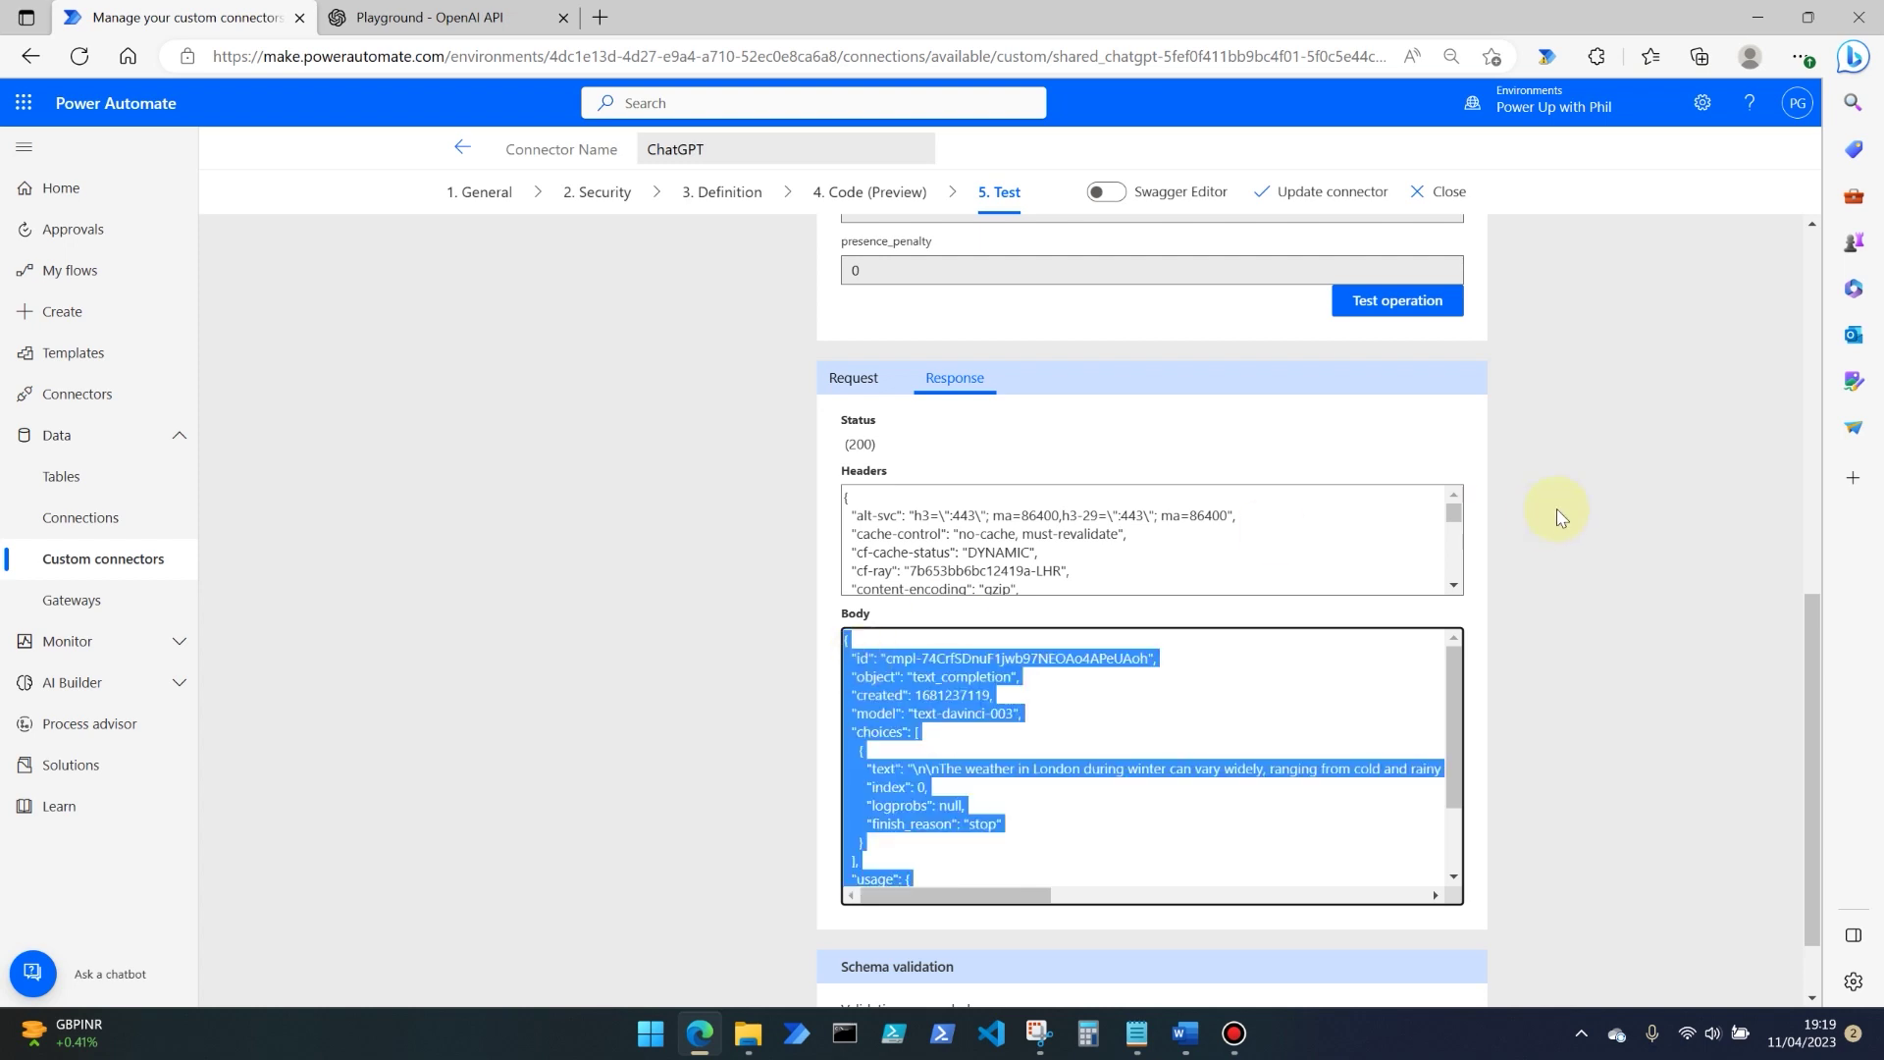
scroll(1557, 514, "up", 8)
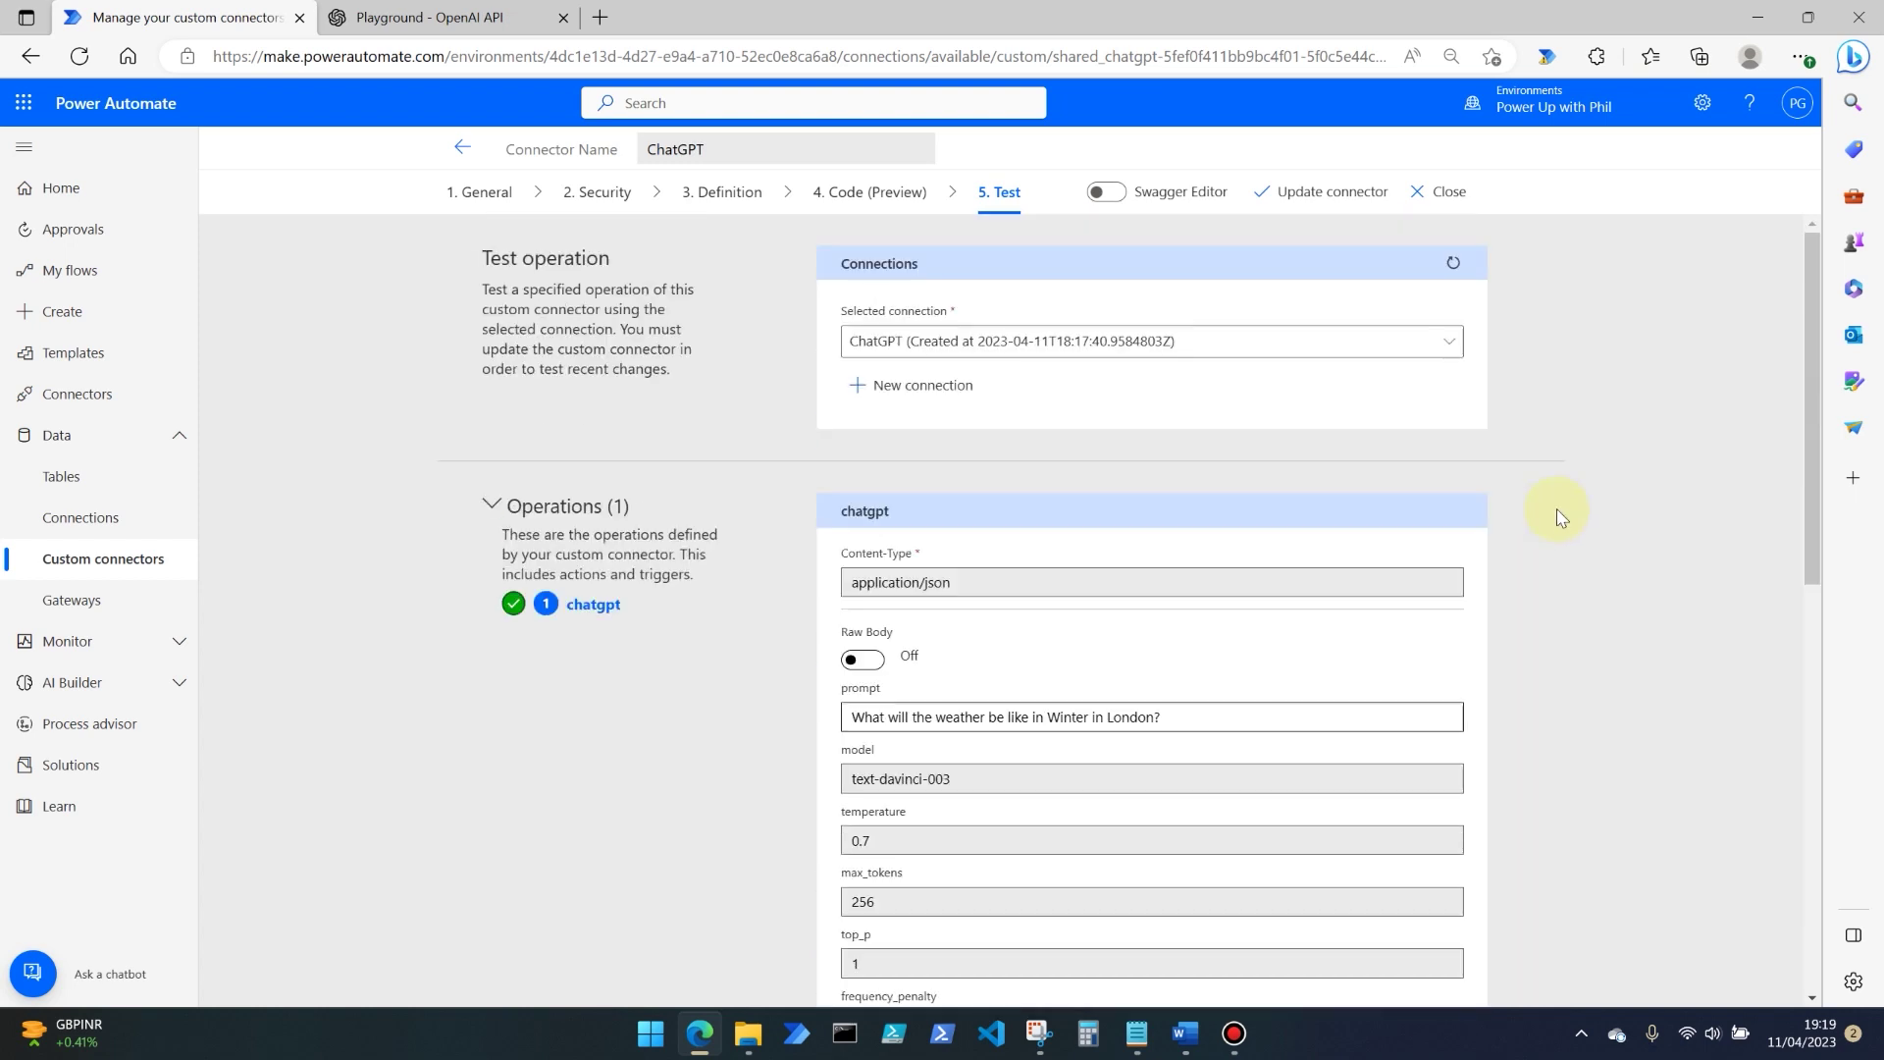
Step: Import the copied JSON test response as the action's default response sample
left_click(716, 208)
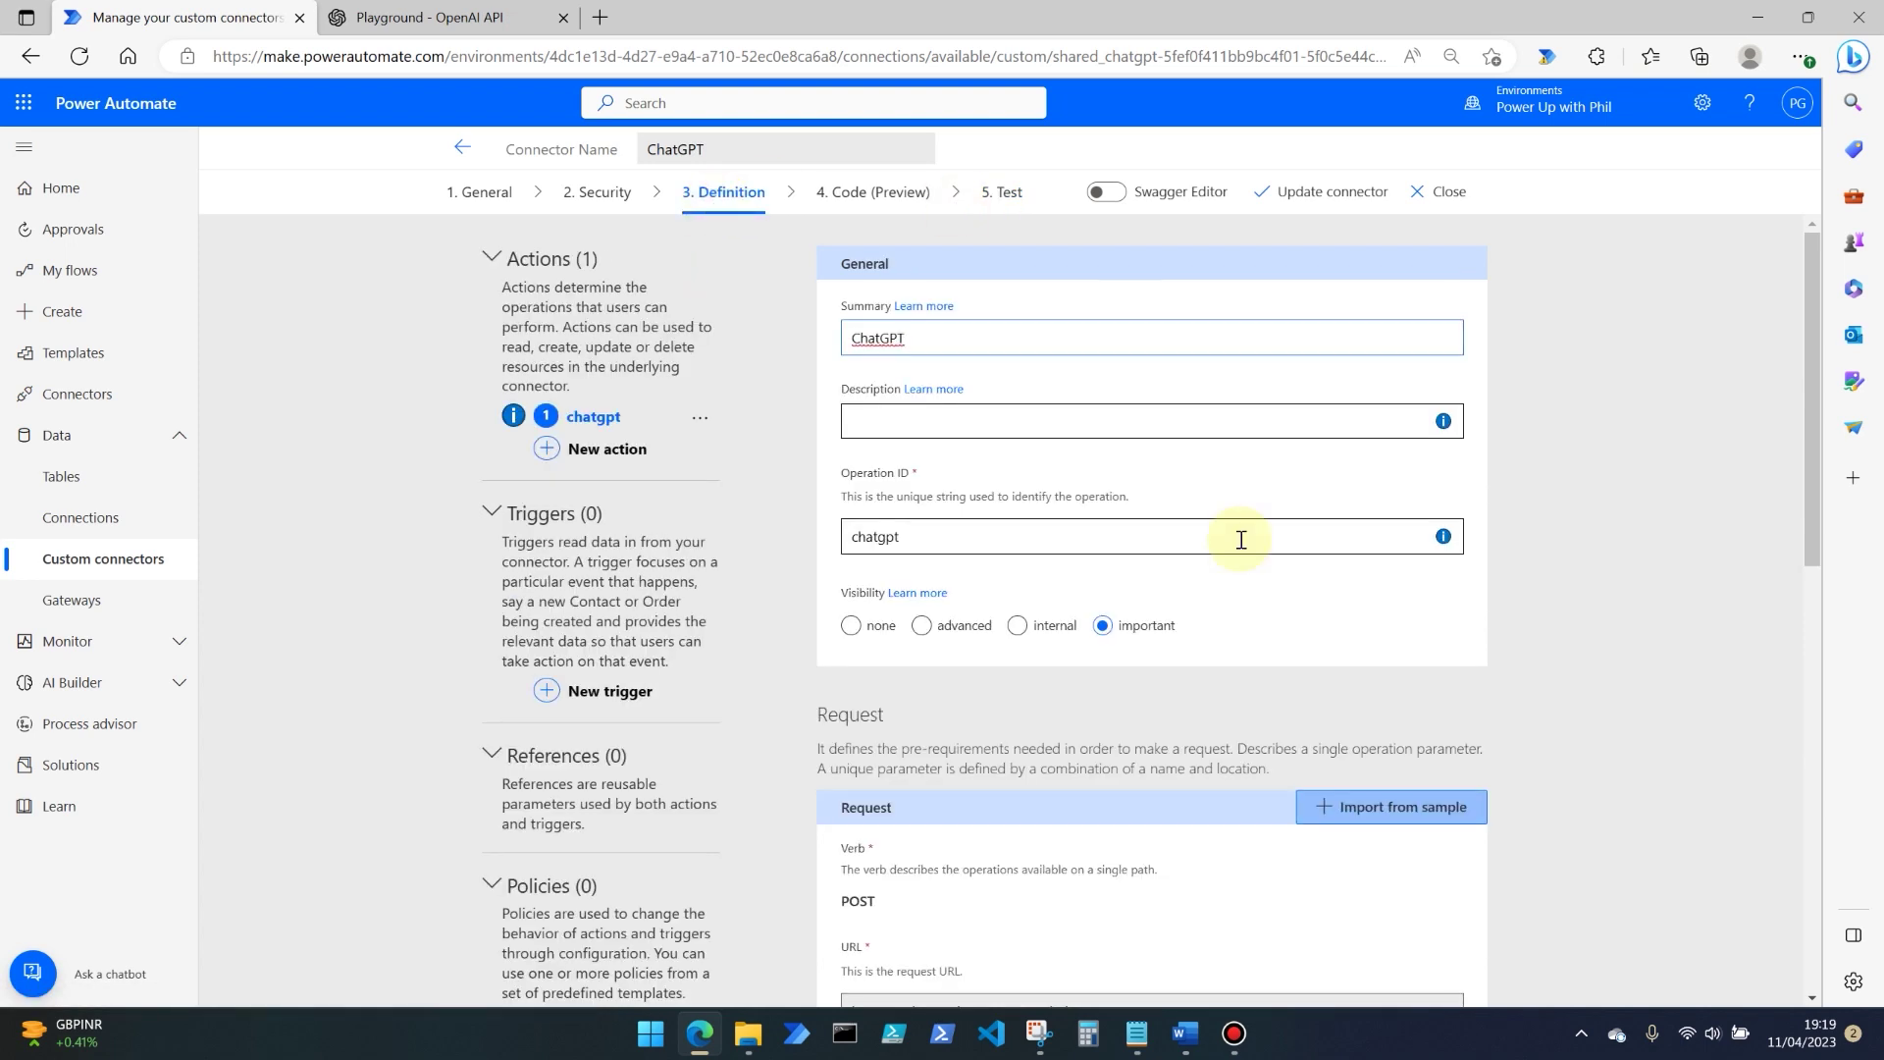
scroll(1241, 538, "down", 7)
scroll(1240, 538, "down", 2)
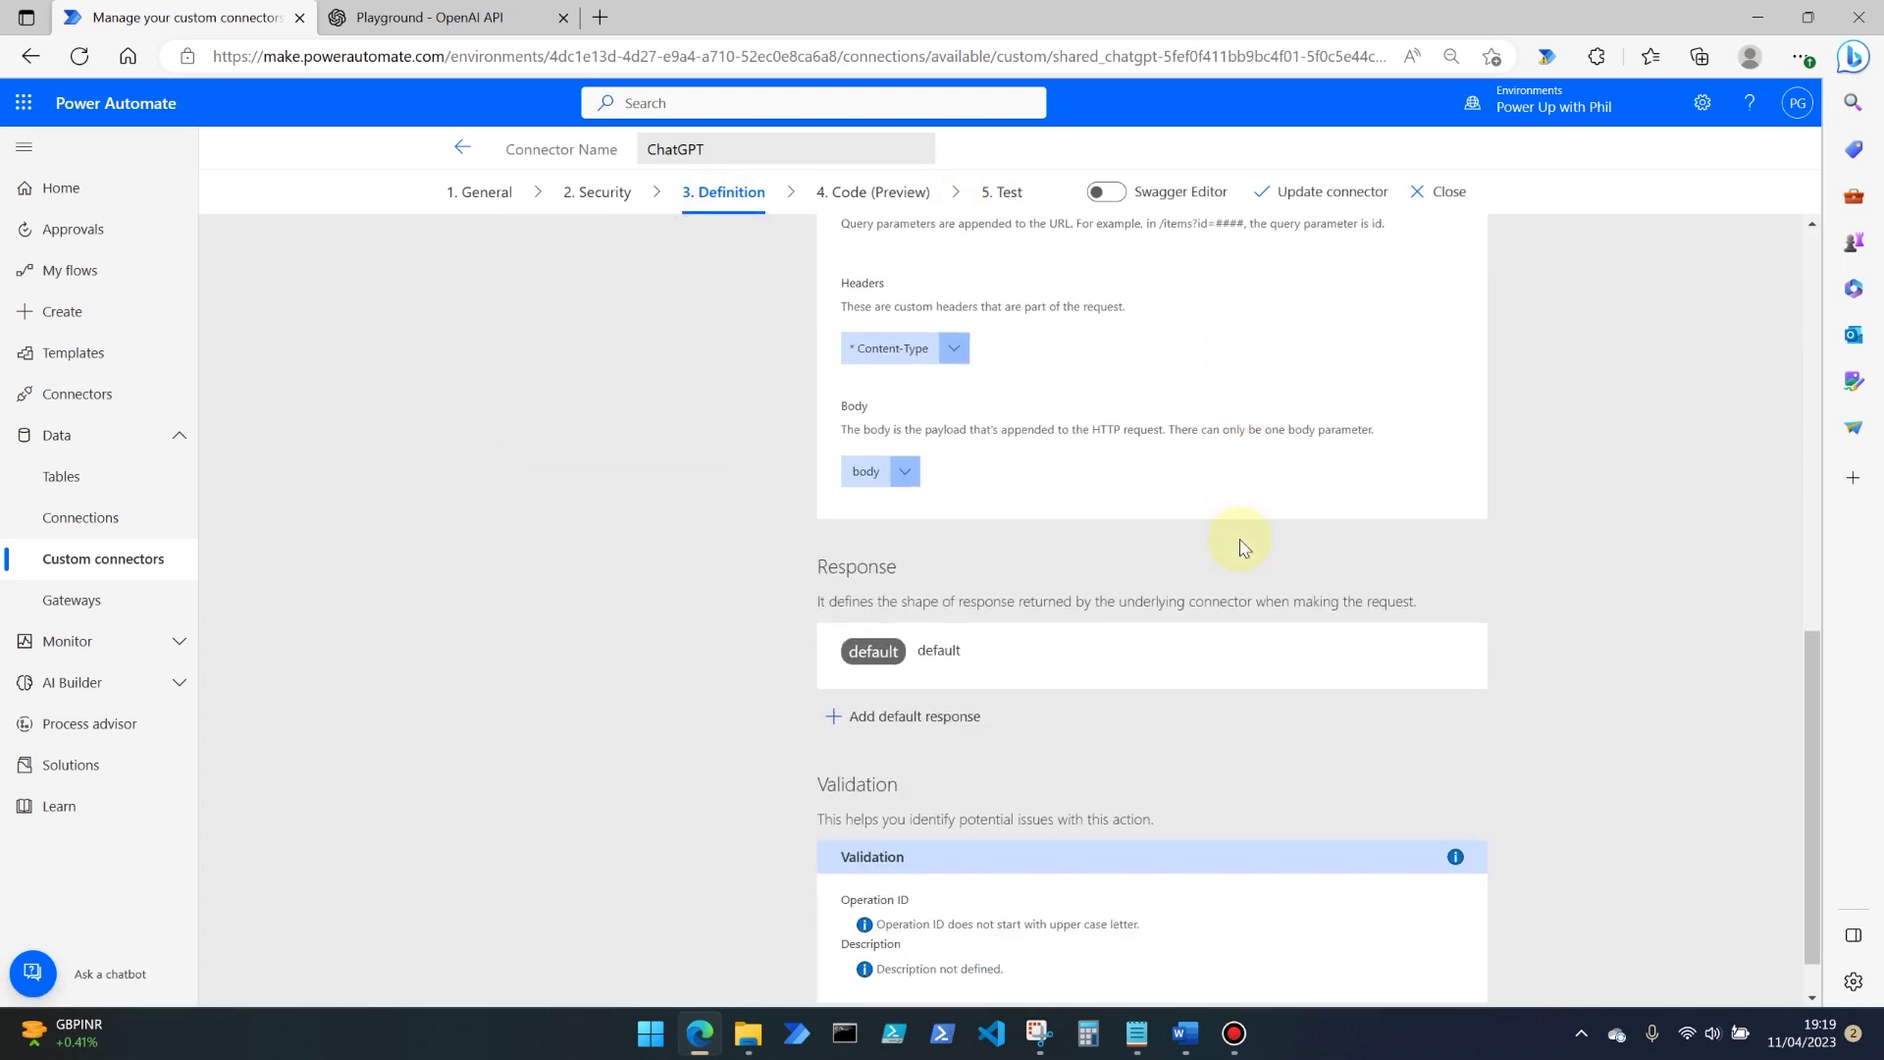
left_click(884, 726)
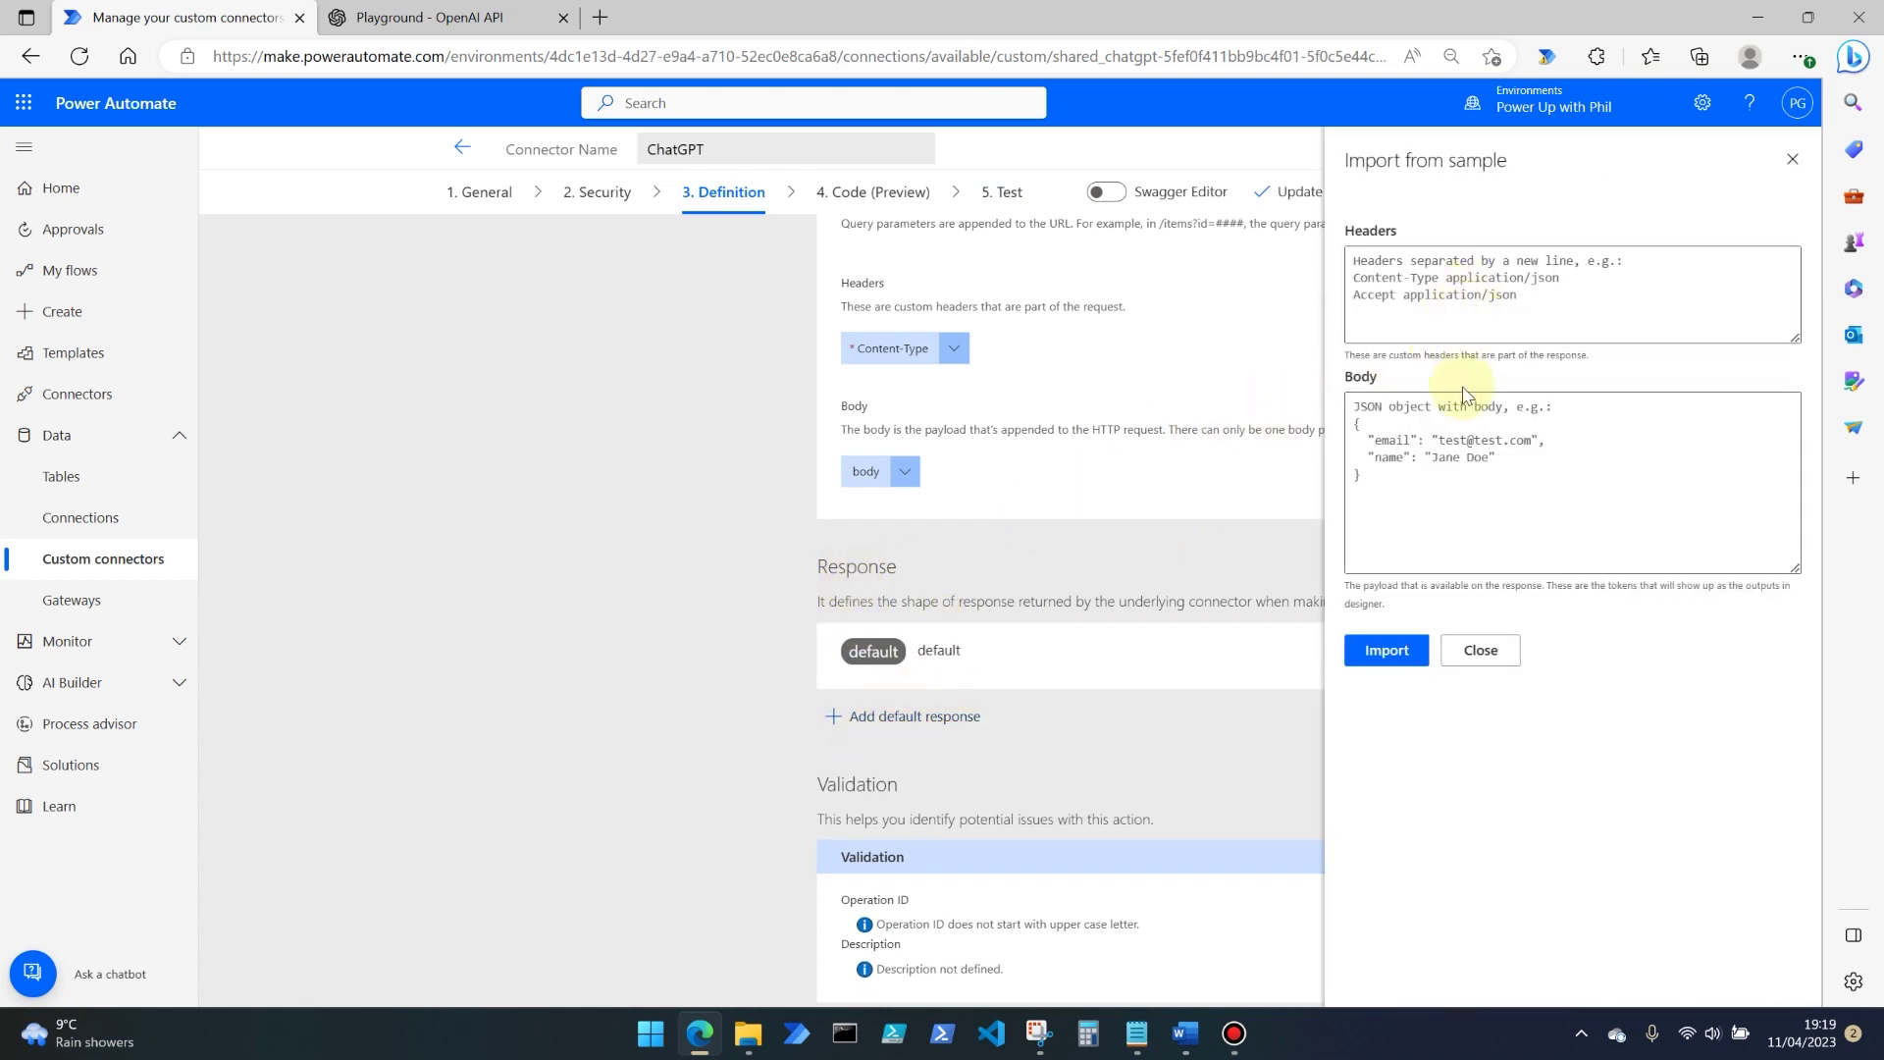
left_click(1461, 403)
left_click(1461, 403)
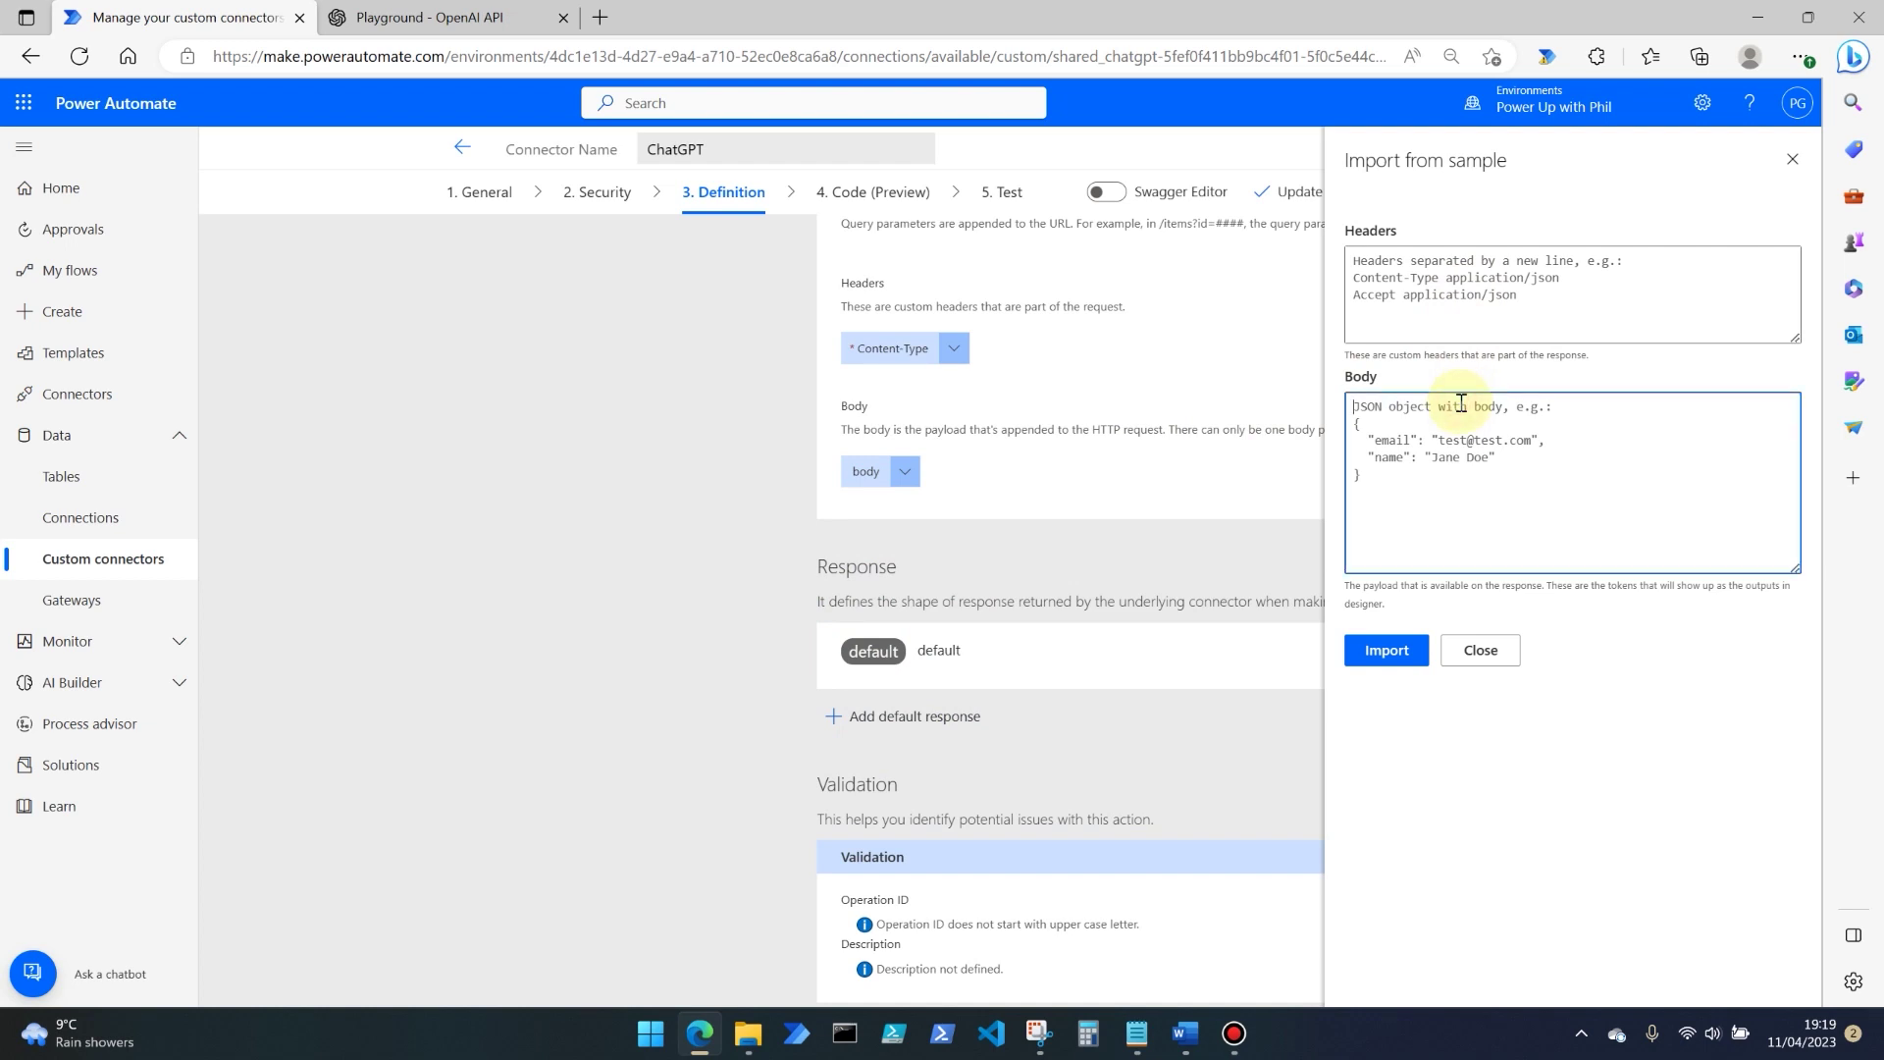
key("ctrl+v")
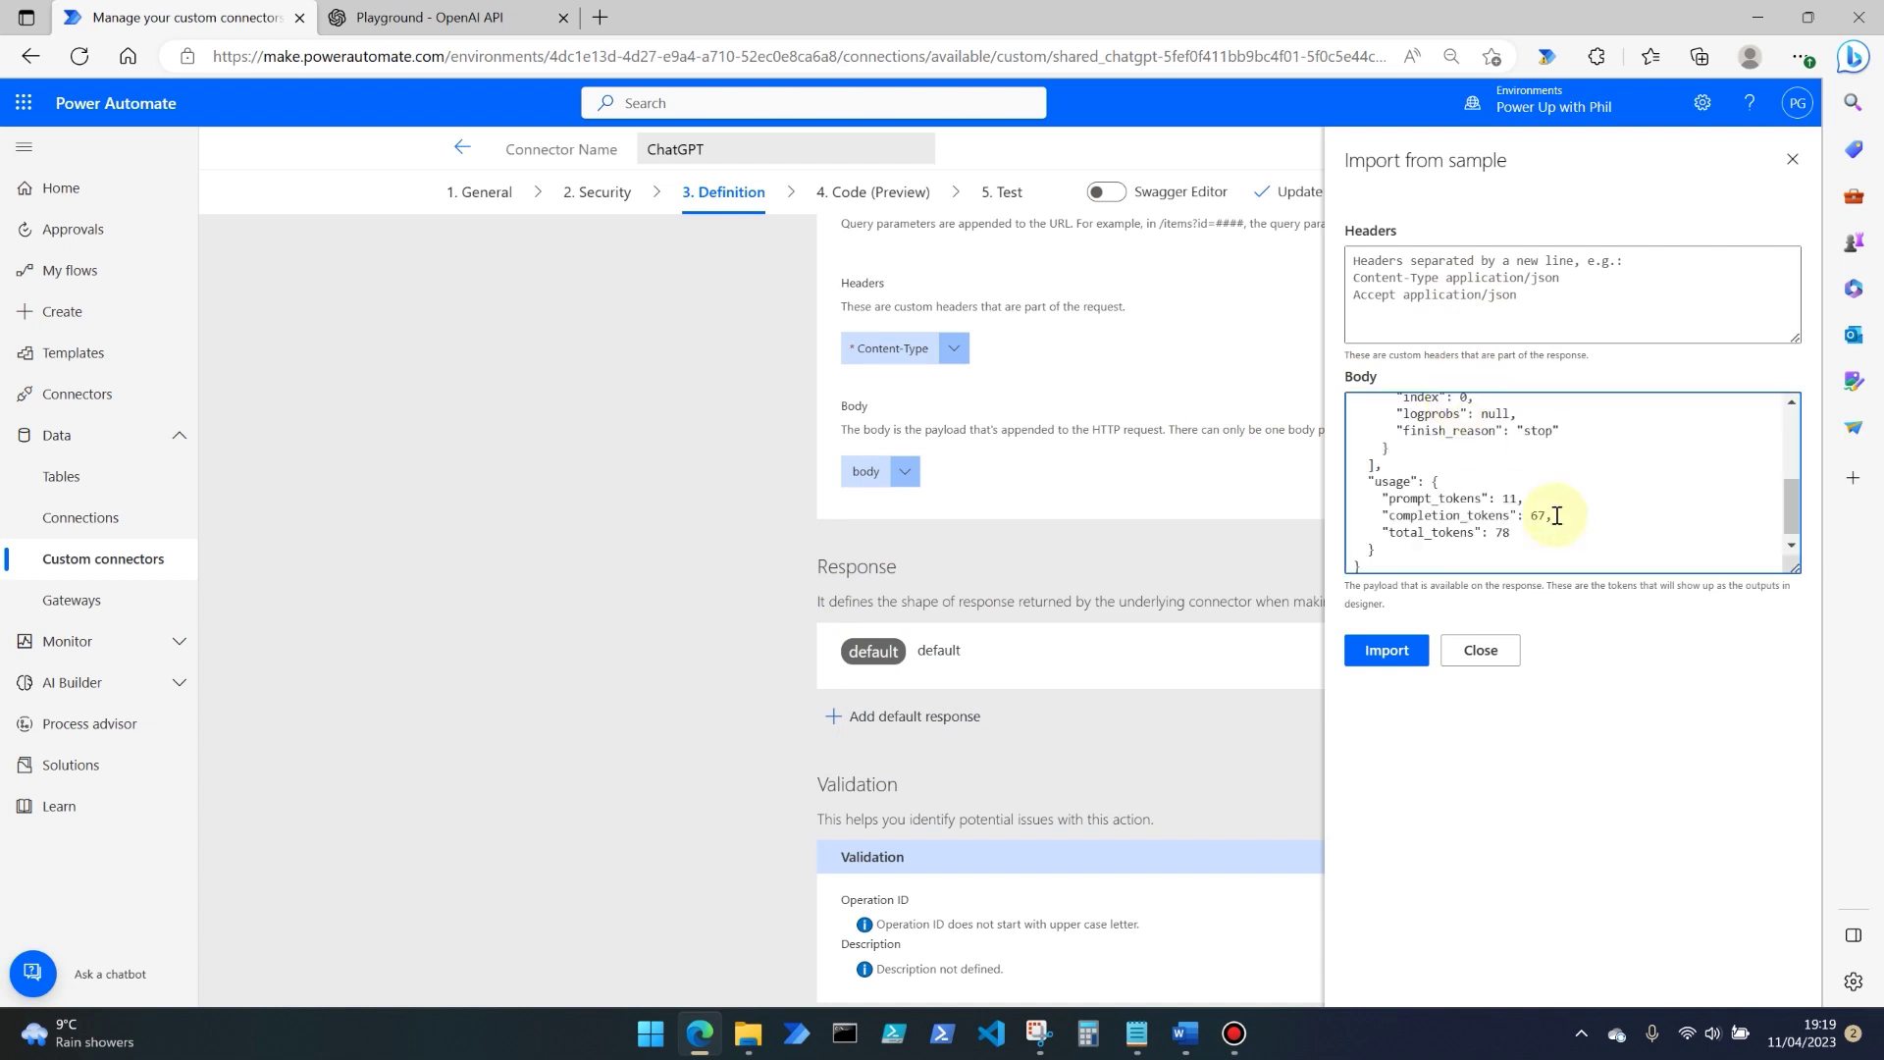
scroll(1548, 512, "up", 5)
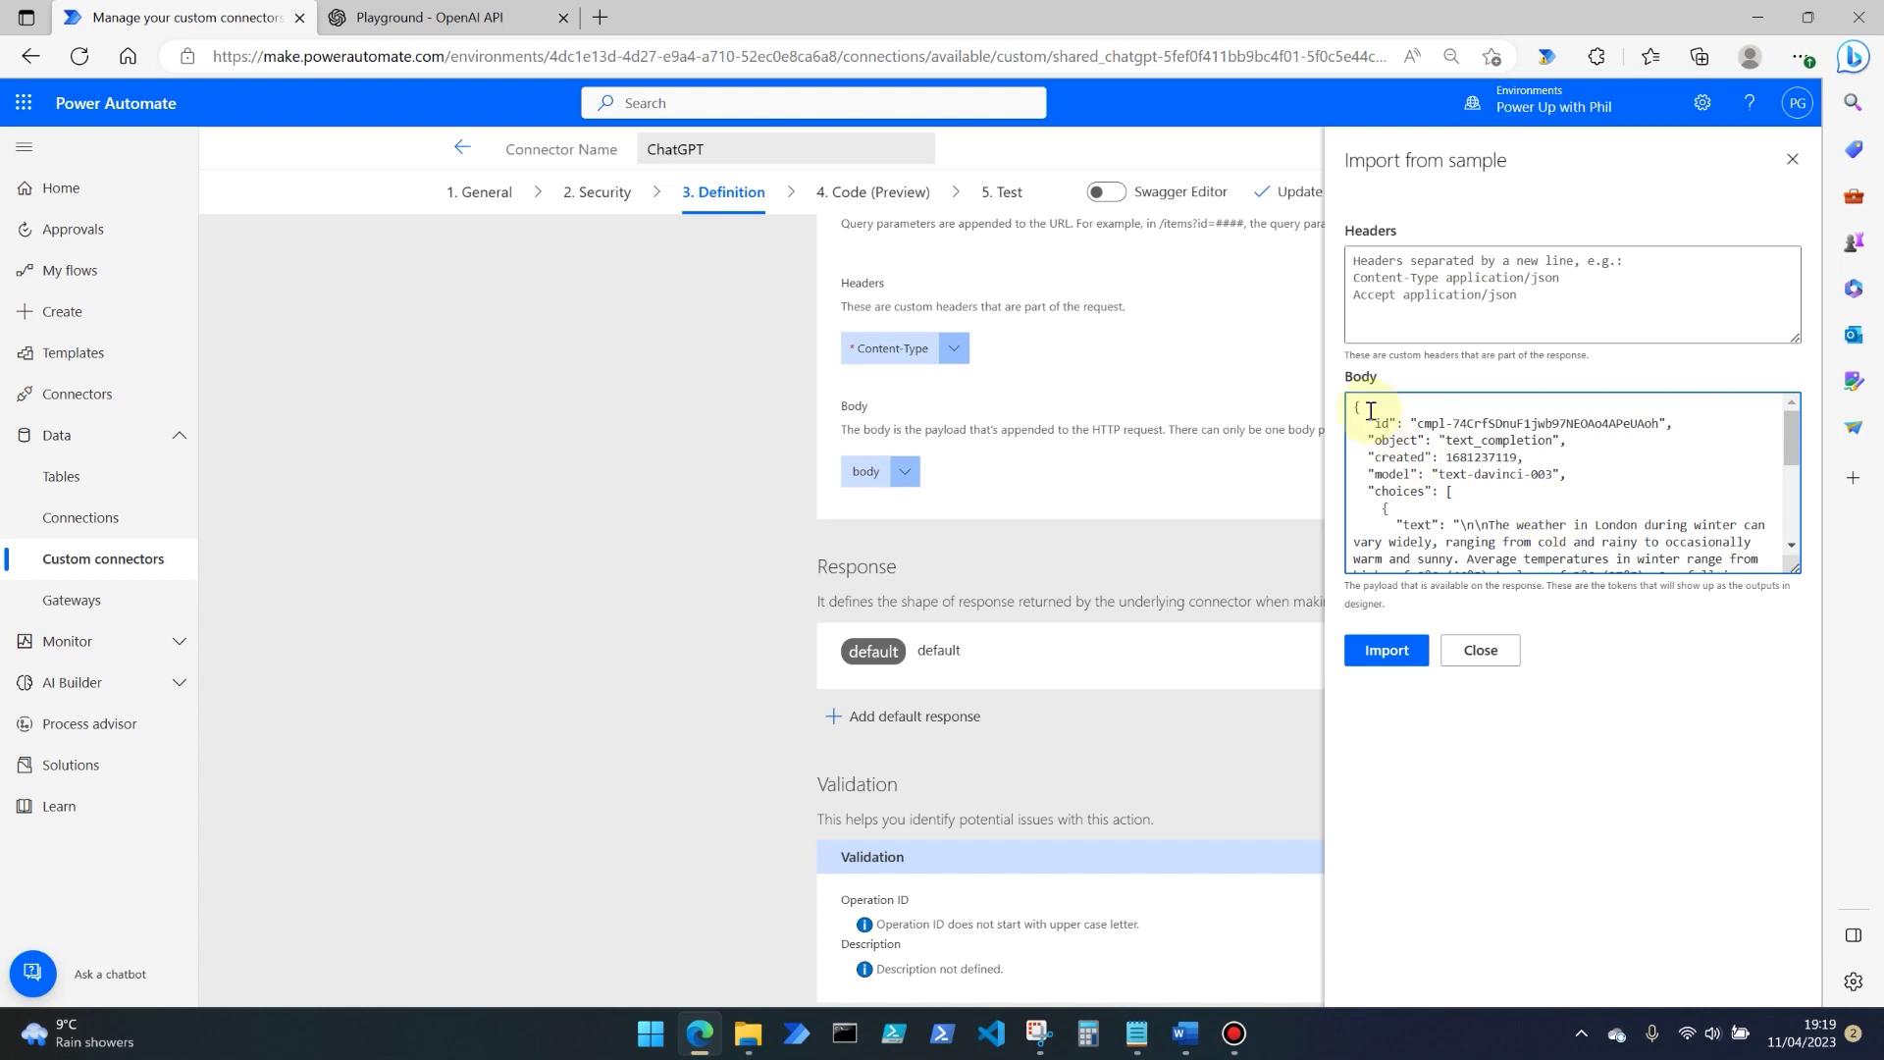
scroll(1443, 499, "down", 5)
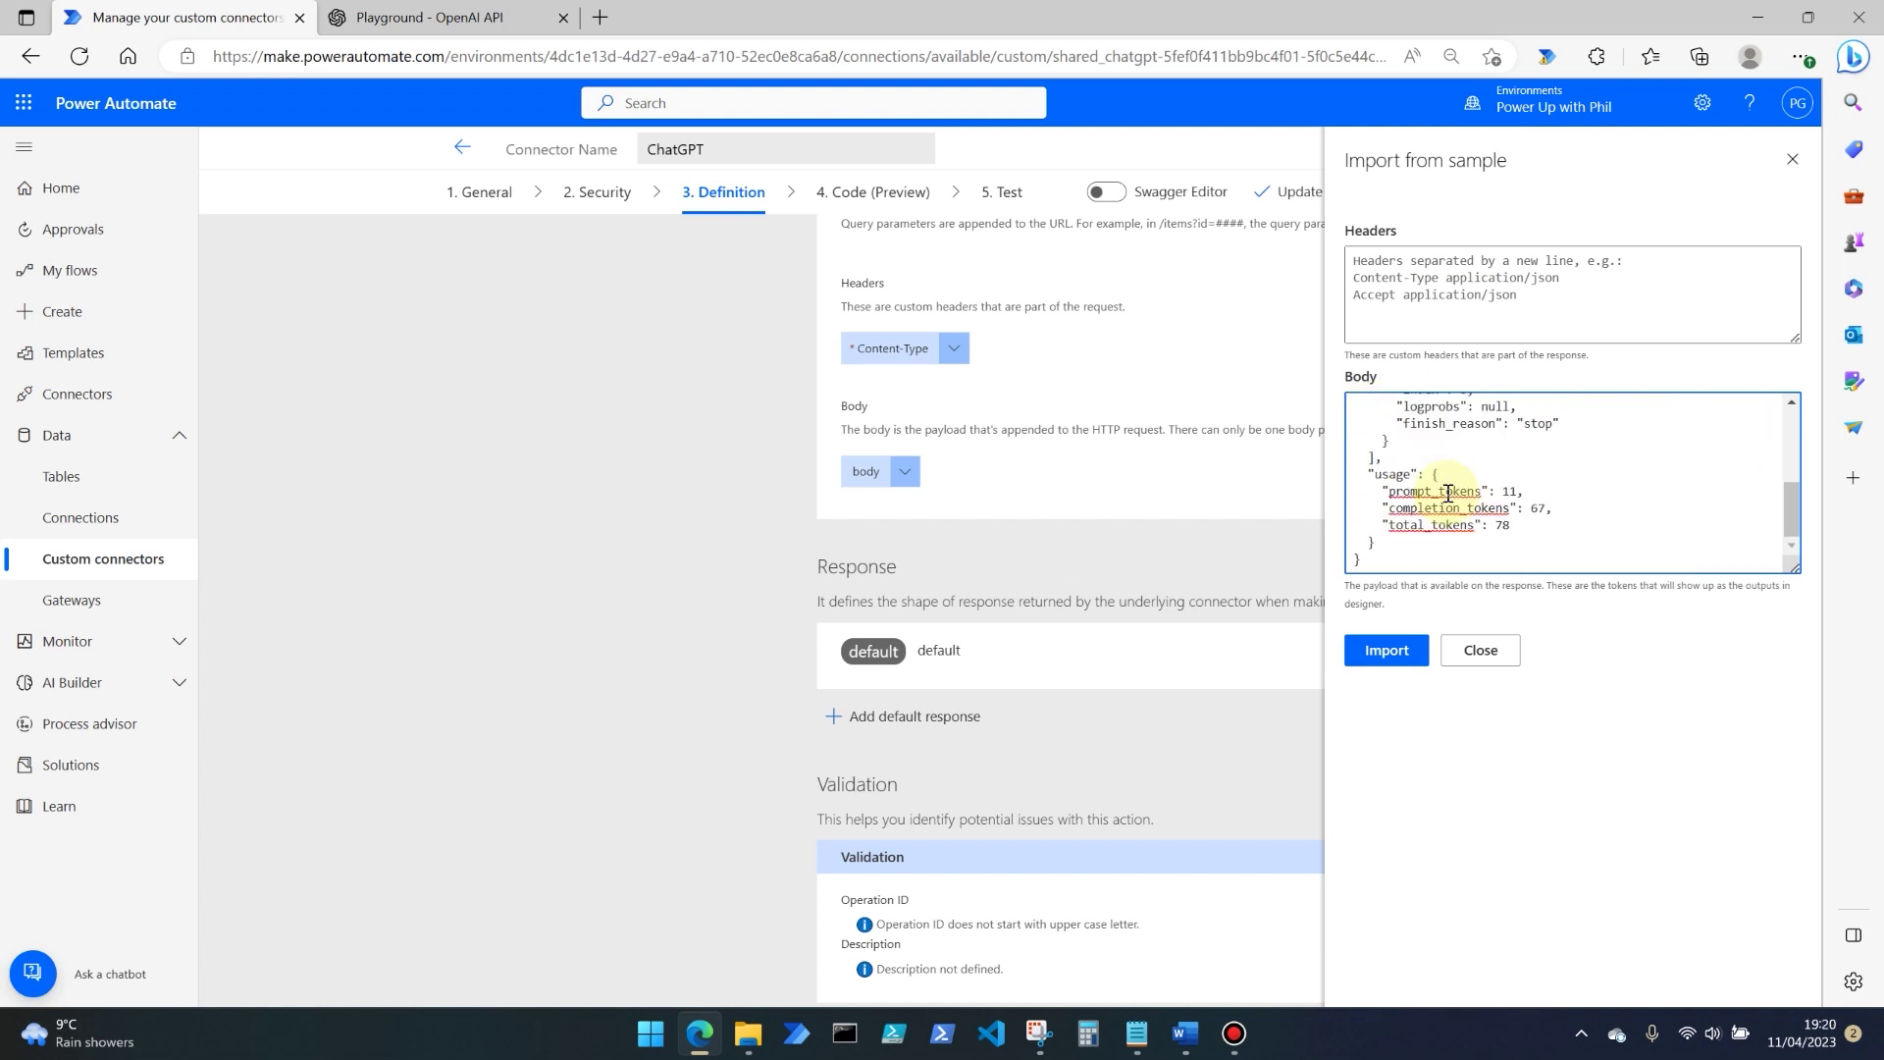
left_click(1398, 650)
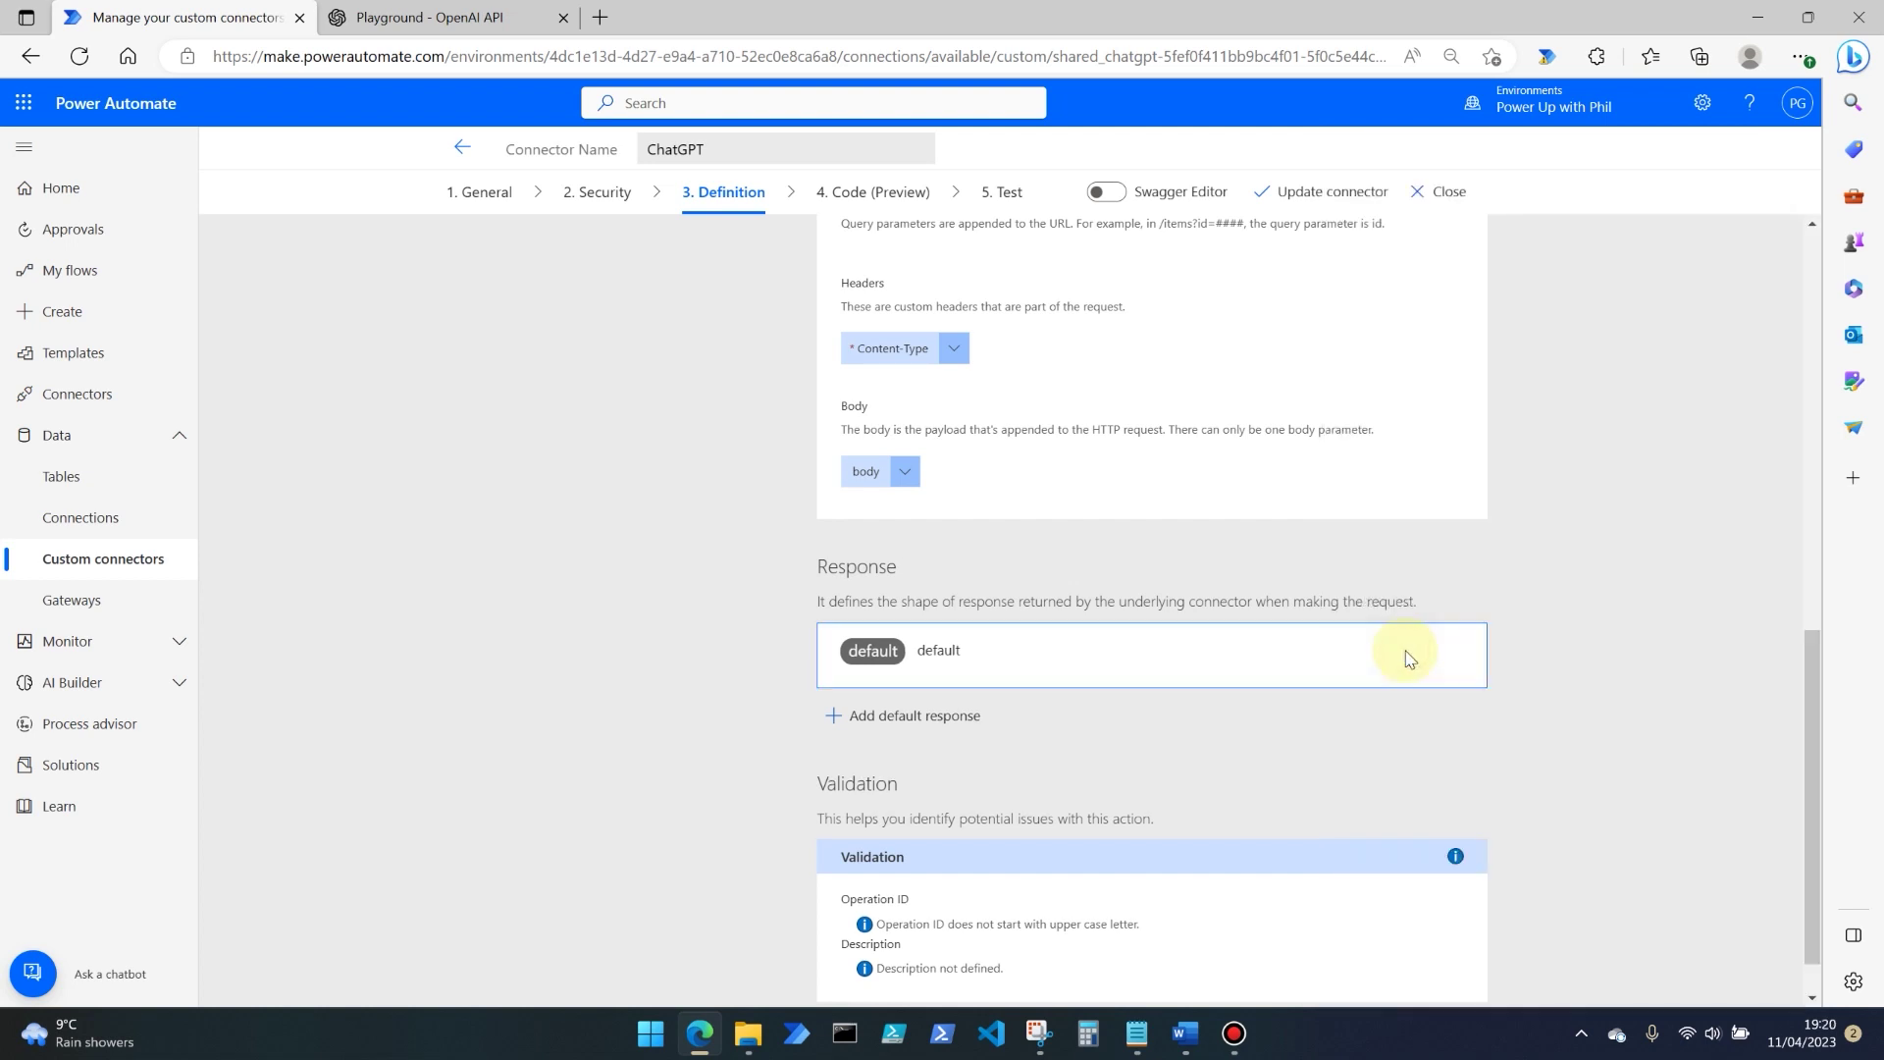
scroll(1523, 457, "up", 7)
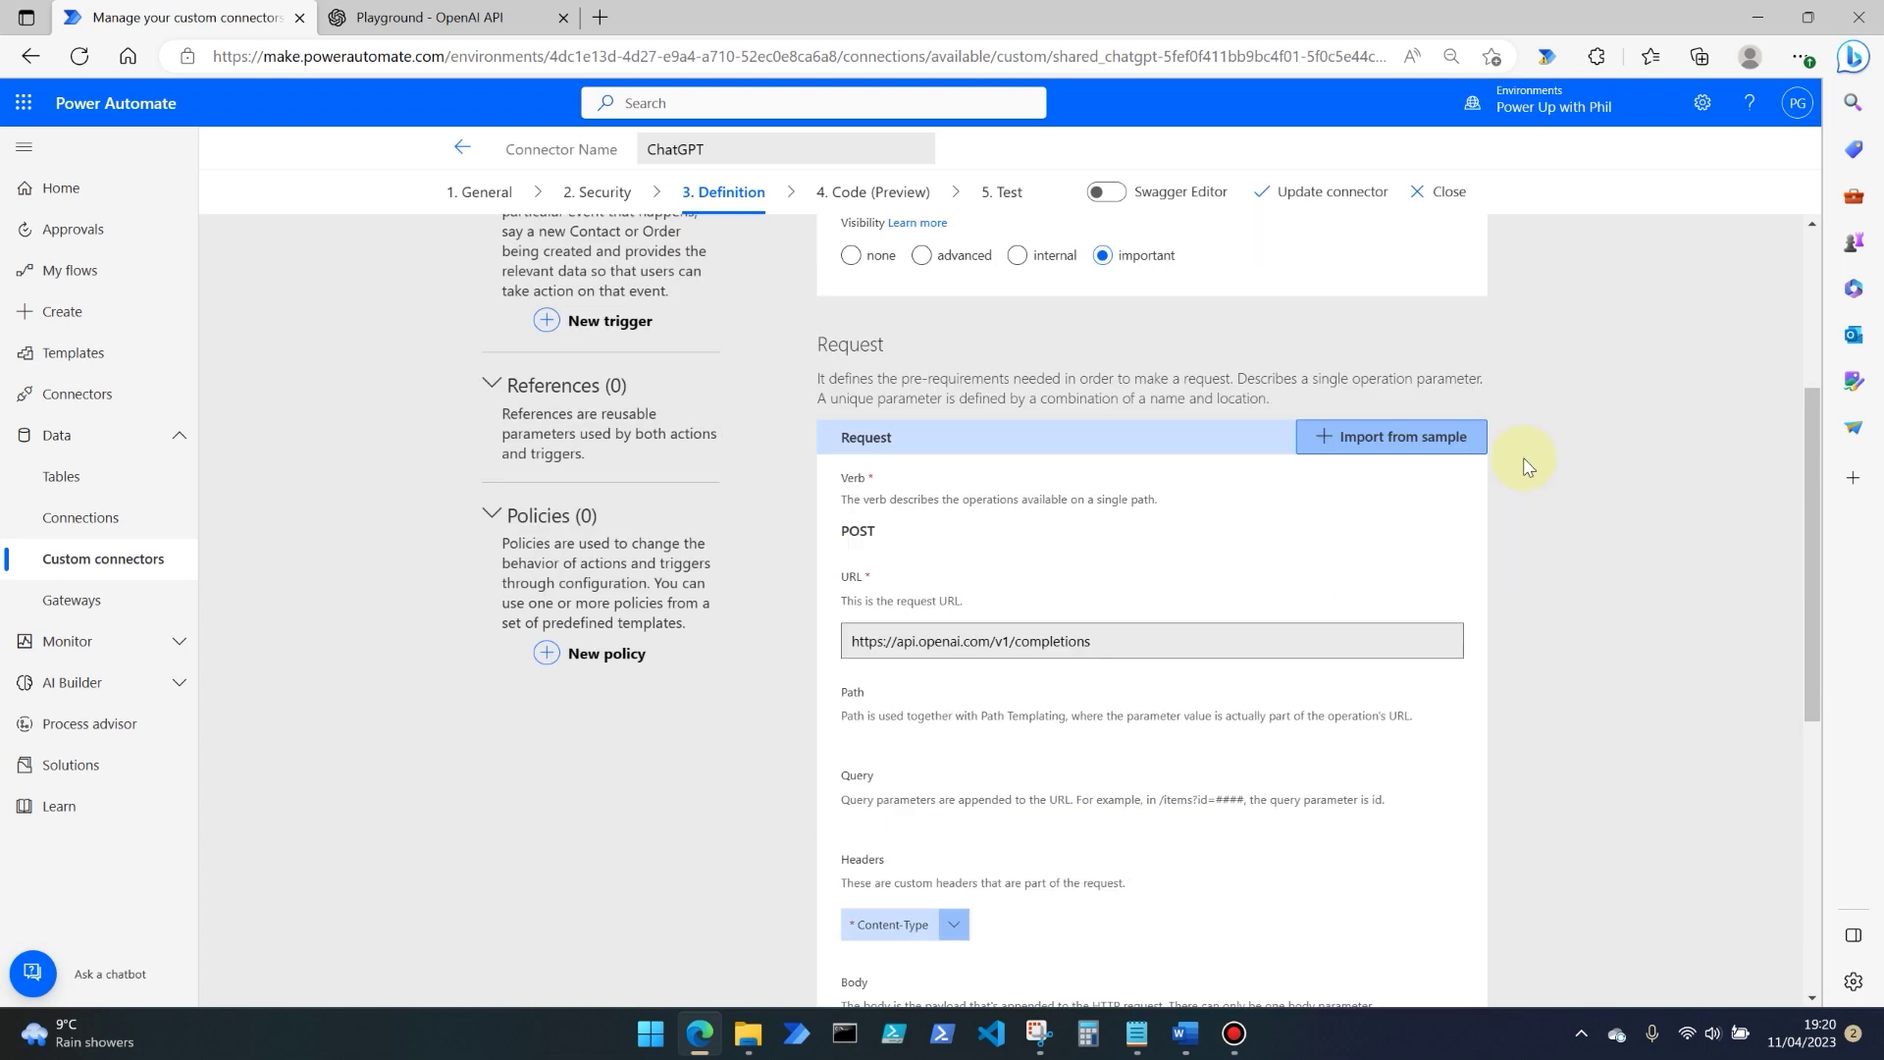
Step: Update the ChatGPT connector and review the chatgpt action's summary in the definition
left_click(1315, 192)
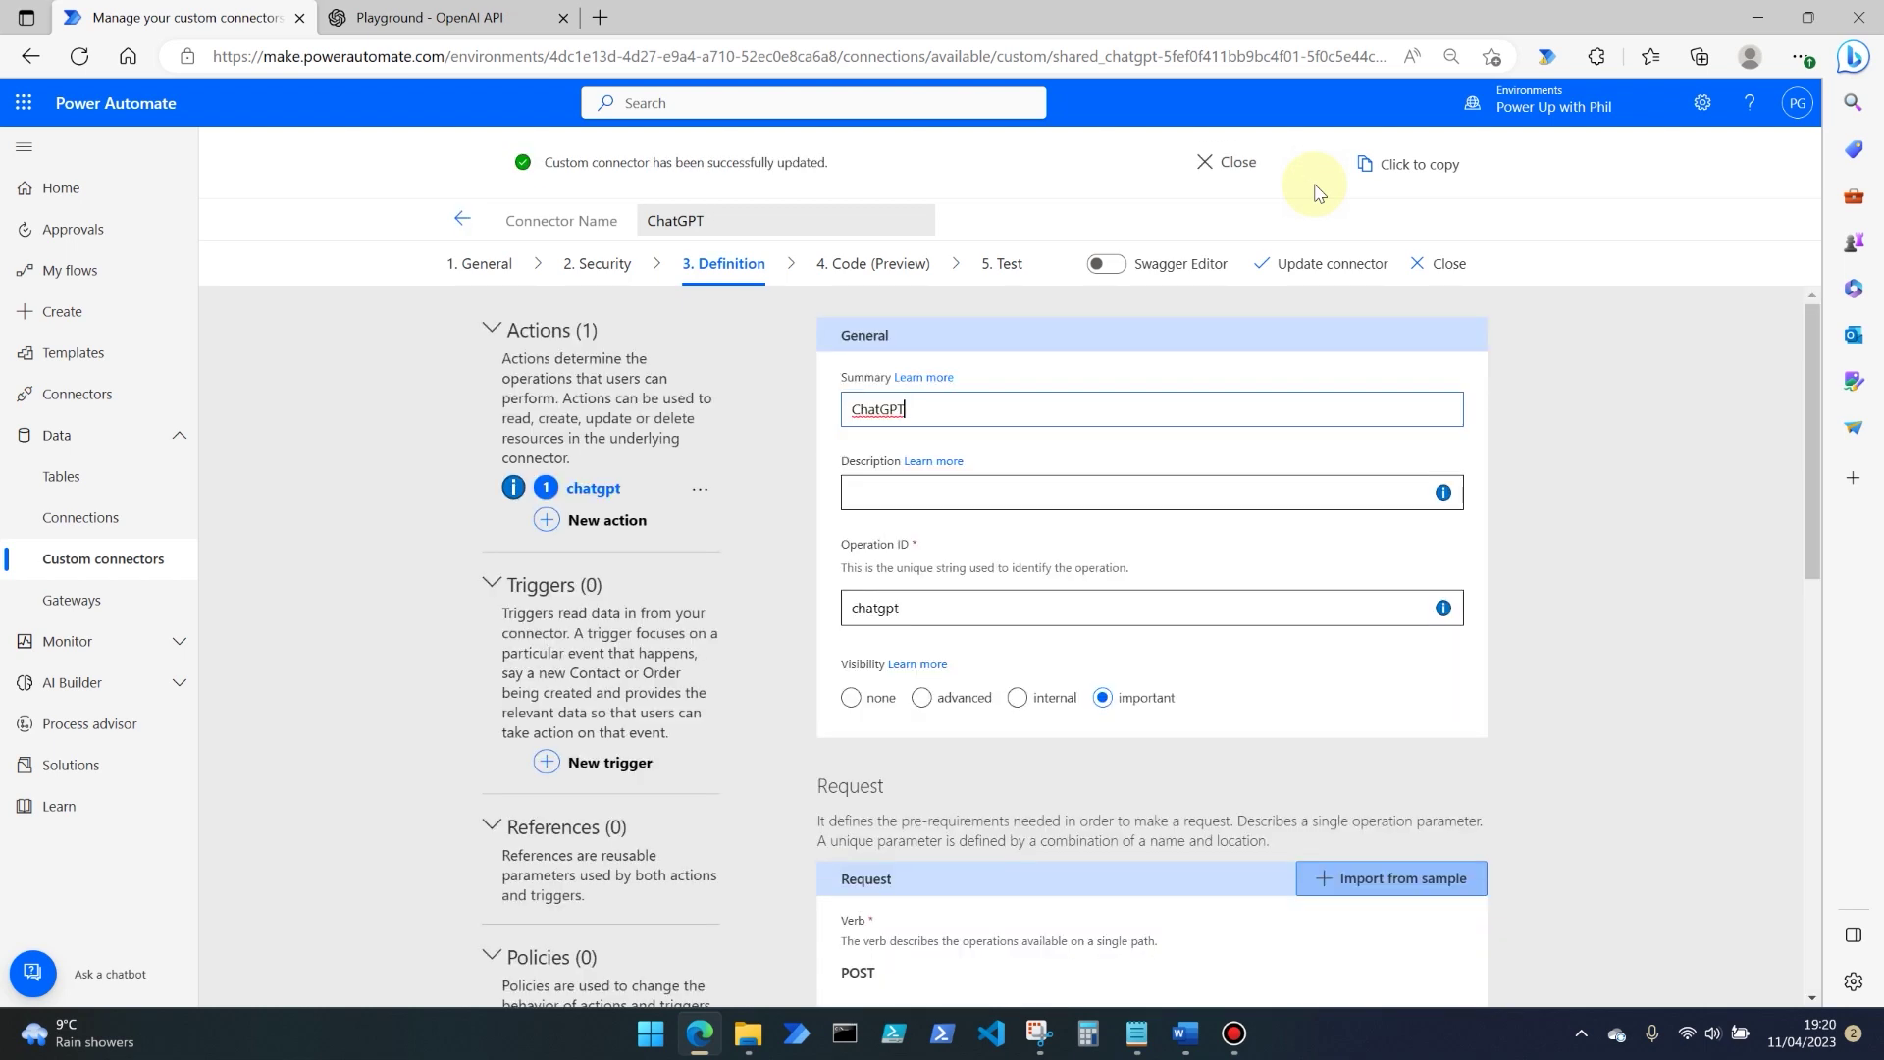
scroll(812, 628, "down", 3)
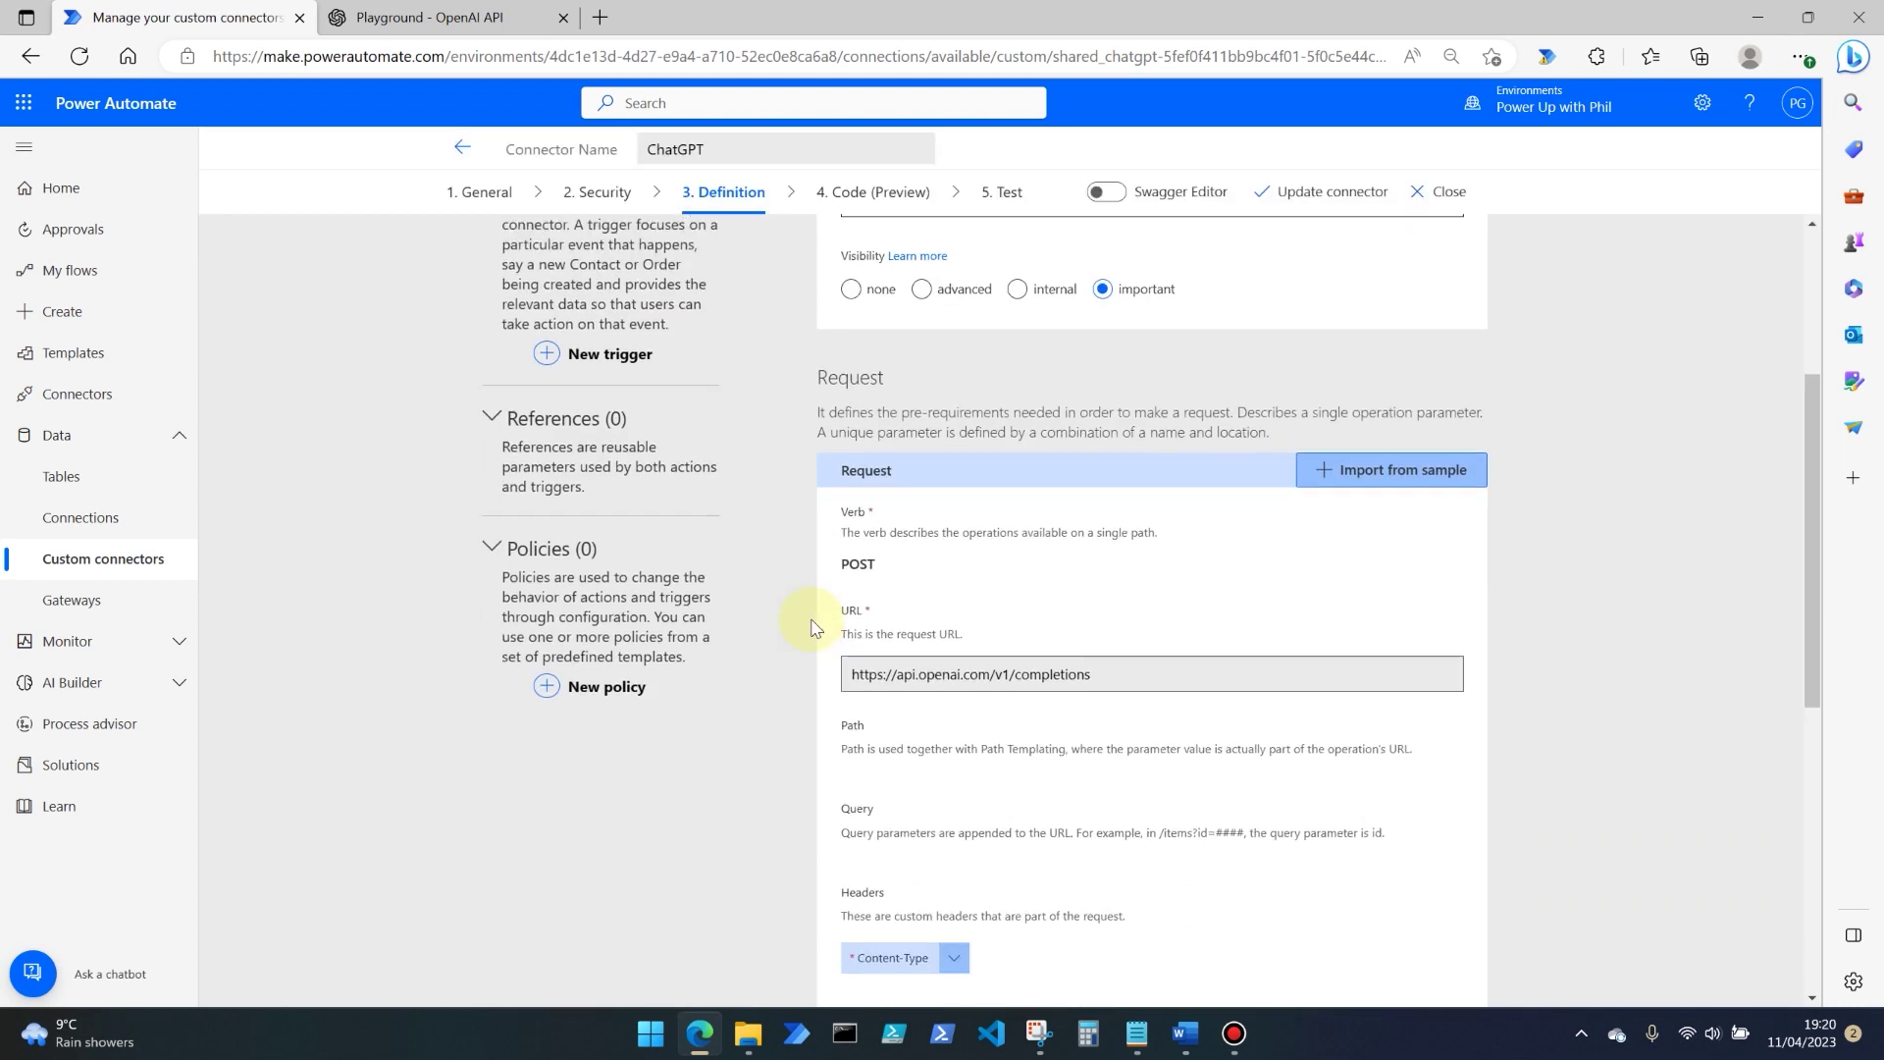
scroll(819, 625, "down", 5)
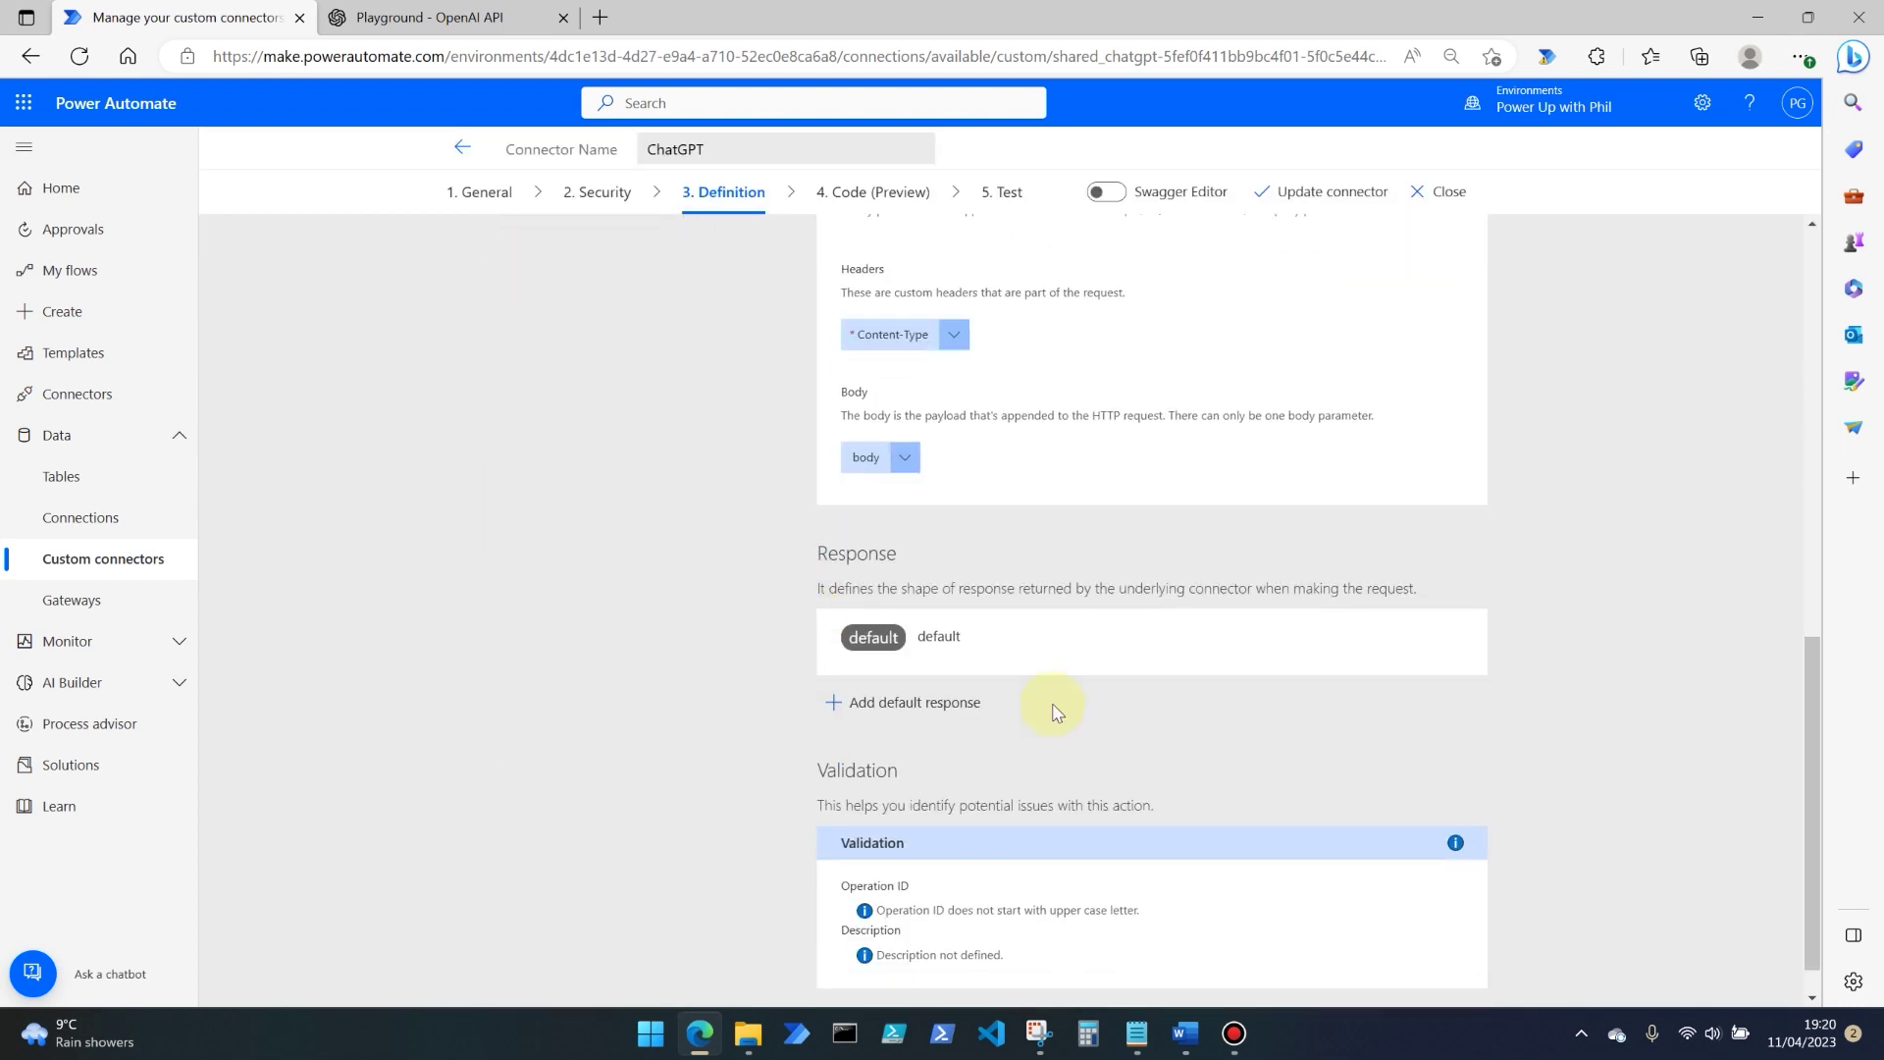
scroll(1055, 710, "down", 1)
scroll(1055, 710, "up", 10)
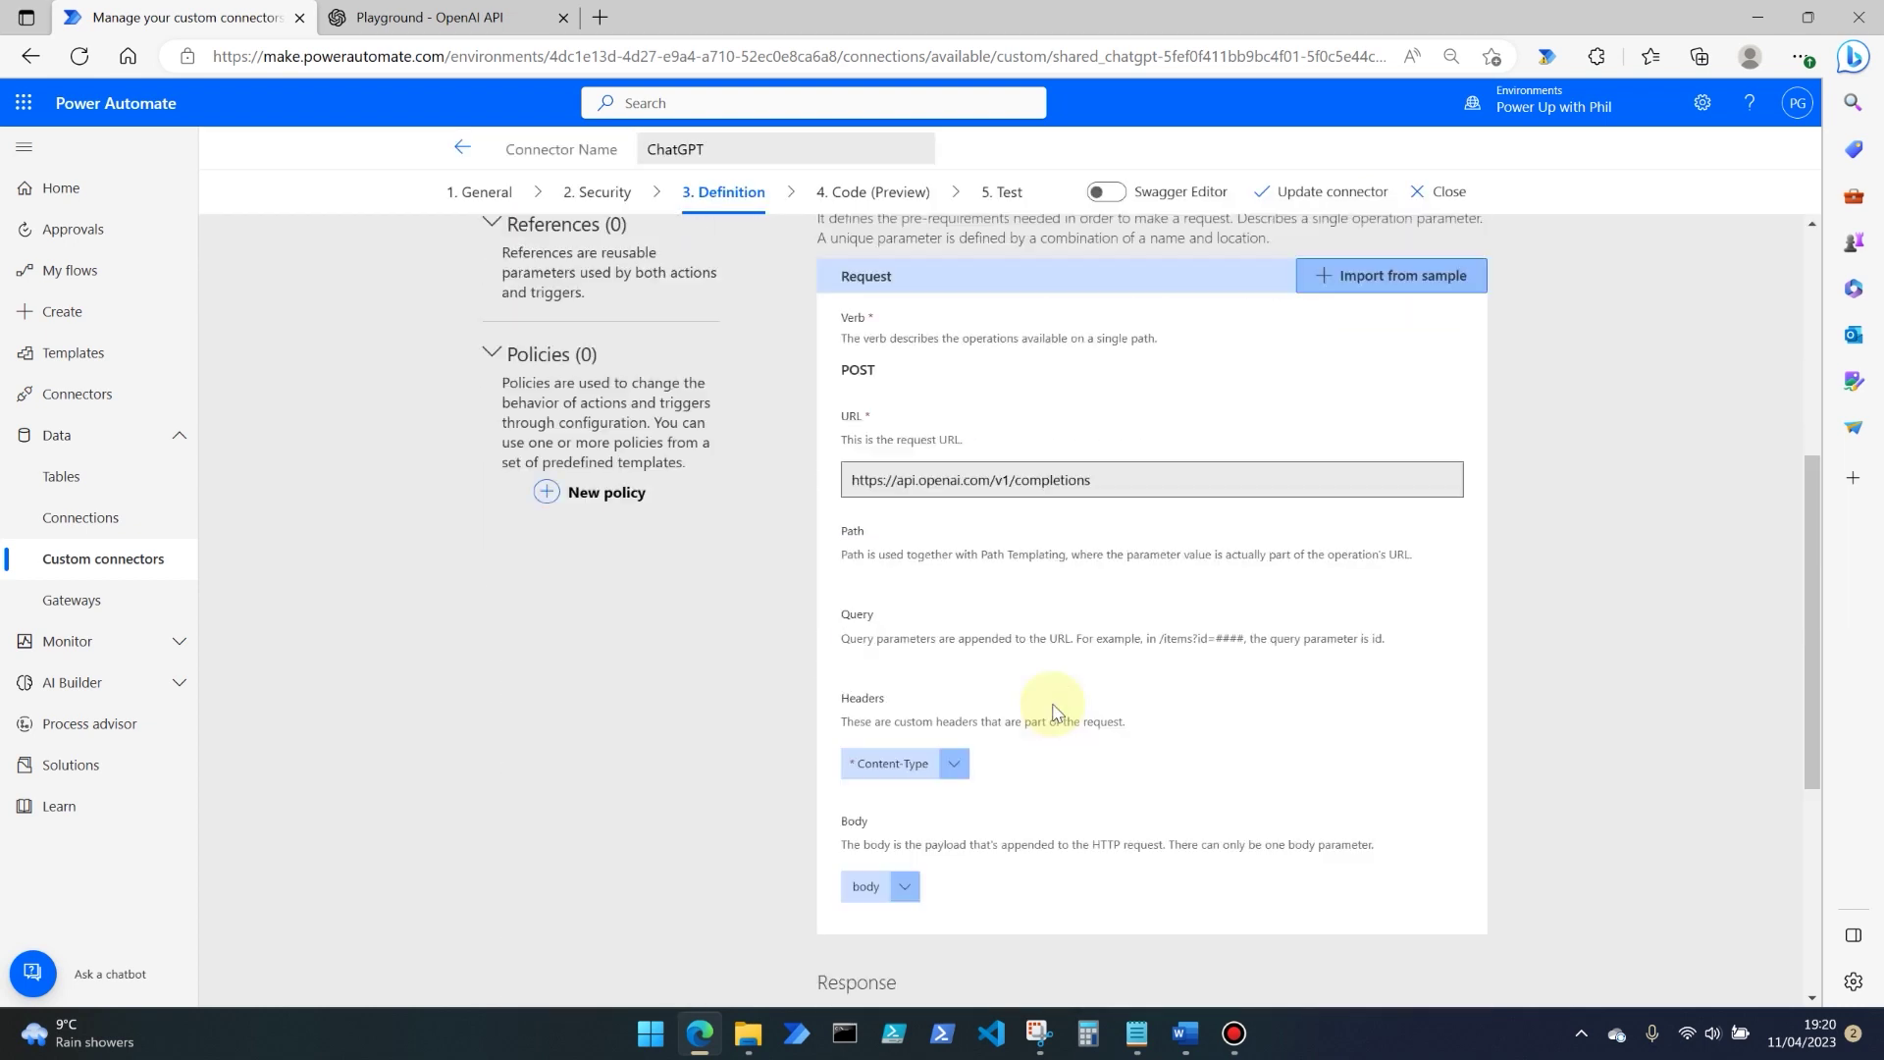
left_click(1251, 337)
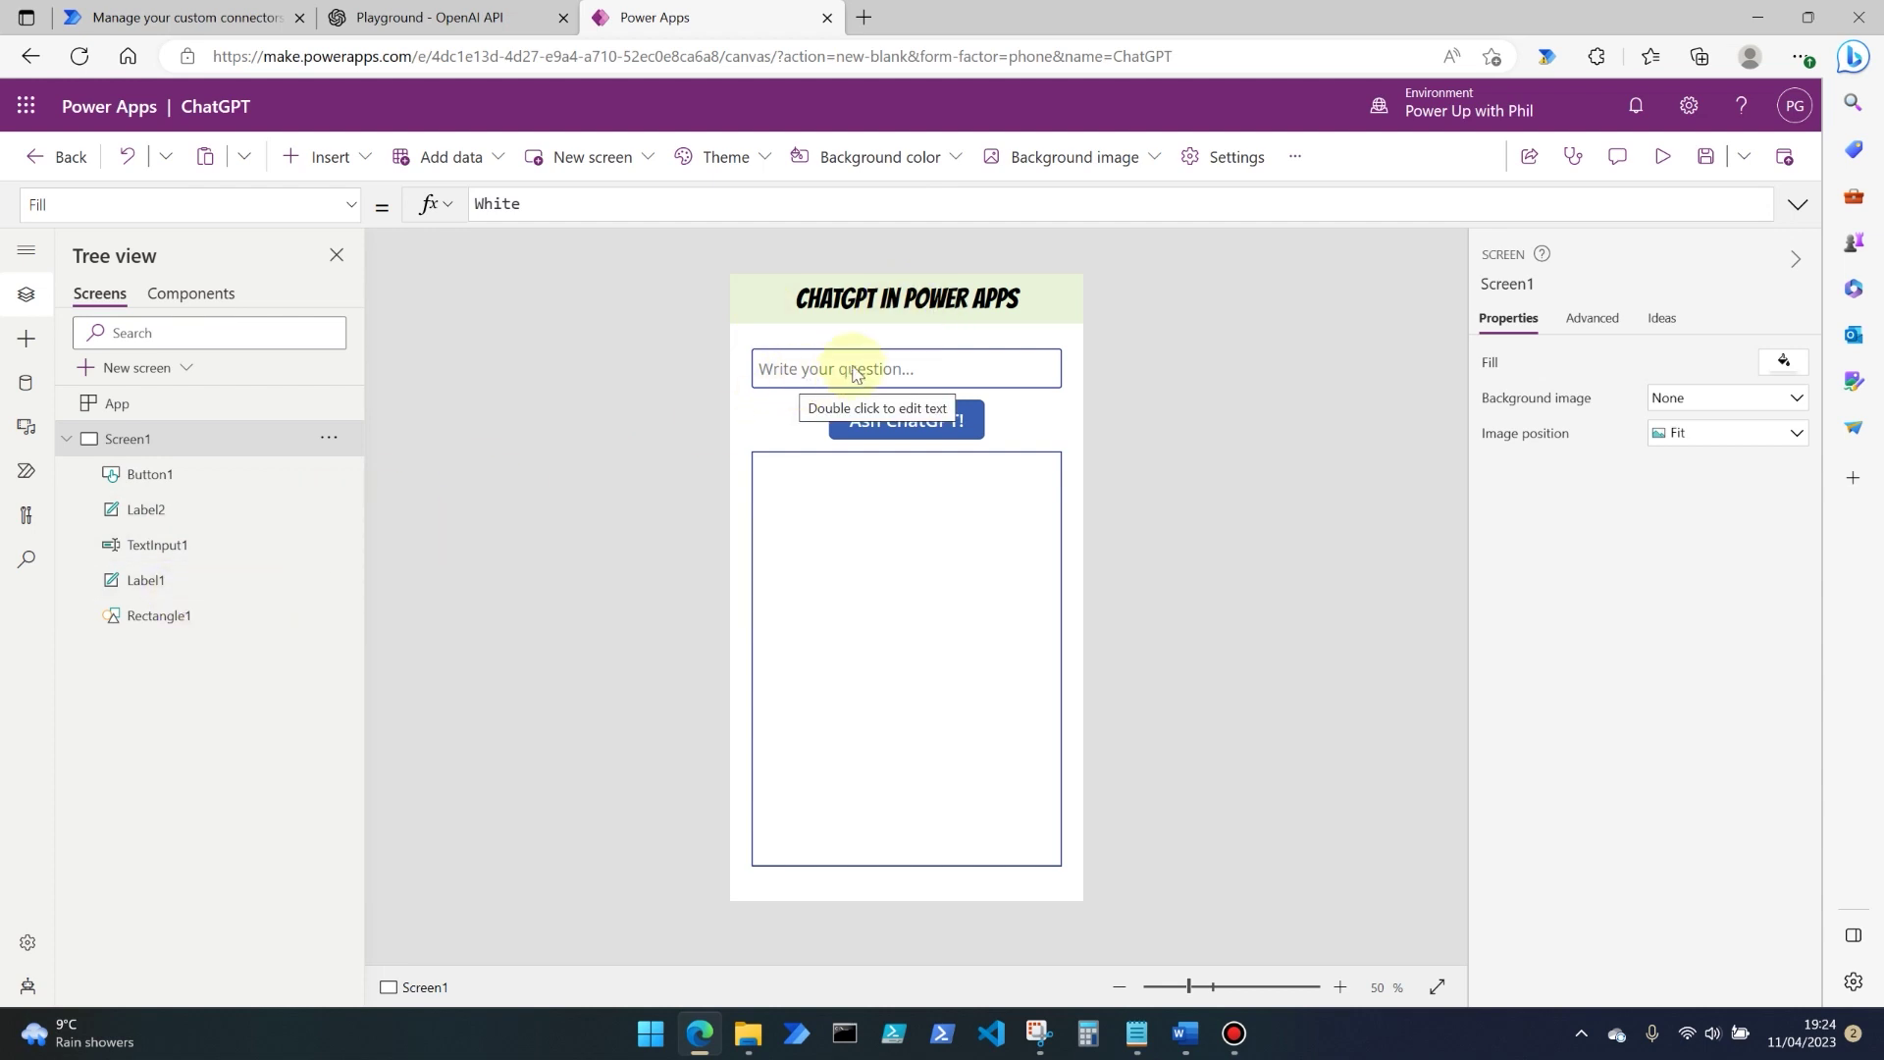
Step: Review the answer label and 'Ash ChatGPT!' button, check the ChatGPT connector, then return to the app
left_click(925, 579)
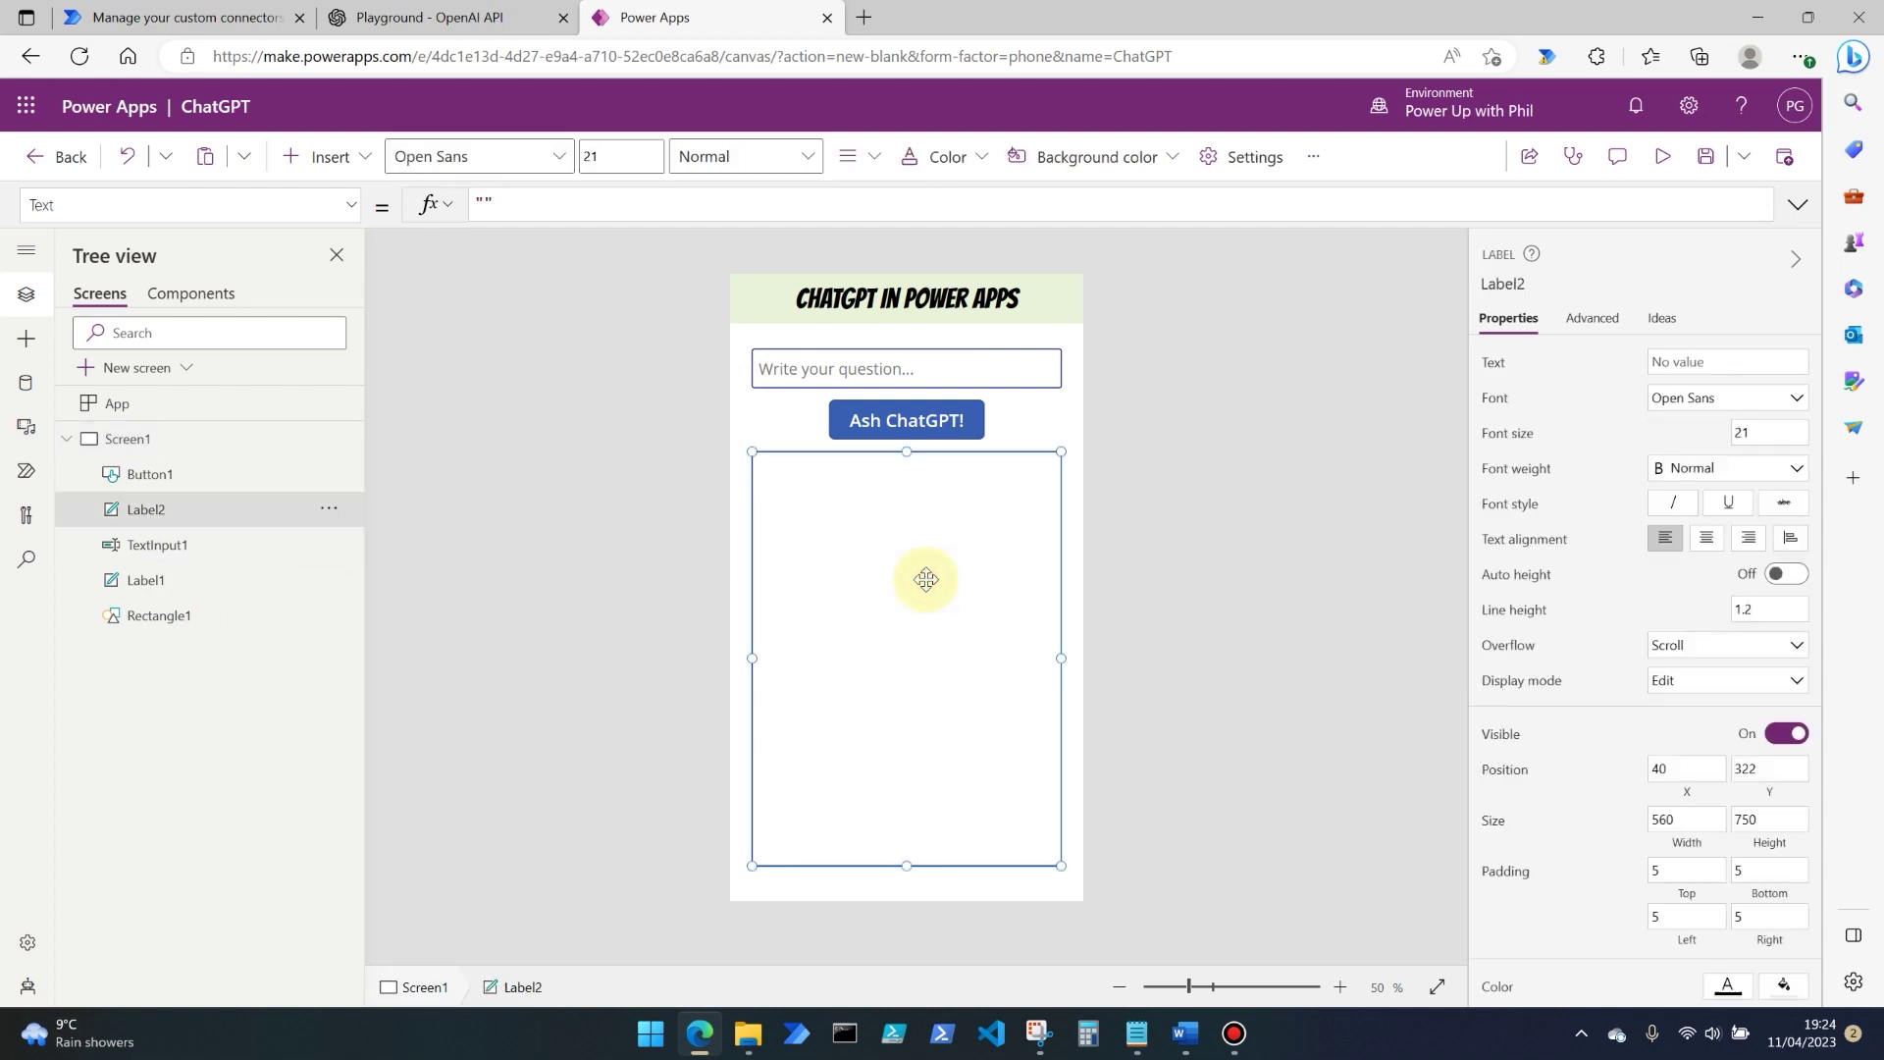
left_click(195, 474)
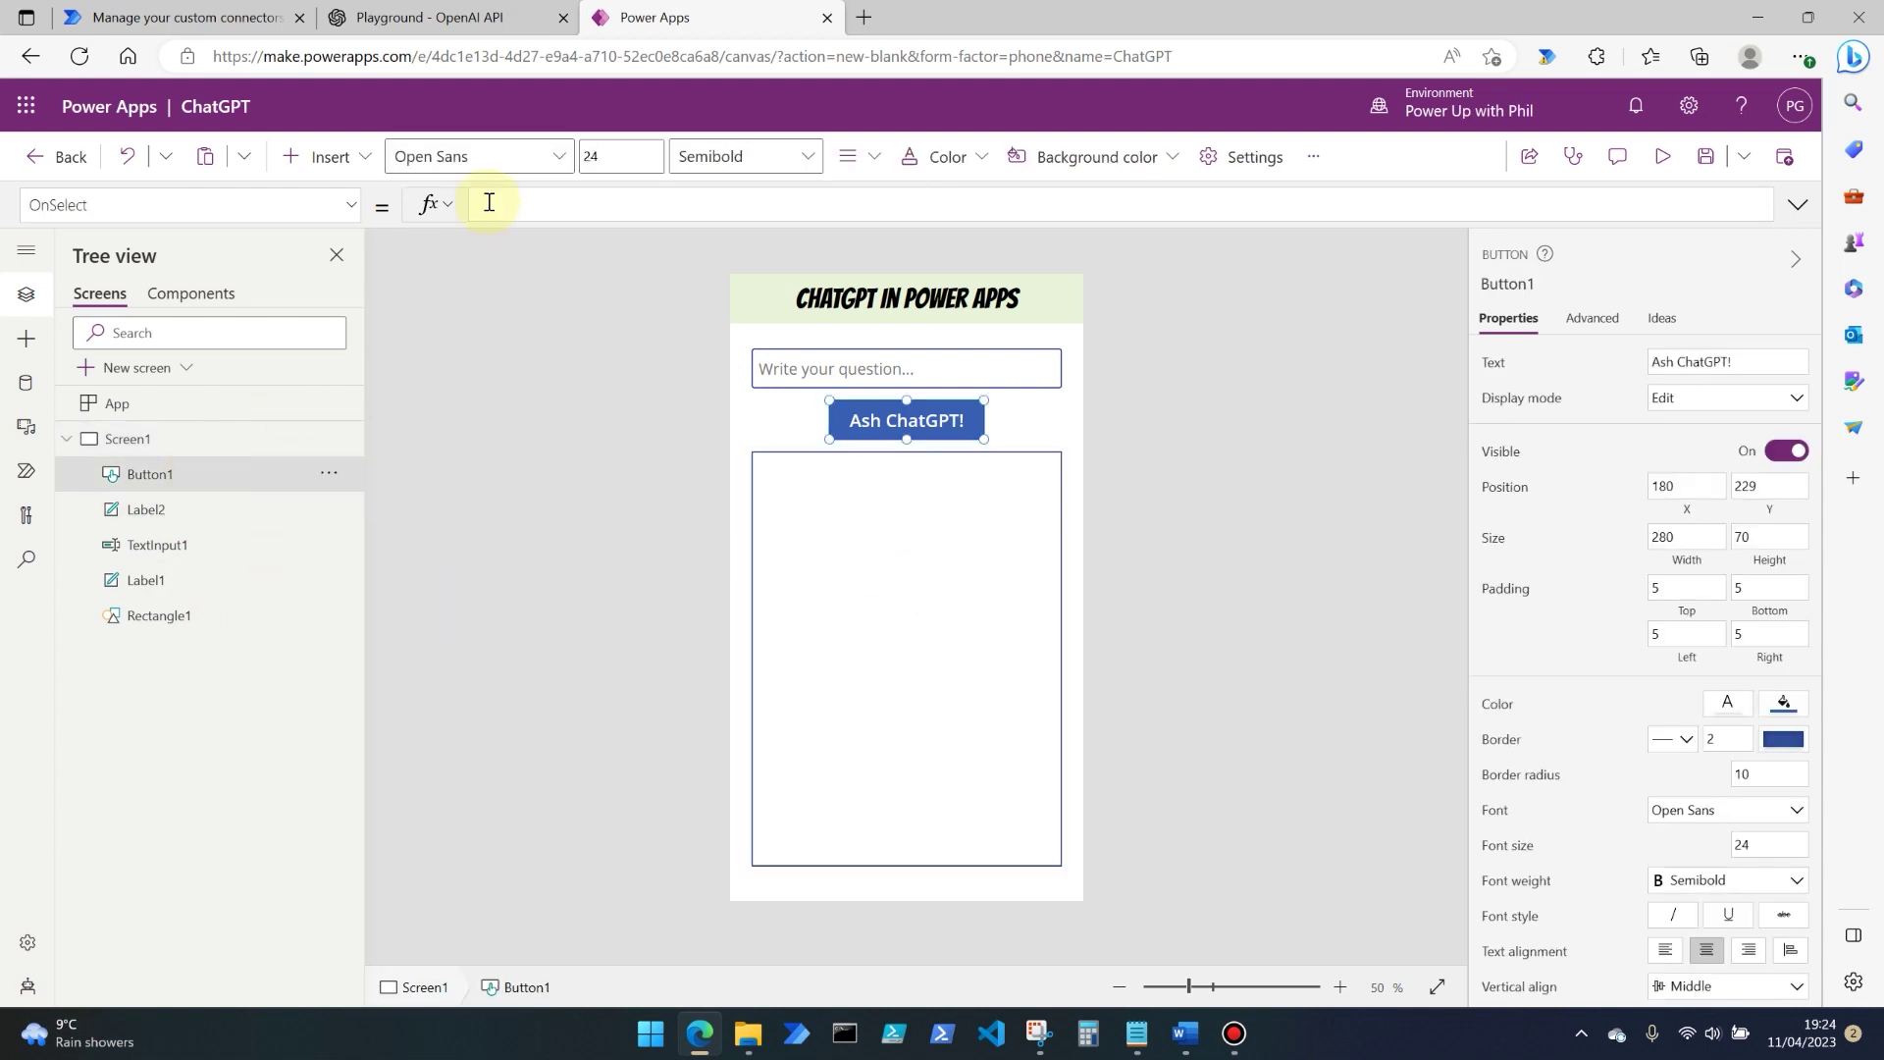
left_click(509, 324)
left_click(220, 10)
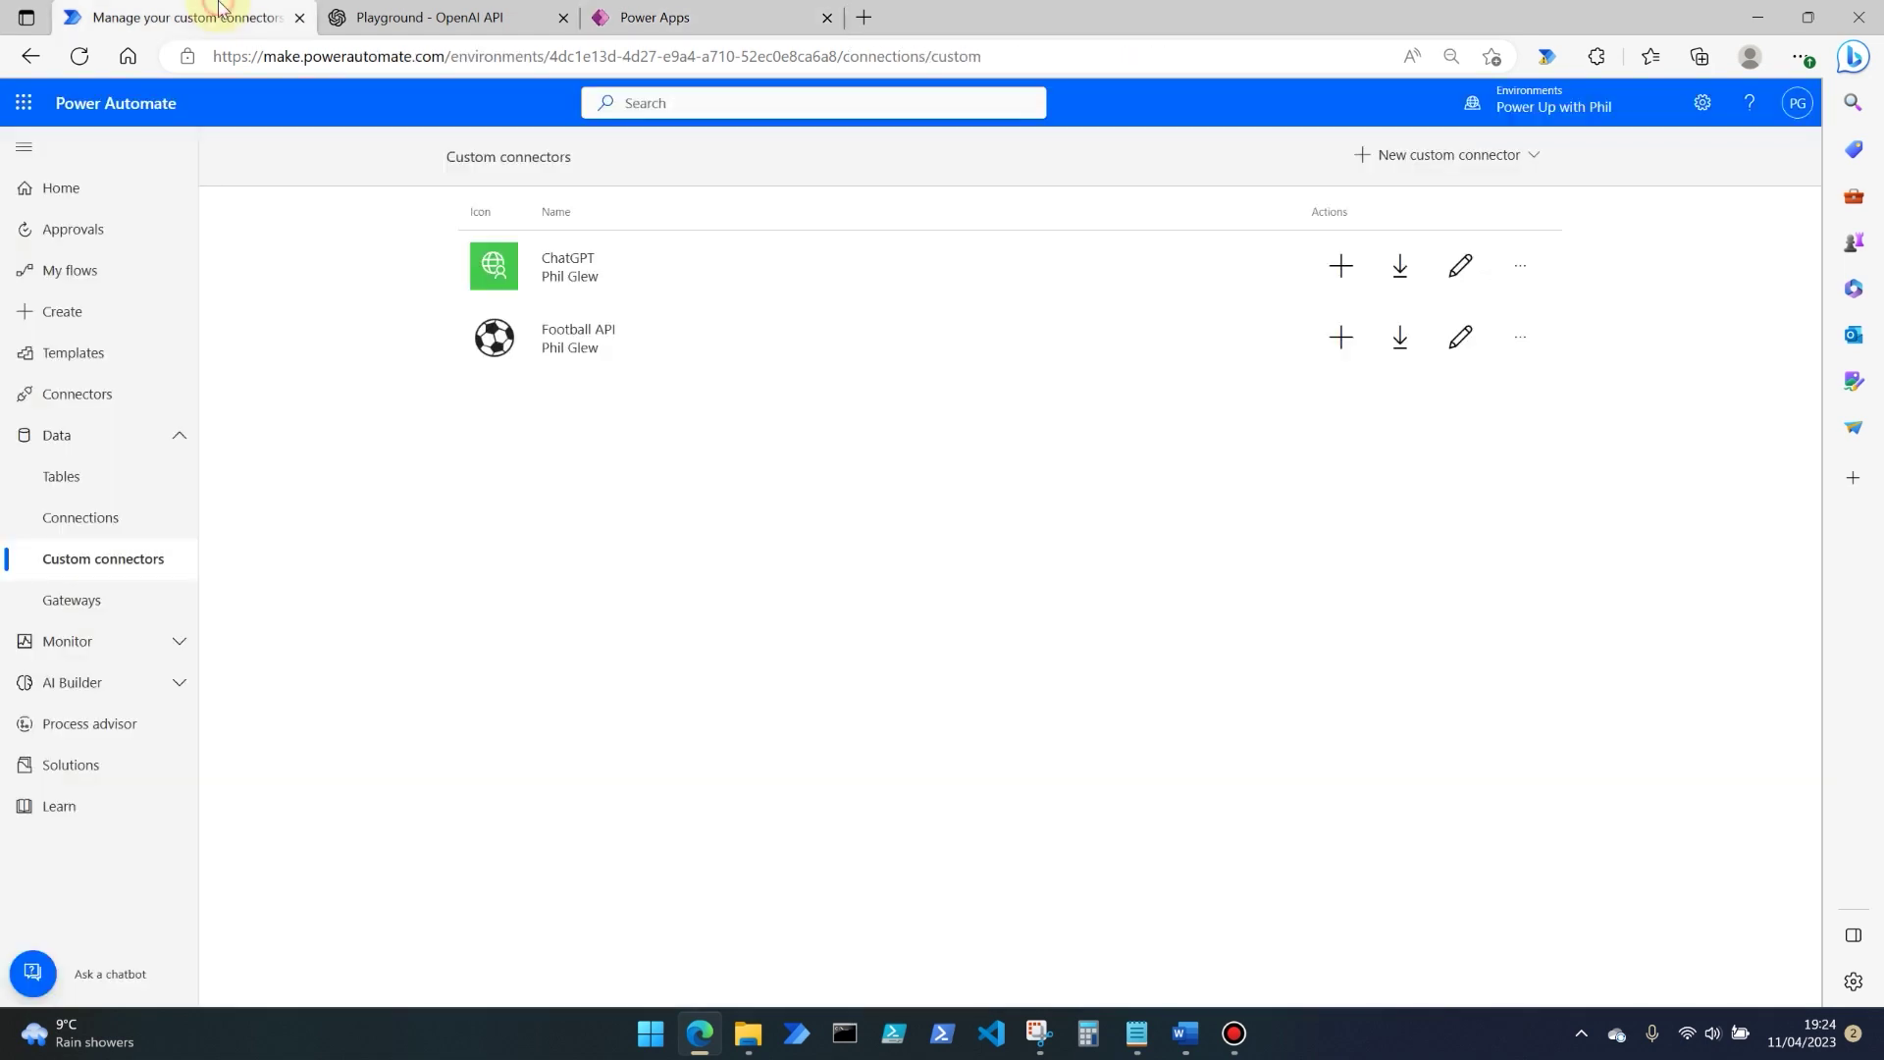
left_click(549, 260)
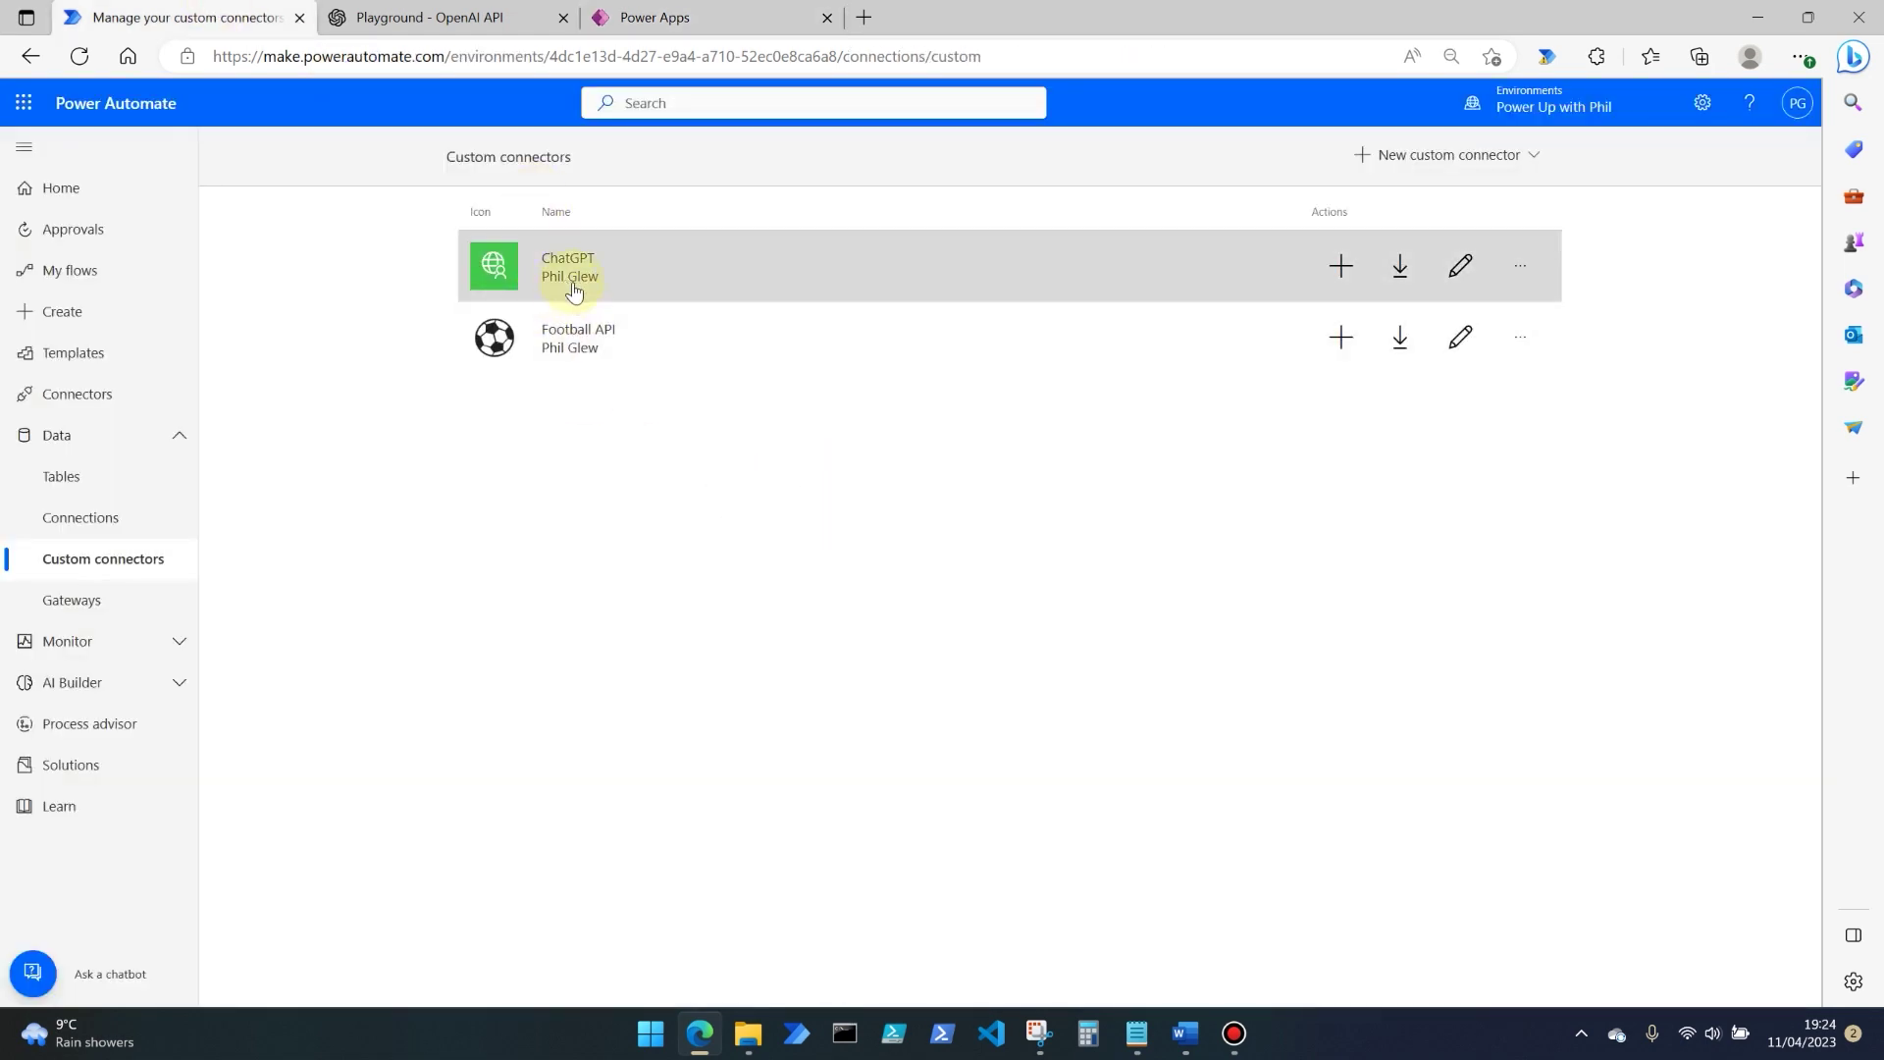
left_click(680, 28)
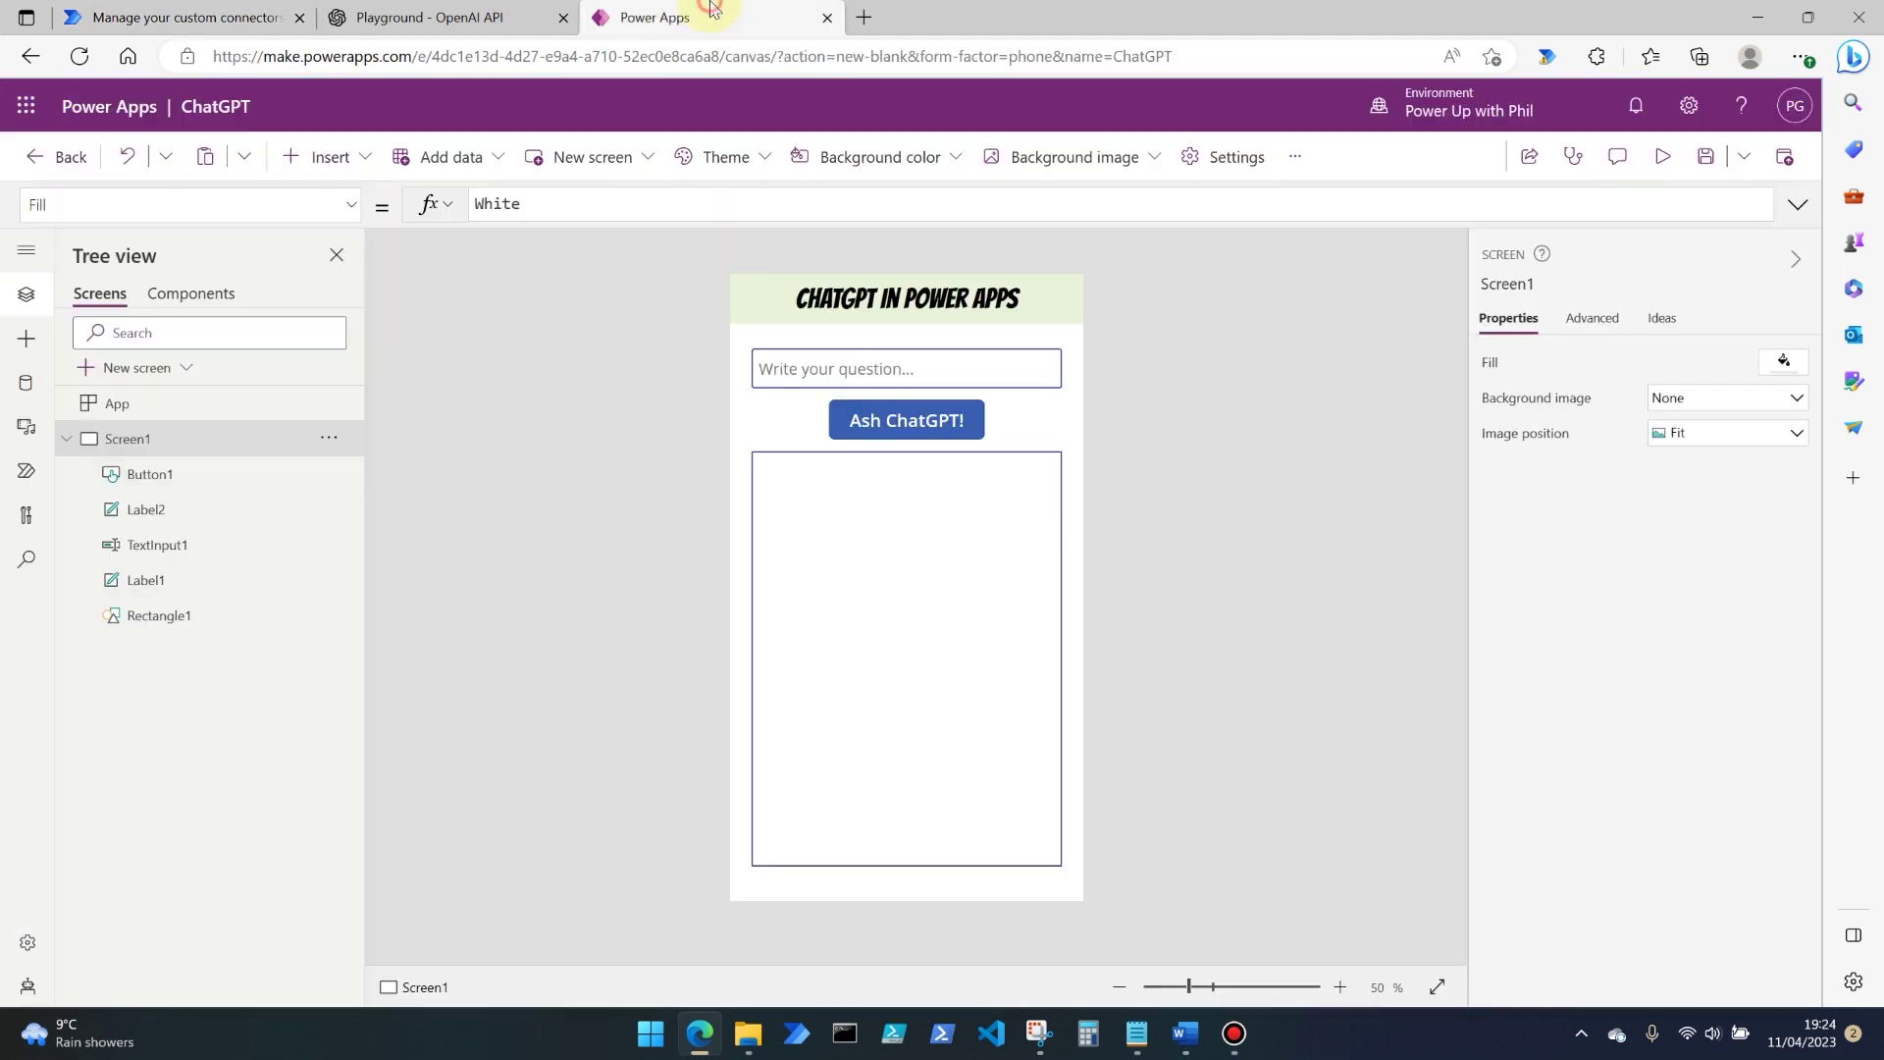
Step: Add the ChatGPT custom connector, using its existing connection, to the app's data sources
left_click(25, 389)
left_click(131, 339)
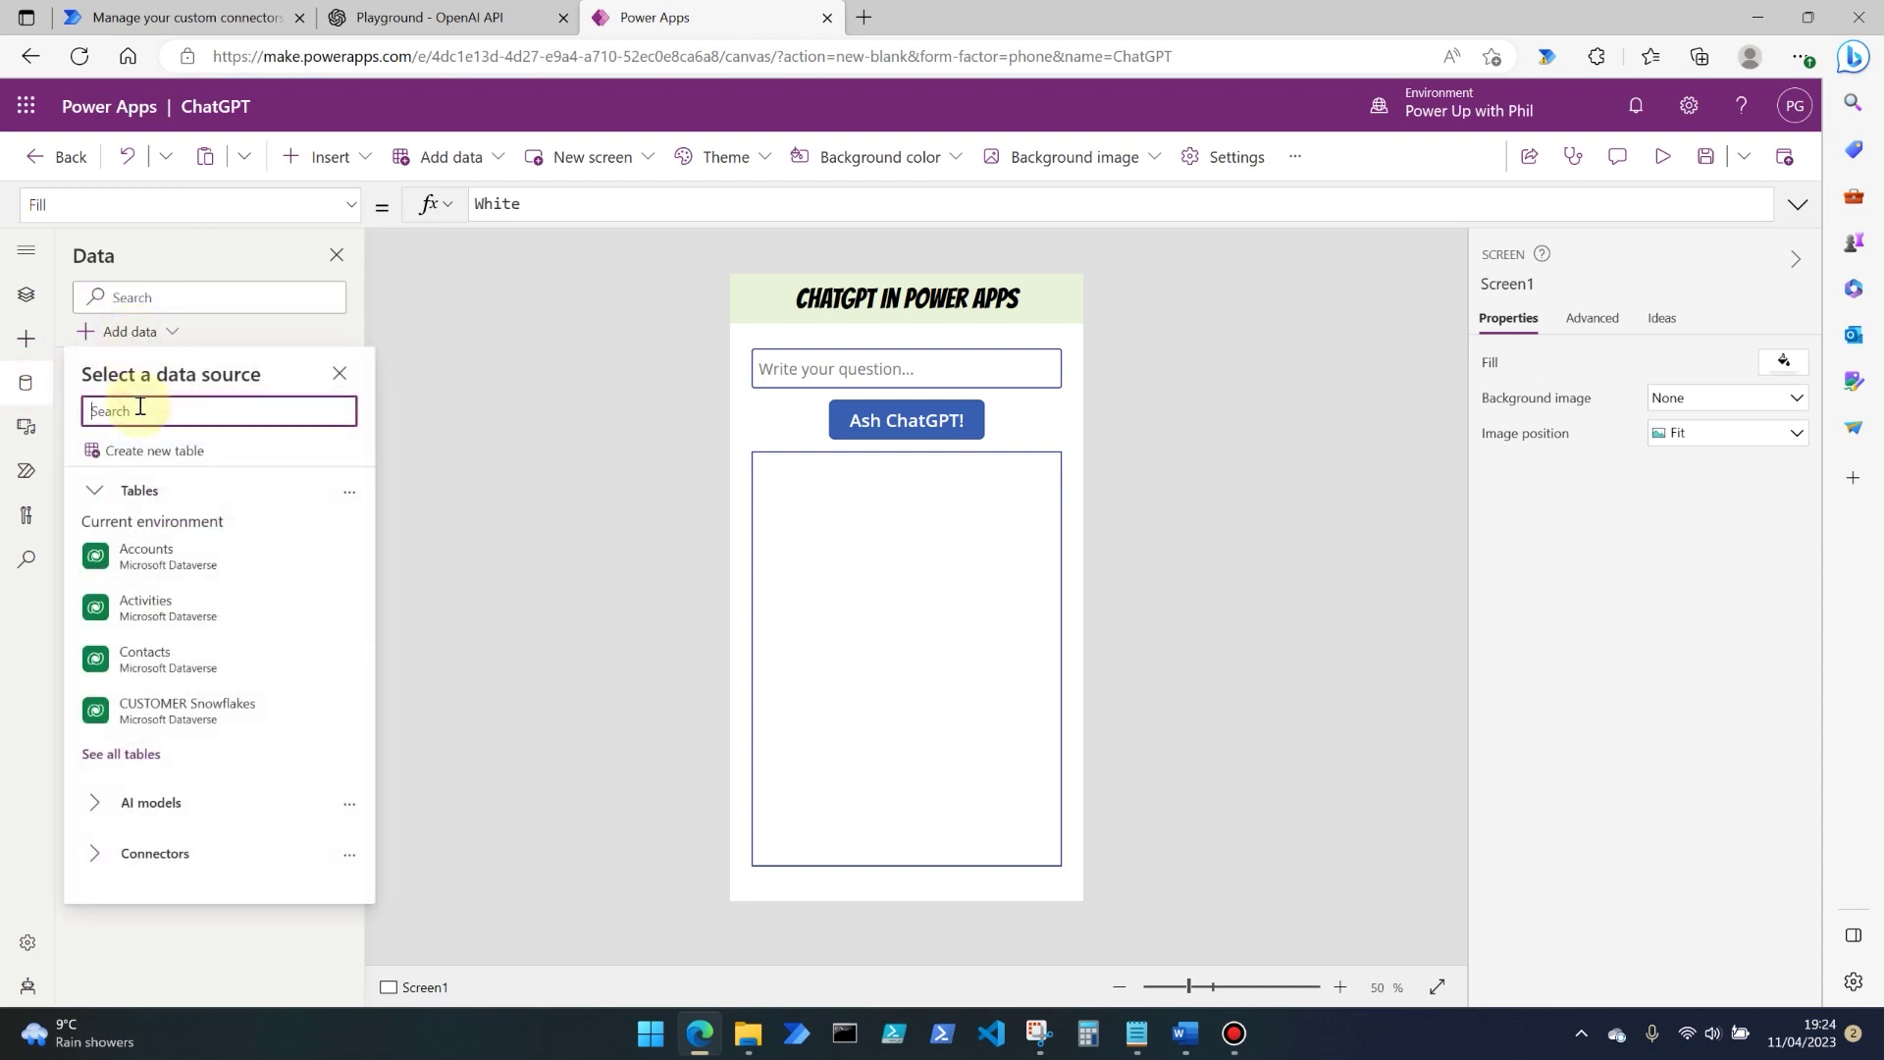
type("Chatgpt")
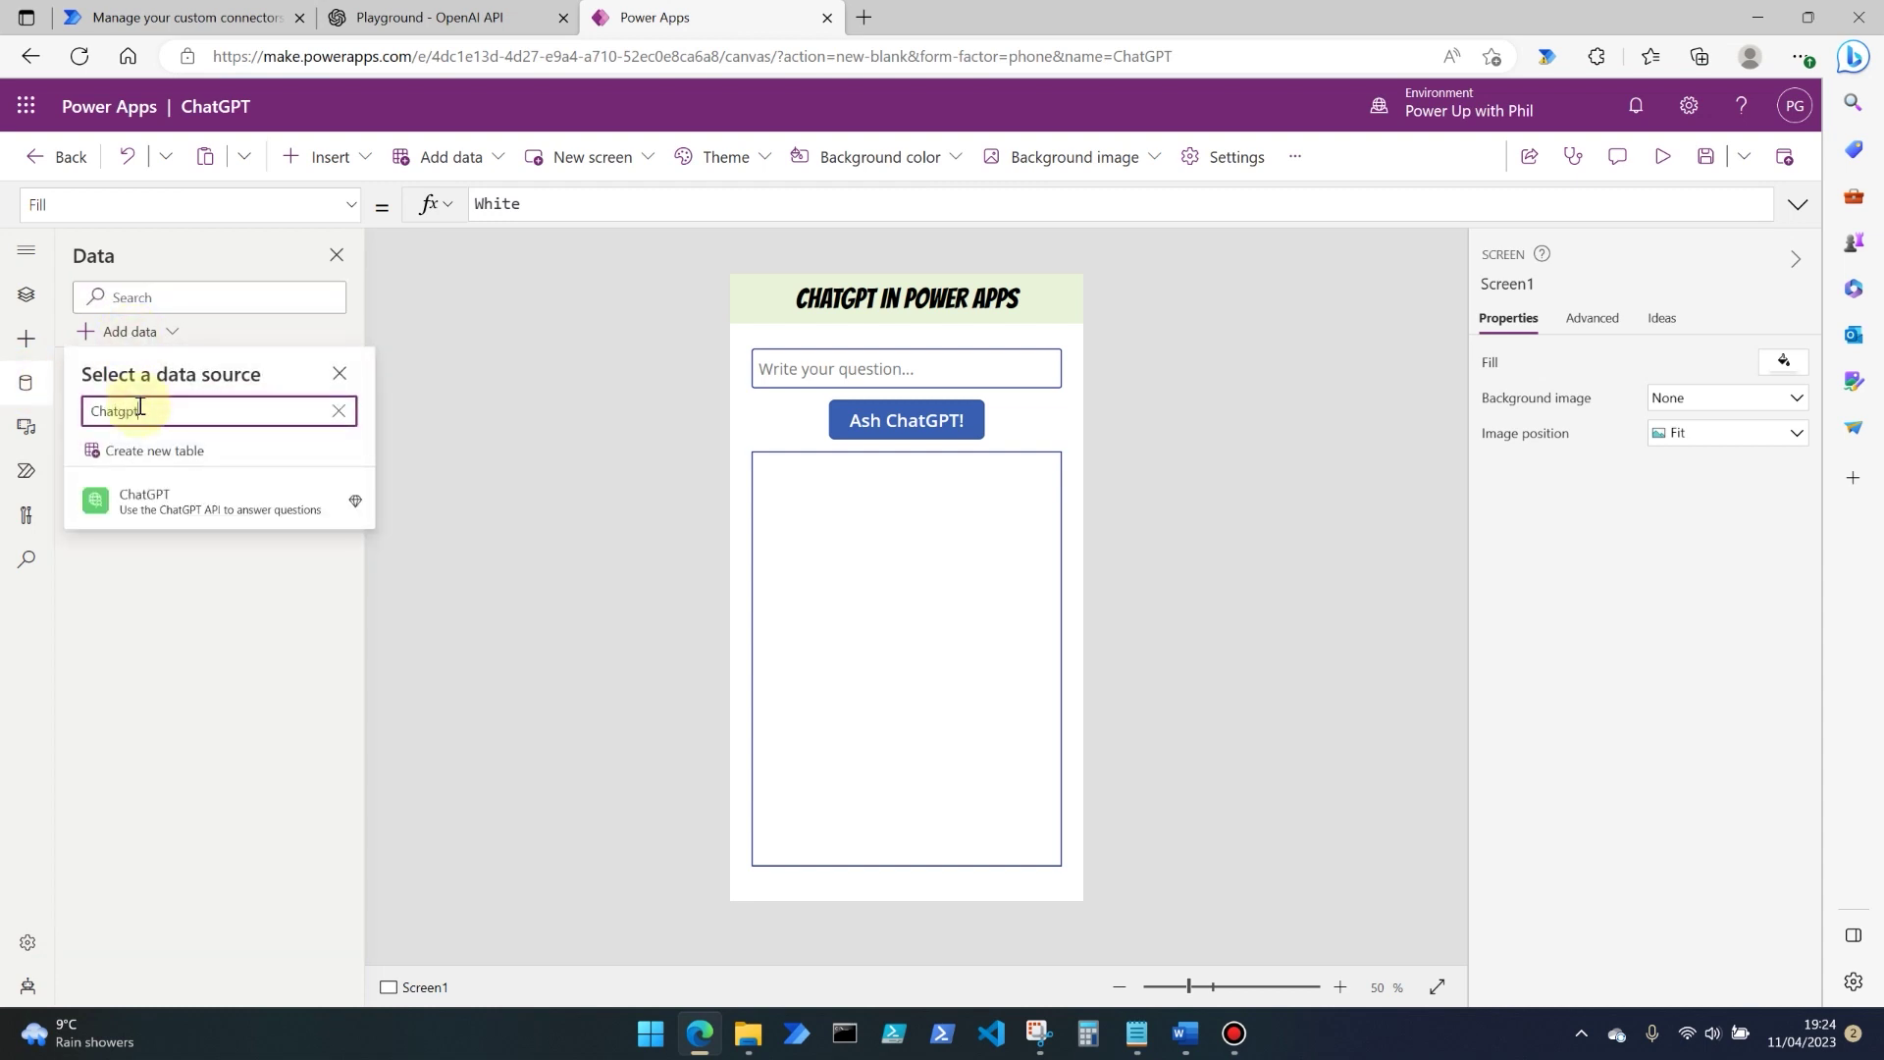
left_click(172, 494)
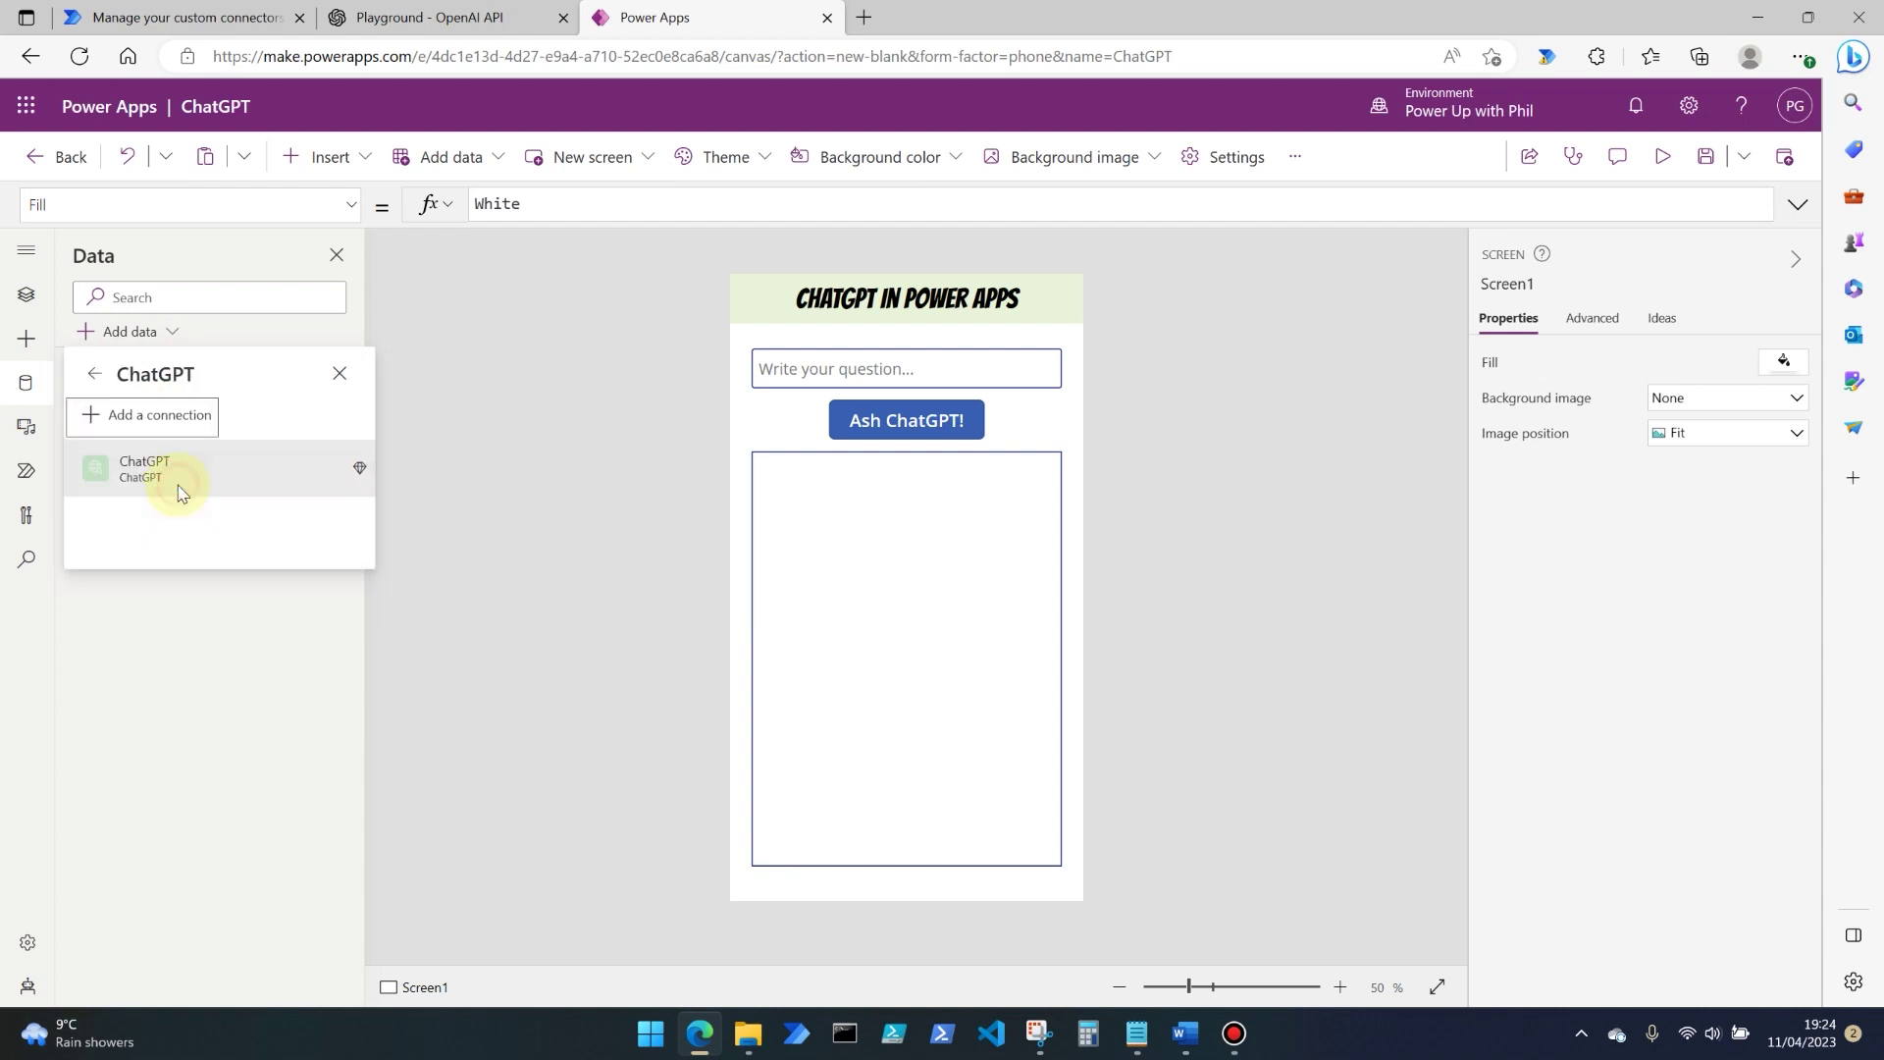
left_click(167, 476)
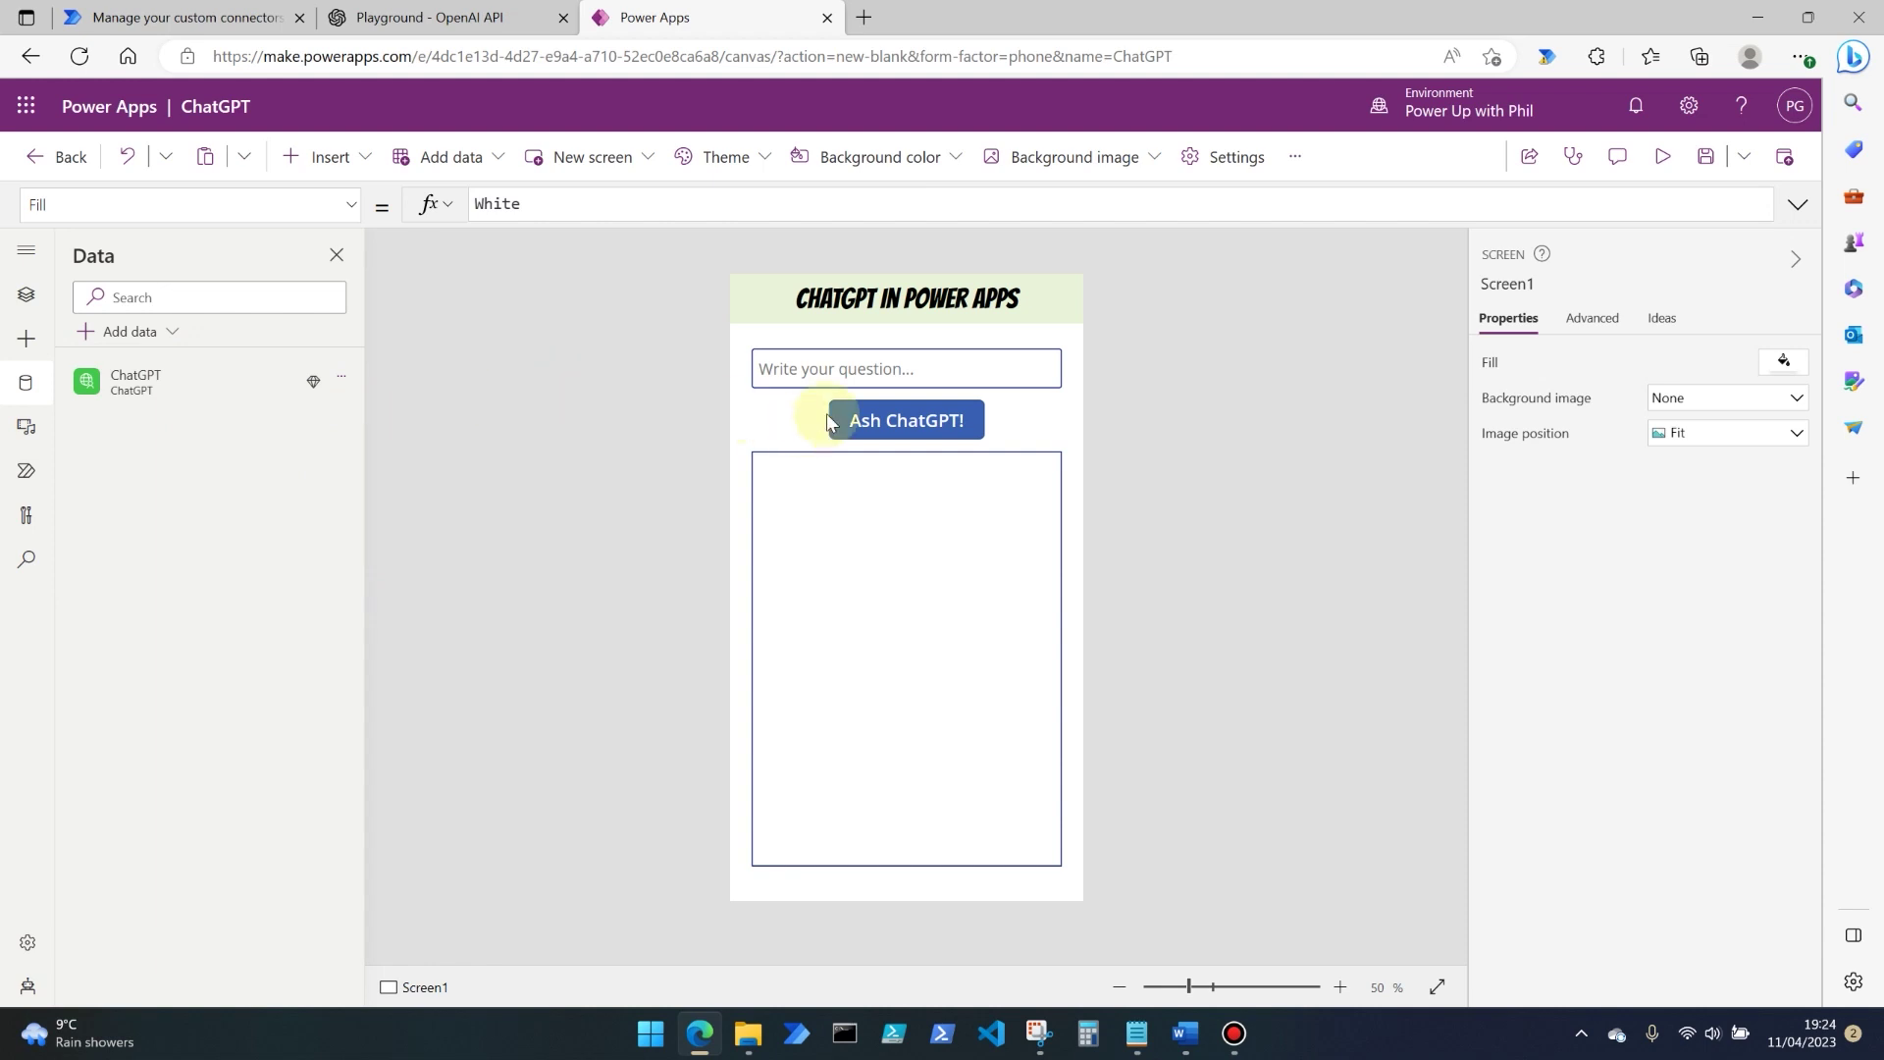
left_click(878, 430)
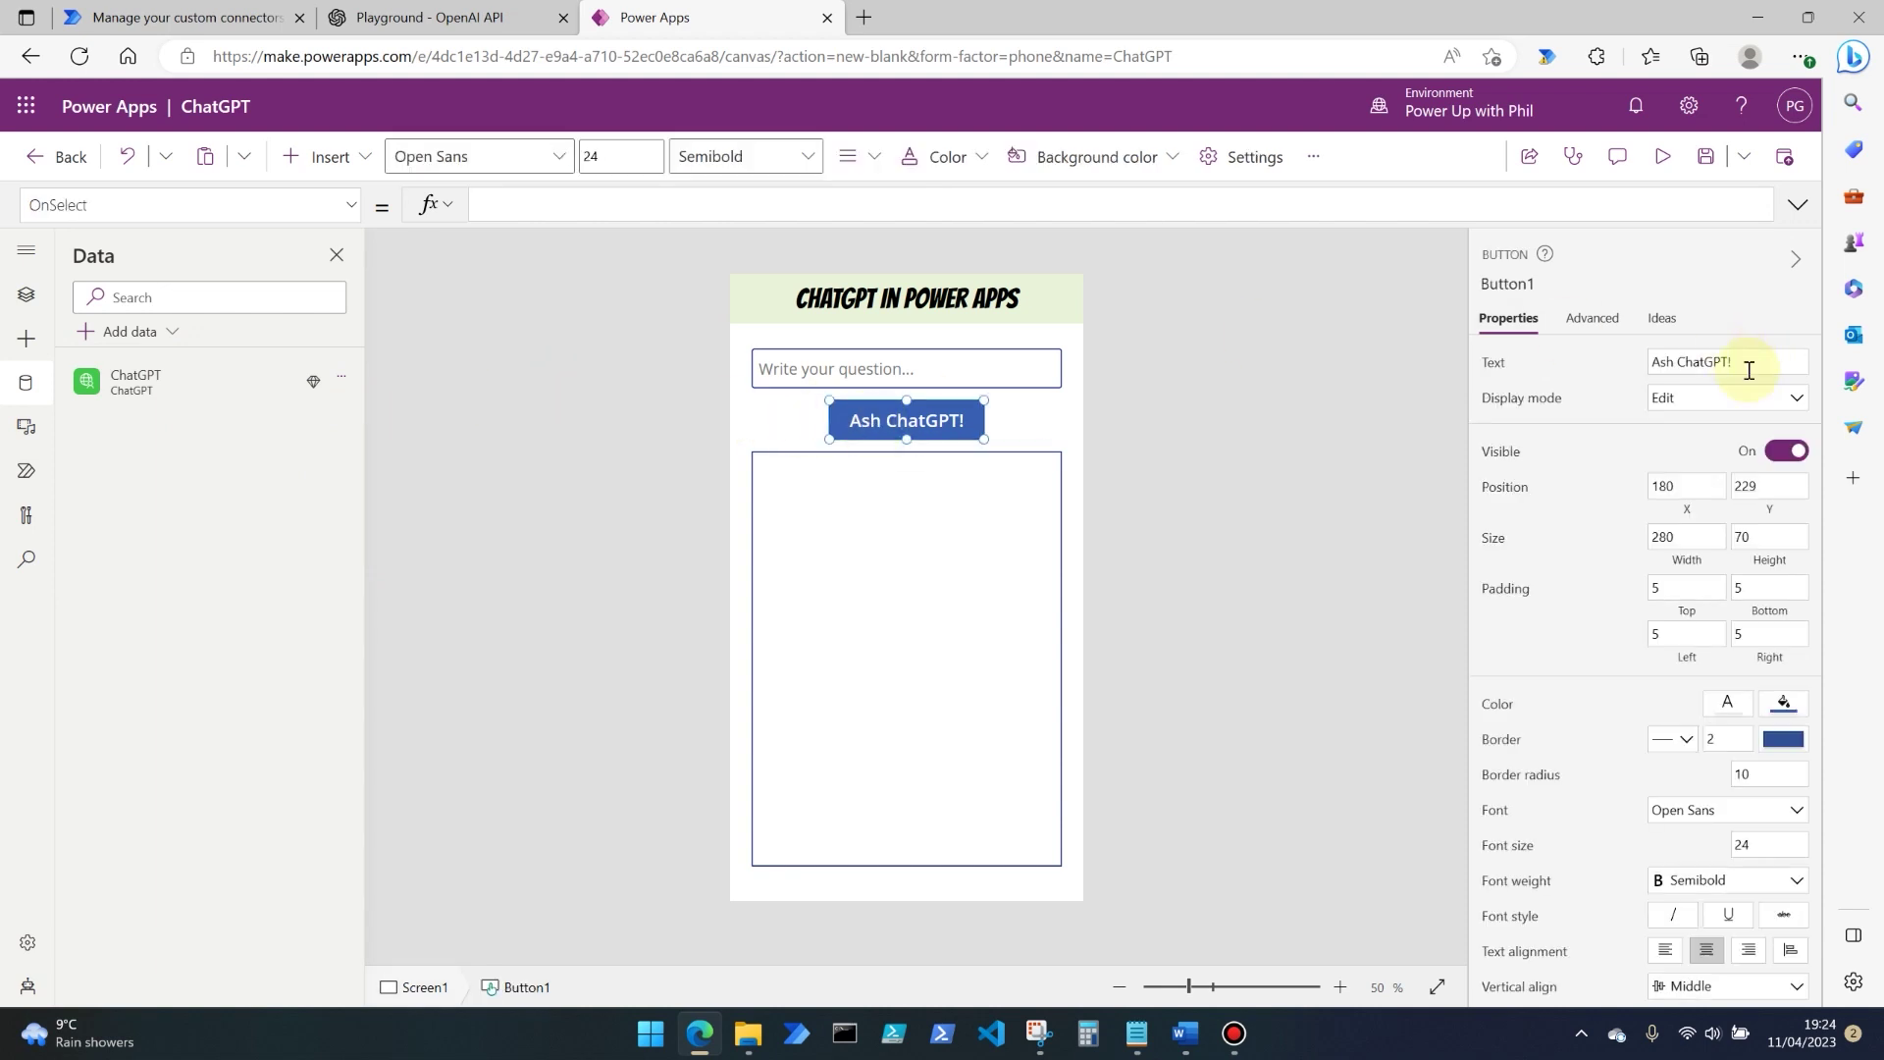
Step: Correct the button caption's misspelling so it reads Ask ChatGPT!
left_click(1679, 365)
key("BackSpace")
type("k")
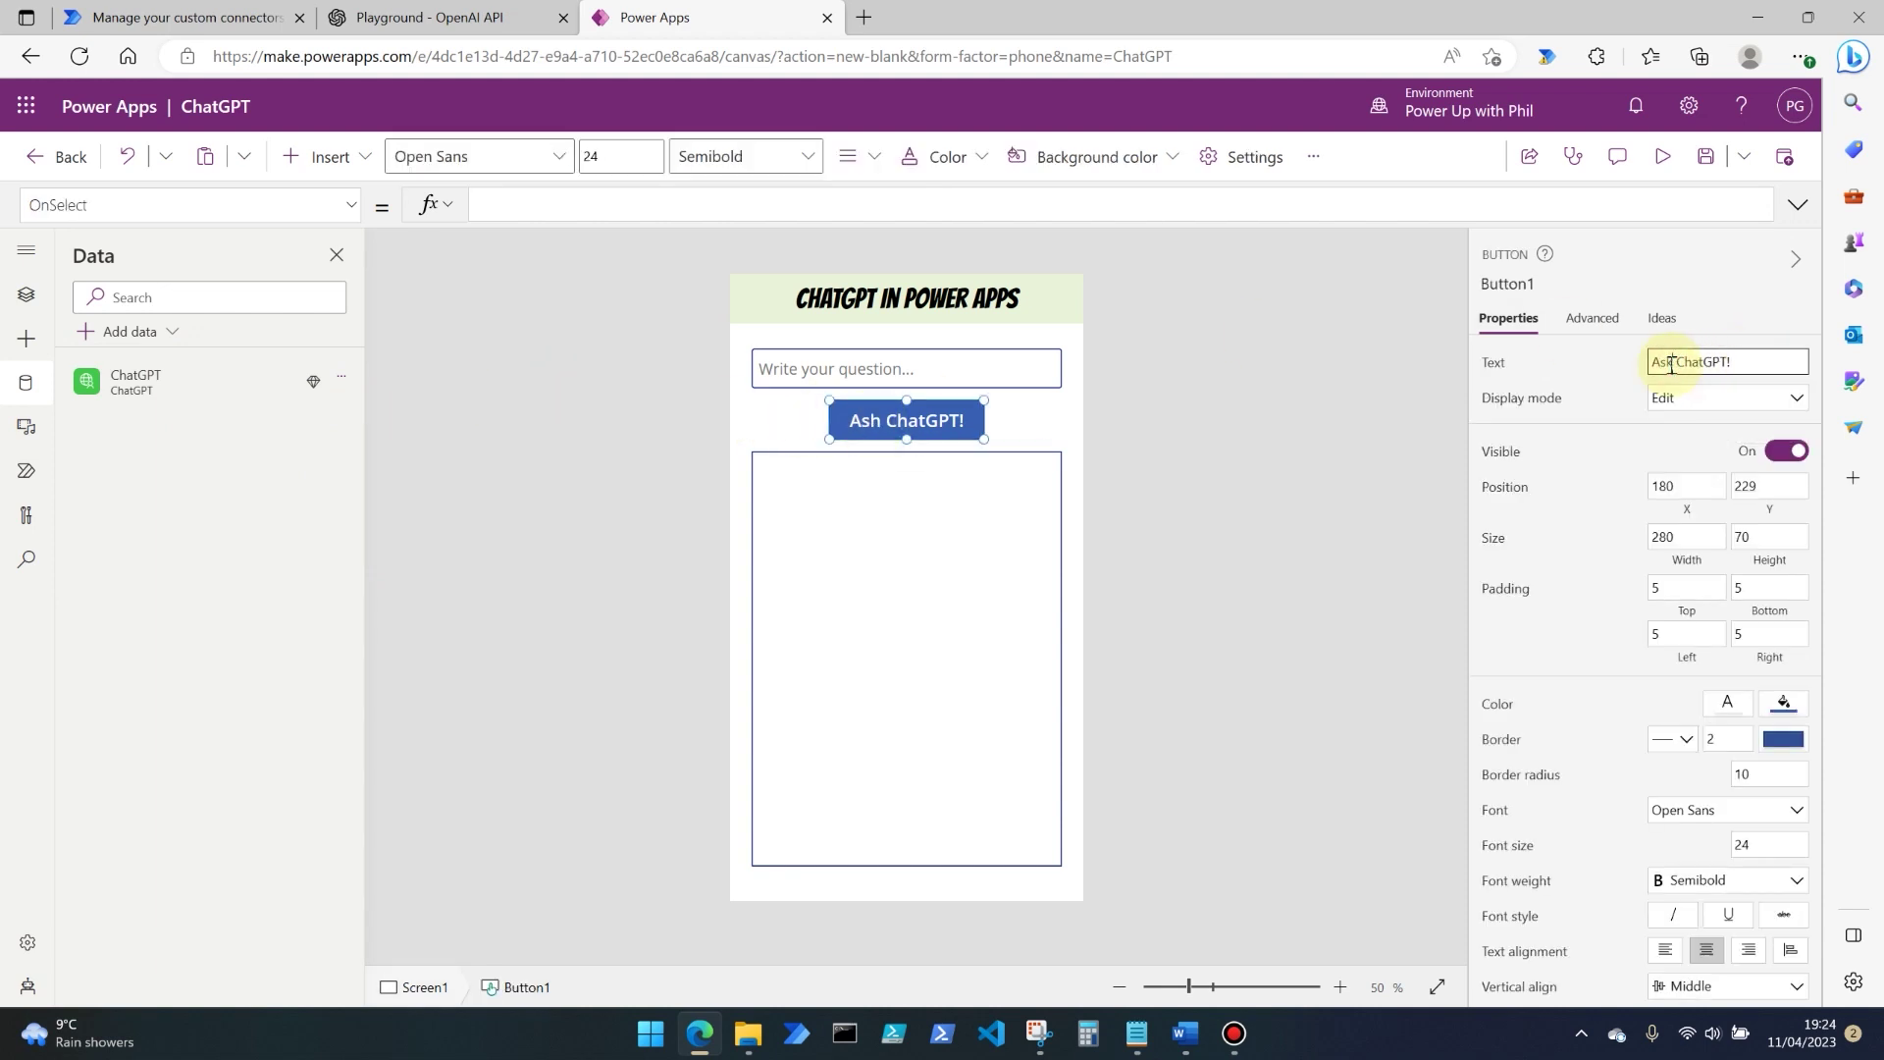
left_click(1314, 467)
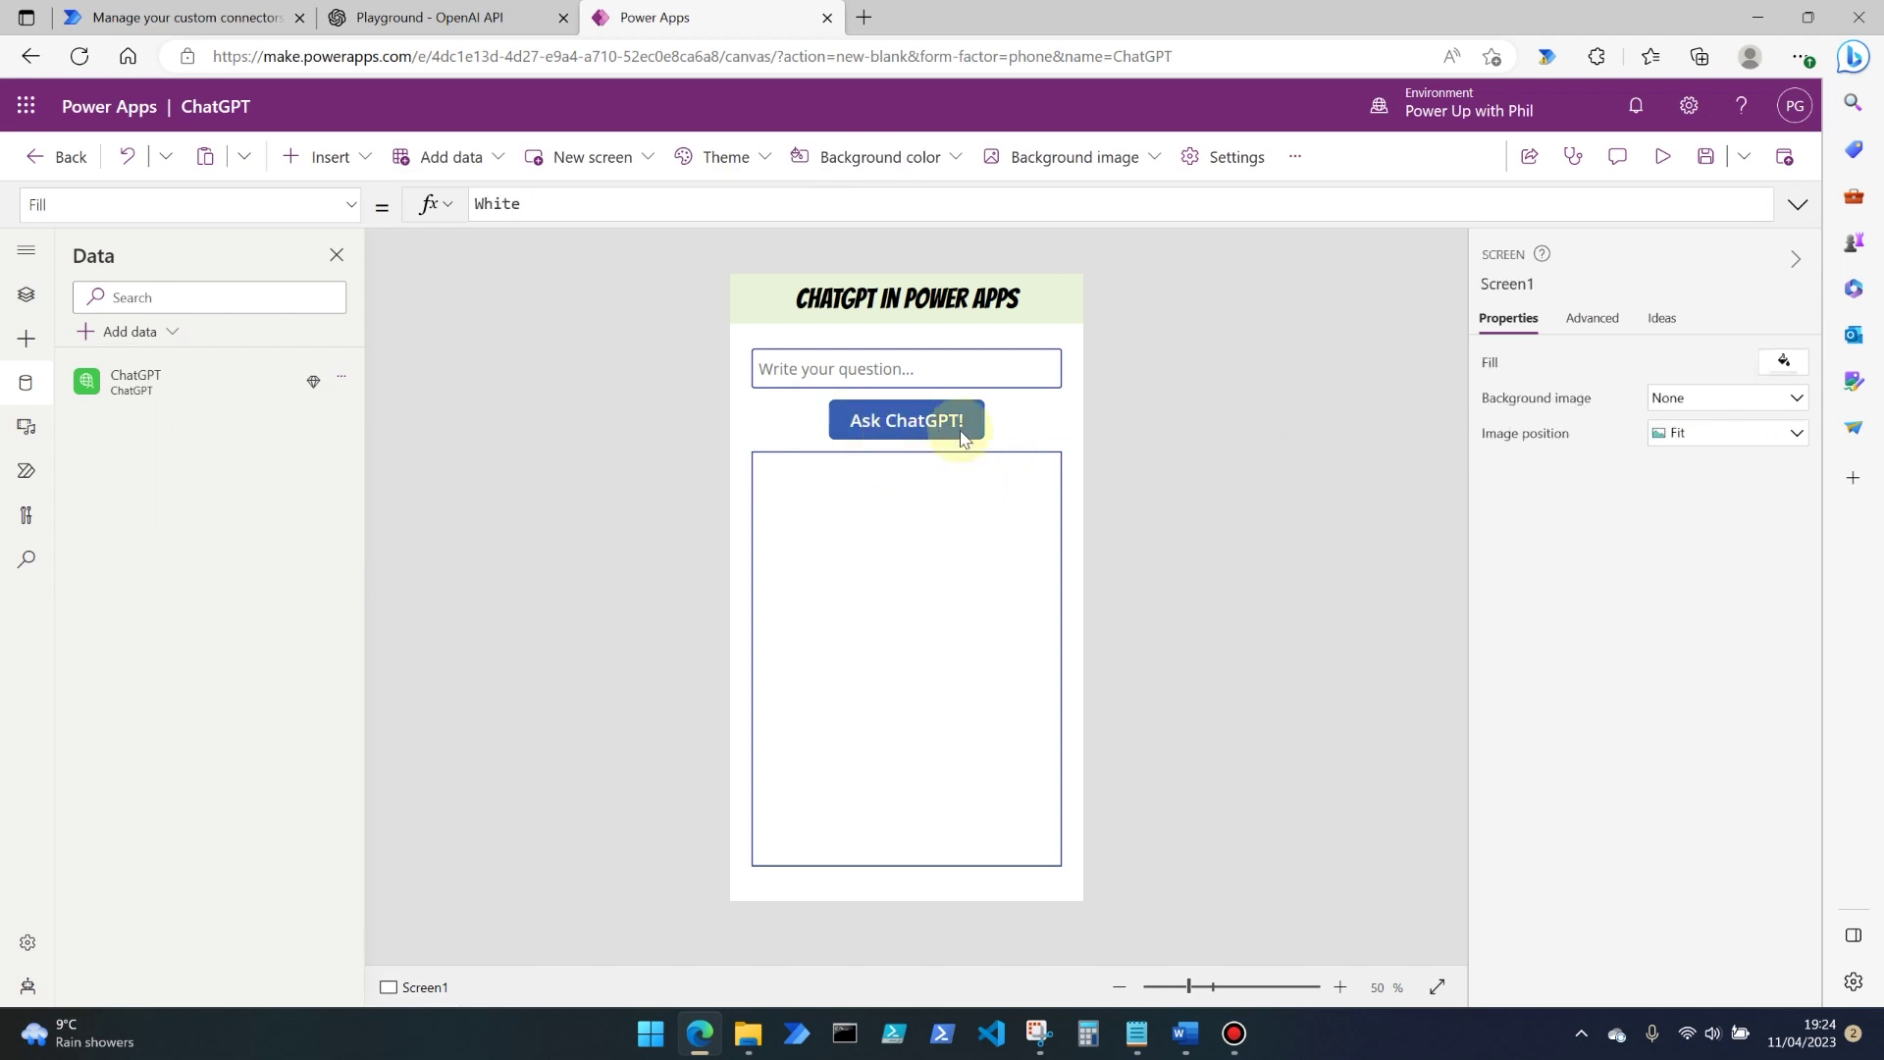
Step: Start the button's OnSelect formula as ChatGPT.chatgpt("text-davinci-003", using autocomplete
left_click(860, 420)
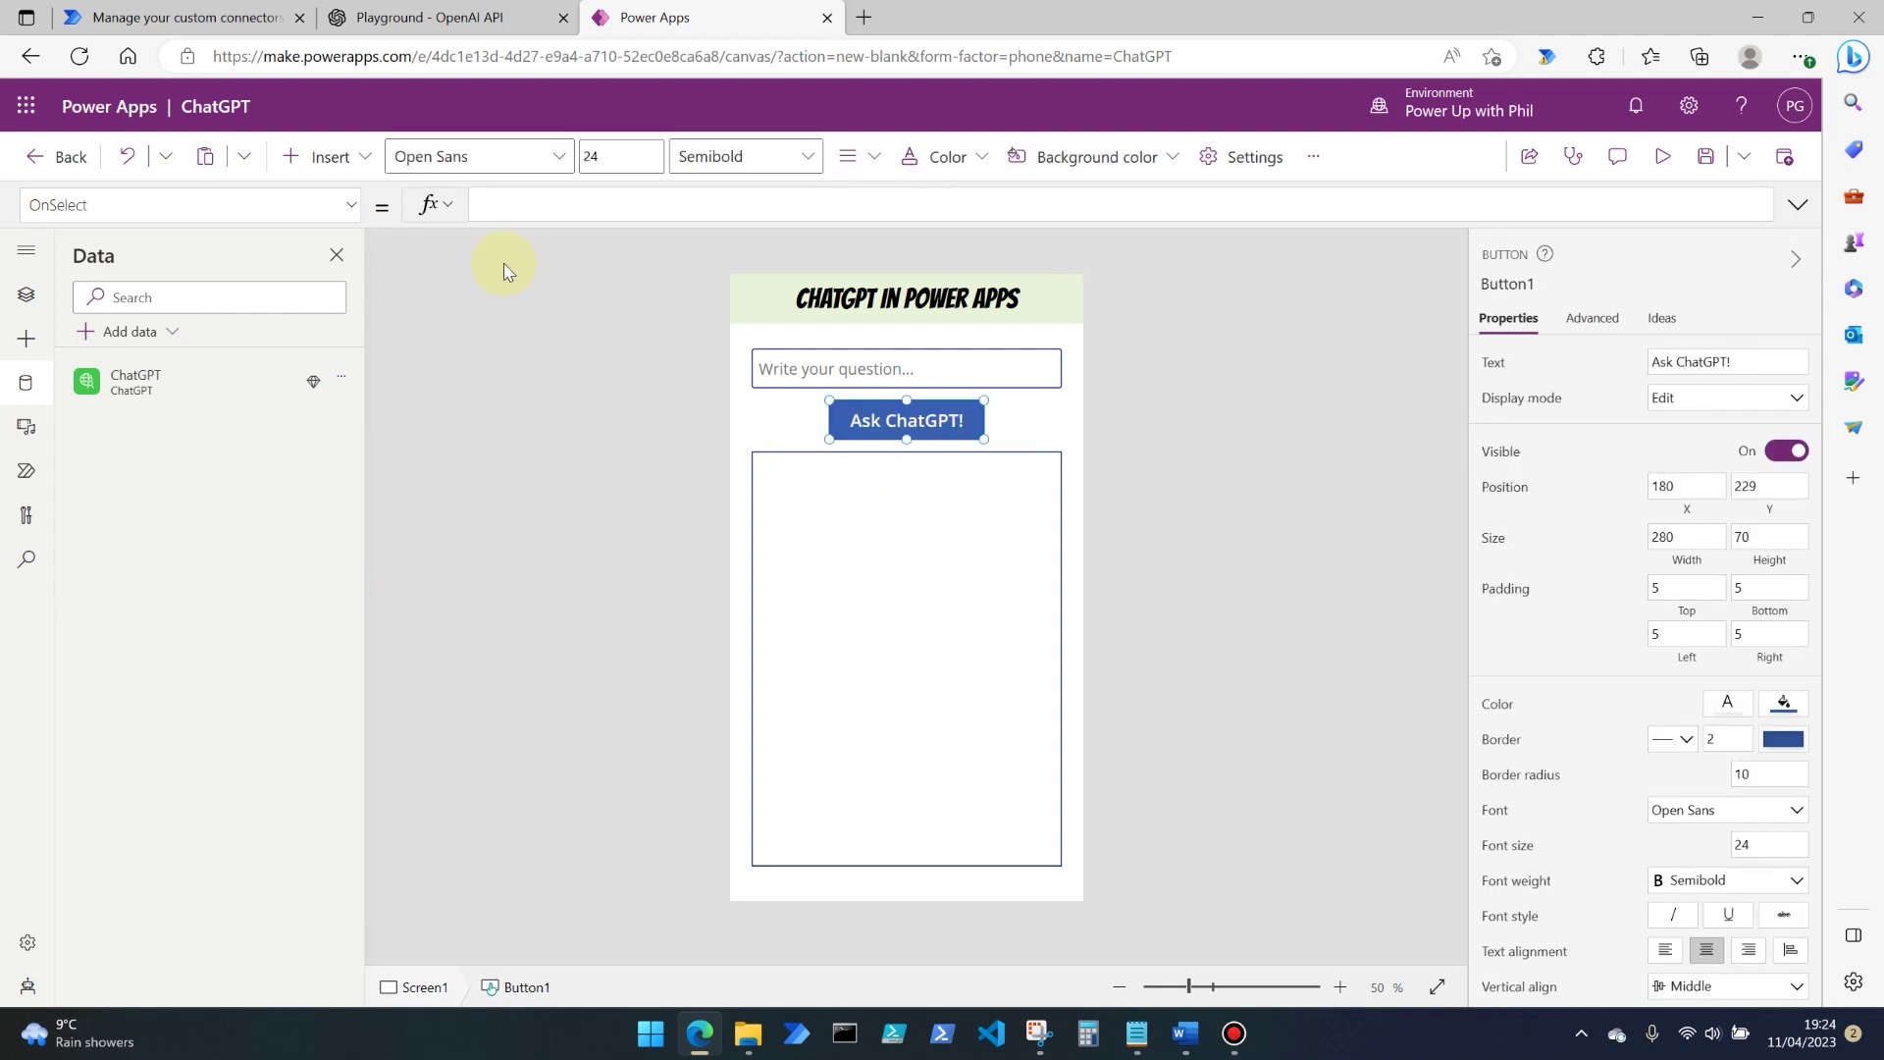
left_click(508, 203)
type("ChatG")
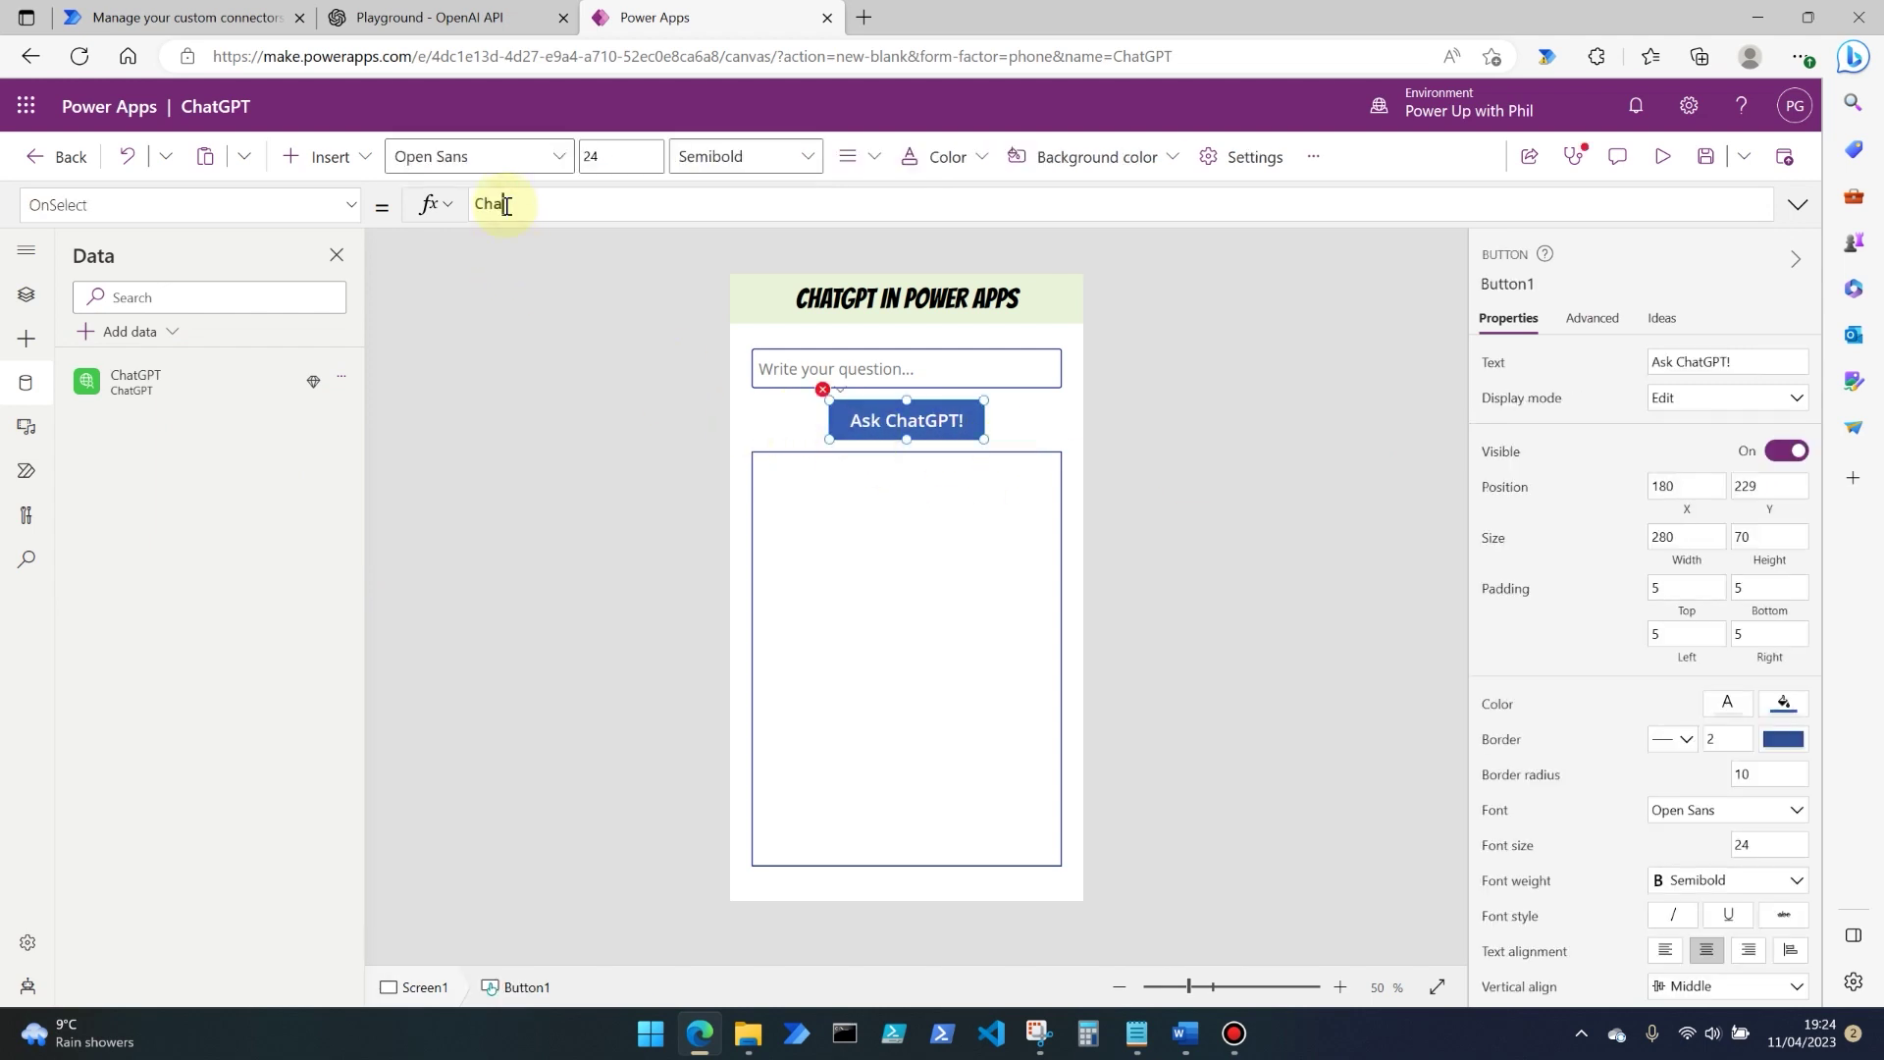
type("PT")
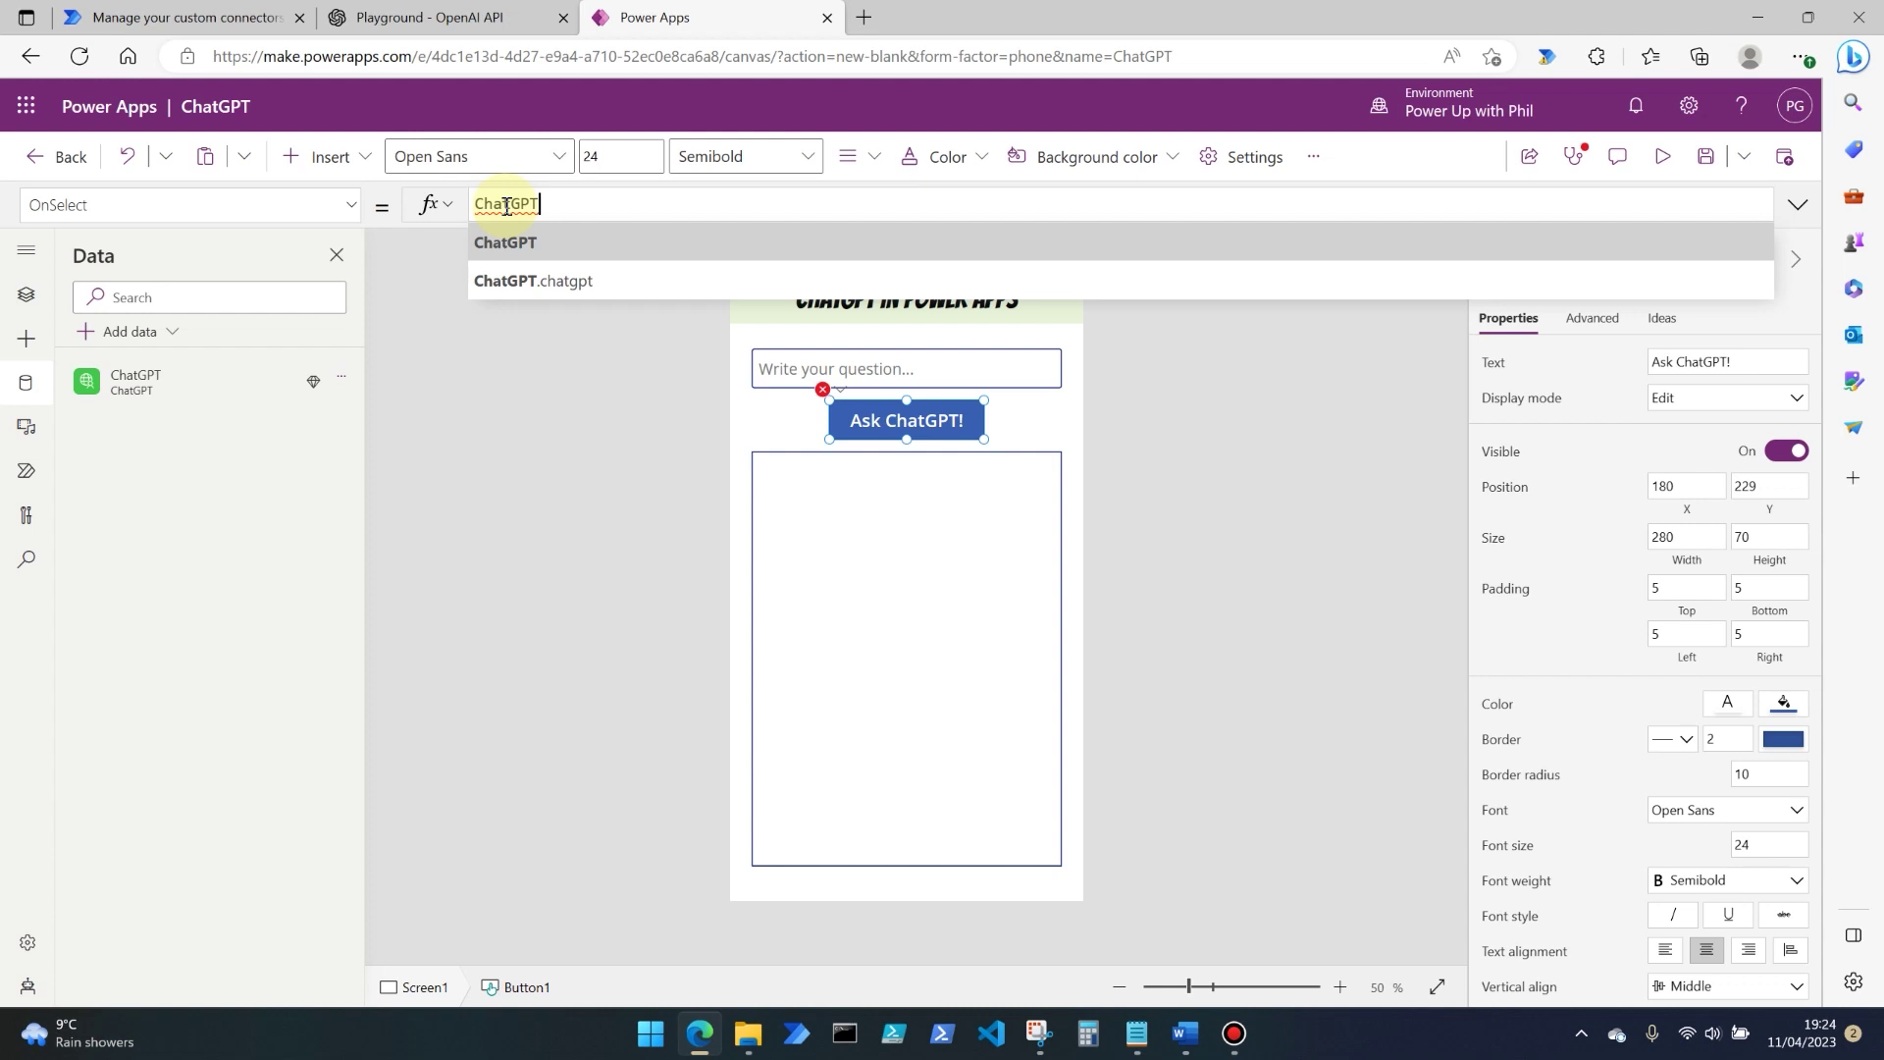
key("Down")
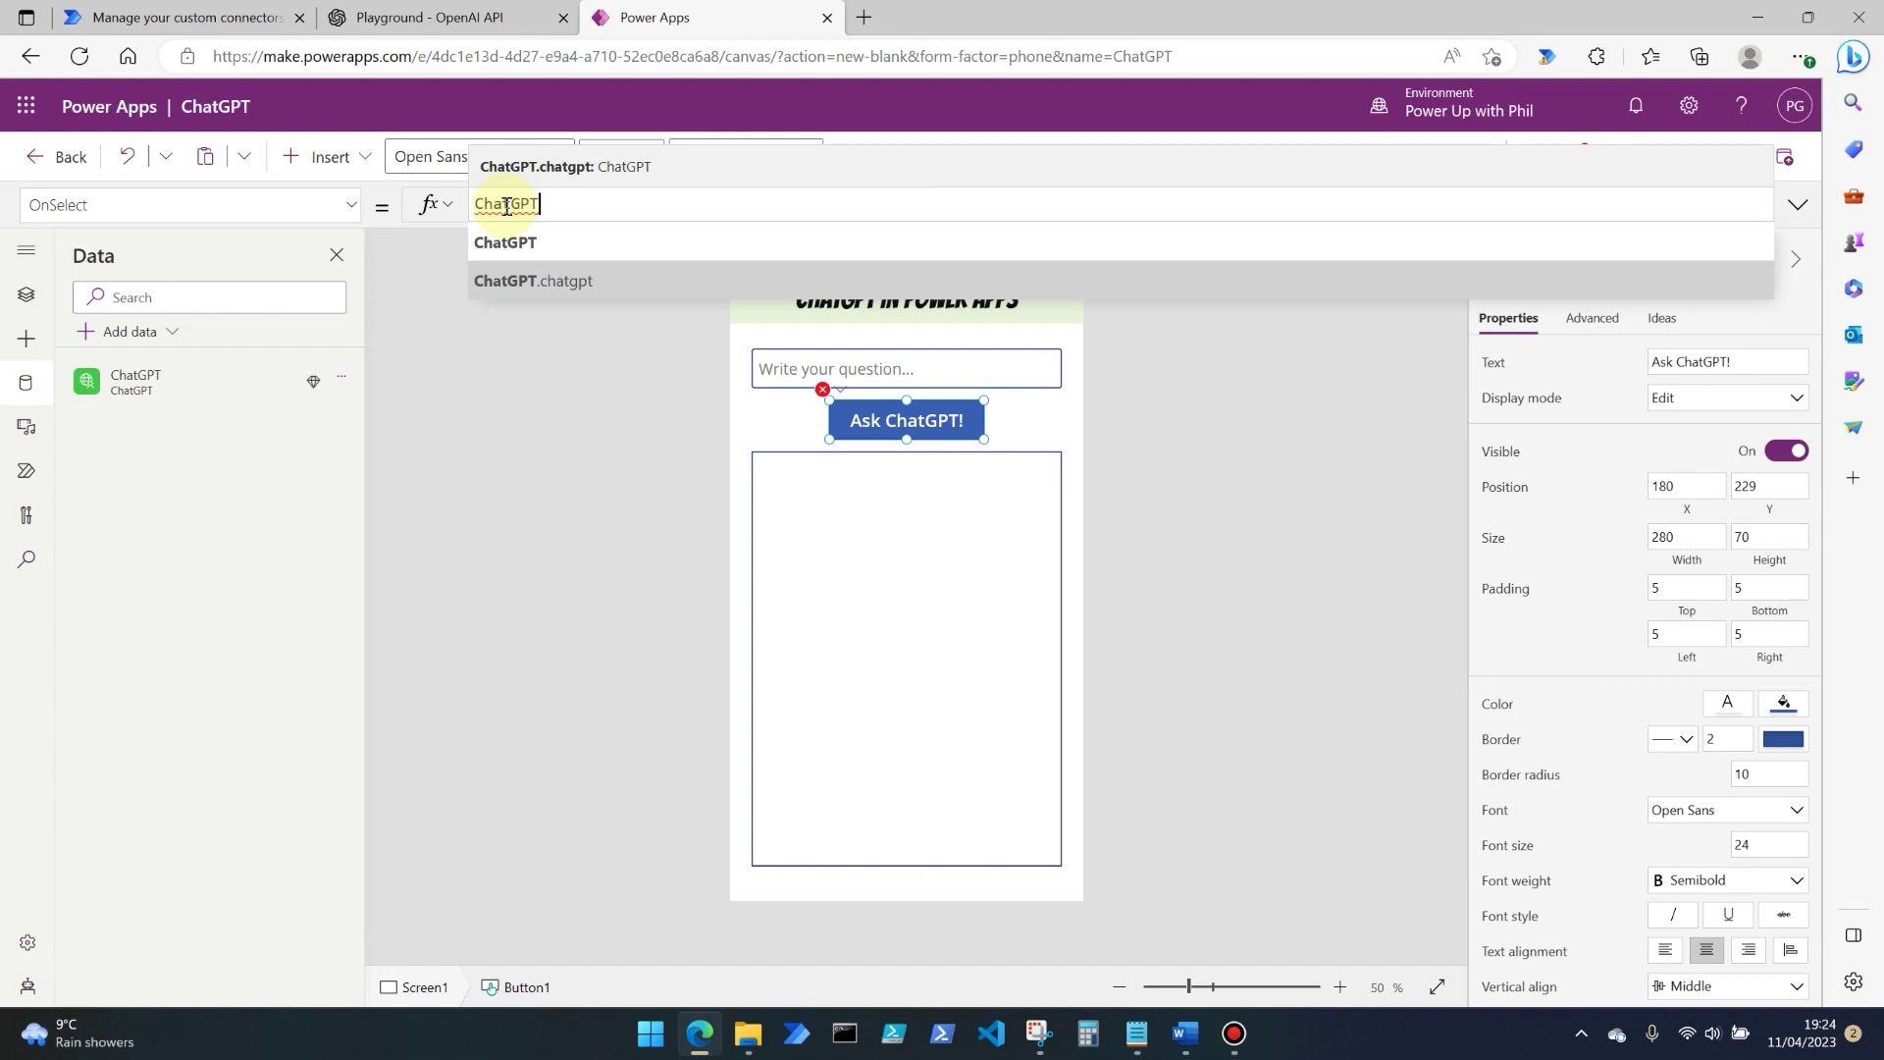
left_click(564, 292)
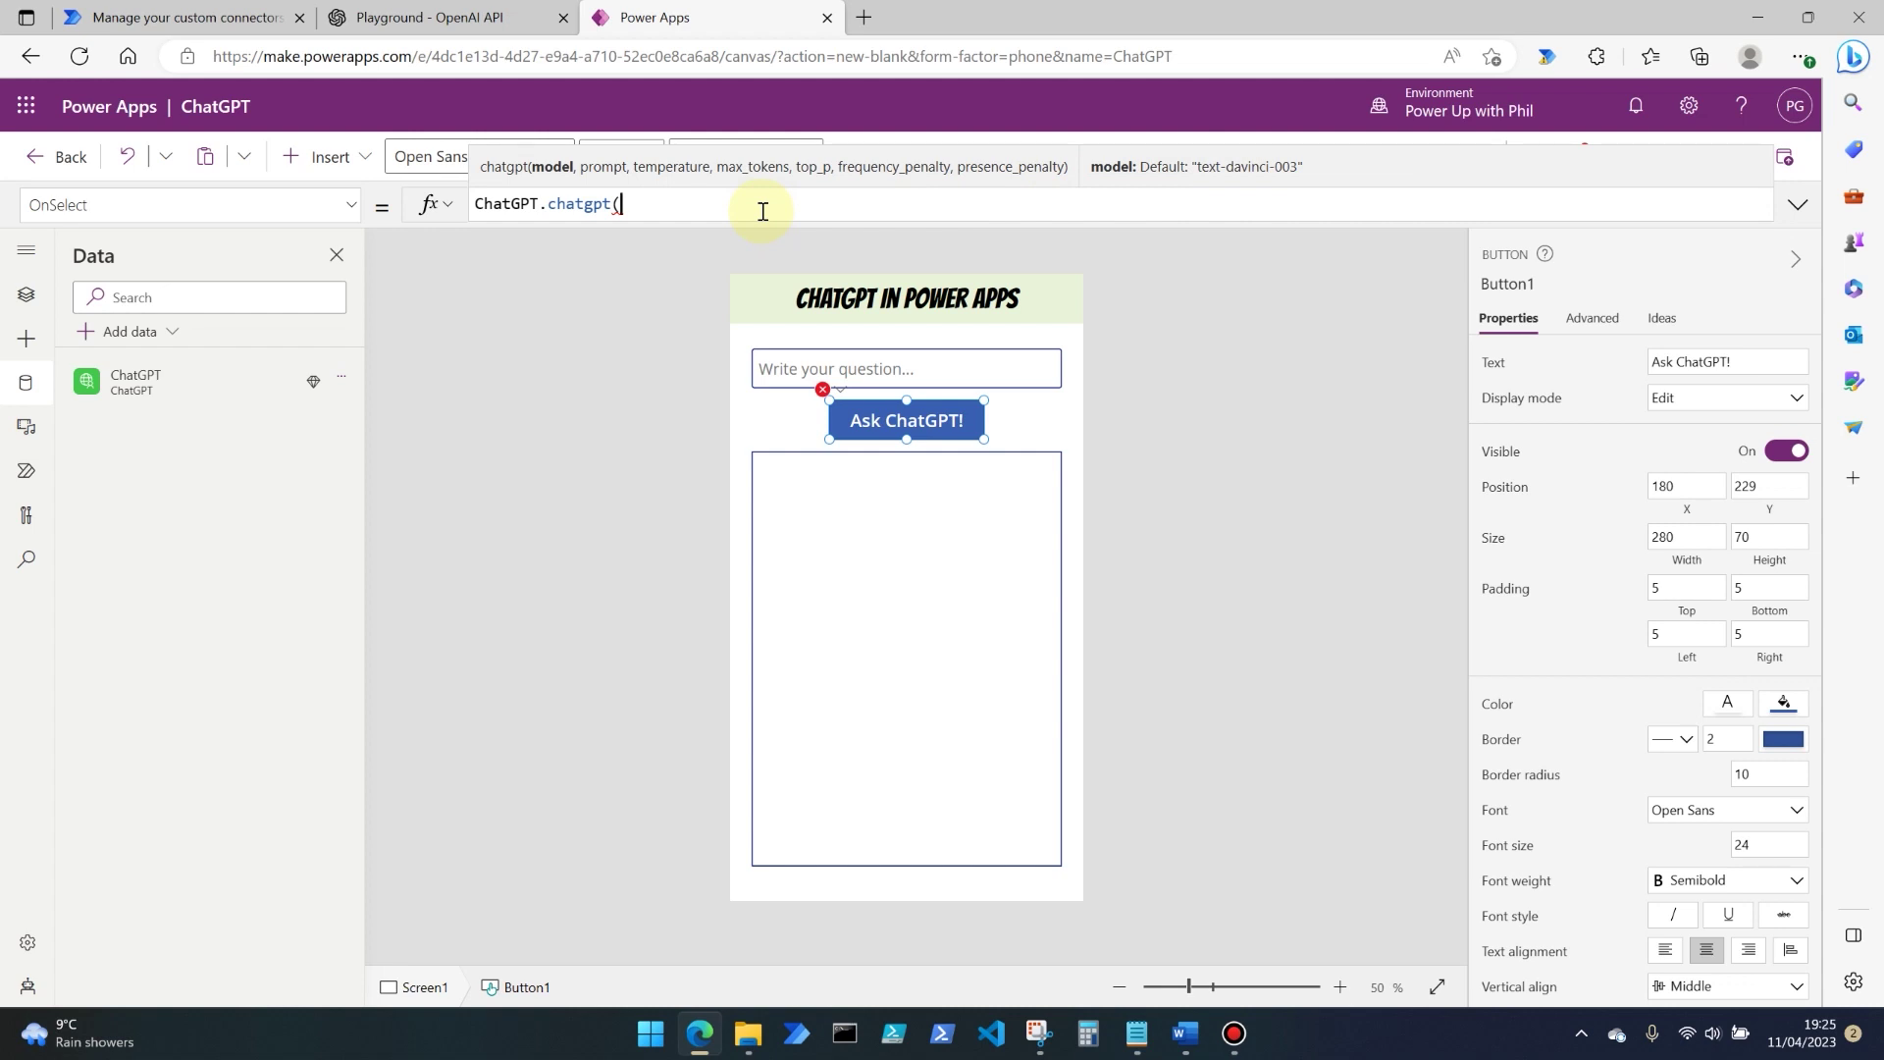
type("\"text-davinci-003\", ")
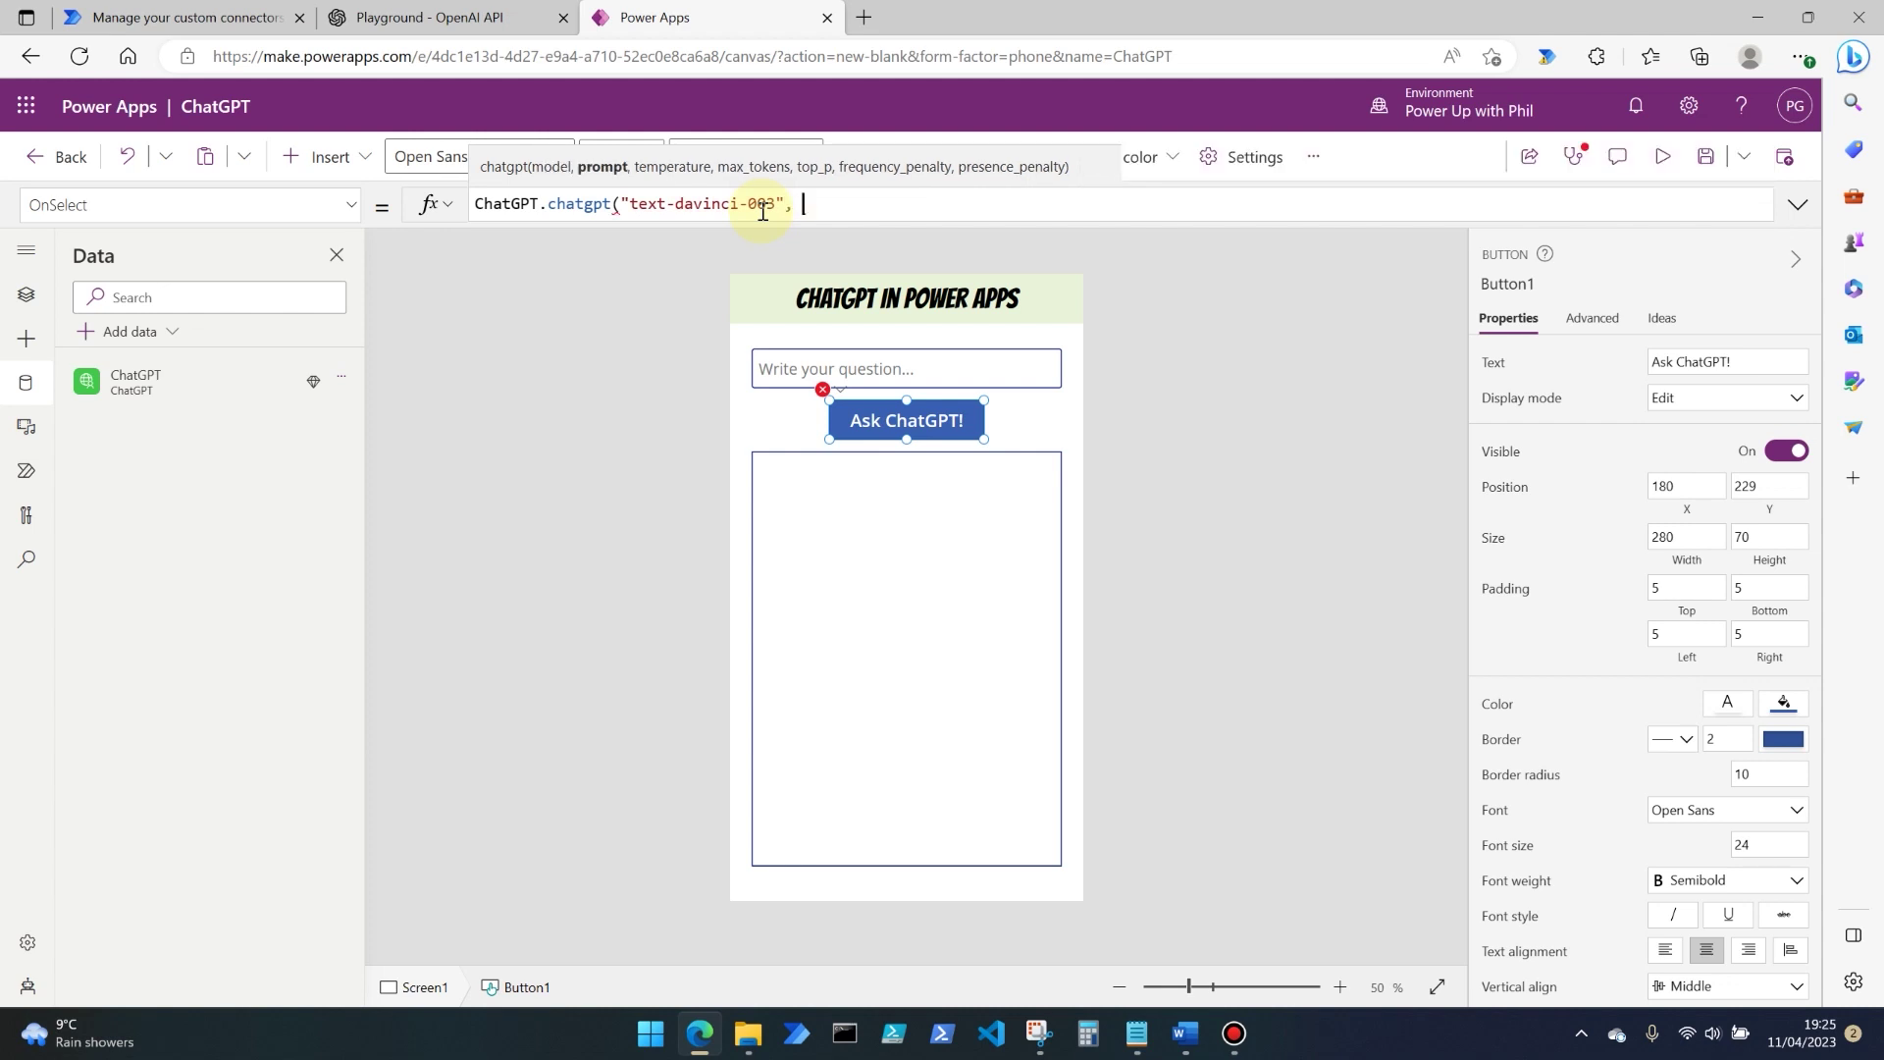
type("\"")
Step: Complete the OnSelect arguments with an empty prompt, 0.7, 256, 1, 0, 0
key("BackSpace")
type("\"\",")
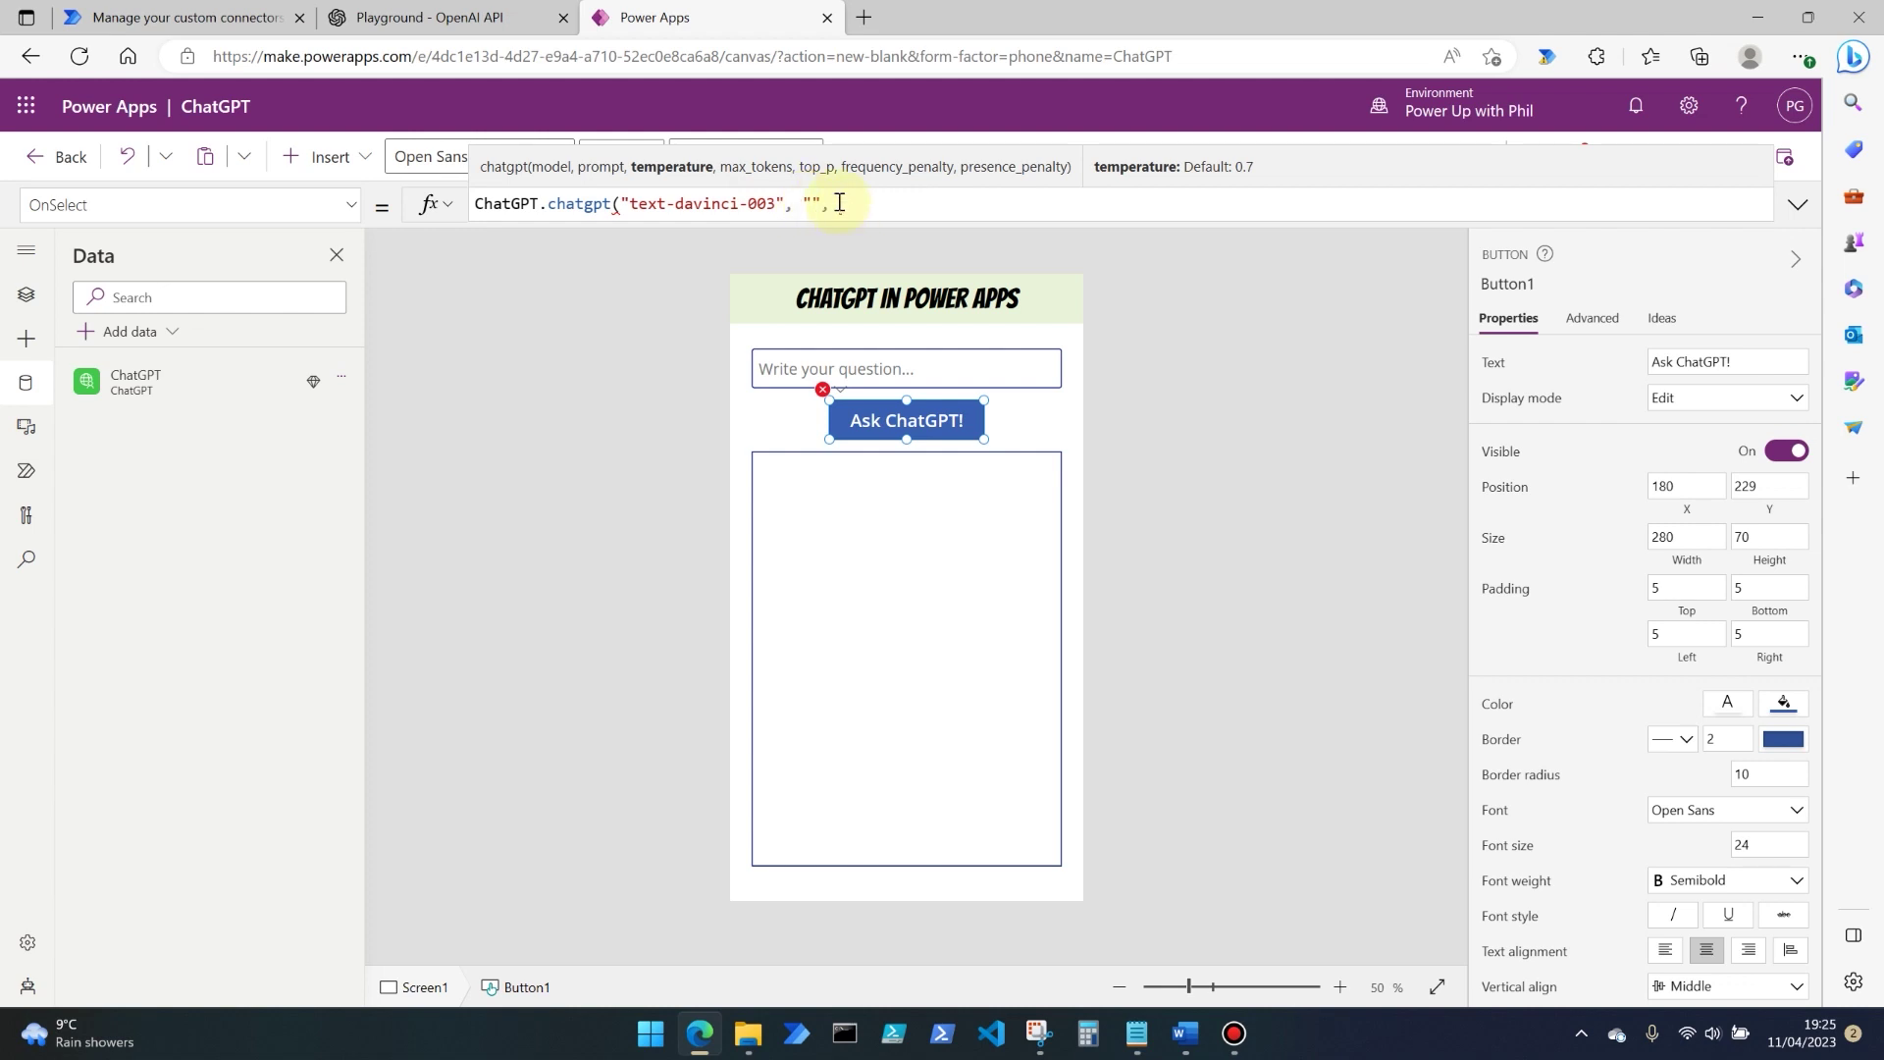
type("0.7")
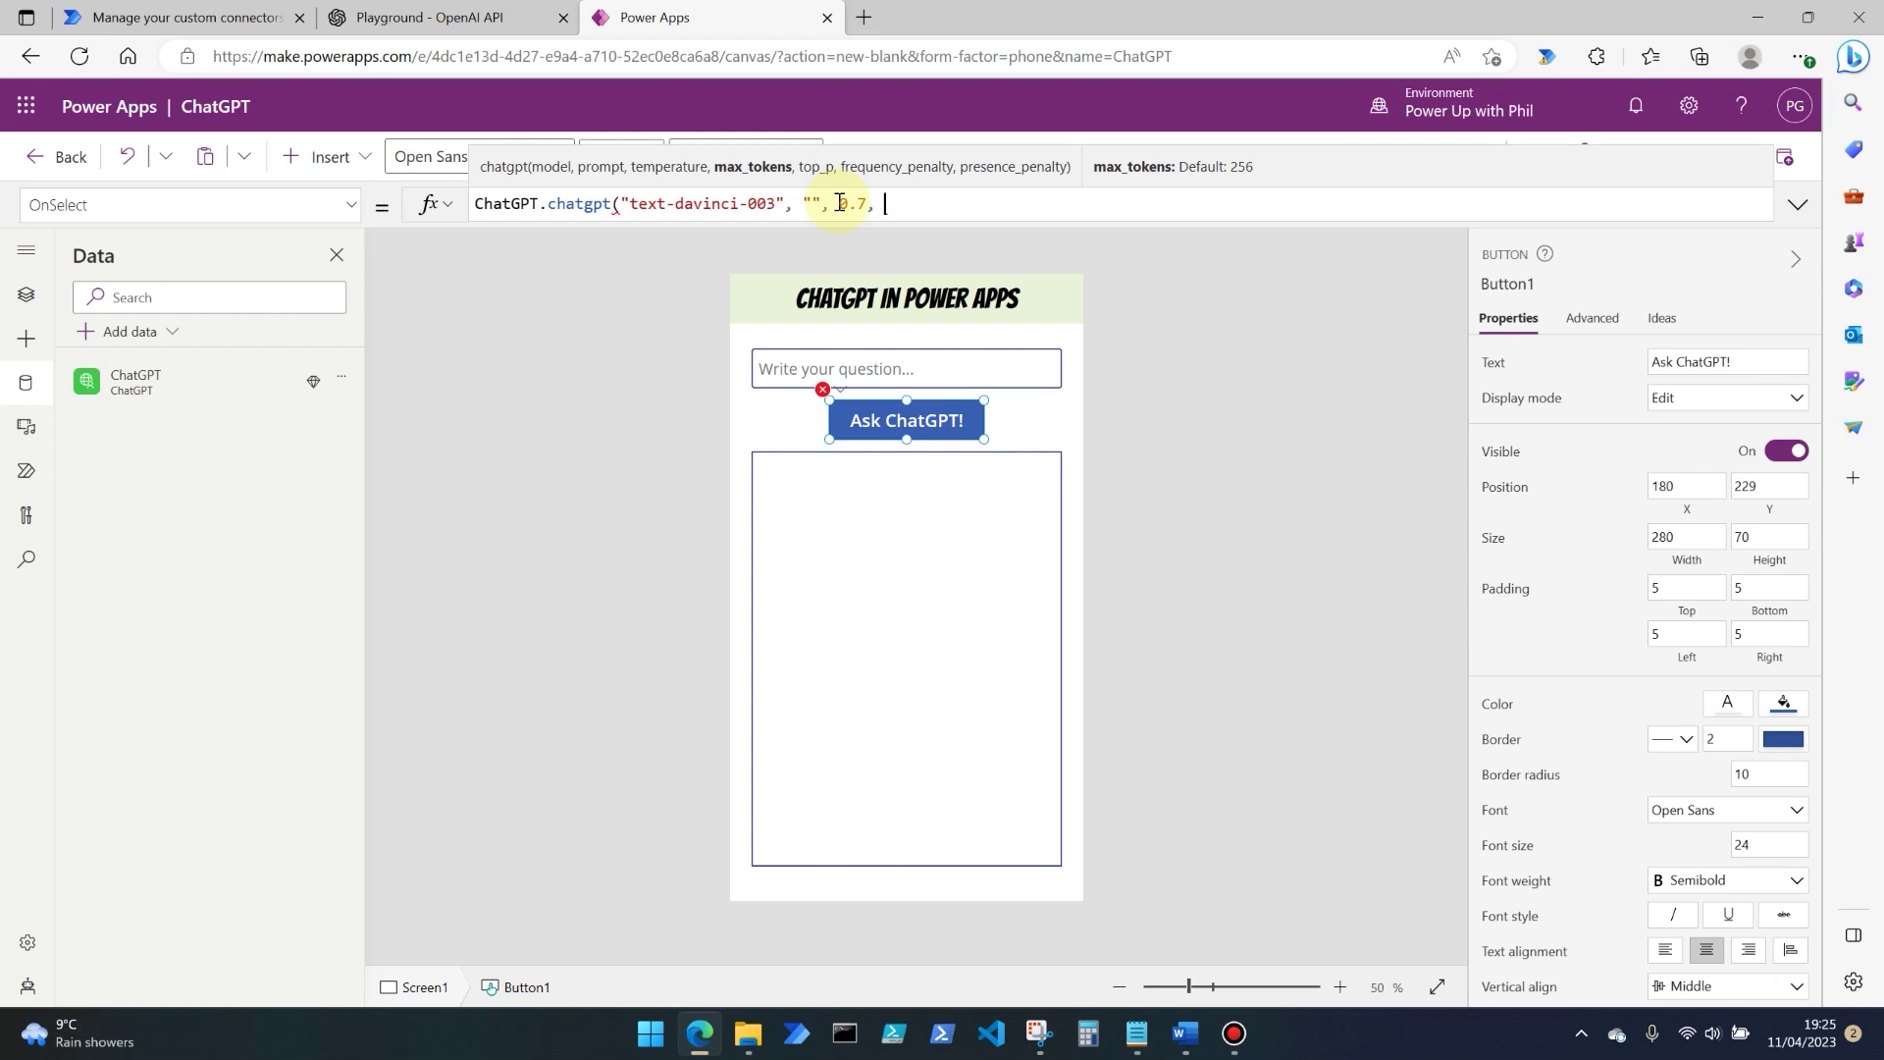
type(", 256, 1")
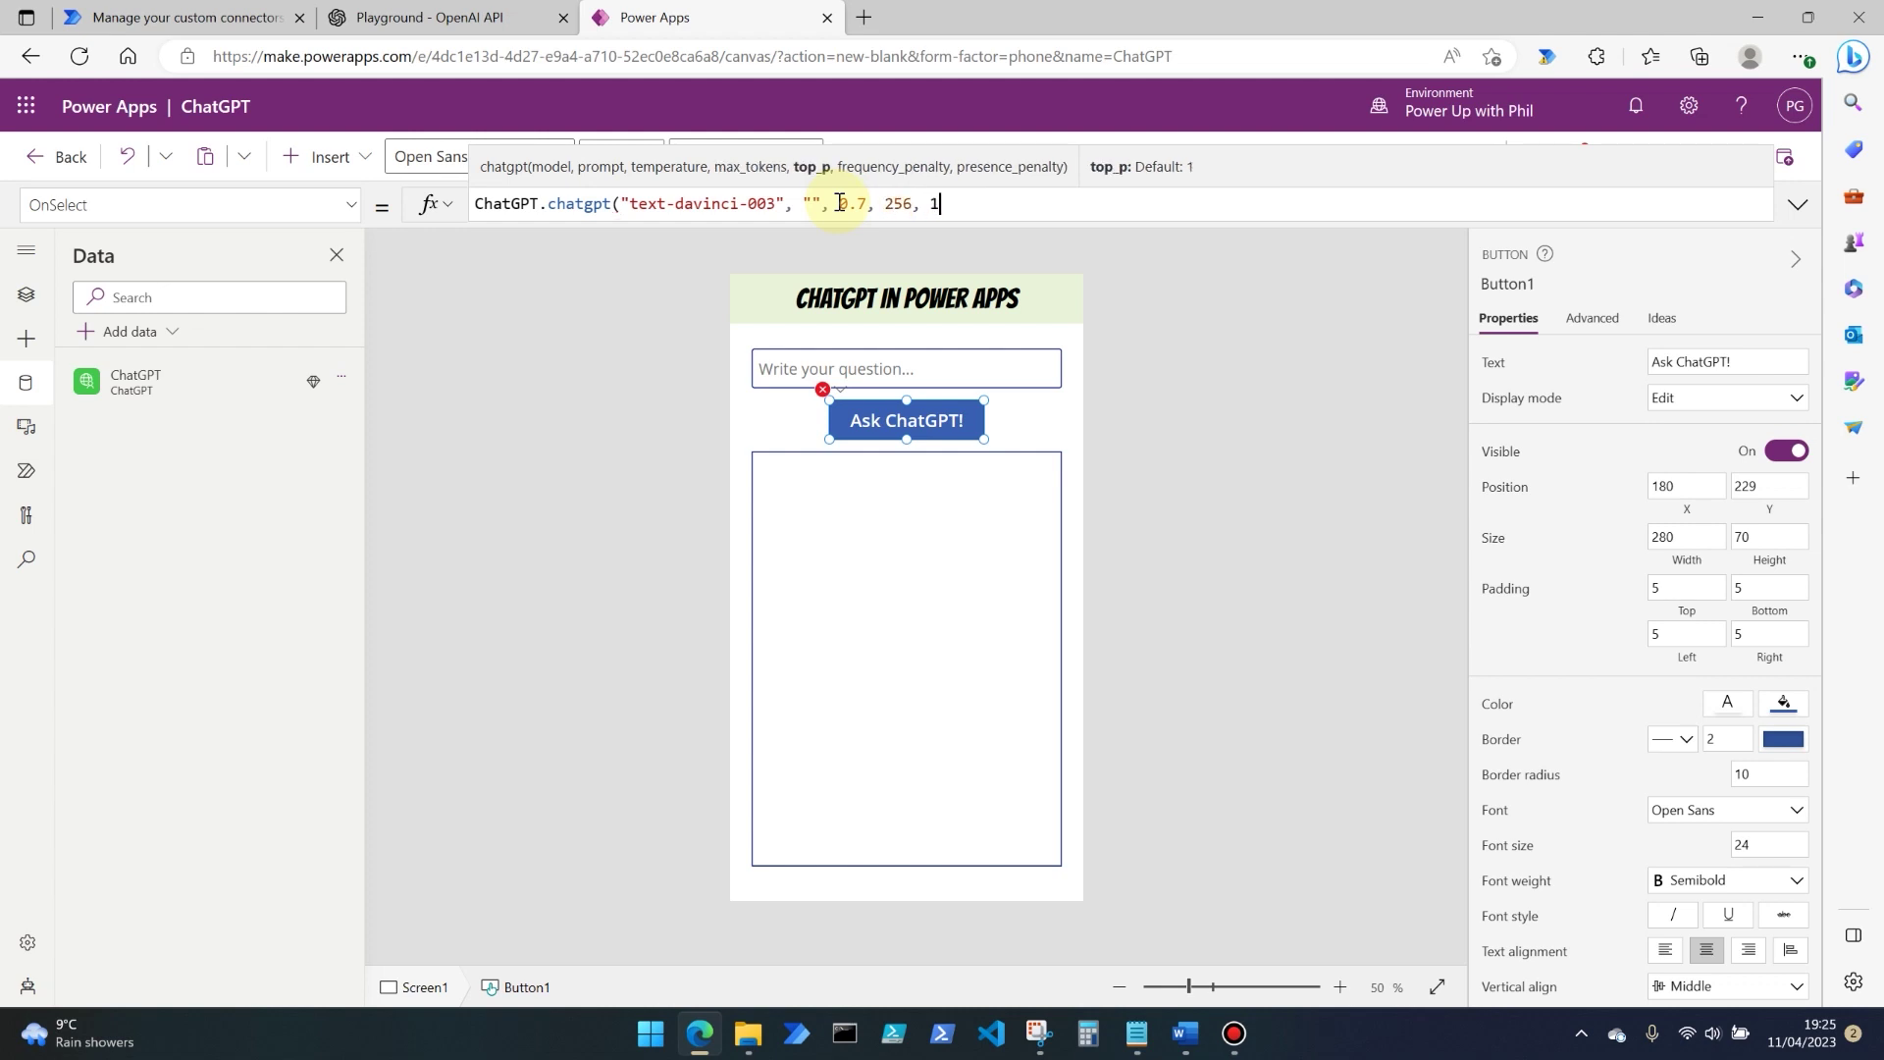
type(", ")
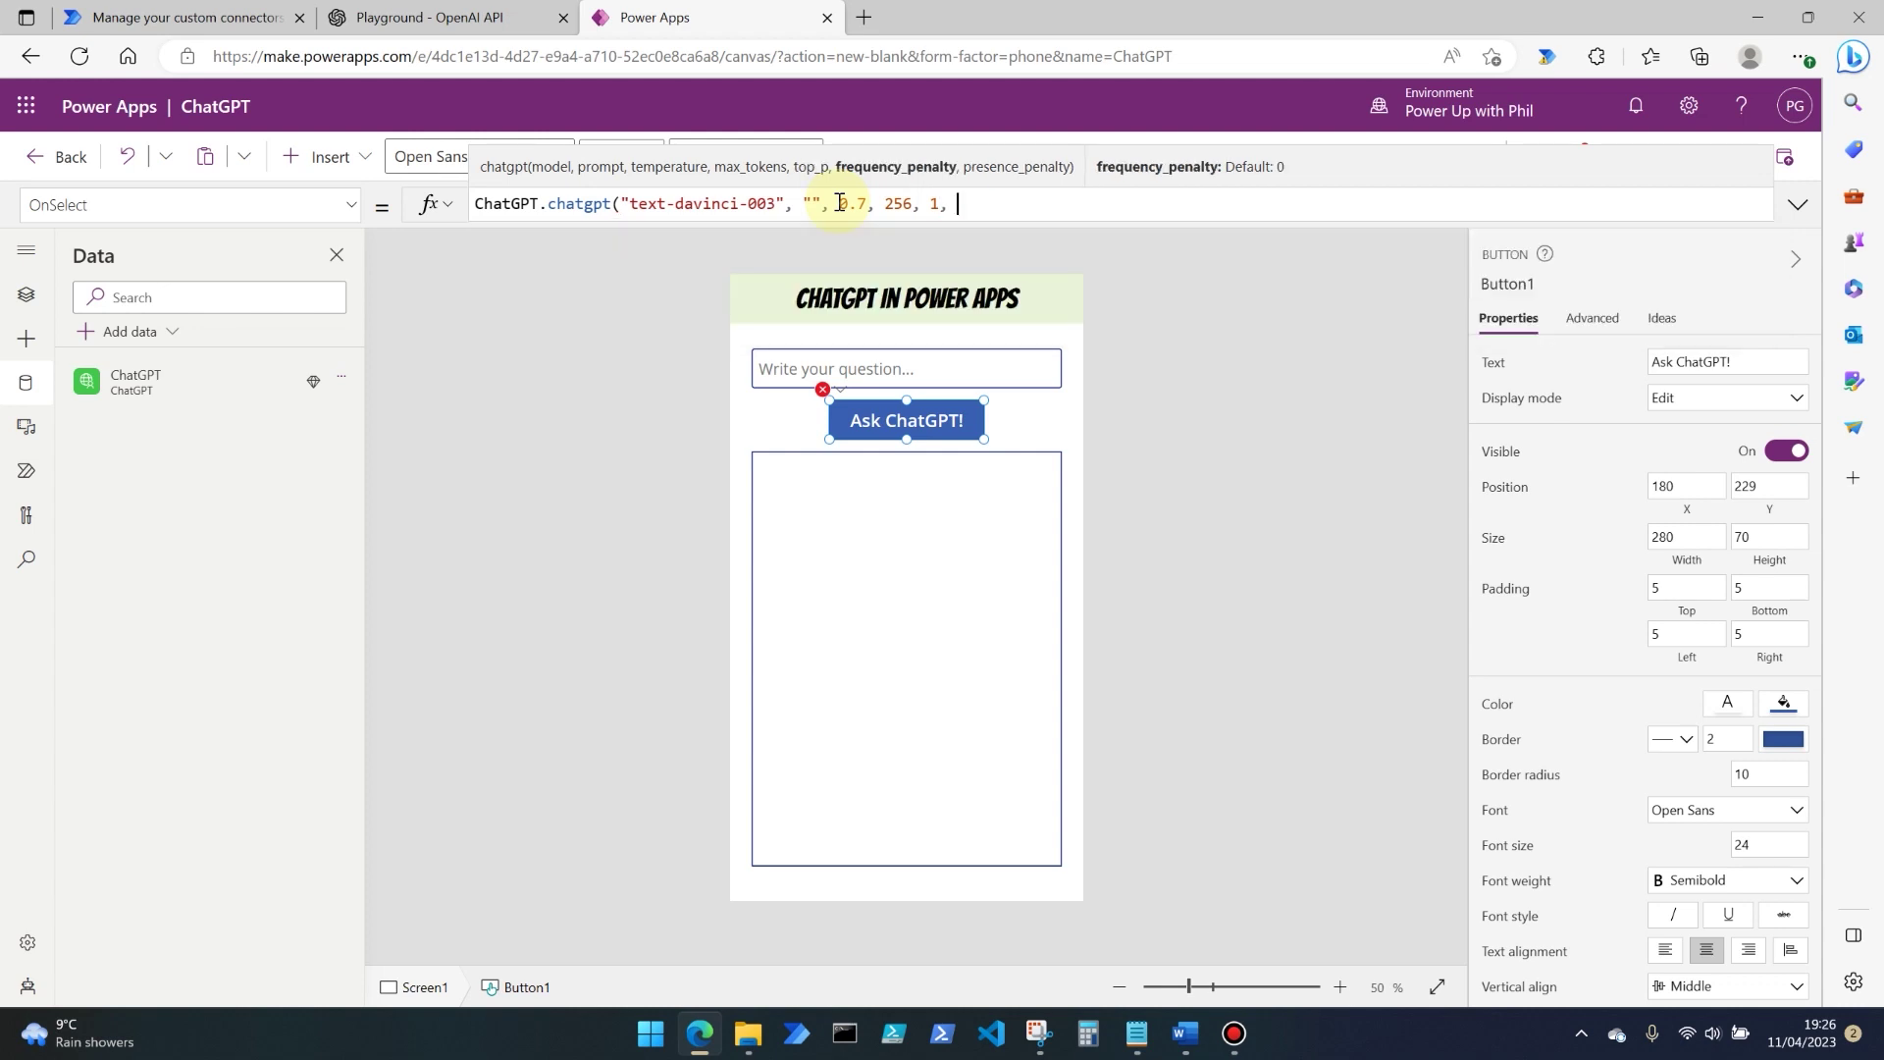
type("0, ")
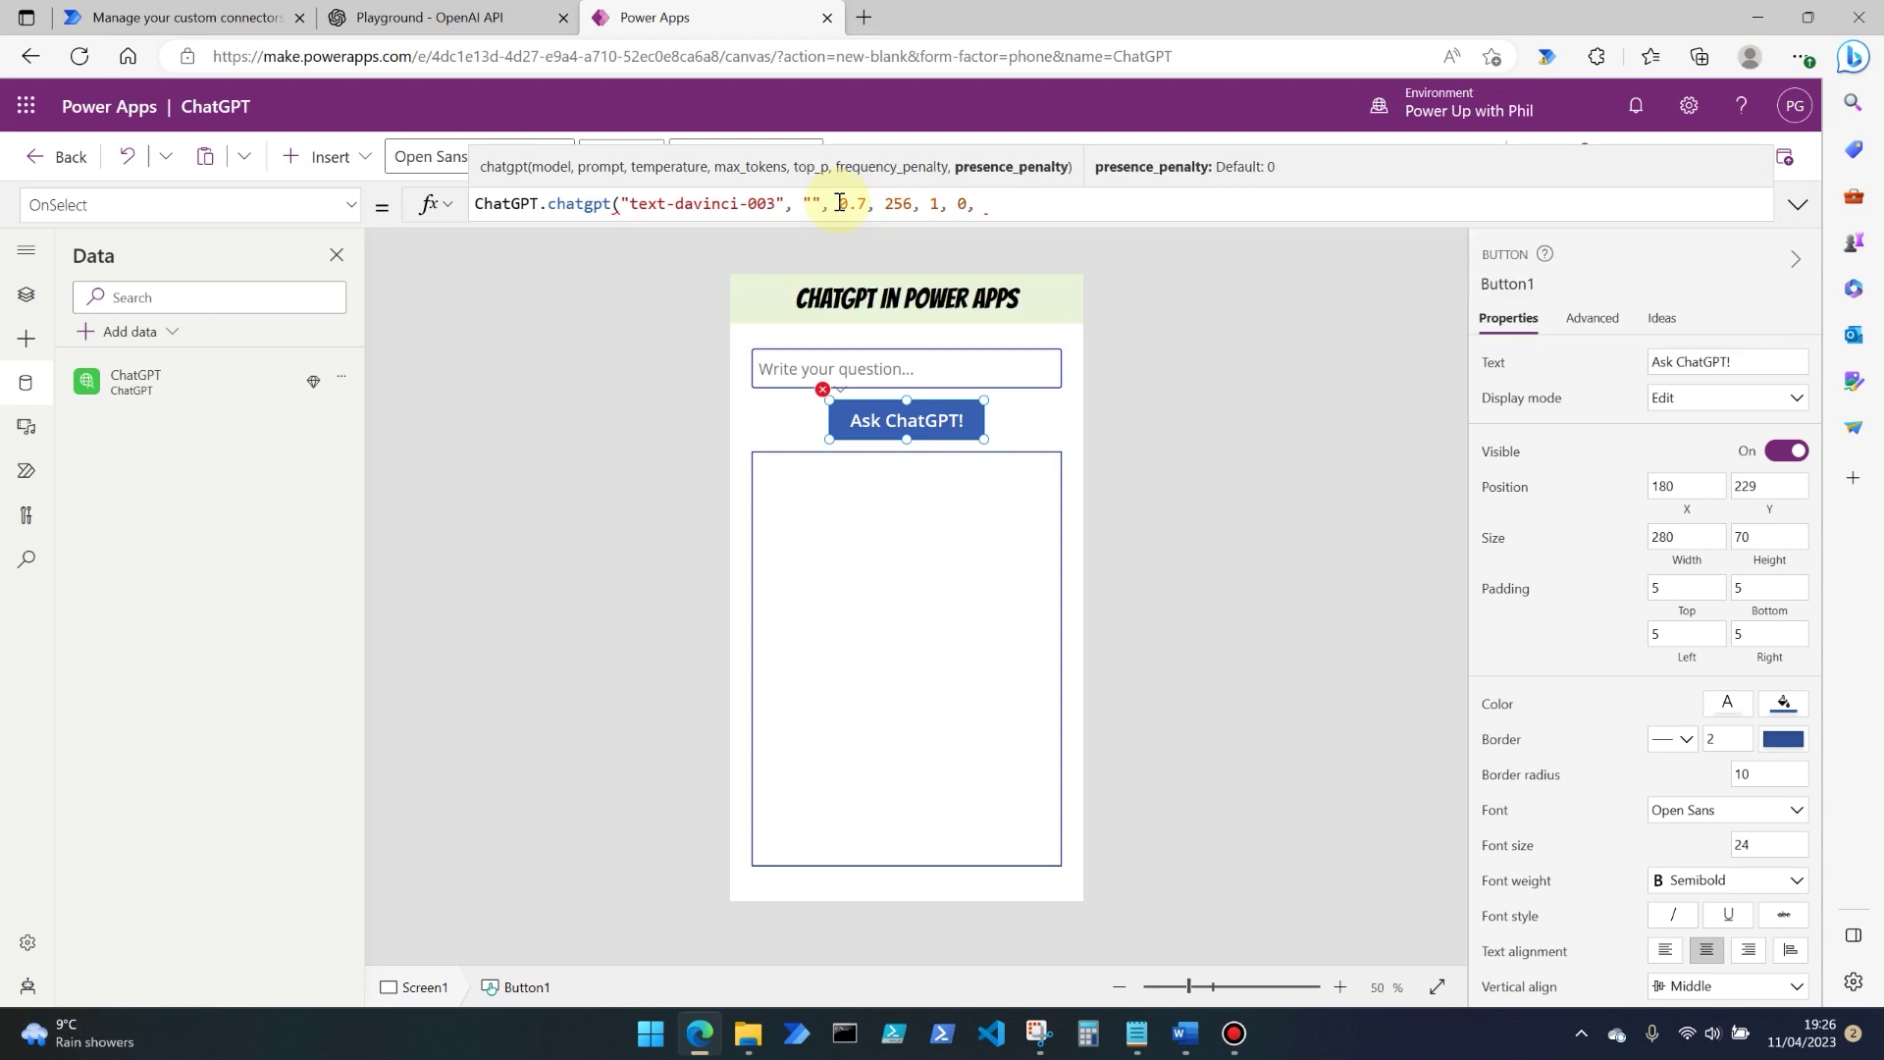
type("0)")
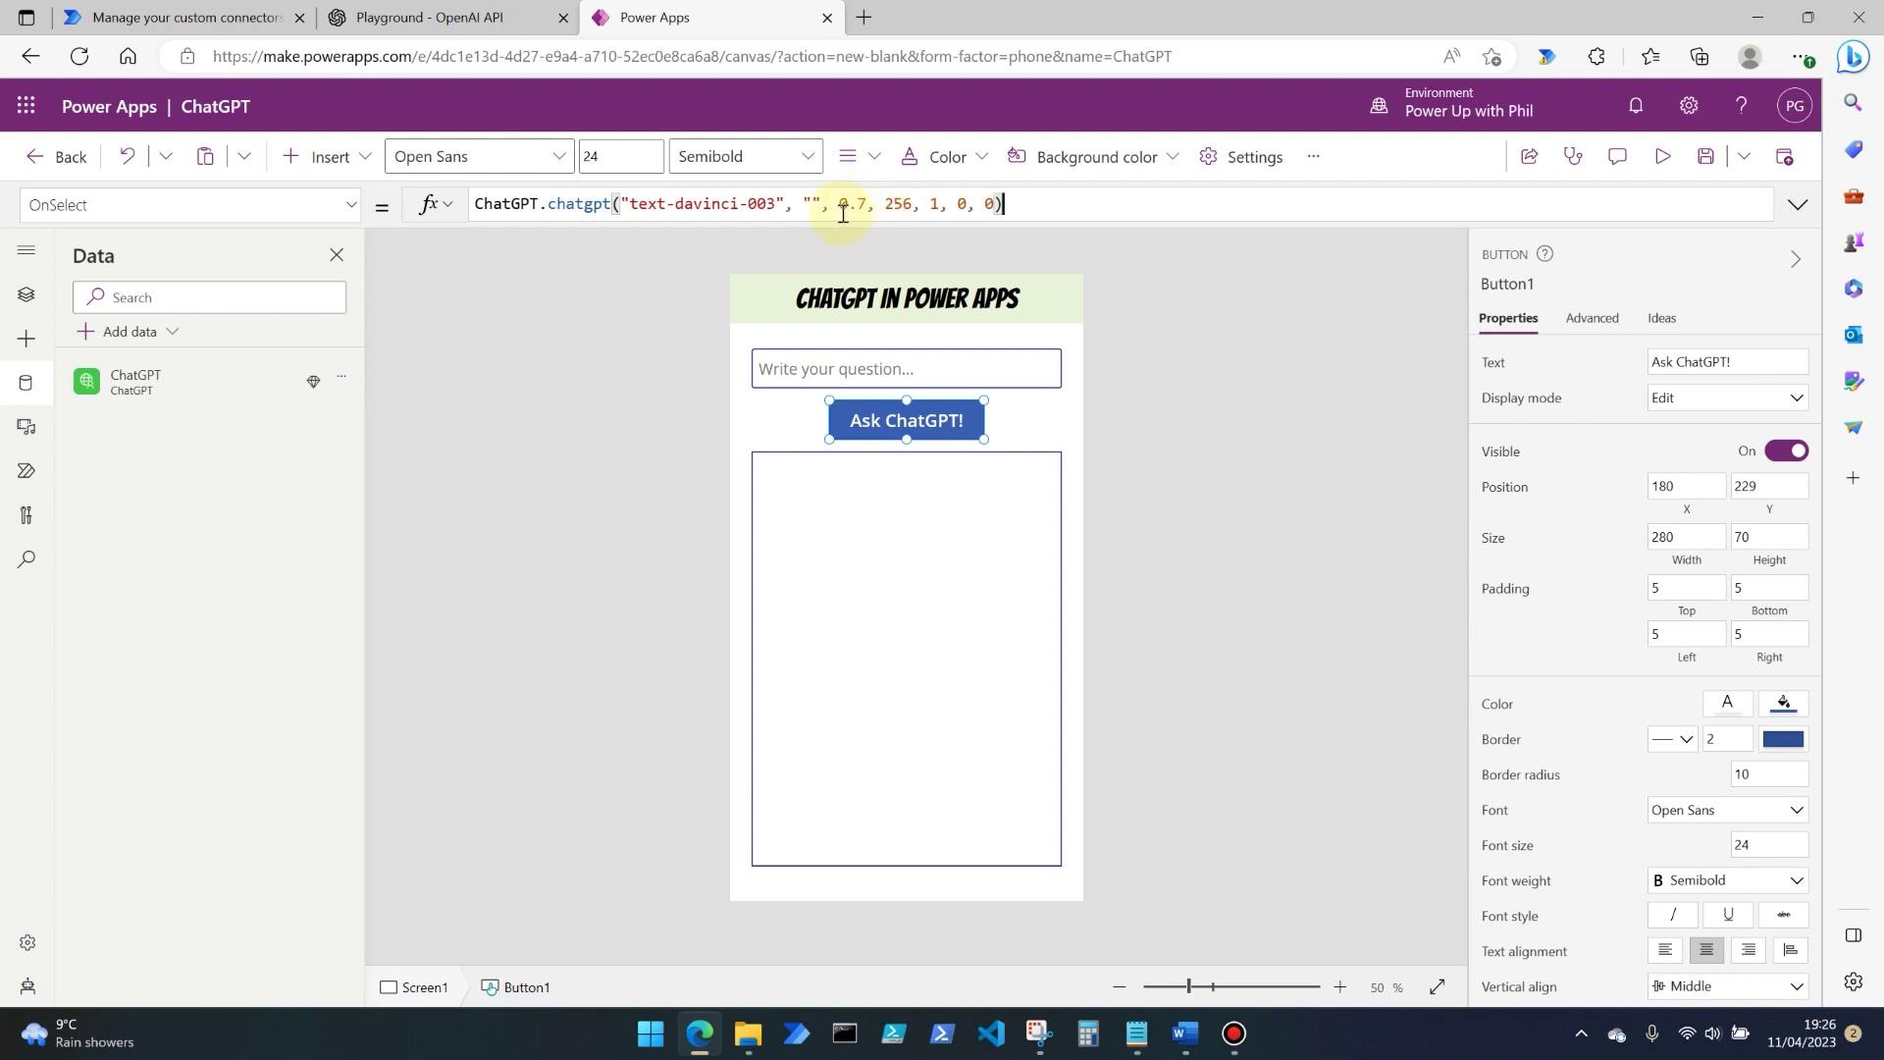
Step: Replace the empty prompt in the button's OnSelect formula with TextInput1.Text
left_click(841, 368)
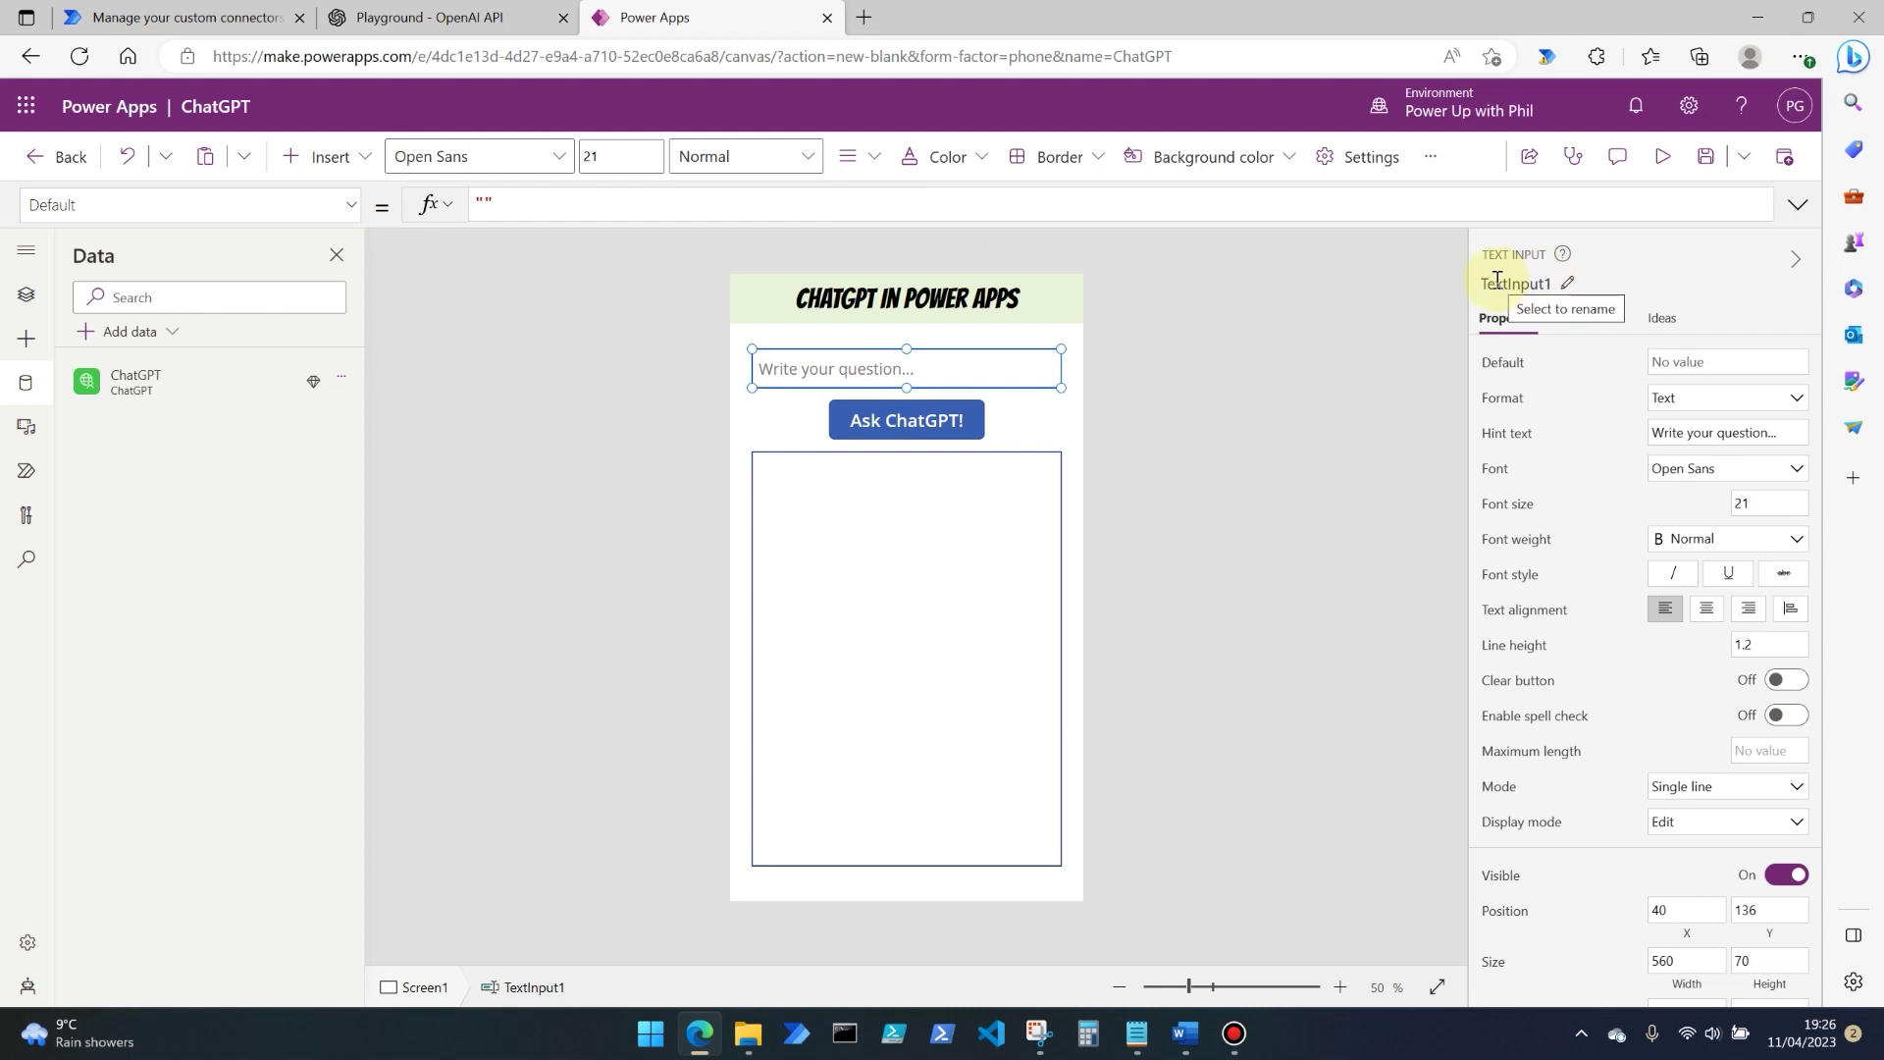
left_click(957, 420)
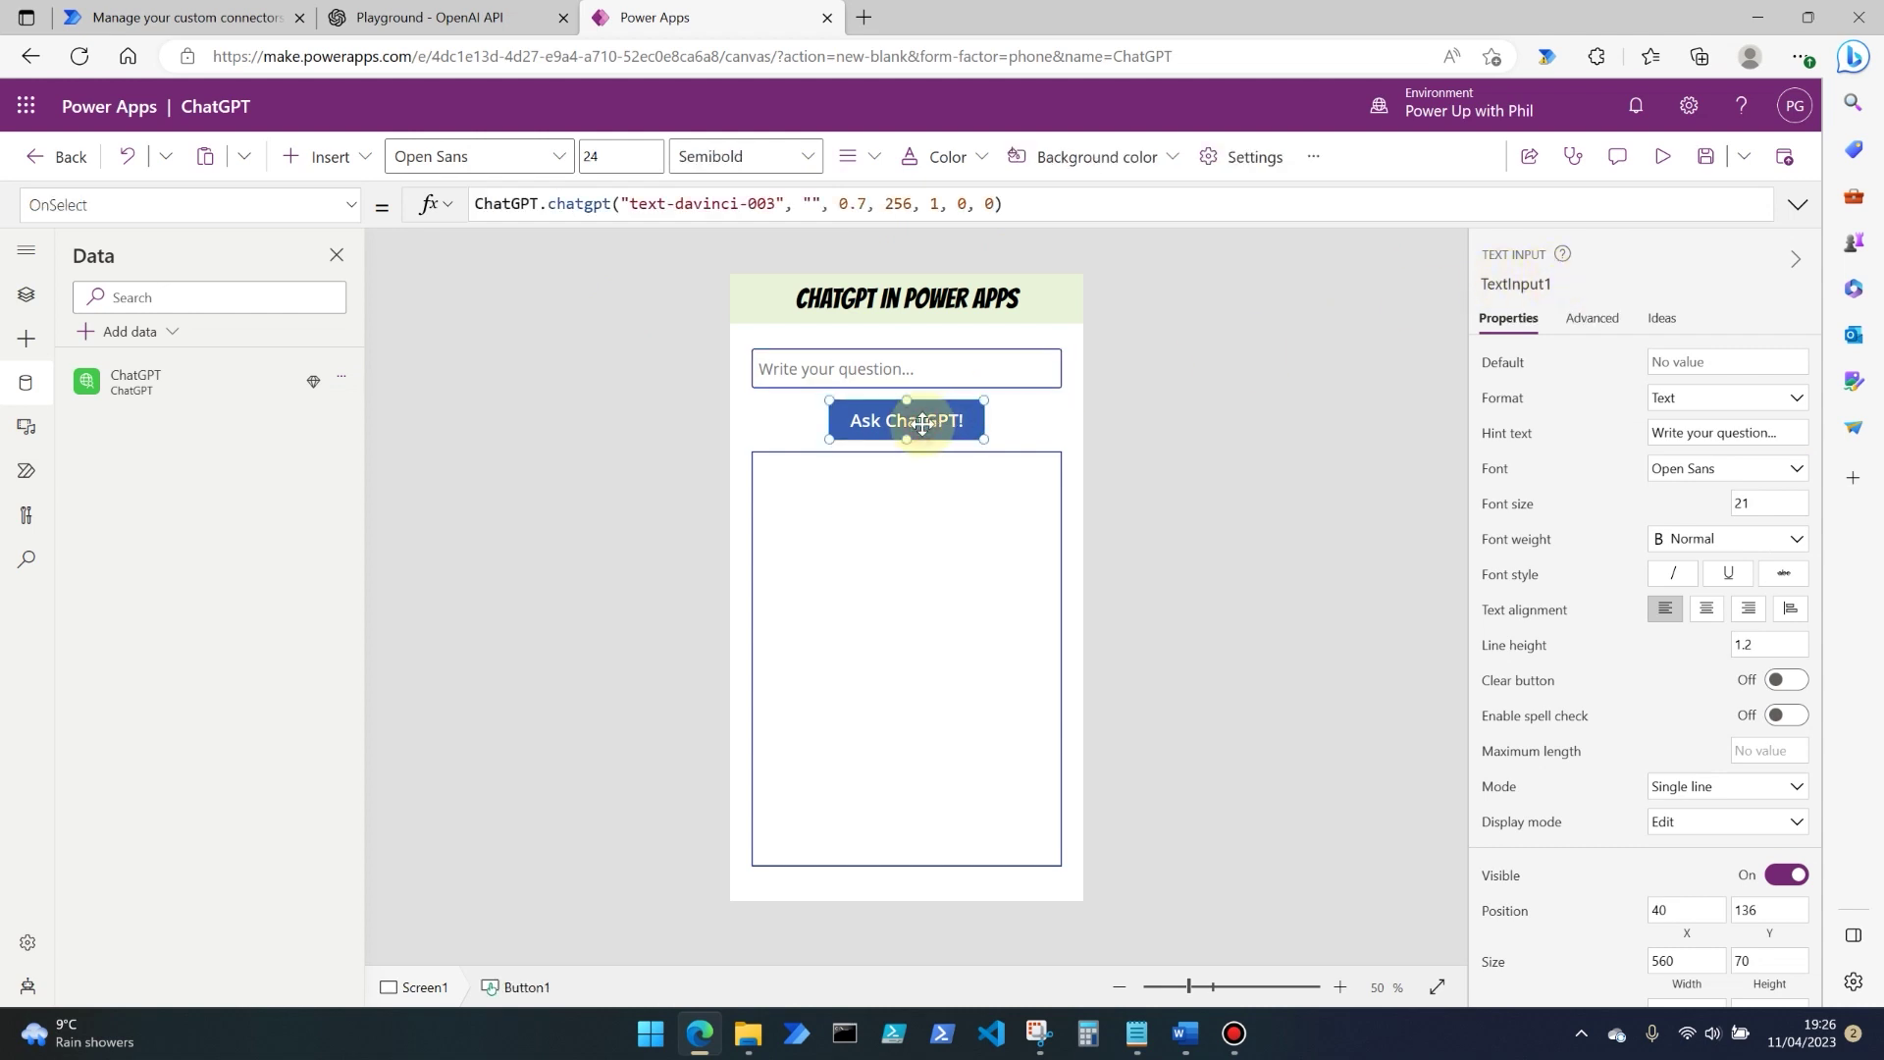
left_click(817, 203)
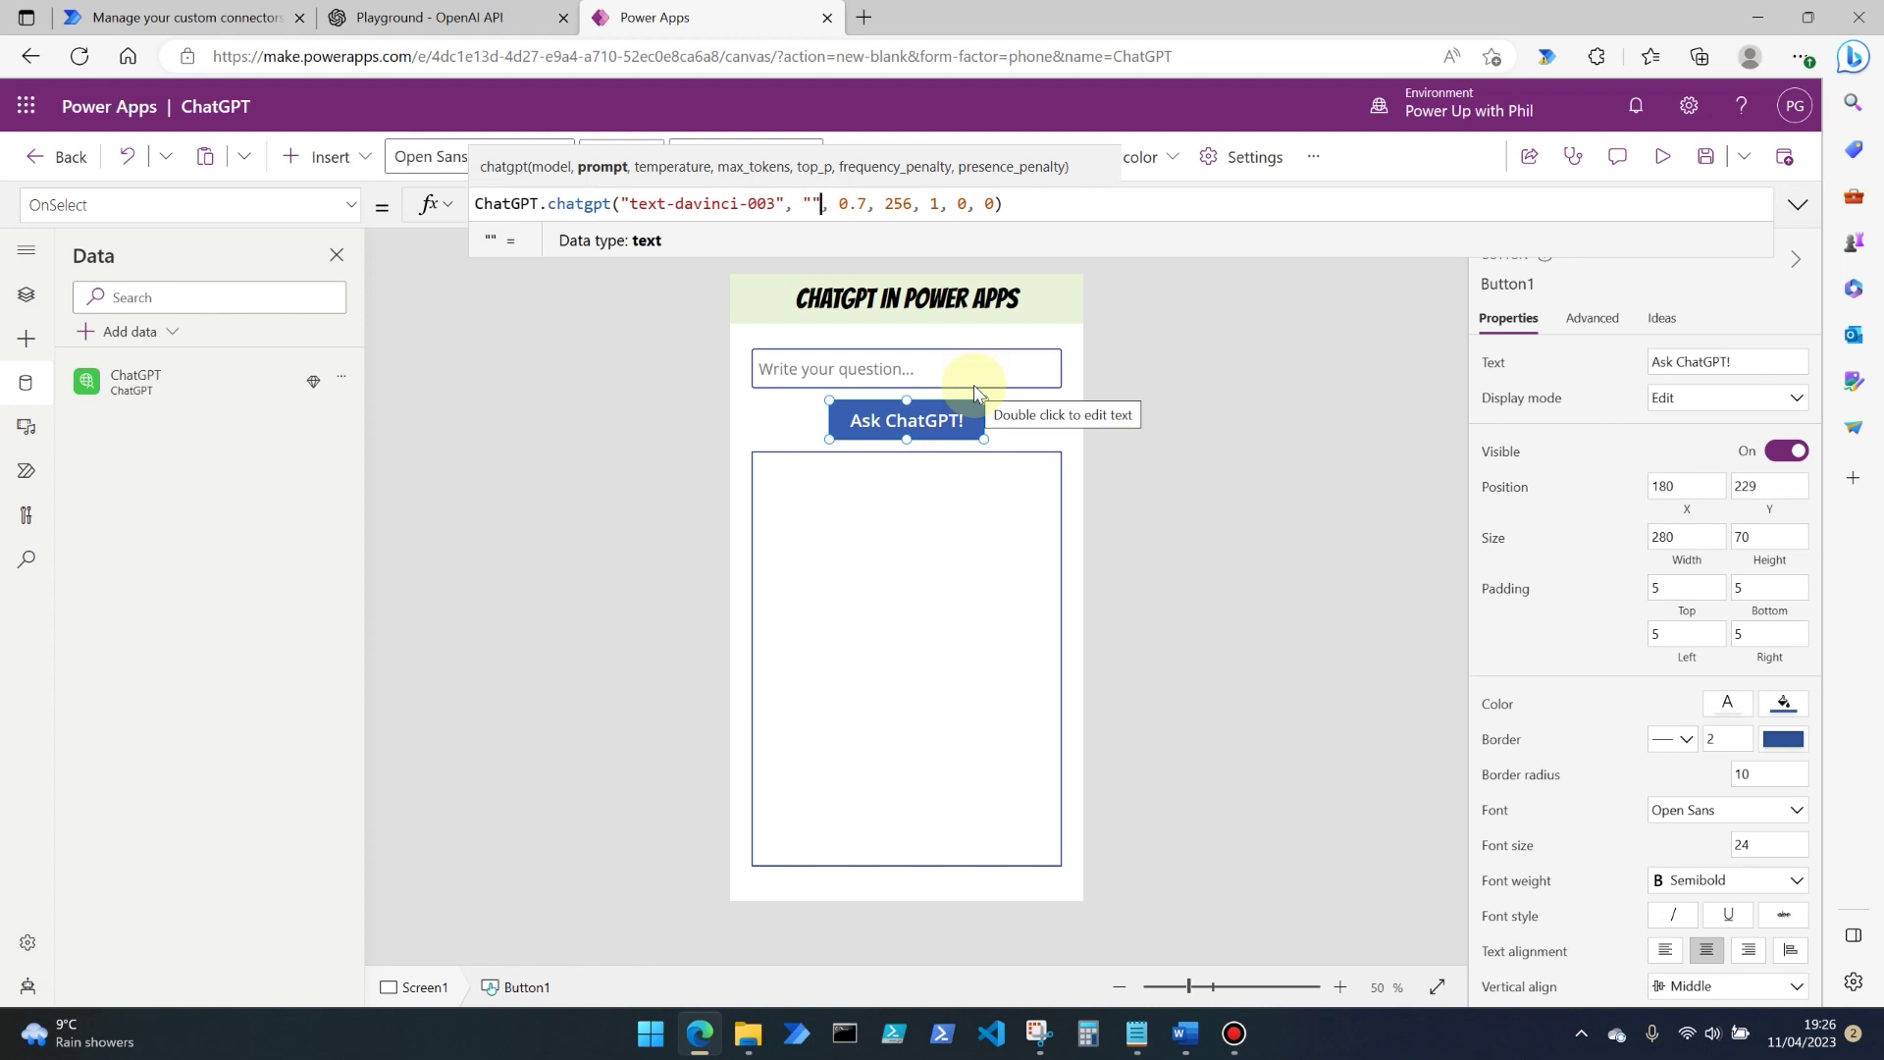
key("BackSpace")
key("Delete")
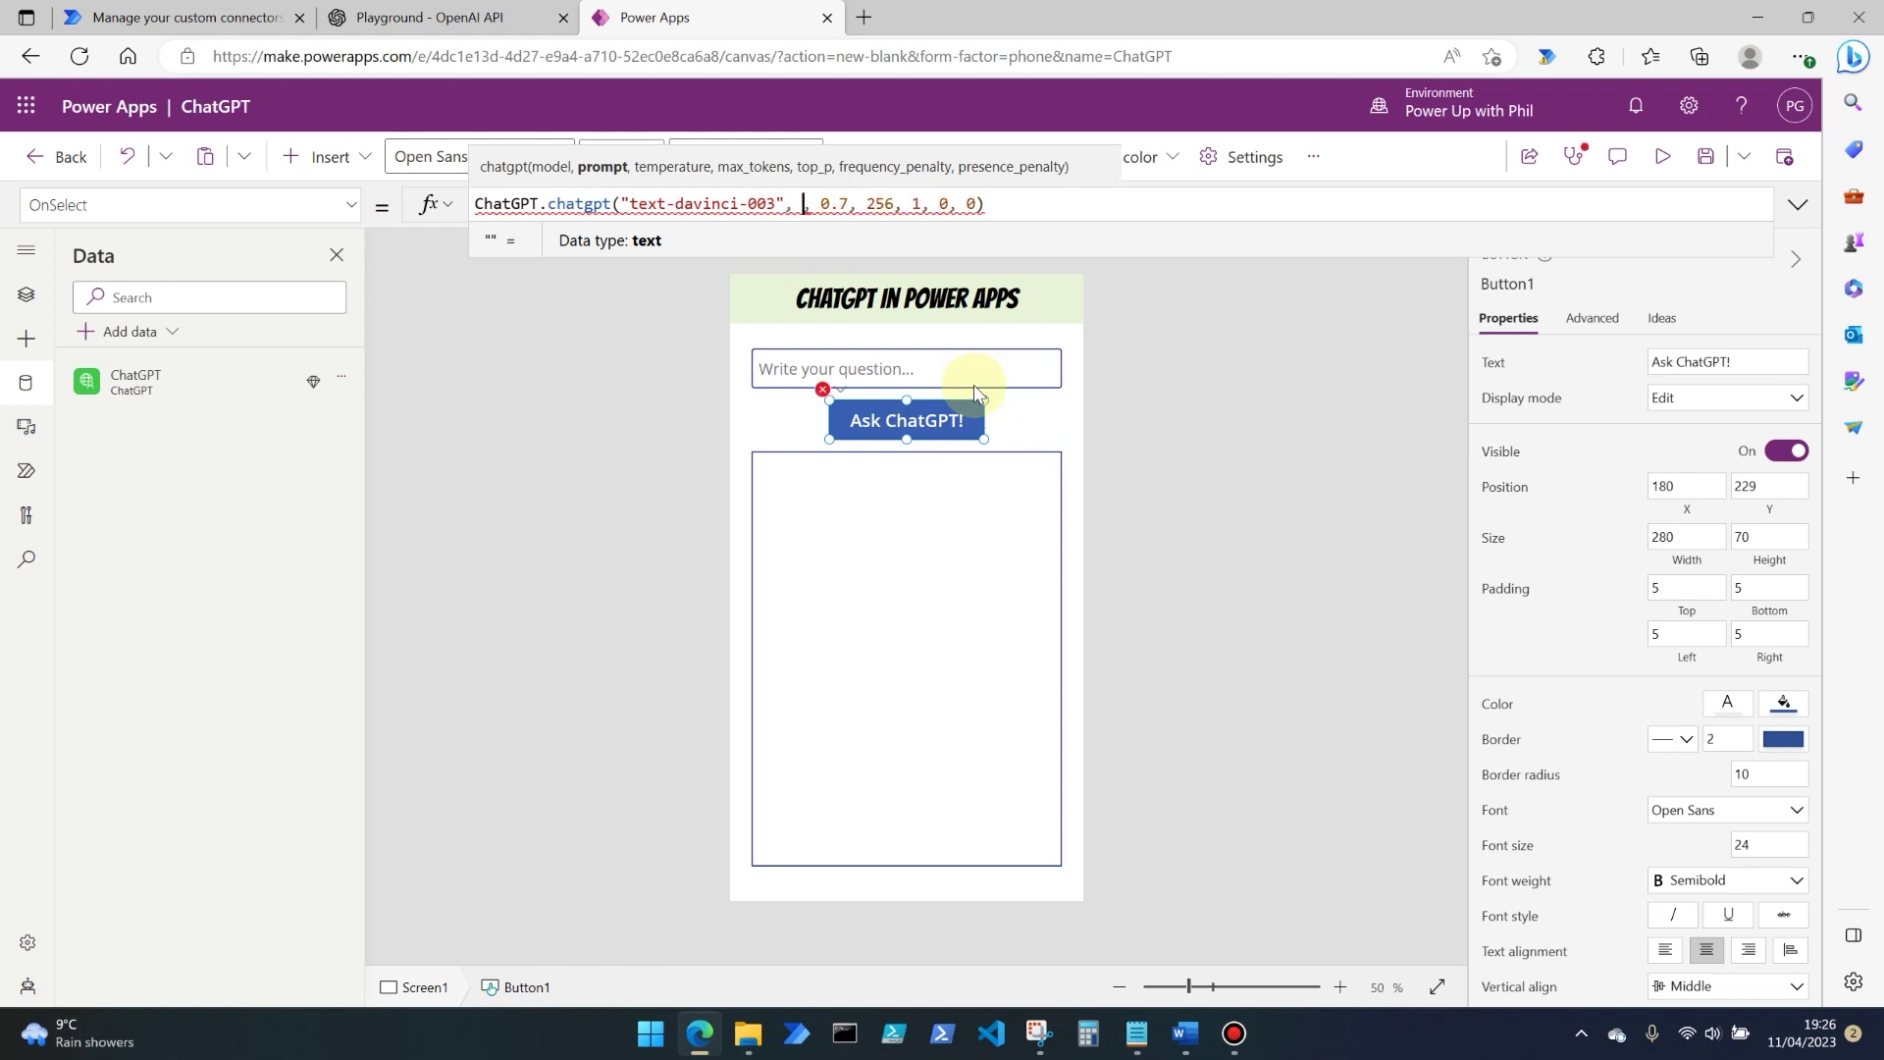
type("TextInput1")
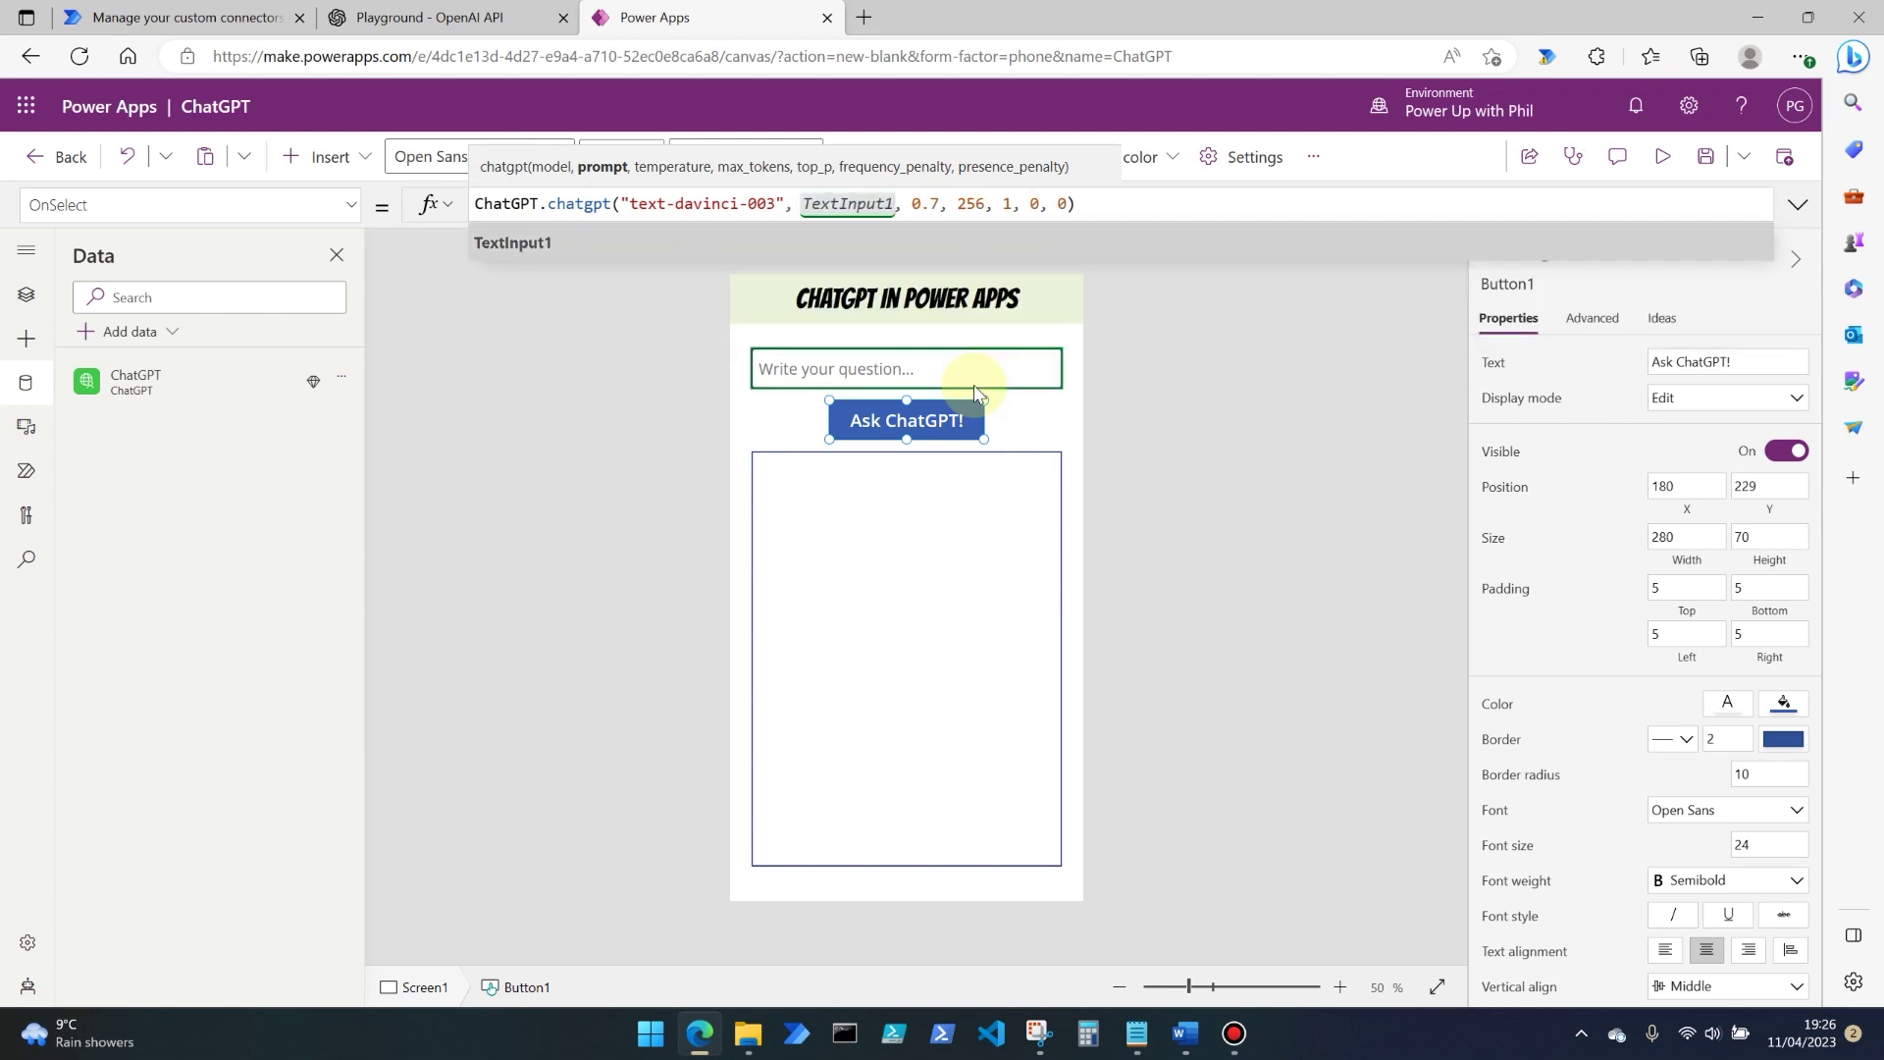
type(".")
key("Tab")
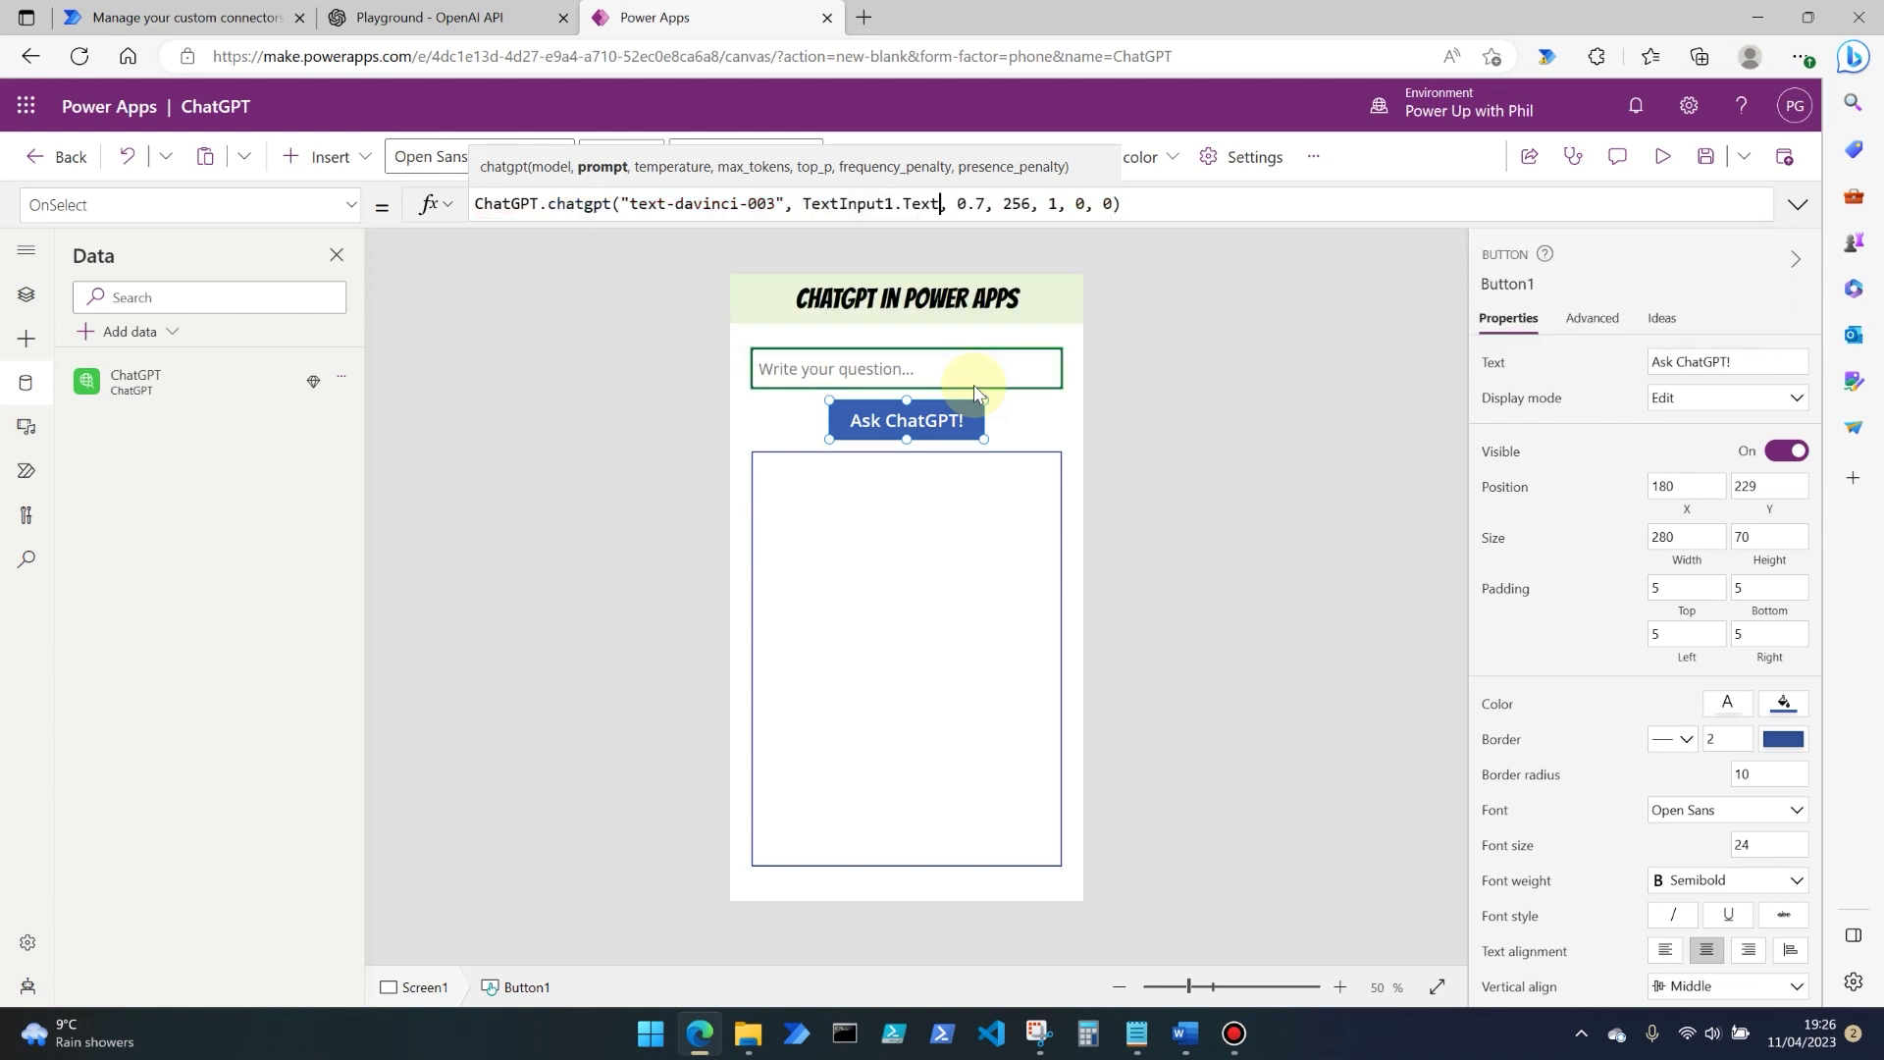
left_click(1144, 386)
left_click(855, 535)
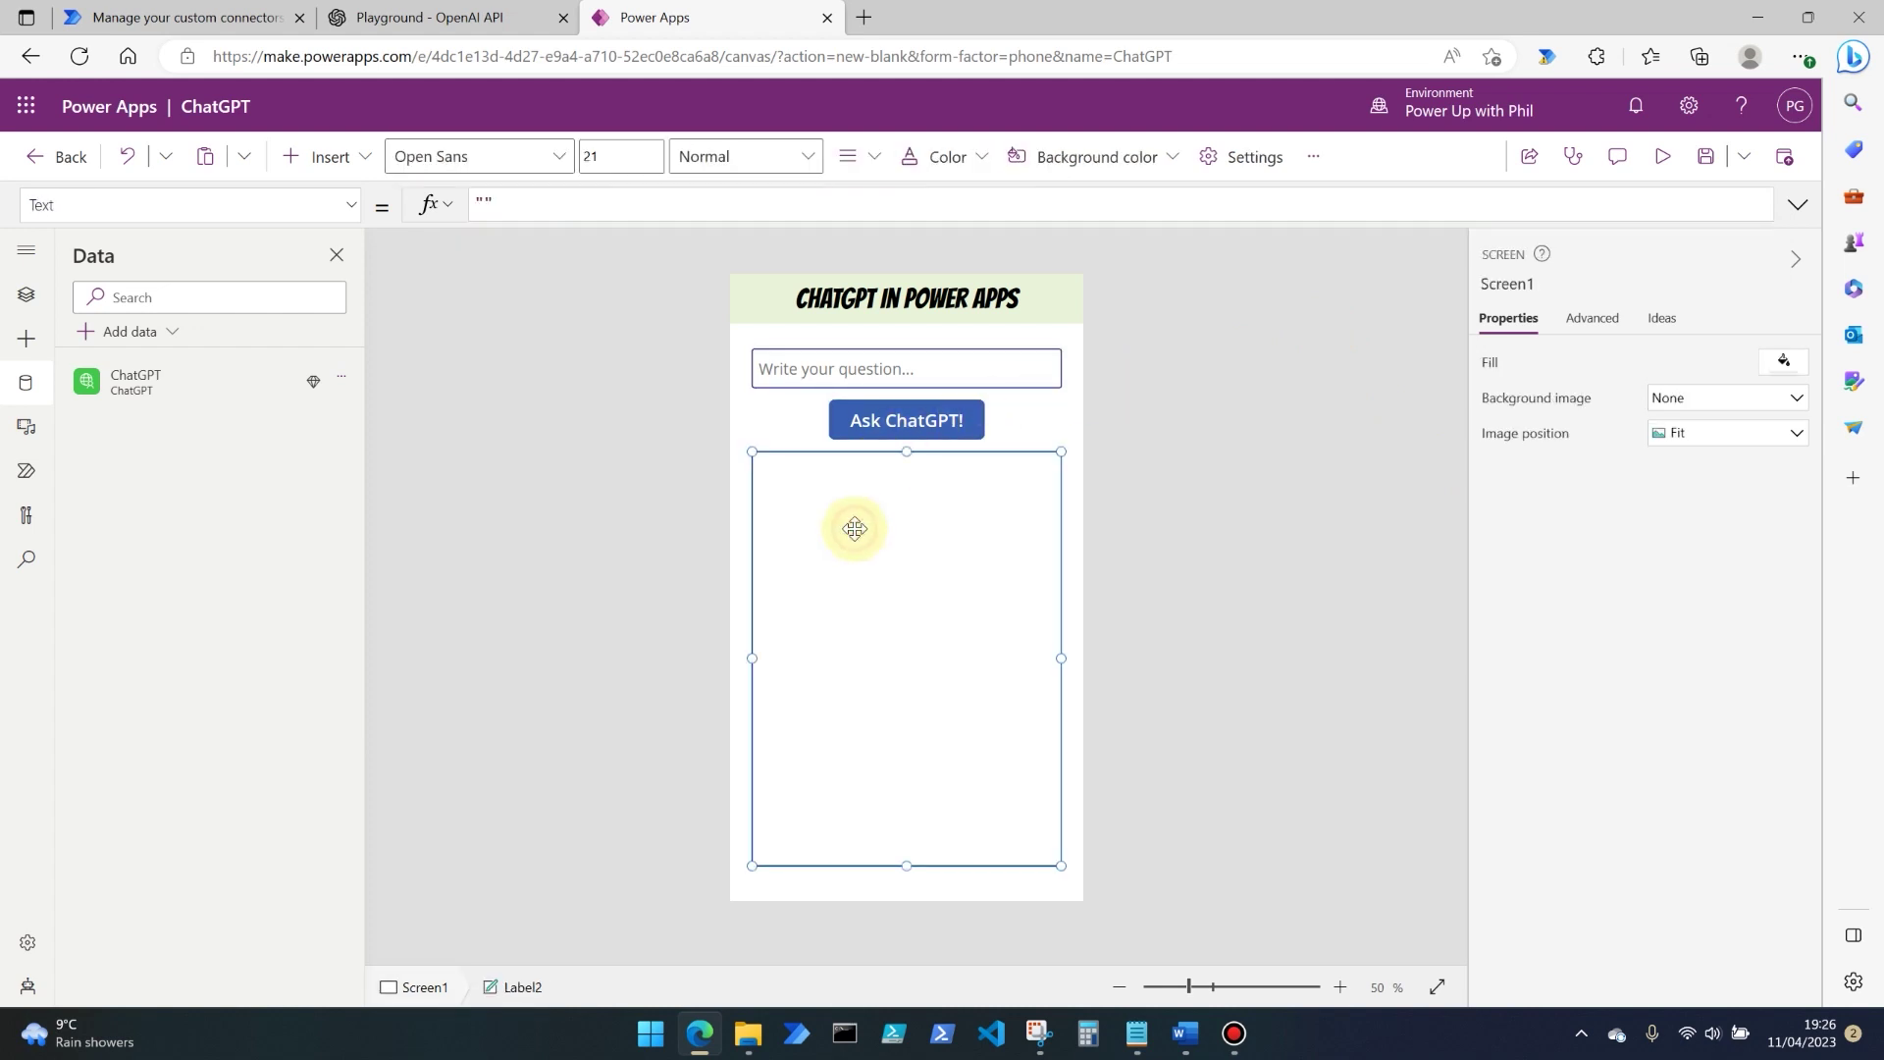
left_click(353, 221)
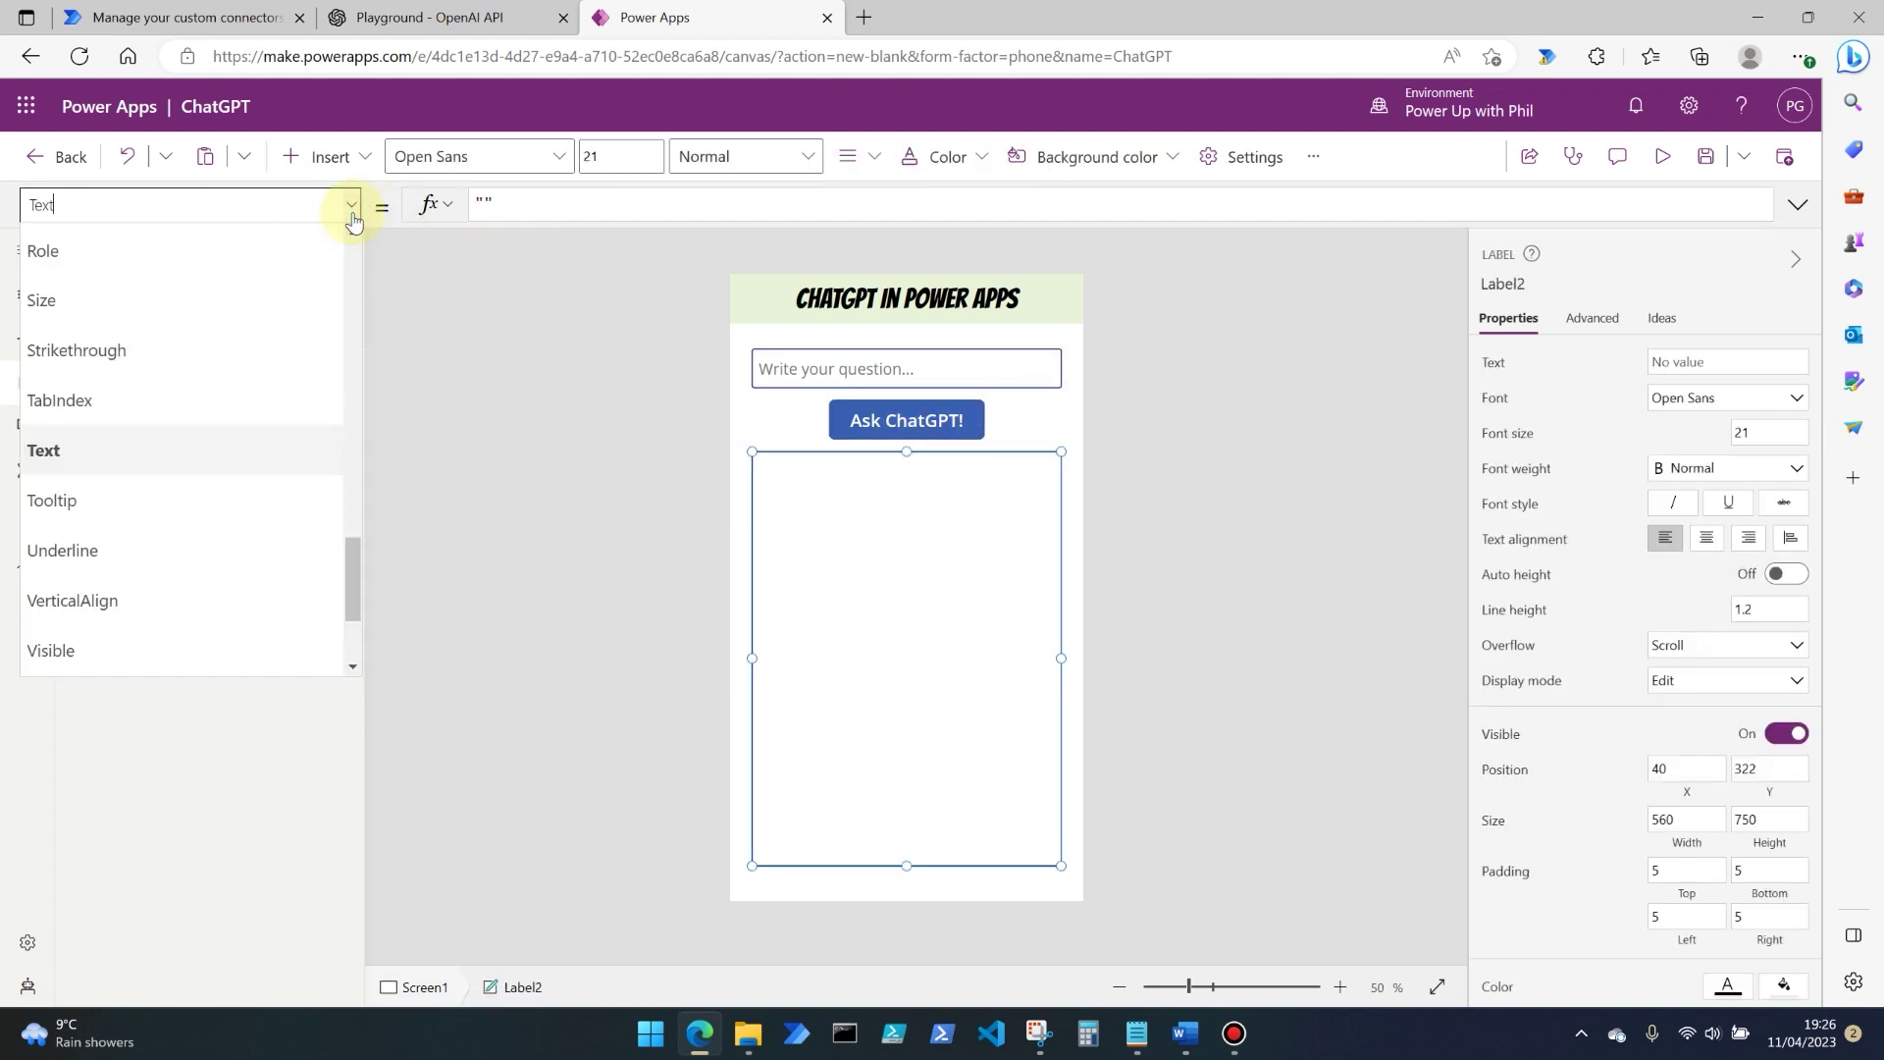
mouse_move(351, 562)
left_mouse_down()
mouse_move(356, 380)
mouse_move(361, 551)
mouse_move(360, 511)
mouse_move(334, 533)
left_mouse_up()
left_click(309, 520)
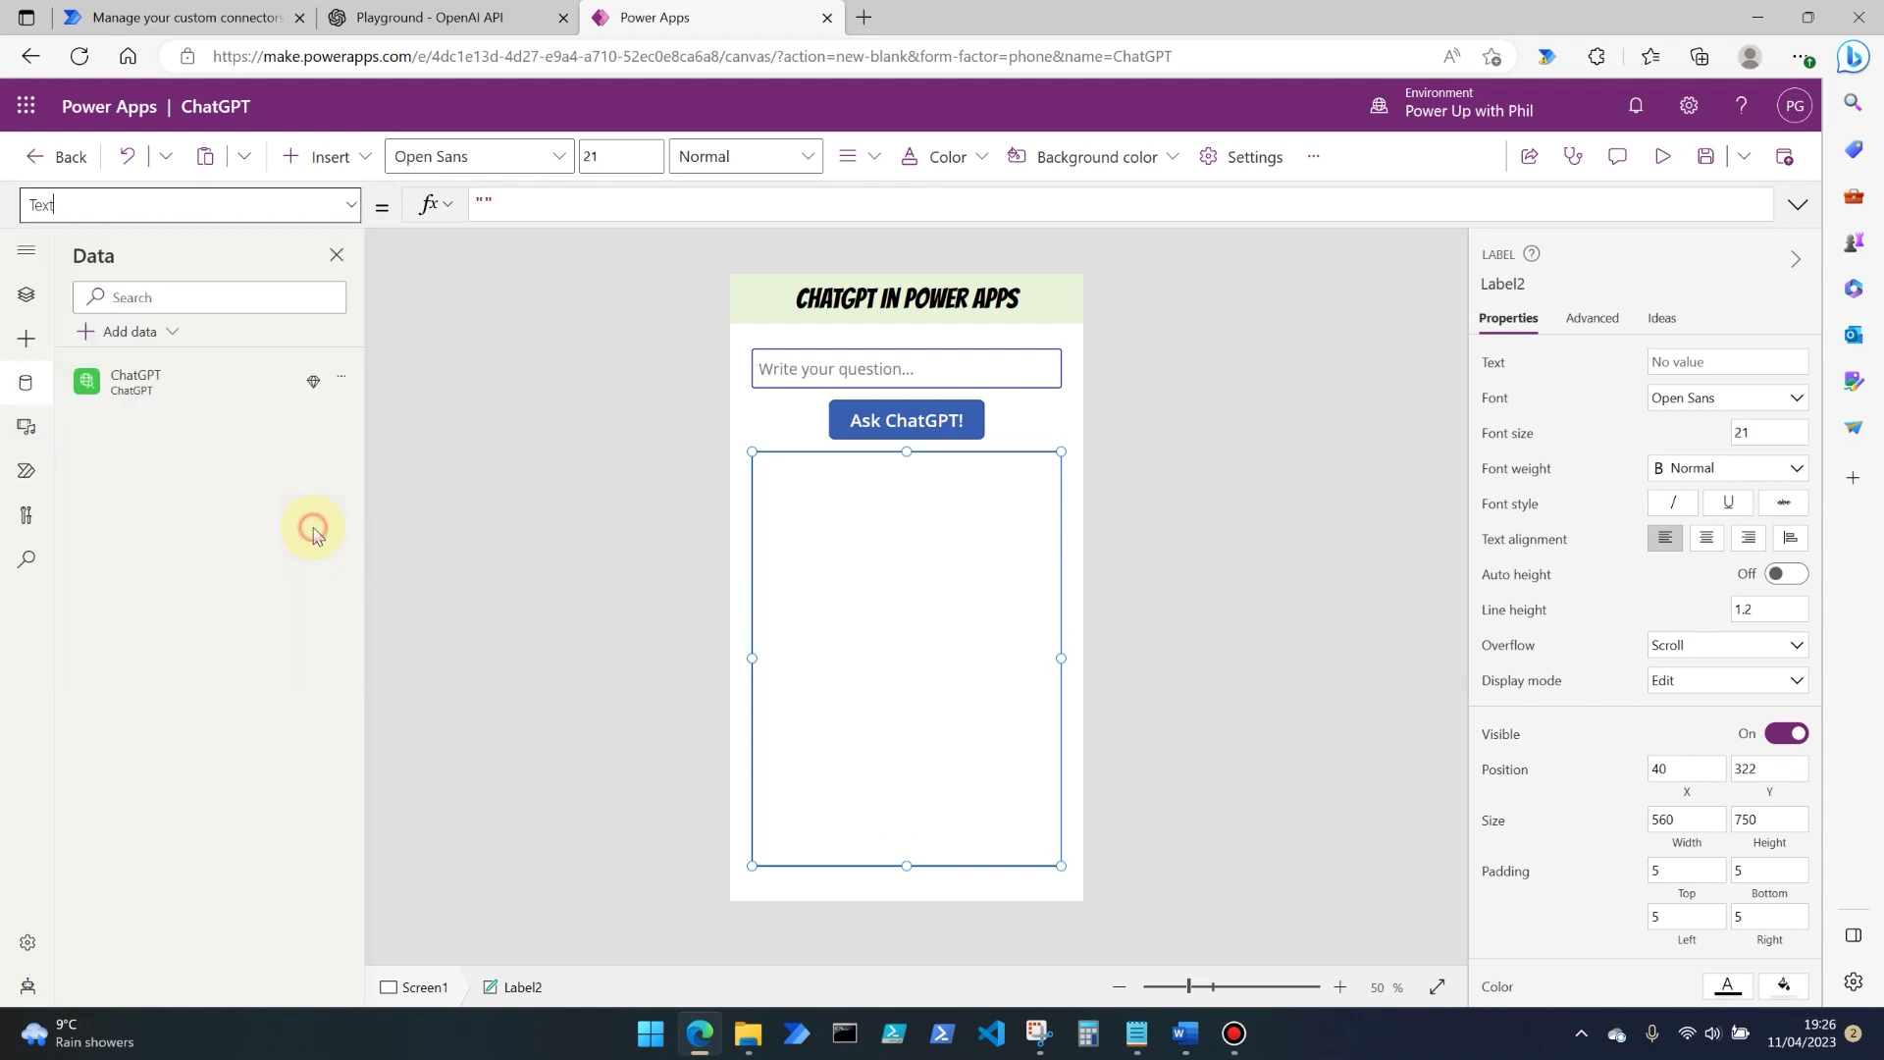
left_click(880, 567)
mouse_move(147, 393)
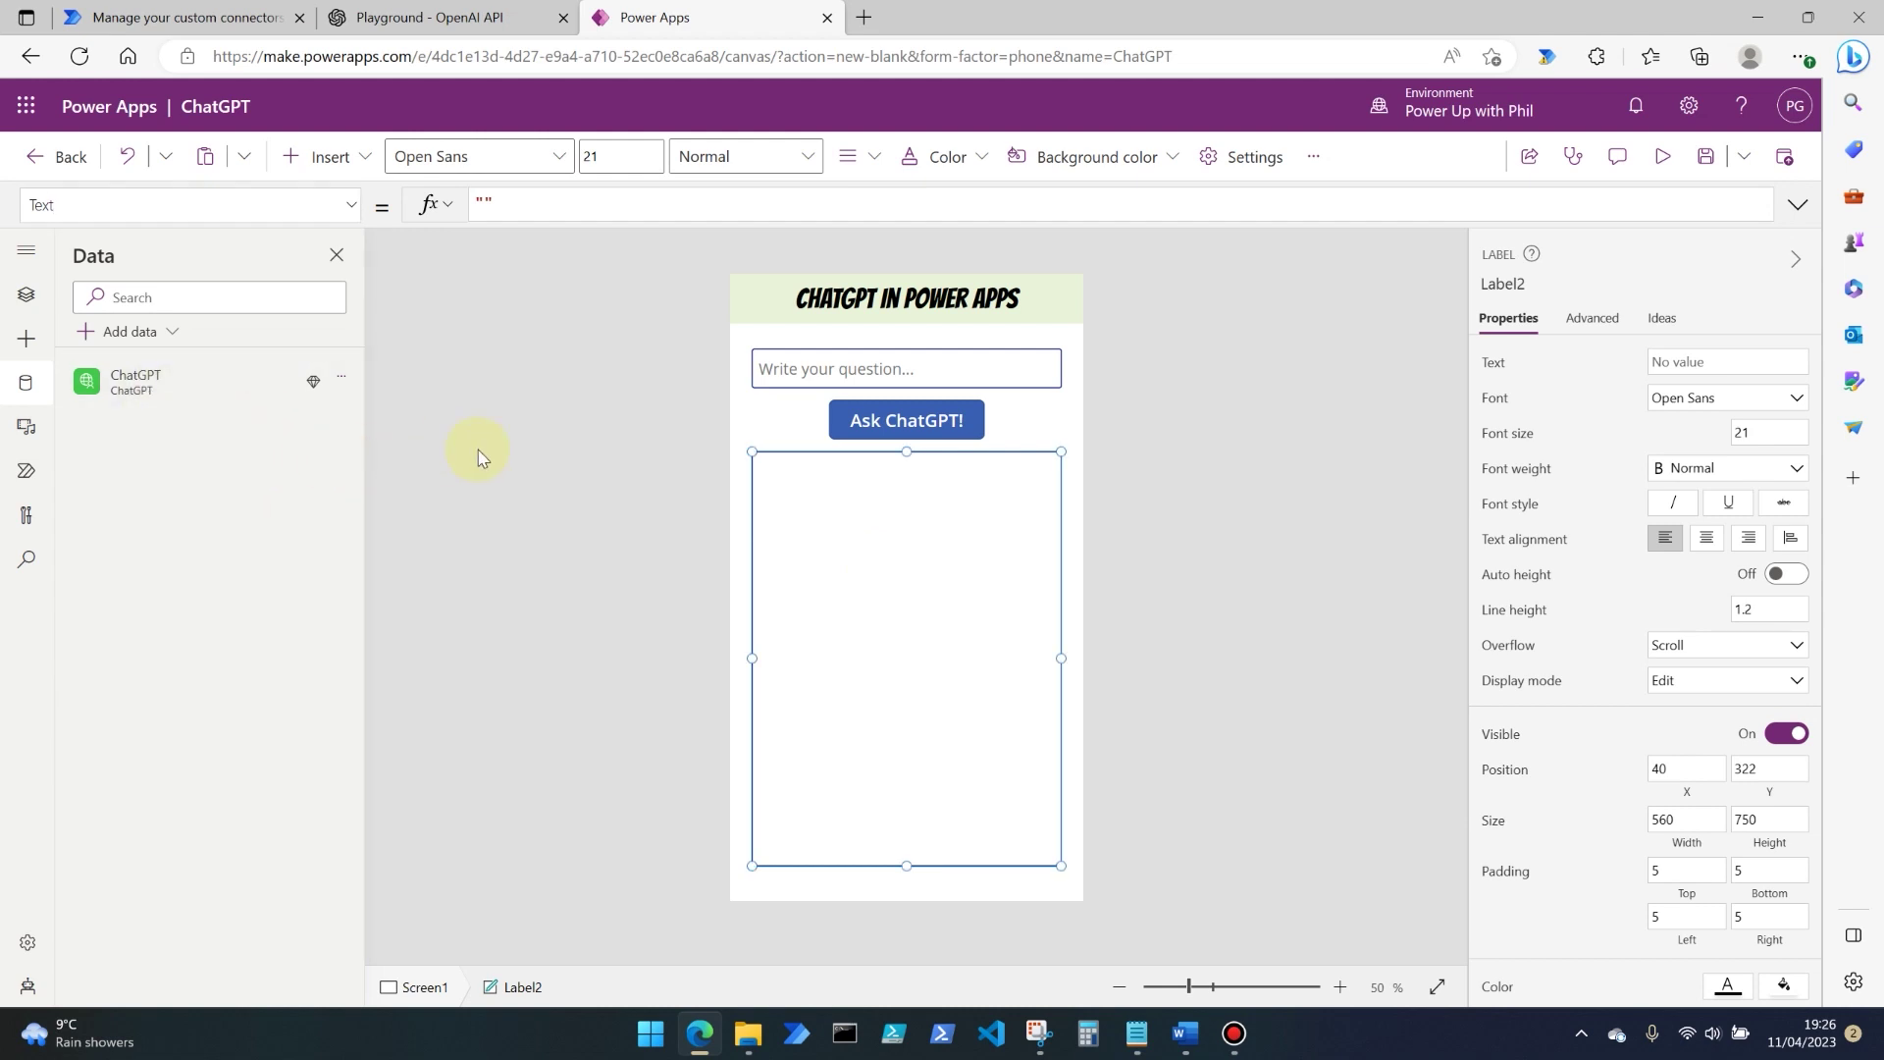
left_click(516, 404)
left_click(233, 10)
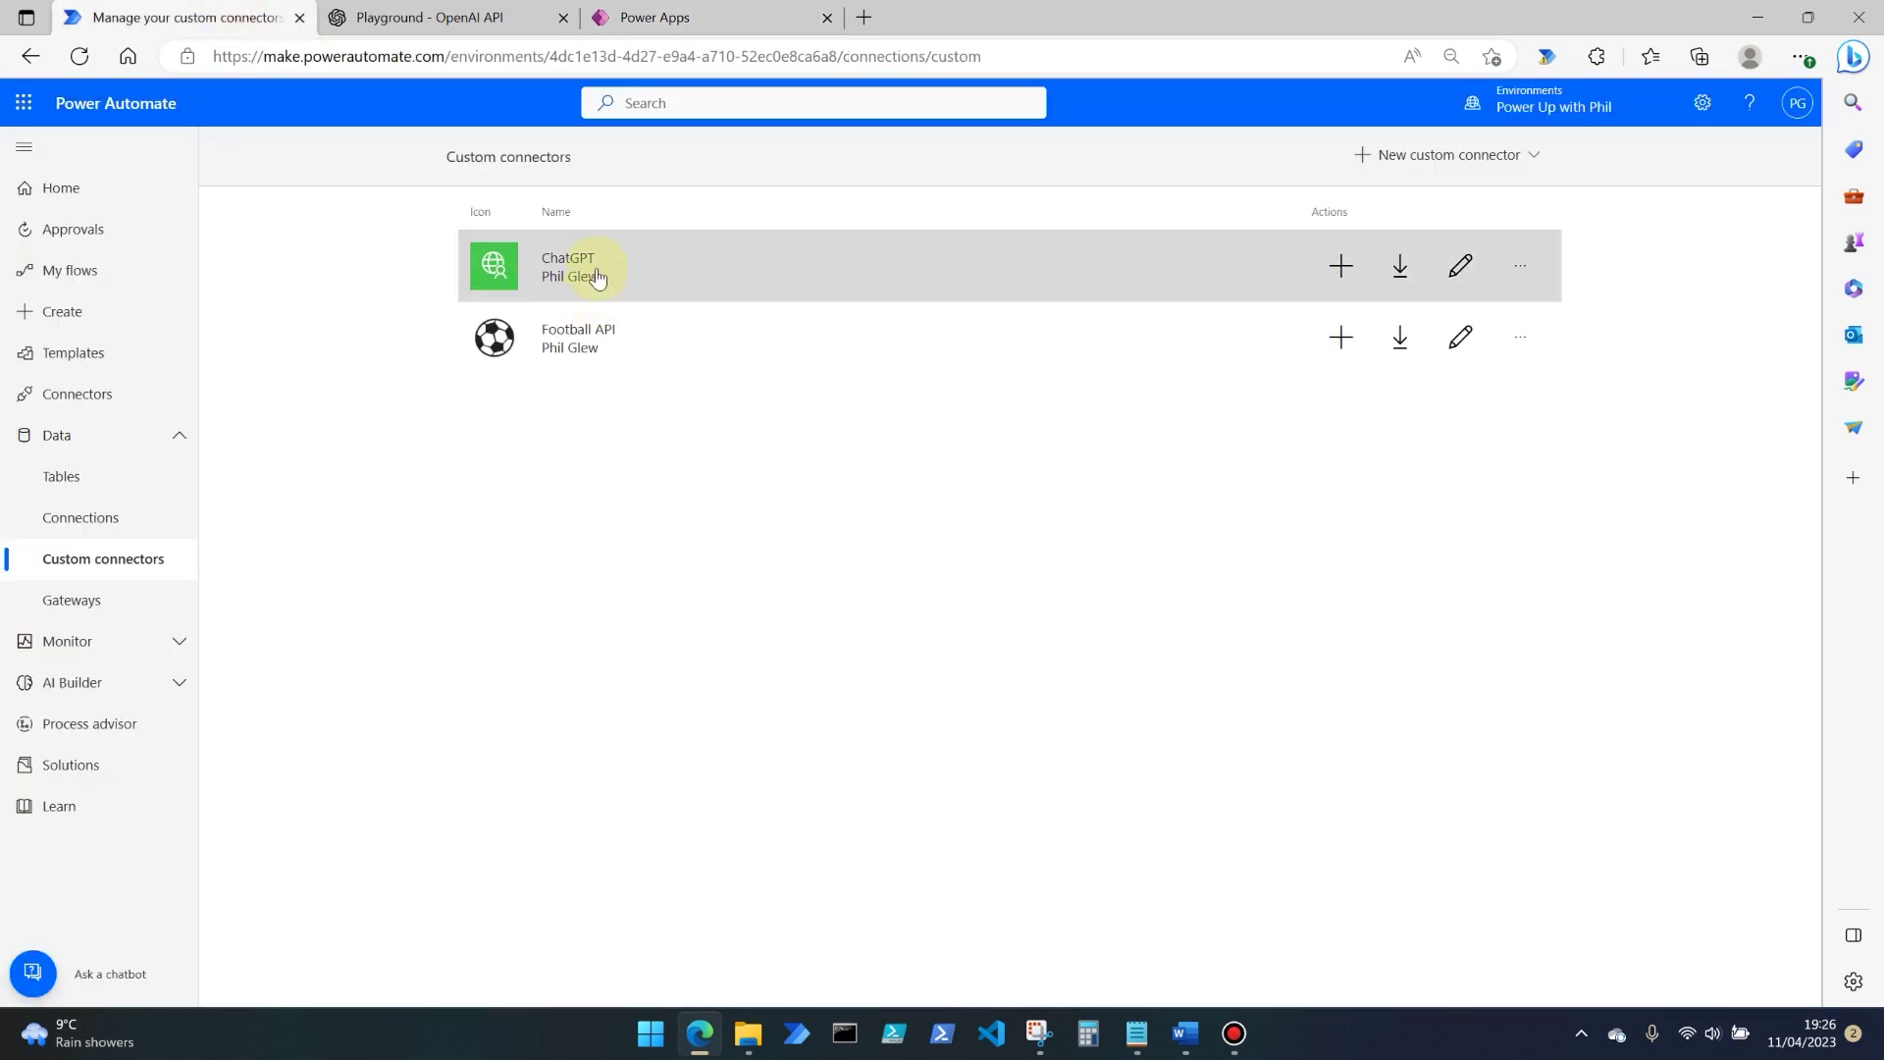
left_click(653, 17)
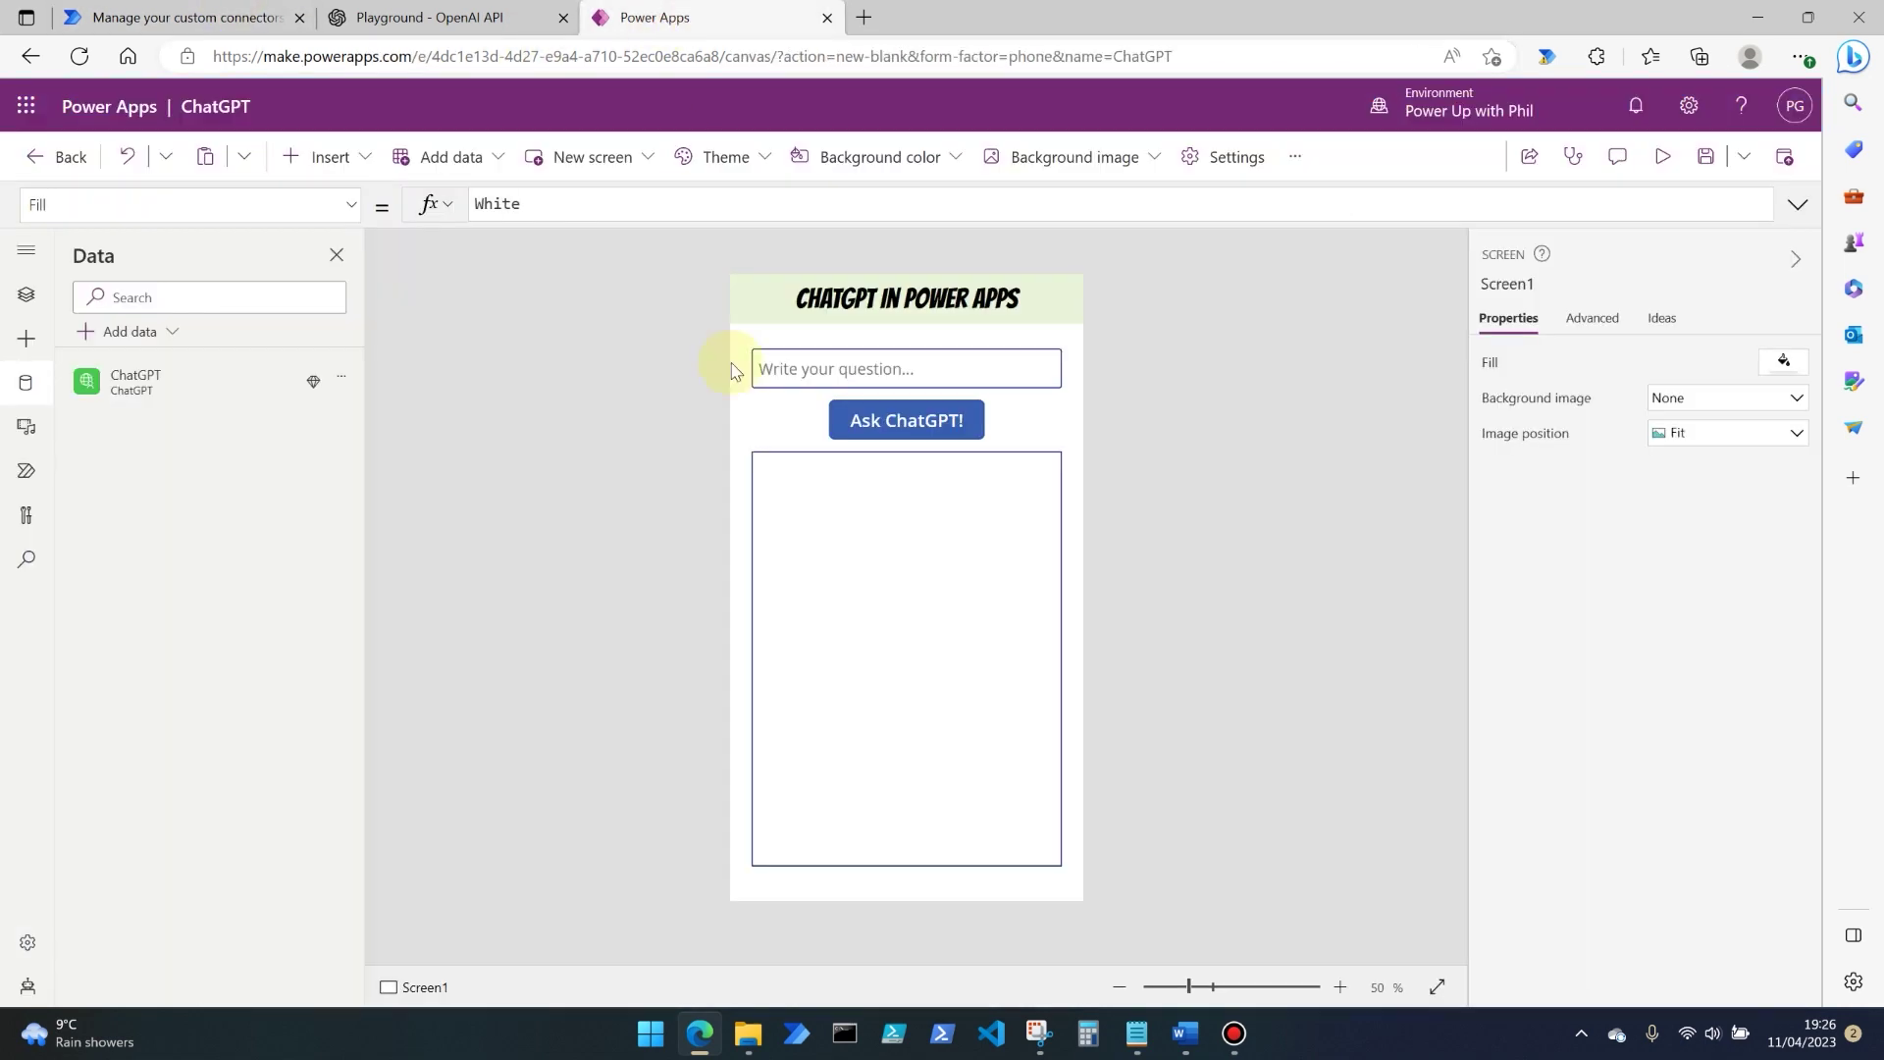
left_click(802, 567)
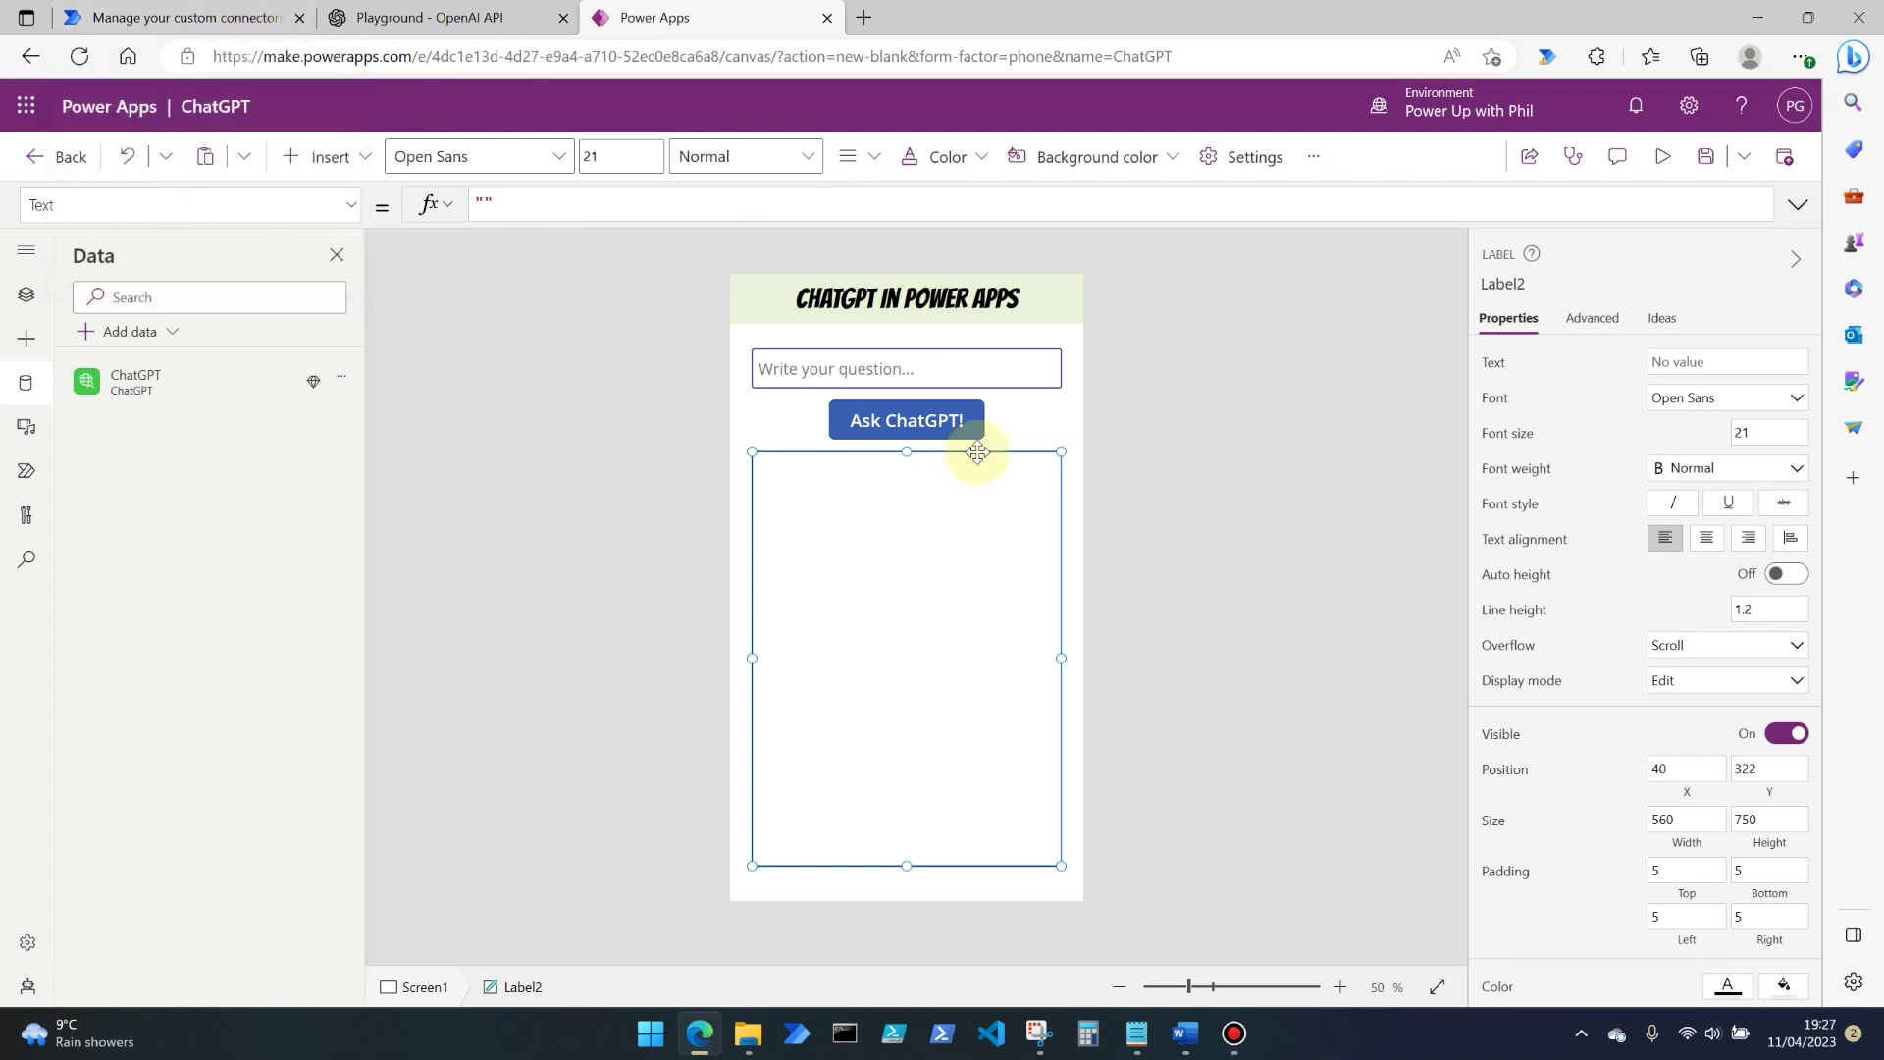
left_click(896, 447)
Step: Wrap the OnSelect formula as Set(response, ChatGPT.chatgpt(...)) to store the result
left_click(887, 425)
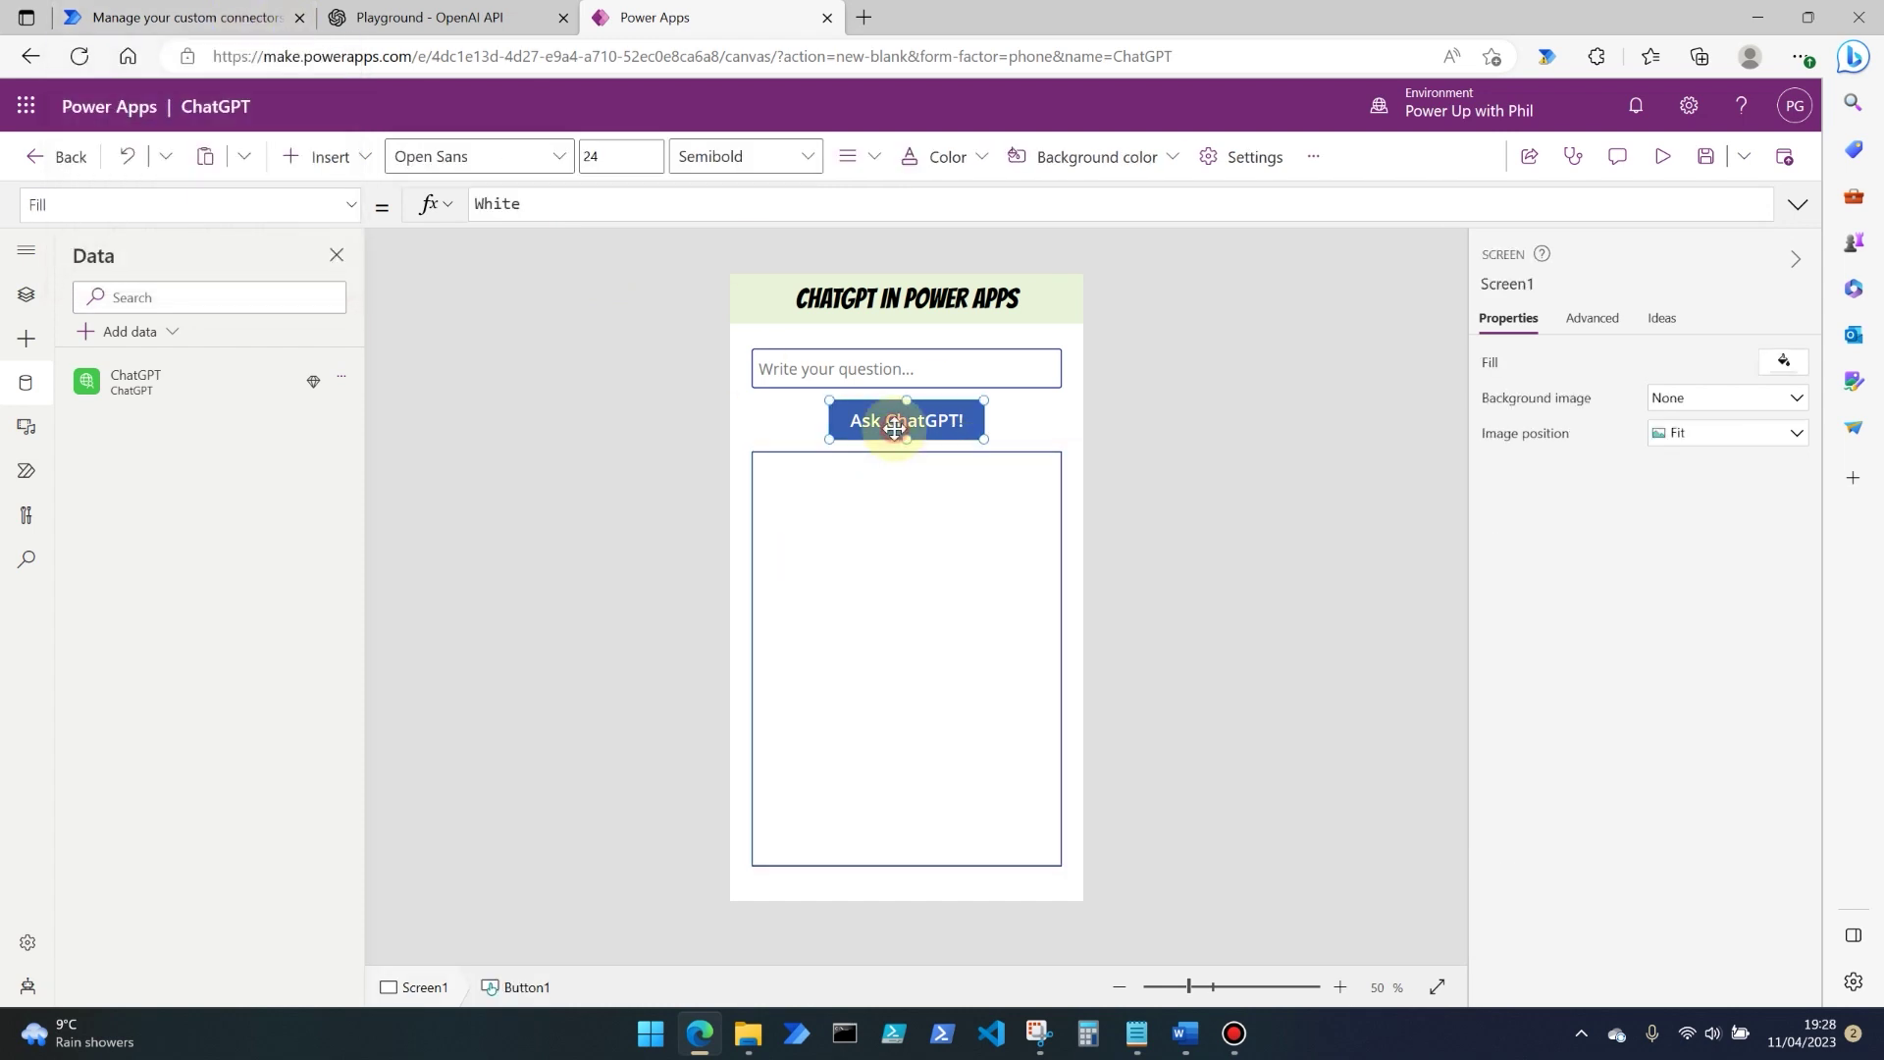
left_click(476, 203)
type("Set")
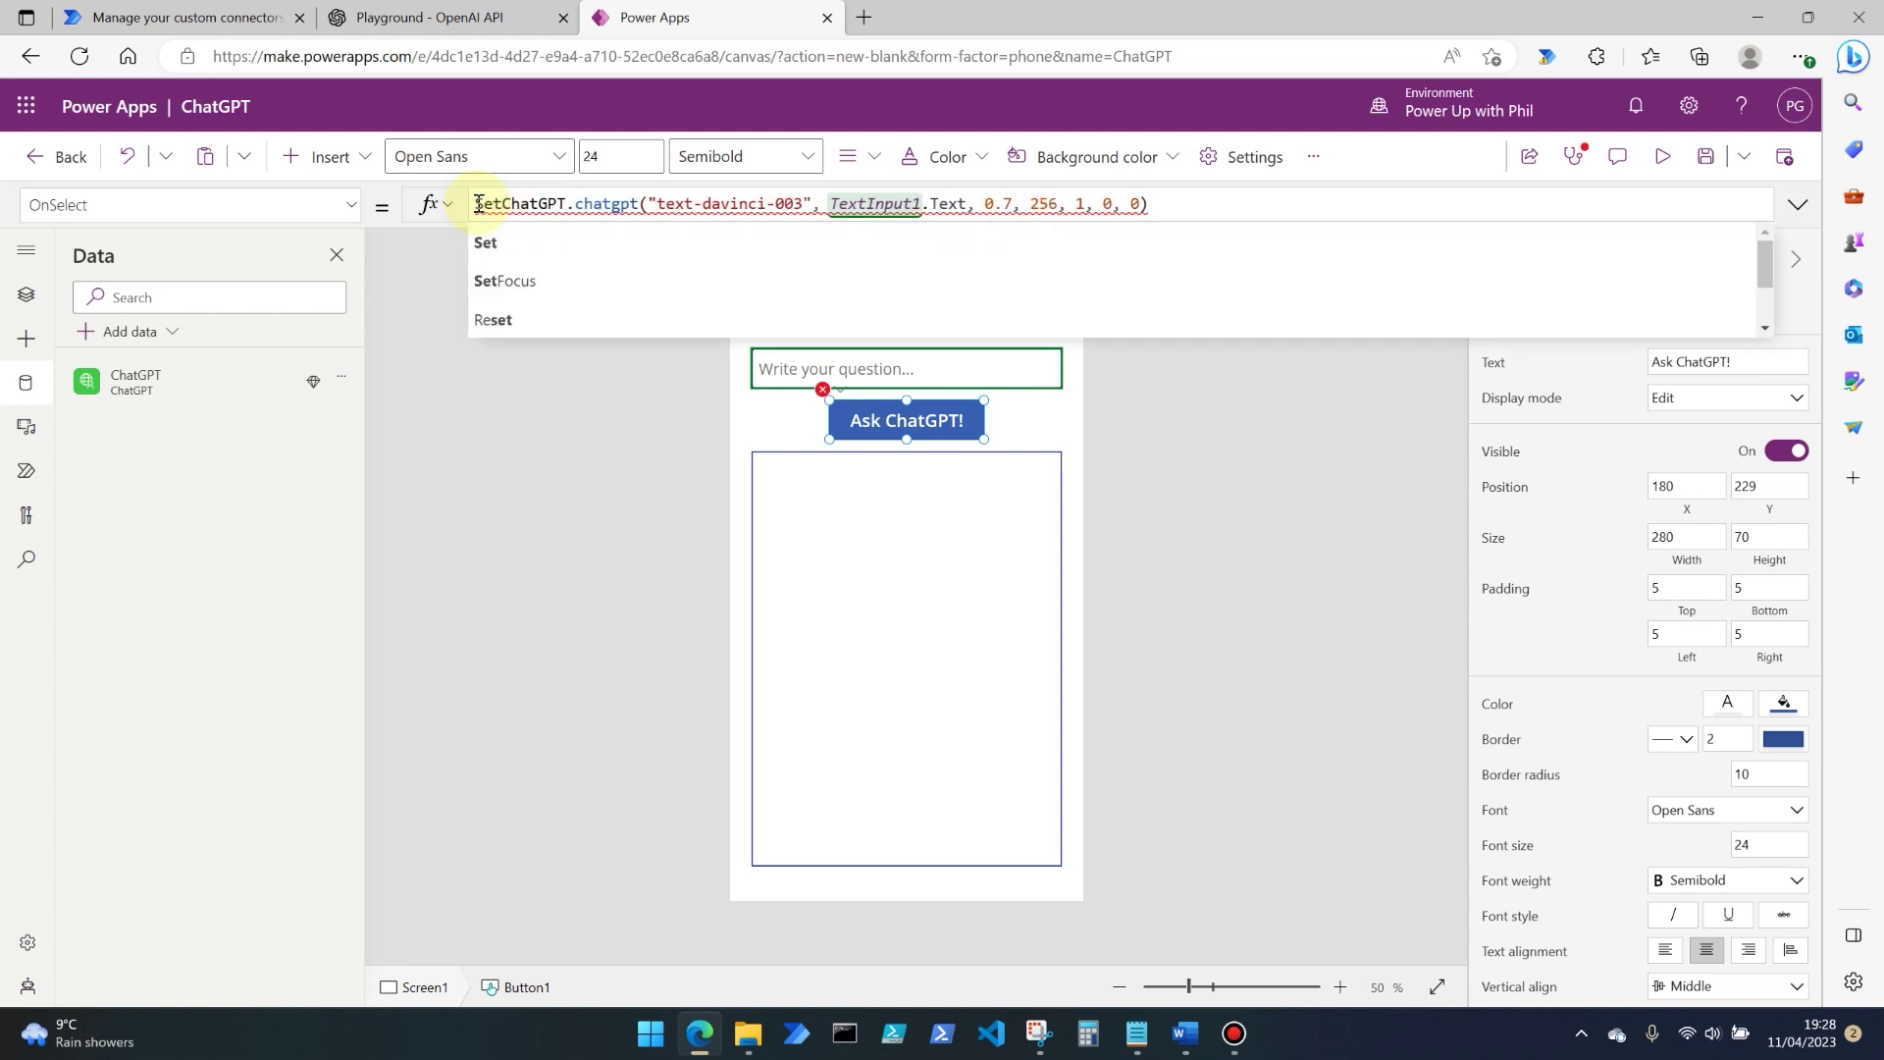
type("(")
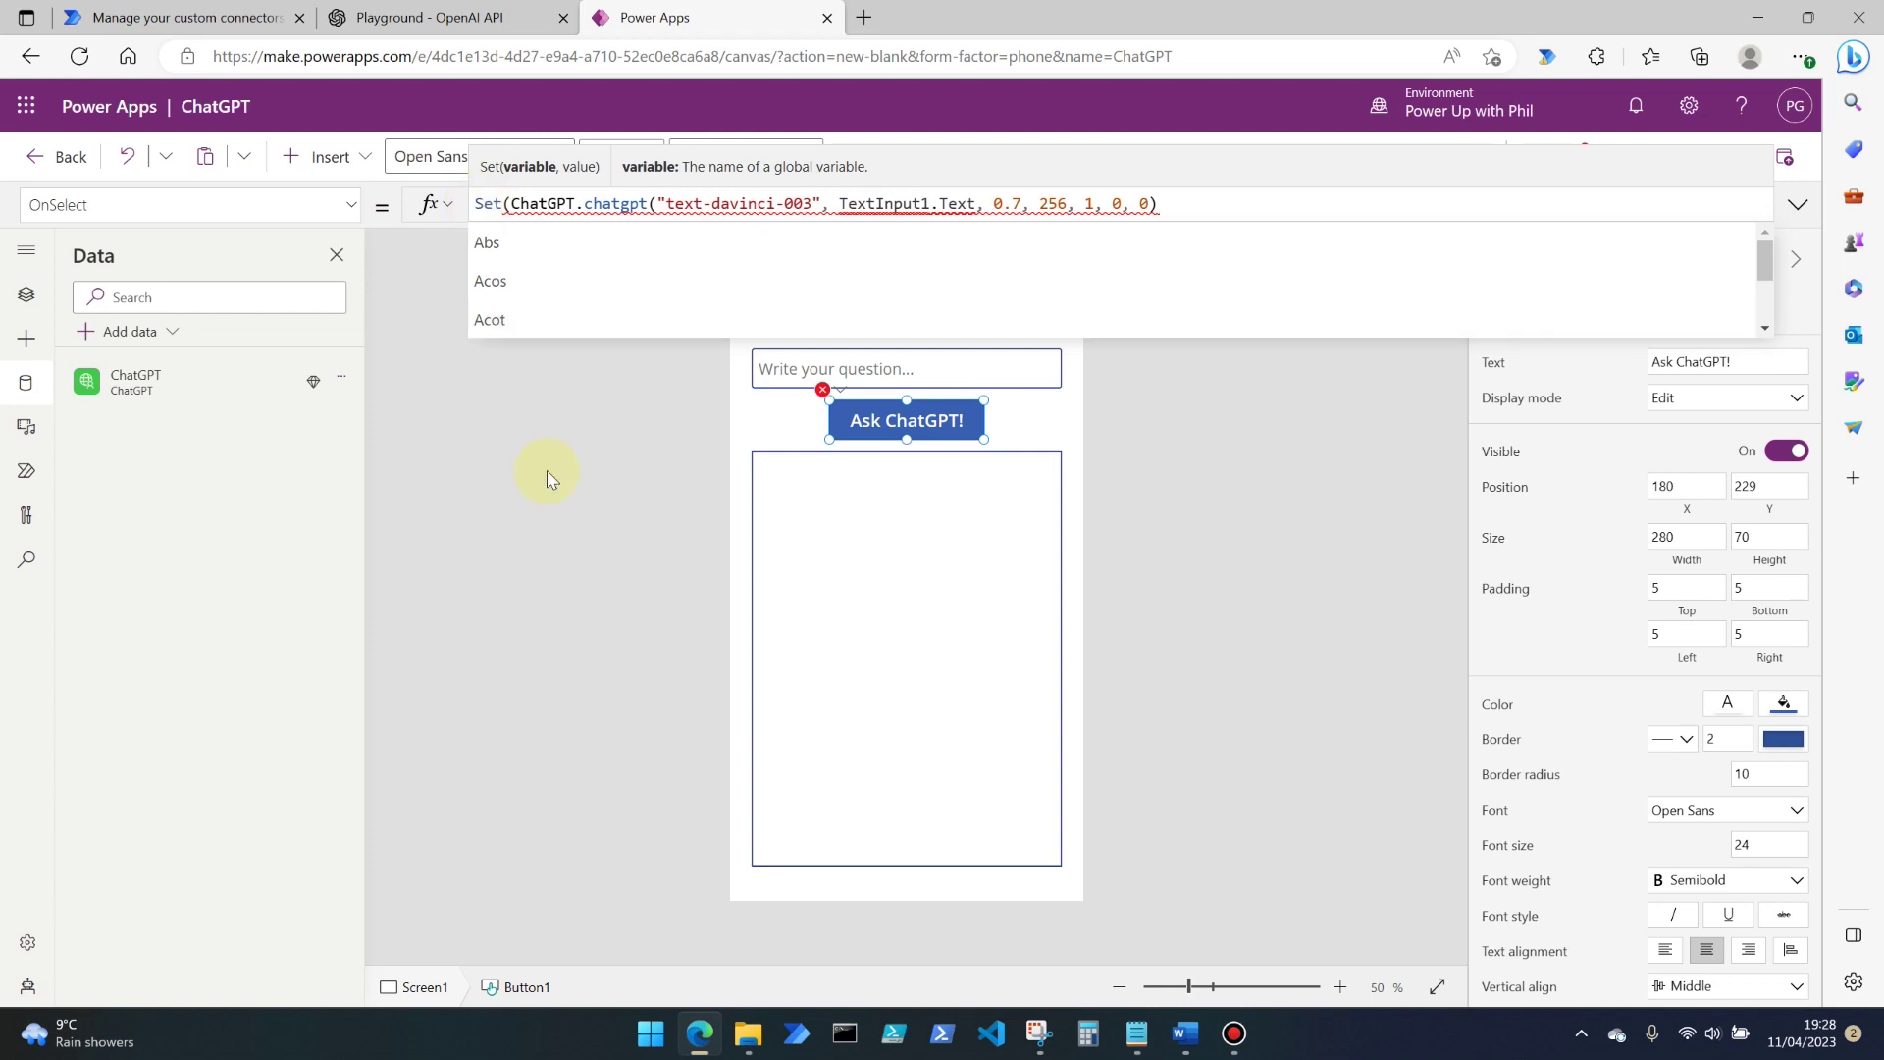
type("response,")
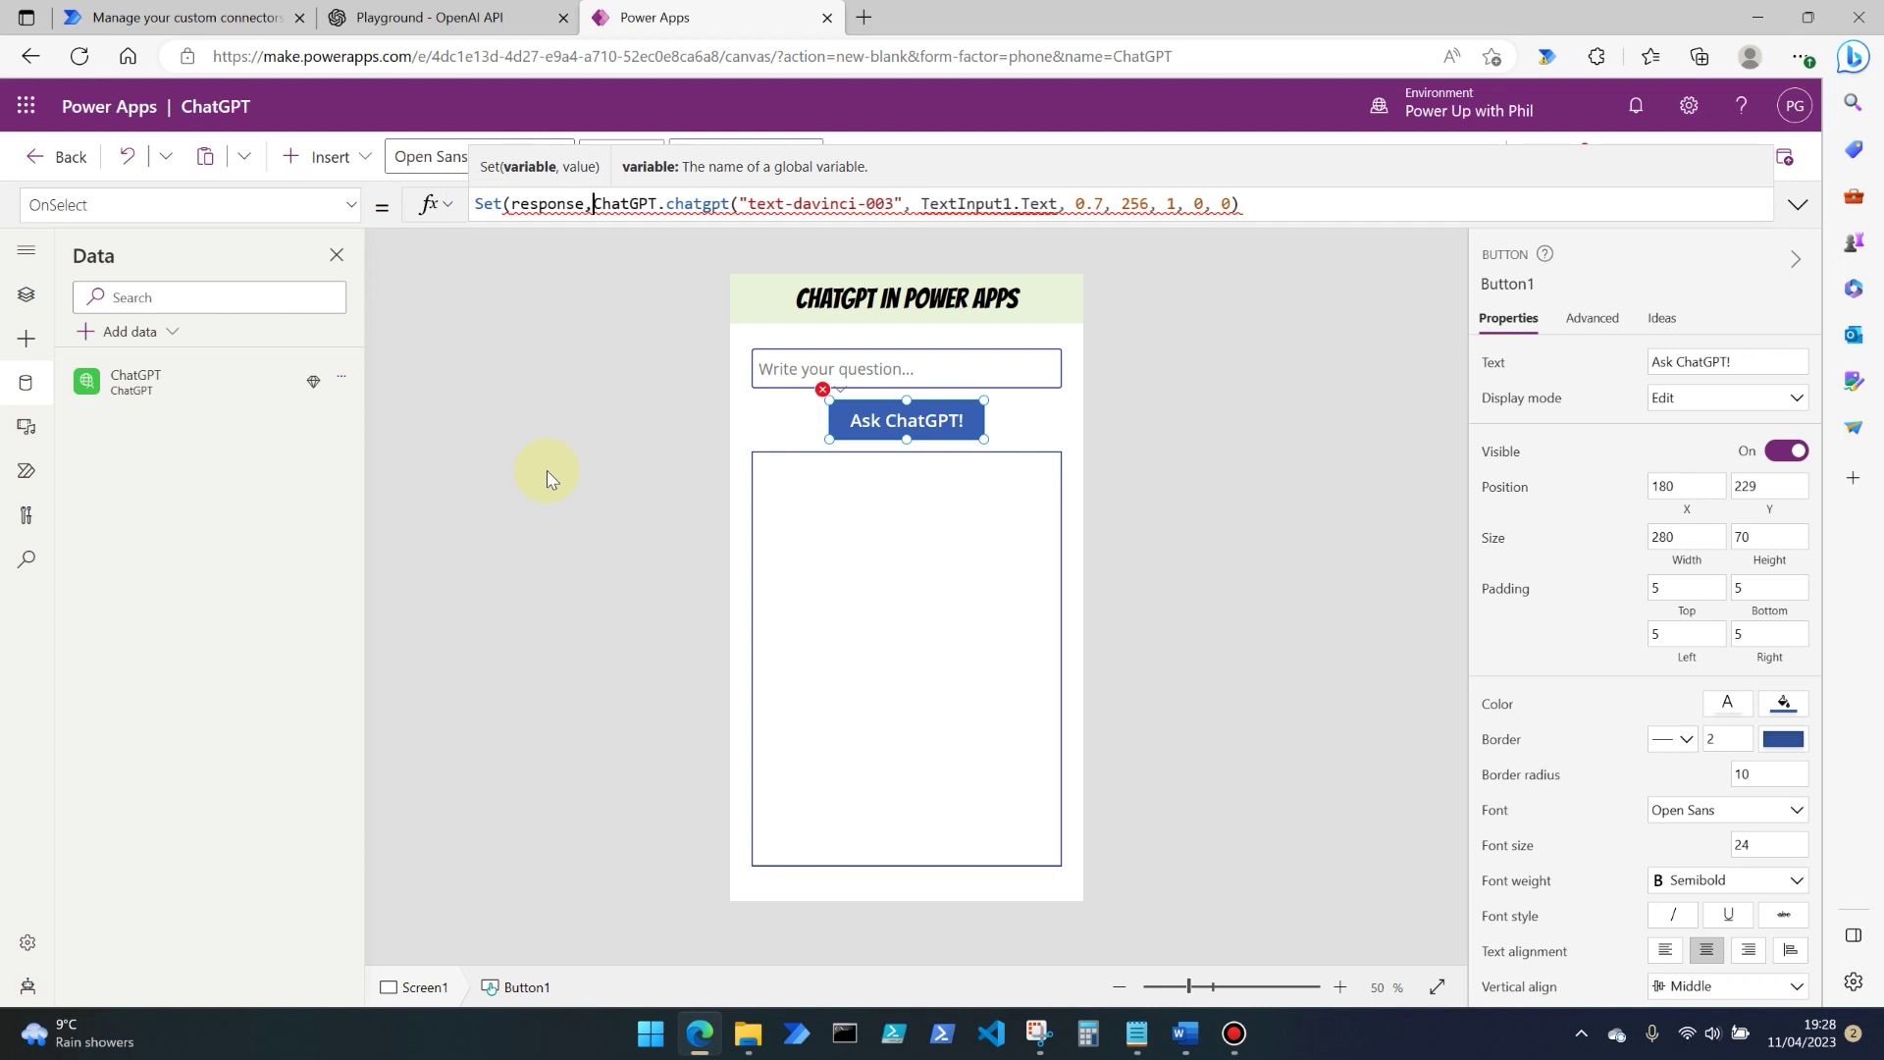
left_click(1255, 203)
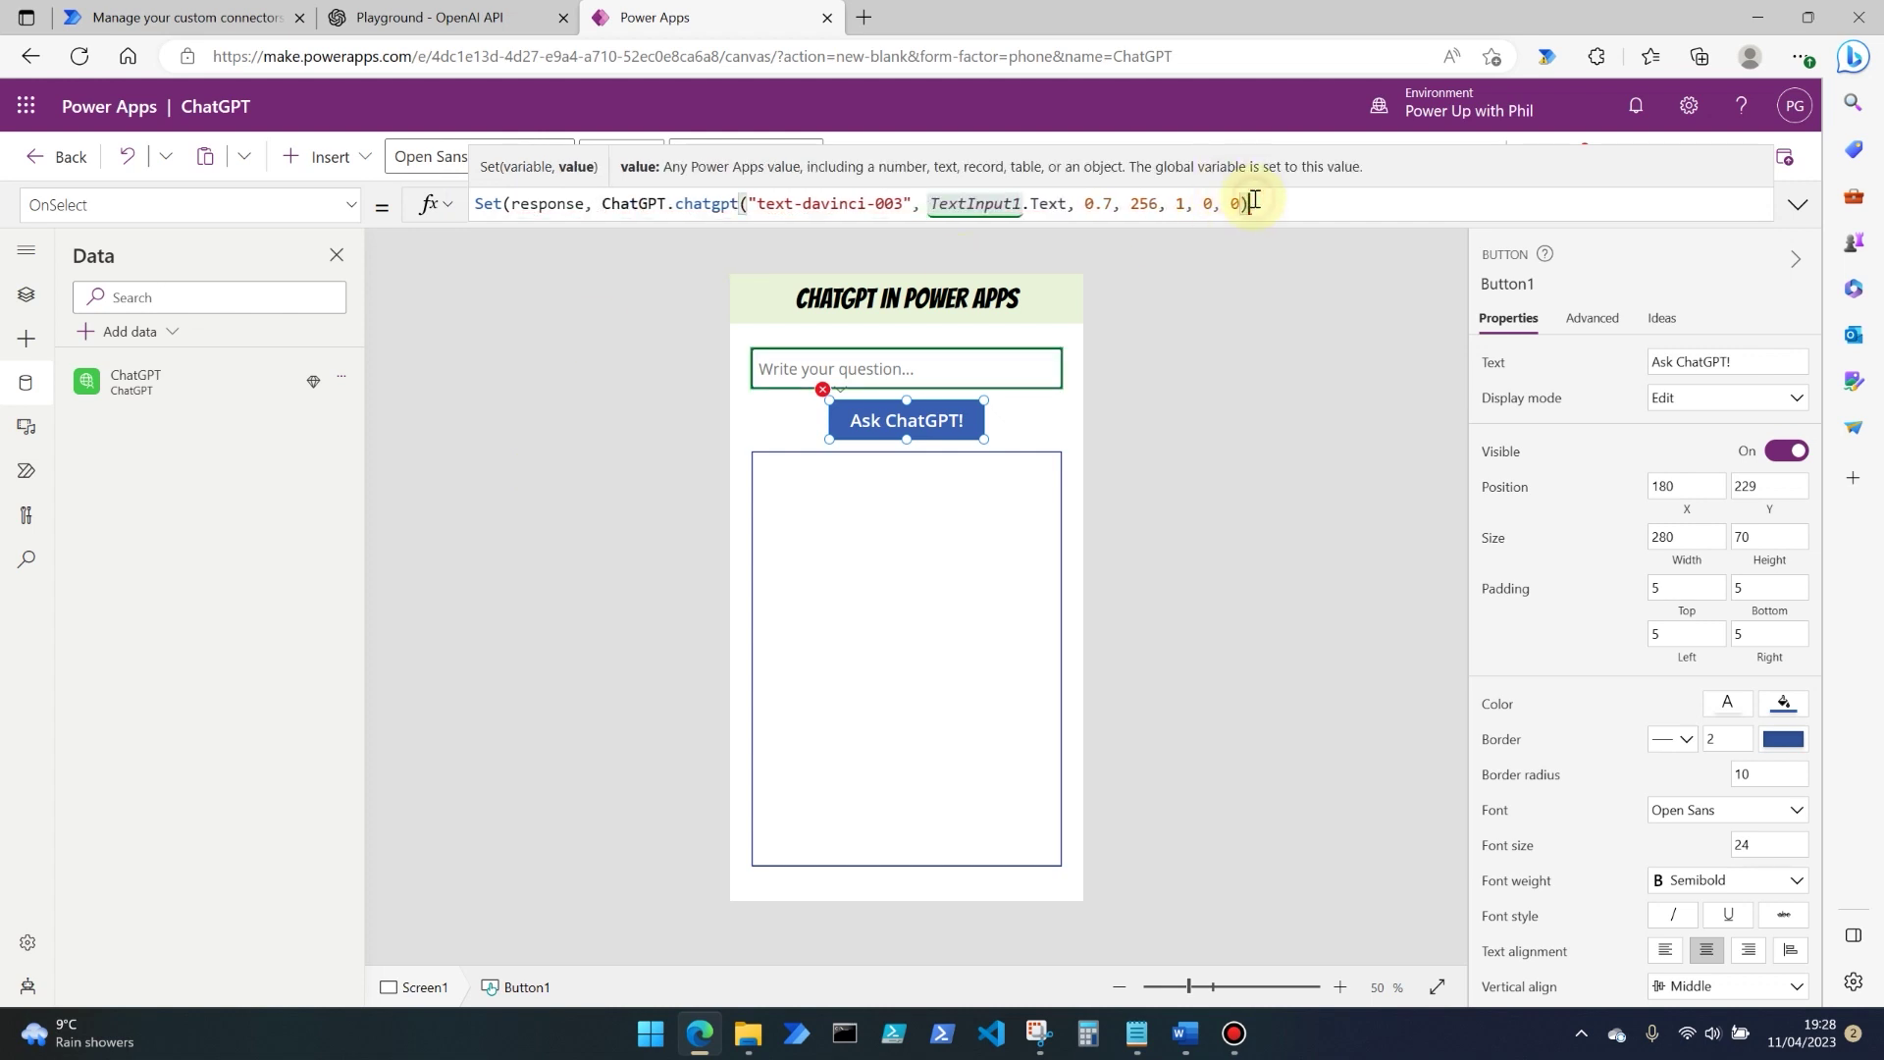
type(")")
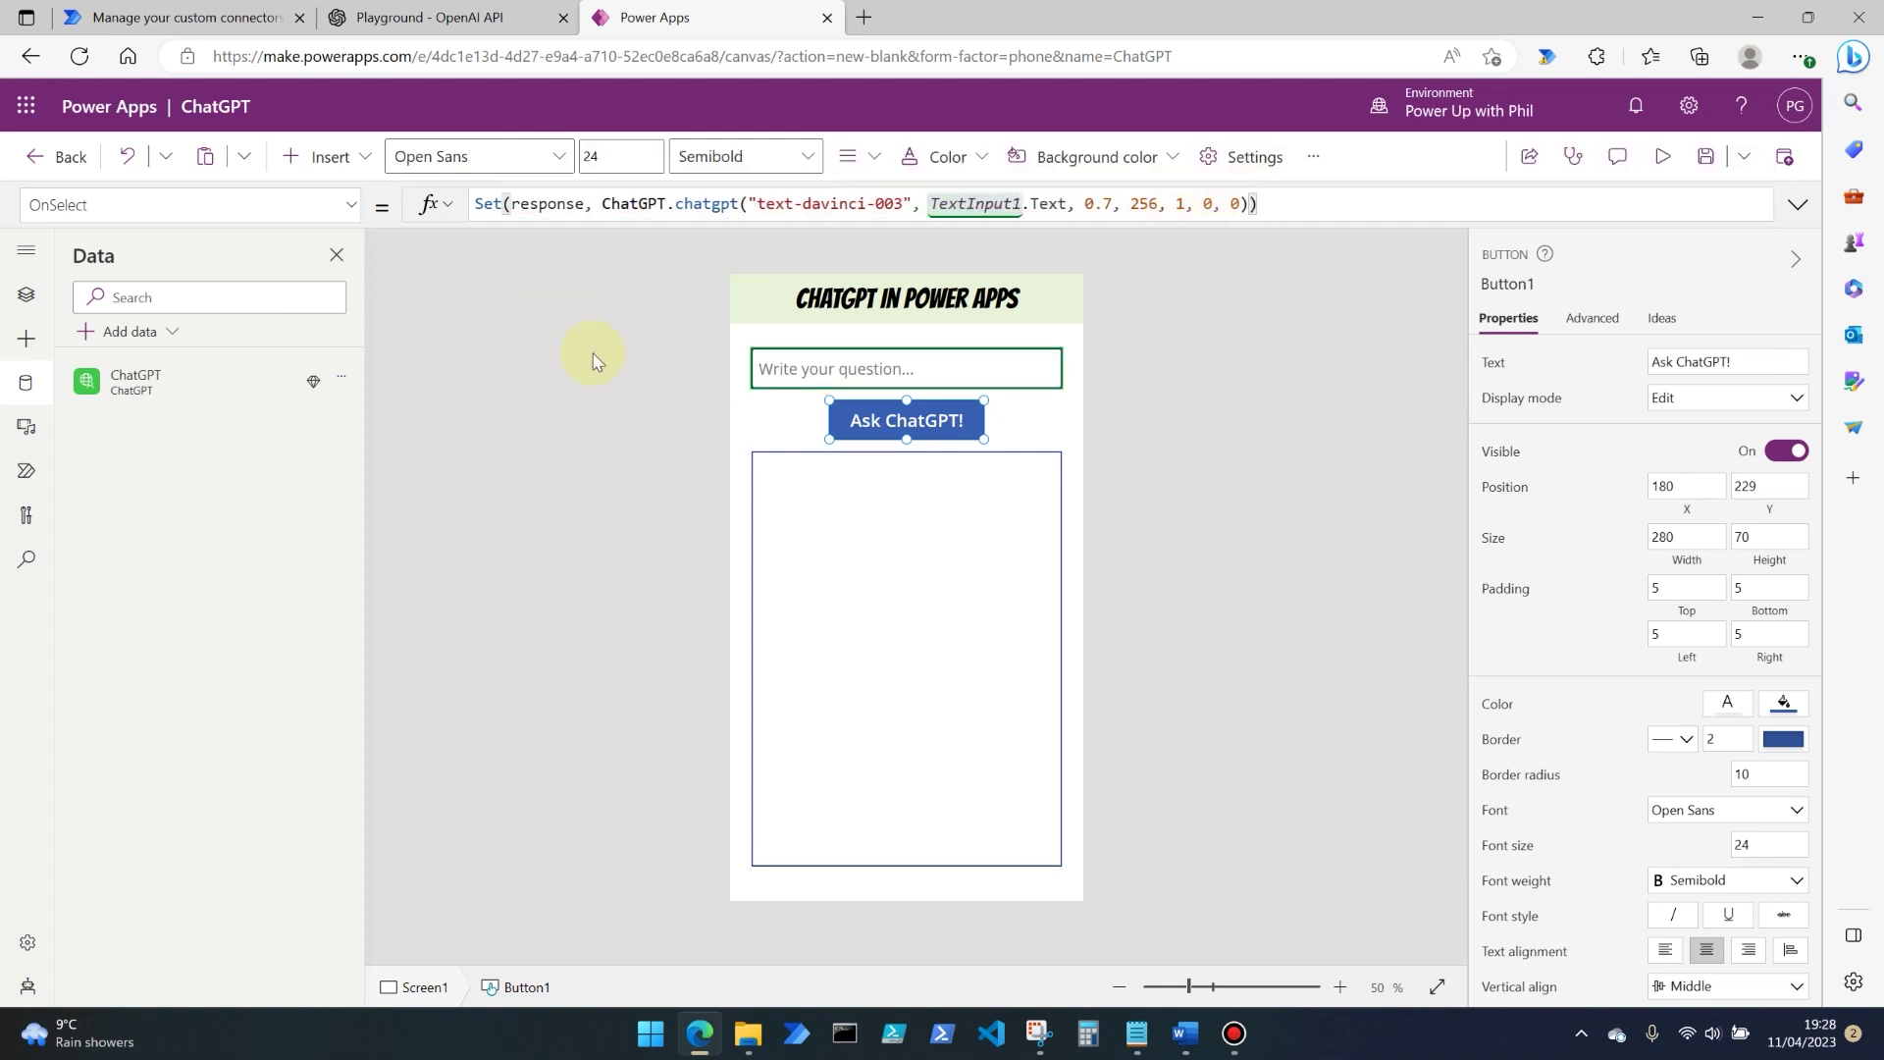
Step: Select the answer label Label2 and begin editing its empty Text formula
left_click(814, 556)
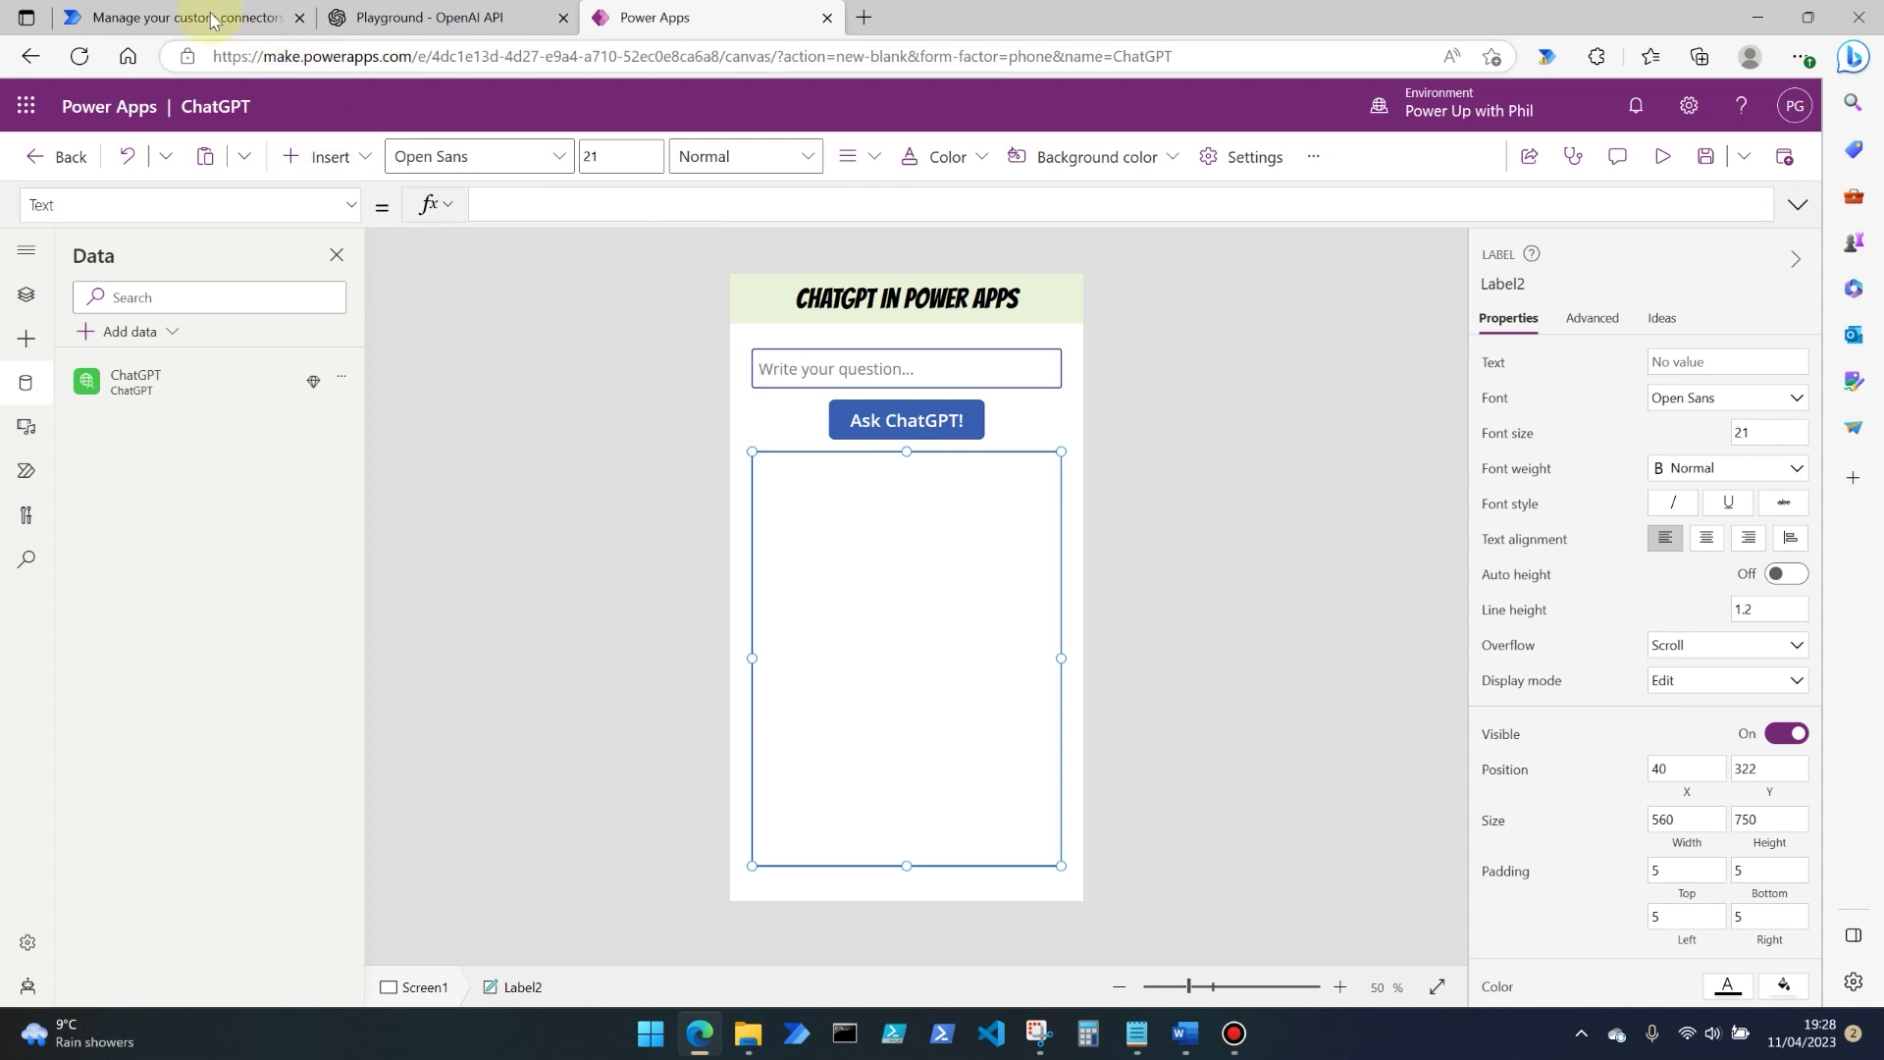
mouse_move(206, 18)
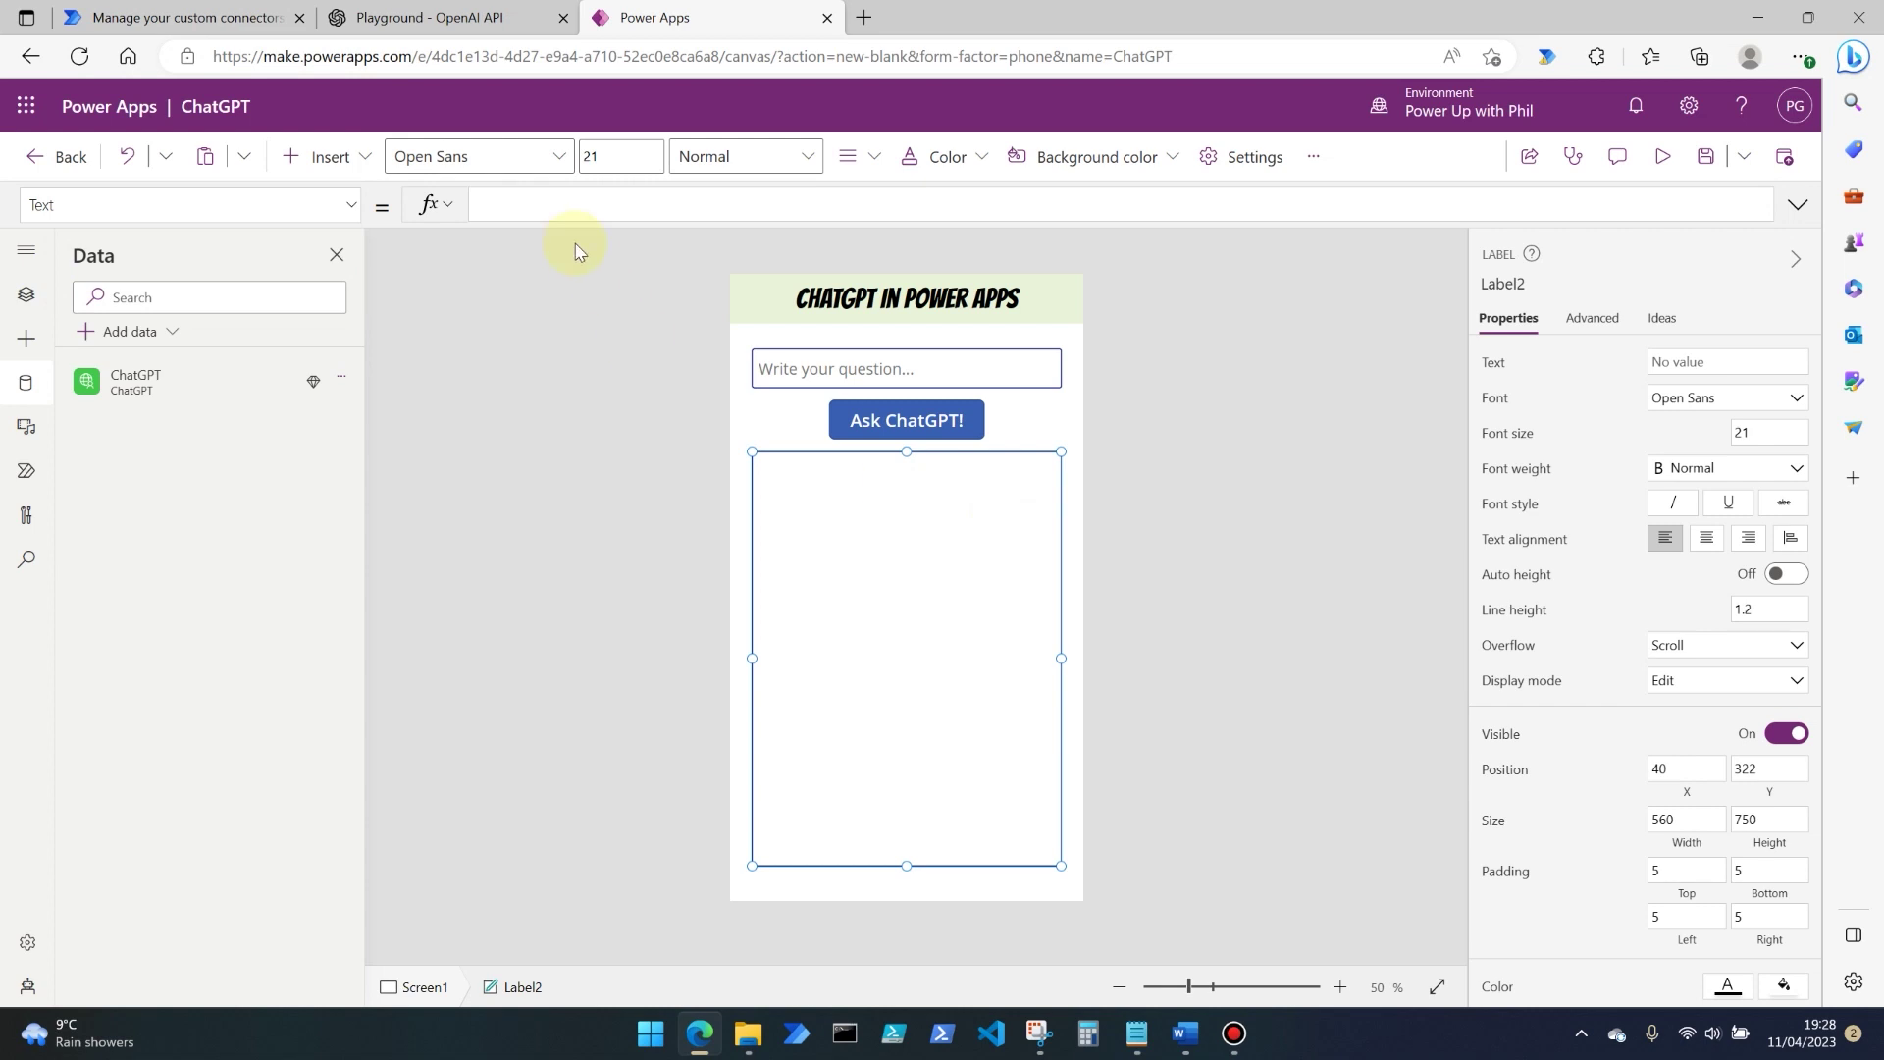
left_click(504, 207)
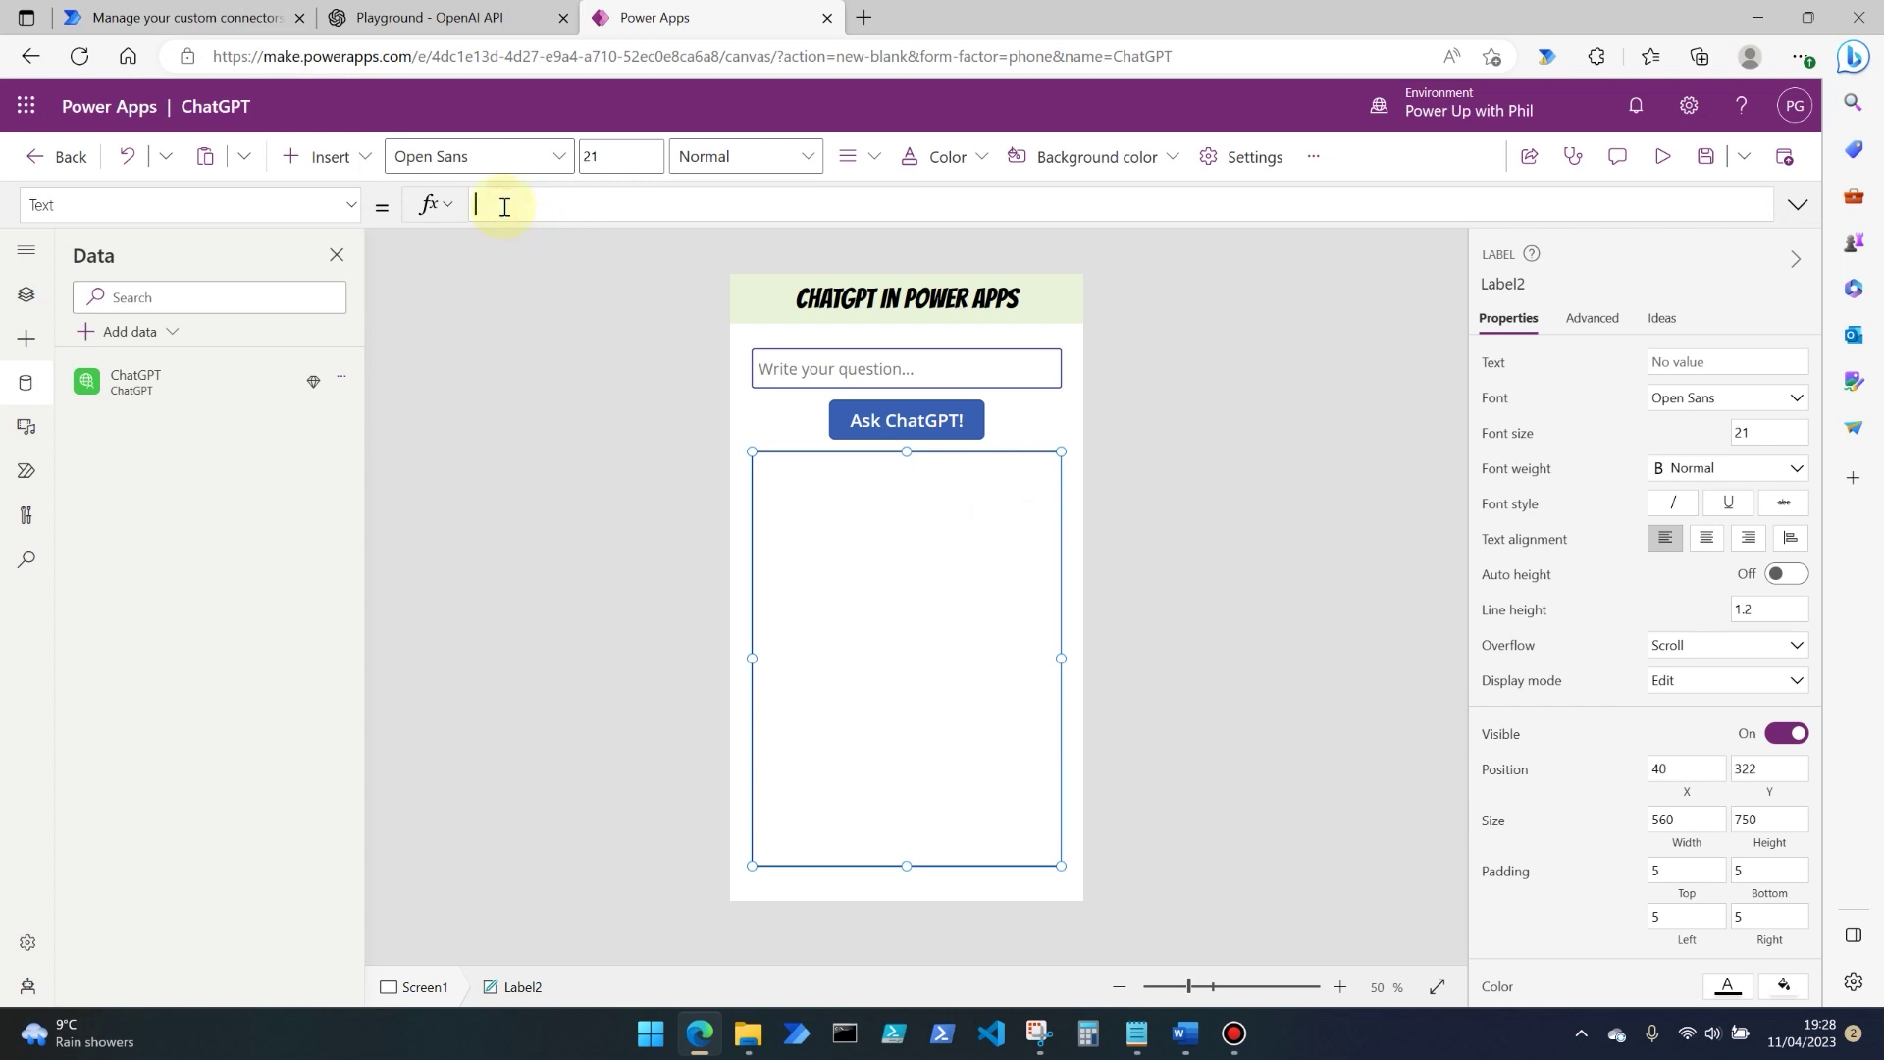
Step: Set Label2's Text to response.choices and begin wrapping it in First(
type("response")
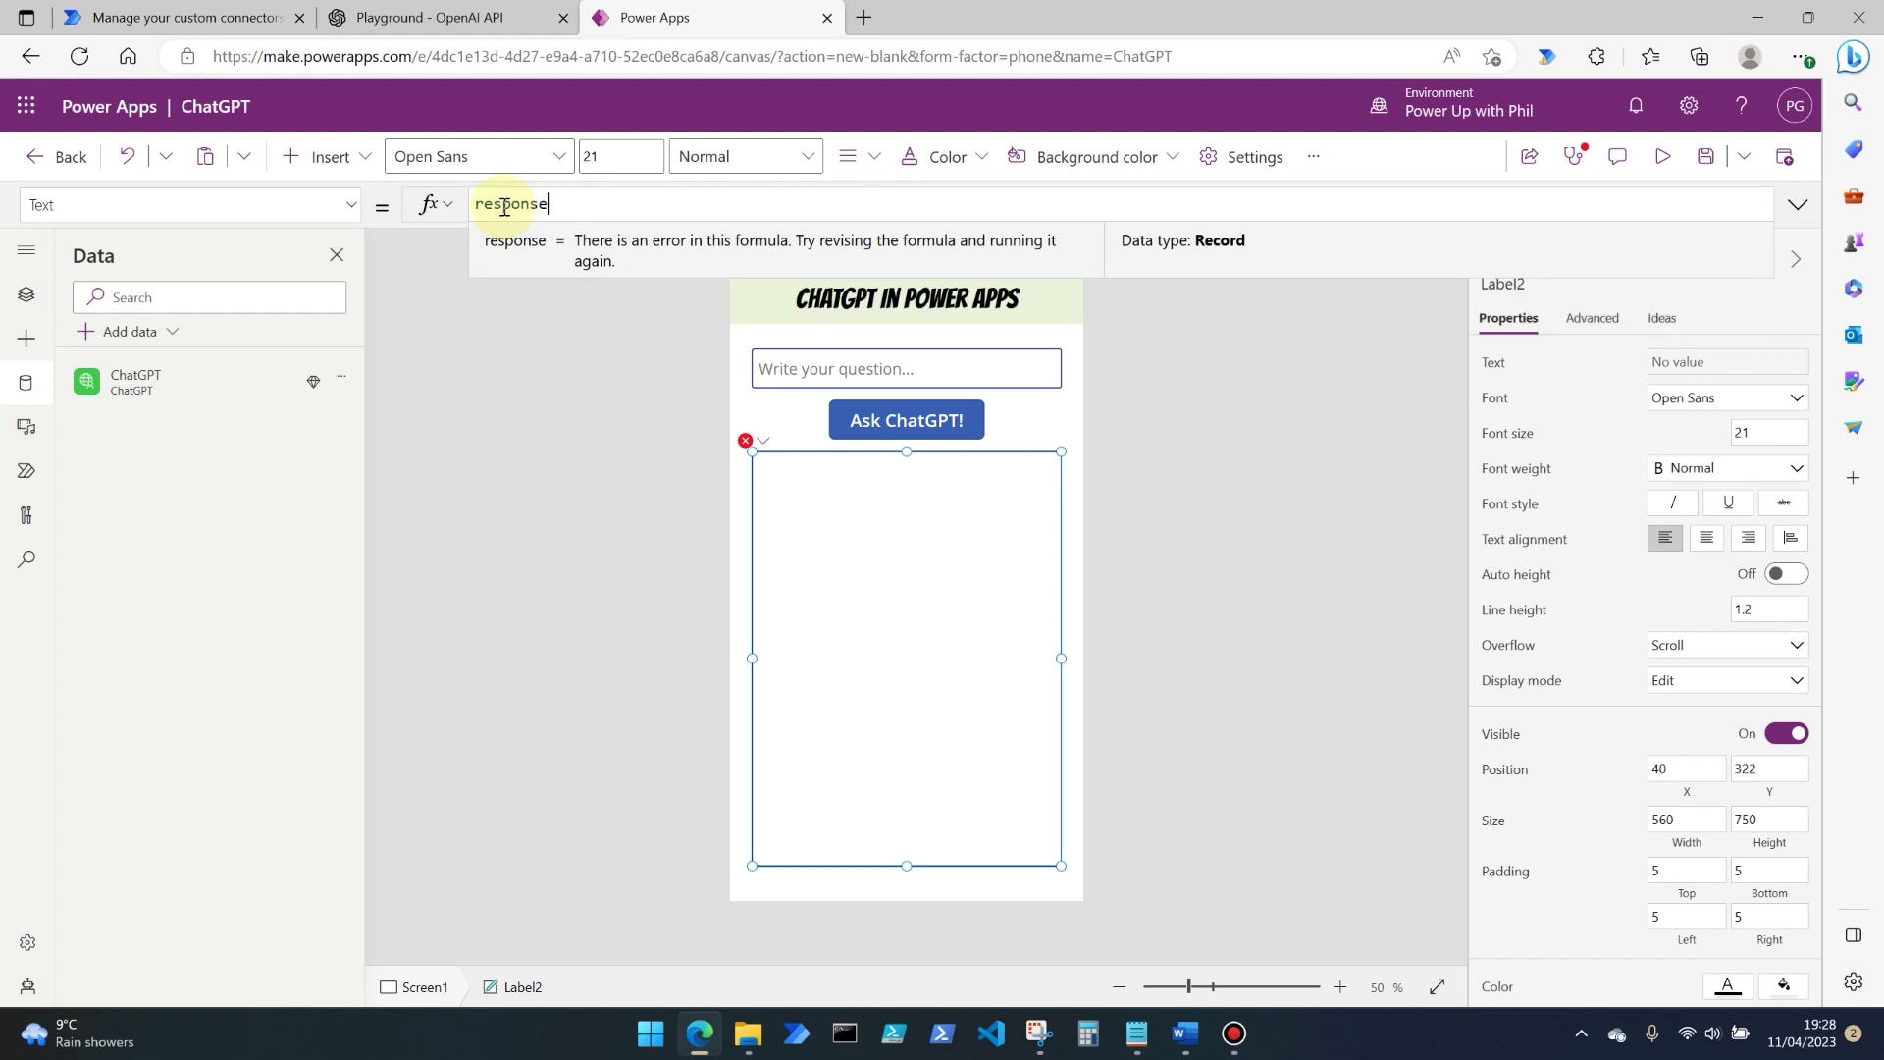
type(".")
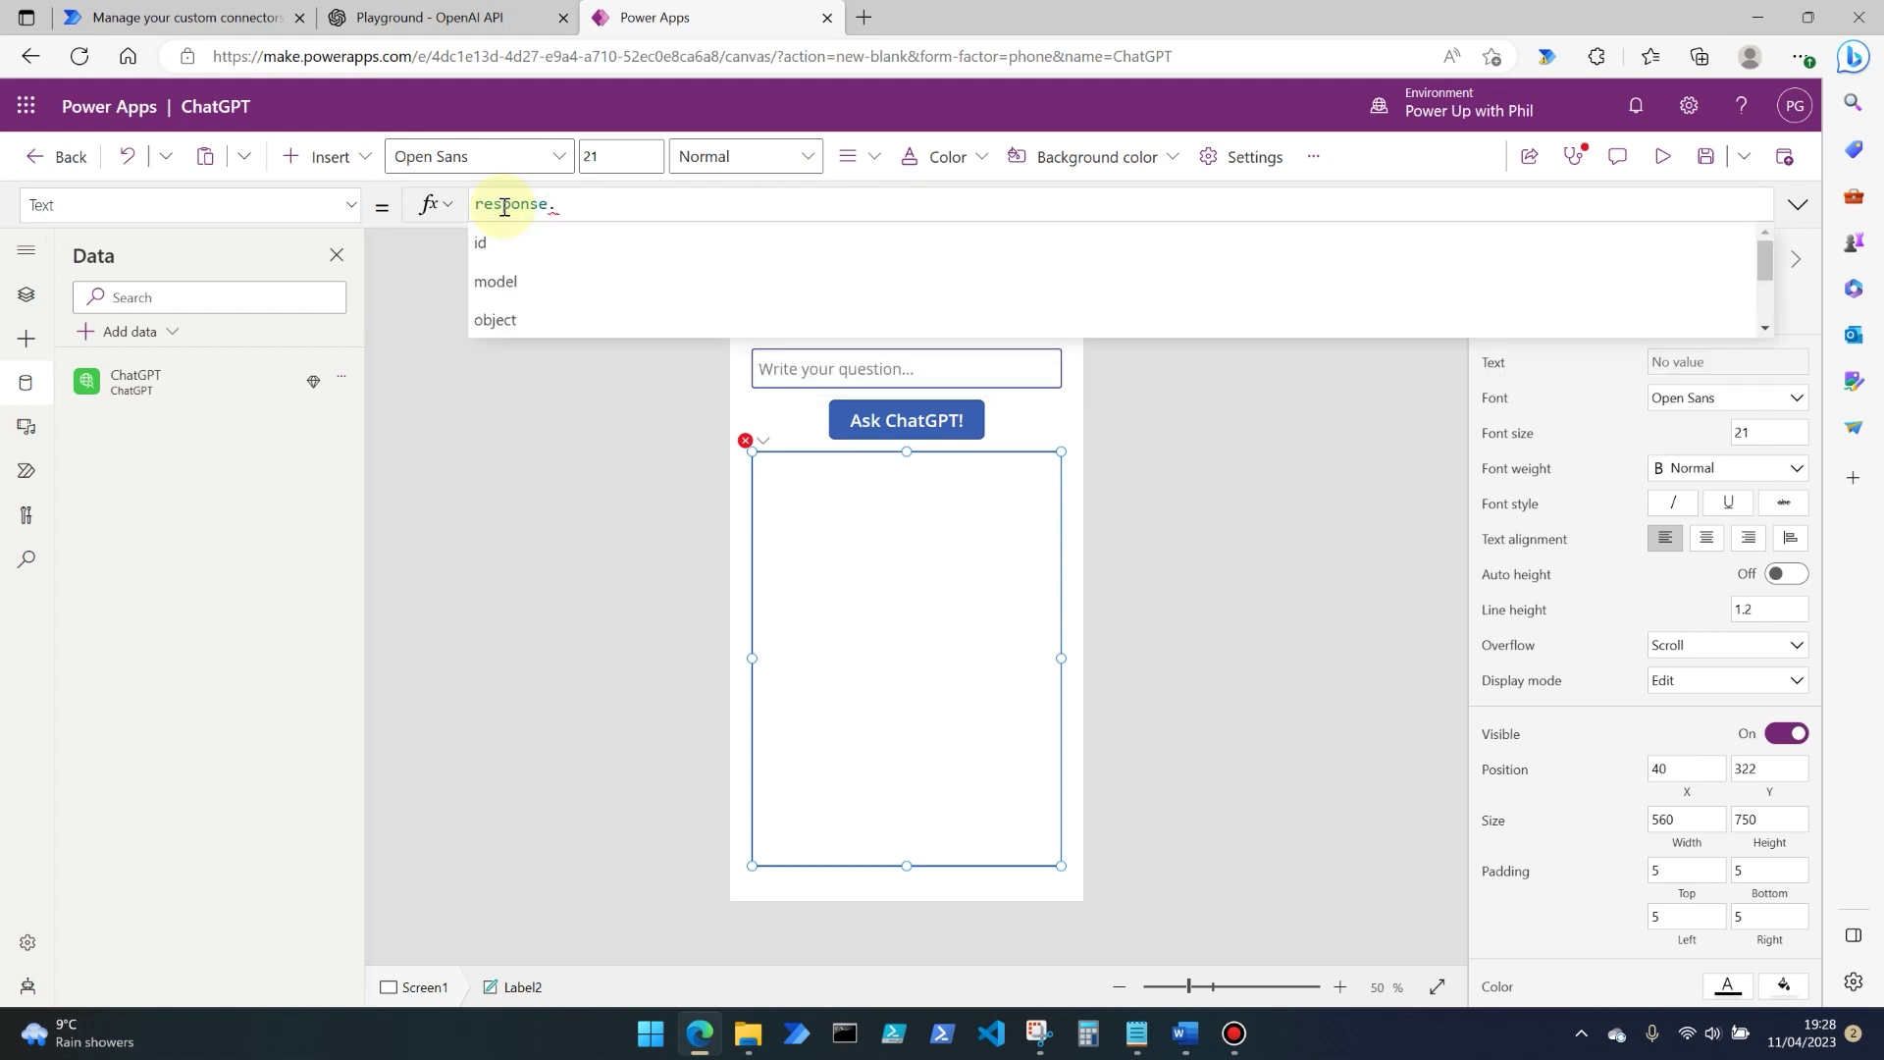
key("Down")
key("Down")
key("Down")
key("Down")
key("Down")
key("Down")
key("Up")
key("Up")
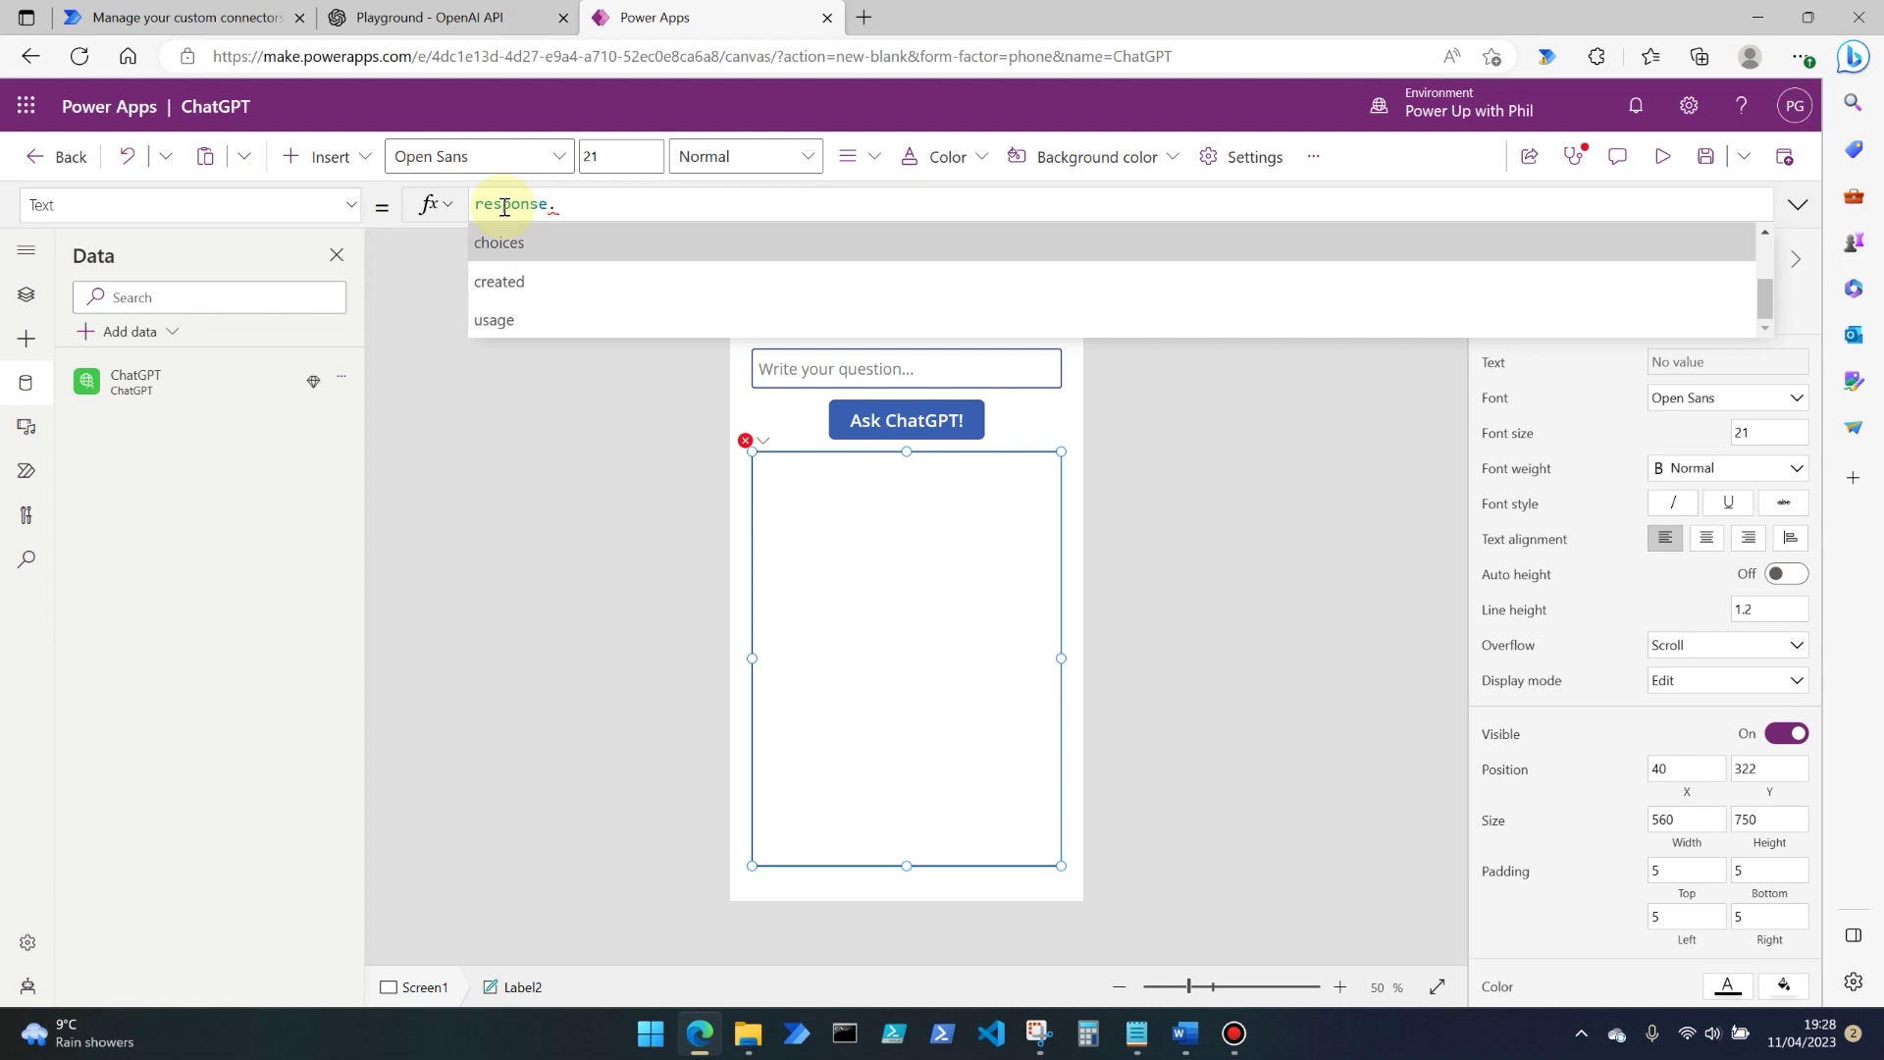
key("Tab")
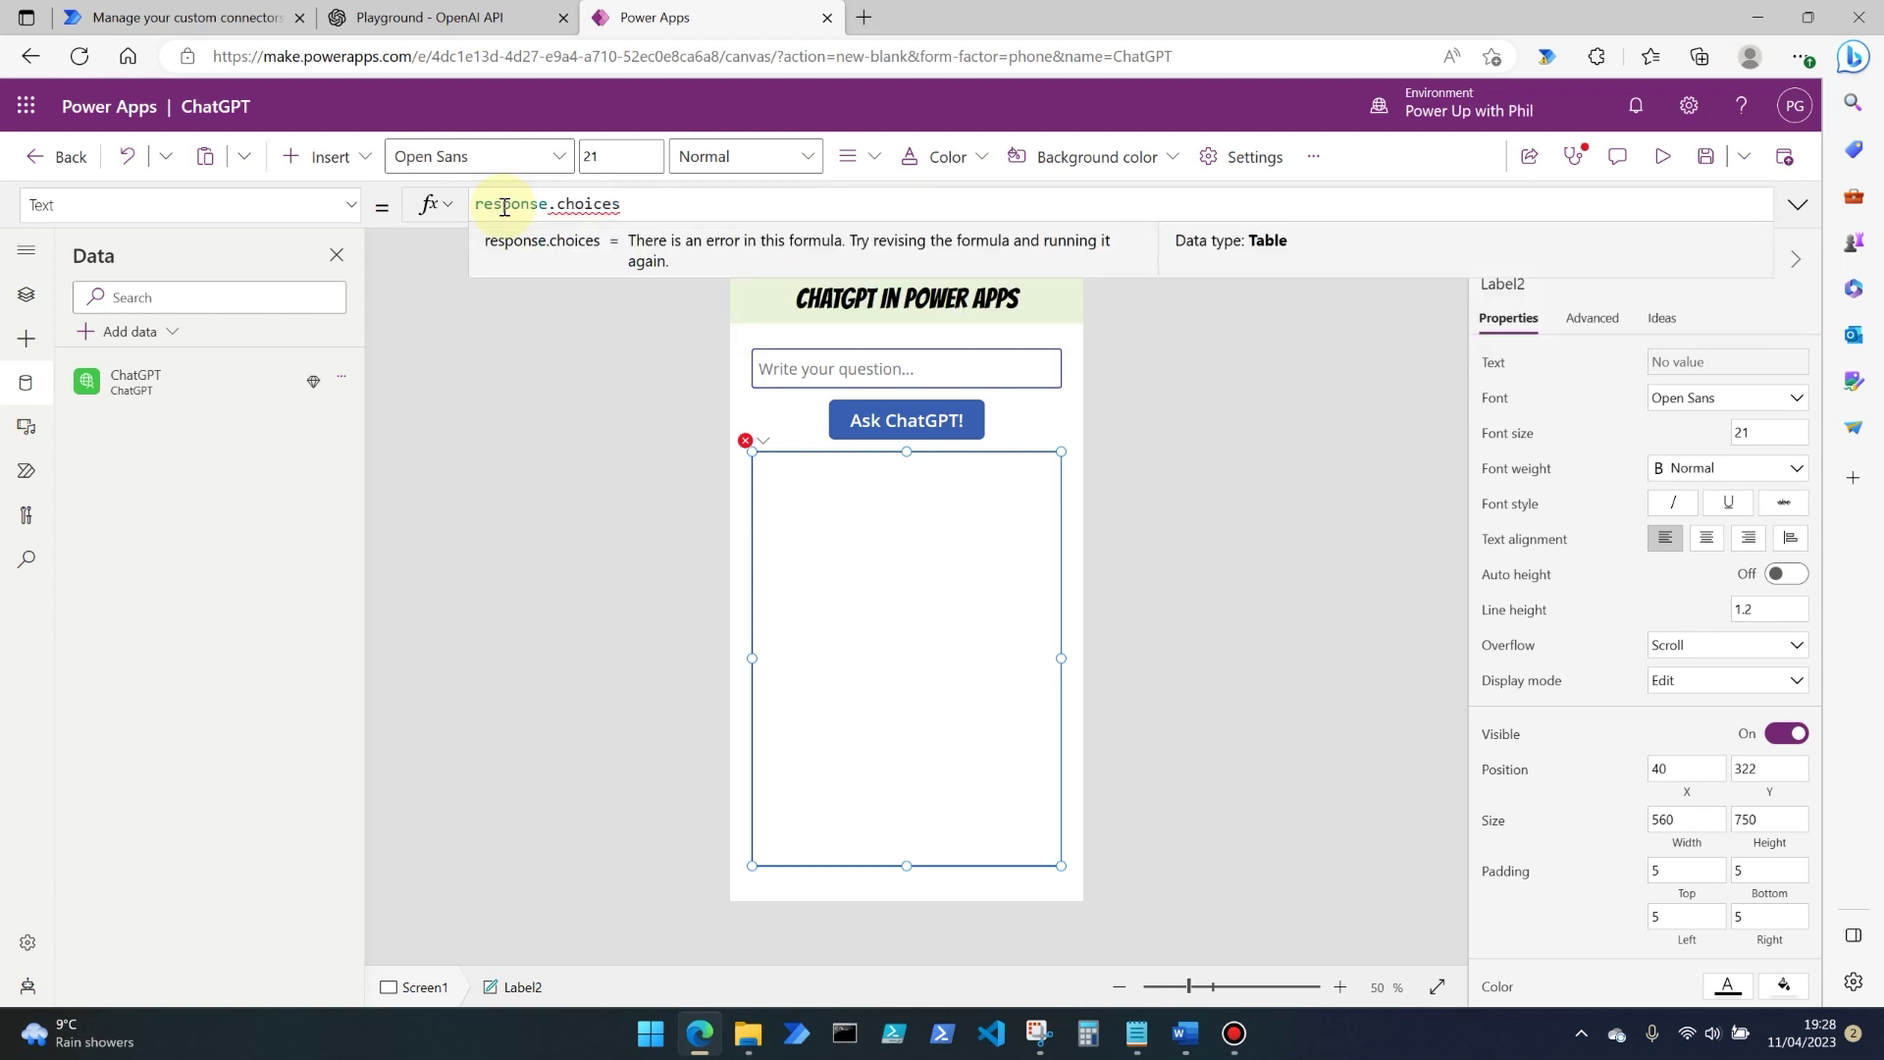
key("BackSpace")
key("BackSpace")
key("BackSpace")
key("BackSpace")
key("BackSpace")
key("BackSpace")
key("BackSpace")
key("BackSpace")
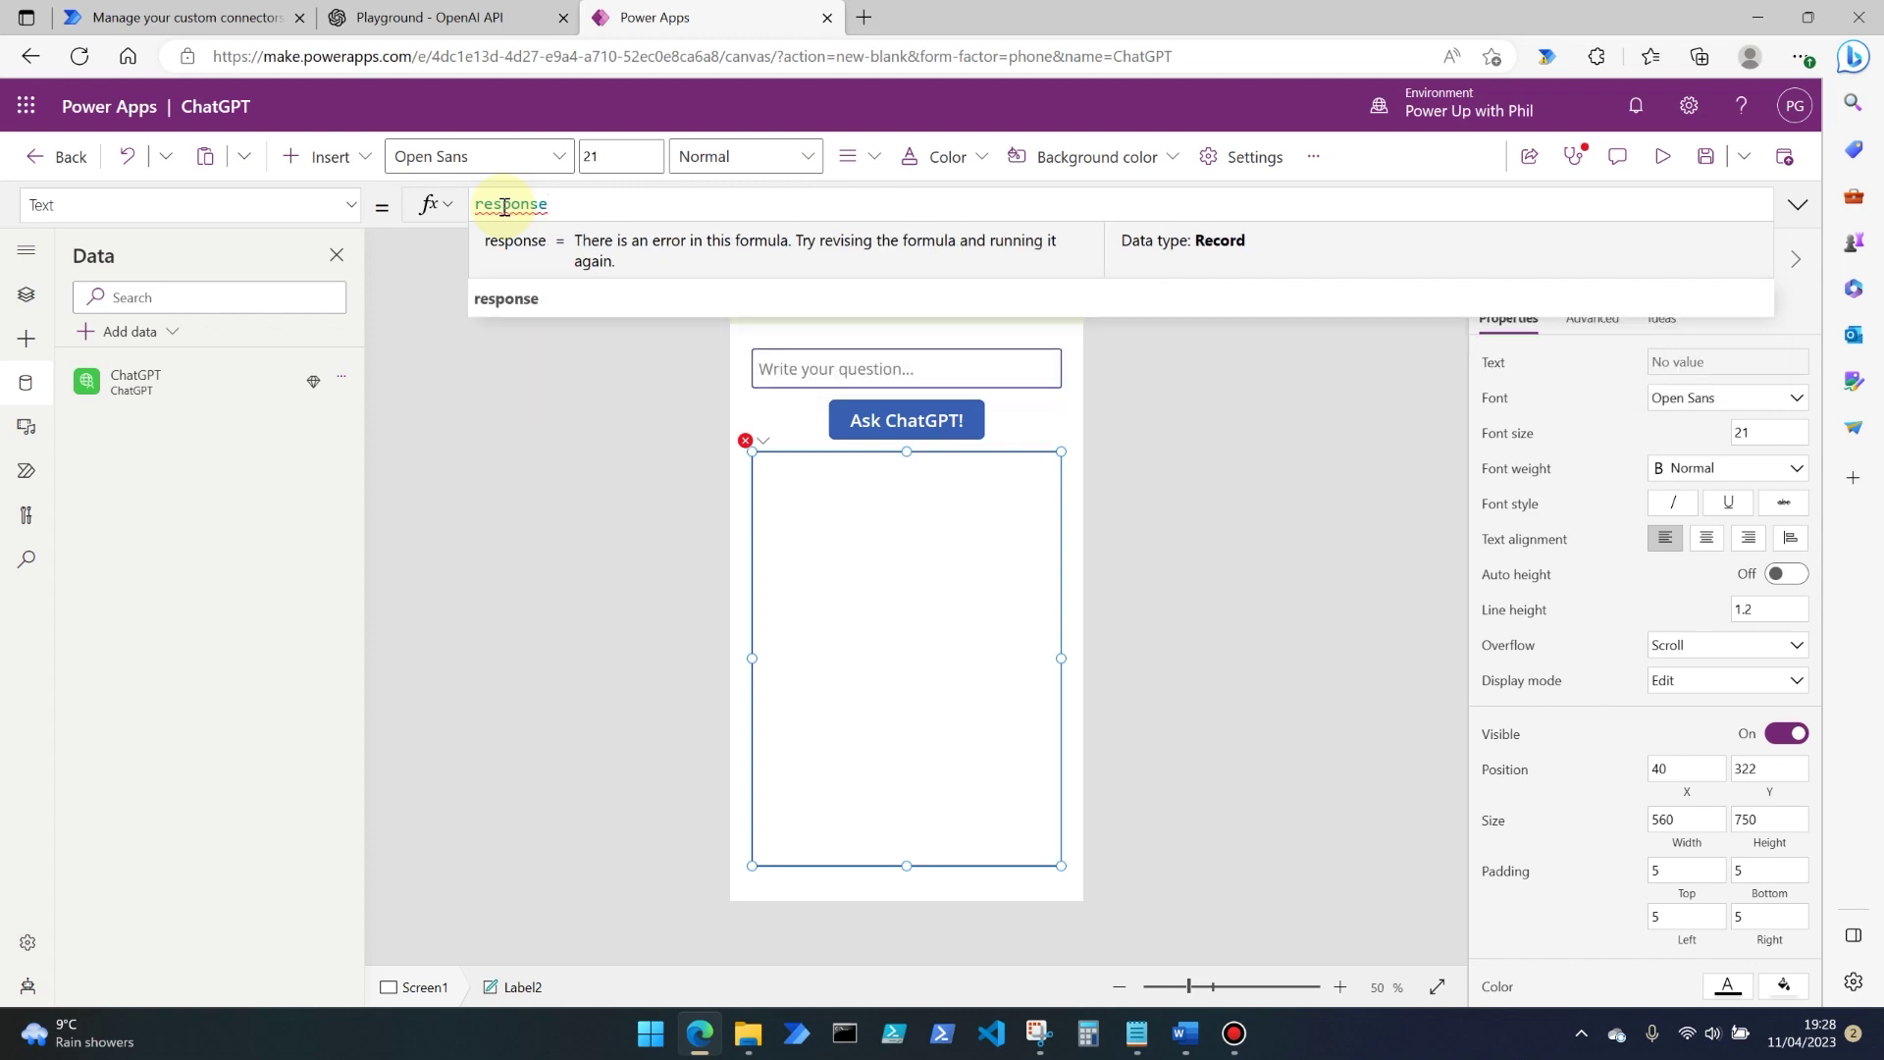
type(".")
key("Down")
key("Down")
key("Down")
key("Down")
key("Down")
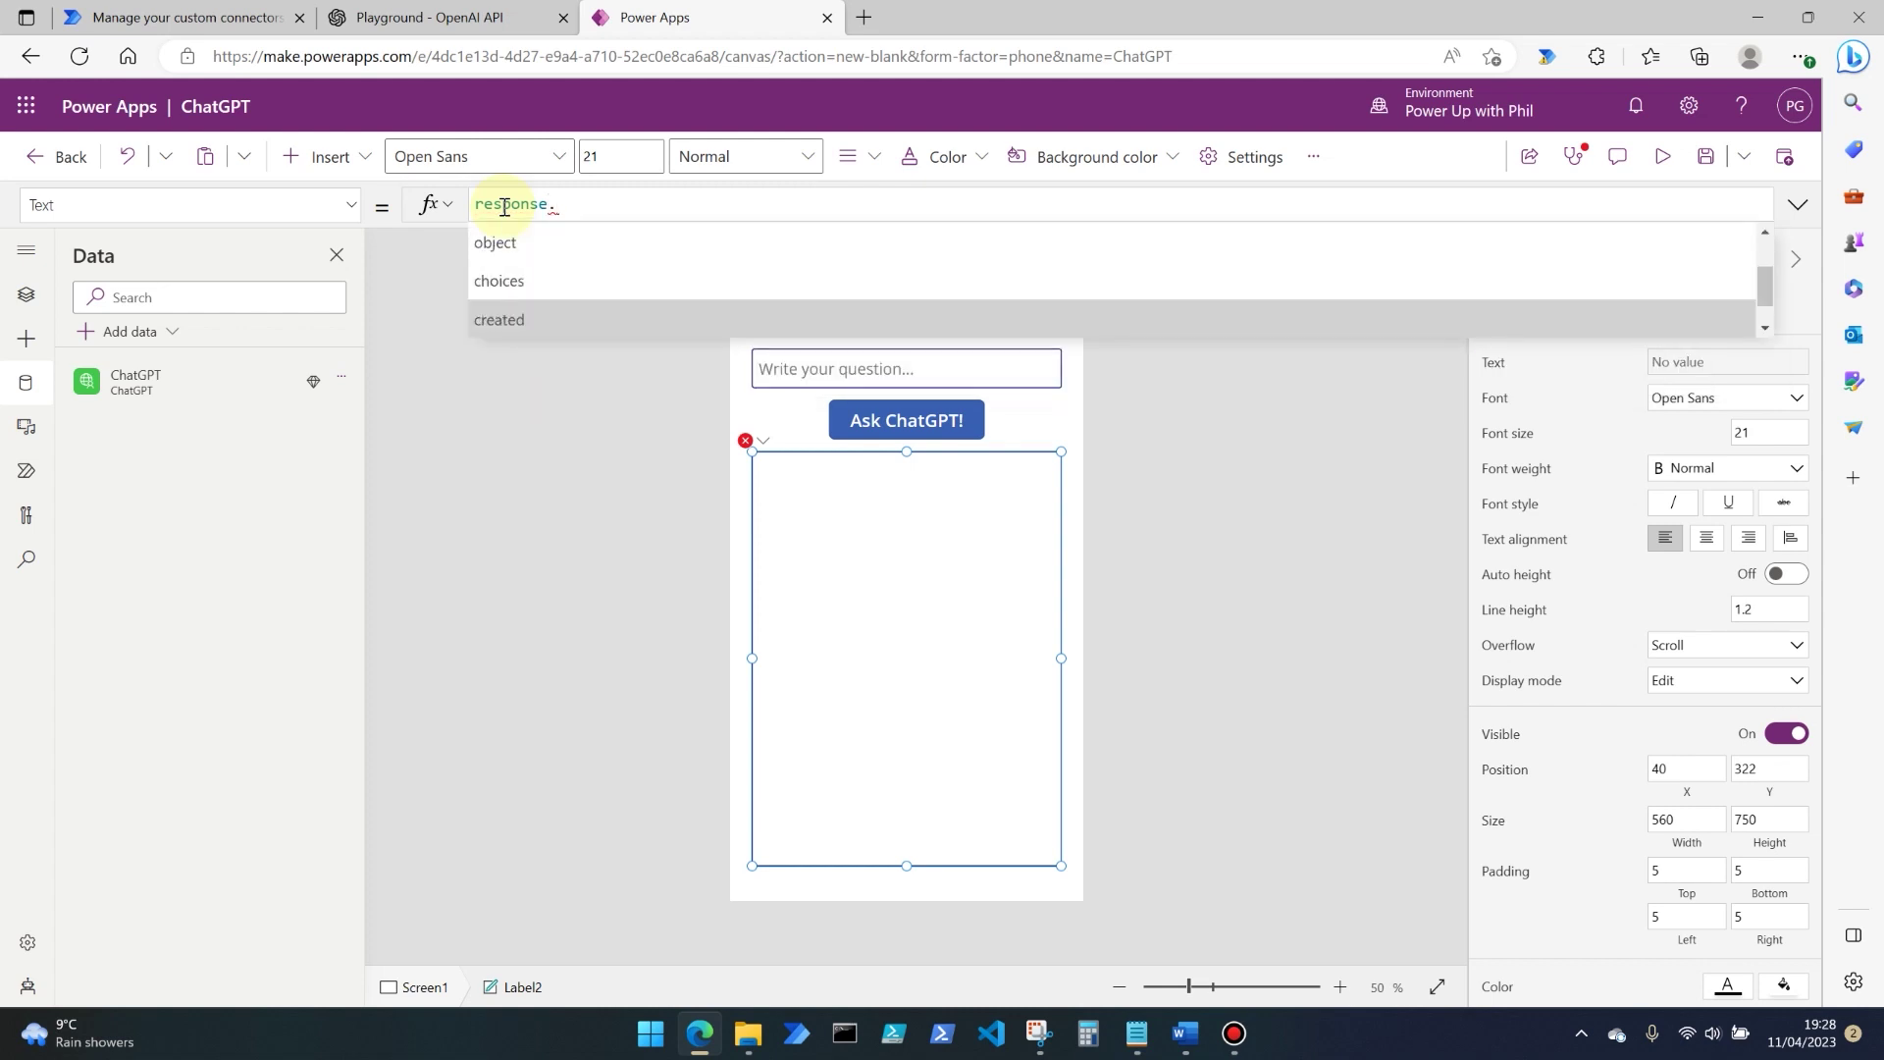
key("Up")
key("Up")
key("Up")
key("Up")
key("Up")
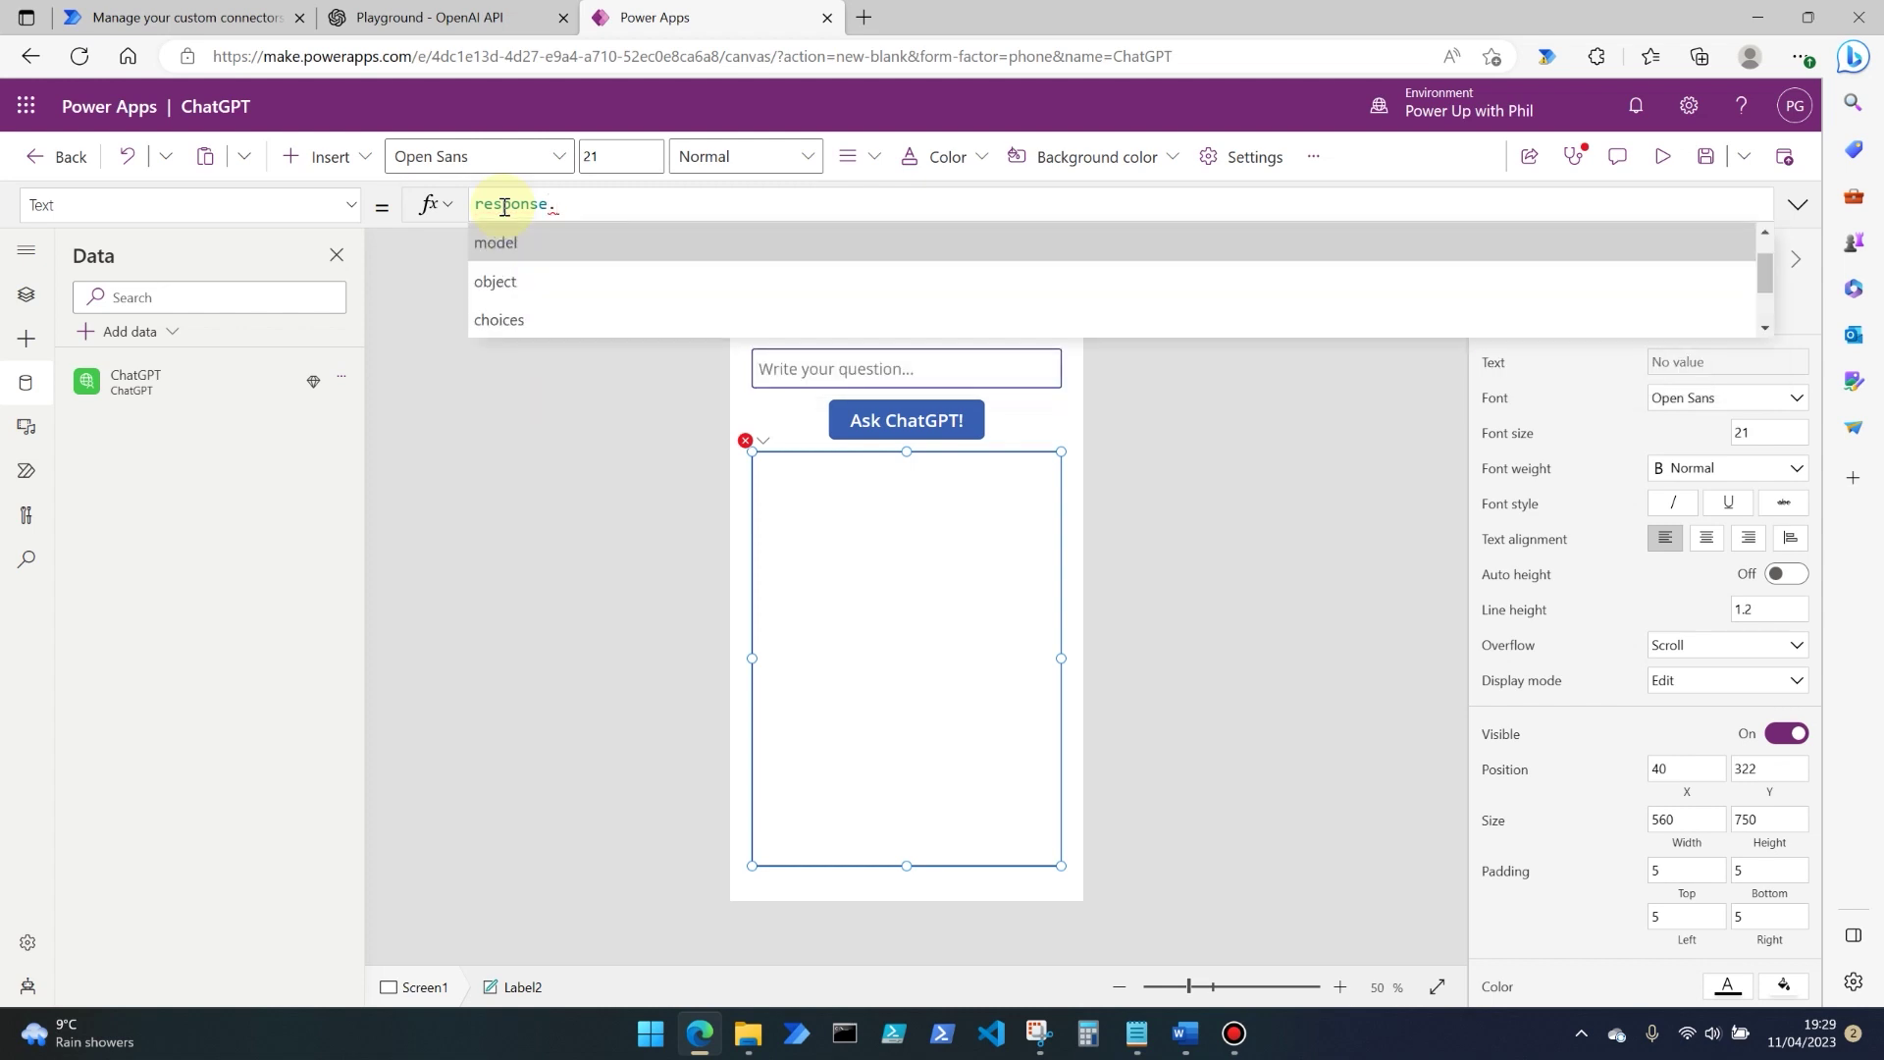
key("Down")
key("Down")
key("Down")
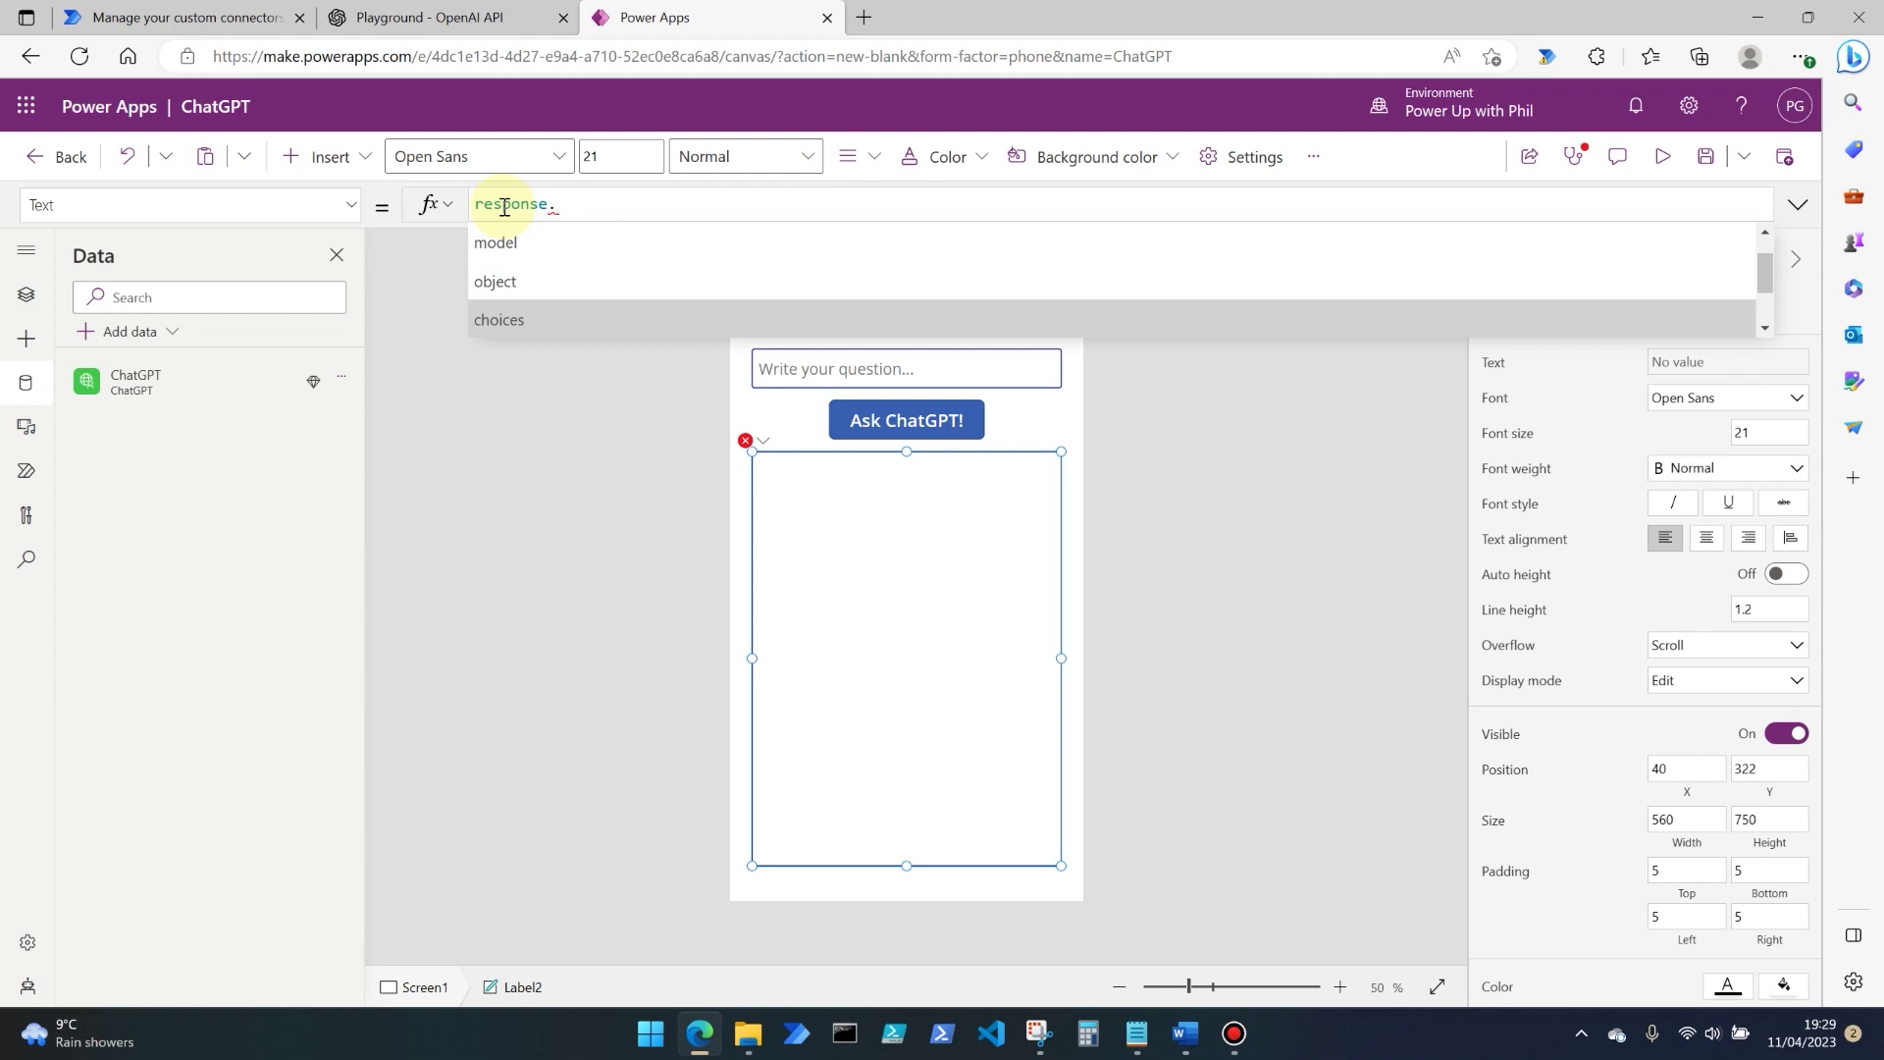
key("Tab")
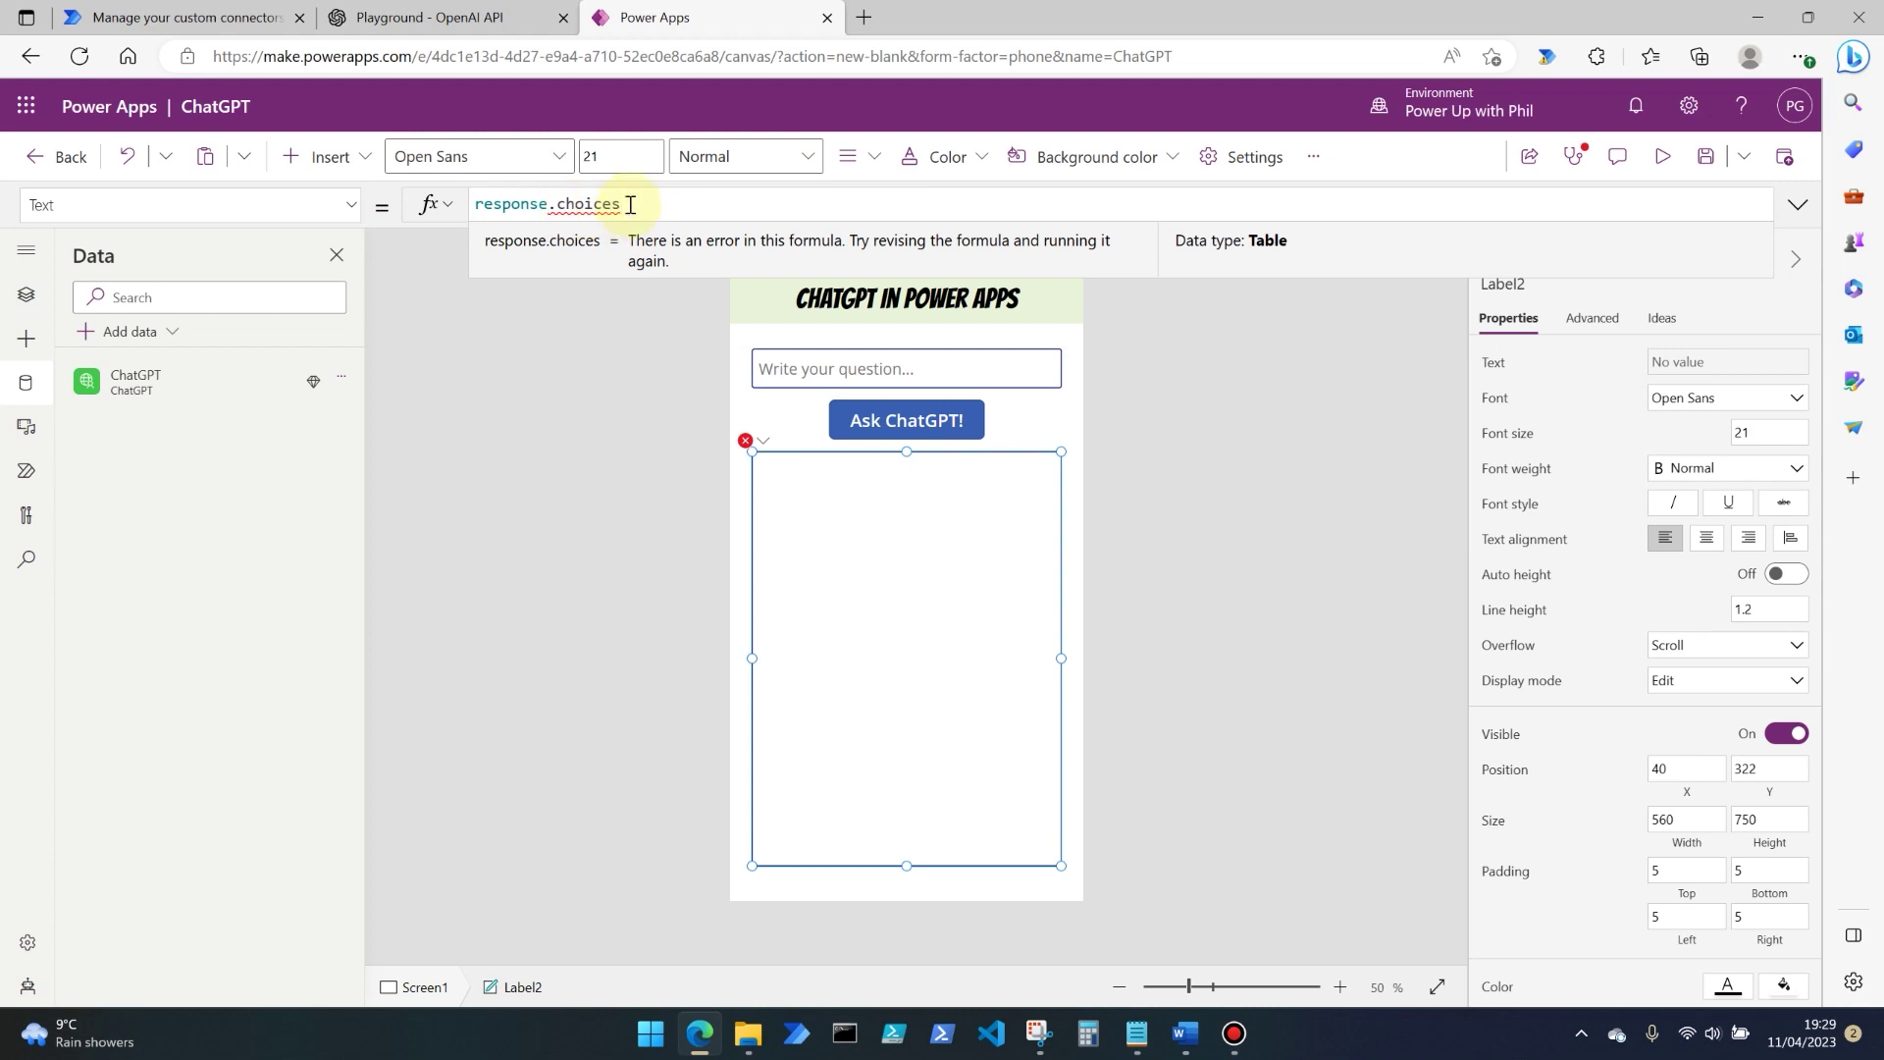
left_click(477, 203)
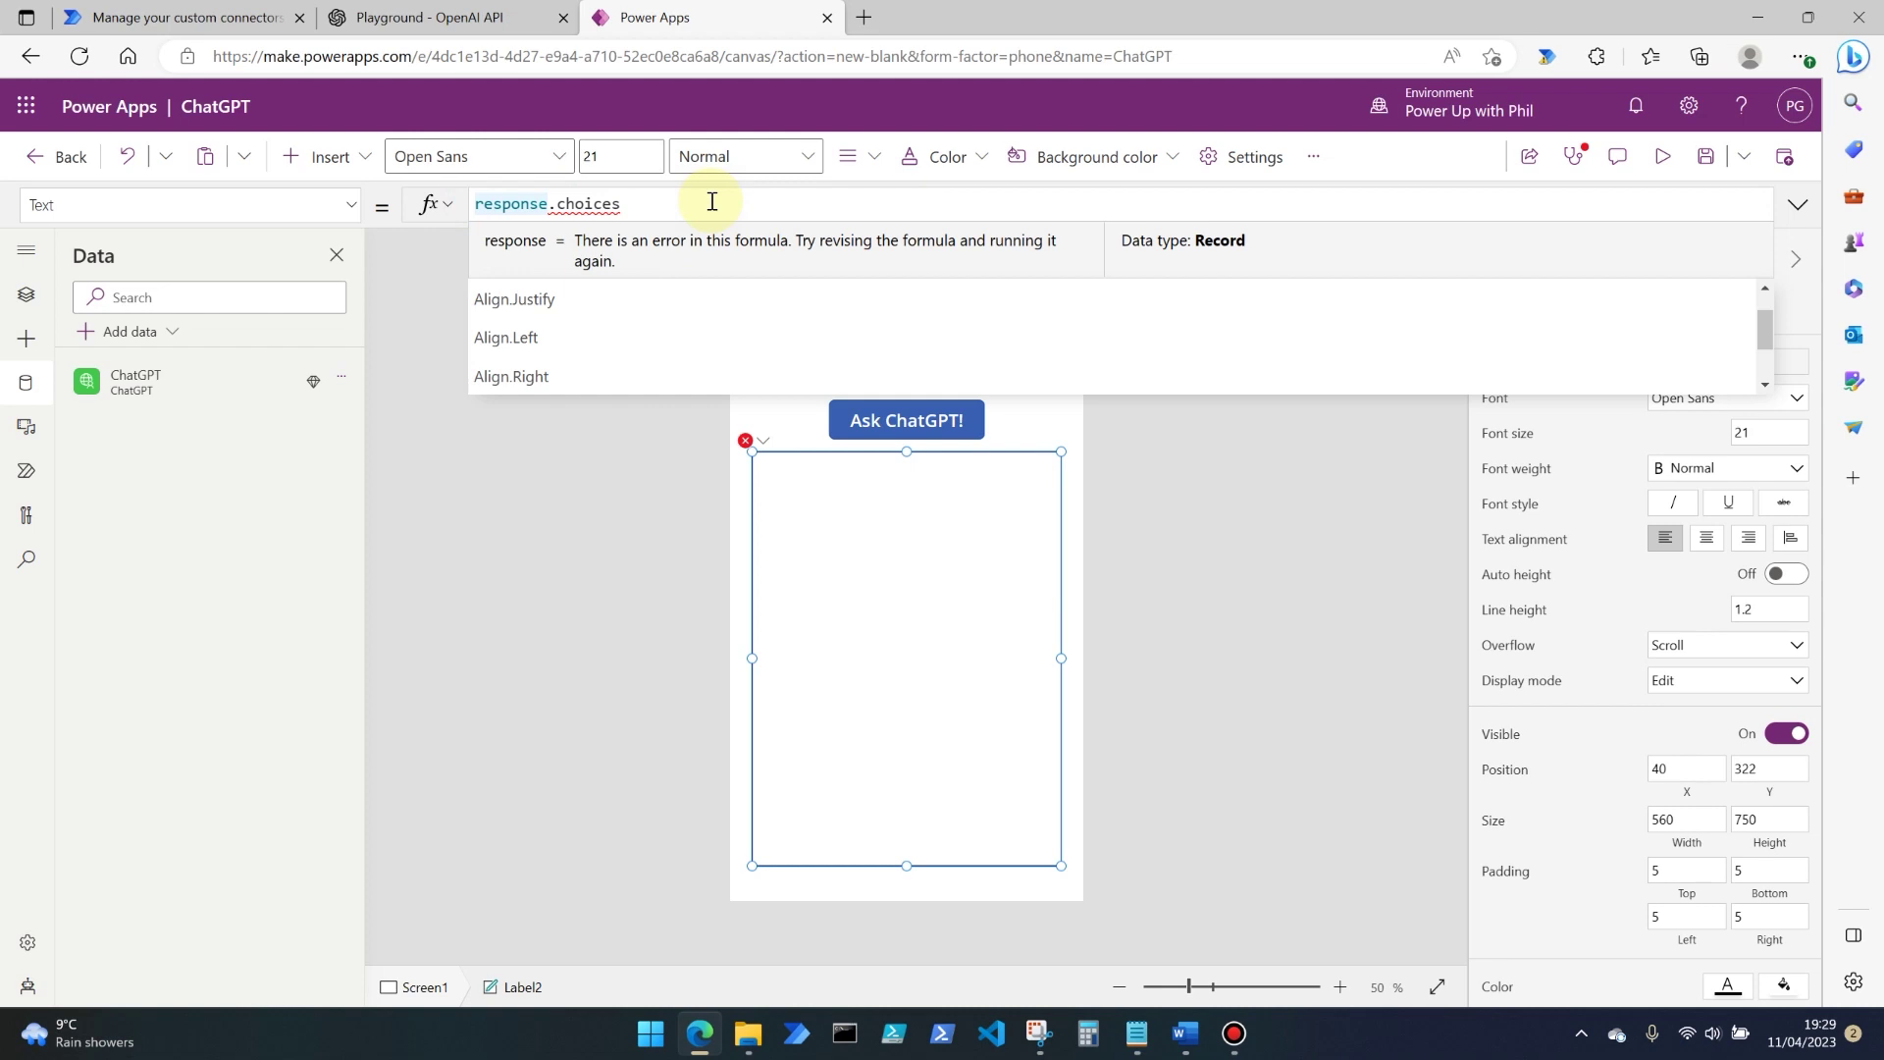
type("First(")
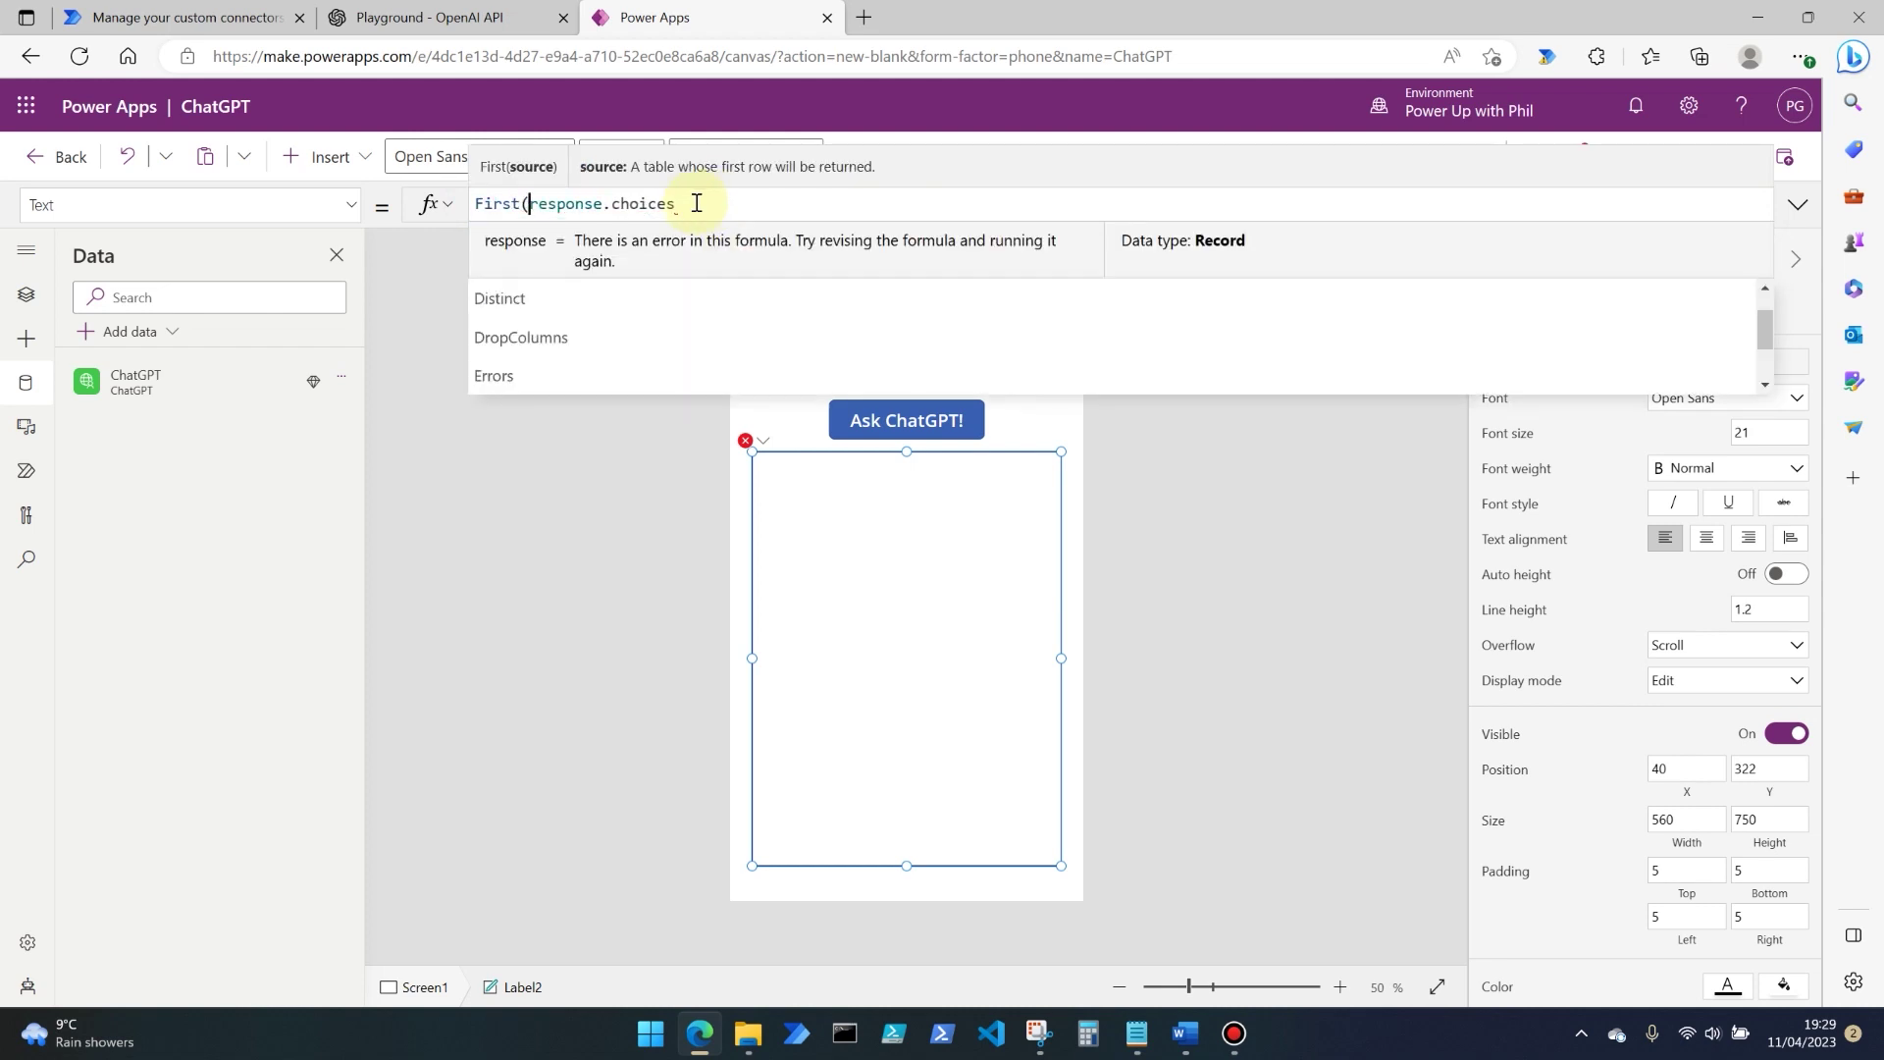
Step: Finish Label2's Text as First(response.choices).text and review the error-free formula
left_click(697, 204)
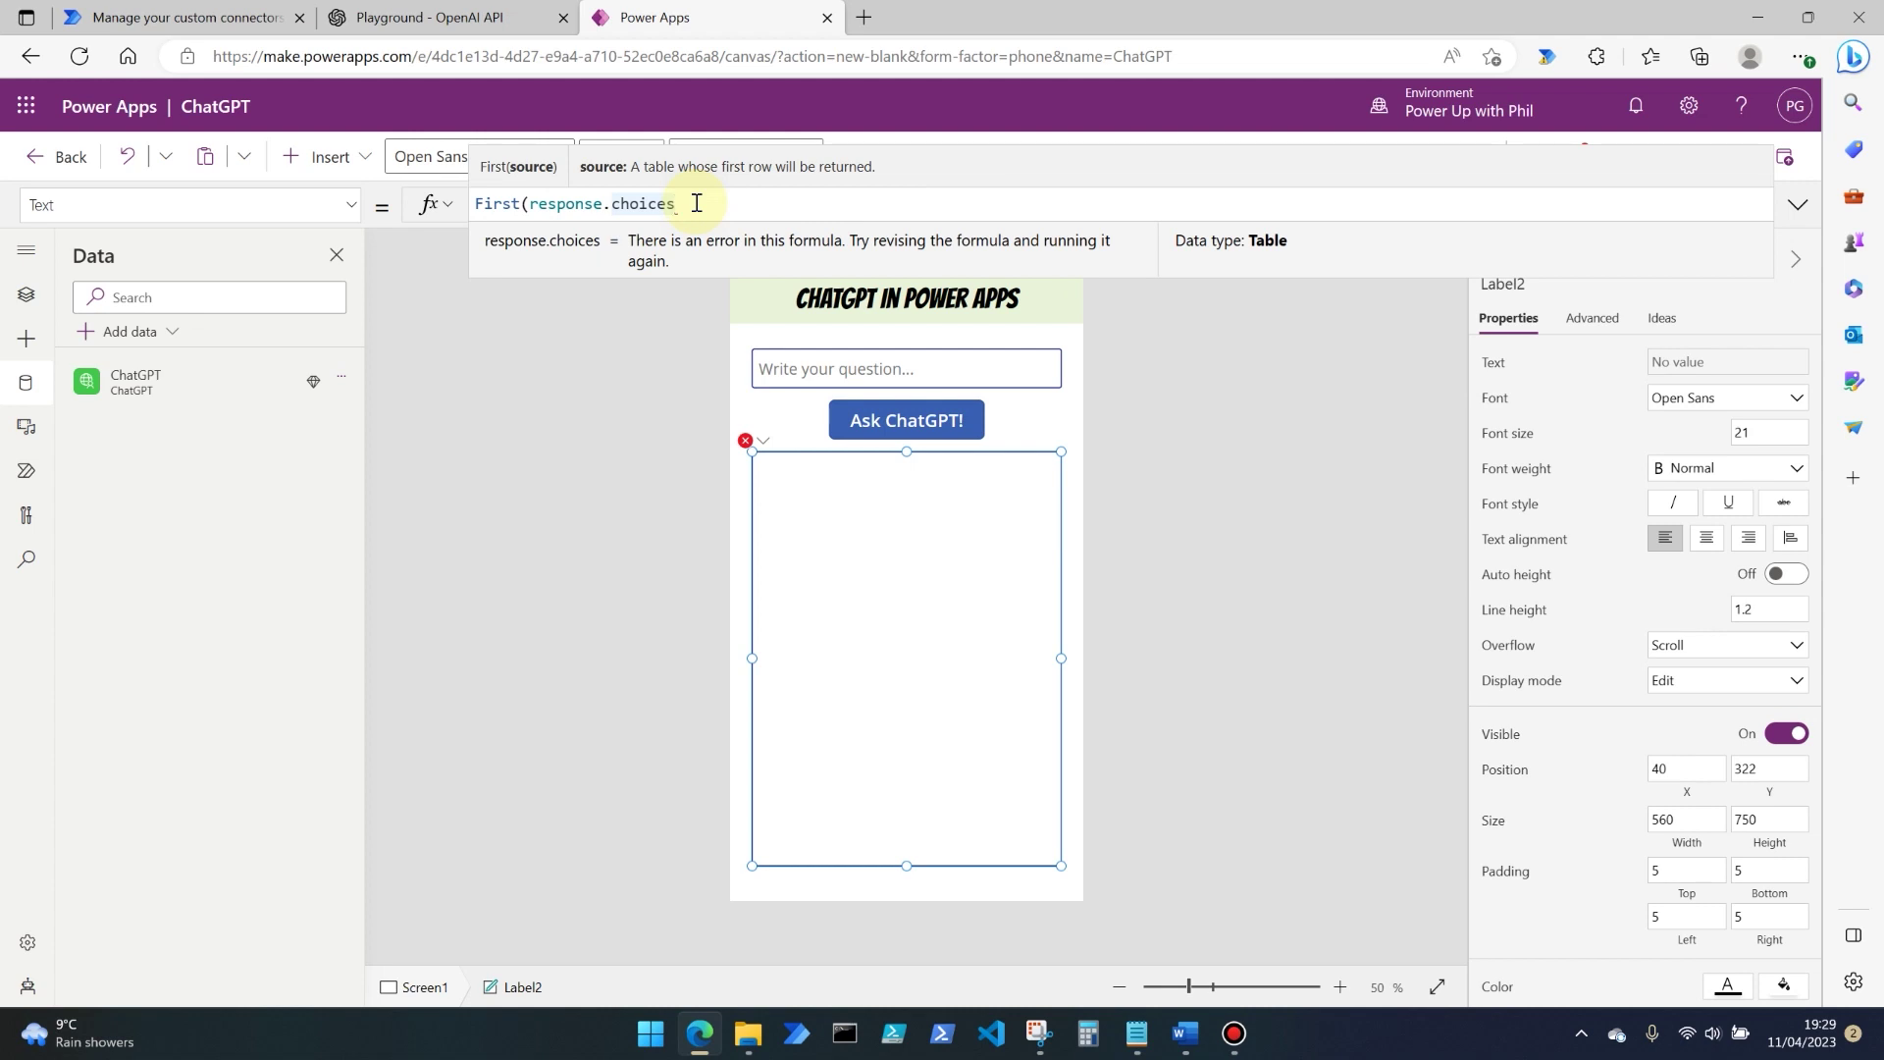
type(")")
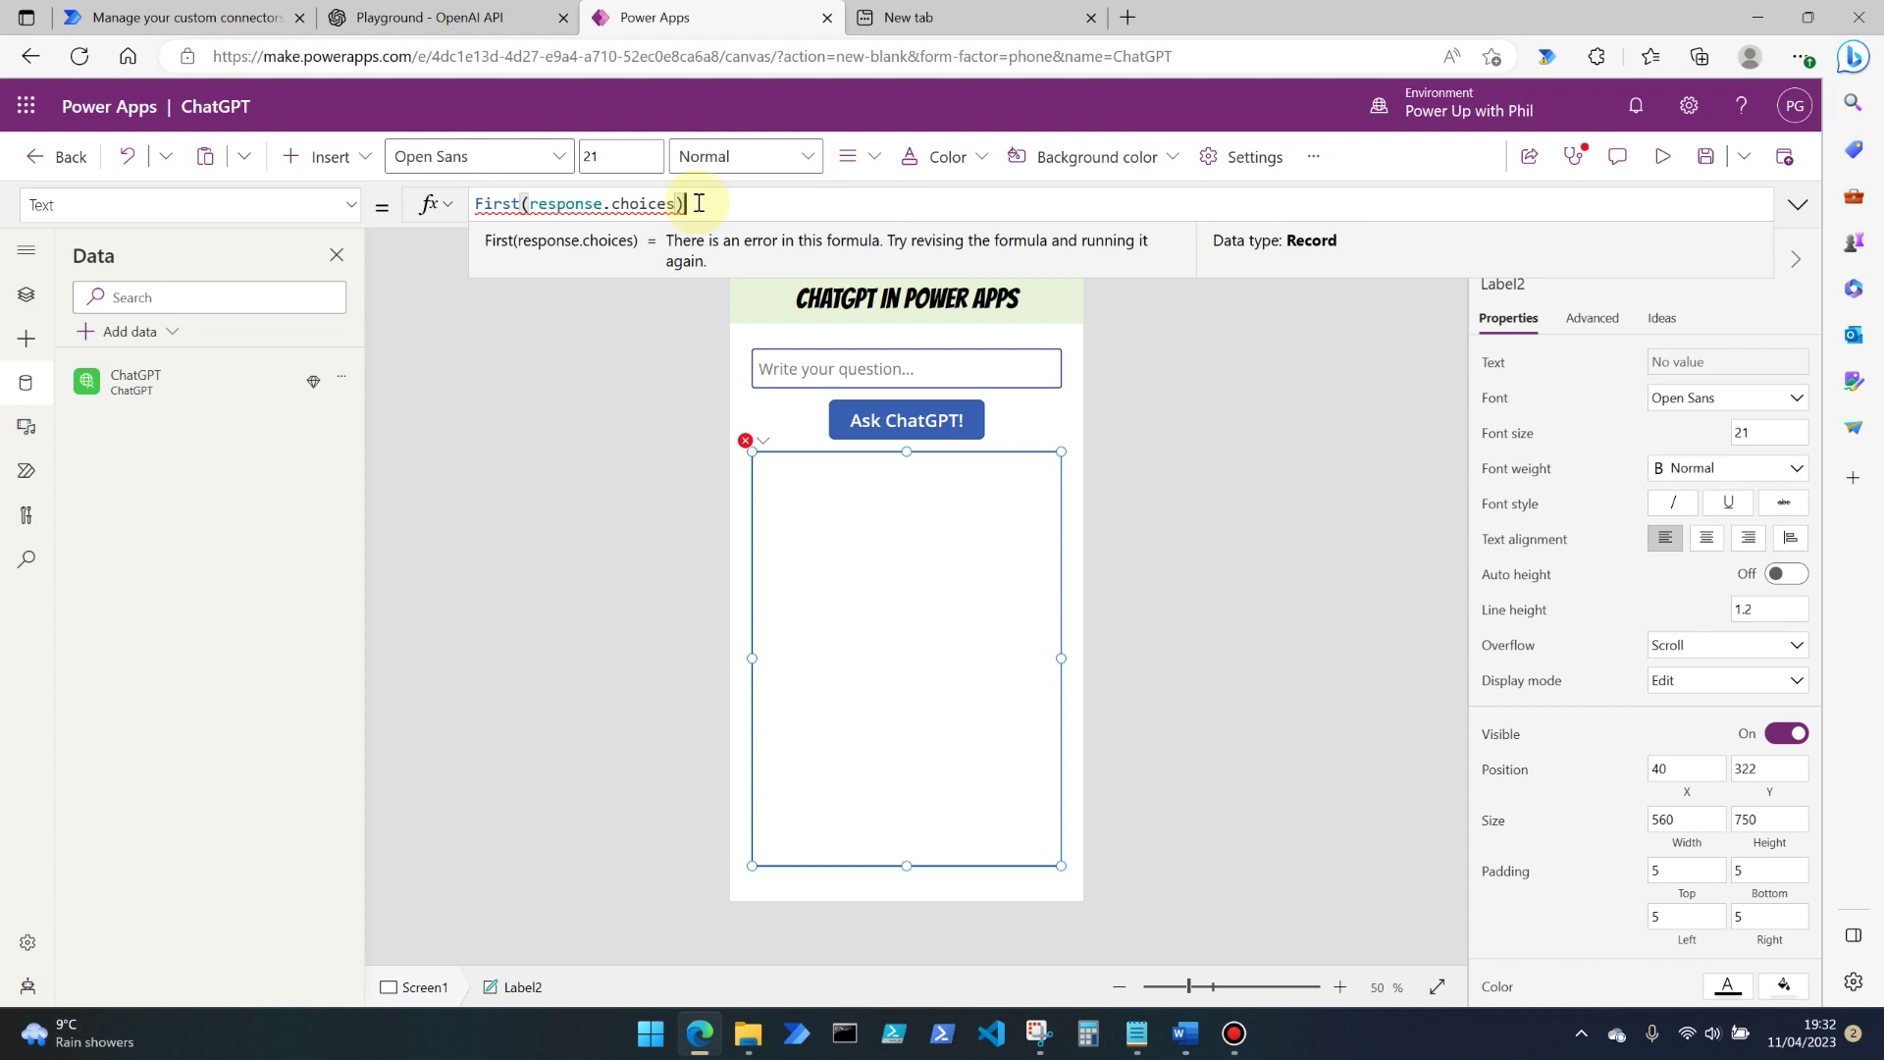
type(".text")
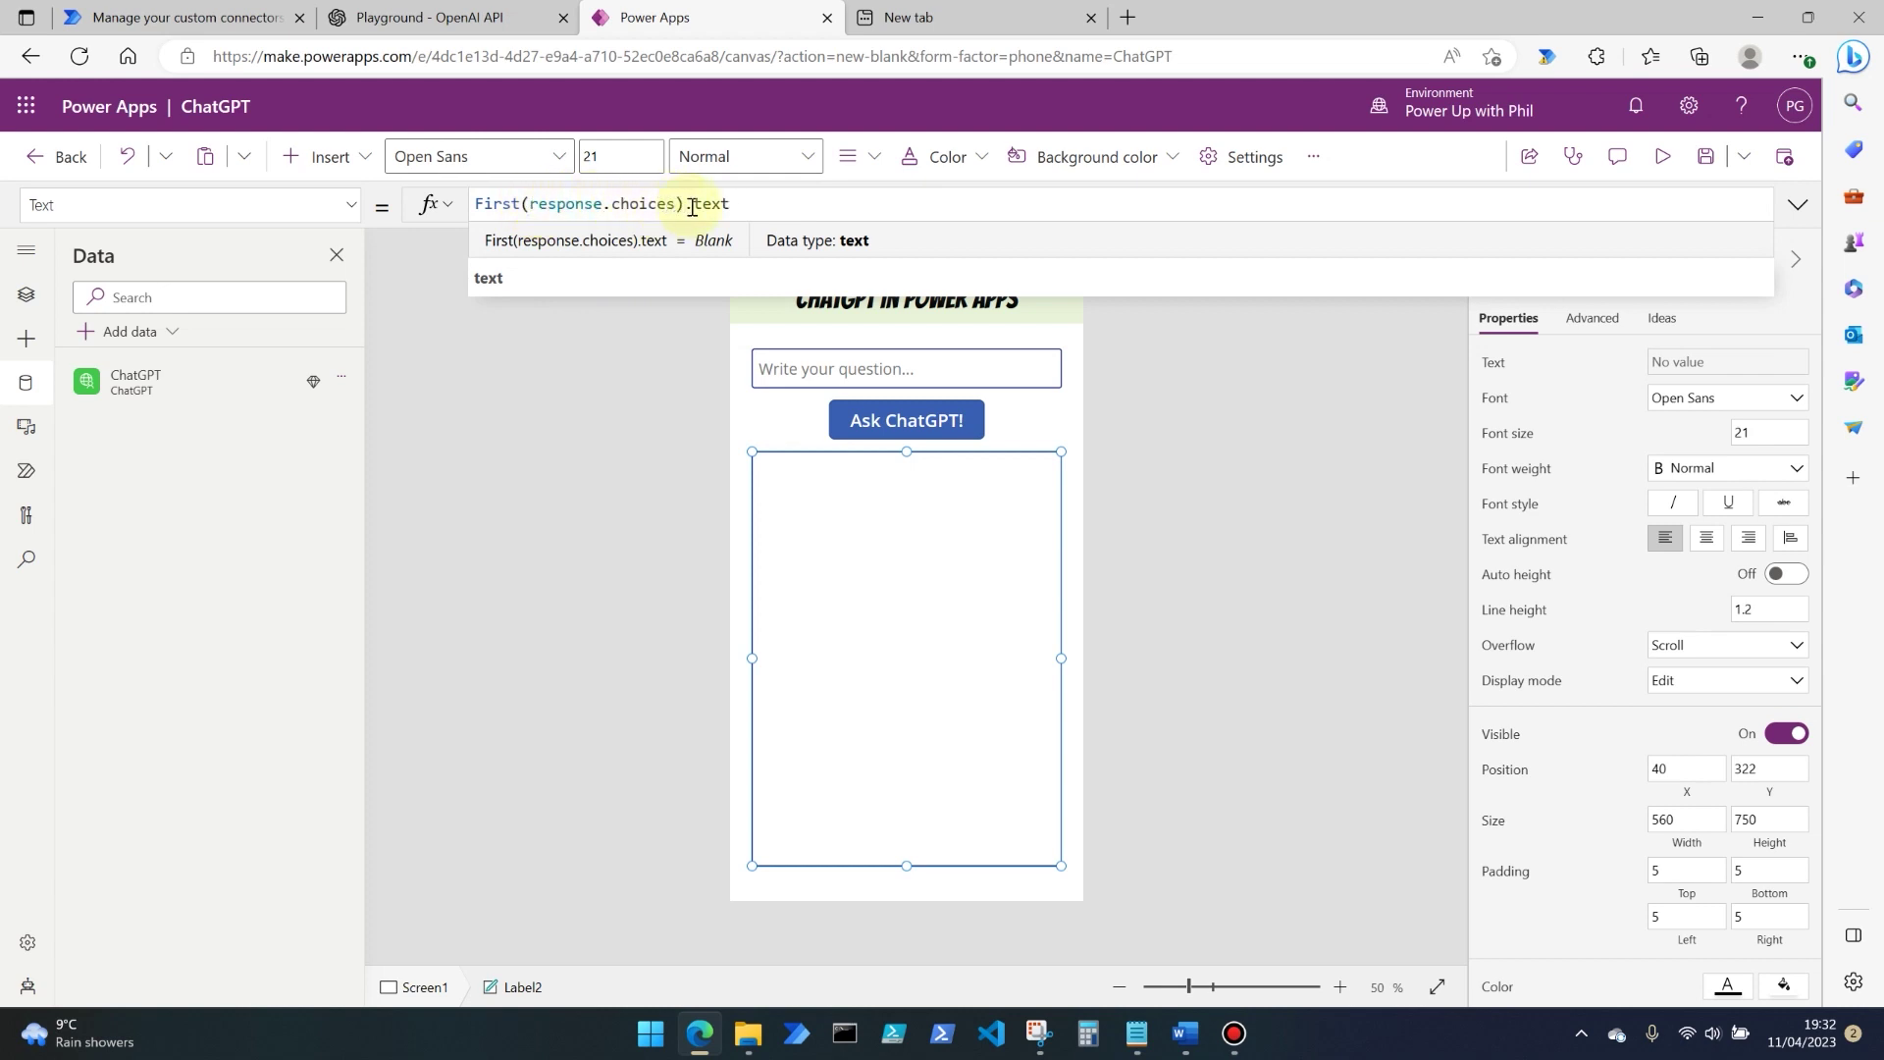
left_click(1275, 451)
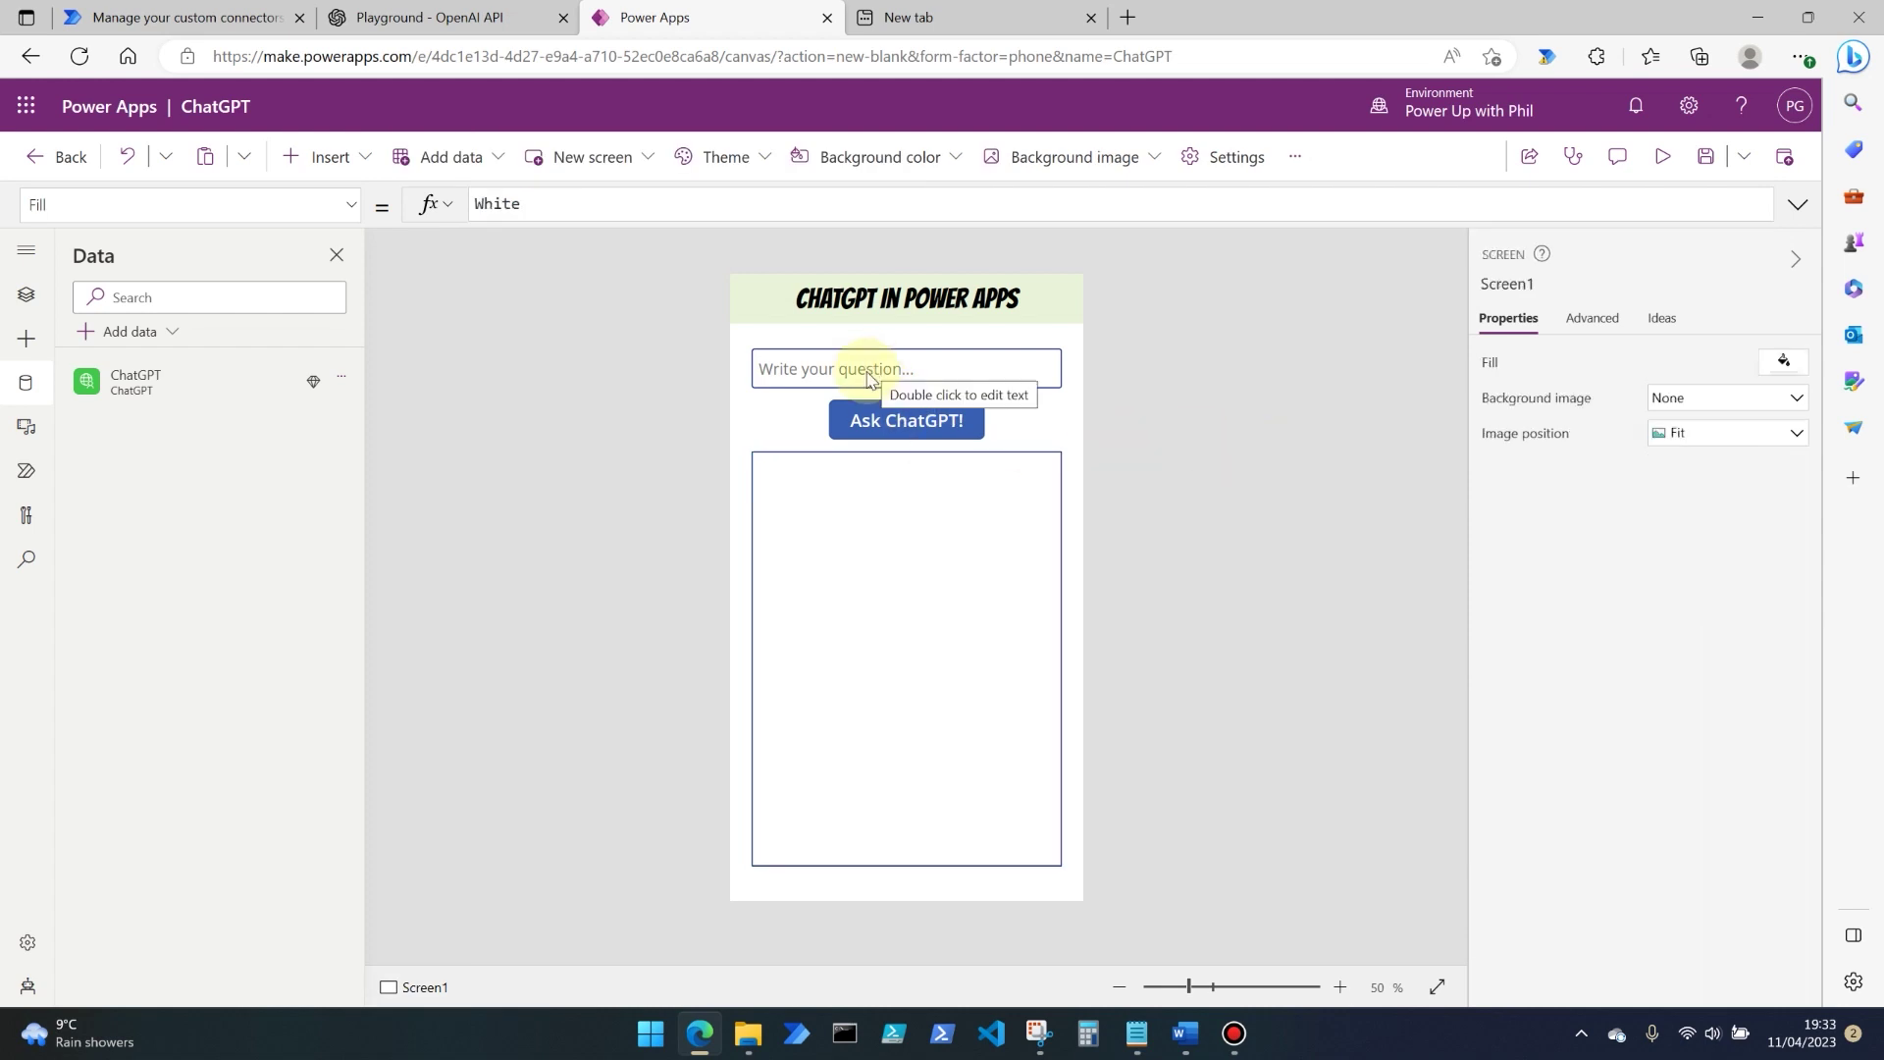
left_click(828, 526)
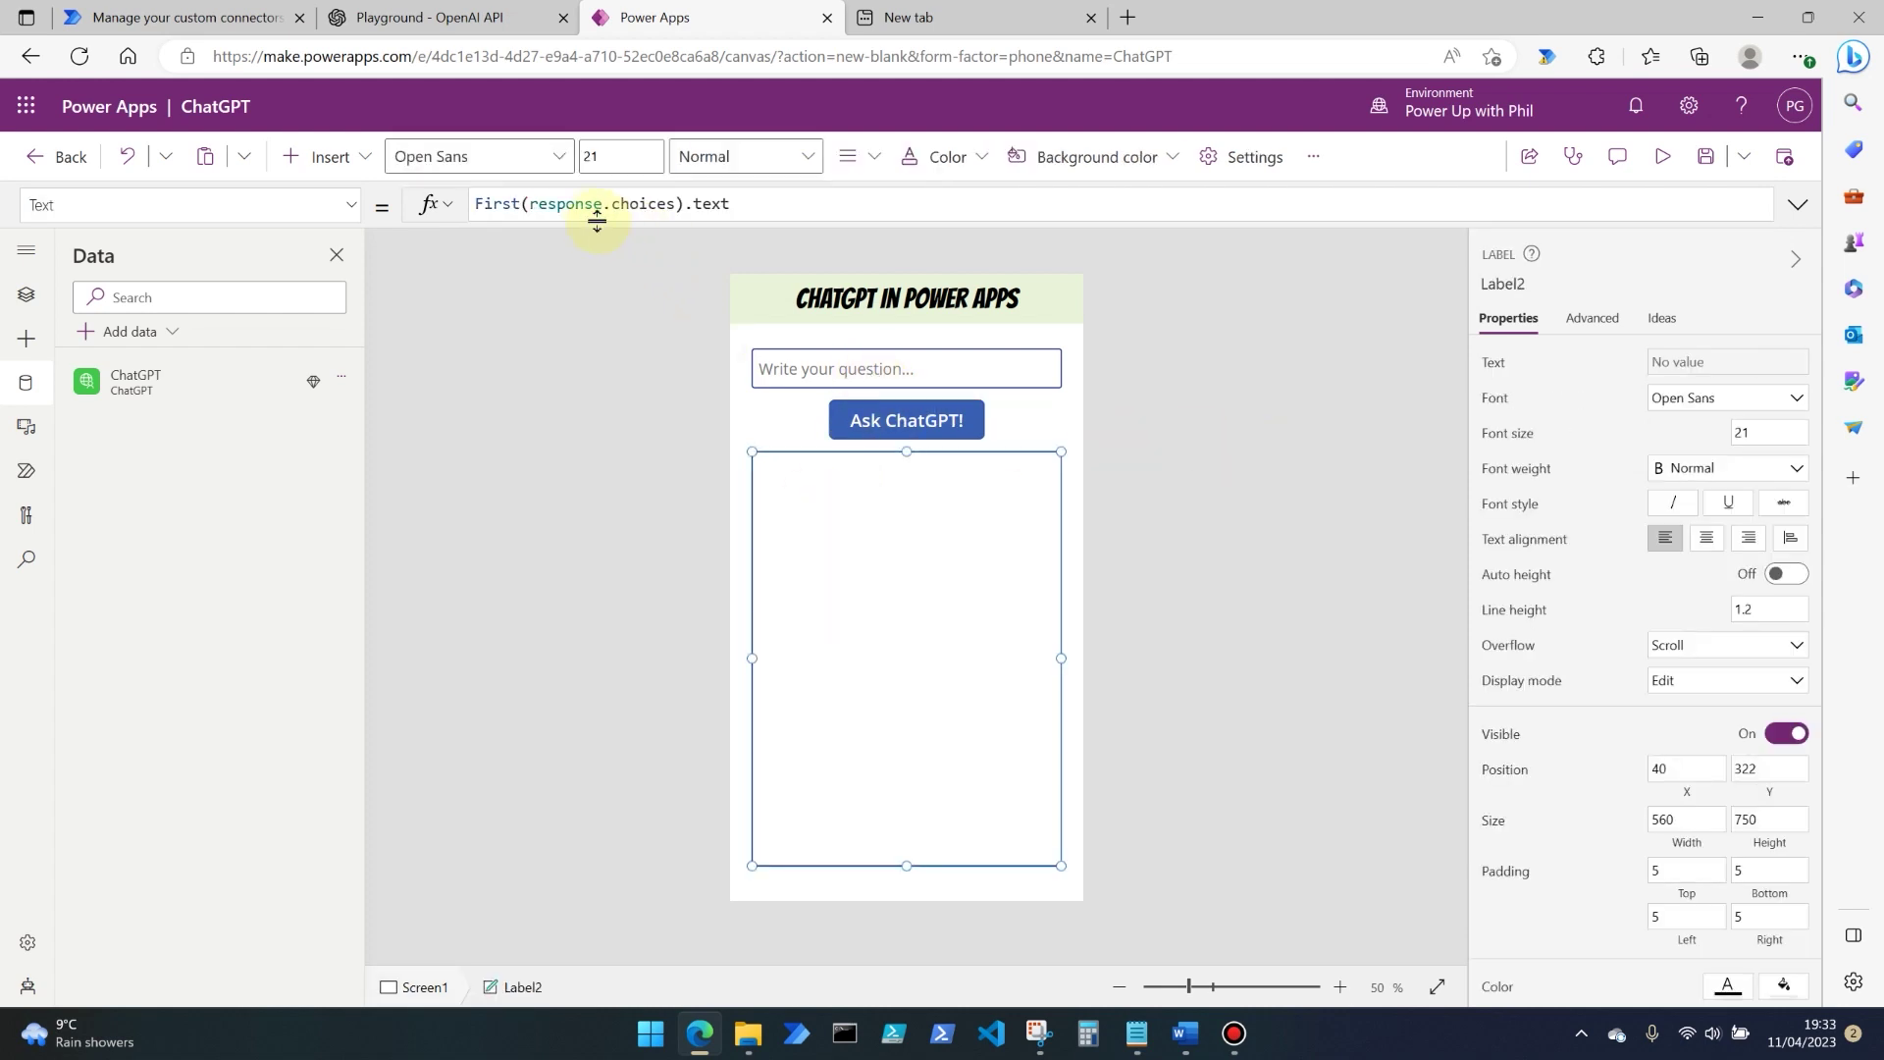
left_click_drag(730, 203, 529, 204)
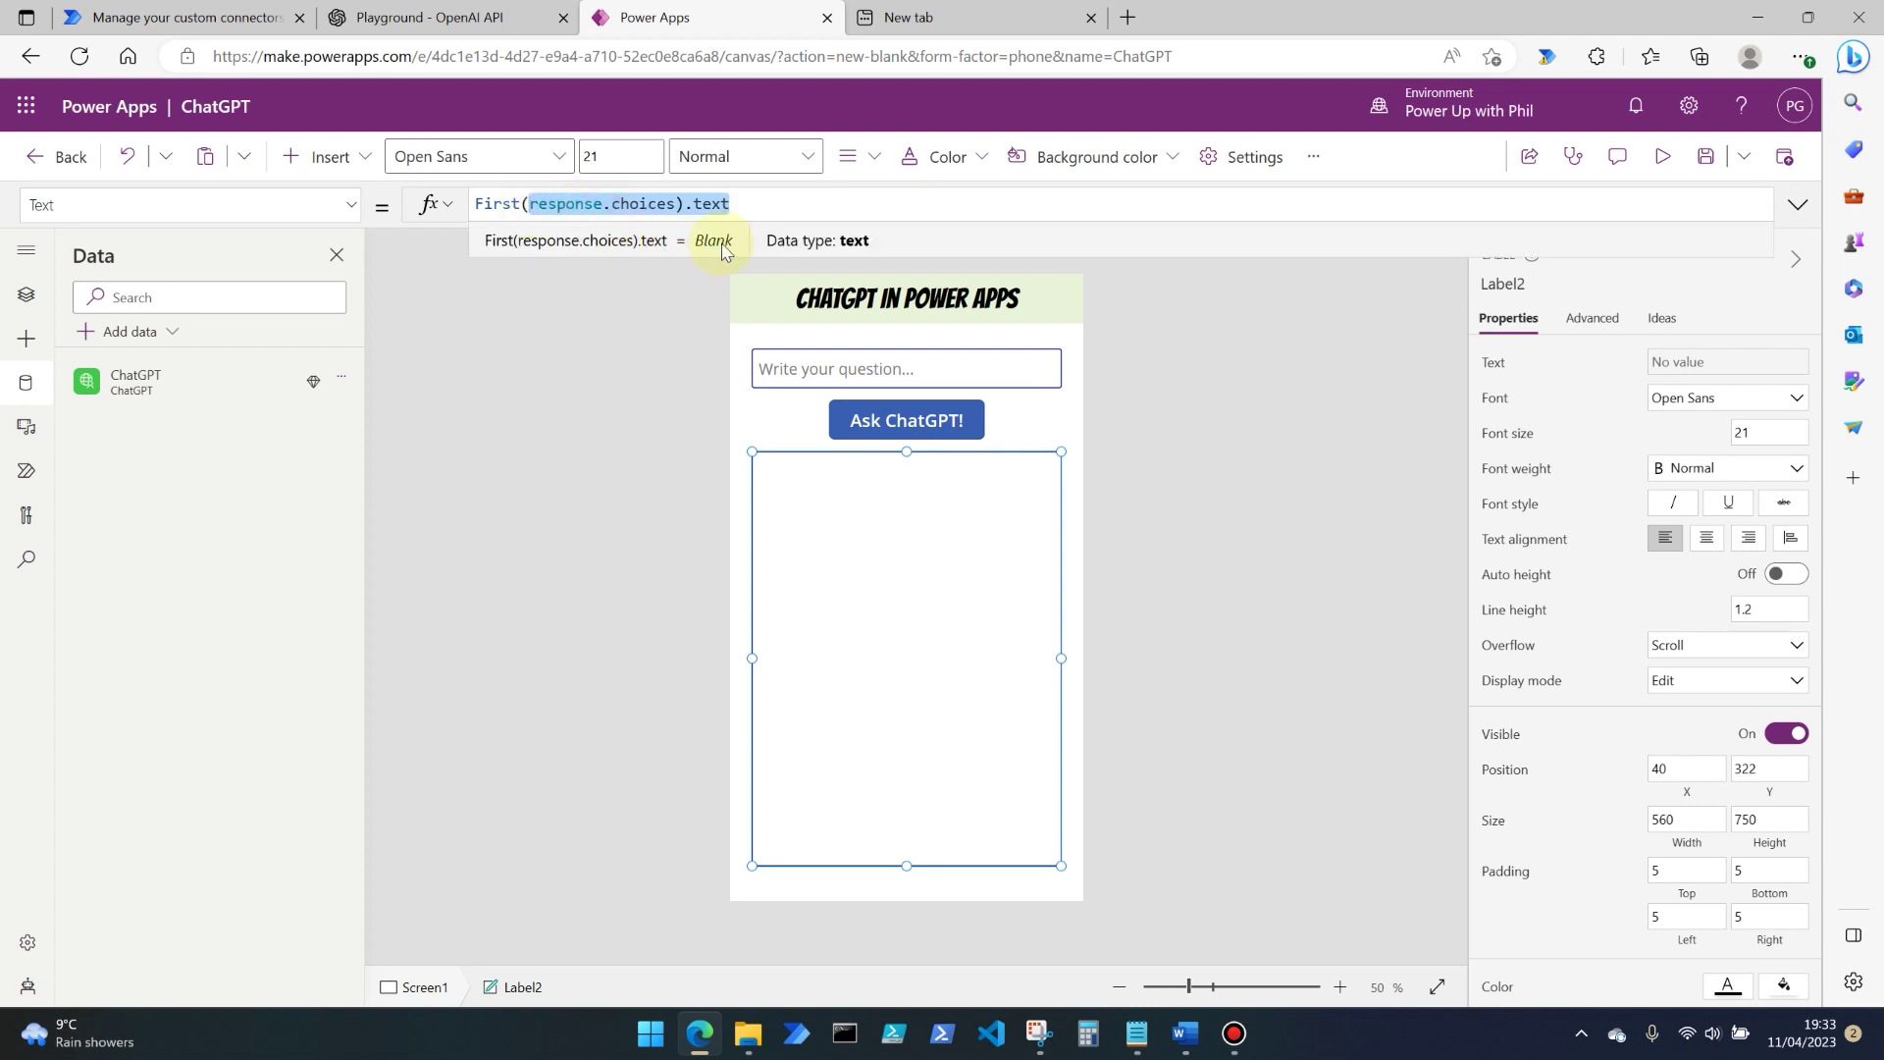
left_click(1114, 433)
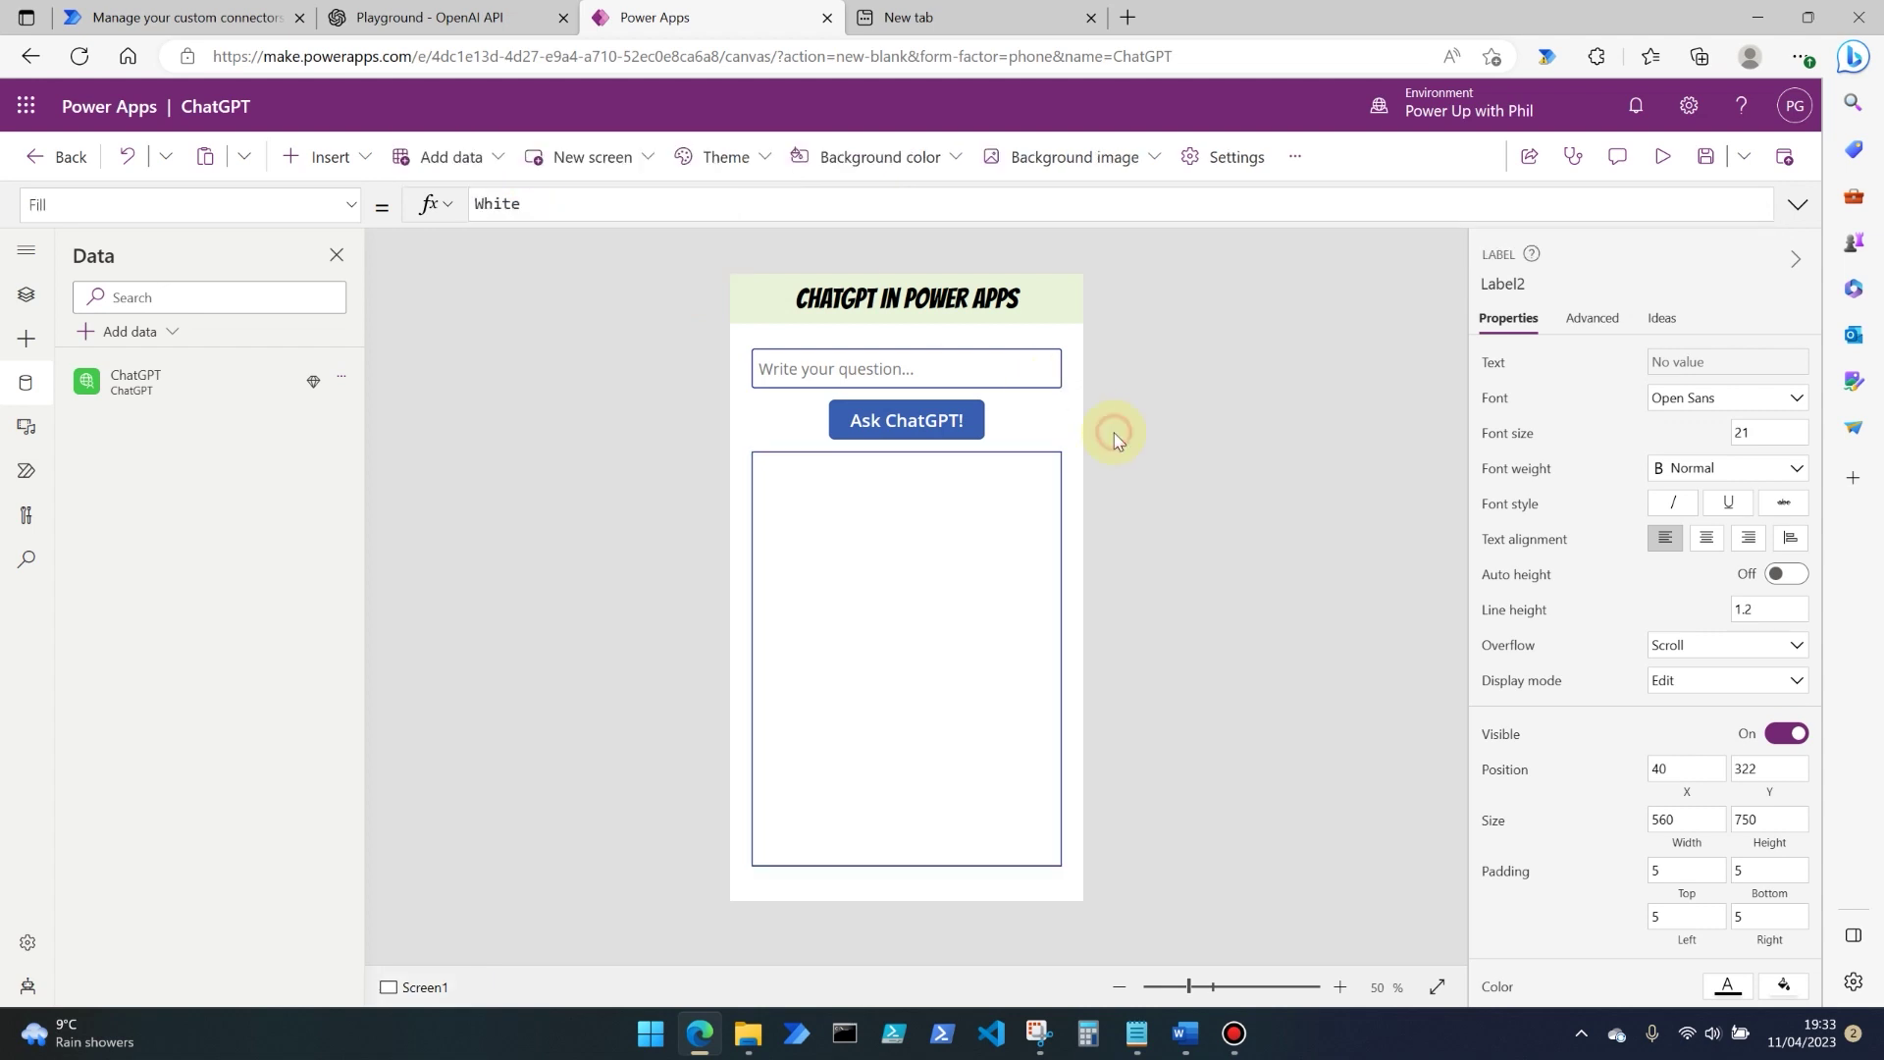
Step: Preview the app and ask ChatGPT 'What colour is the sky?'
left_click(1662, 160)
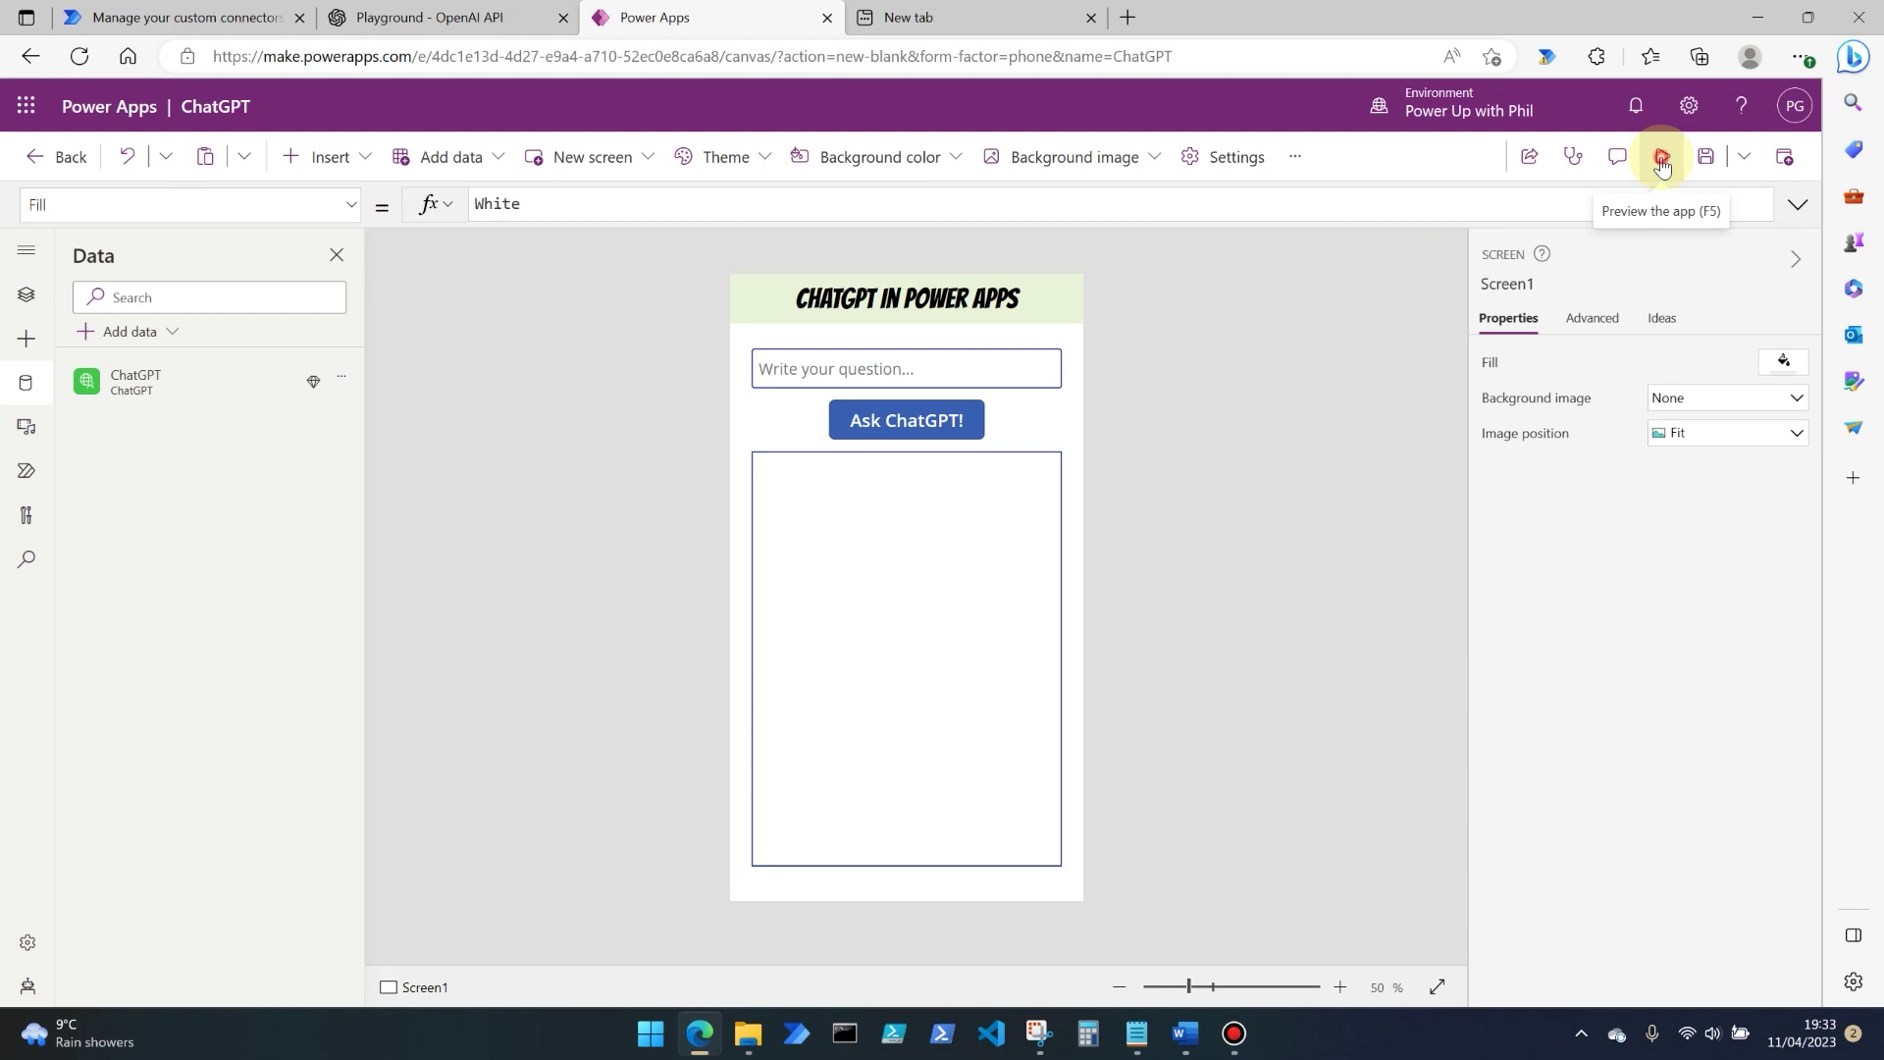
left_click(750, 261)
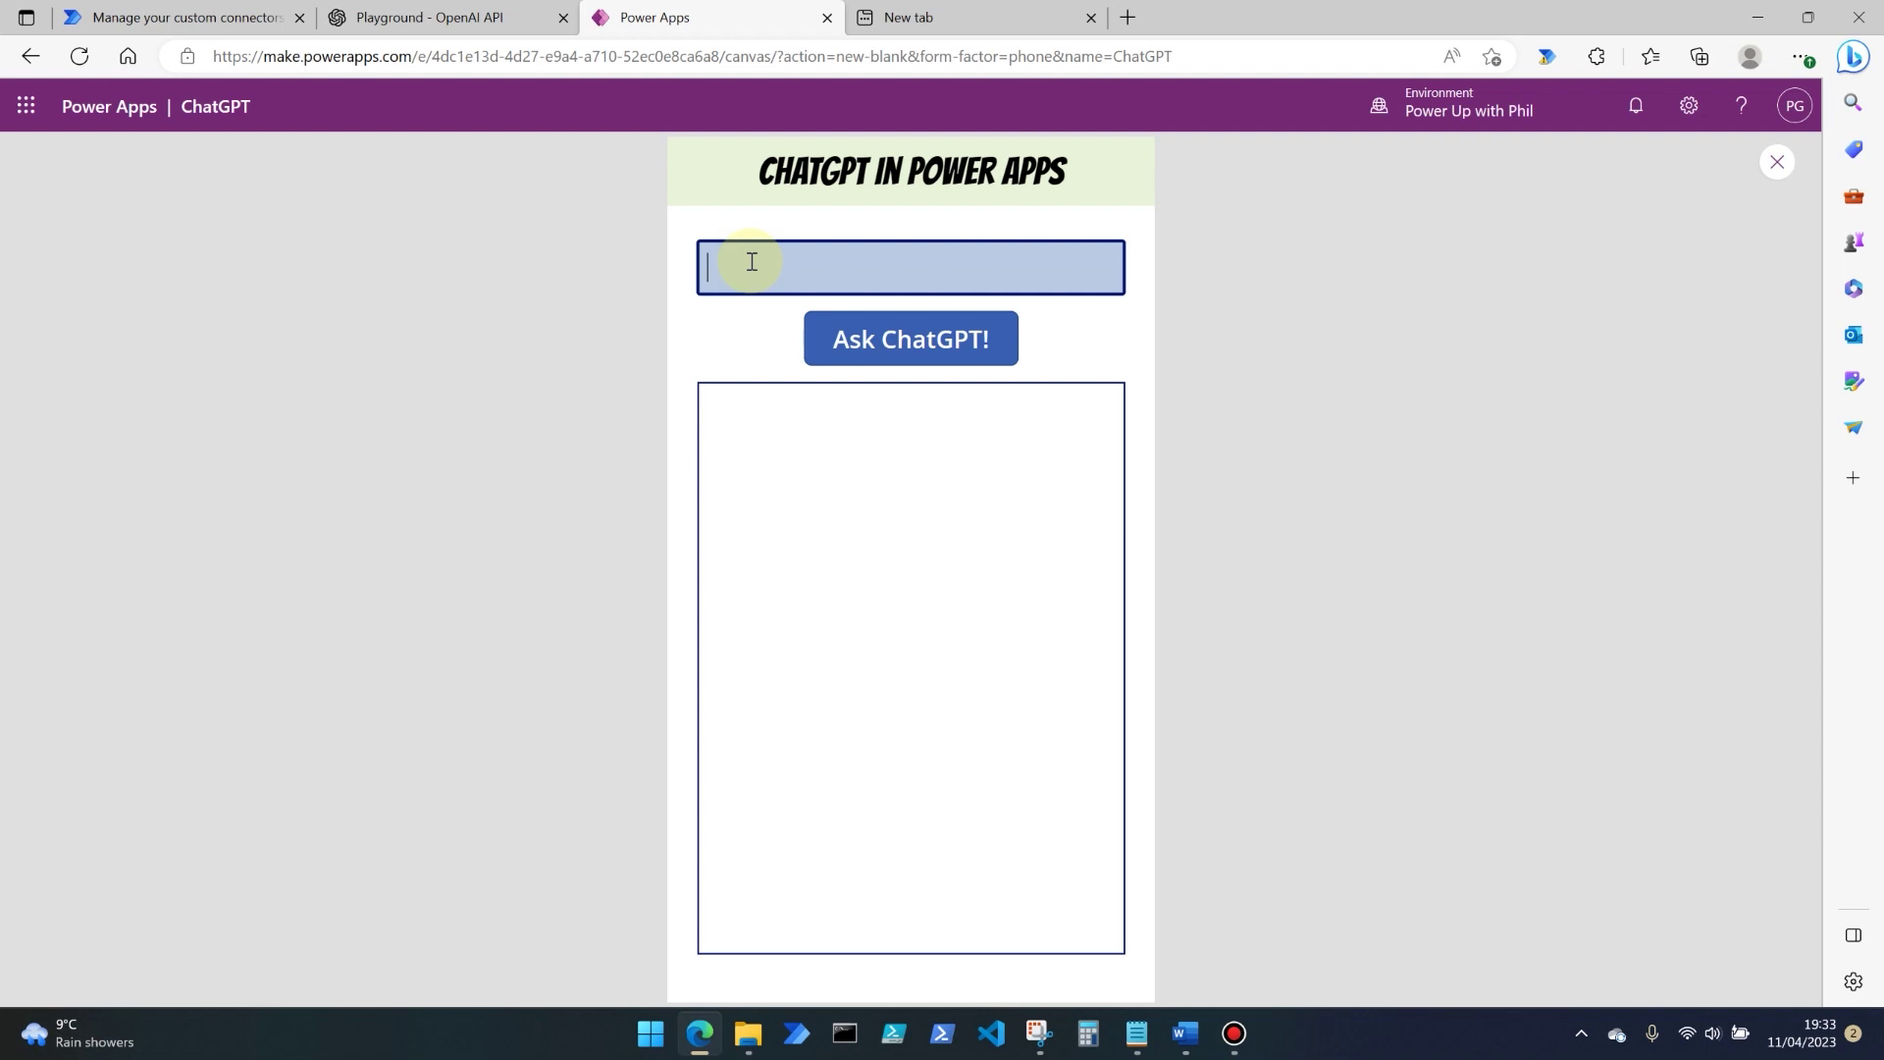
type("What colour is the sky?")
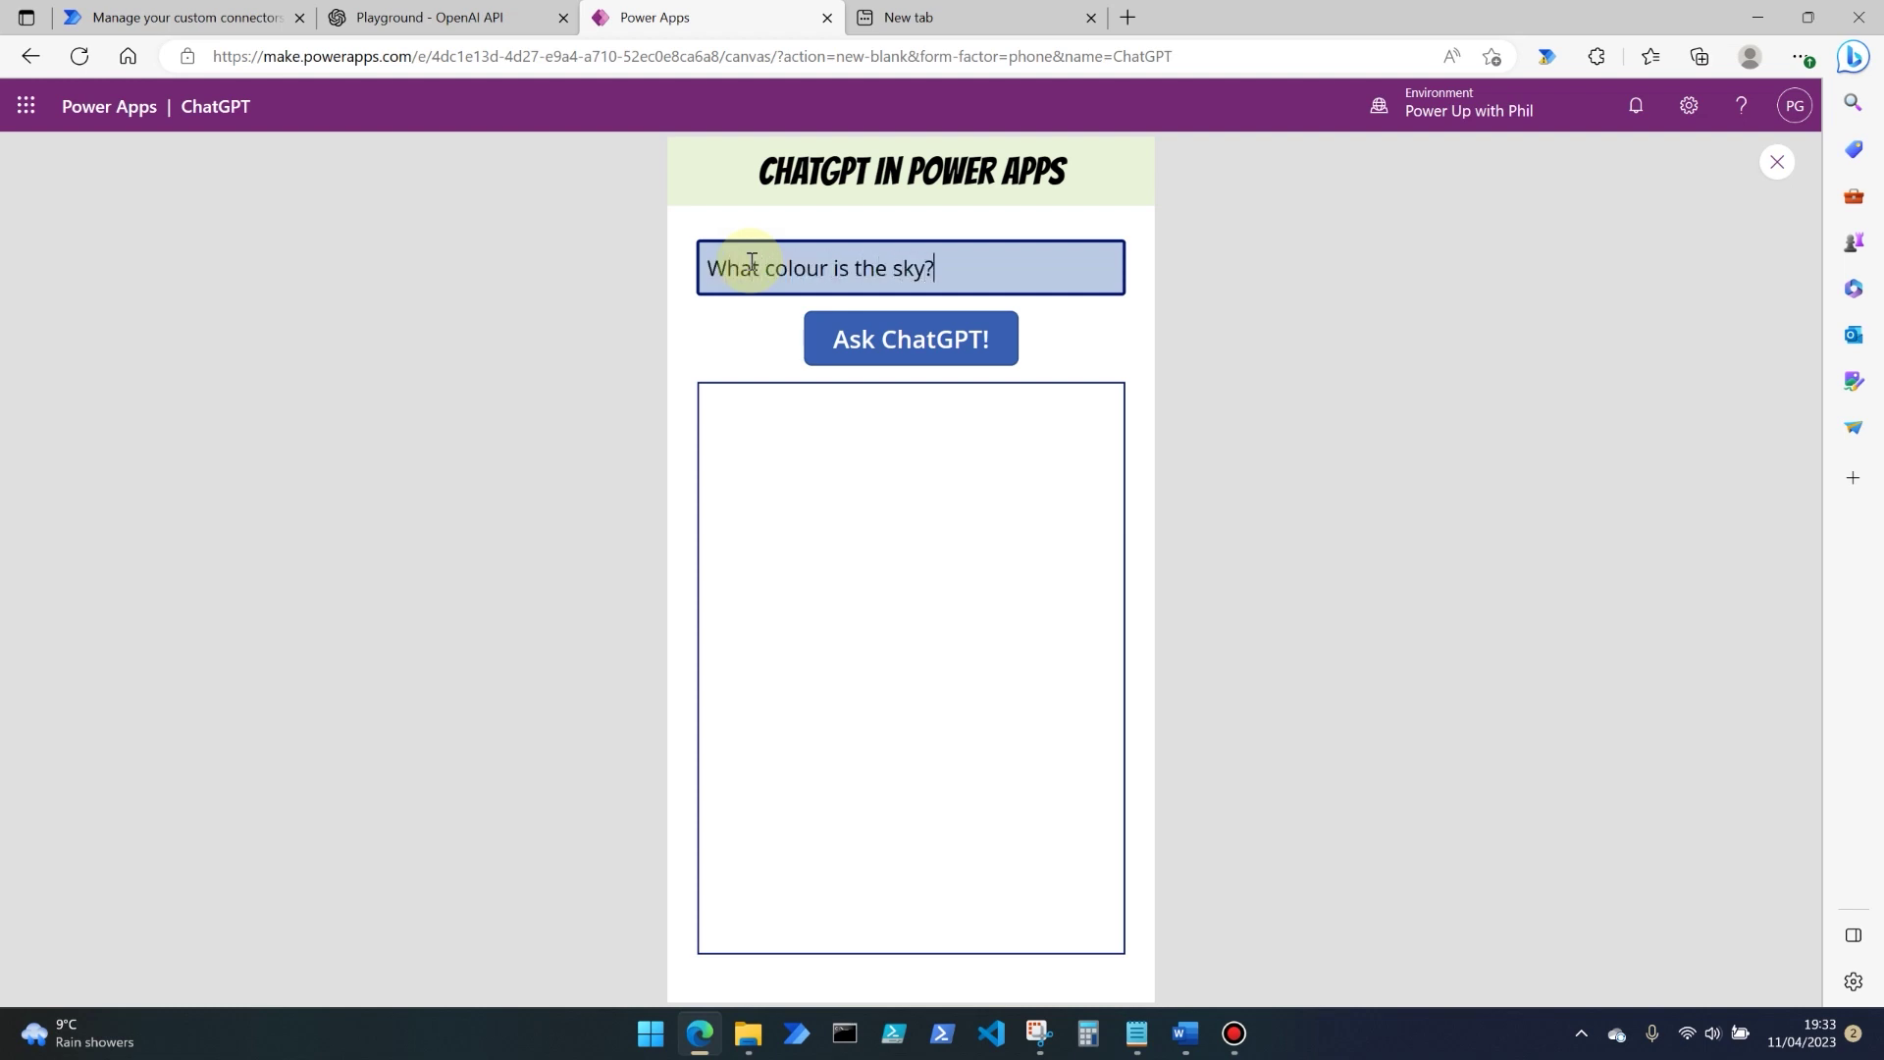
left_click(948, 361)
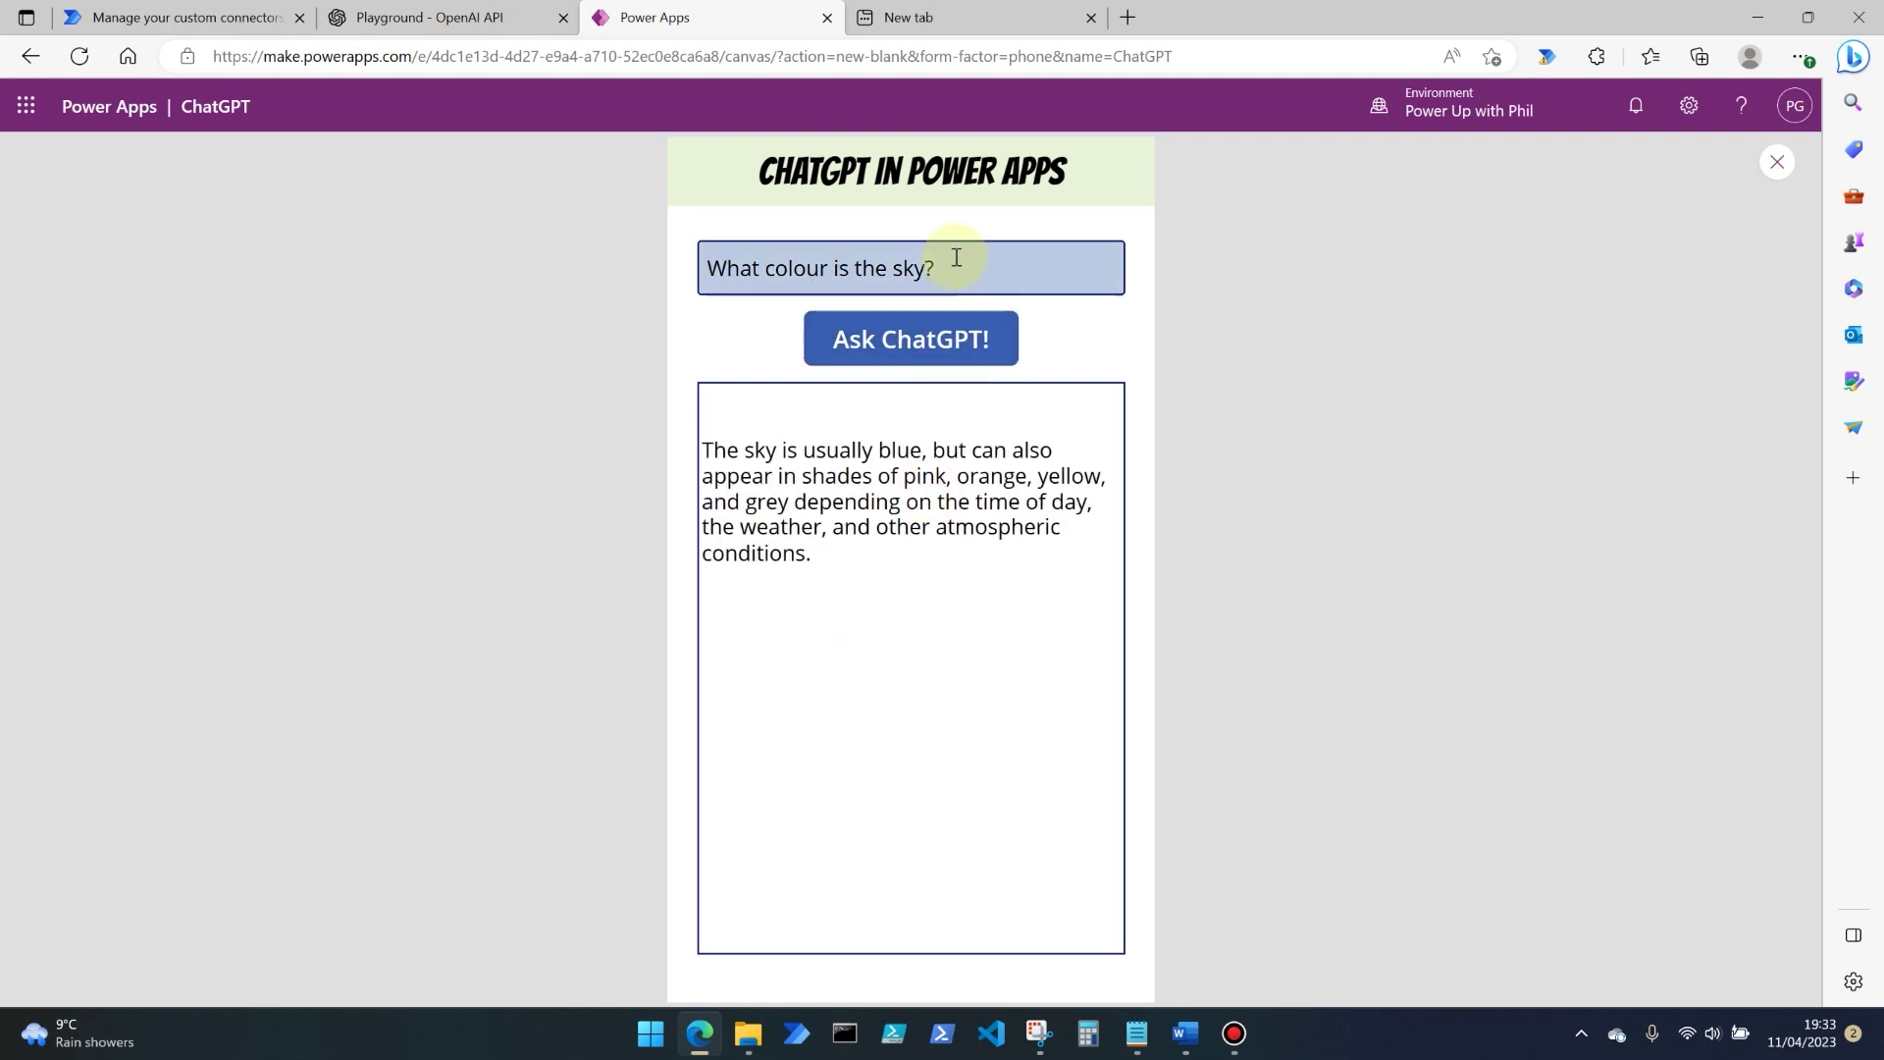
Step: Ask for Buckingham Palace's address, then return to the Power Automate custom connectors page
left_click_drag(955, 260, 705, 270)
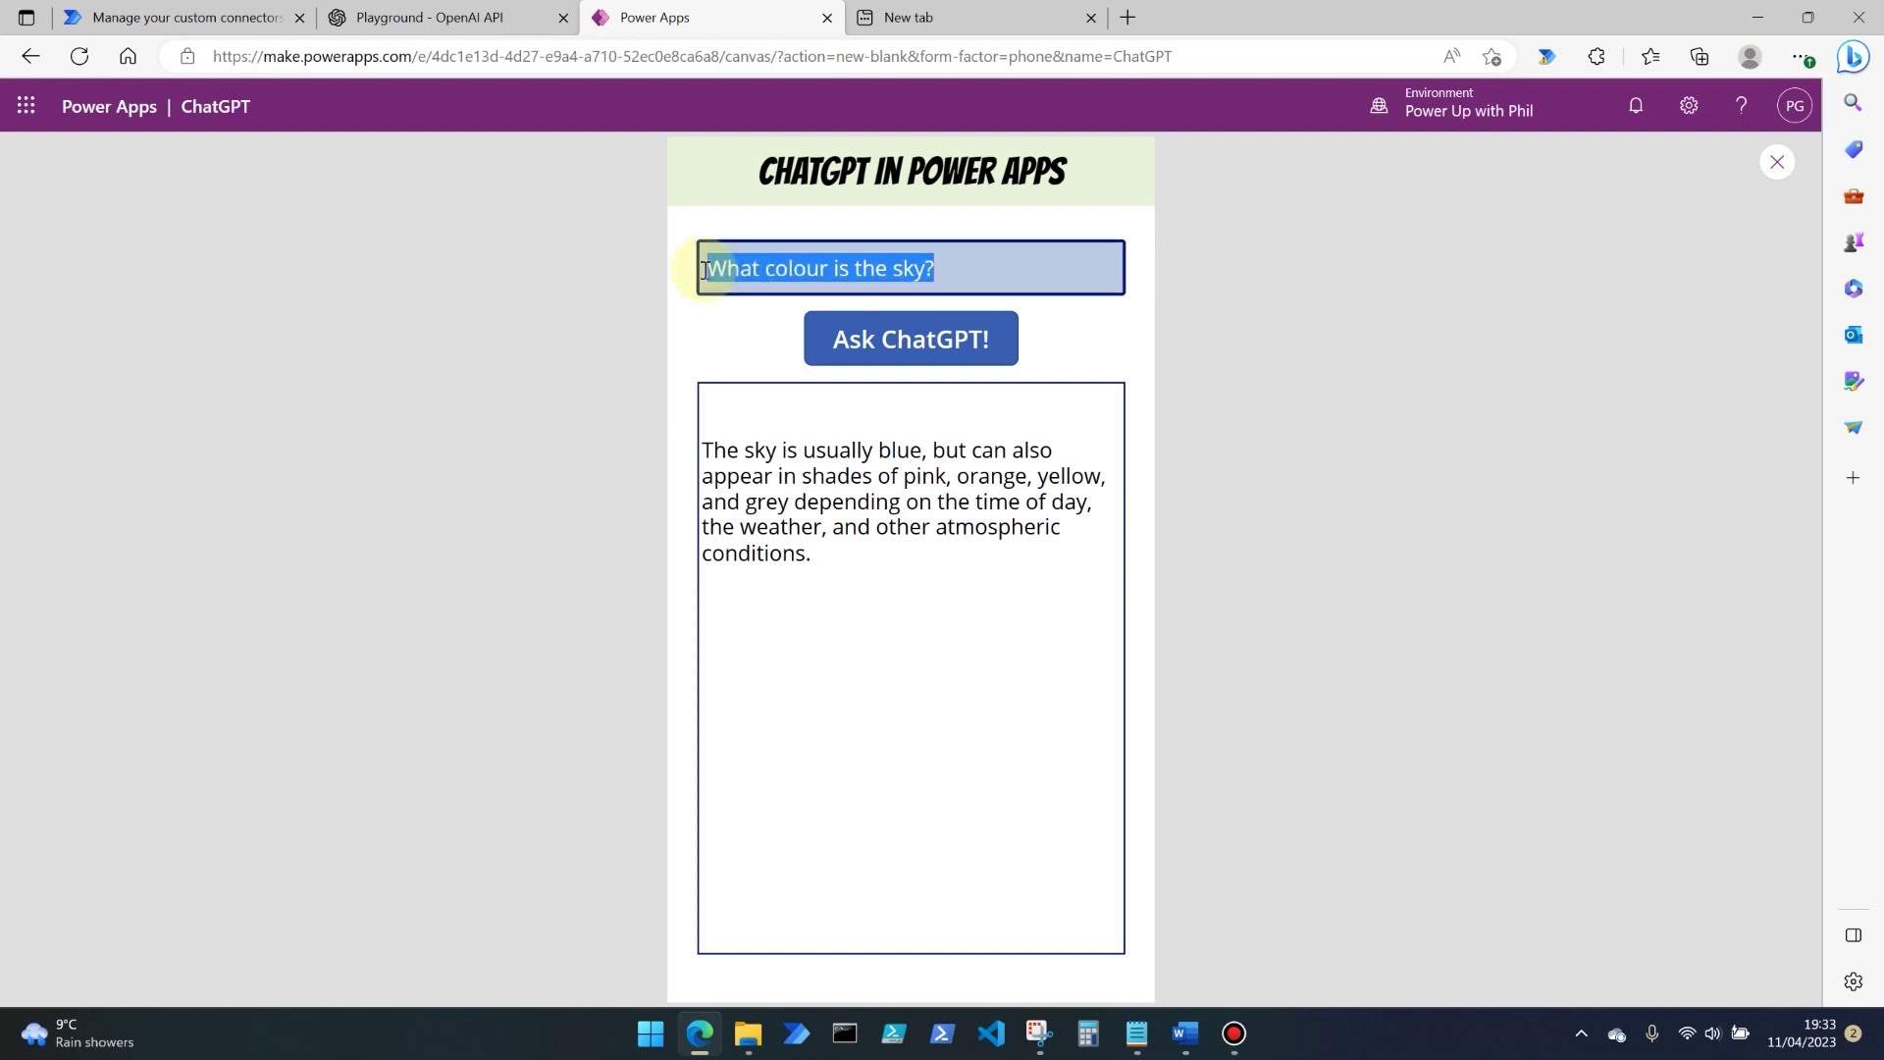
type("What is the addr")
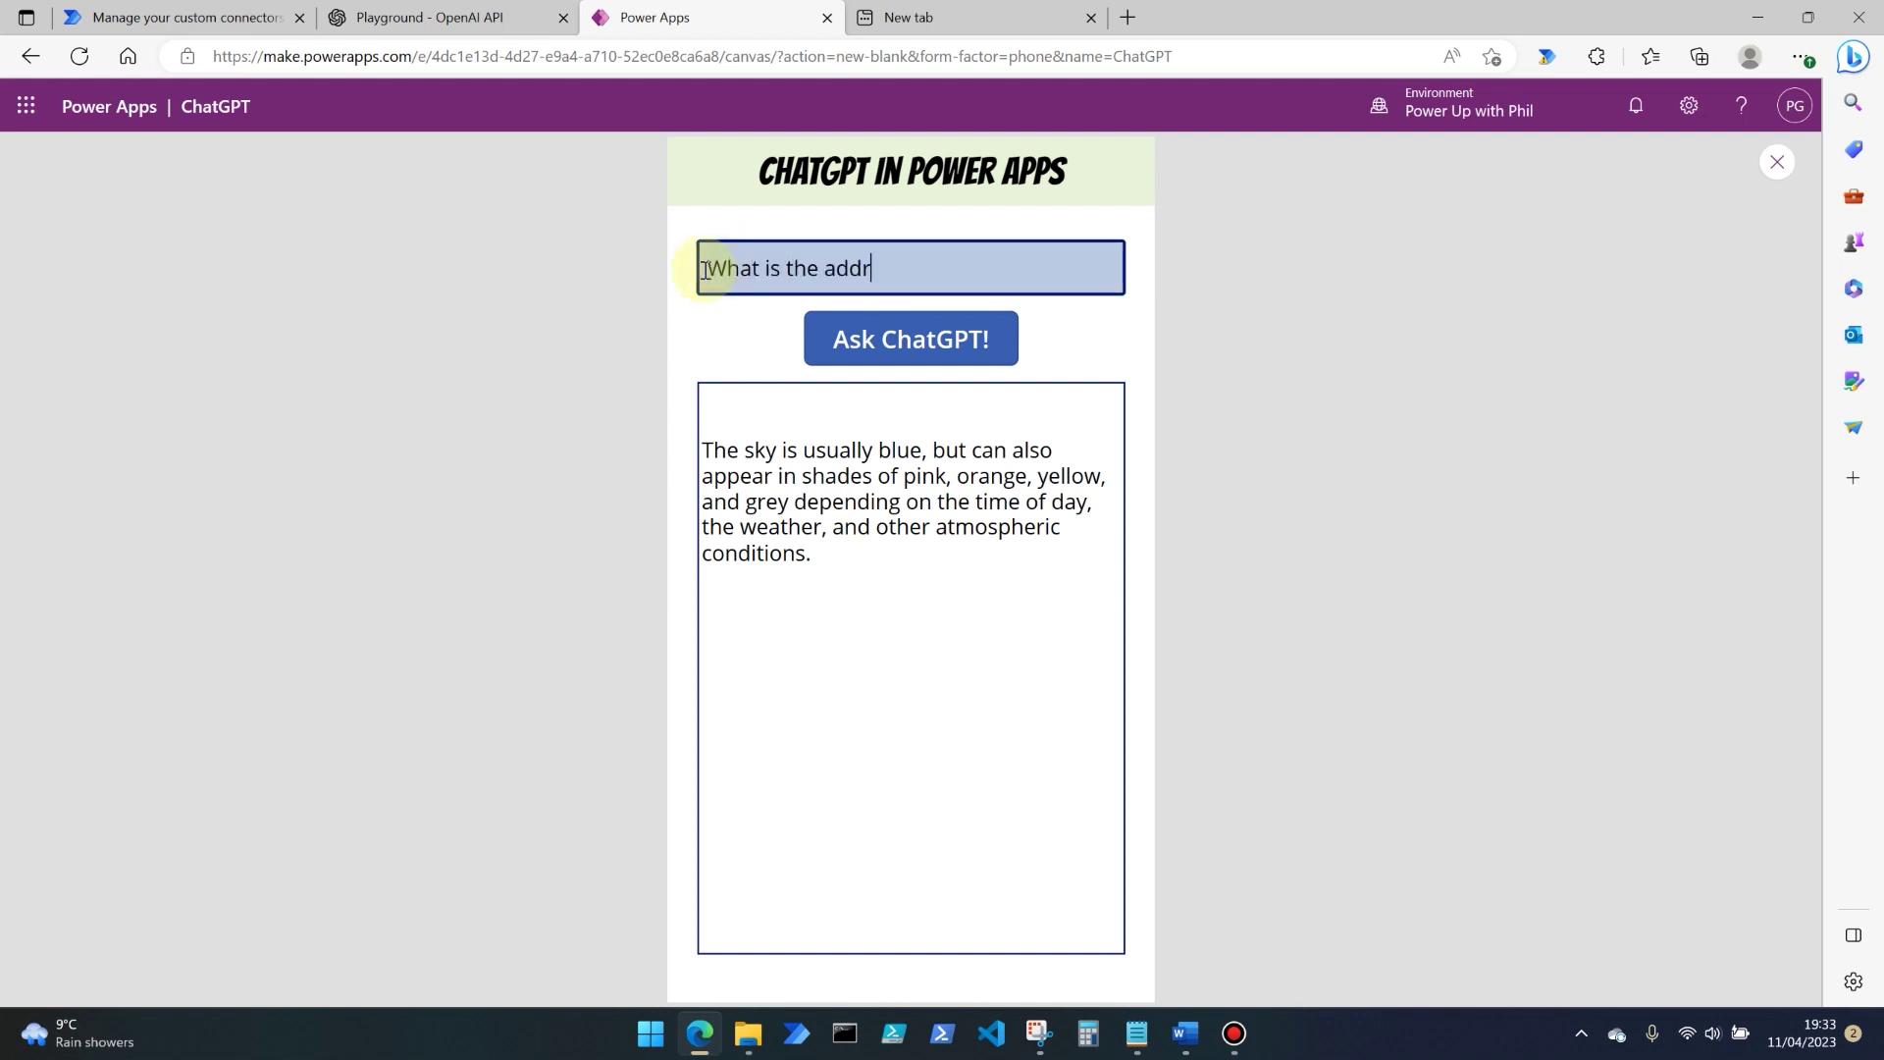
type("ess of Bucking ham Palace?")
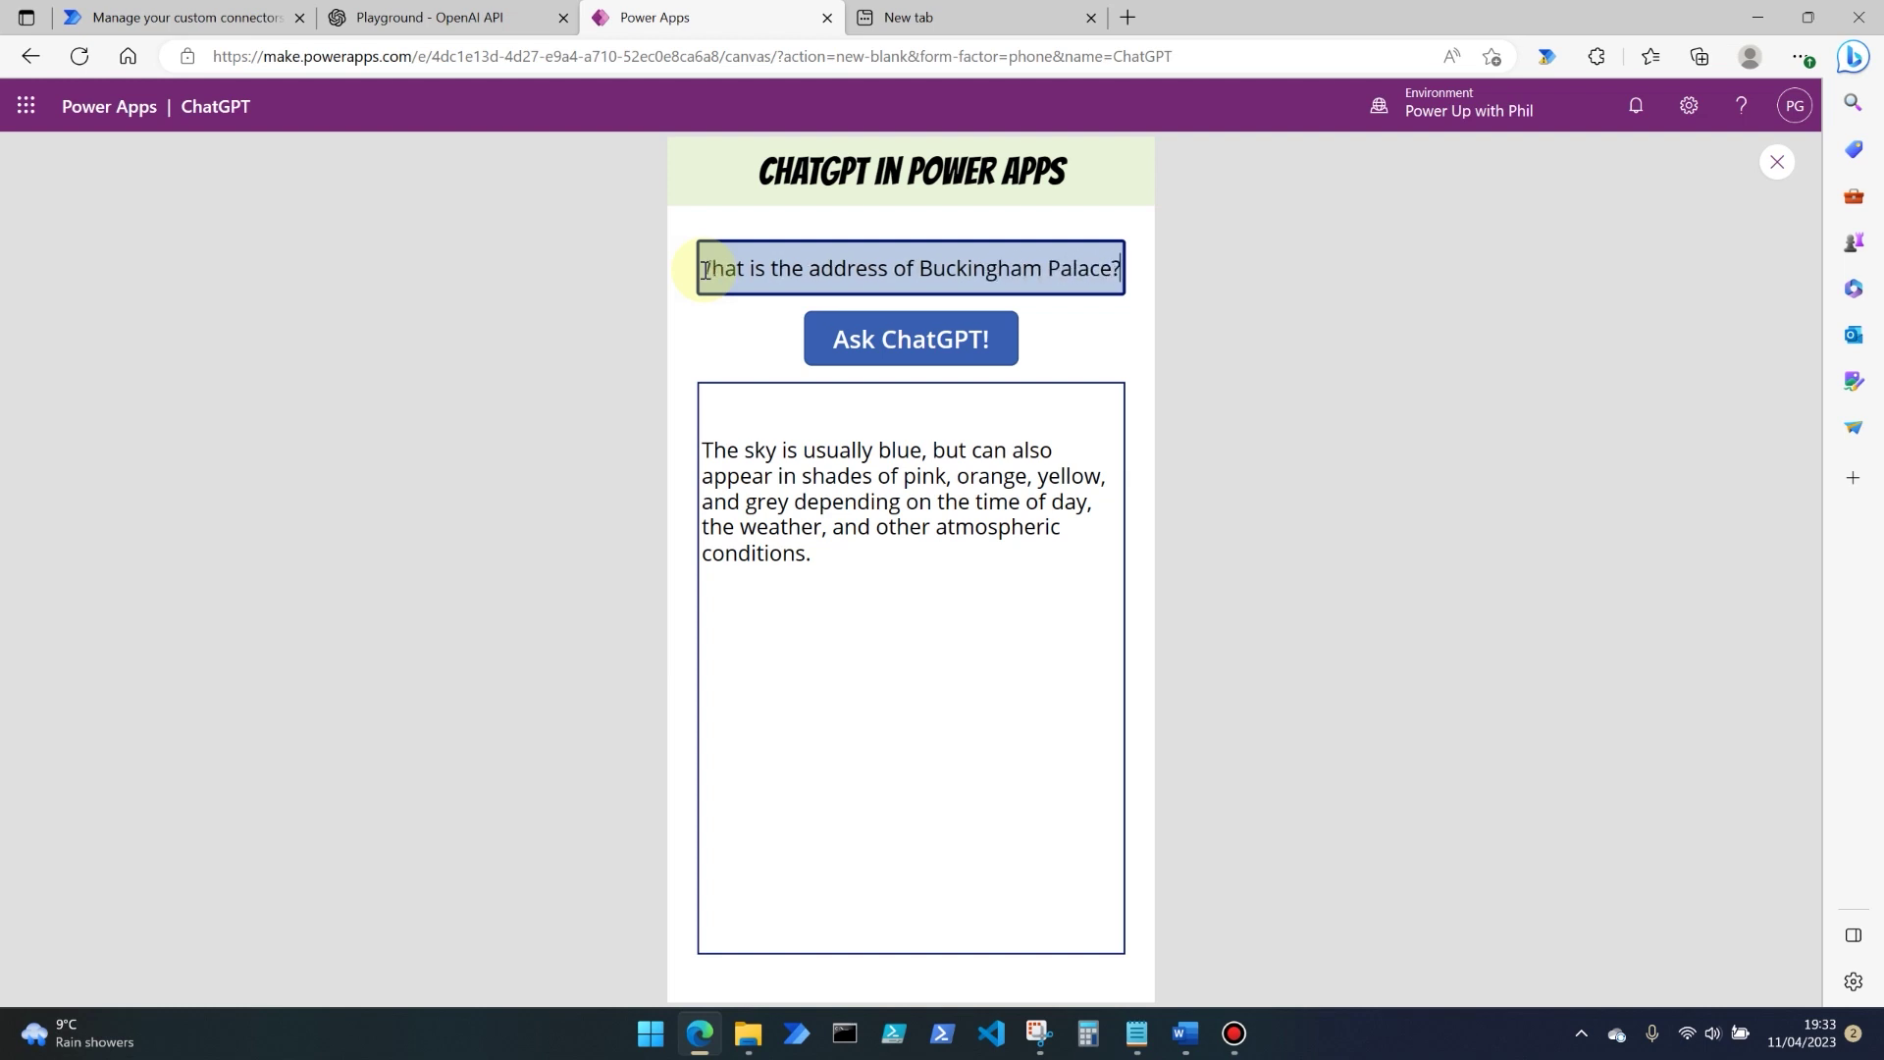
left_click(863, 338)
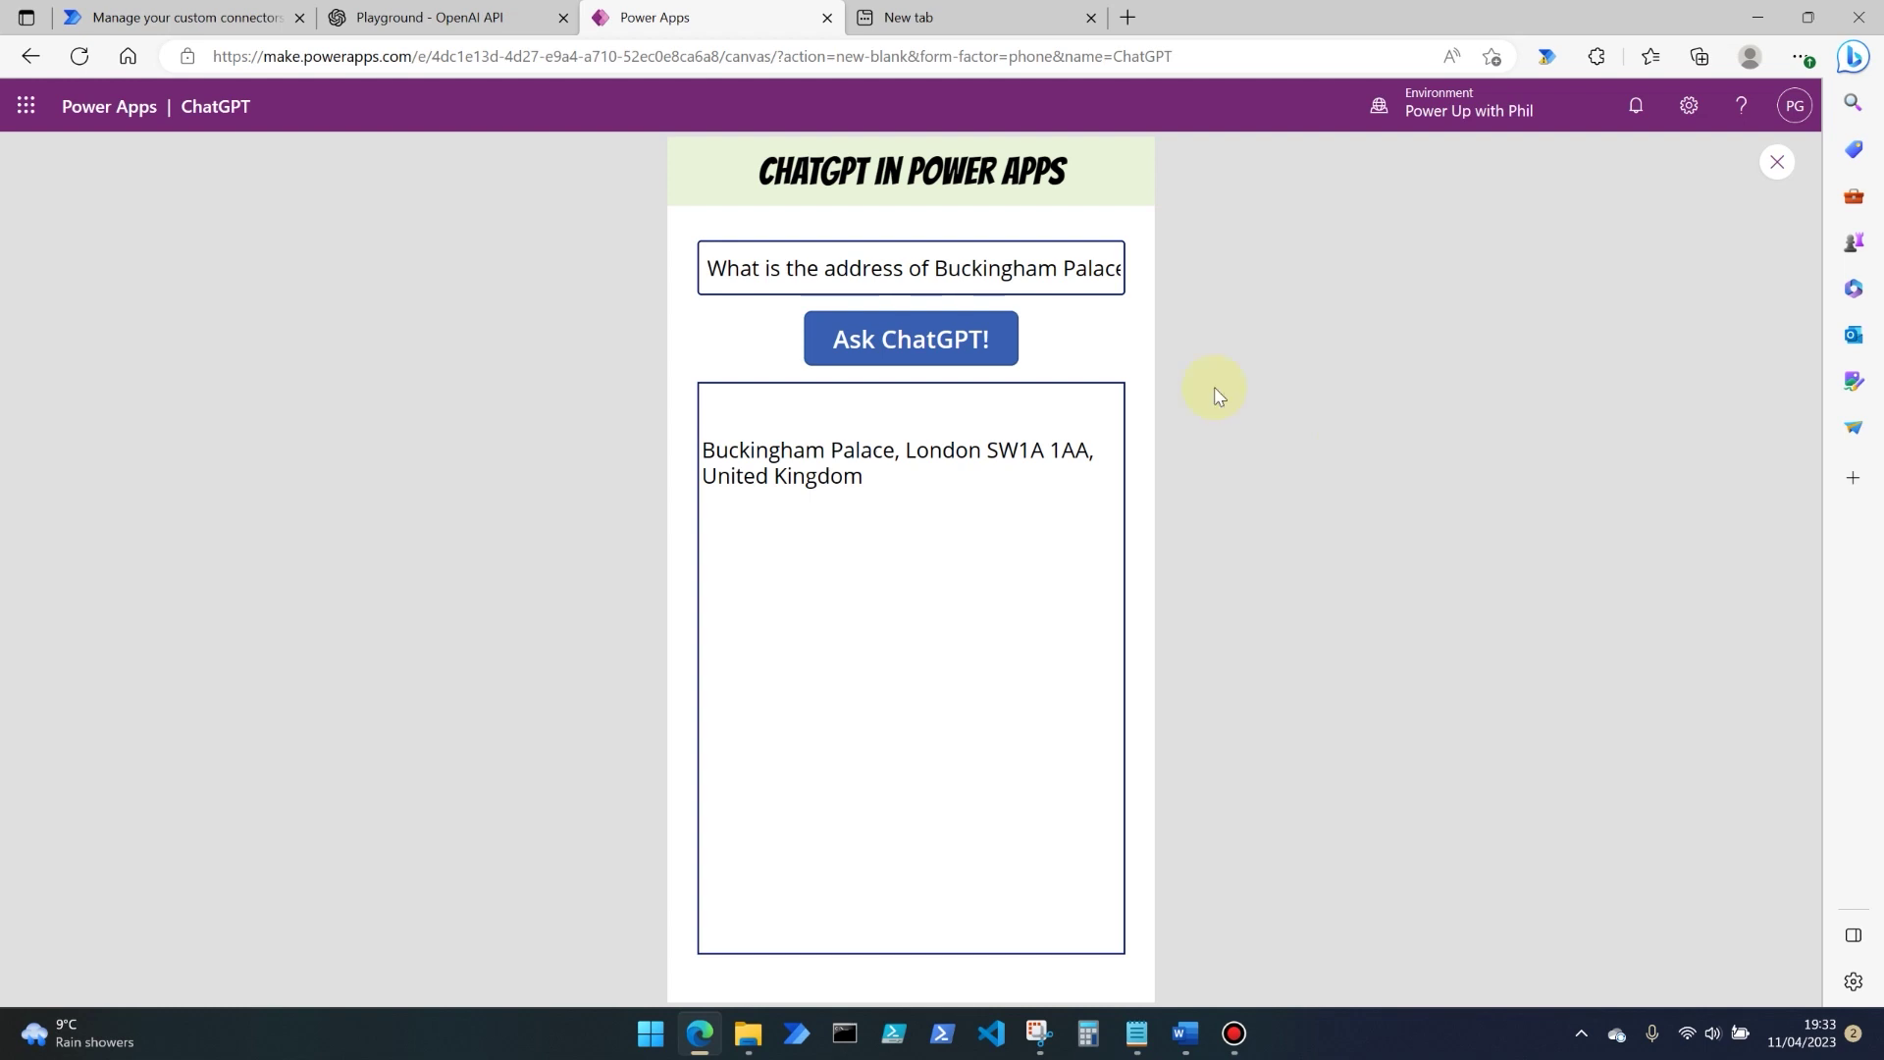
left_click(157, 16)
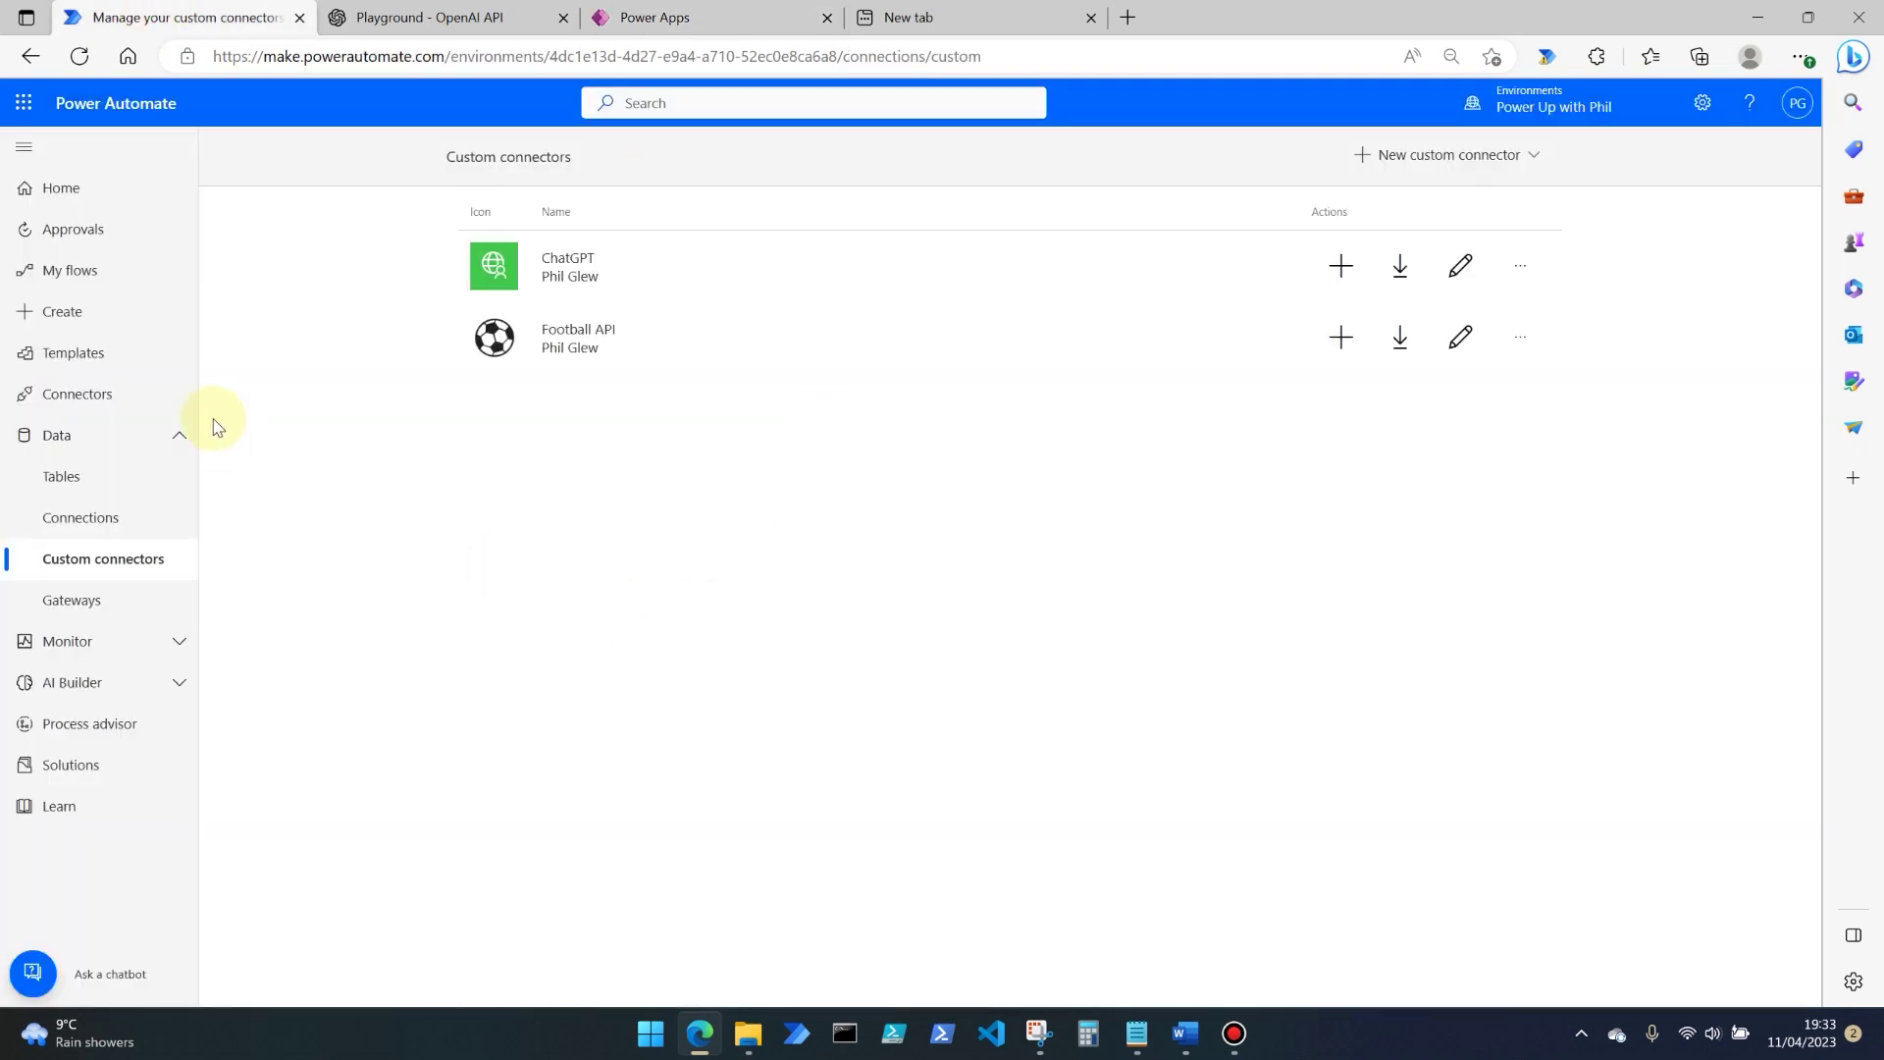
Step: Create an instant cloud flow named ChatGPT with a Manually trigger a flow trigger
left_click(49, 321)
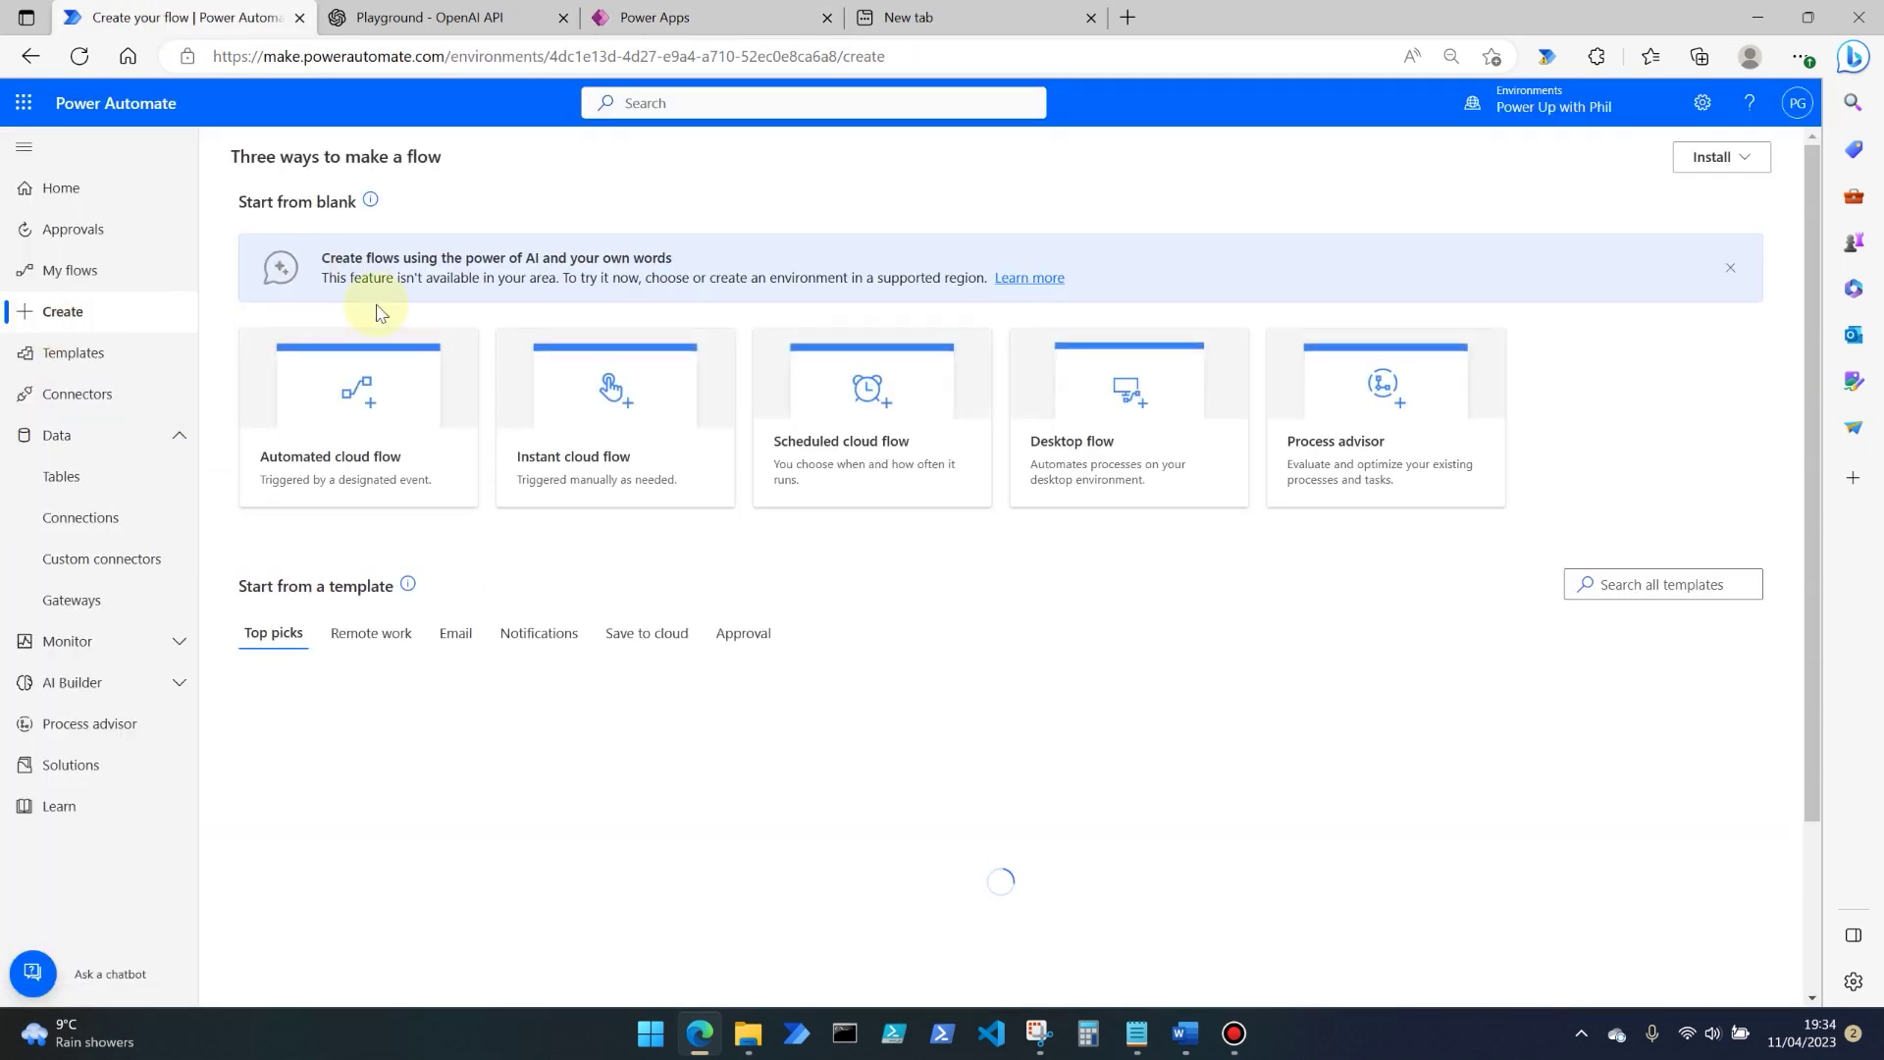
left_click(603, 438)
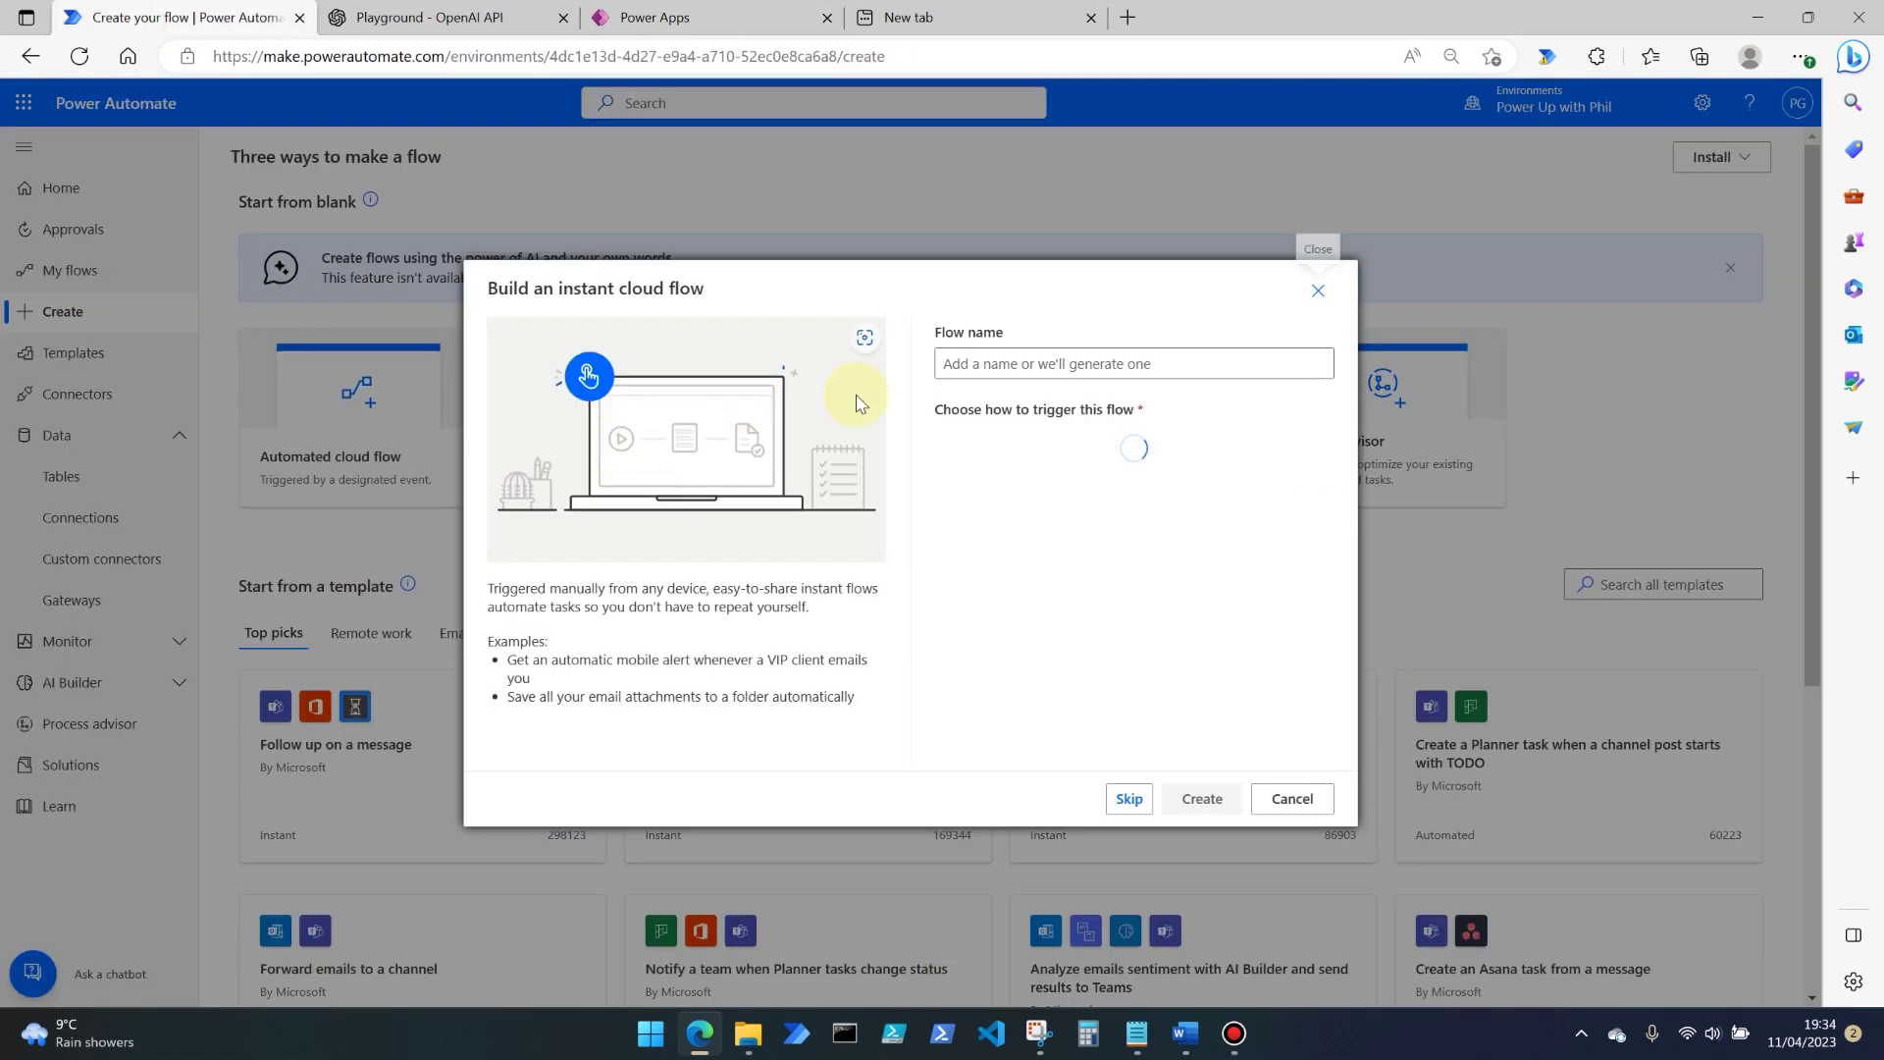
left_click(1043, 362)
type("ChatGPT")
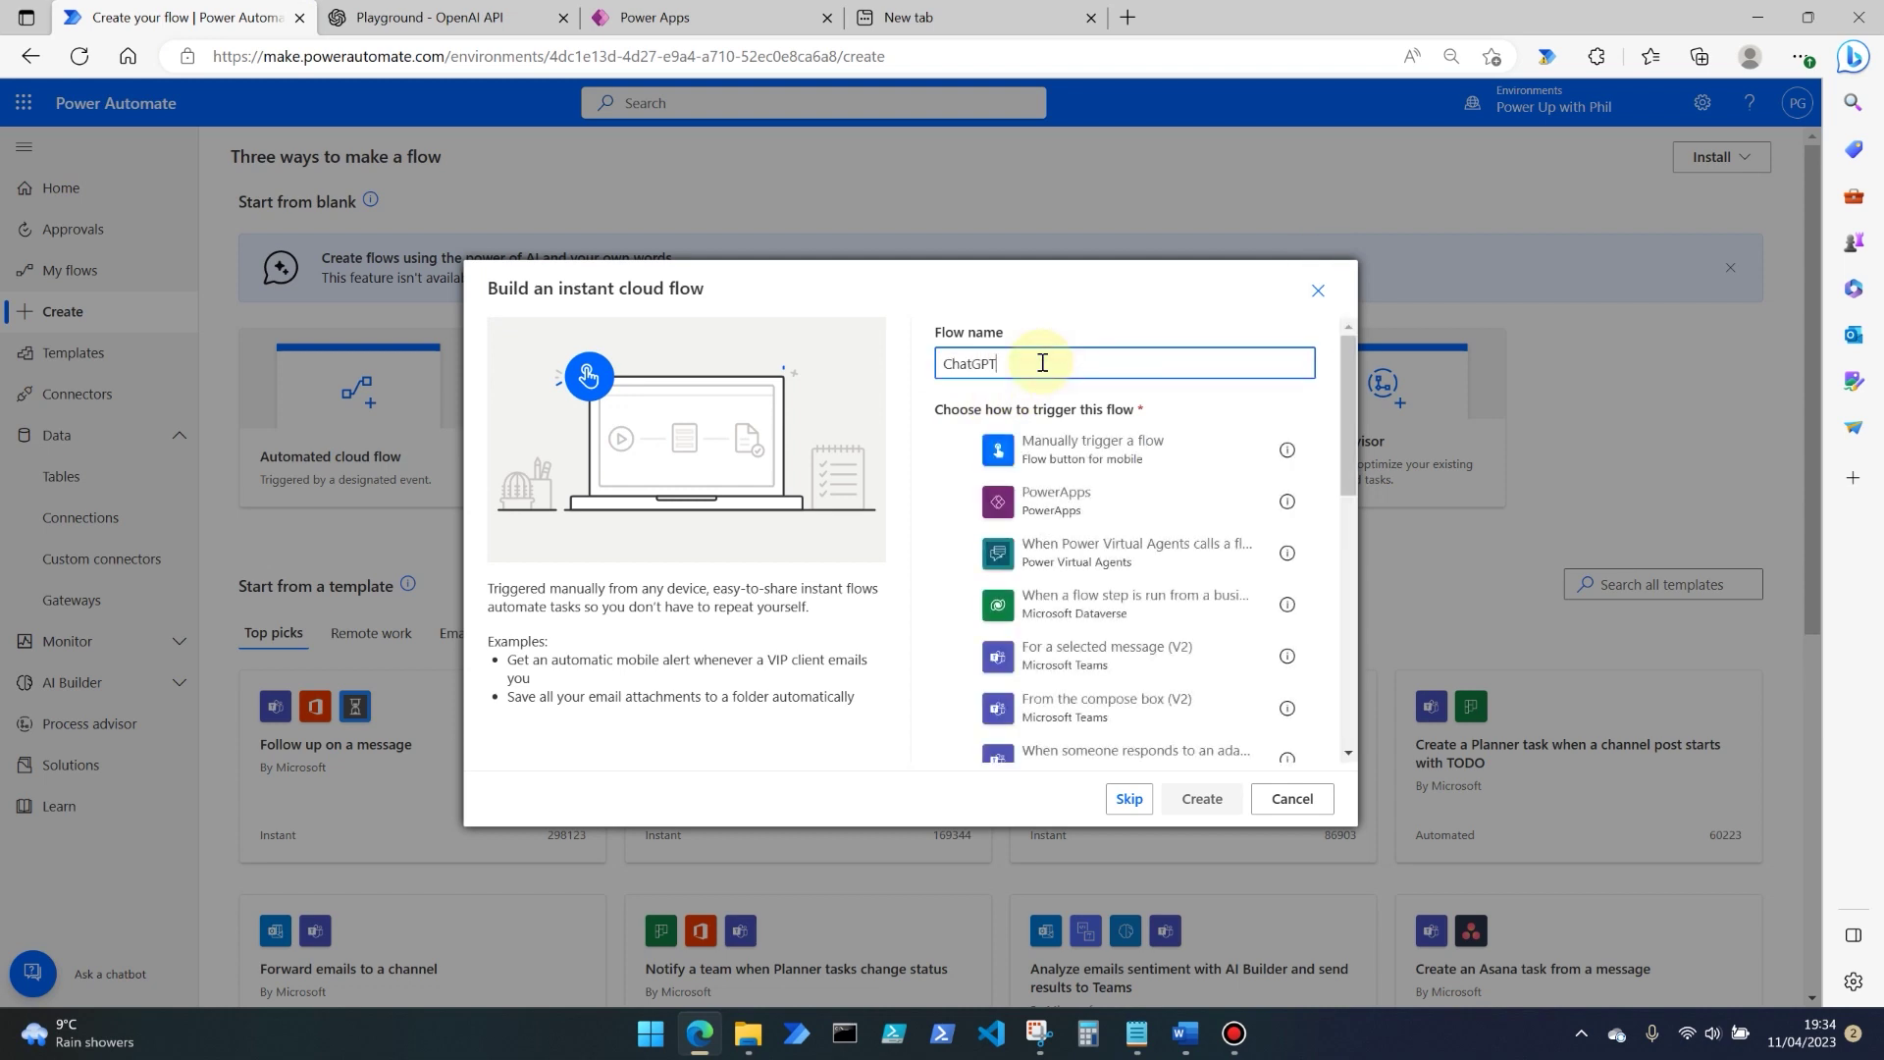
left_click(1087, 453)
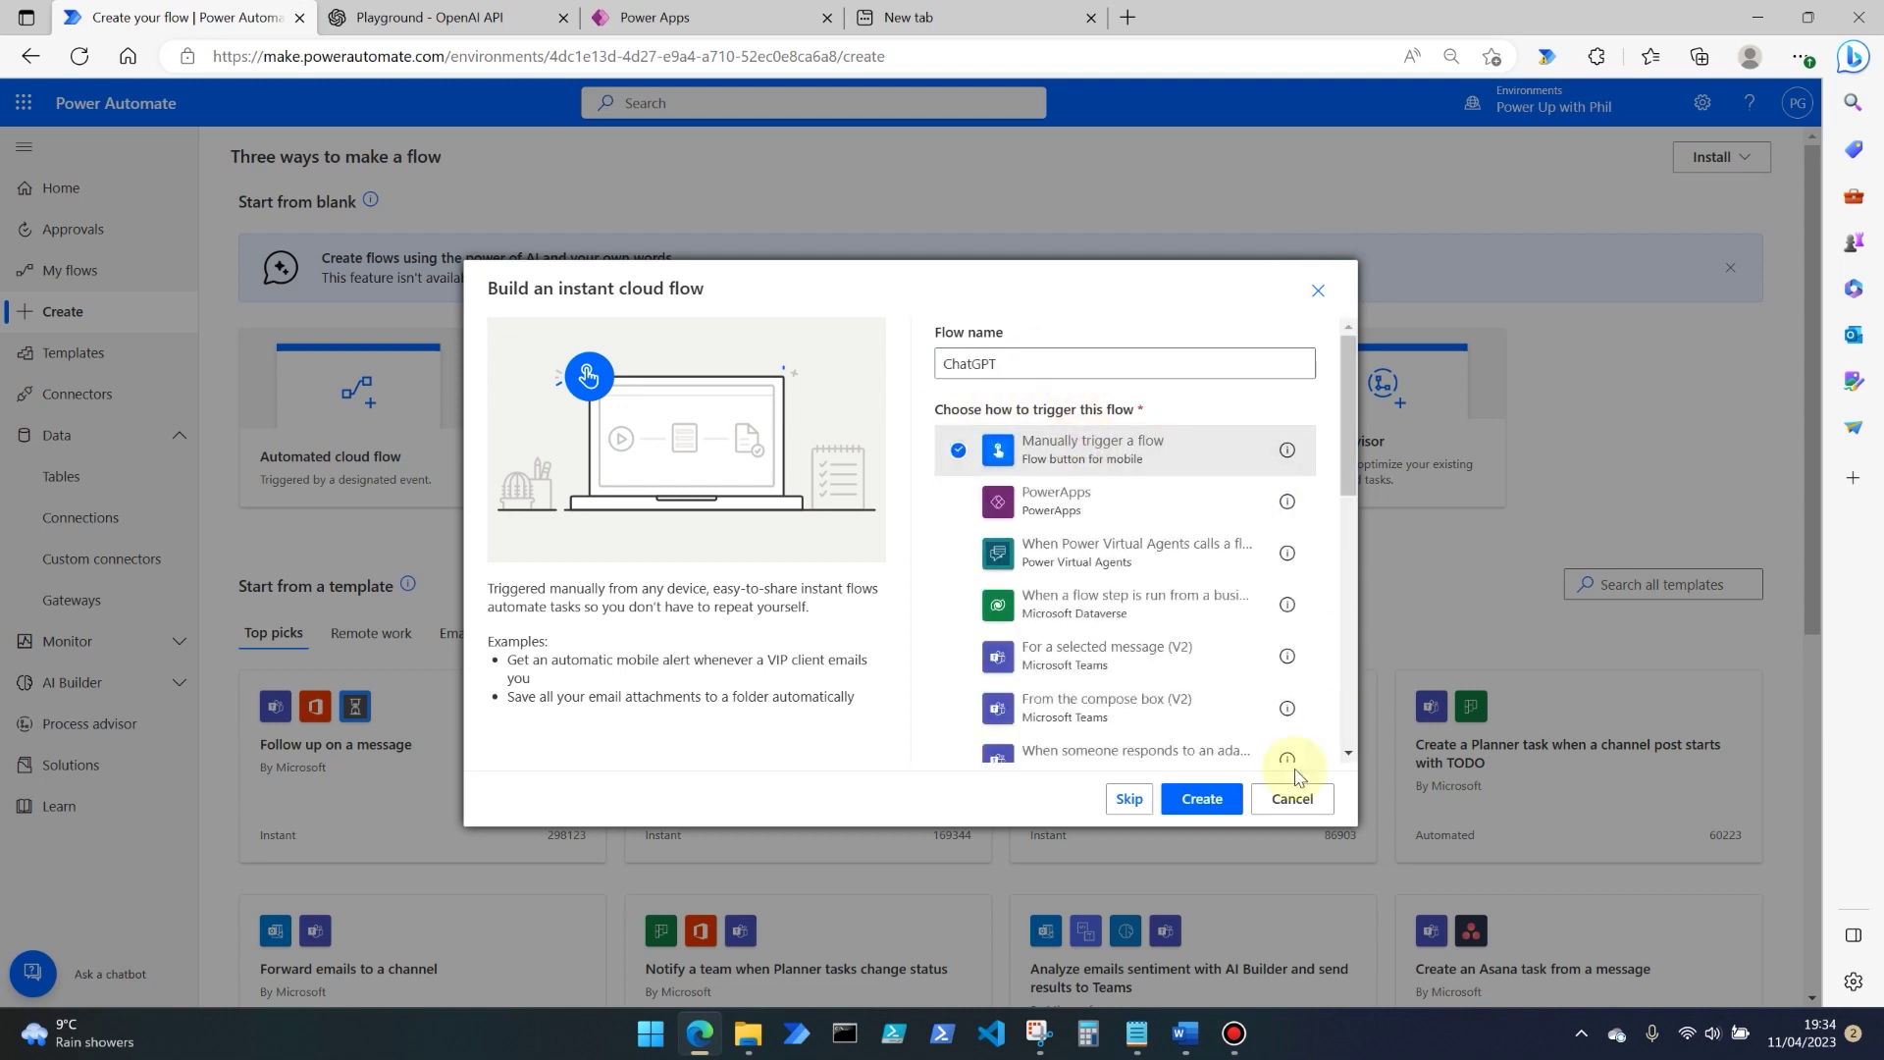
left_click(1203, 796)
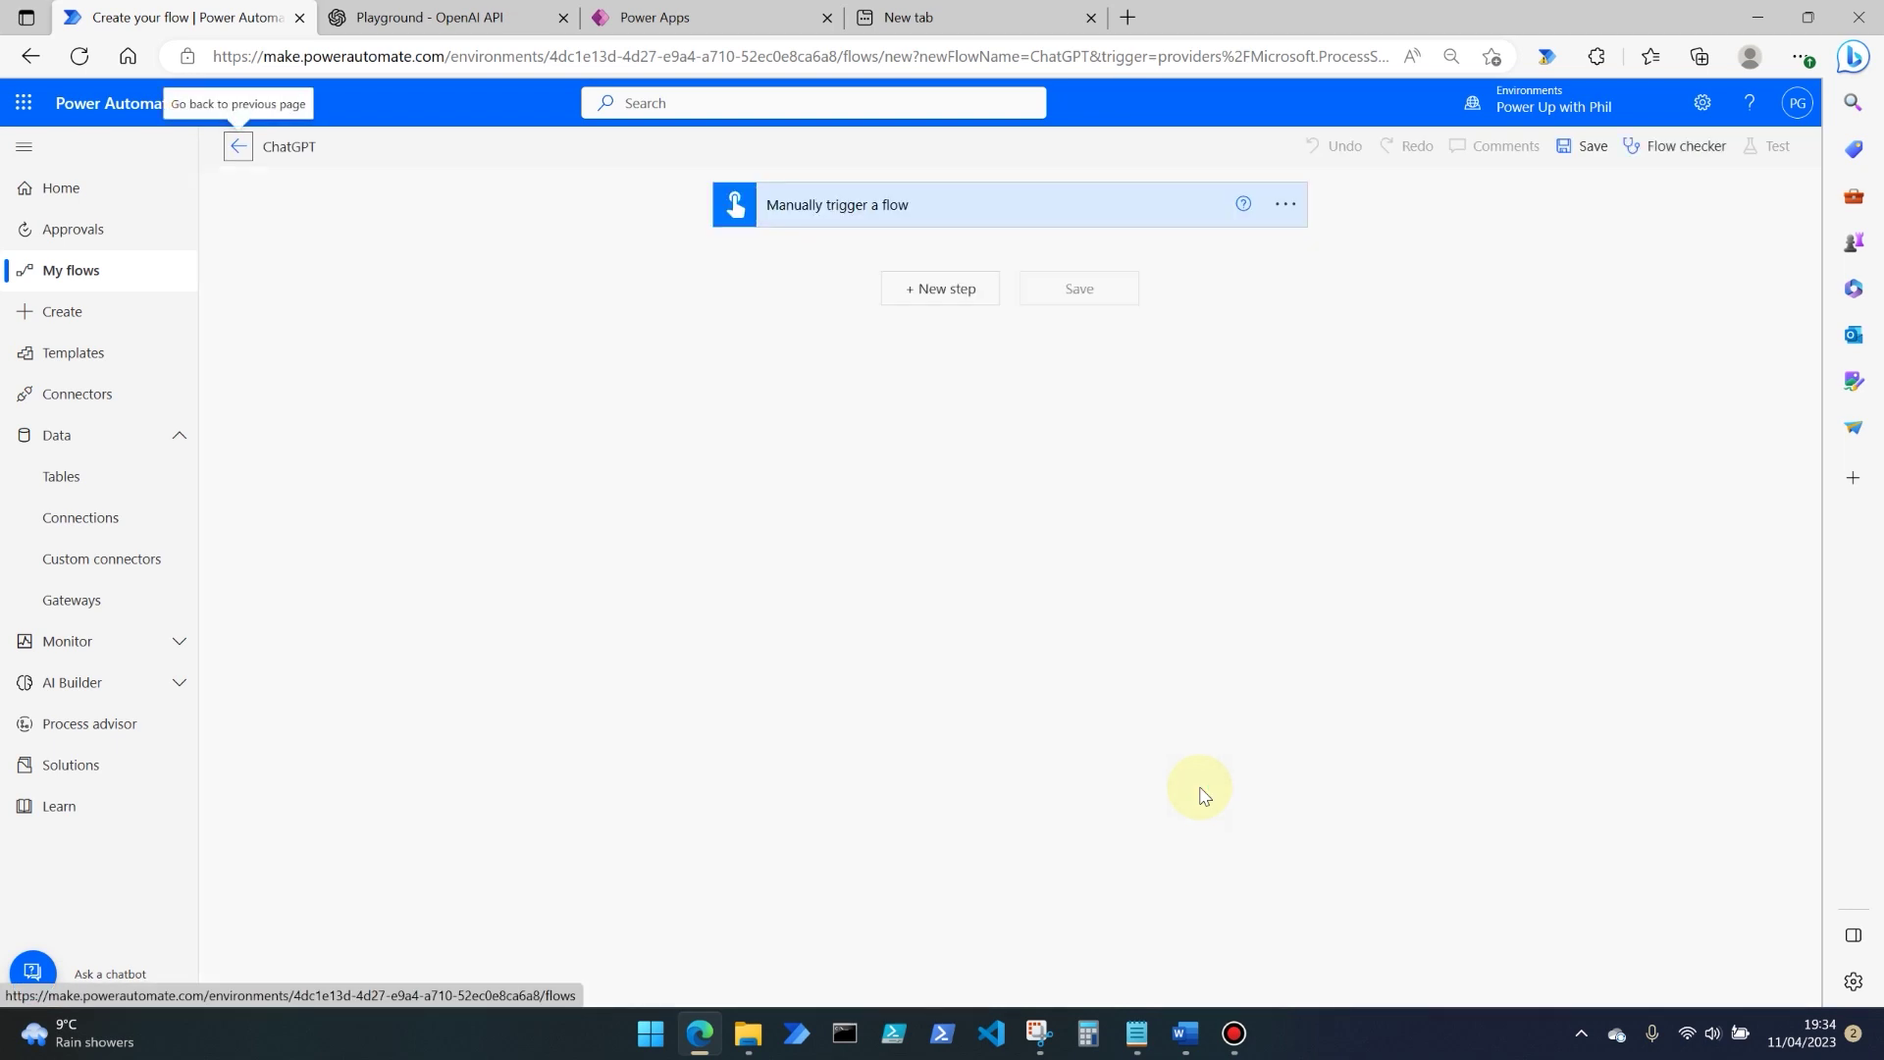
Step: Add the ChatGPT custom connector action after the manual trigger and select its prompt field
left_click(975, 298)
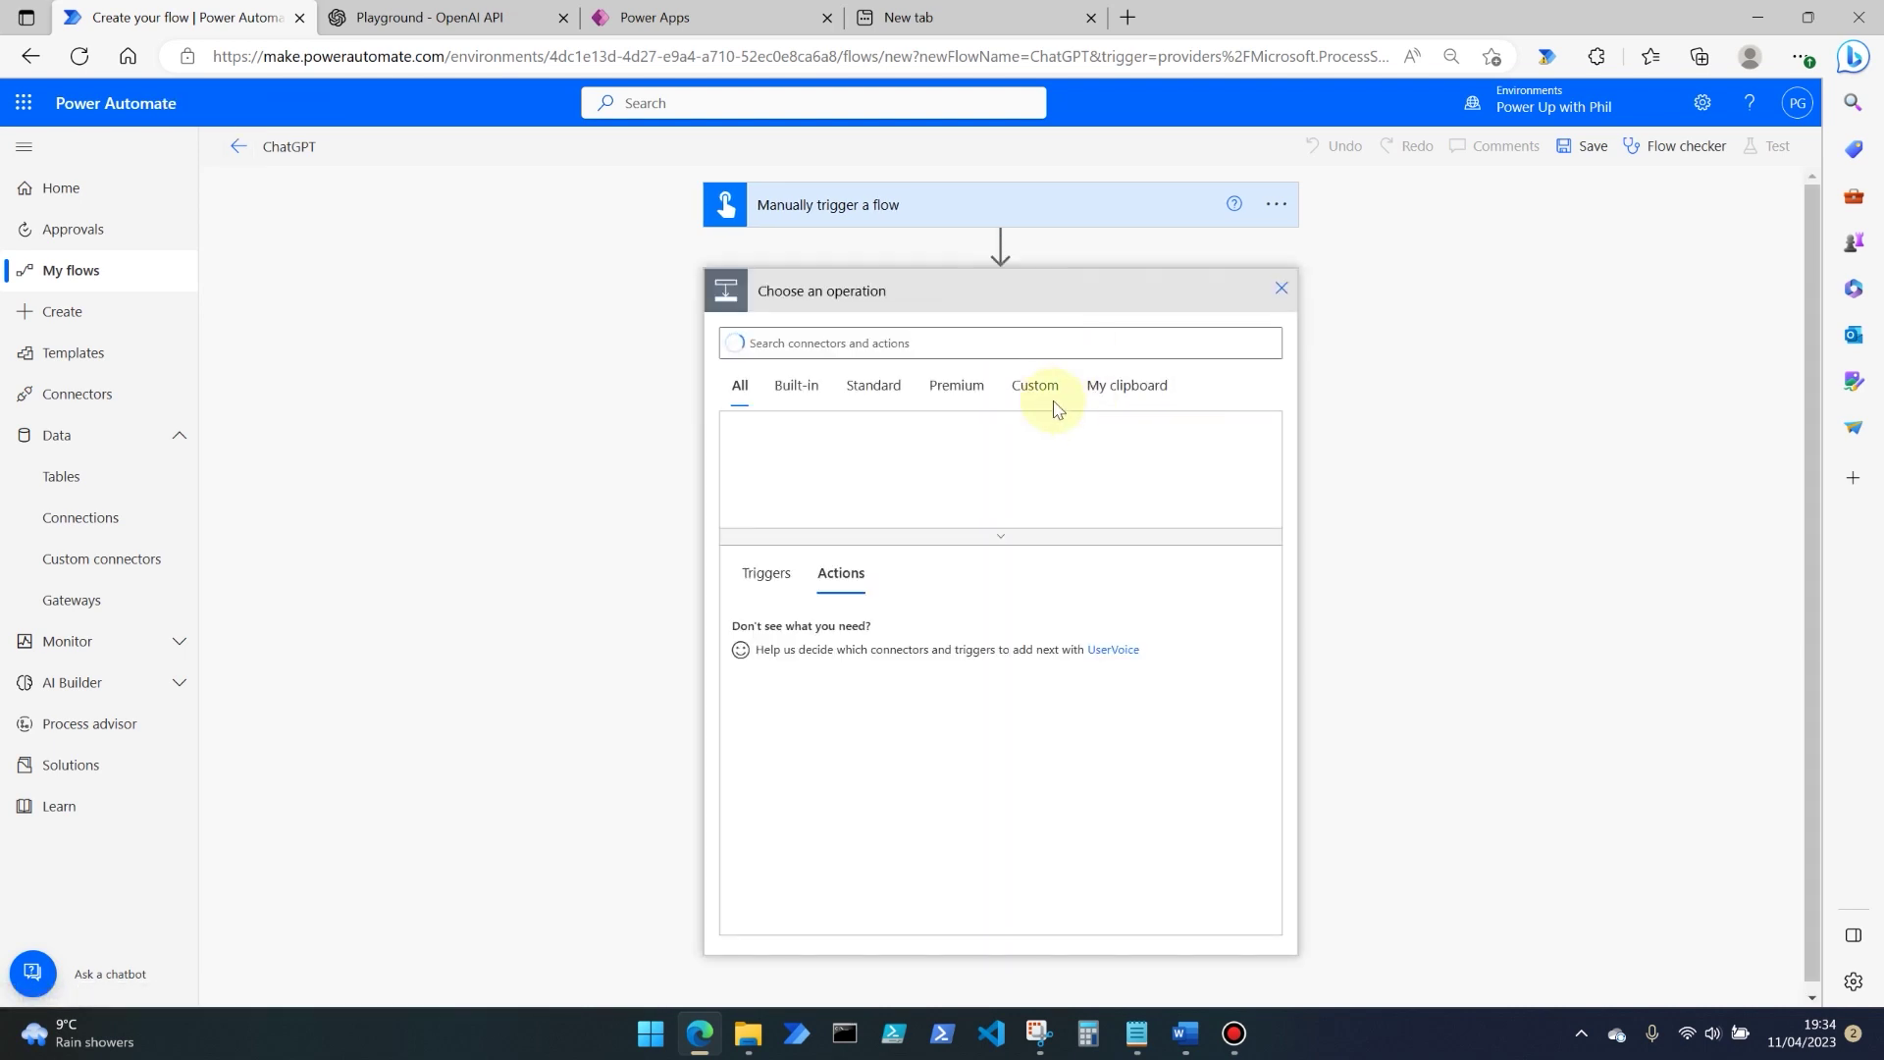
left_click(1046, 402)
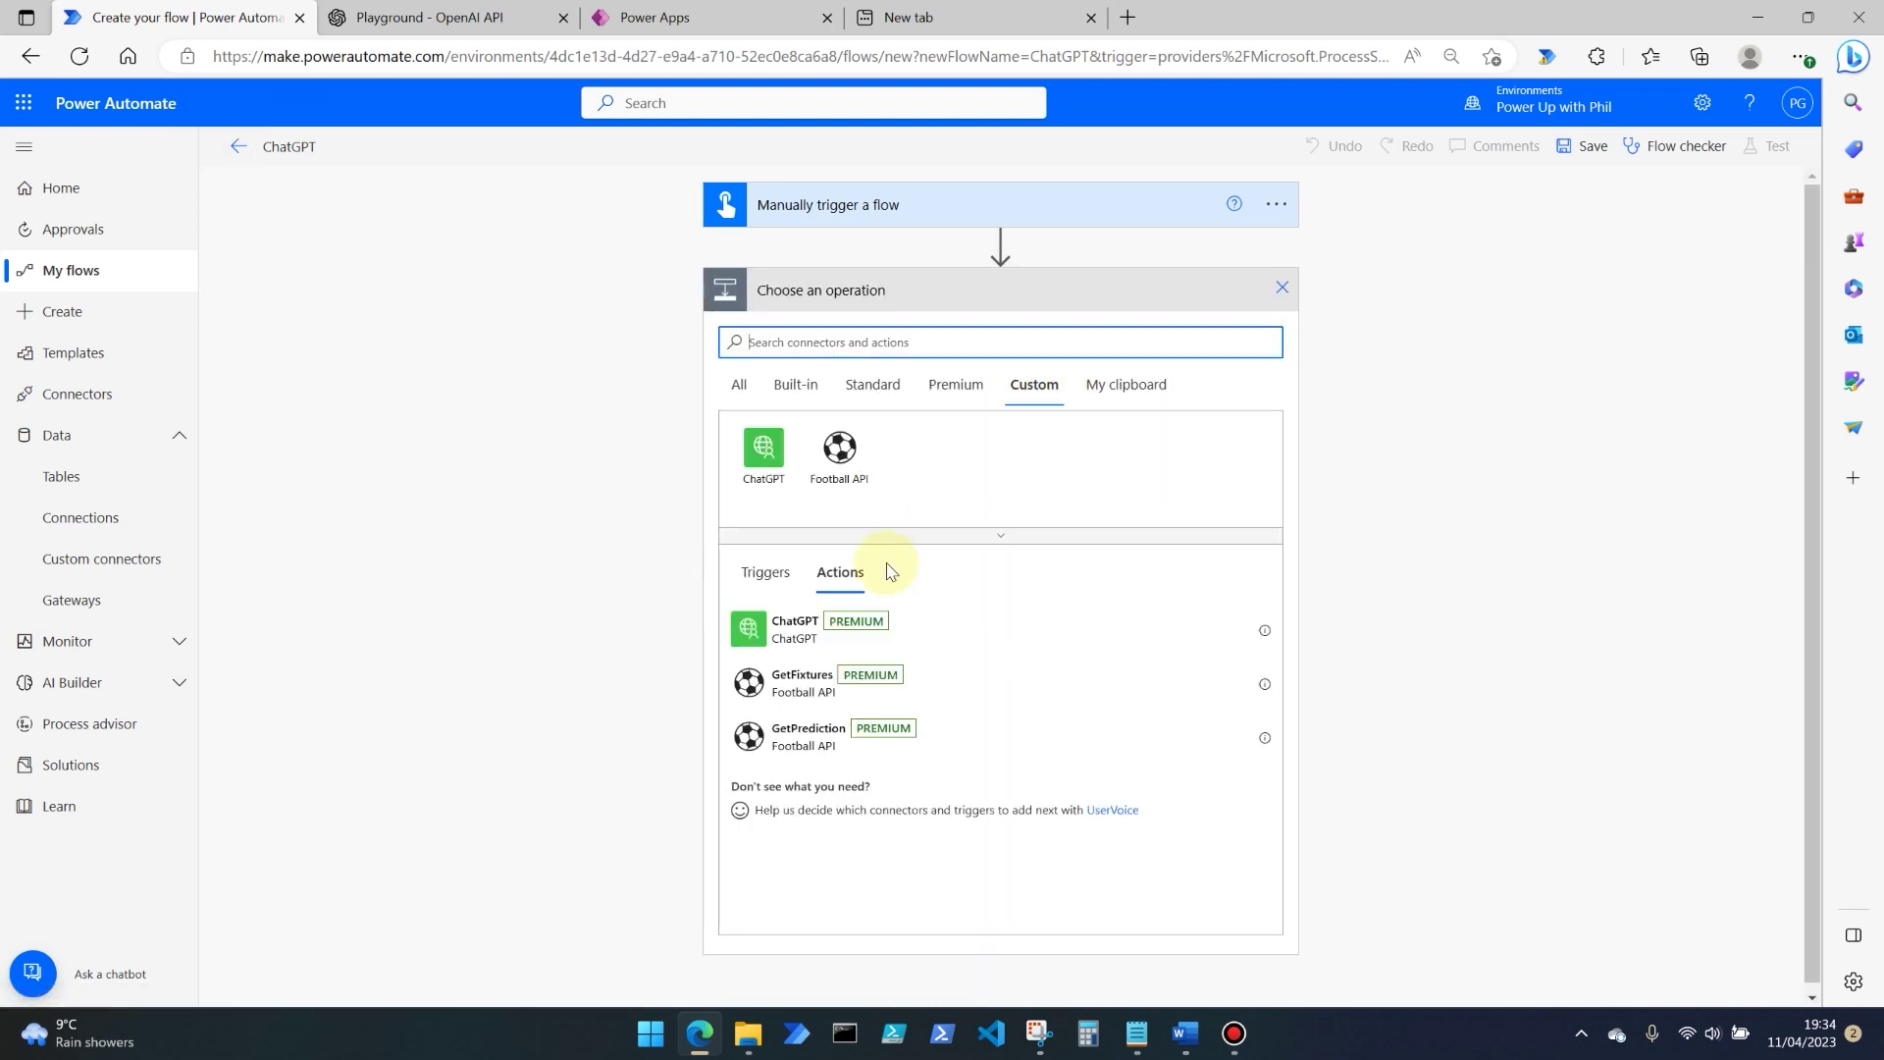
left_click(853, 629)
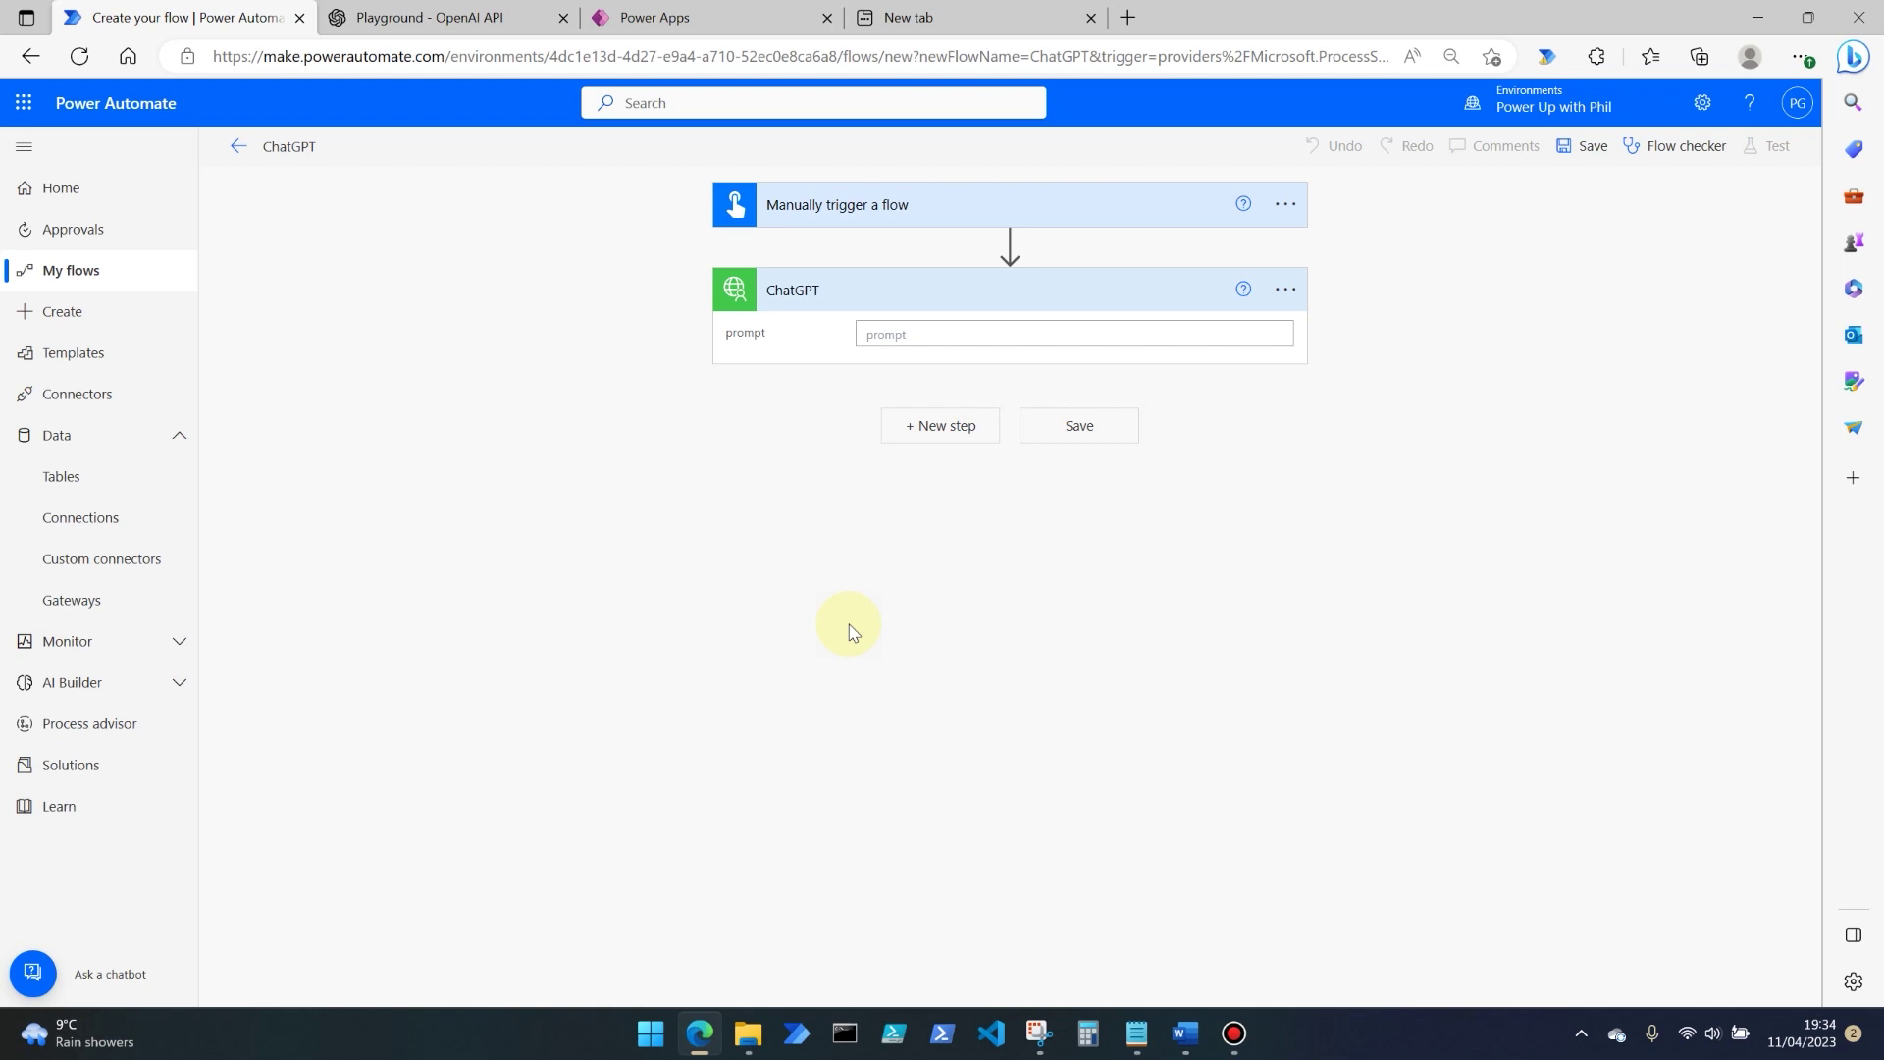
left_click(909, 334)
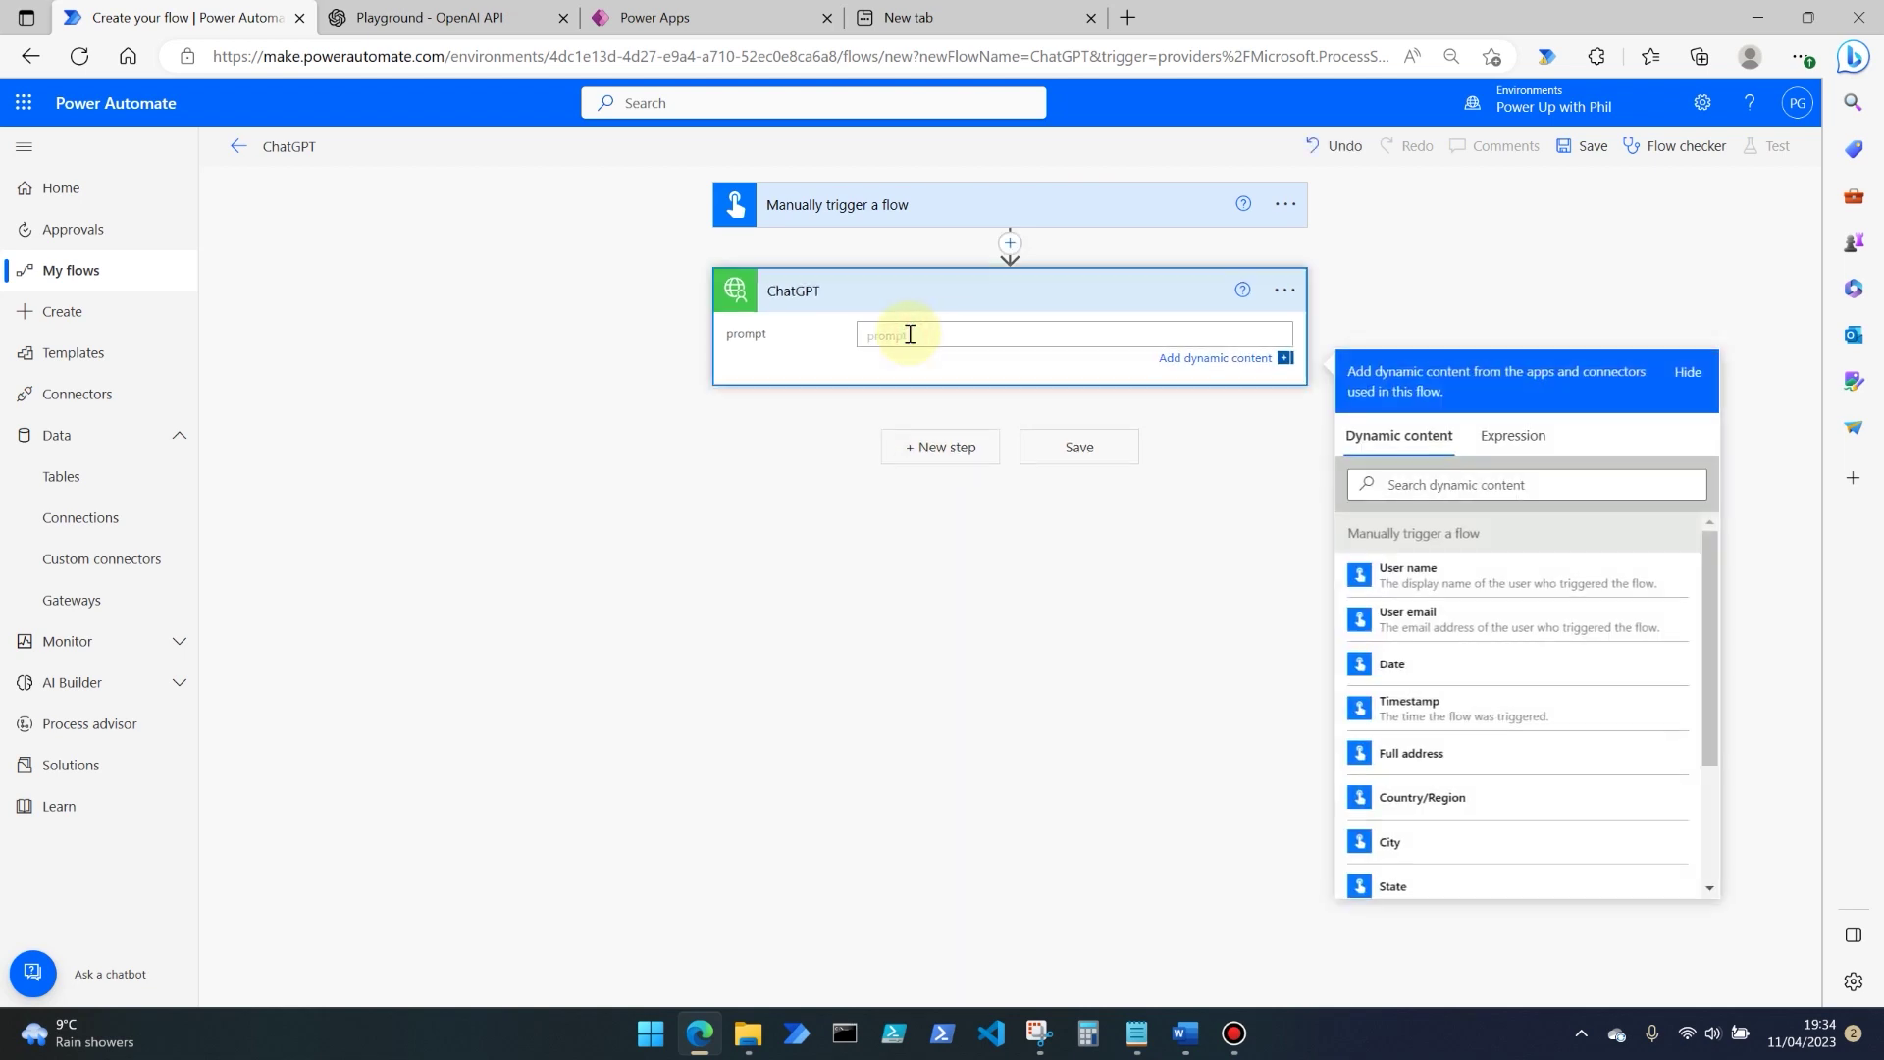